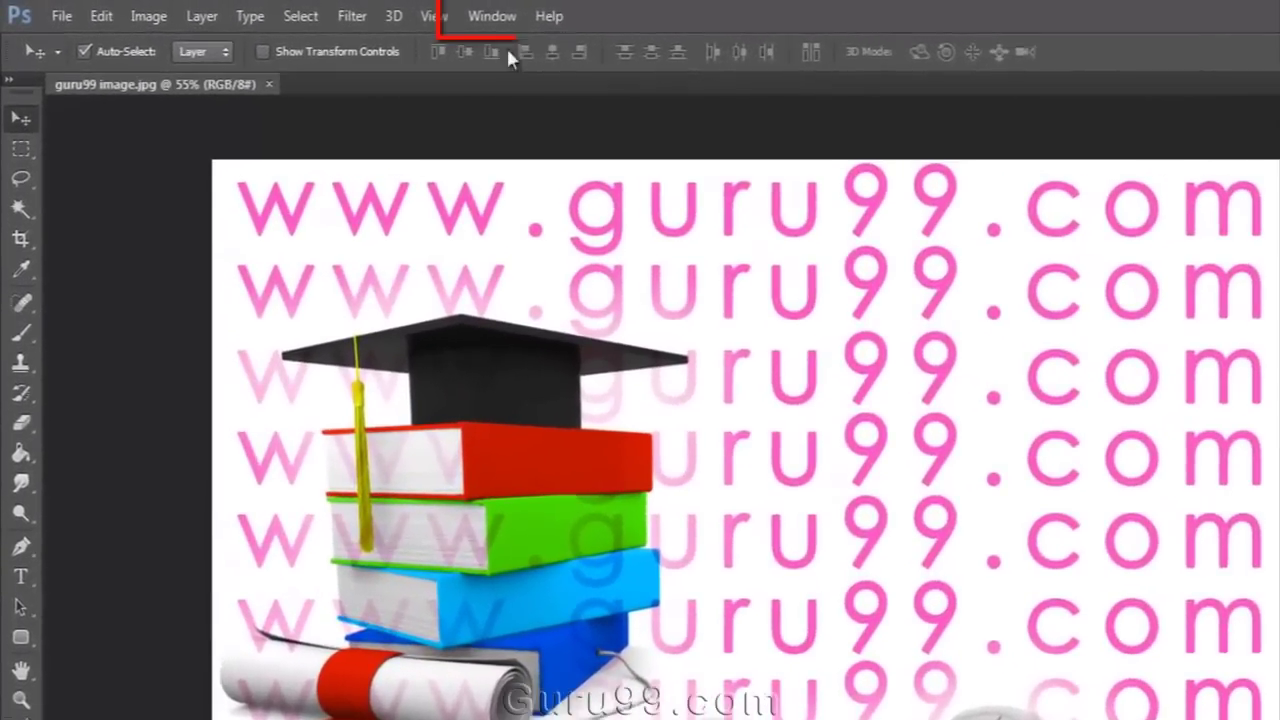
# - Switch to the 3D workspace and view its Layers and Channels panels
pyautogui.click(503, 22)
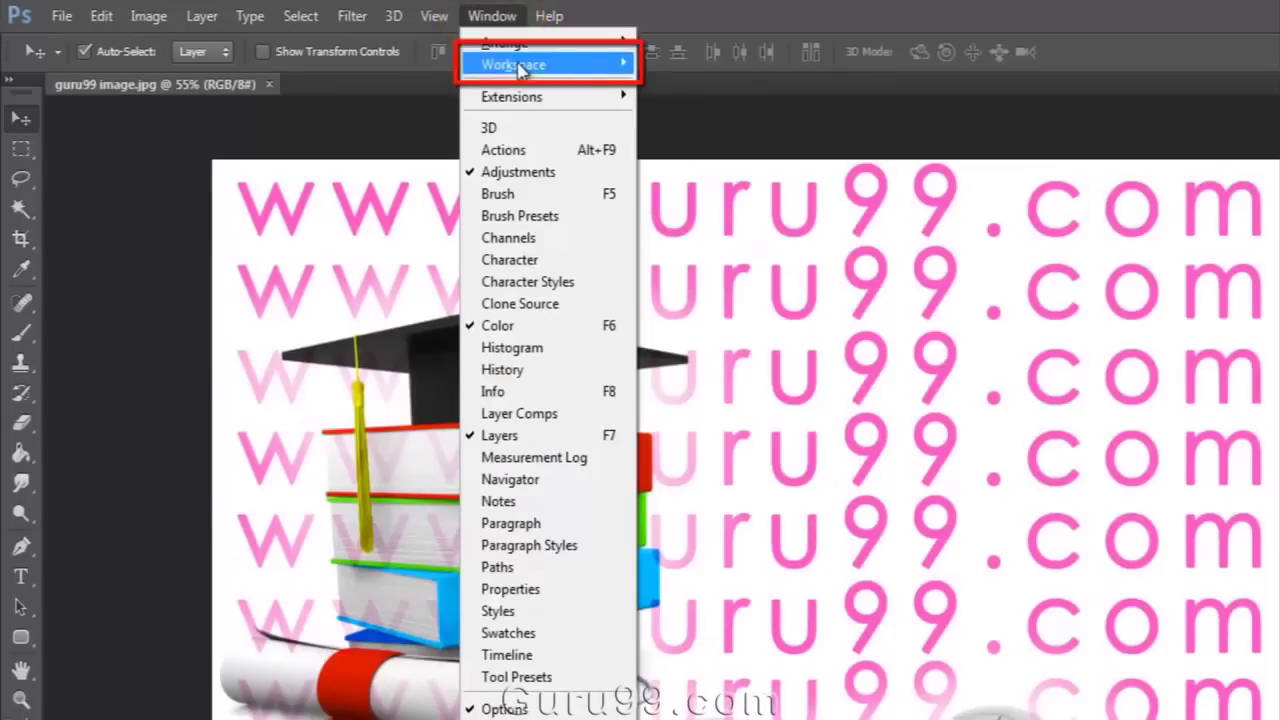
pyautogui.moveTo(517, 68)
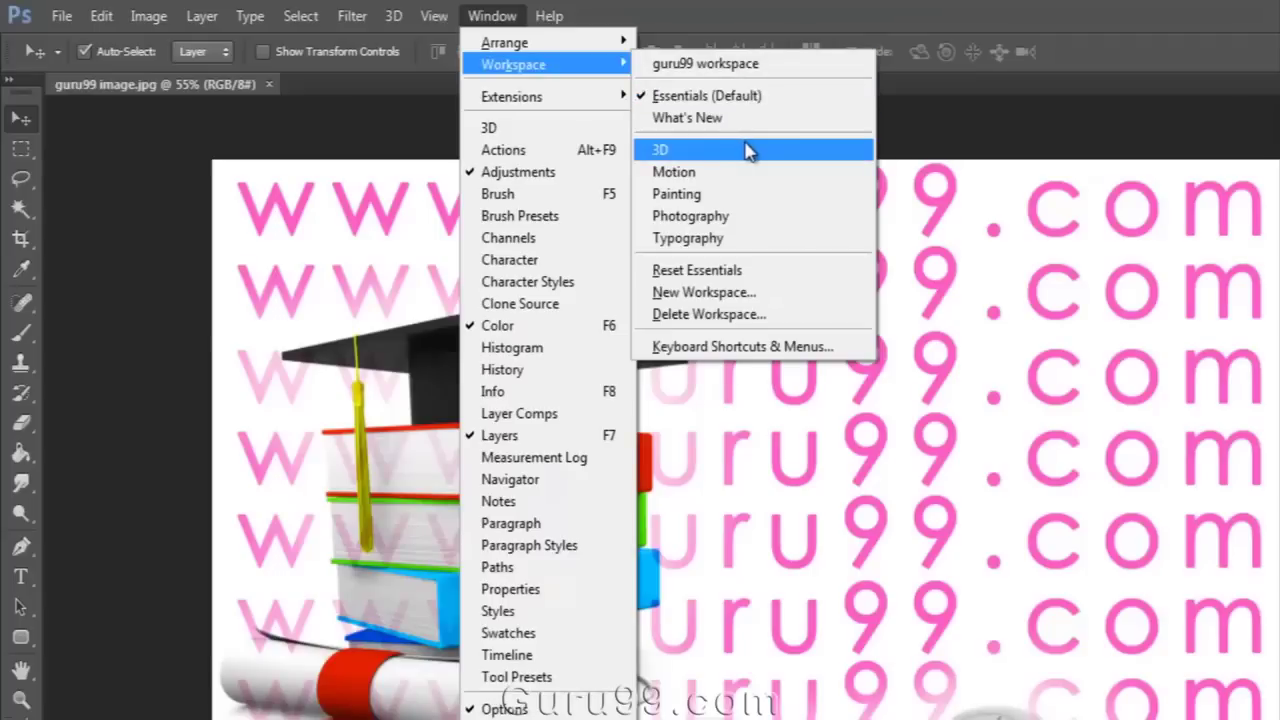
pyautogui.click(750, 150)
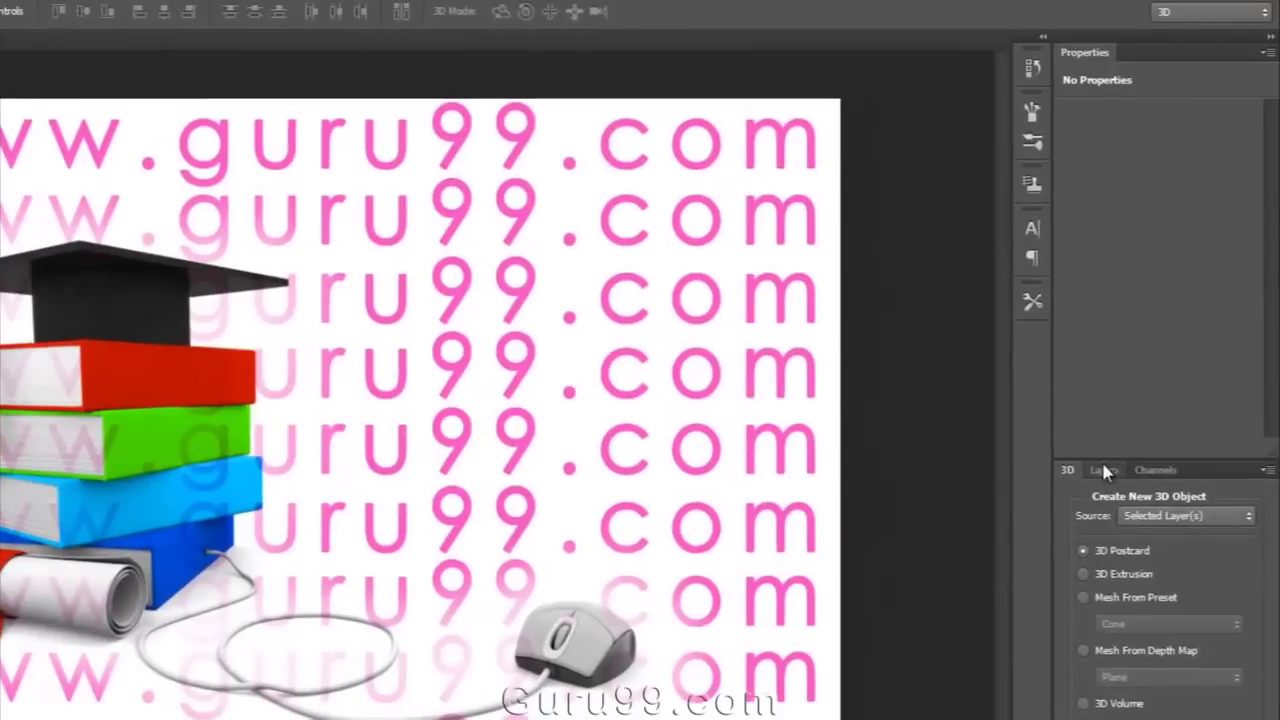
pyautogui.click(1121, 425)
pyautogui.click(1153, 470)
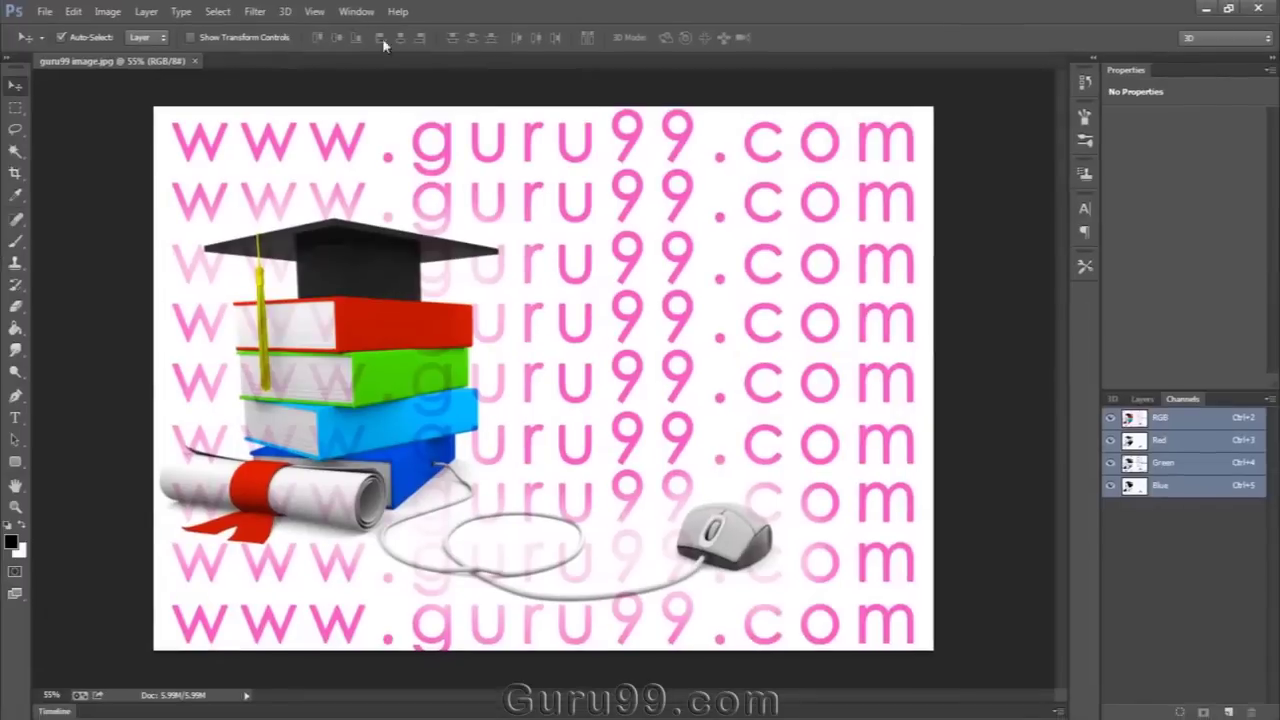
# - Switch to the Motion workspace
pyautogui.click(274, 3)
pyautogui.moveTo(280, 42)
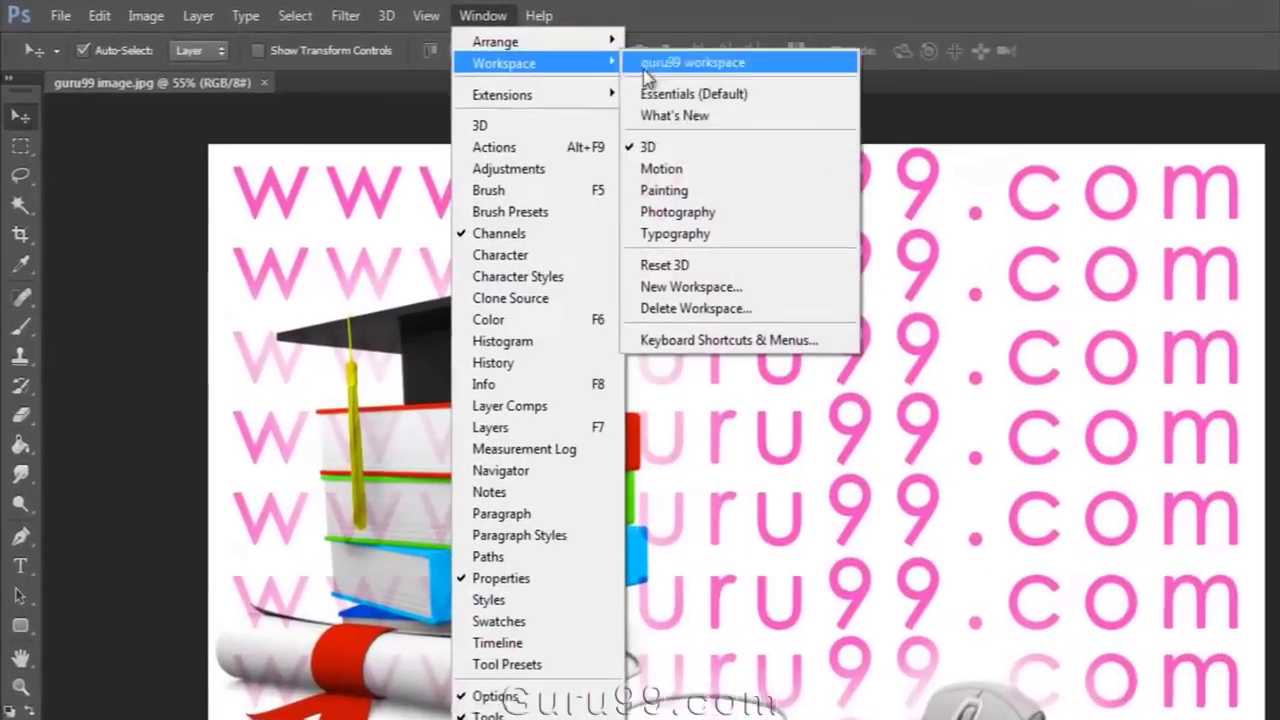
pyautogui.click(700, 175)
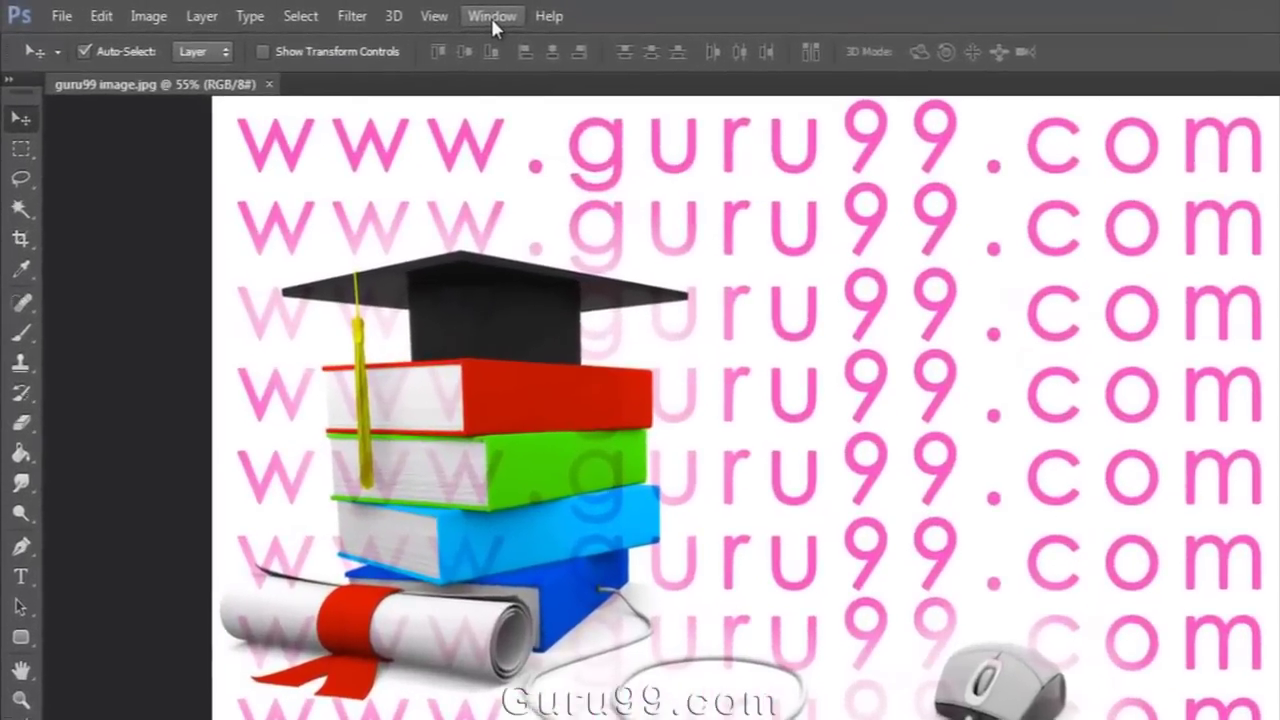
# - Switch to the Photography workspace
pyautogui.click(416, 14)
pyautogui.moveTo(526, 60)
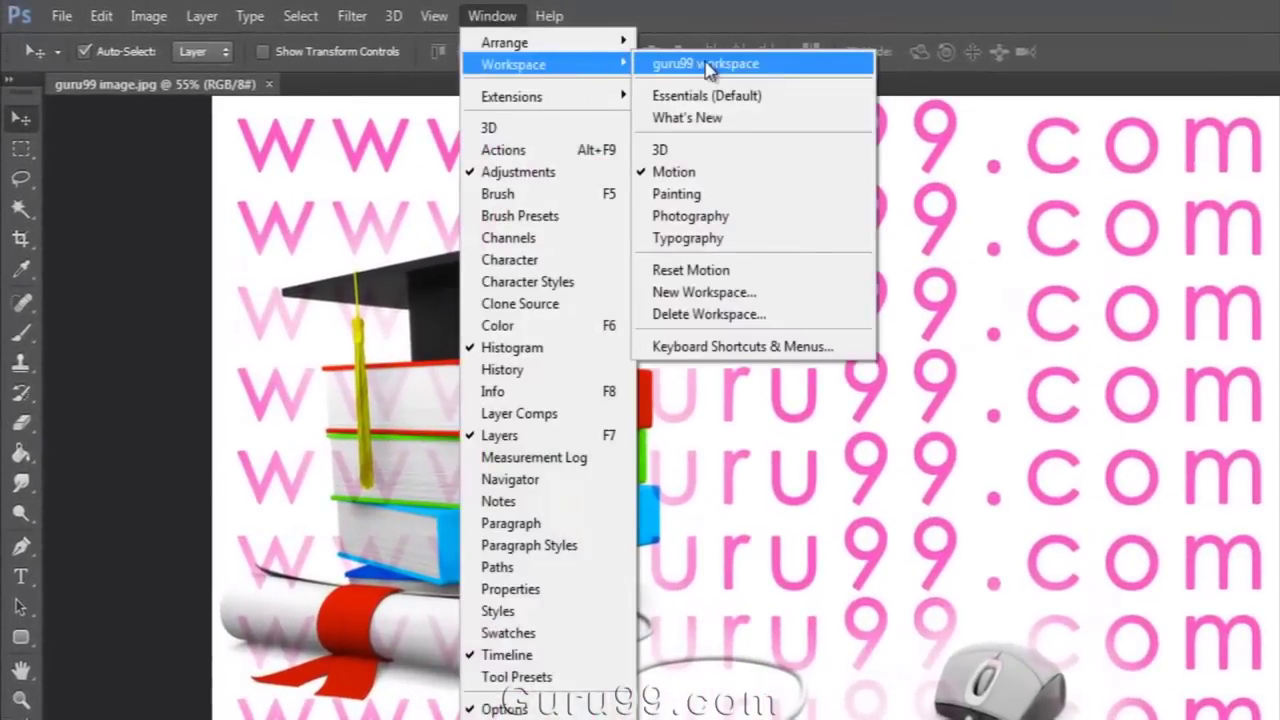
pyautogui.click(717, 218)
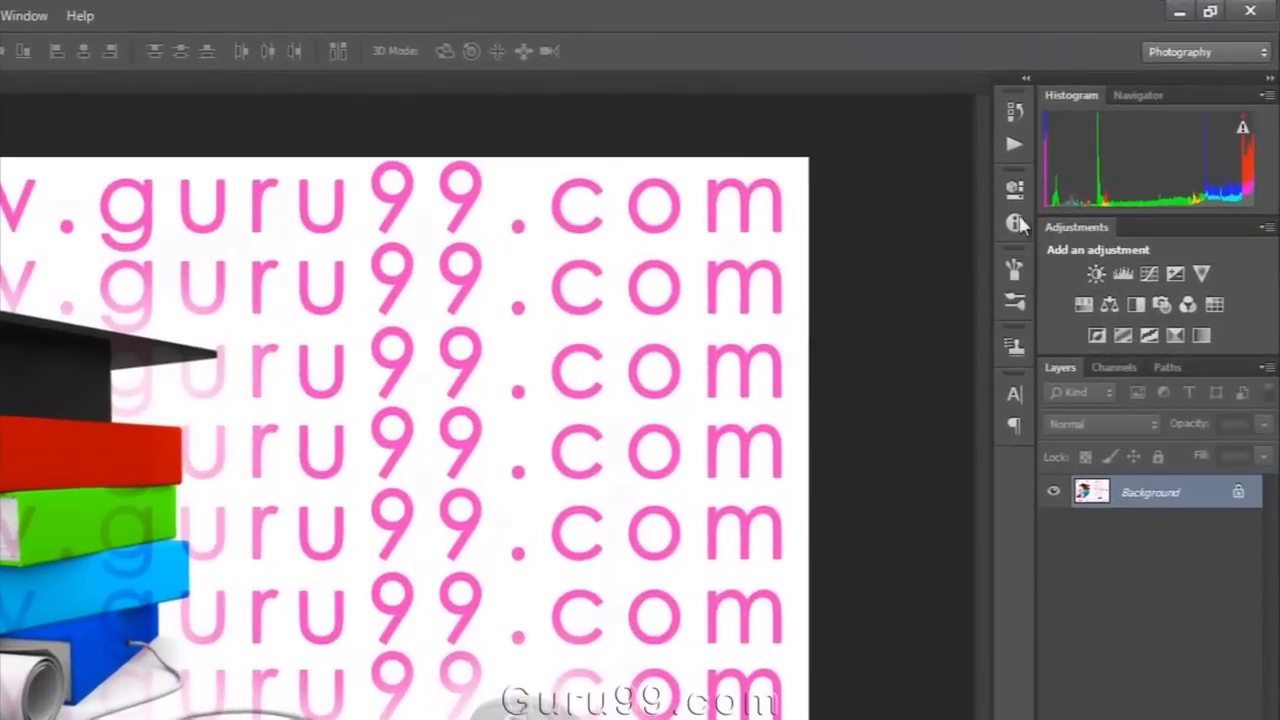
# - Look through the Navigator, Histogram, Channels, Paths and Layers panels of the Photography workspace
pyautogui.click(1142, 96)
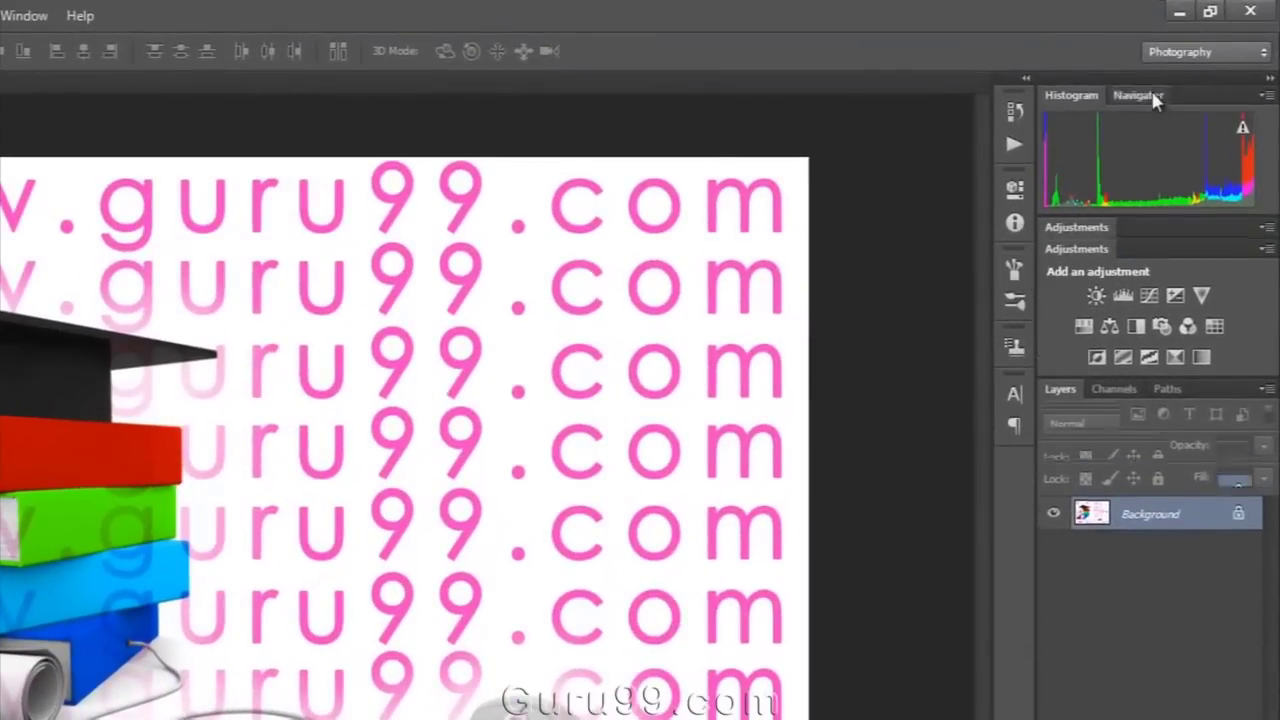
pyautogui.click(1086, 98)
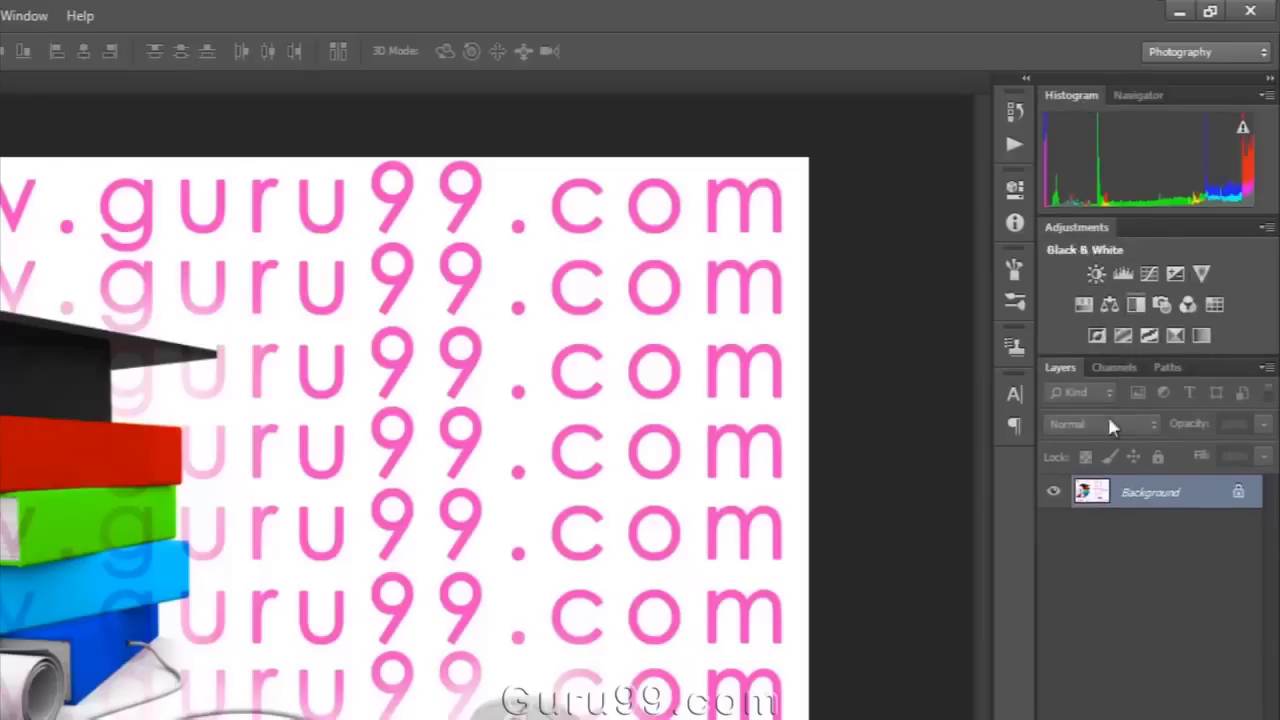
pyautogui.click(1113, 367)
pyautogui.click(1168, 367)
pyautogui.click(1060, 367)
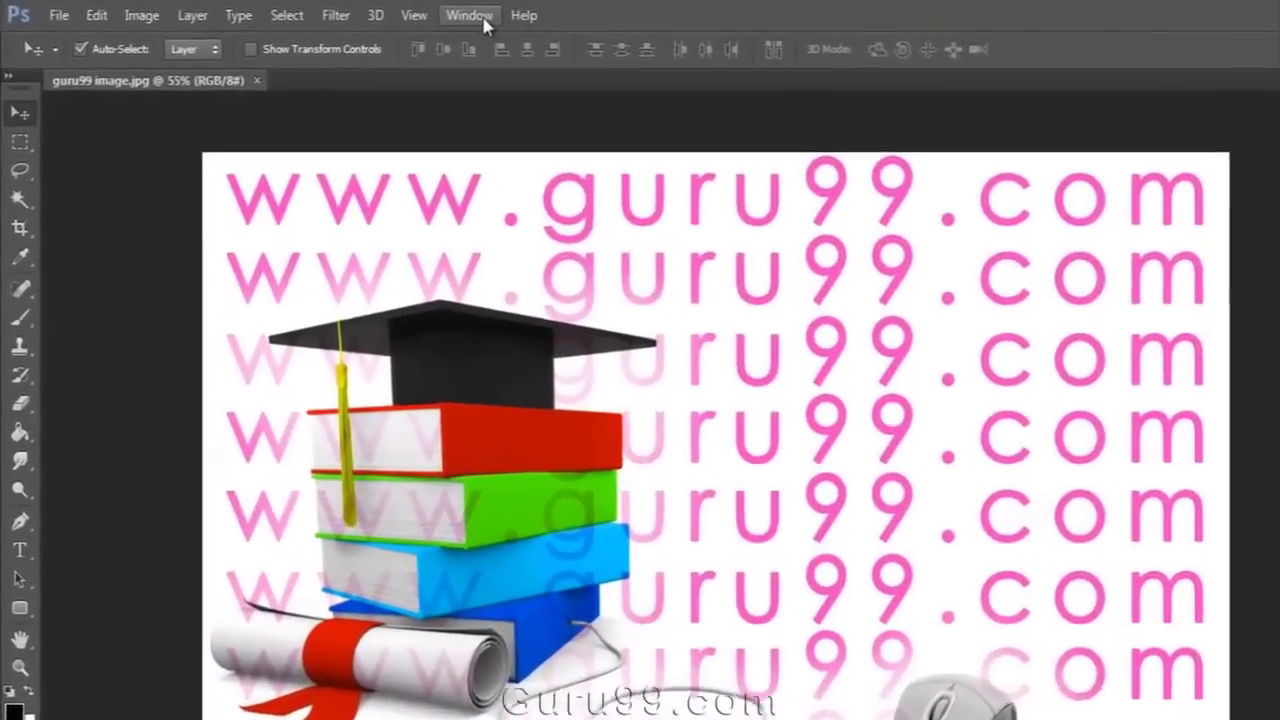
# - Switch to the custom guru99 workspace and collapse its expanded Brush panel
pyautogui.click(356, 11)
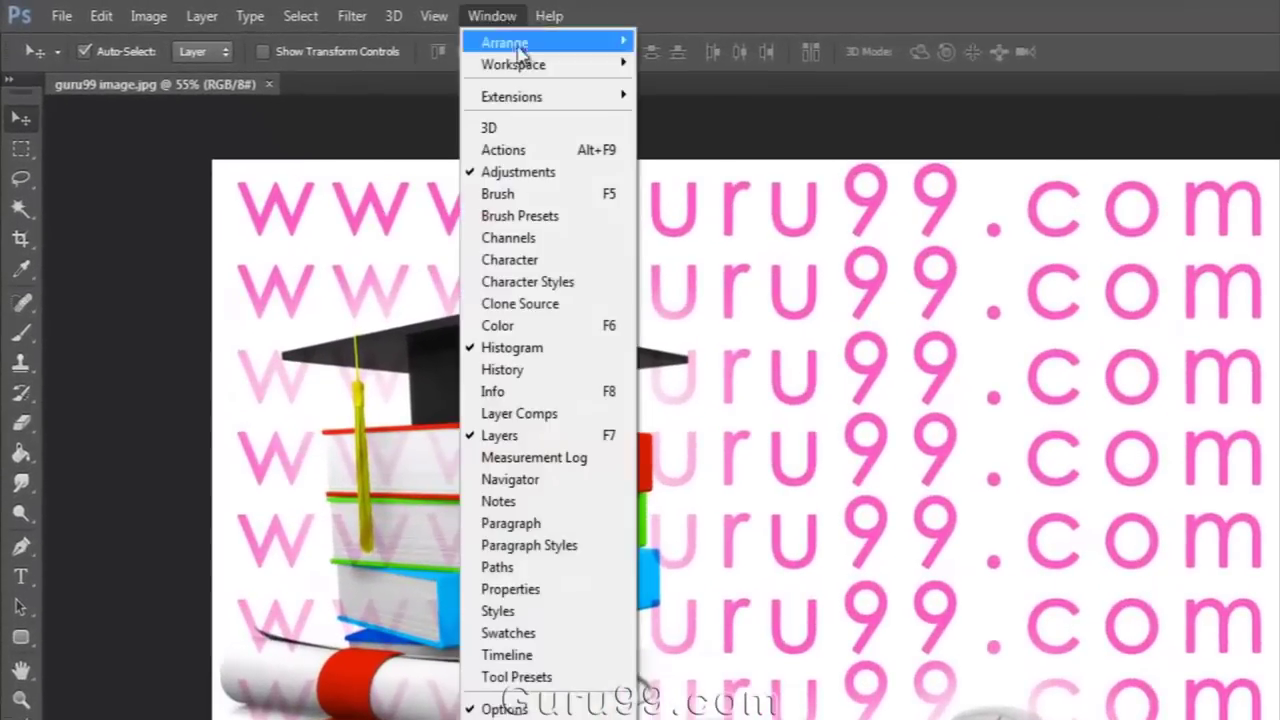
pyautogui.moveTo(372, 46)
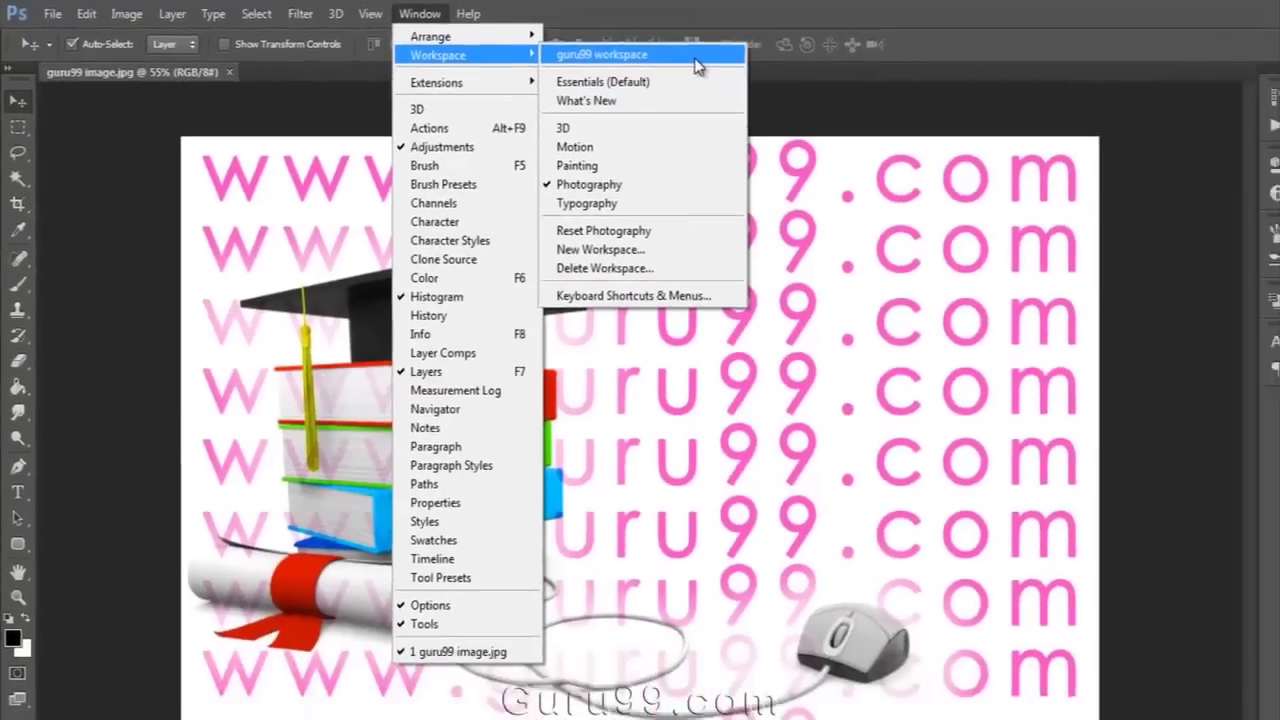
pyautogui.click(815, 75)
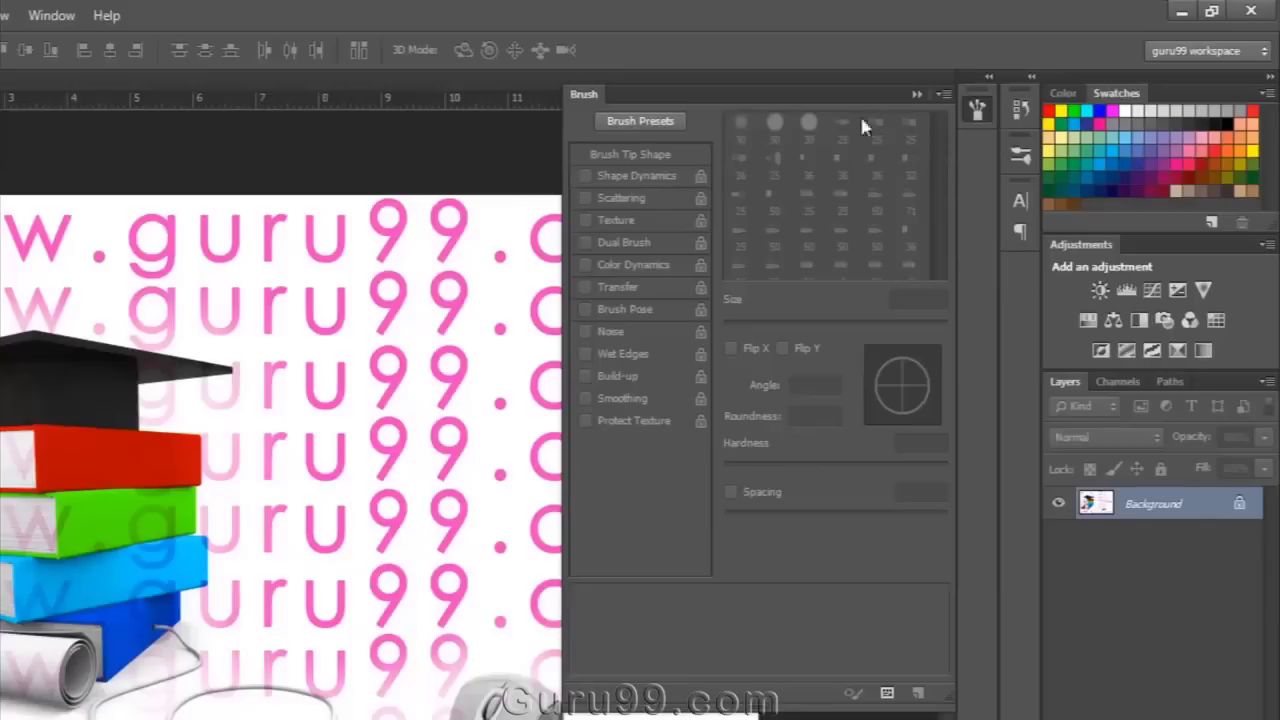
pyautogui.click(918, 94)
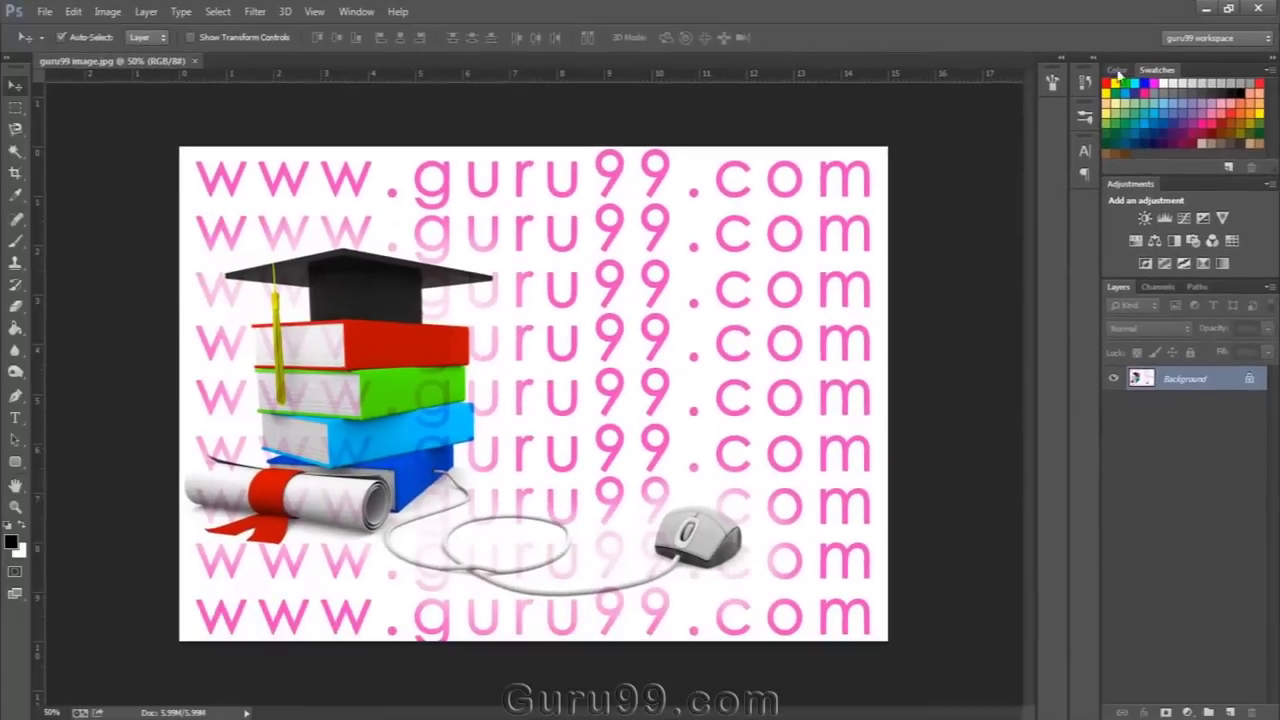
# - Remove the Swatches, Character and Paragraph panels from the docks, and dock the Brush panel below Brush Presets
pyautogui.moveTo(1150, 72); pyautogui.dragTo(955, 220)
pyautogui.moveTo(1090, 148); pyautogui.dragTo(891, 134)
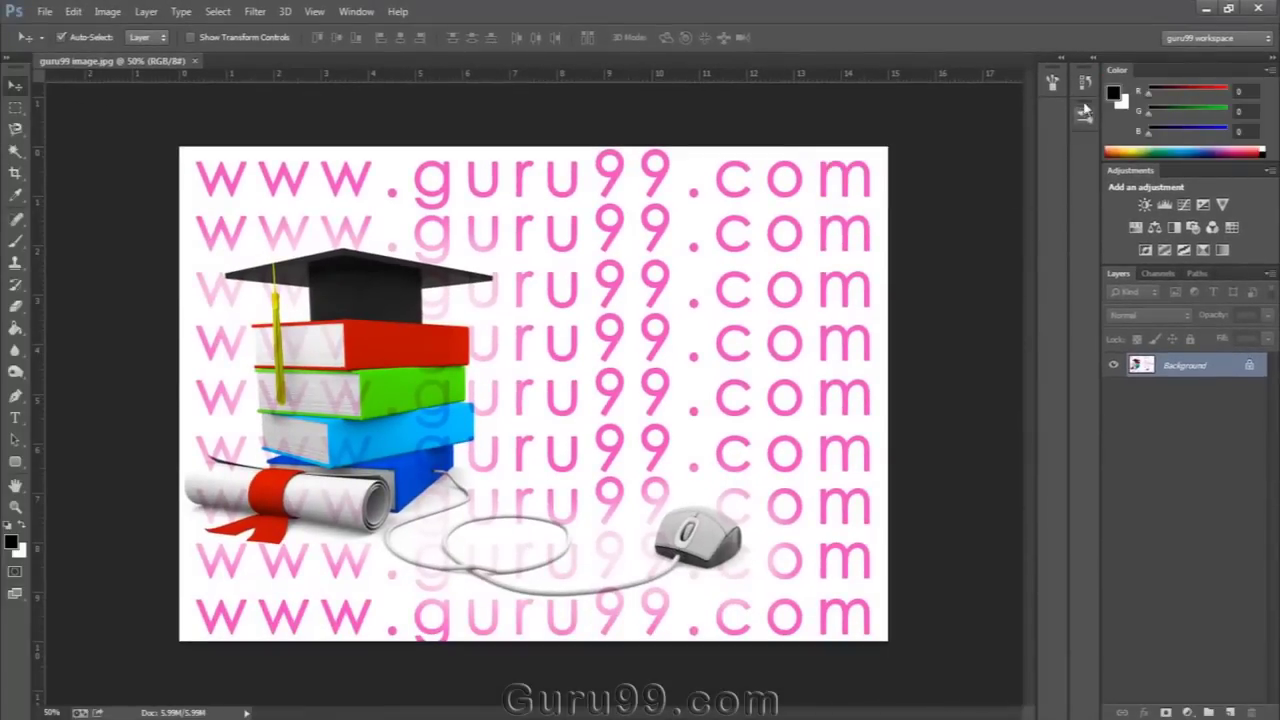
pyautogui.moveTo(1052, 80); pyautogui.dragTo(1082, 146)
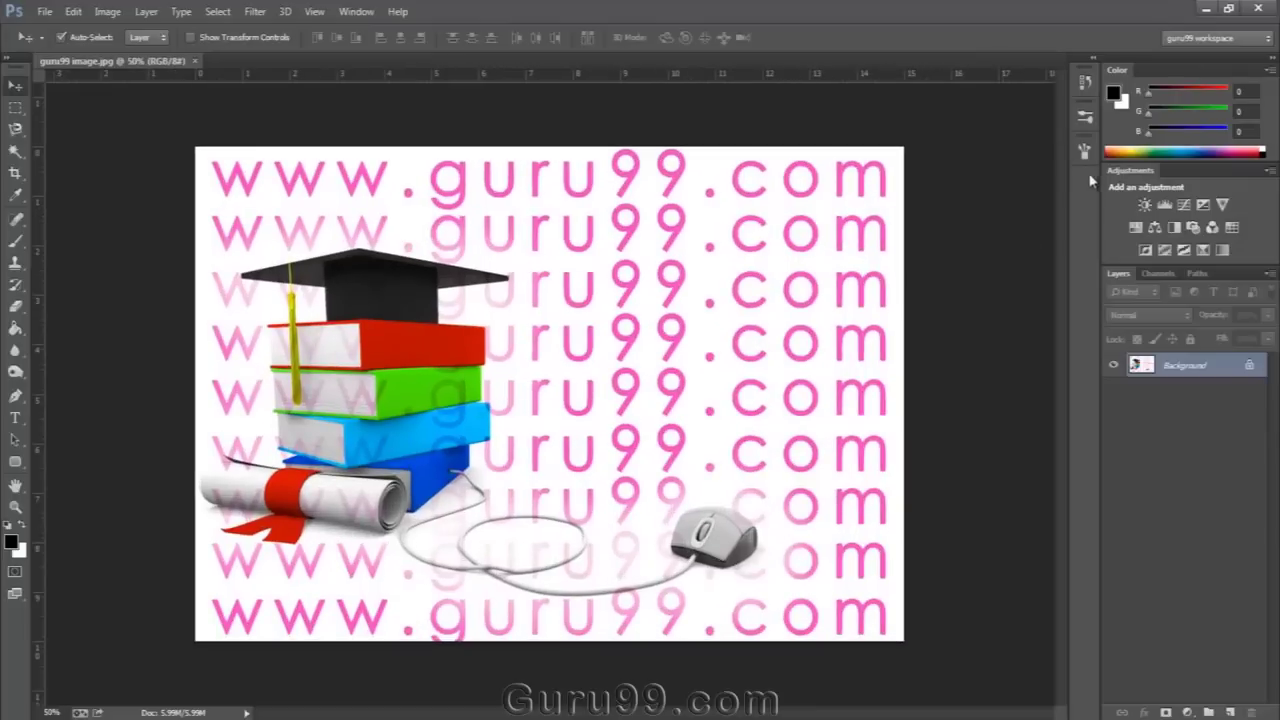
pyautogui.click(1091, 58)
pyautogui.click(1088, 60)
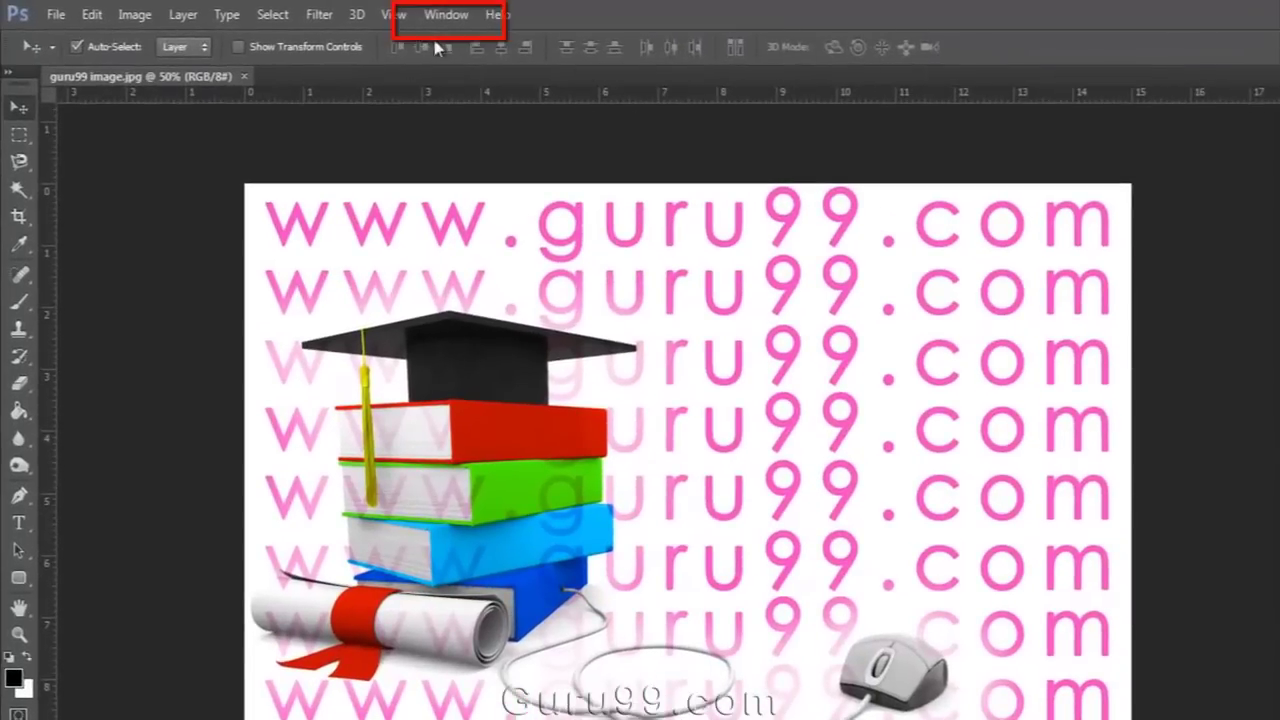
# - Save the current panel layout as a new workspace named guru99 workspace 2
pyautogui.click(446, 15)
pyautogui.moveTo(470, 62)
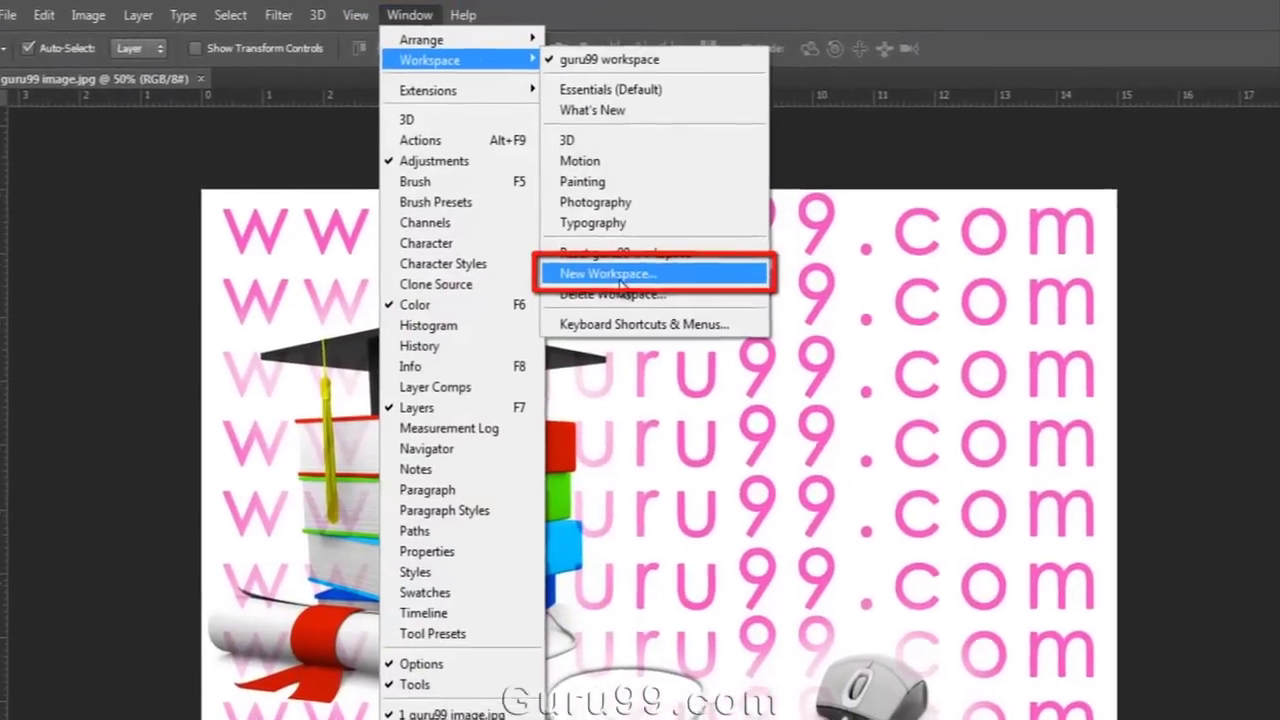
pyautogui.click(652, 265)
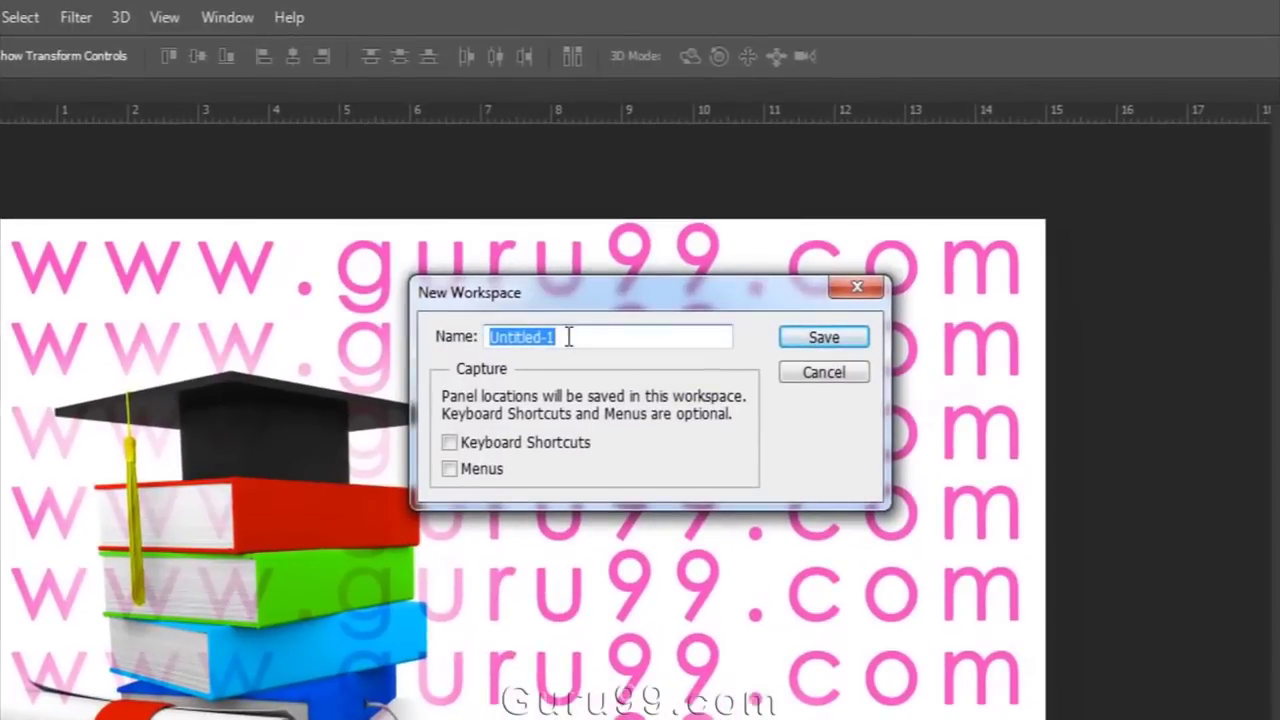
pyautogui.write('guru99 workspace 2')
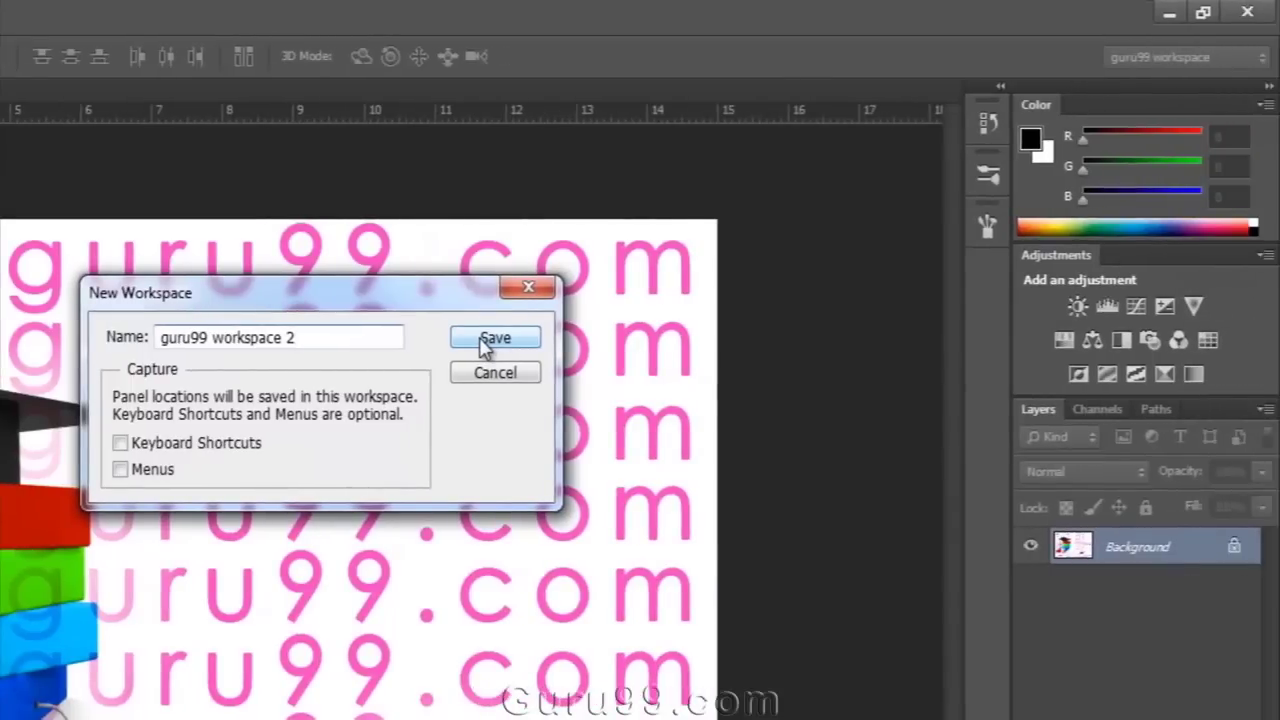
pyautogui.click(647, 342)
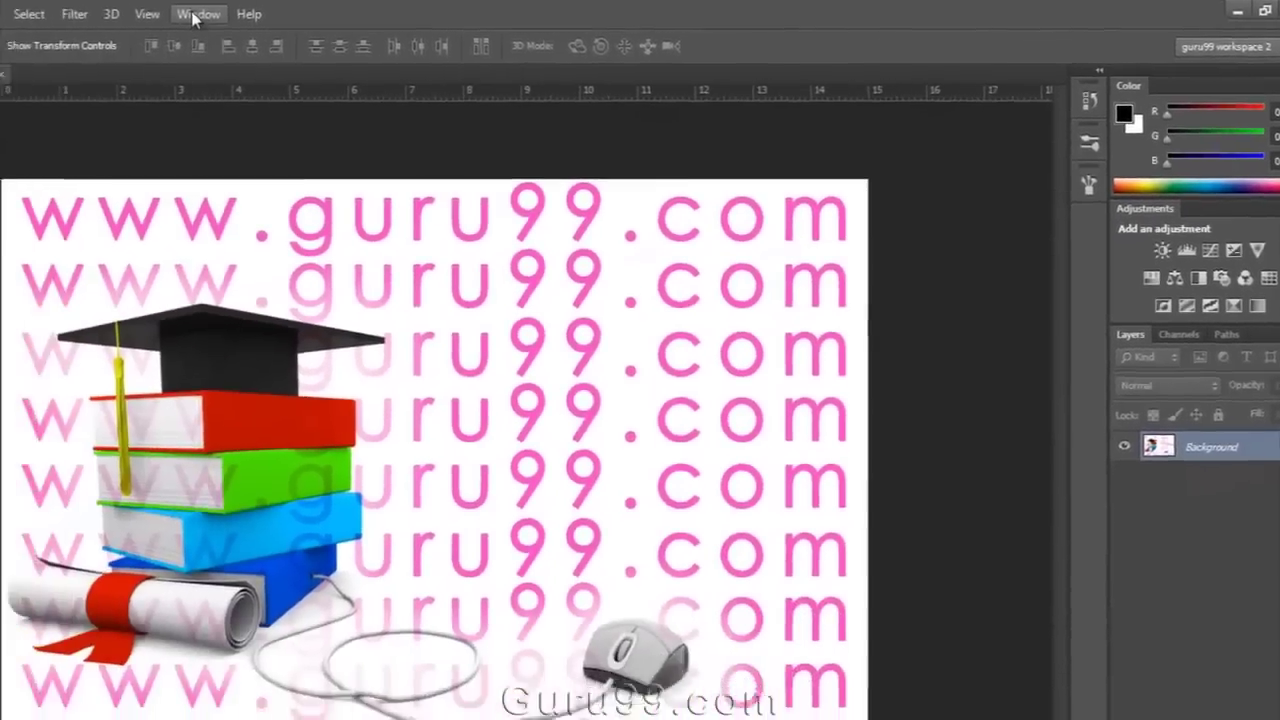
# - Switch to the Essentials (Default) workspace
pyautogui.click(194, 14)
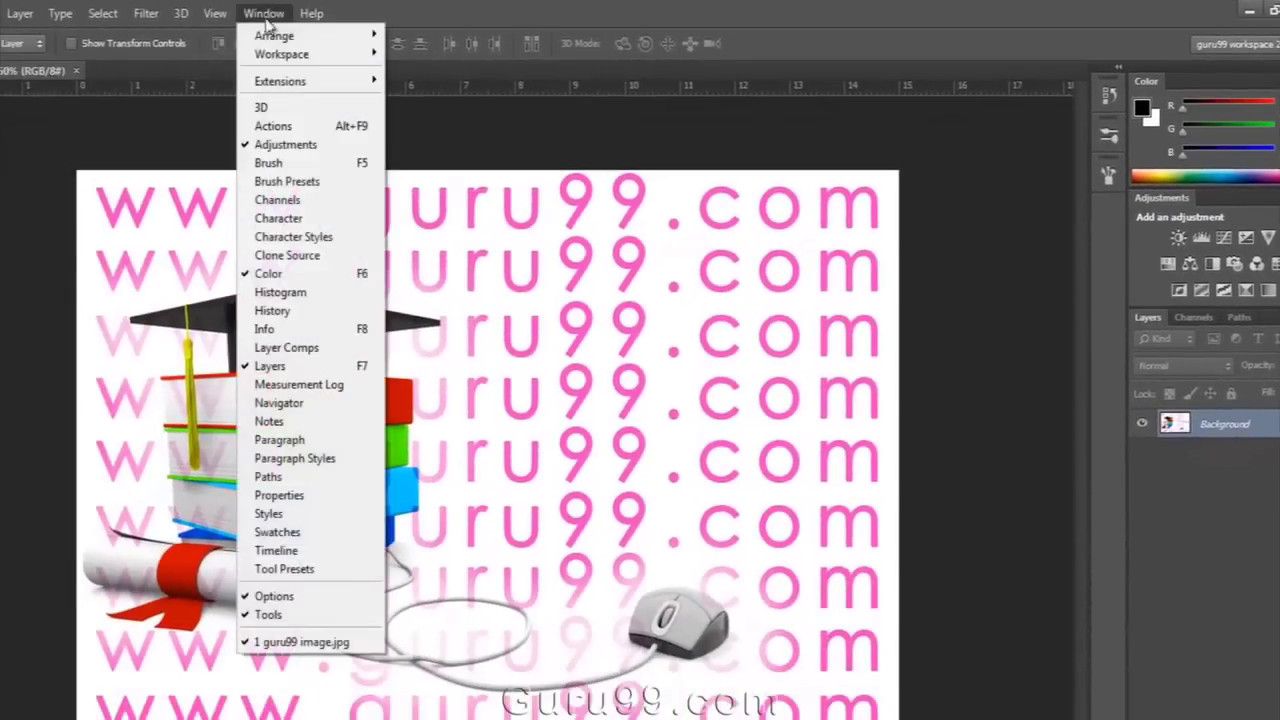
pyautogui.moveTo(284, 53)
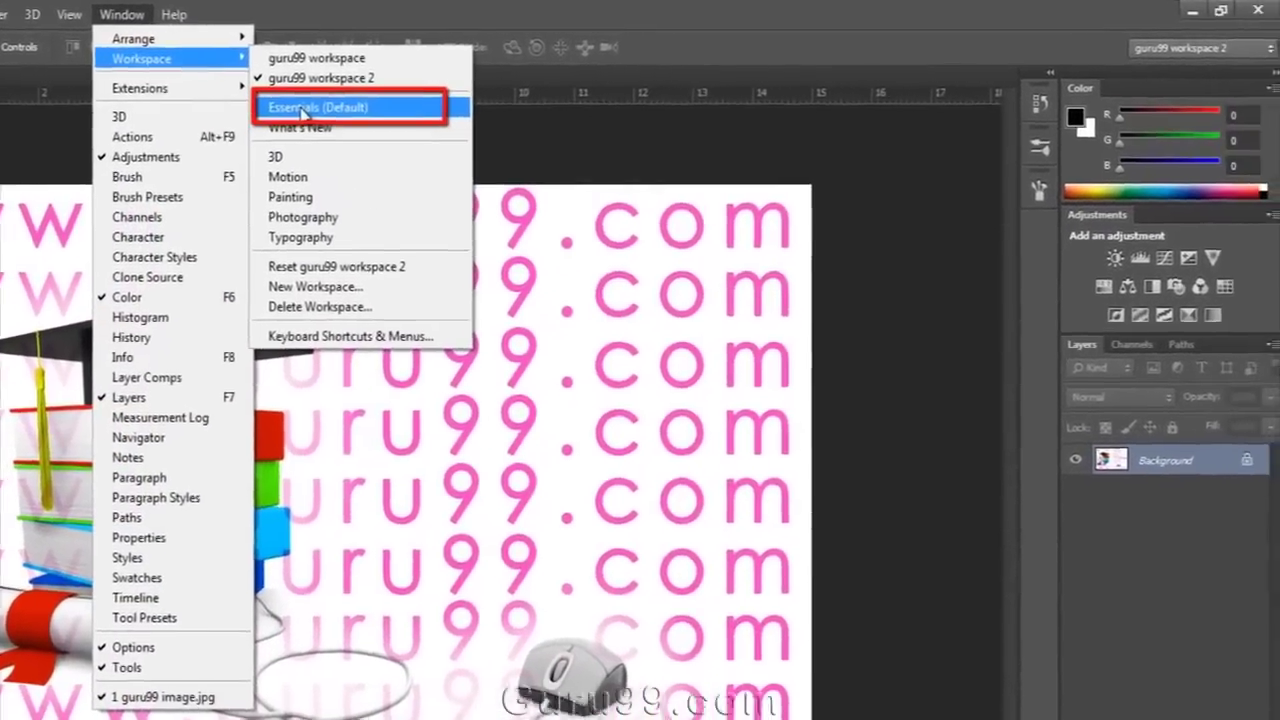
pyautogui.click(303, 110)
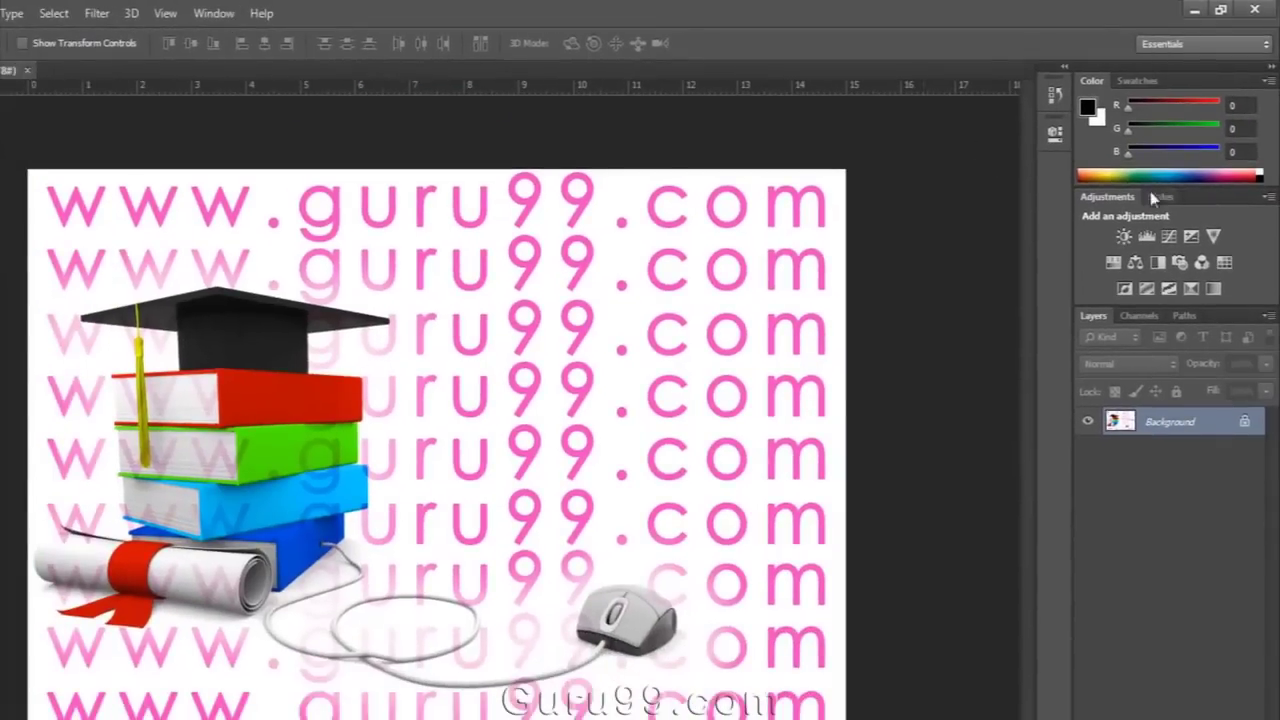
# - Return to guru99 workspace 2, and expand and collapse its docked History and Brush Presets panels
pyautogui.click(213, 13)
pyautogui.moveTo(257, 54)
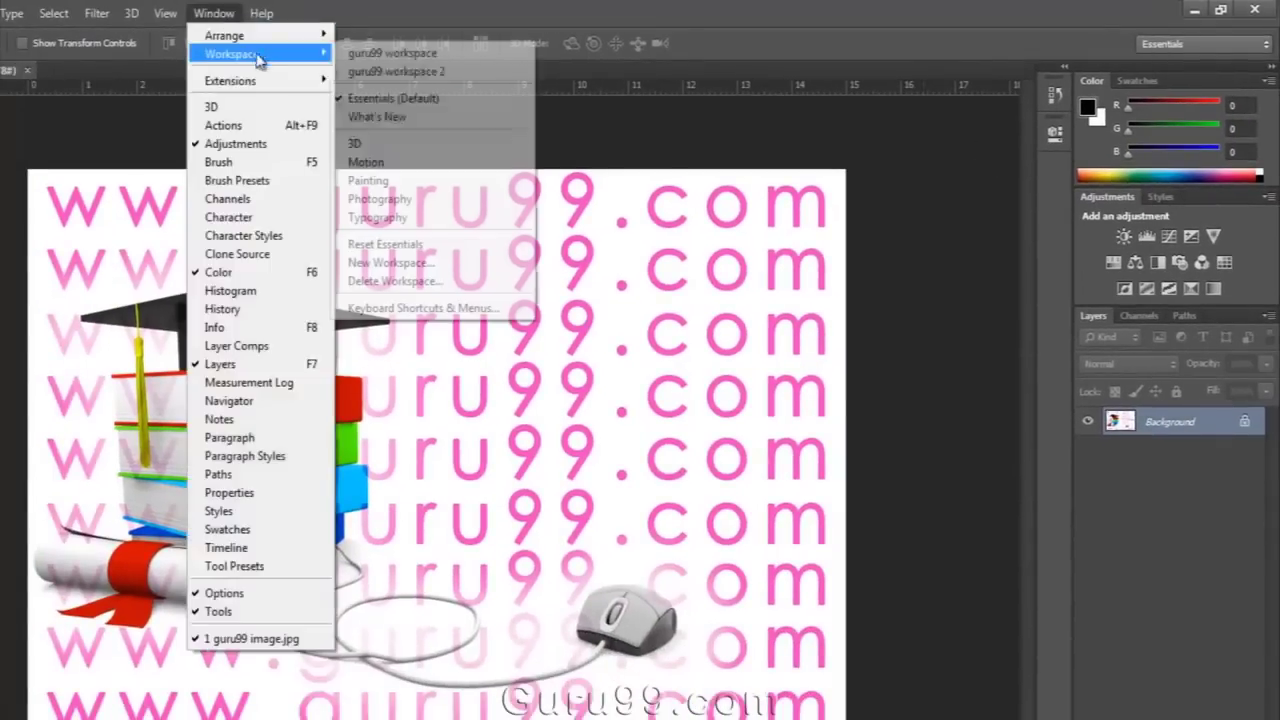
pyautogui.click(428, 73)
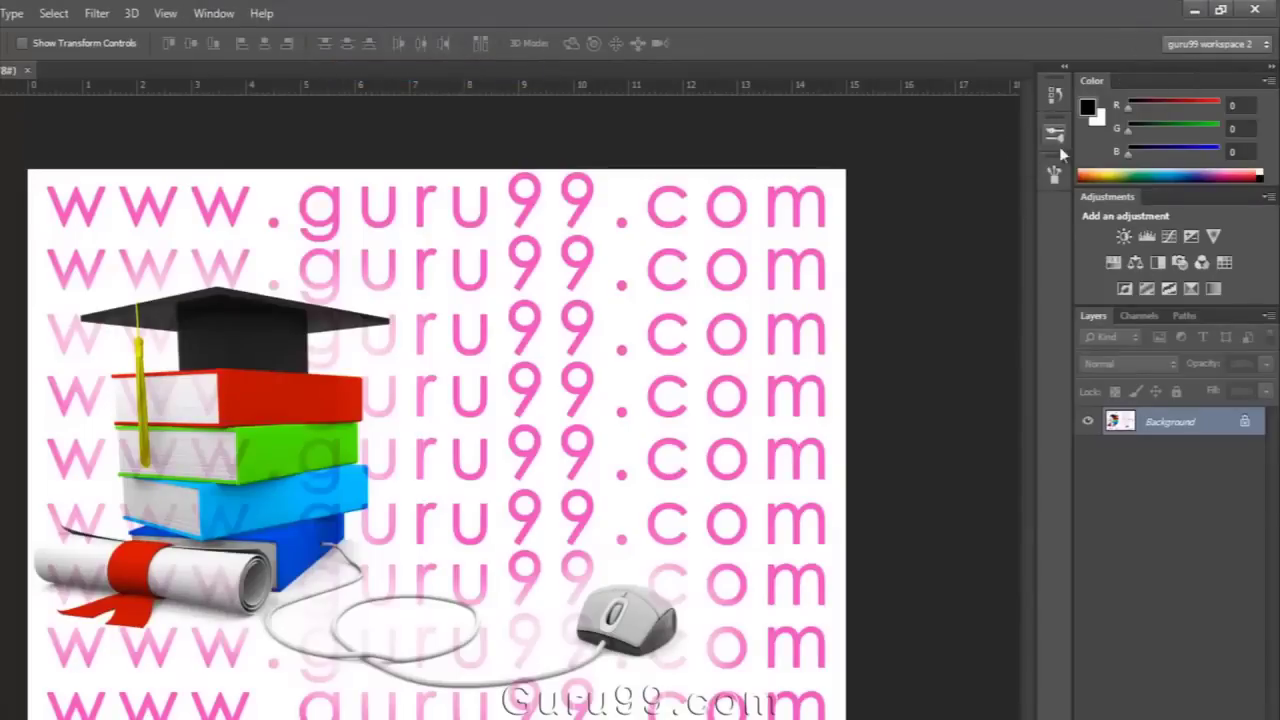
pyautogui.click(1064, 67)
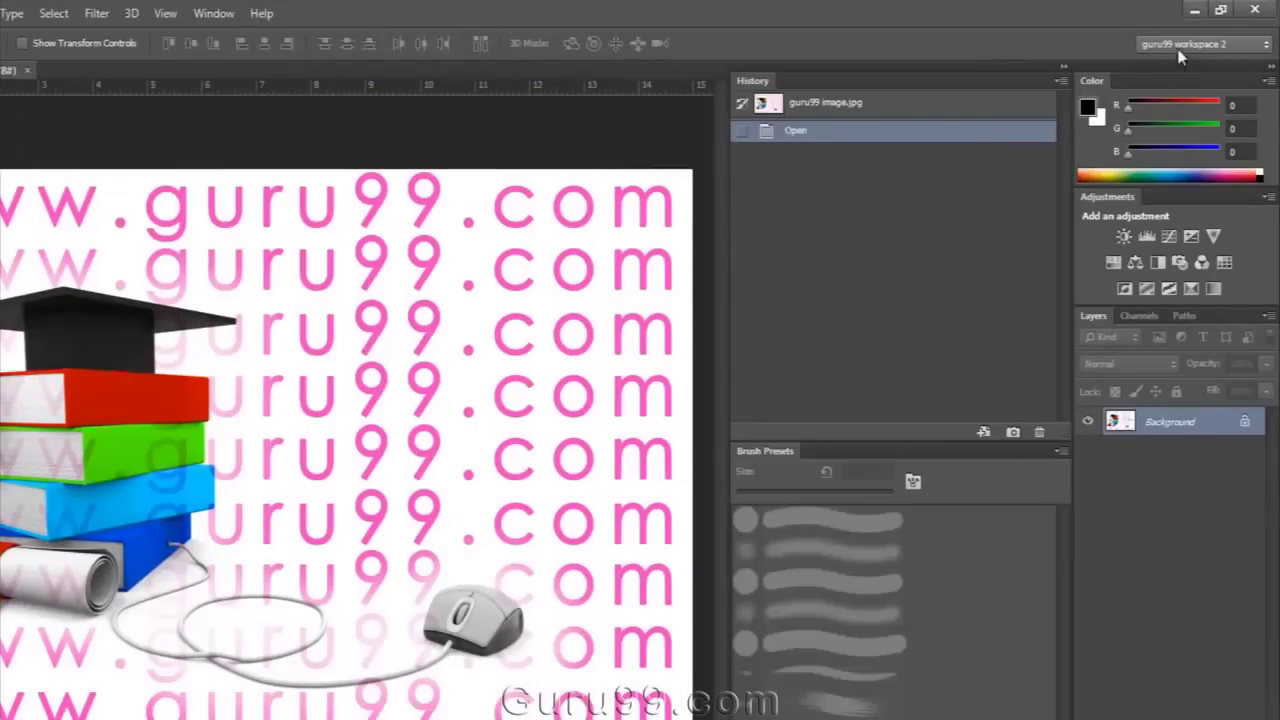
pyautogui.click(1064, 68)
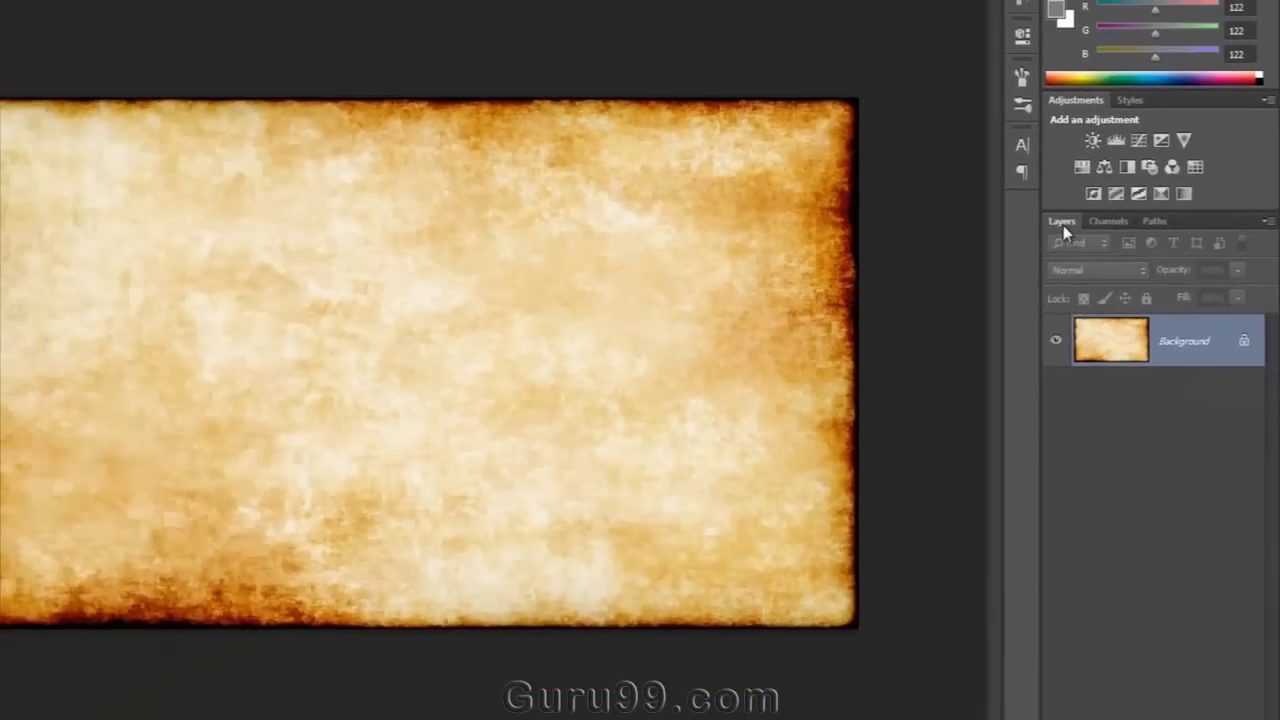
# - Detach the Layers panel as a floating panel and dock it back beside Channels and Paths
pyautogui.moveTo(960, 237); pyautogui.dragTo(731, 174)
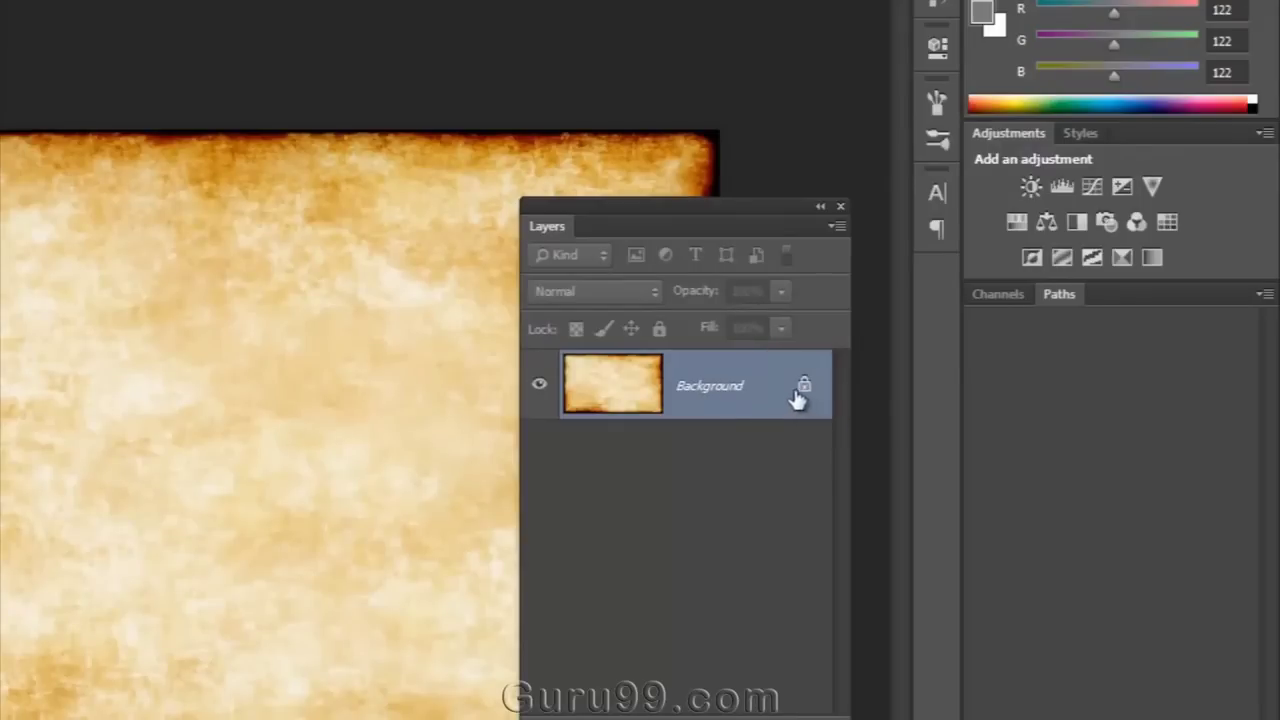
pyautogui.moveTo(553, 228); pyautogui.dragTo(1034, 300)
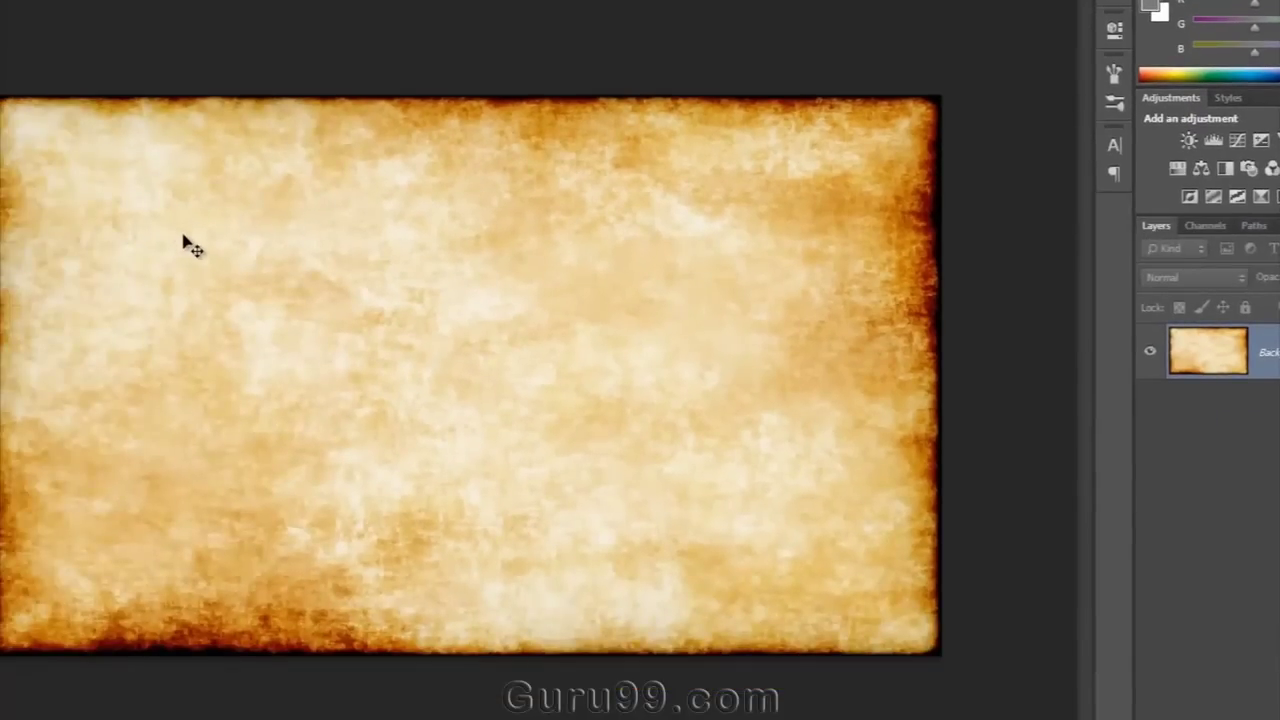
# - Try to move the locked Background layer, and convert it to a regular layer named Layer 0
pyautogui.click(497, 317)
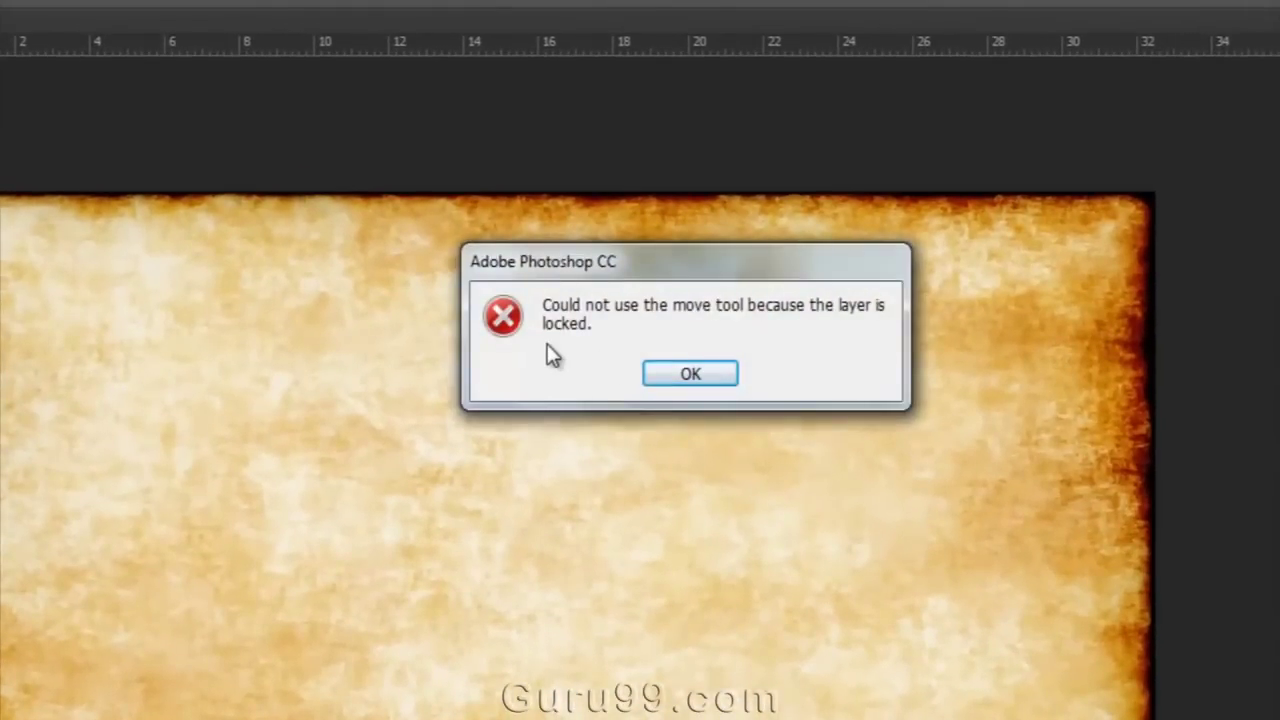
pyautogui.click(690, 373)
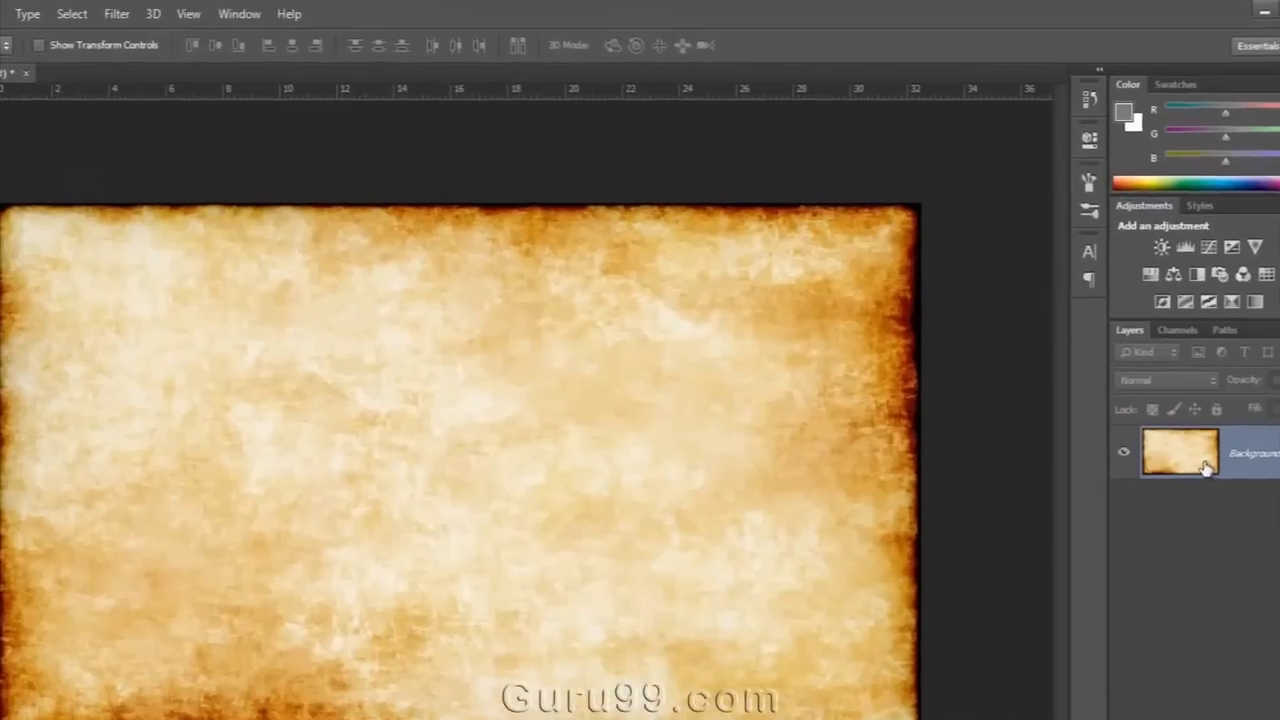
pyautogui.doubleClick(1140, 445)
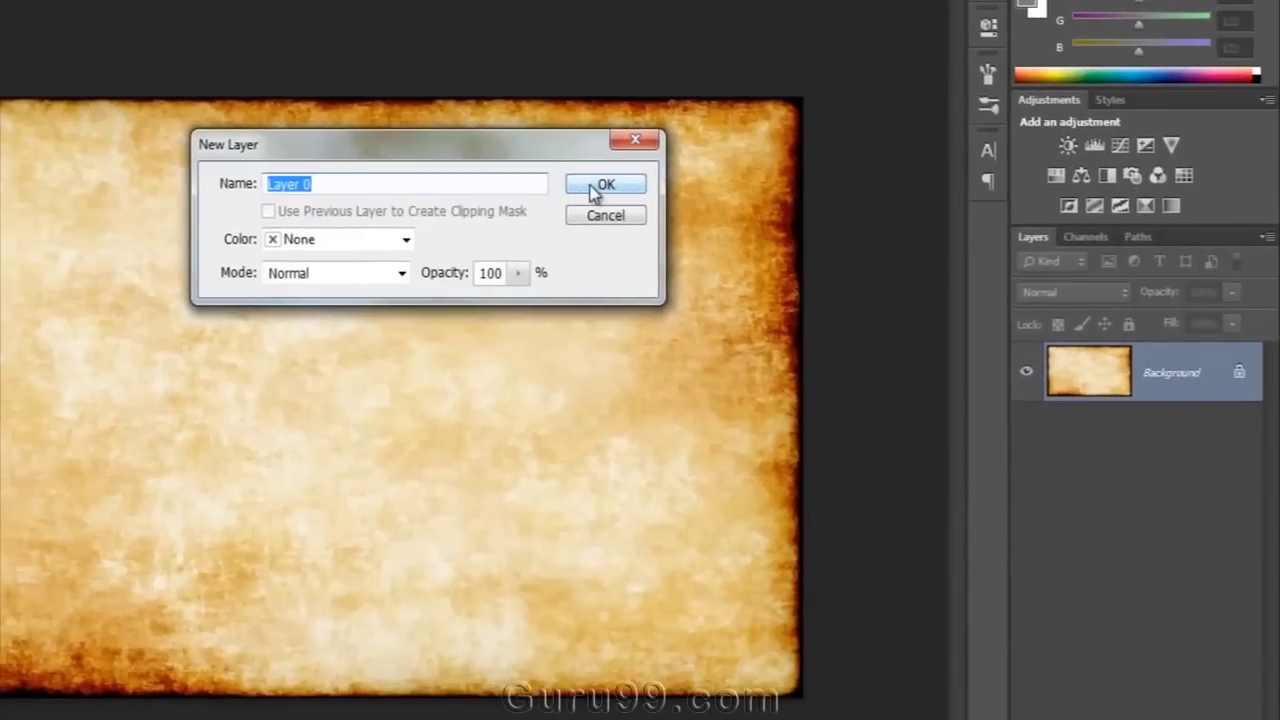
pyautogui.click(600, 186)
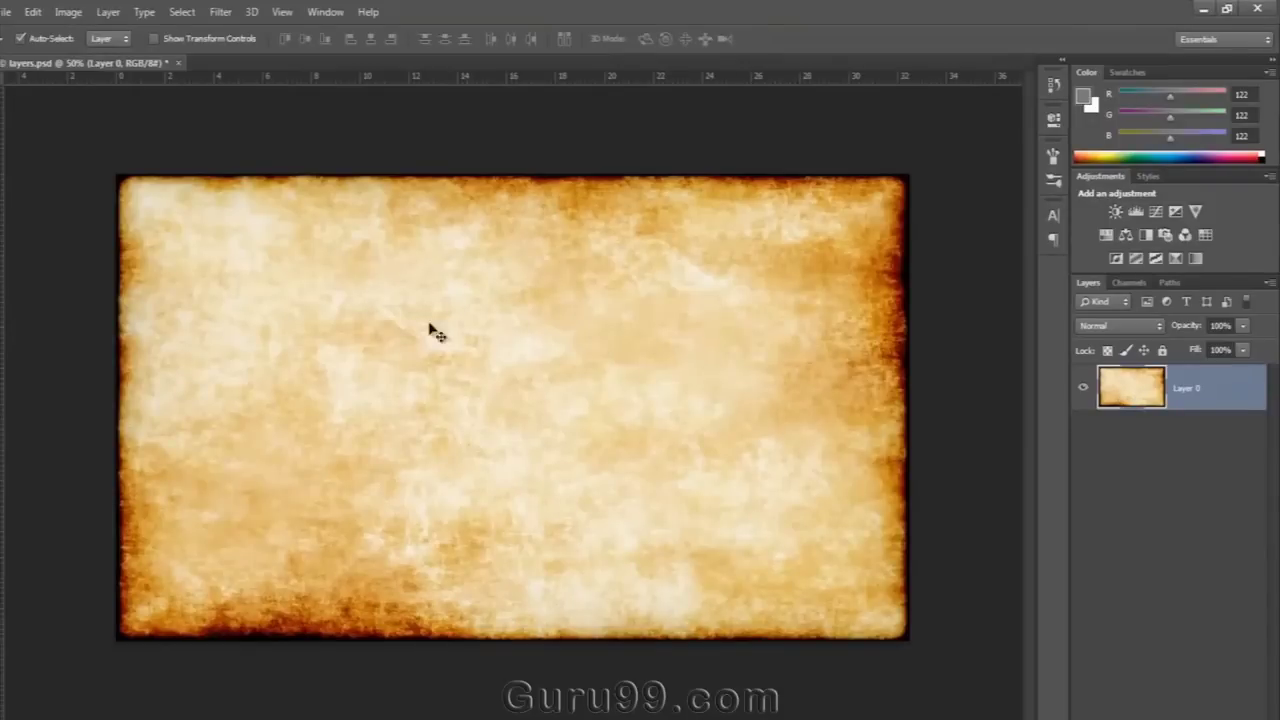
# - Move Layer 0 diagonally away from the canvas corner, and undo the move
pyautogui.moveTo(383, 329); pyautogui.dragTo(469, 409)
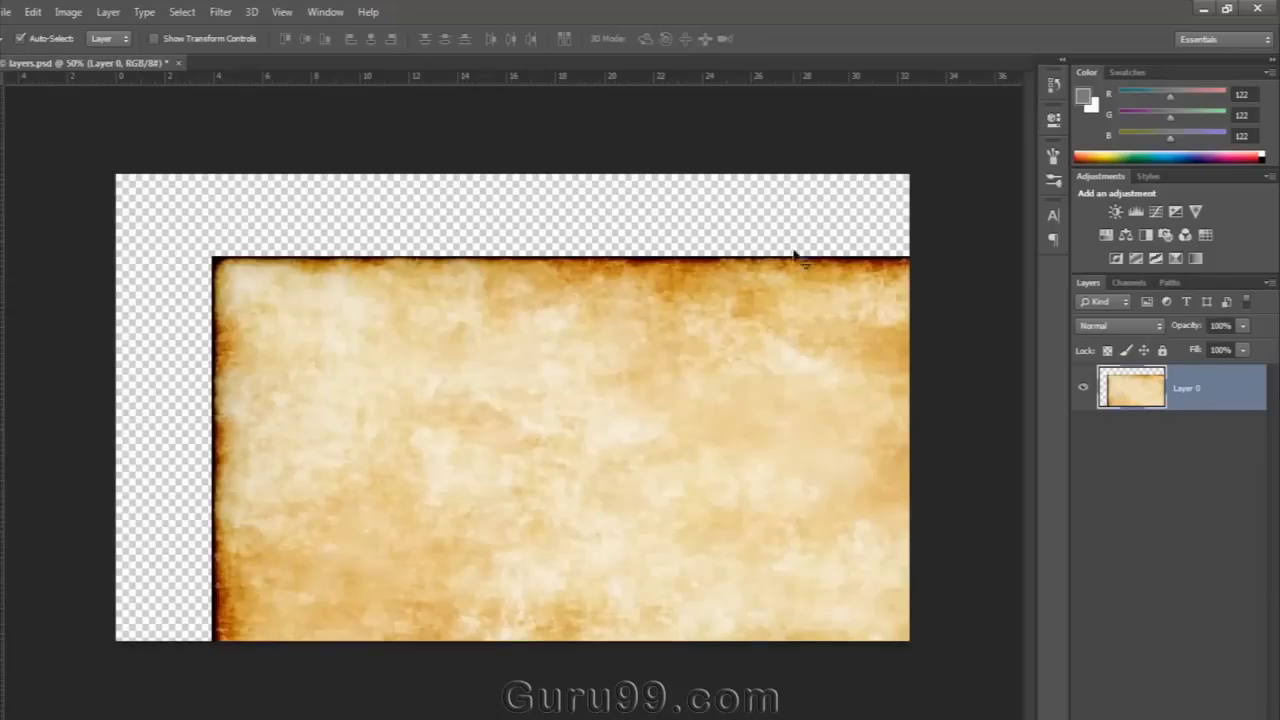
pyautogui.hotkey('ctrl', 'z')
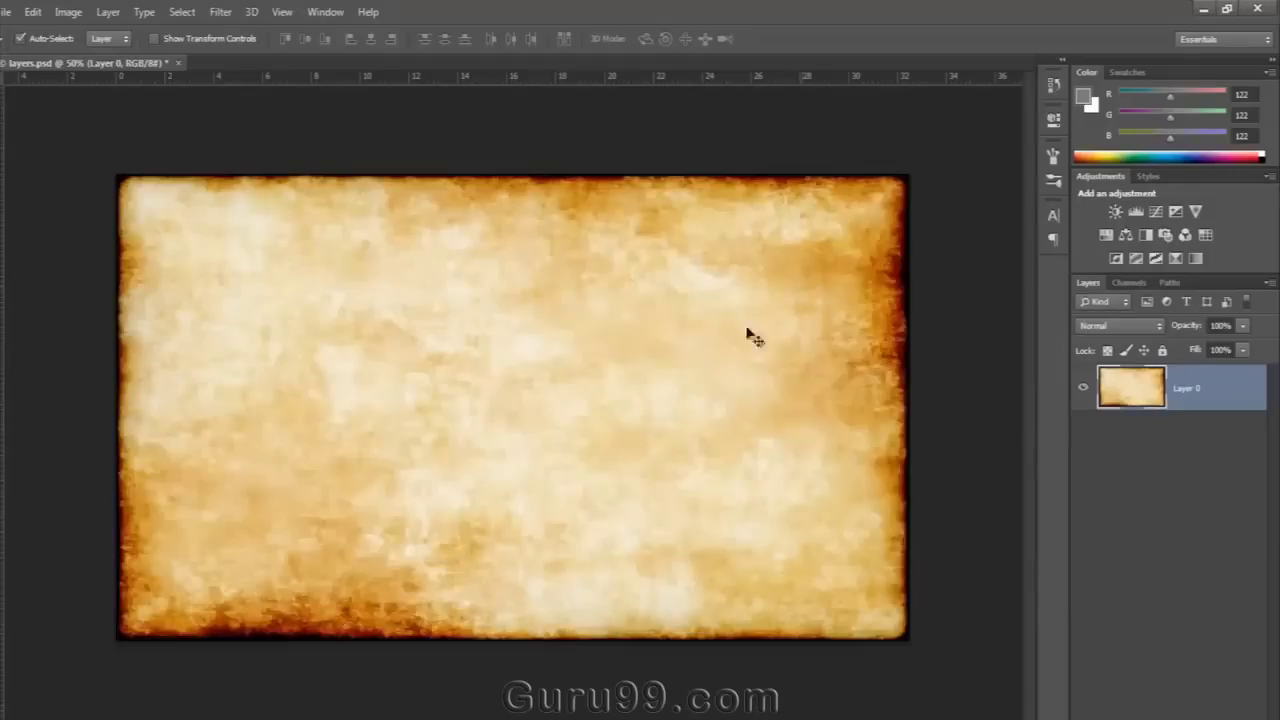
# - Revert Layer 0 to the locked Background layer, and unlock it by discarding its padlock
pyautogui.hotkey('ctrl', 'alt', 'z')
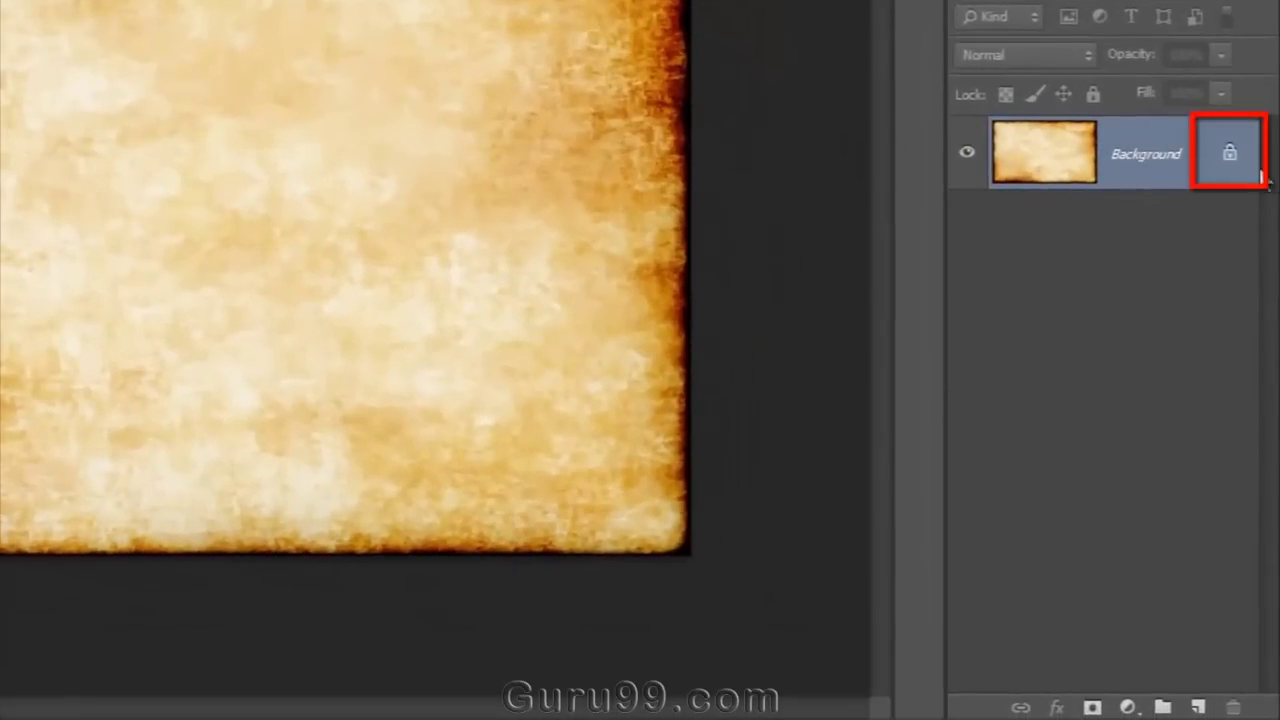
pyautogui.moveTo(1231, 165); pyautogui.dragTo(1238, 707)
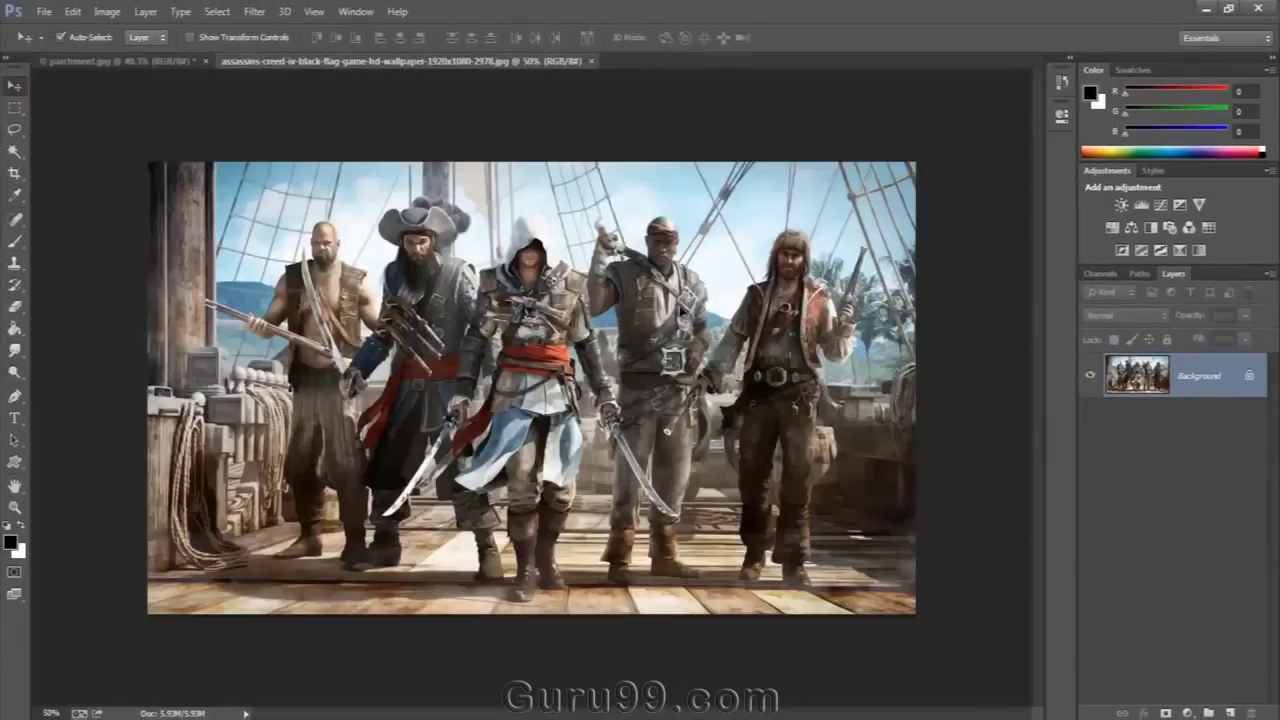
# - Copy the Assassin's Creed image into parchment.jpg as a new layer, and scale it down so the parchment frames it on all sides
pyautogui.moveTo(188, 96); pyautogui.dragTo(556, 400)
pyautogui.hotkey('ctrl', 't')
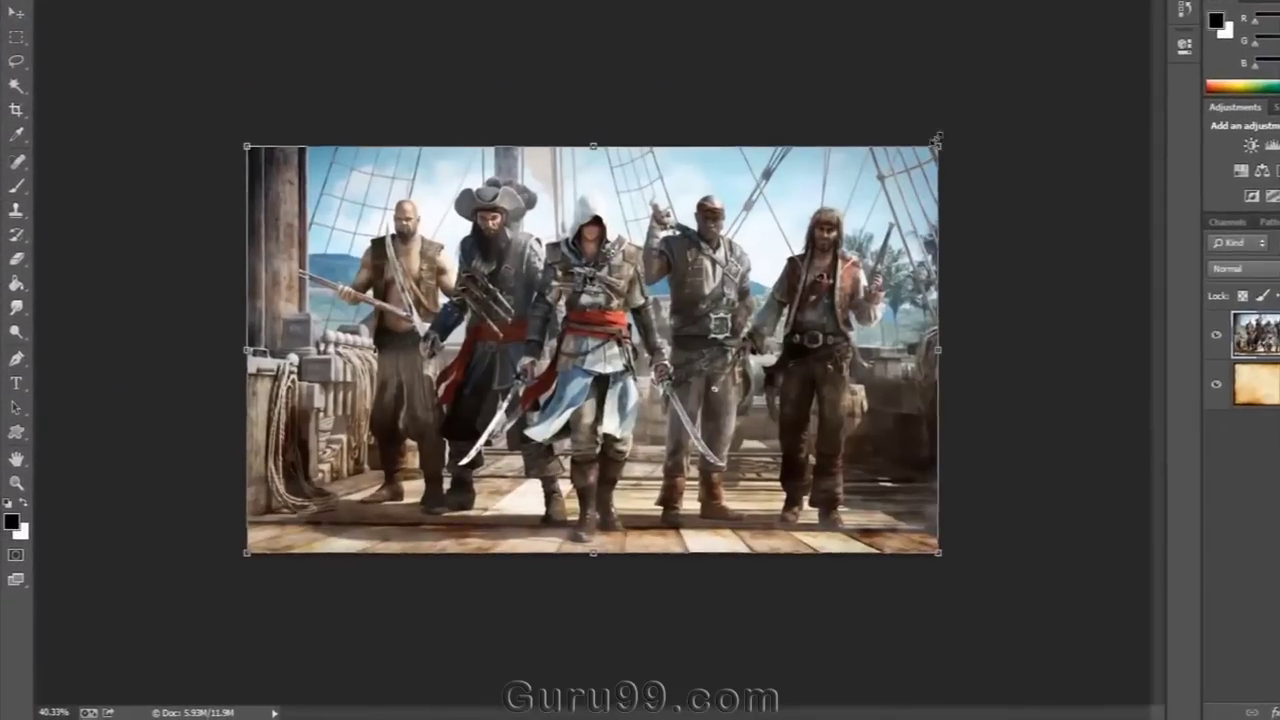
pyautogui.moveTo(936, 140); pyautogui.dragTo(918, 165)
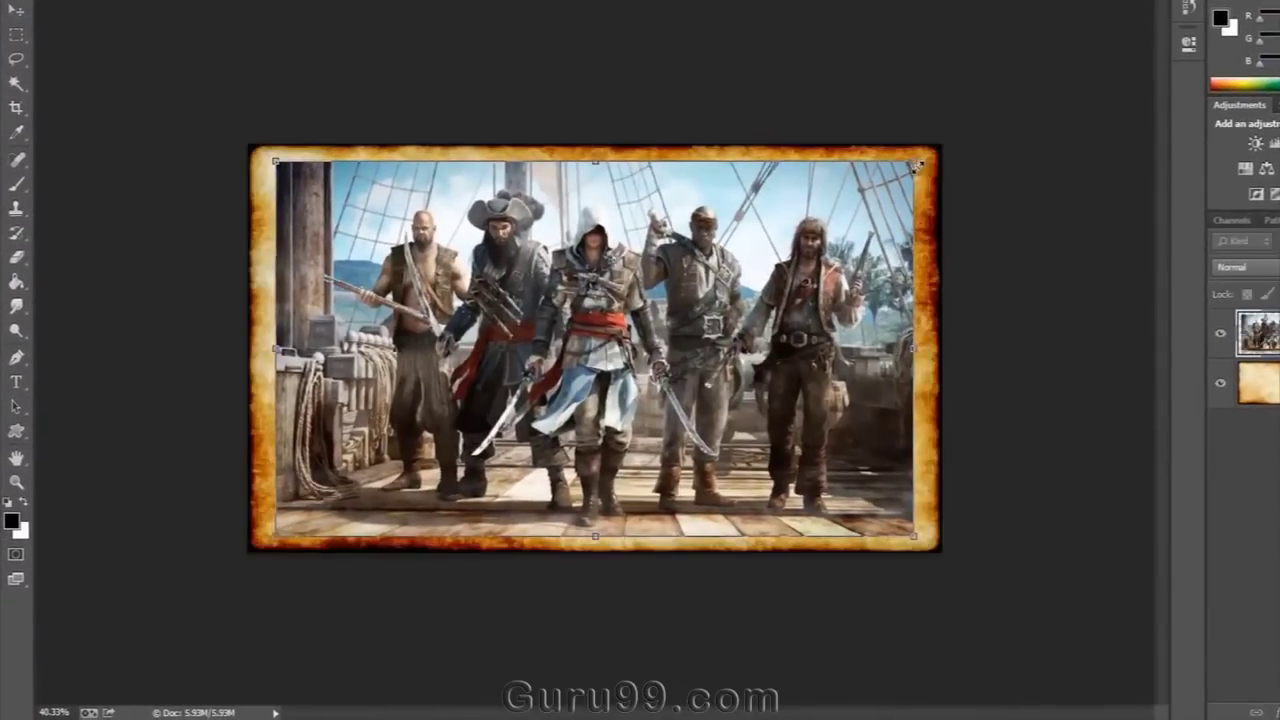
pyautogui.moveTo(912, 348); pyautogui.dragTo(935, 343)
pyautogui.press('Return')
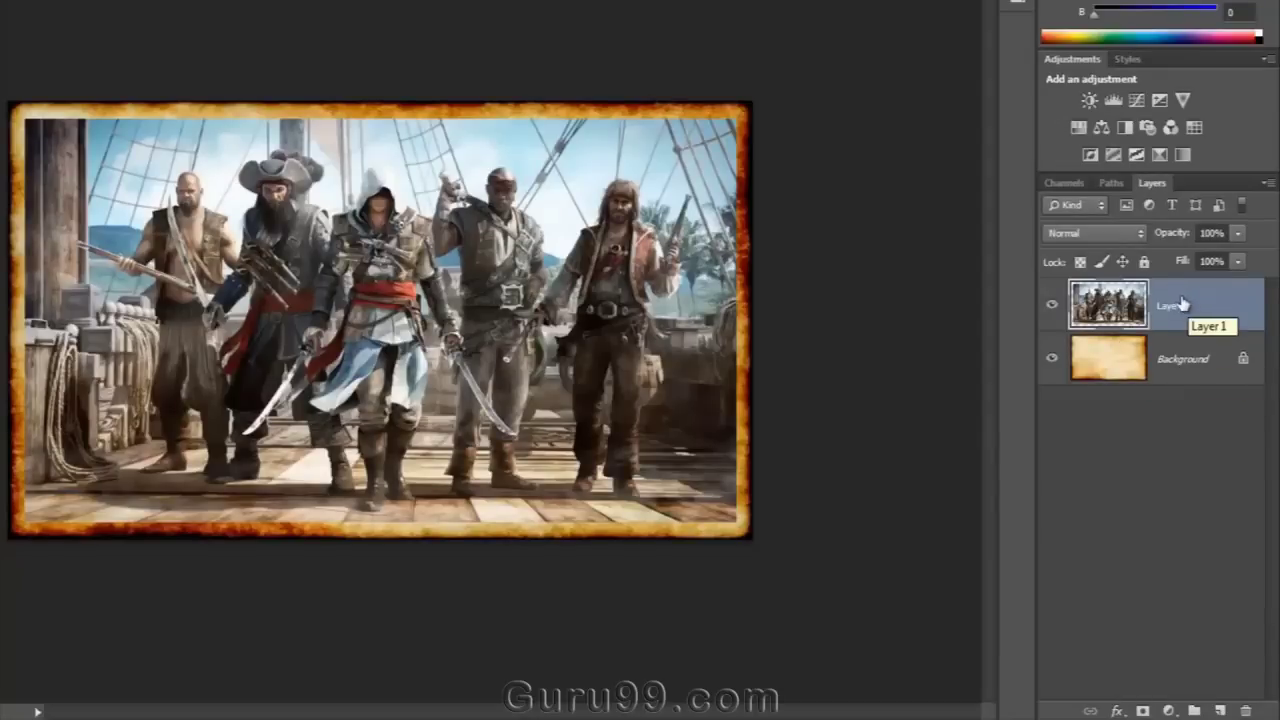
# - Toggle the visibility of Layer 1 and the Background layer off and on to compare their content
pyautogui.click(1051, 307)
pyautogui.click(1051, 307)
pyautogui.click(1051, 307)
pyautogui.click(1051, 307)
pyautogui.click(1052, 358)
pyautogui.click(1052, 358)
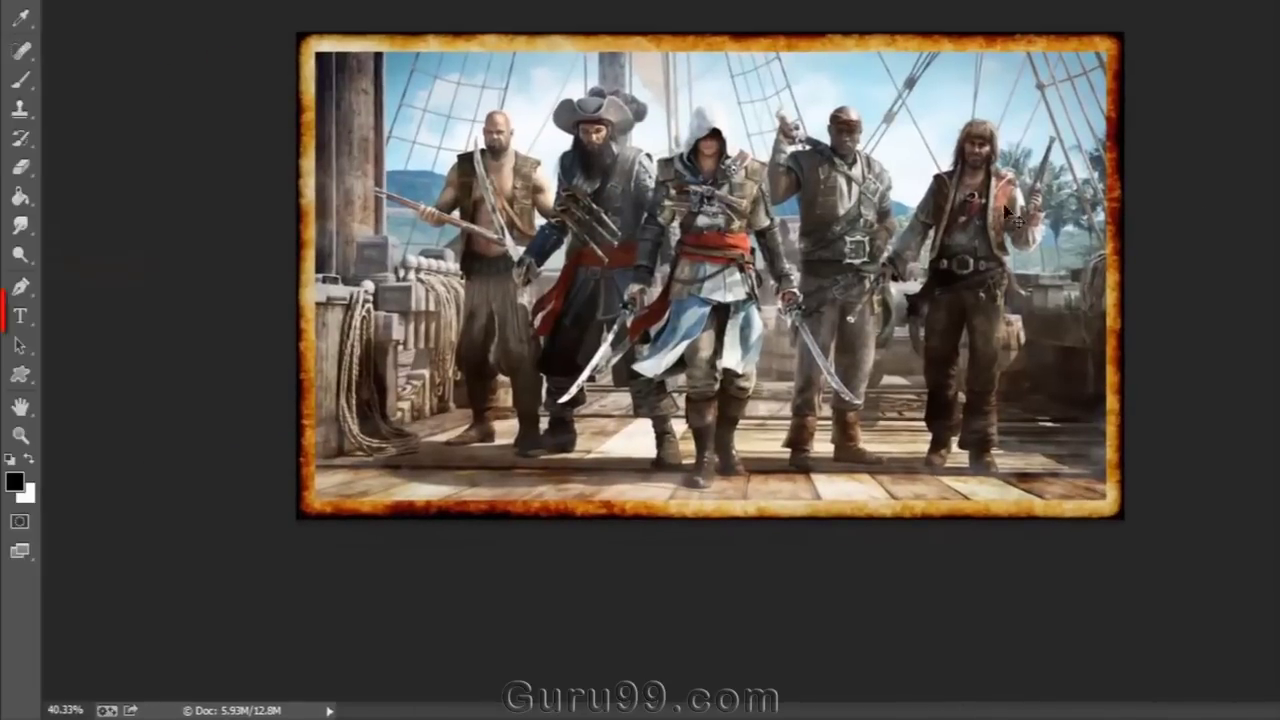
pyautogui.click(24, 316)
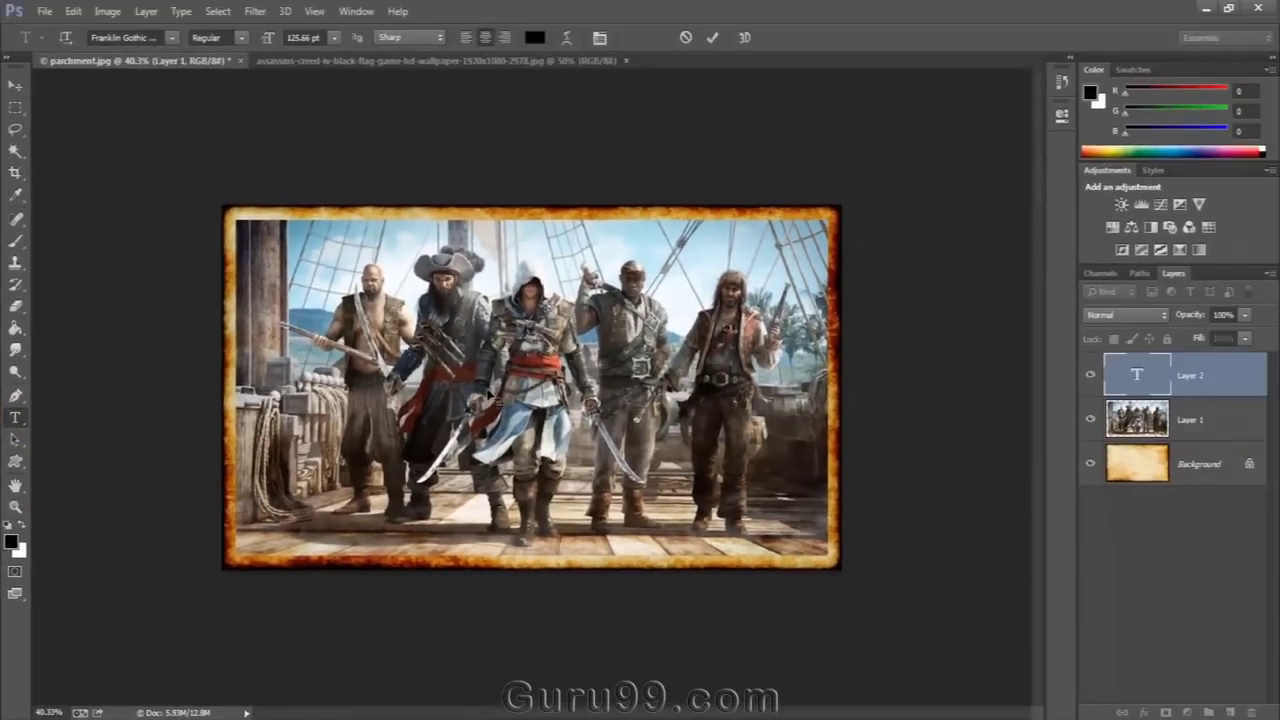
pyautogui.write('www.guru99.com')
pyautogui.hotkey('ctrl', 'Return')
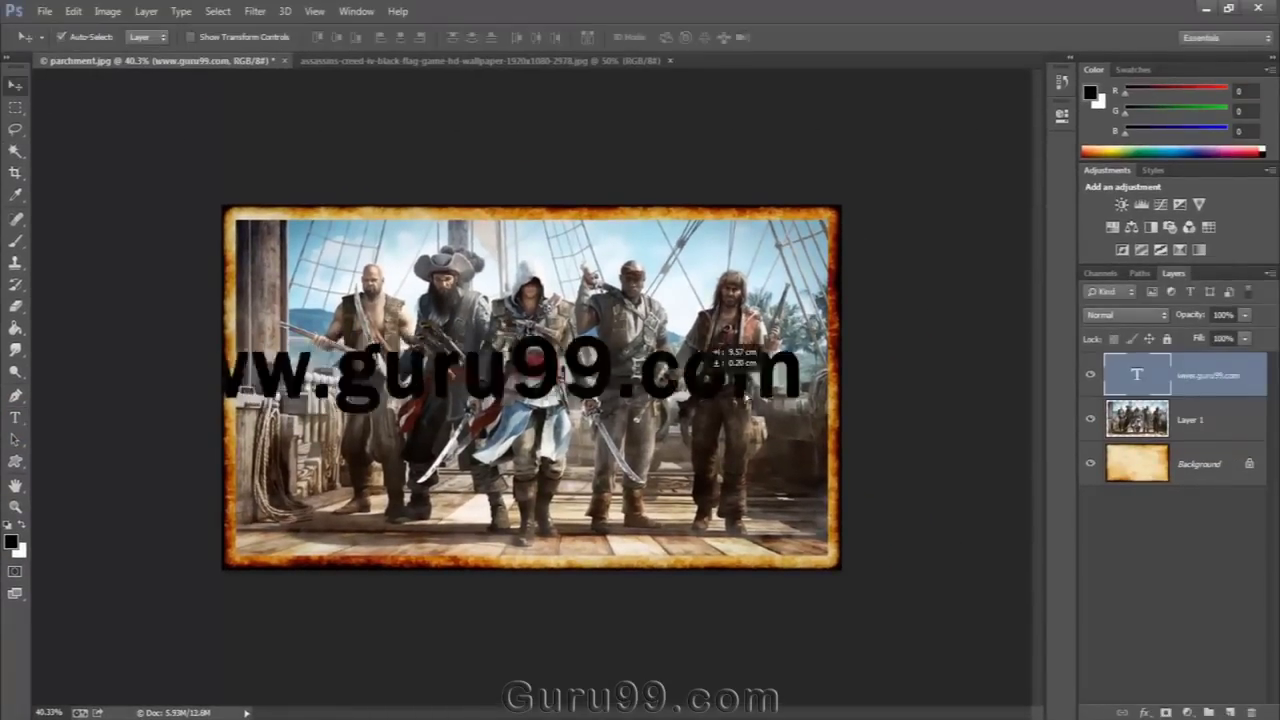
pyautogui.hotkey('ctrl', 't')
pyautogui.moveTo(849, 336); pyautogui.dragTo(815, 345)
pyautogui.moveTo(650, 390); pyautogui.dragTo(655, 268)
pyautogui.press('Return')
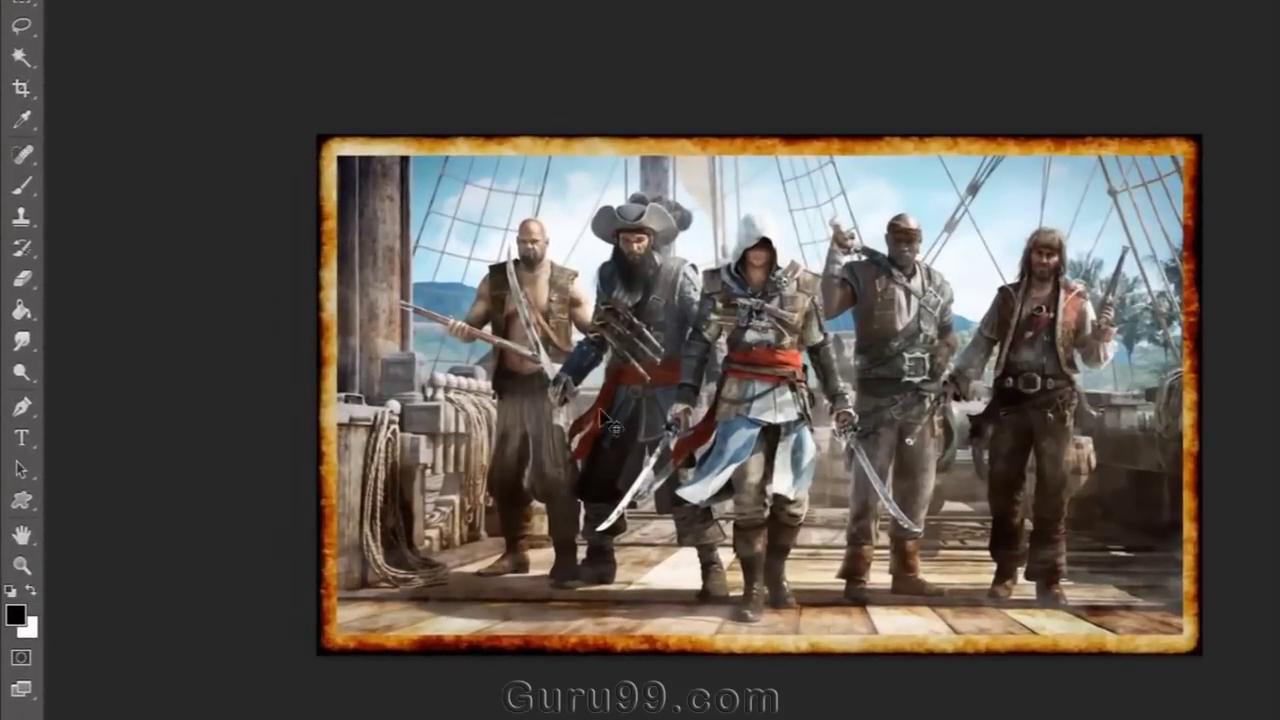
# - Erase the outer edges of Layer 1 along all four sides with the Eraser tool to blend it into the parchment
pyautogui.click(22, 279)
pyautogui.moveTo(335, 148)
pyautogui.mouseDown()
pyautogui.moveTo(560, 168)
pyautogui.moveTo(1257, 186)
pyautogui.mouseUp()
pyautogui.moveTo(1186, 114)
pyautogui.mouseDown()
pyautogui.moveTo(1200, 591)
pyautogui.moveTo(1145, 652)
pyautogui.moveTo(1196, 641)
pyautogui.moveTo(1017, 639)
pyautogui.moveTo(747, 609)
pyautogui.moveTo(106, 643)
pyautogui.mouseUp()
pyautogui.moveTo(316, 632)
pyautogui.mouseDown()
pyautogui.moveTo(309, 534)
pyautogui.moveTo(343, 137)
pyautogui.moveTo(323, 97)
pyautogui.mouseUp()
pyautogui.moveTo(303, 333); pyautogui.dragTo(298, 562)
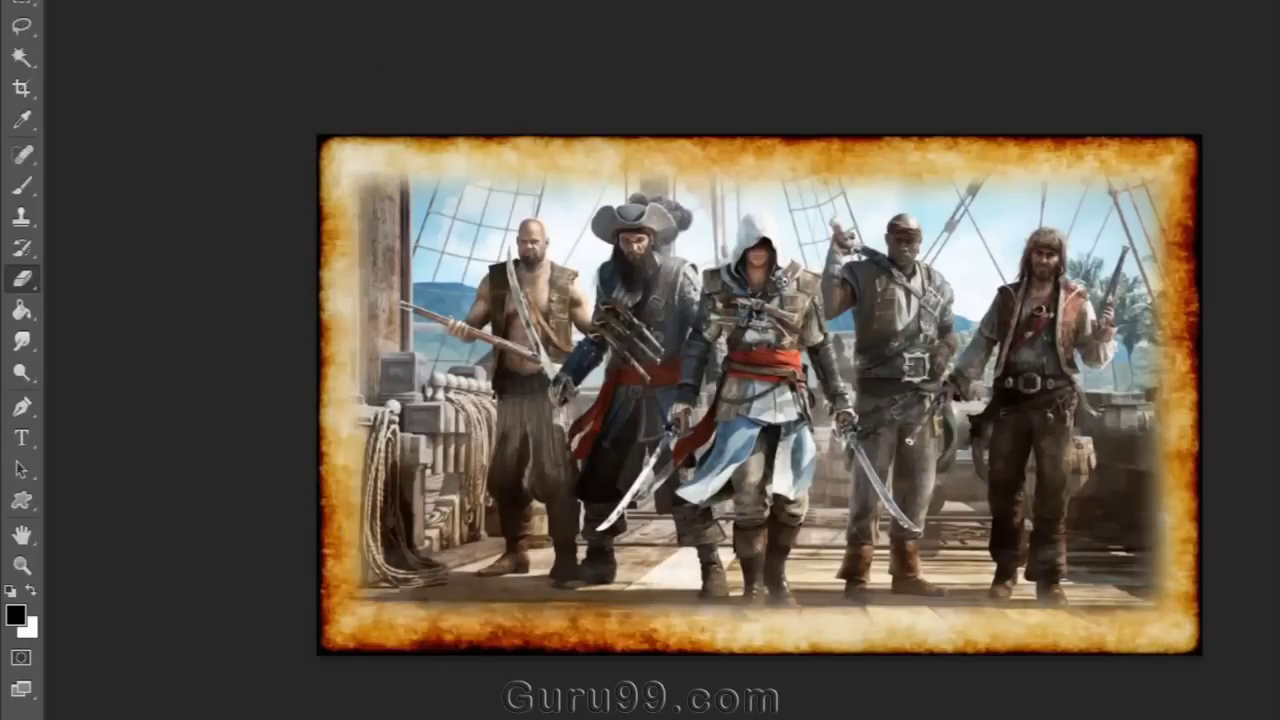
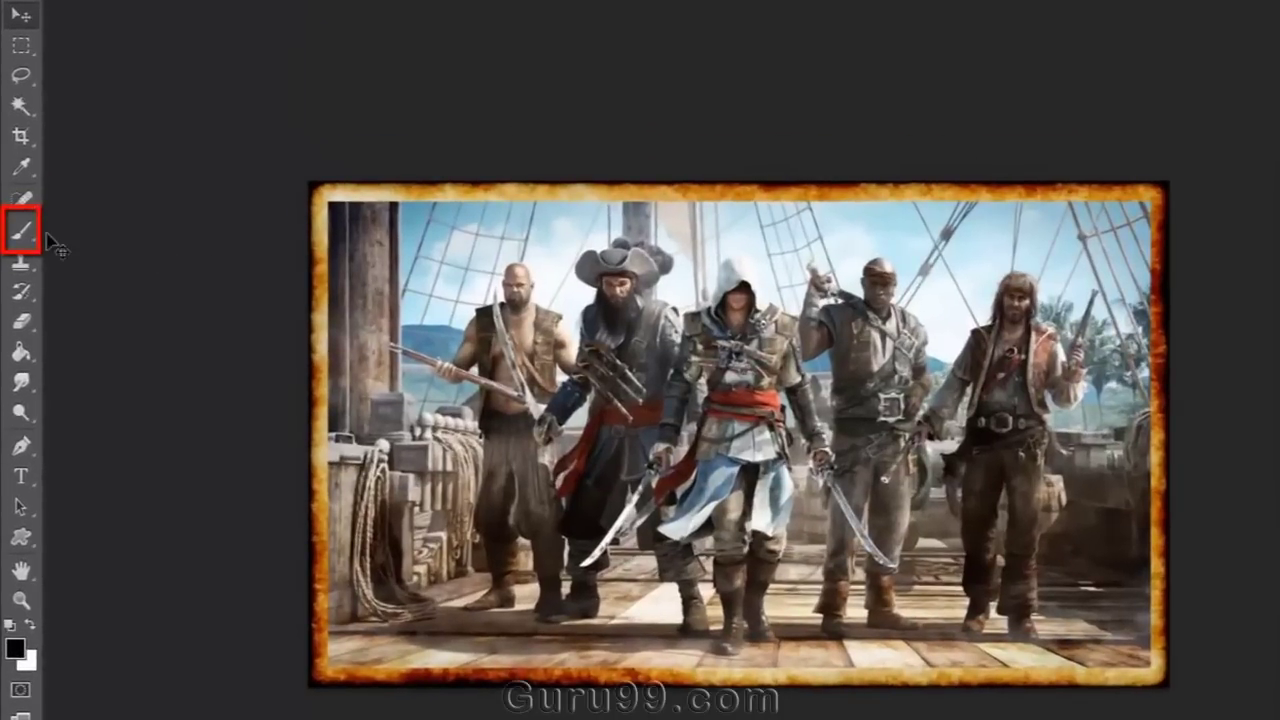
# - Set up the Brush tool at size 175 with black as the foreground color for painting on Layer 1's mask
pyautogui.click(17, 241)
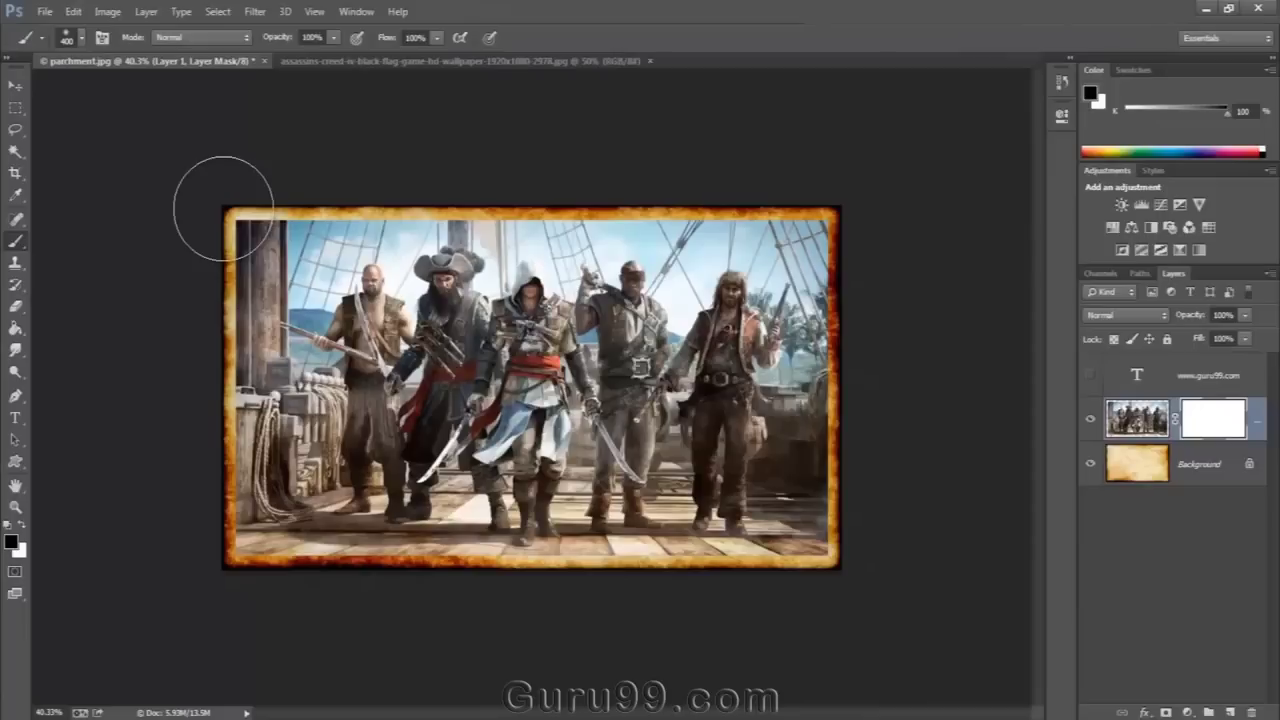
pyautogui.press('[')
pyautogui.press('[')
pyautogui.press('[')
pyautogui.press('[')
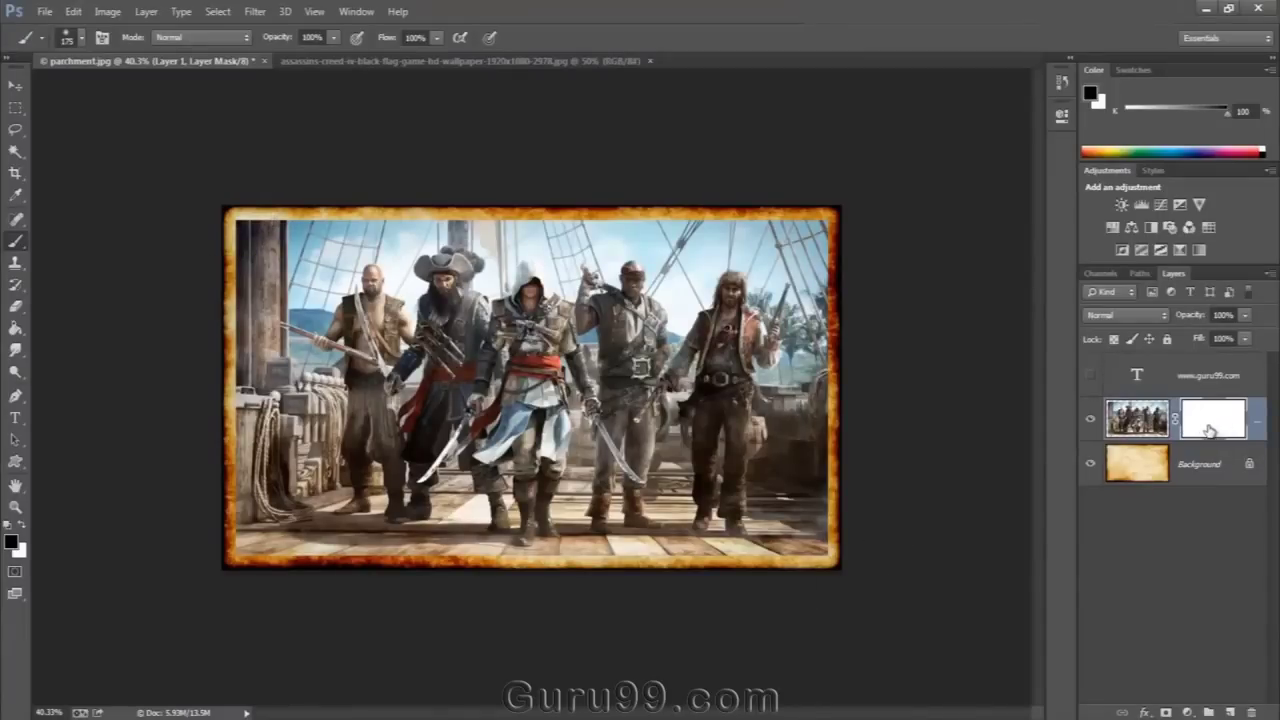
pyautogui.click(11, 541)
pyautogui.press('Return')
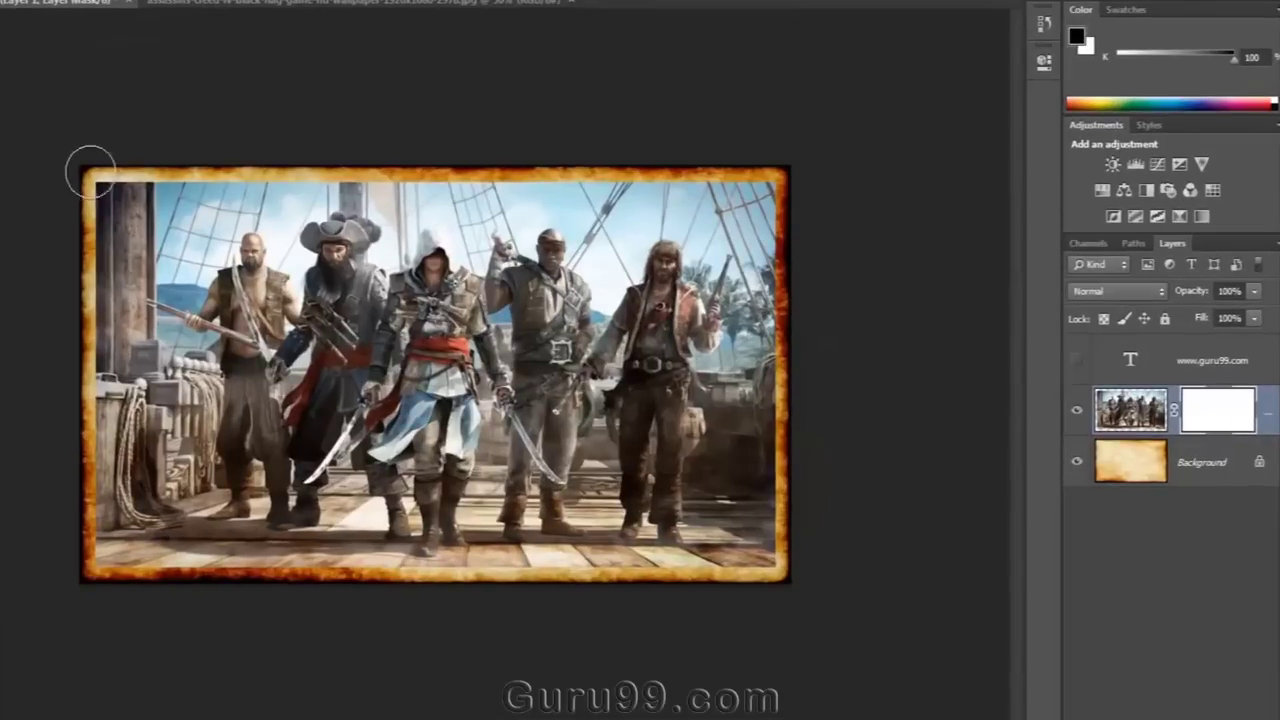
# - Paint black on Layer 1's mask along all four edges to fade the picture into the parchment
pyautogui.moveTo(231, 211); pyautogui.dragTo(638, 199)
pyautogui.moveTo(558, 157); pyautogui.dragTo(871, 177)
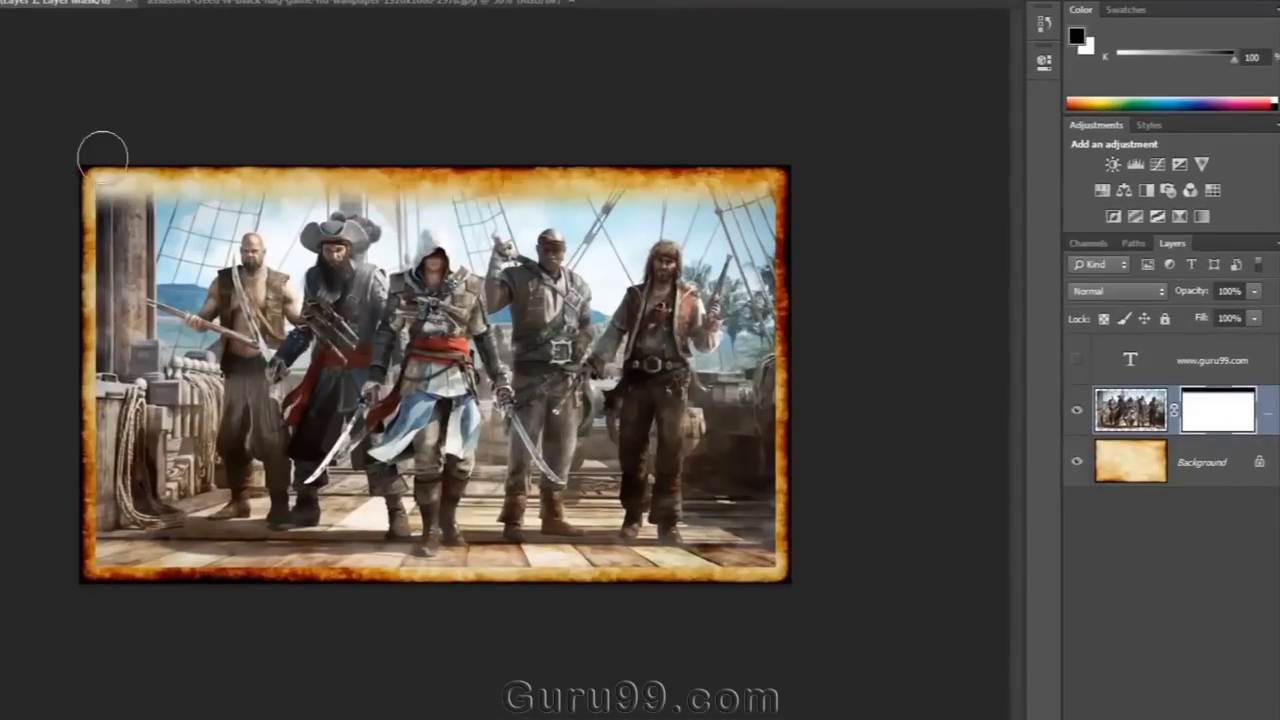
pyautogui.moveTo(786, 157)
pyautogui.mouseDown()
pyautogui.moveTo(772, 522)
pyautogui.moveTo(786, 637)
pyautogui.mouseUp()
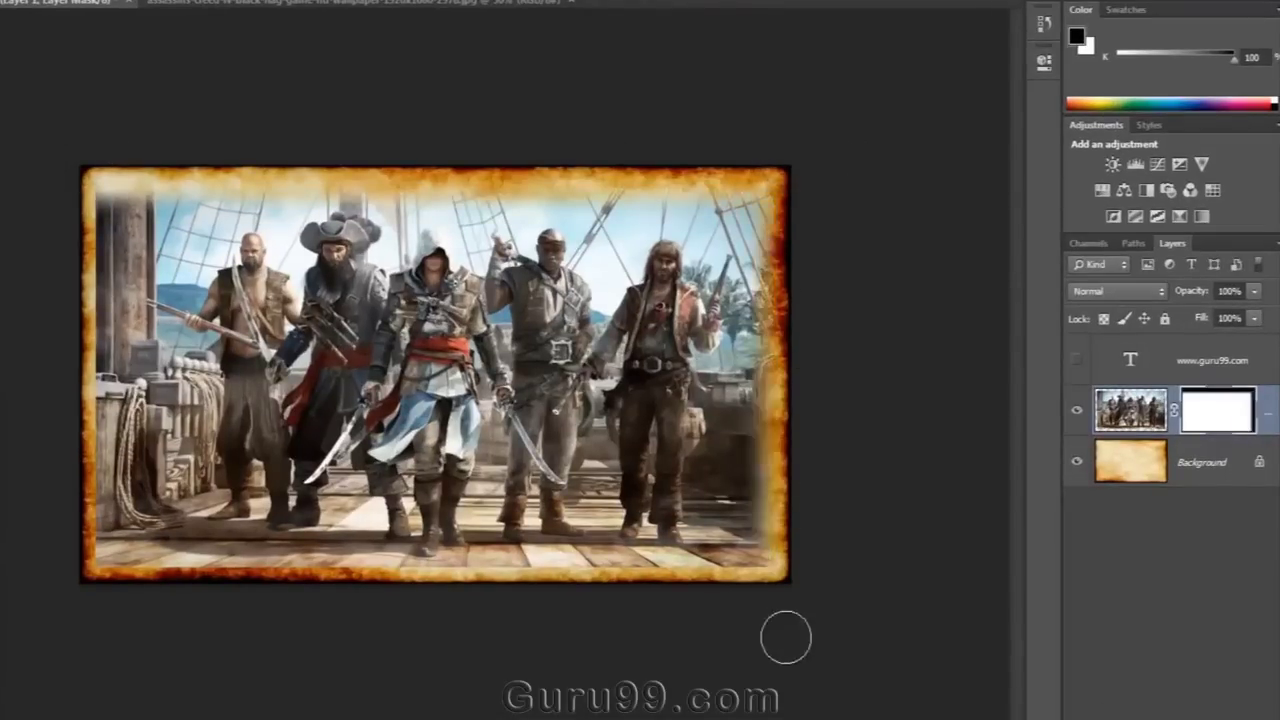
pyautogui.moveTo(769, 592)
pyautogui.mouseDown()
pyautogui.moveTo(29, 586)
pyautogui.moveTo(63, 523)
pyautogui.moveTo(63, 237)
pyautogui.moveTo(80, 166)
pyautogui.moveTo(80, 560)
pyautogui.mouseUp()
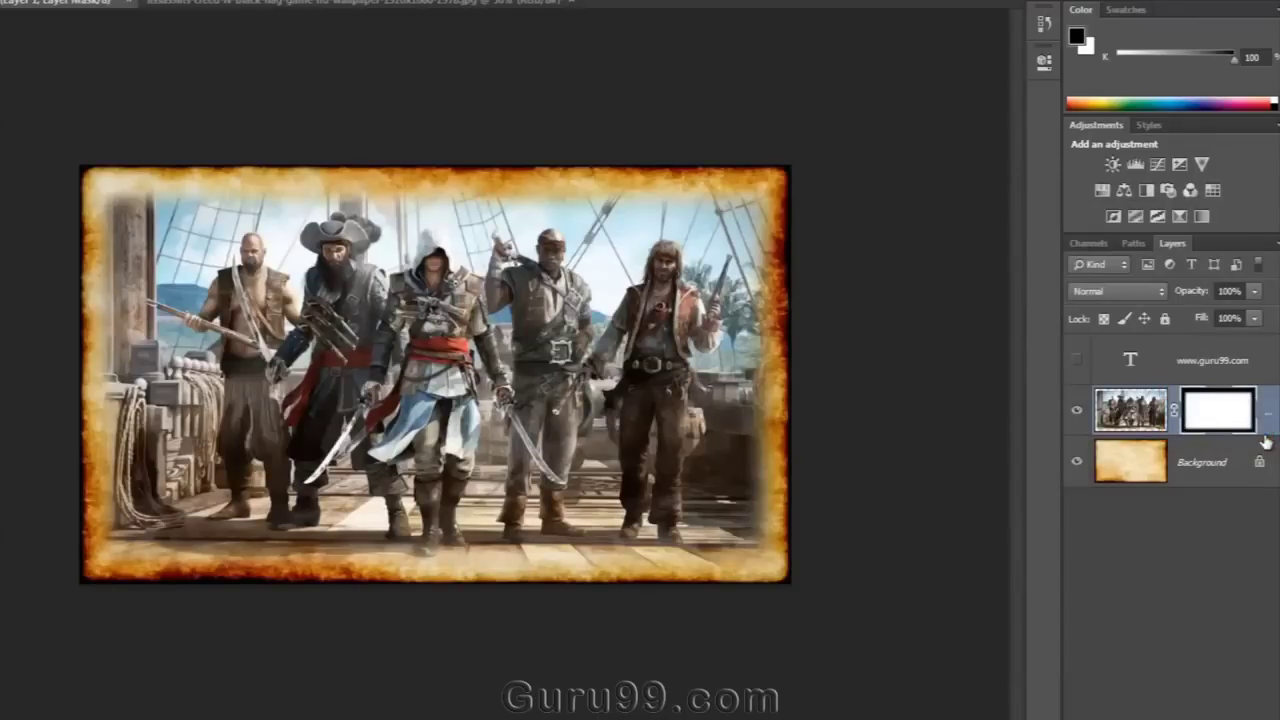
# - Disable and re-enable Layer 1's mask several times to compare the masked and unmasked picture
pyautogui.keyDown('shift'); pyautogui.click(1226, 412); pyautogui.keyUp('shift')
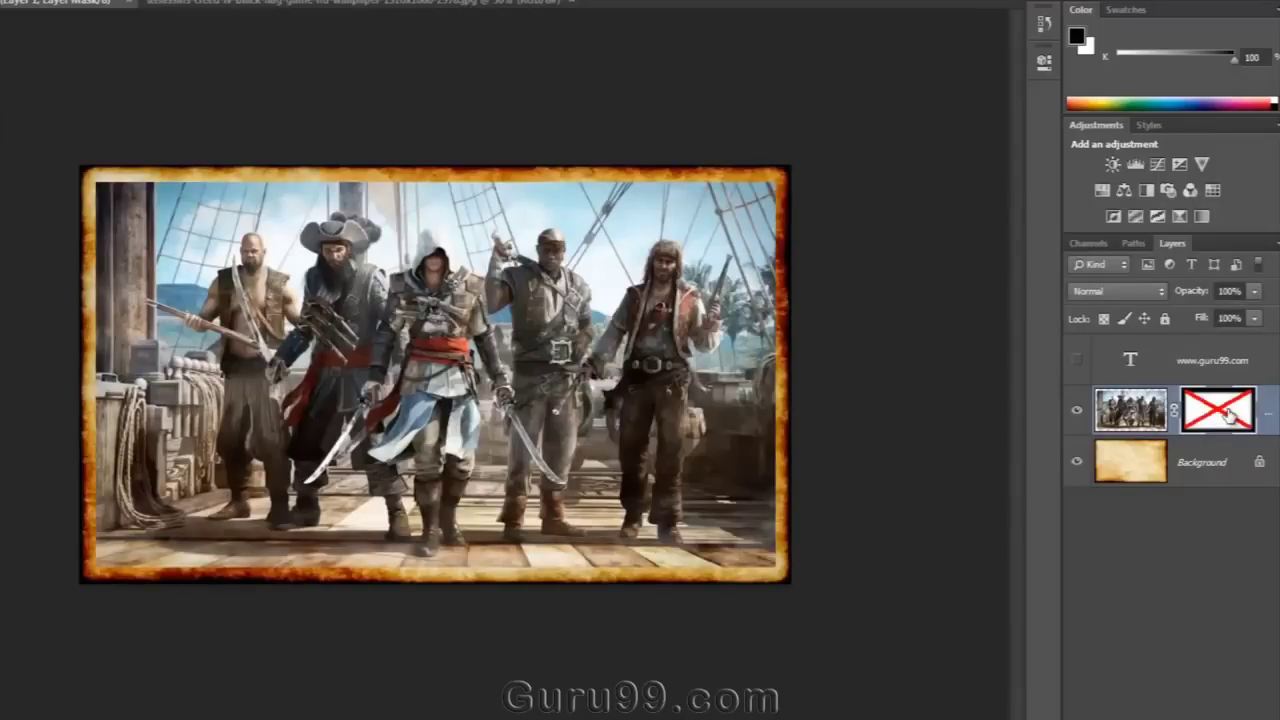
pyautogui.hotkey('ctrl', '+')
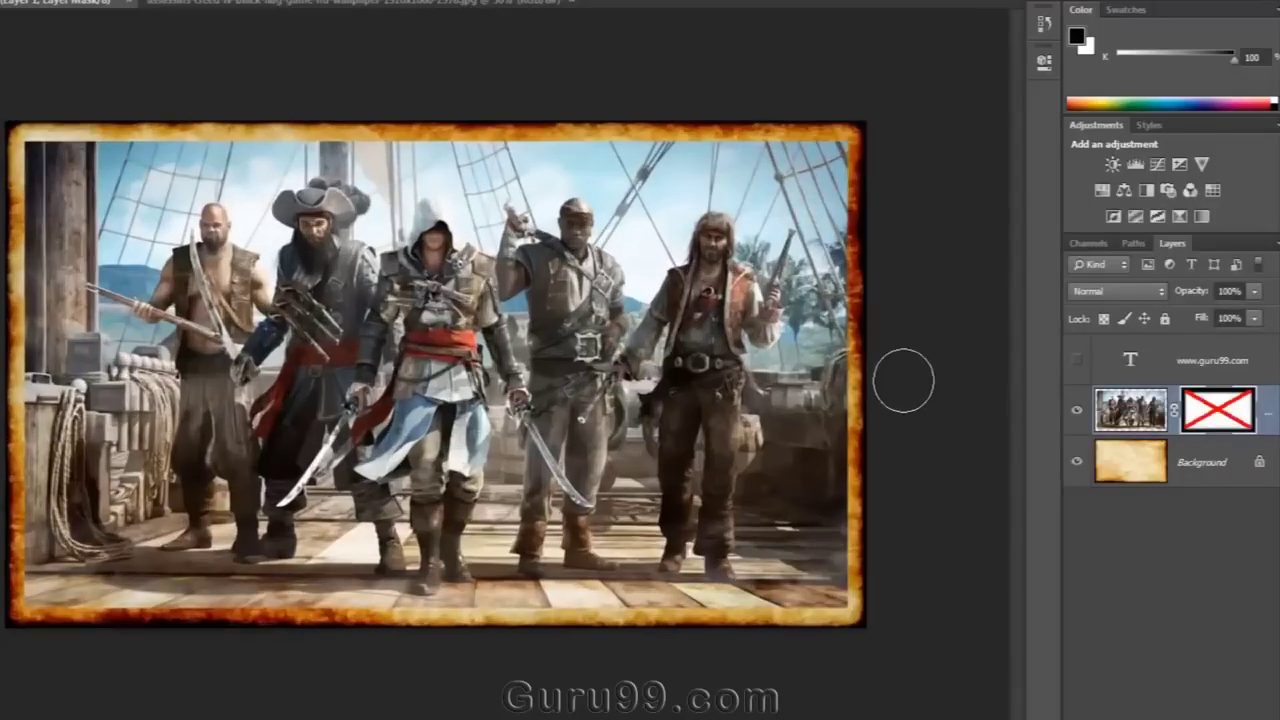
pyautogui.keyDown('shift'); pyautogui.click(1230, 412); pyautogui.keyUp('shift')
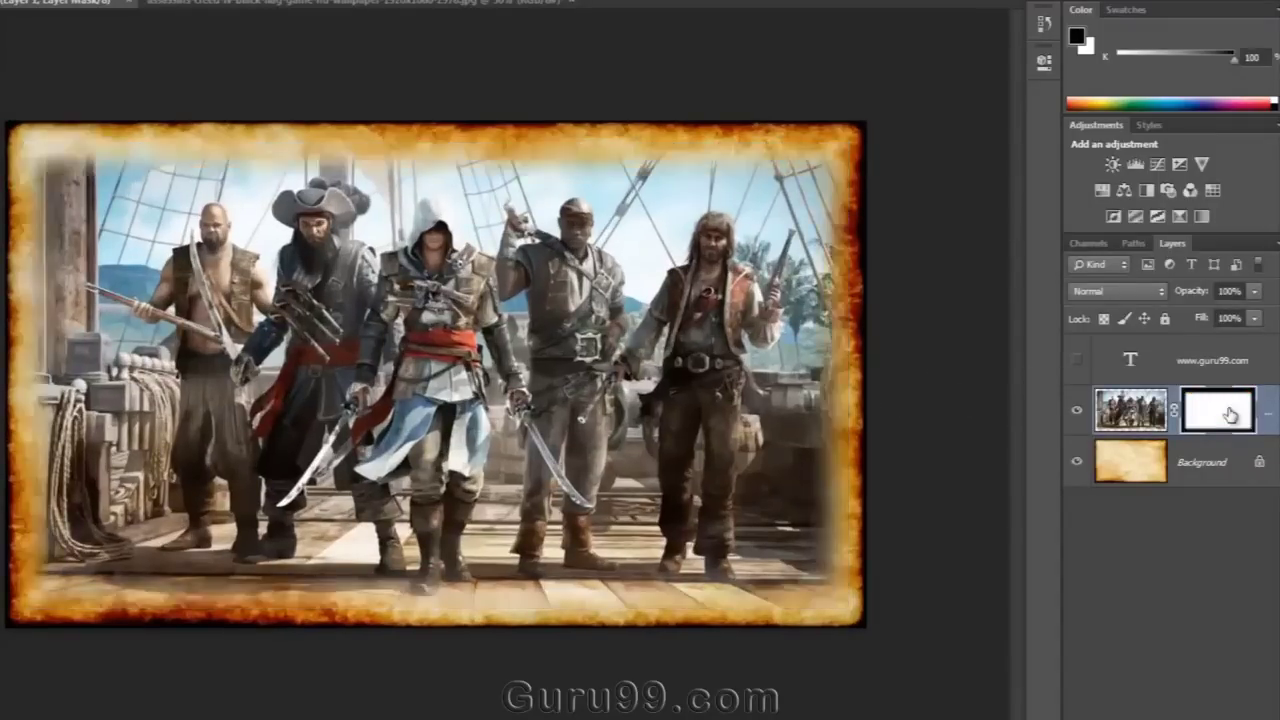
pyautogui.keyDown('shift'); pyautogui.click(1230, 414); pyautogui.keyUp('shift')
pyautogui.keyDown('shift'); pyautogui.click(1230, 414); pyautogui.keyUp('shift')
pyautogui.keyDown('shift'); pyautogui.click(1230, 414); pyautogui.keyUp('shift')
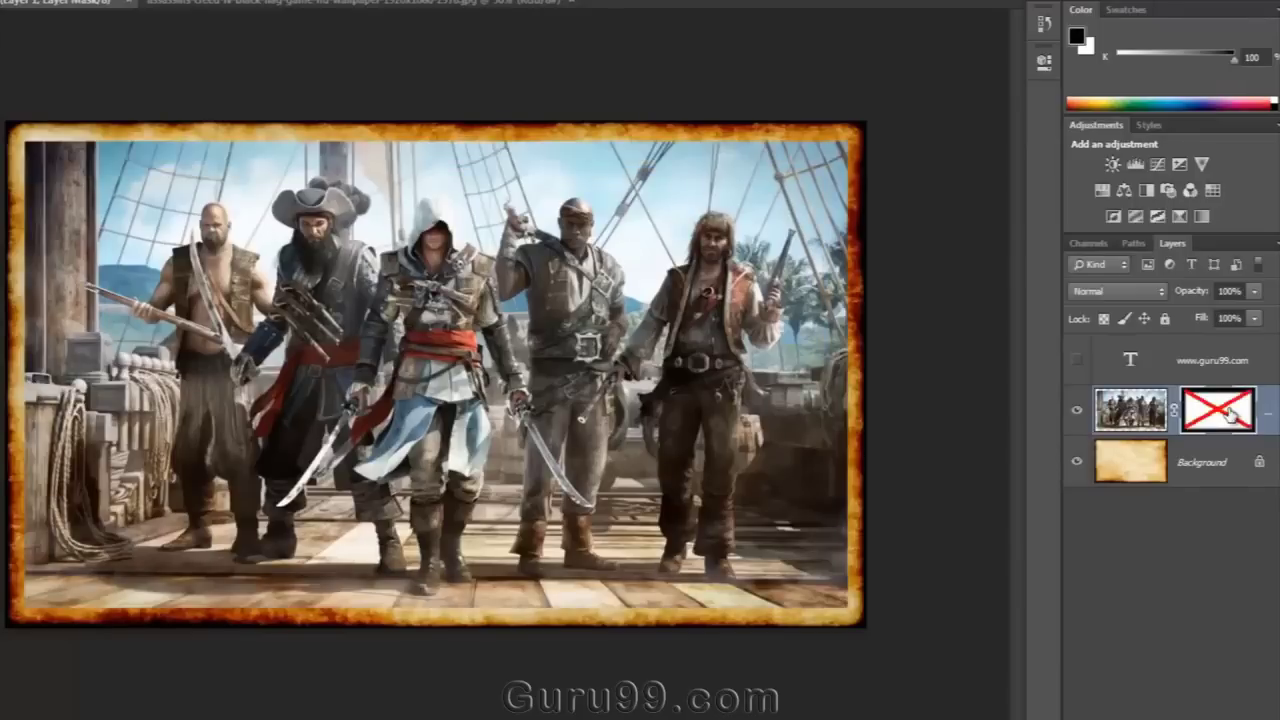
pyautogui.keyDown('shift'); pyautogui.click(1230, 414); pyautogui.keyUp('shift')
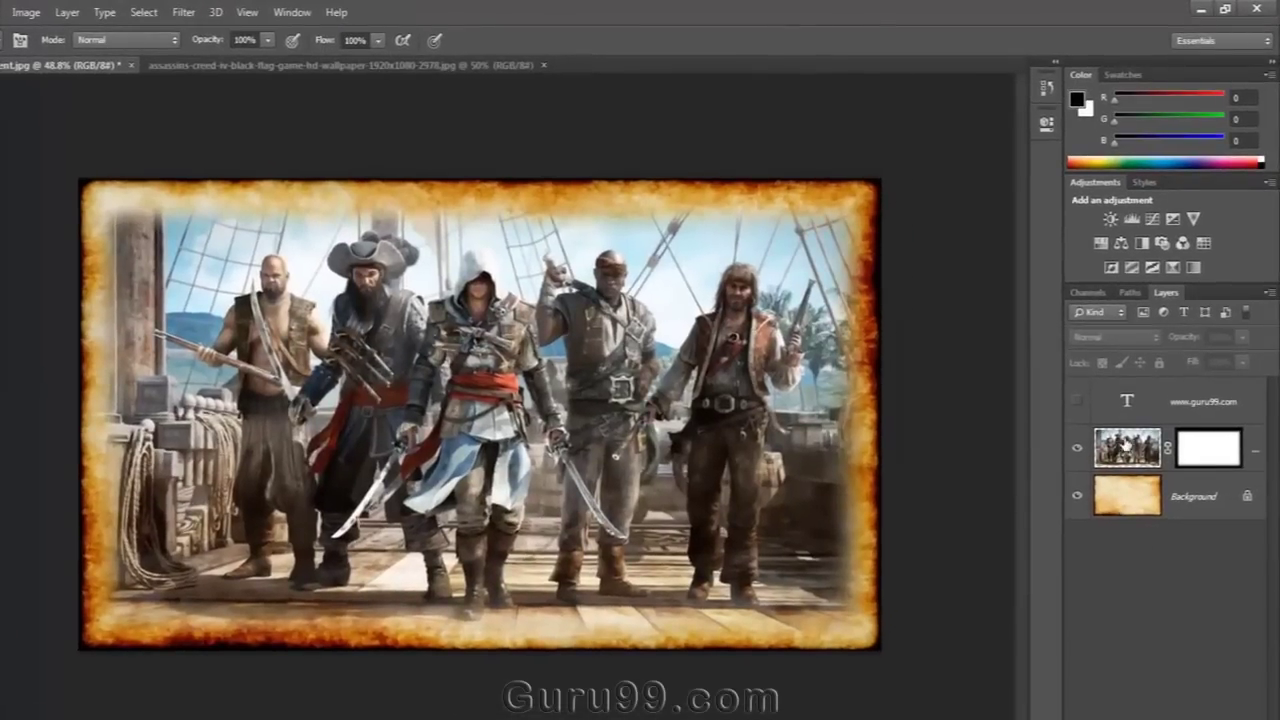
# - Try the Overlay, Multiply, Pin Light and Exclusion blend modes on Layer 1
pyautogui.click(1122, 452)
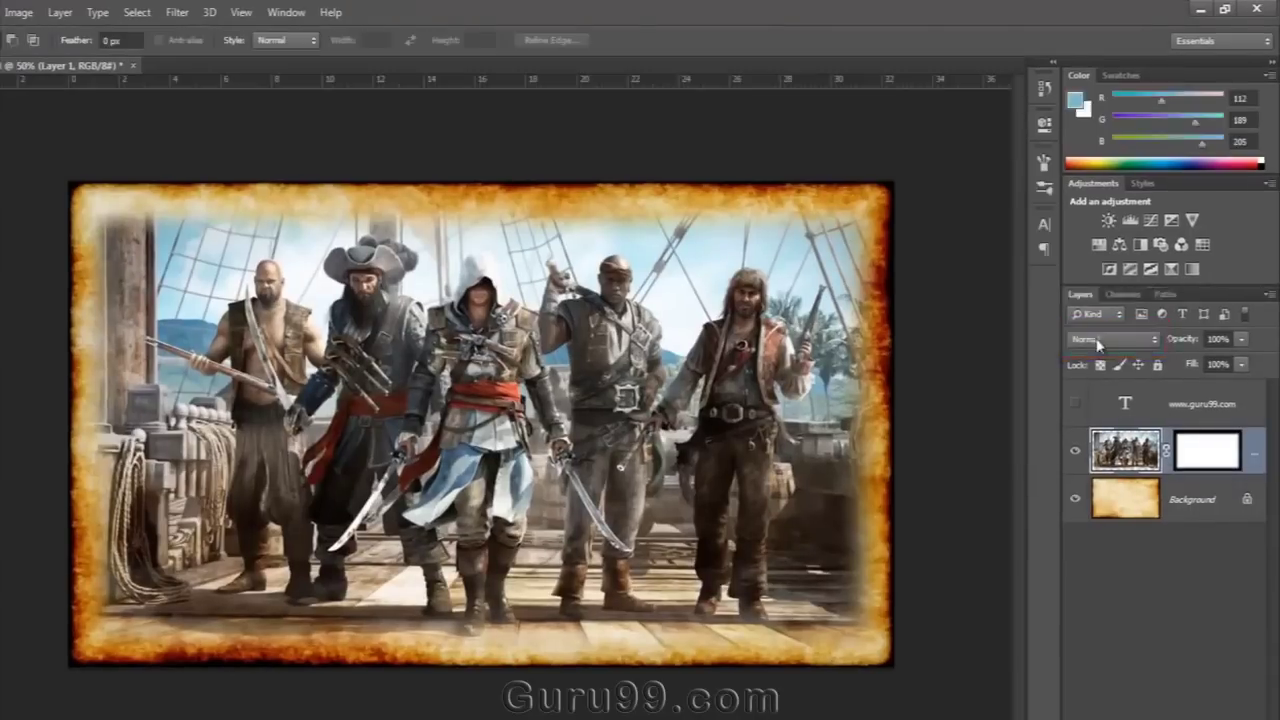
pyautogui.click(1118, 339)
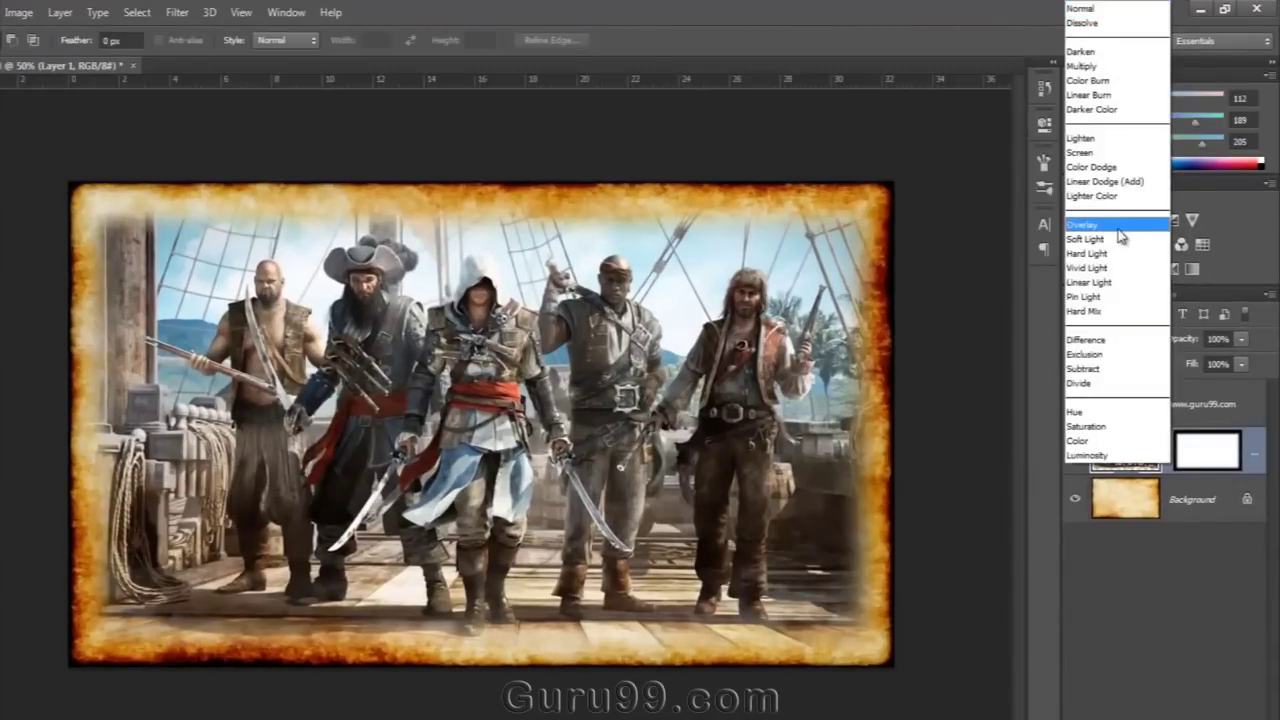
pyautogui.click(1117, 226)
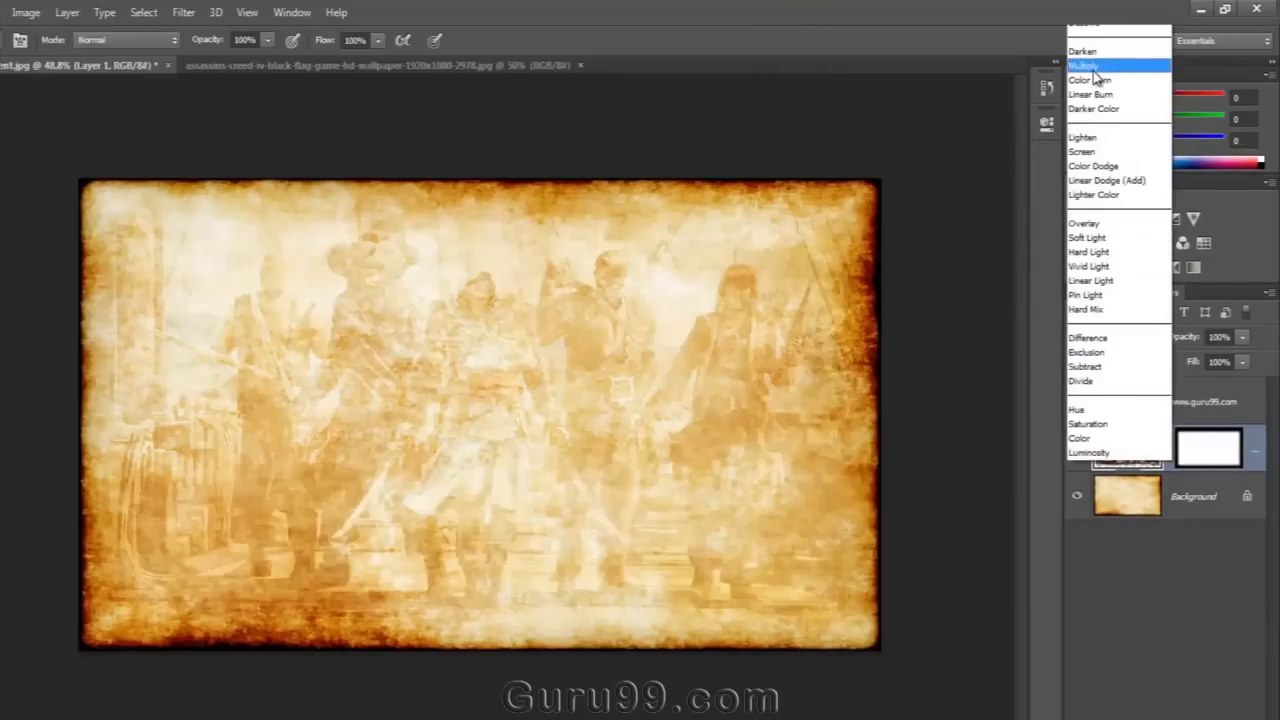
pyautogui.click(1080, 60)
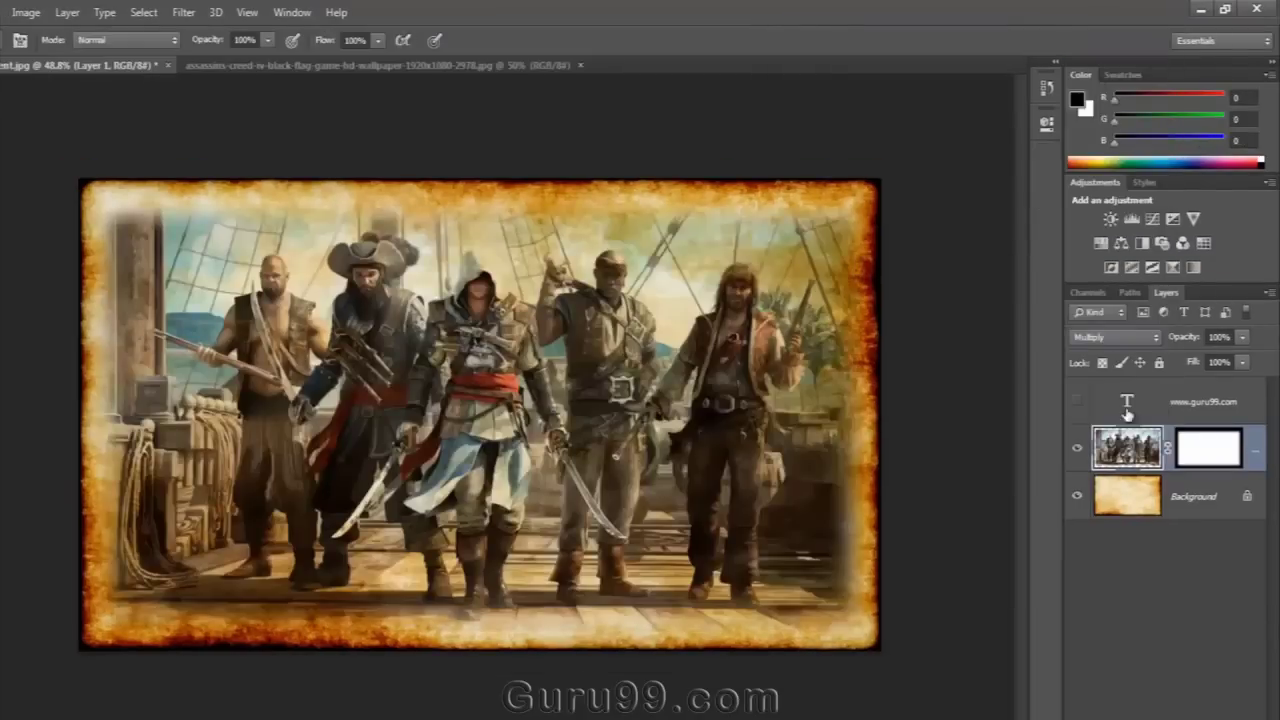
pyautogui.click(1108, 338)
pyautogui.click(1090, 294)
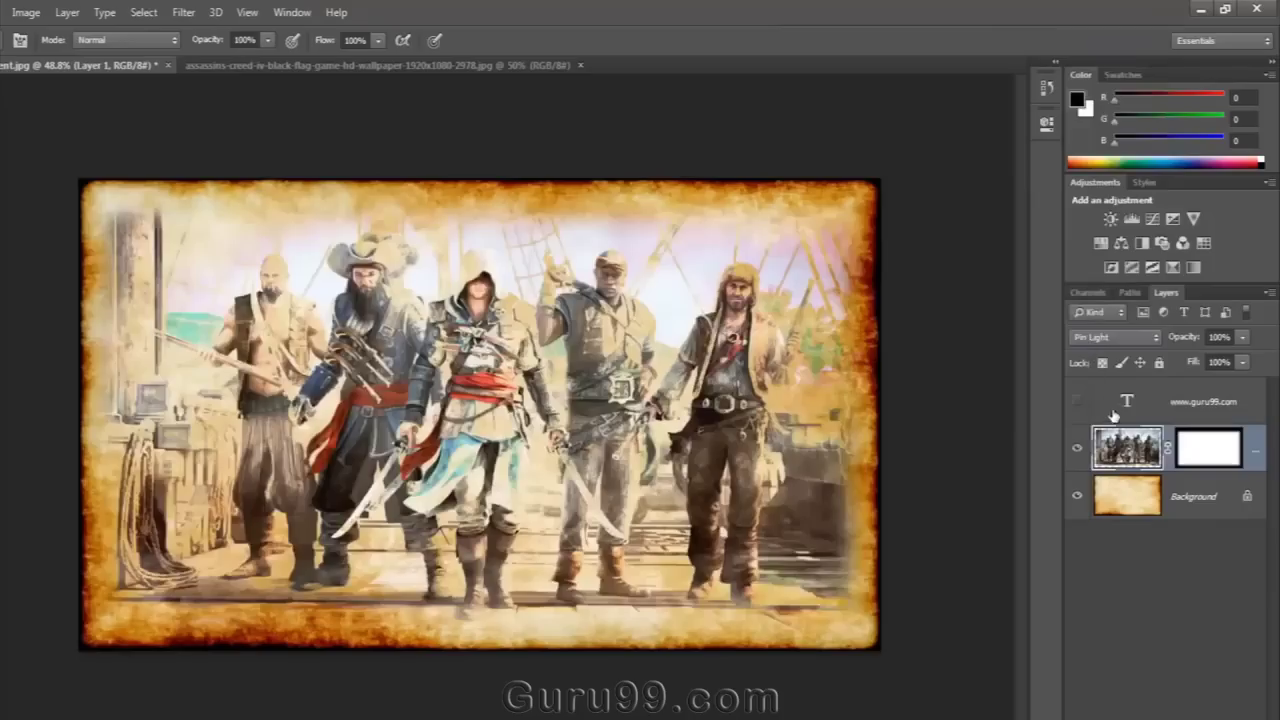
pyautogui.click(1105, 340)
pyautogui.click(1090, 337)
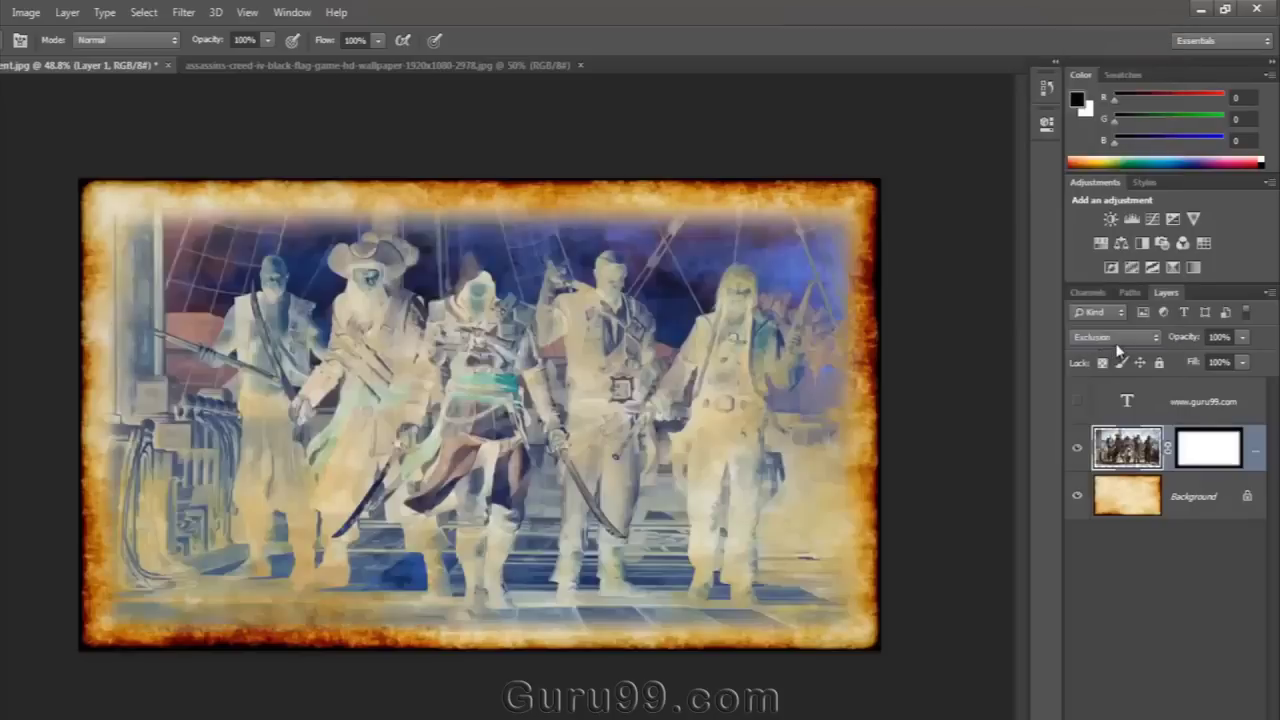
# - Try the Darker Color blend mode on Layer 1, and set its blend mode to Linear Burn
pyautogui.click(1108, 338)
pyautogui.click(1093, 108)
pyautogui.click(1105, 340)
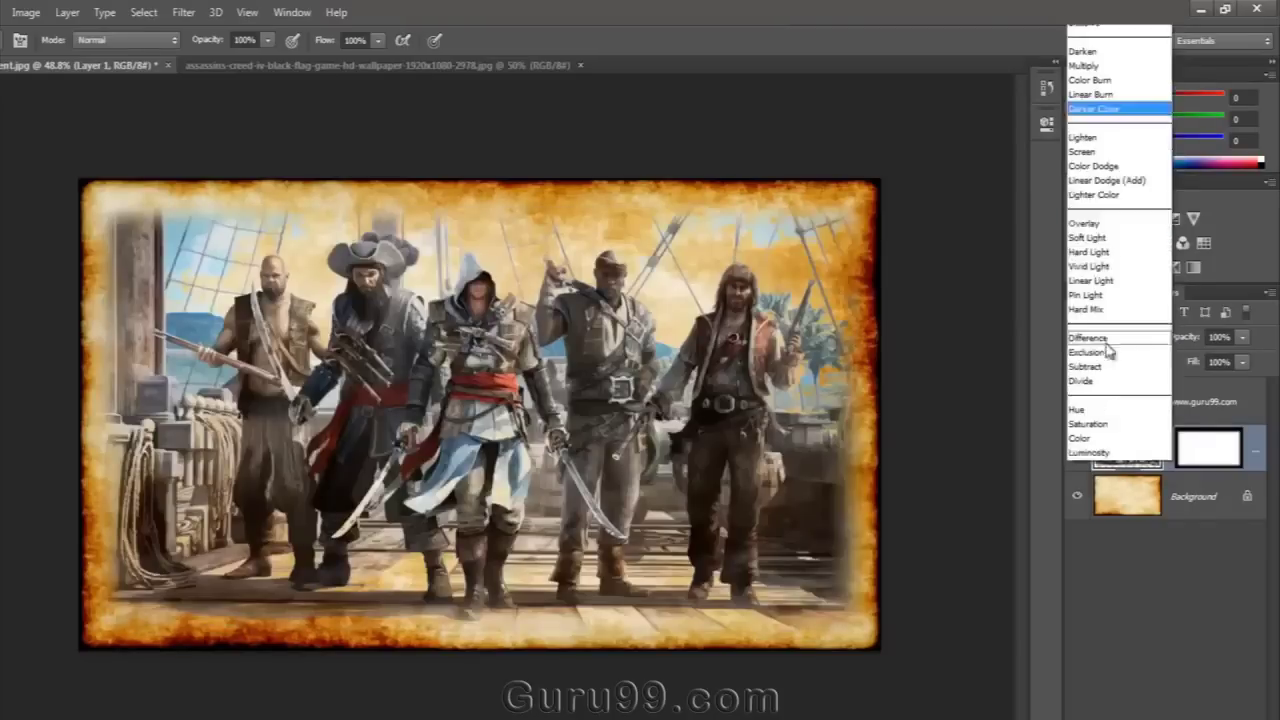
pyautogui.click(1090, 95)
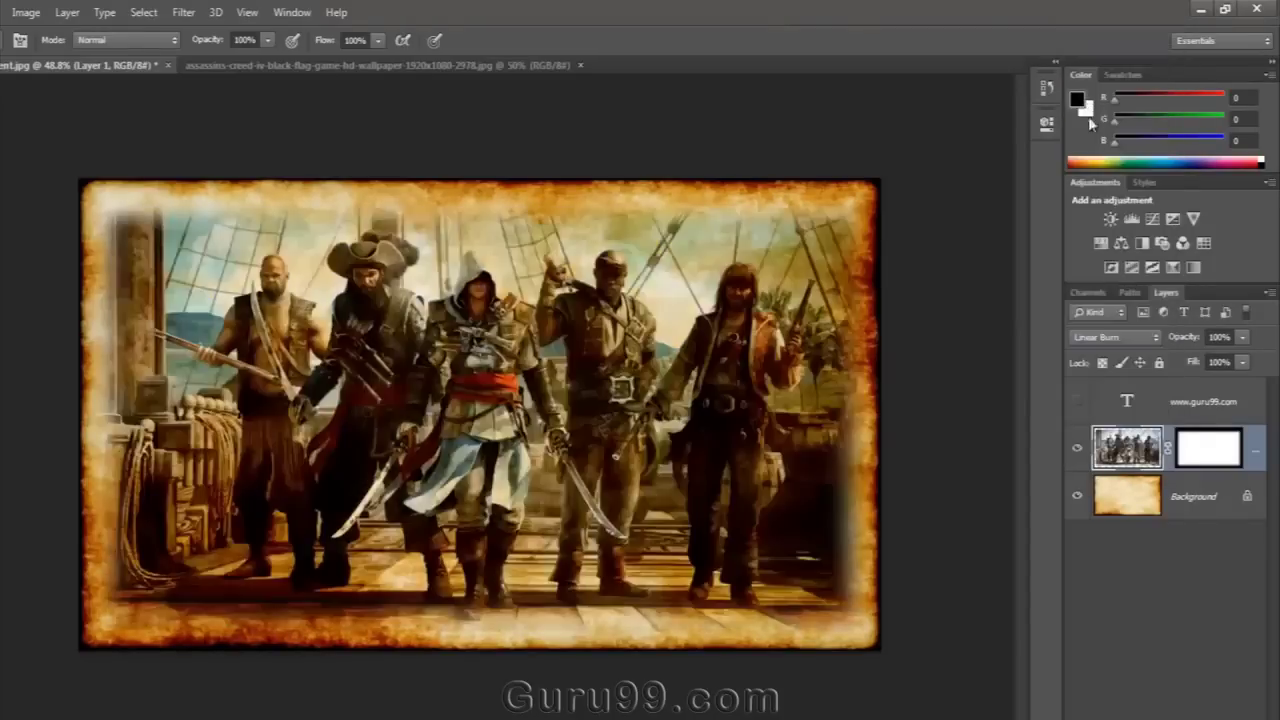
pyautogui.click(1183, 619)
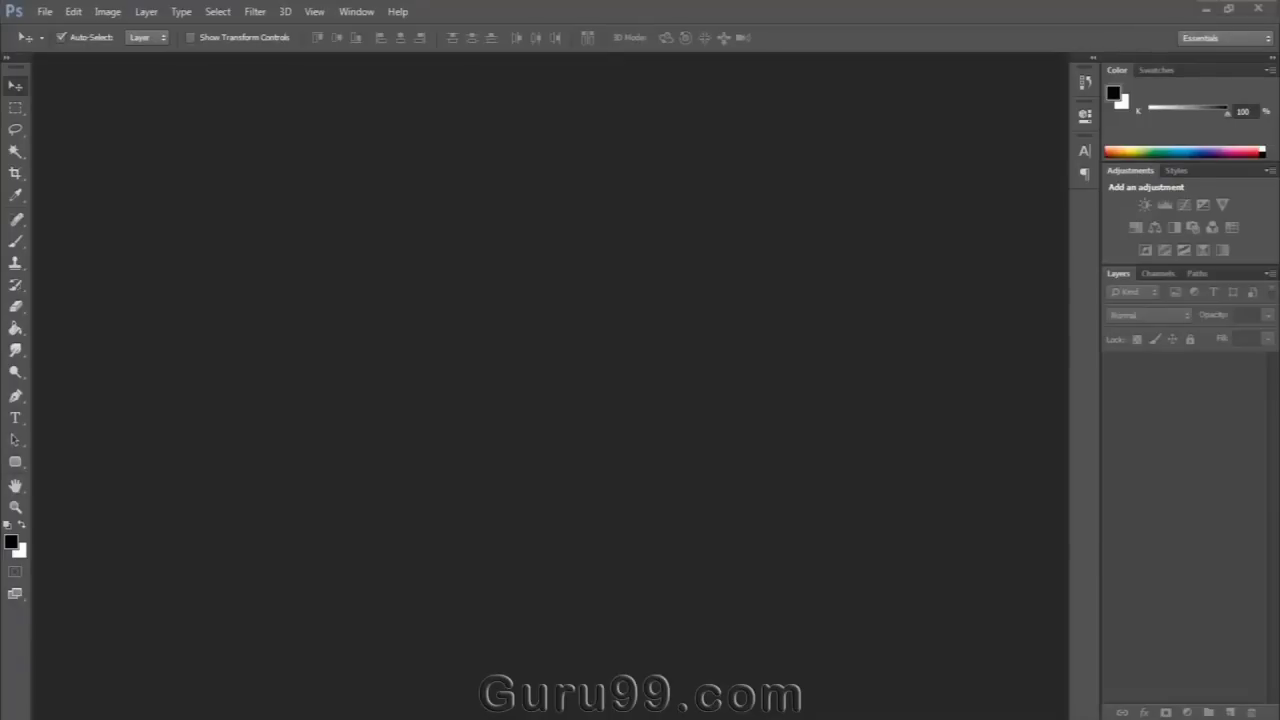
# - Switch to the layer mask exercize folder in Windows Explorer, and open the Main BG image in Photoshop
pyautogui.hotkey('alt', 'Tab')
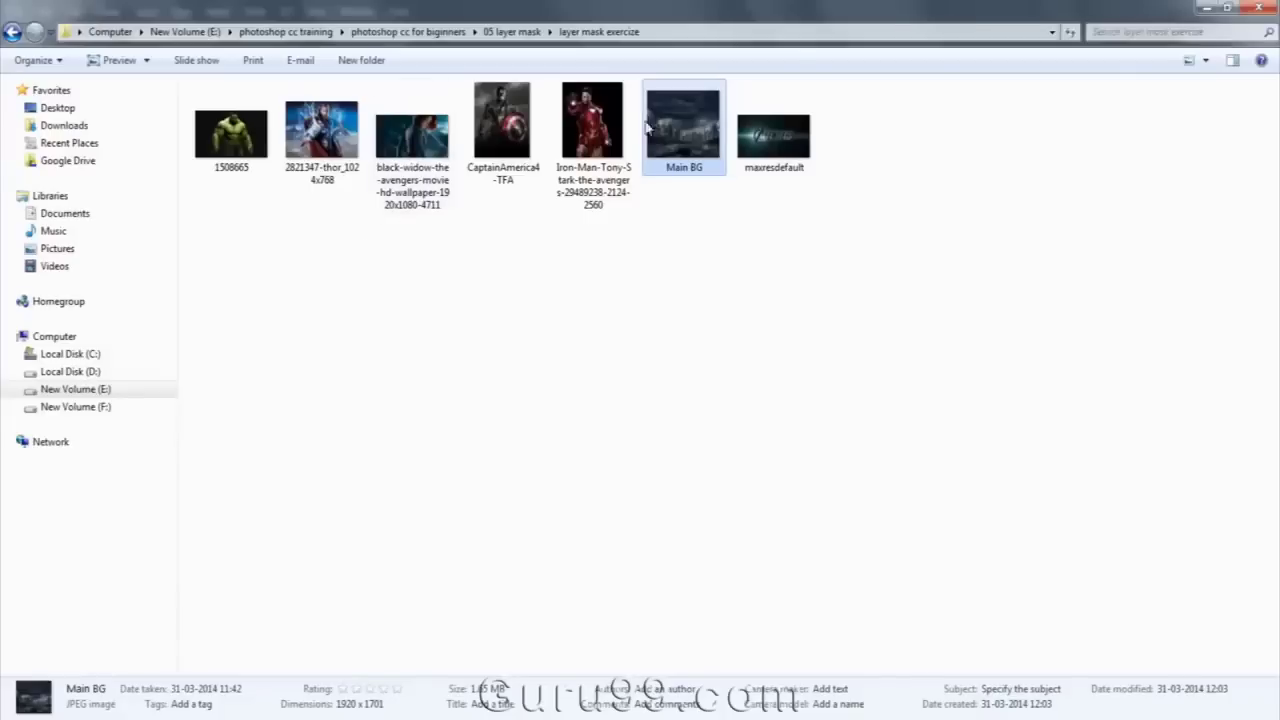
pyautogui.moveTo(650, 128); pyautogui.dragTo(449, 449)
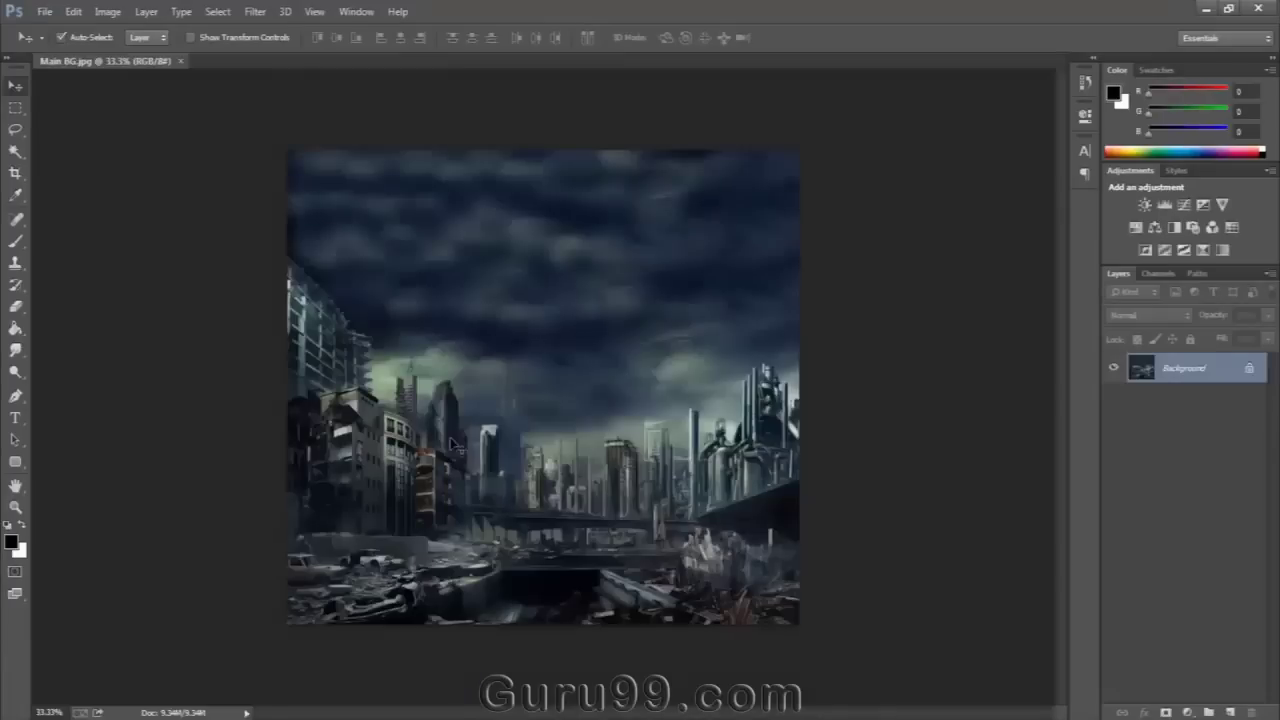
# - Place the Iron-Man-Tony-Stark image from the exercise folder into Main BG, scaled to about 173% at the upper middle of the sky
pyautogui.hotkey('alt', 'Tab')
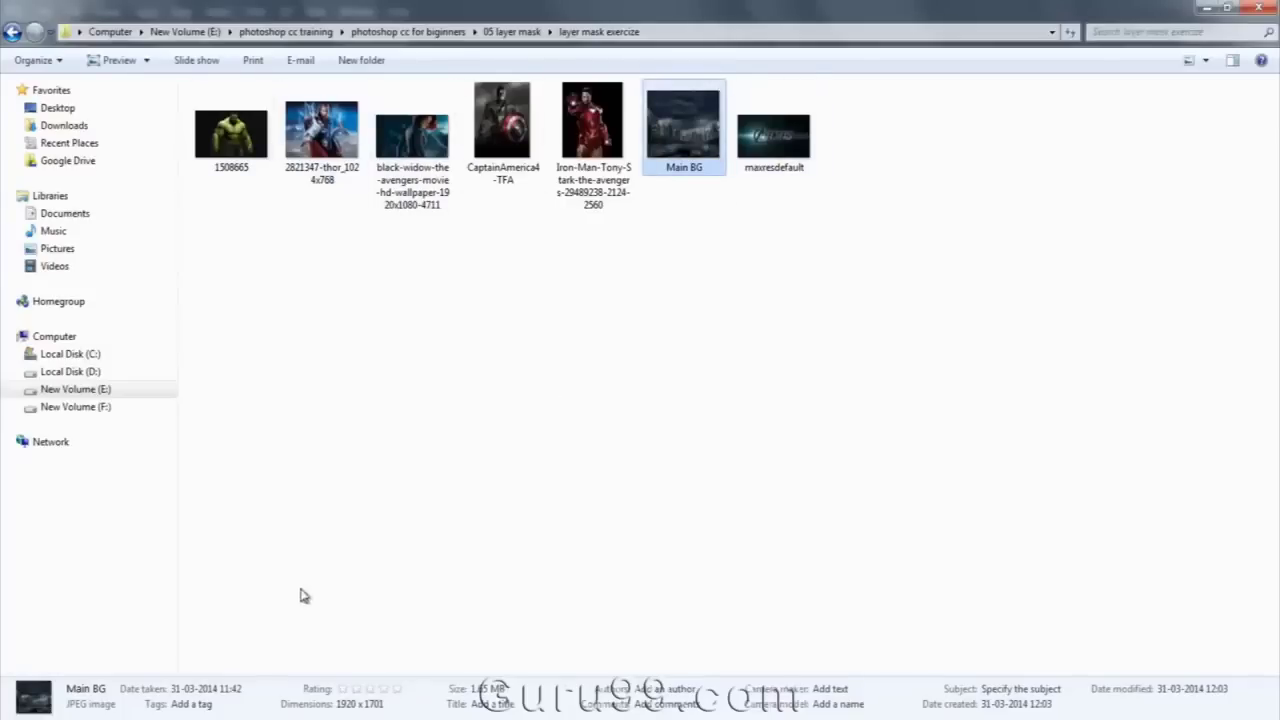
pyautogui.hotkey('alt', 'Tab')
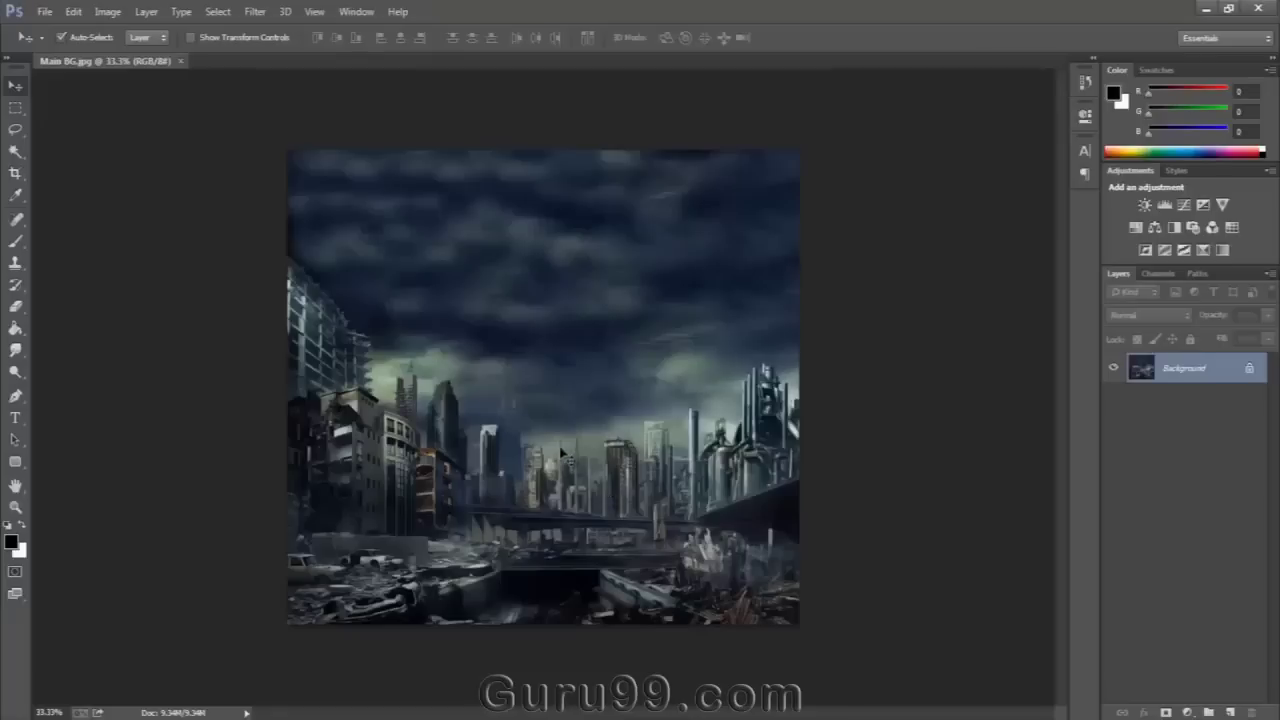
pyautogui.scroll(2, 556, 426)
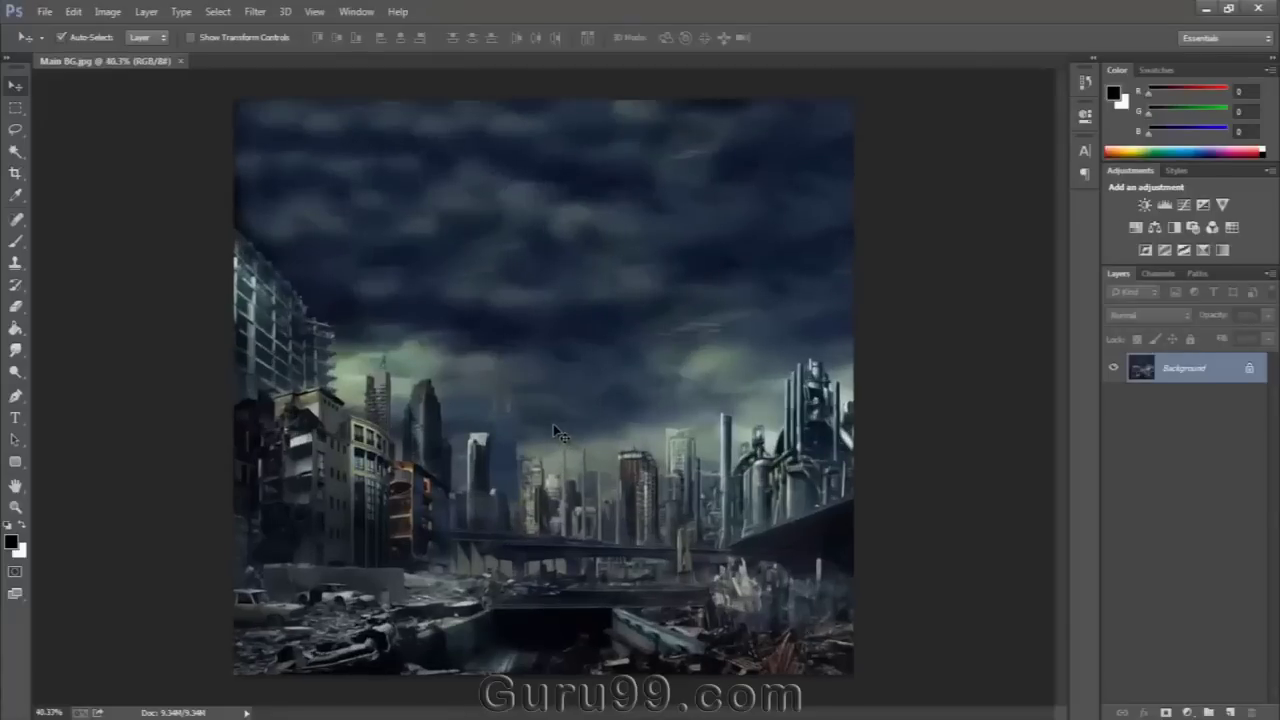
pyautogui.scroll(-1, 553, 424)
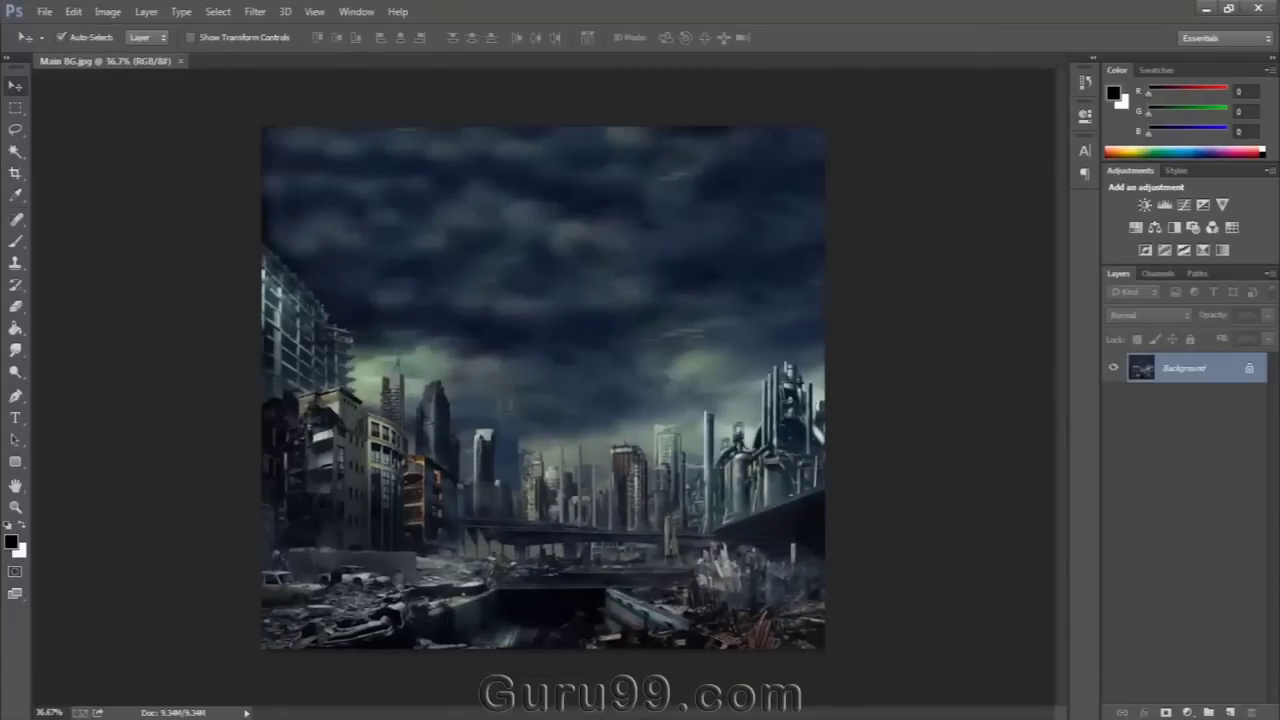
pyautogui.hotkey('alt', 'Tab')
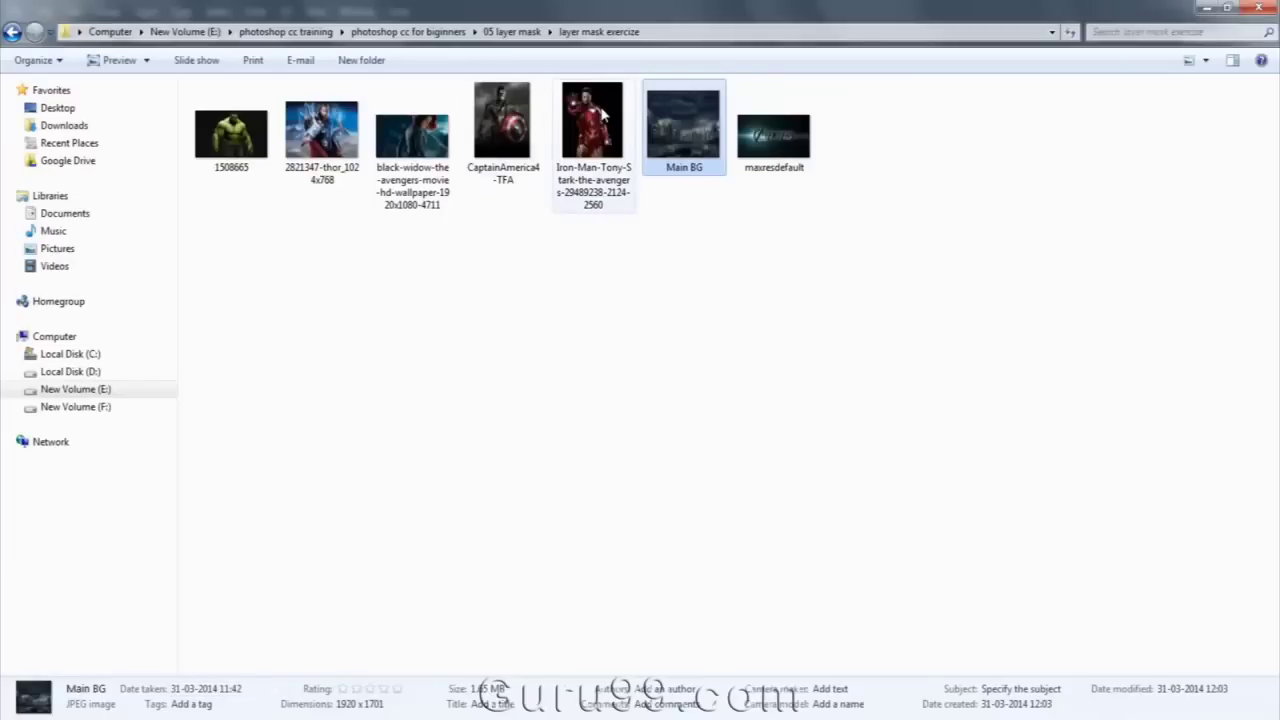
pyautogui.moveTo(603, 115); pyautogui.dragTo(614, 360)
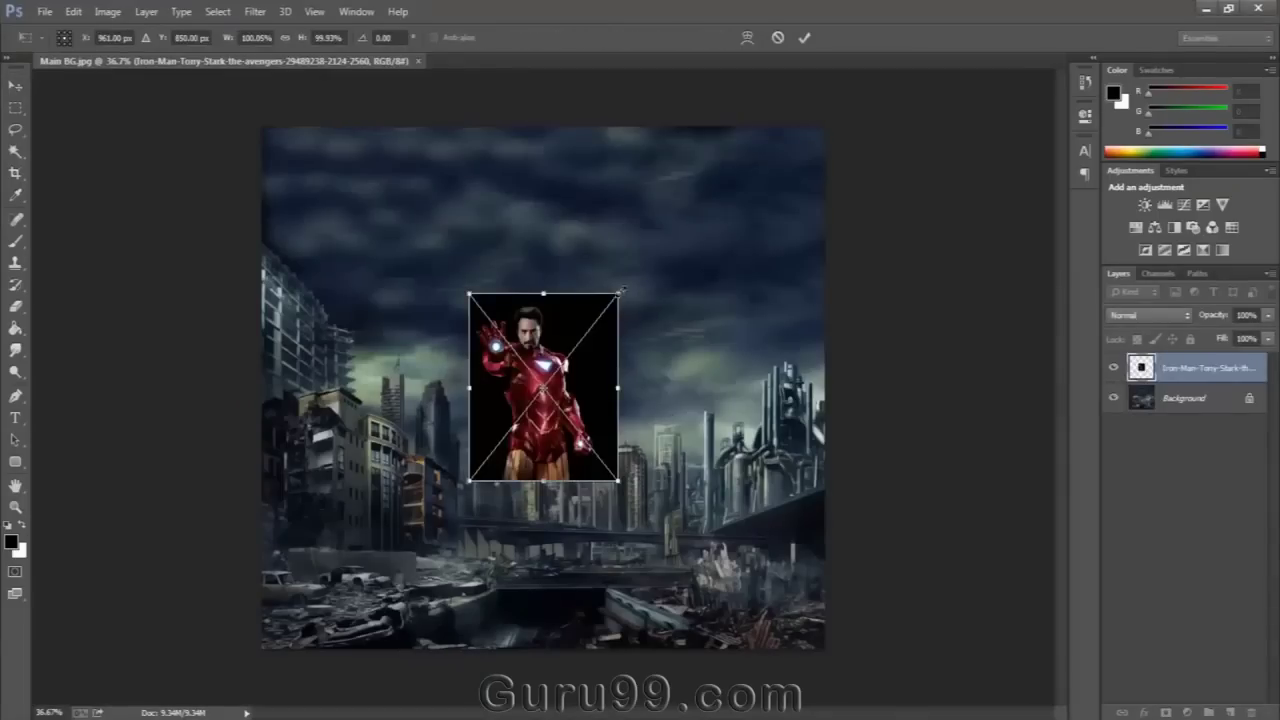
pyautogui.moveTo(621, 290); pyautogui.dragTo(657, 168)
pyautogui.moveTo(594, 320); pyautogui.dragTo(607, 252)
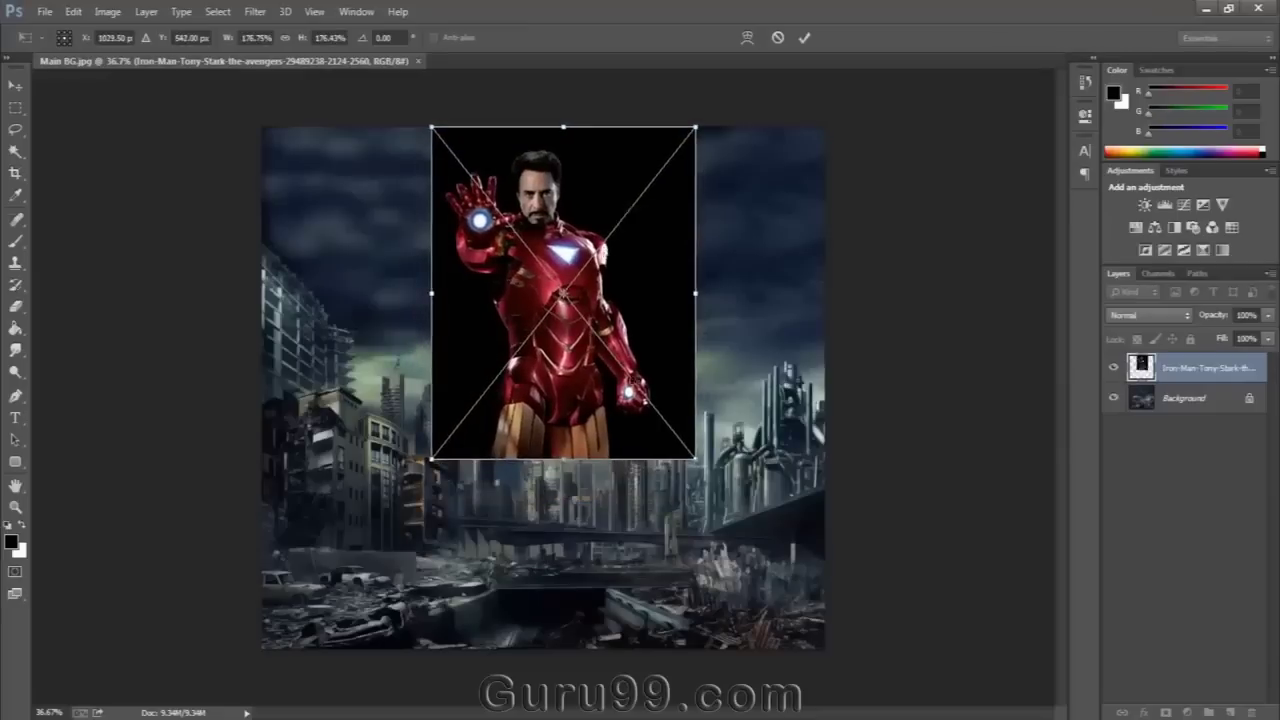
pyautogui.moveTo(694, 457); pyautogui.dragTo(689, 449)
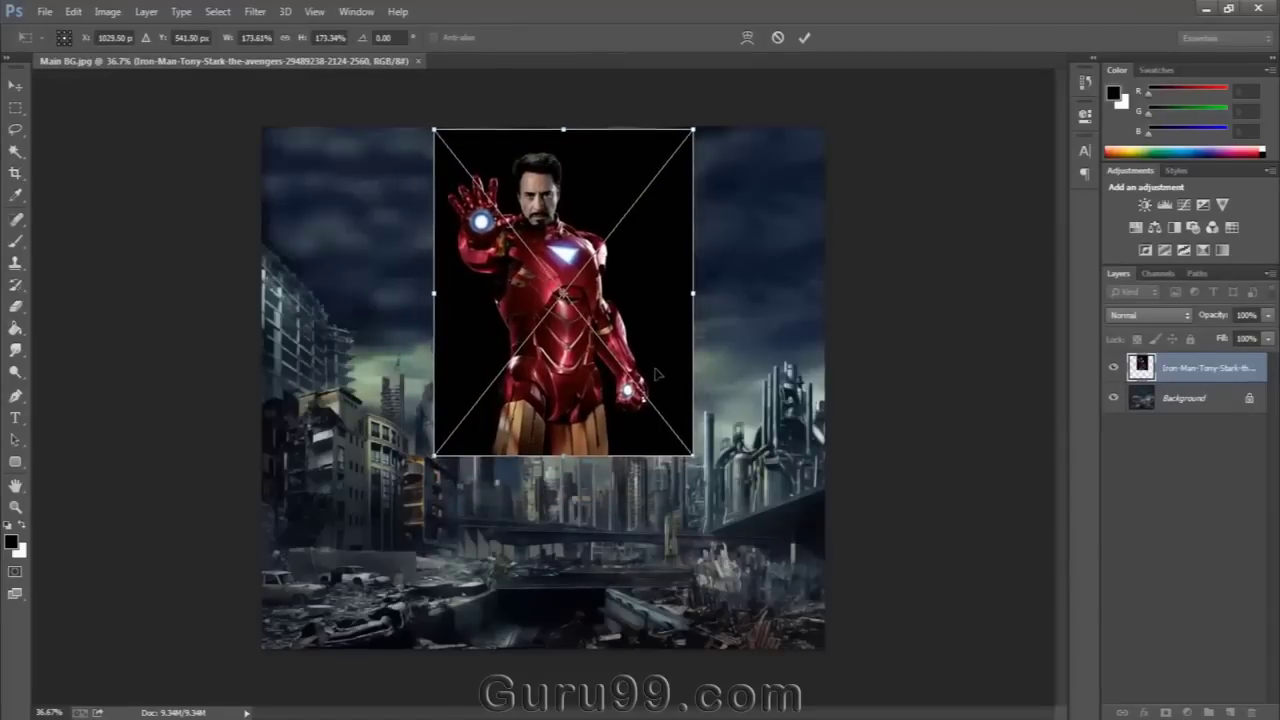
pyautogui.moveTo(661, 375)
pyautogui.mouseDown()
pyautogui.moveTo(650, 360)
pyautogui.moveTo(655, 377)
pyautogui.mouseUp()
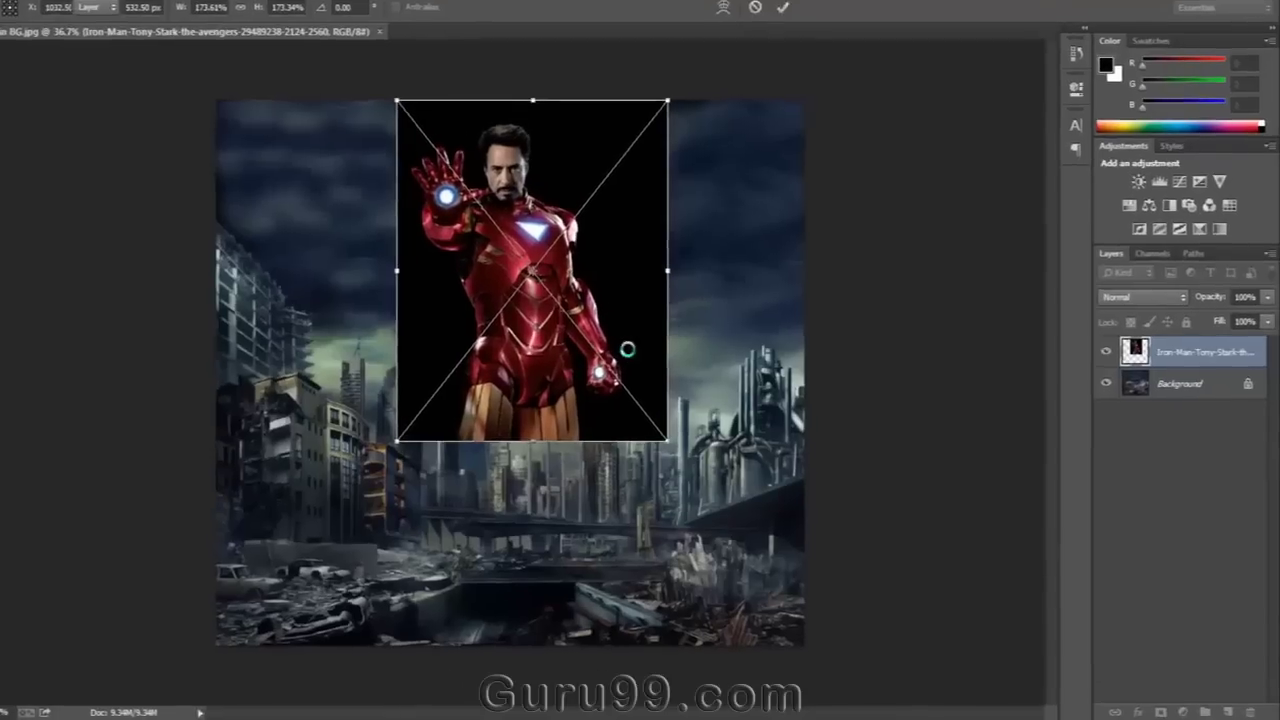
pyautogui.press('Return')
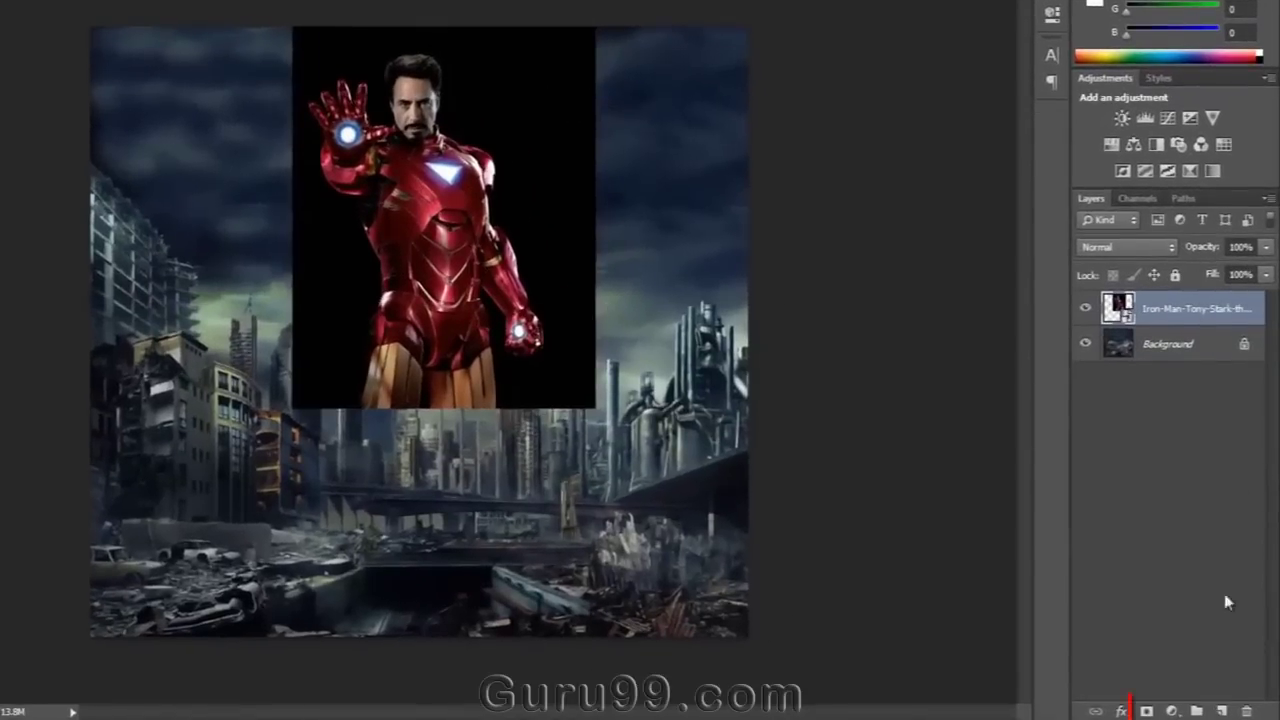
# - Add a layer mask to the Iron Man layer and set up the Brush tool with a large soft round tip
pyautogui.click(1147, 710)
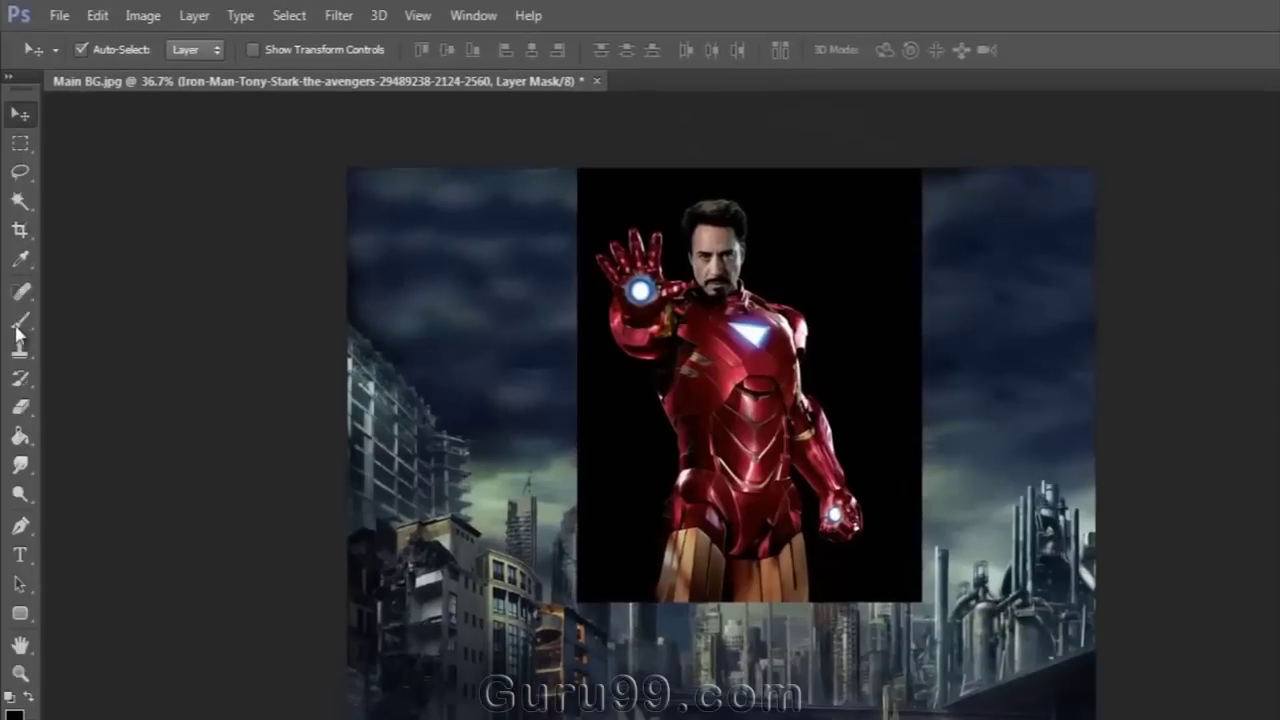
pyautogui.click(18, 328)
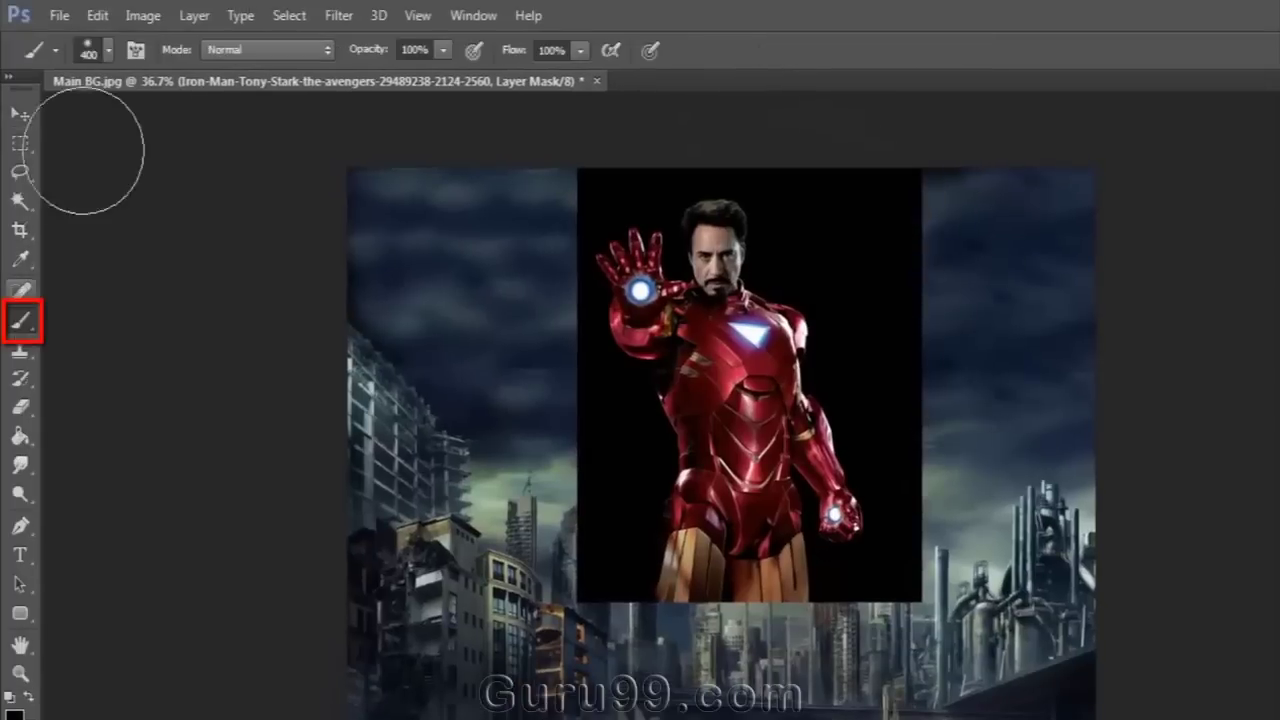
pyautogui.click(100, 52)
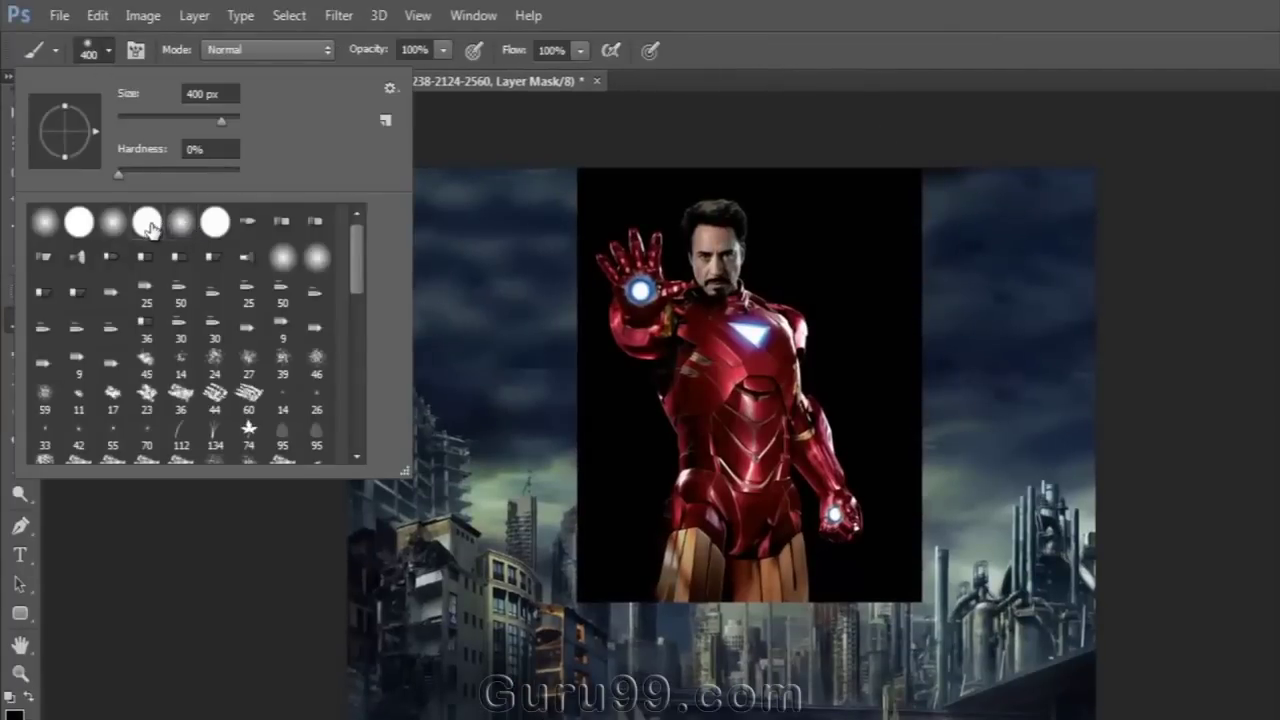
pyautogui.click(182, 223)
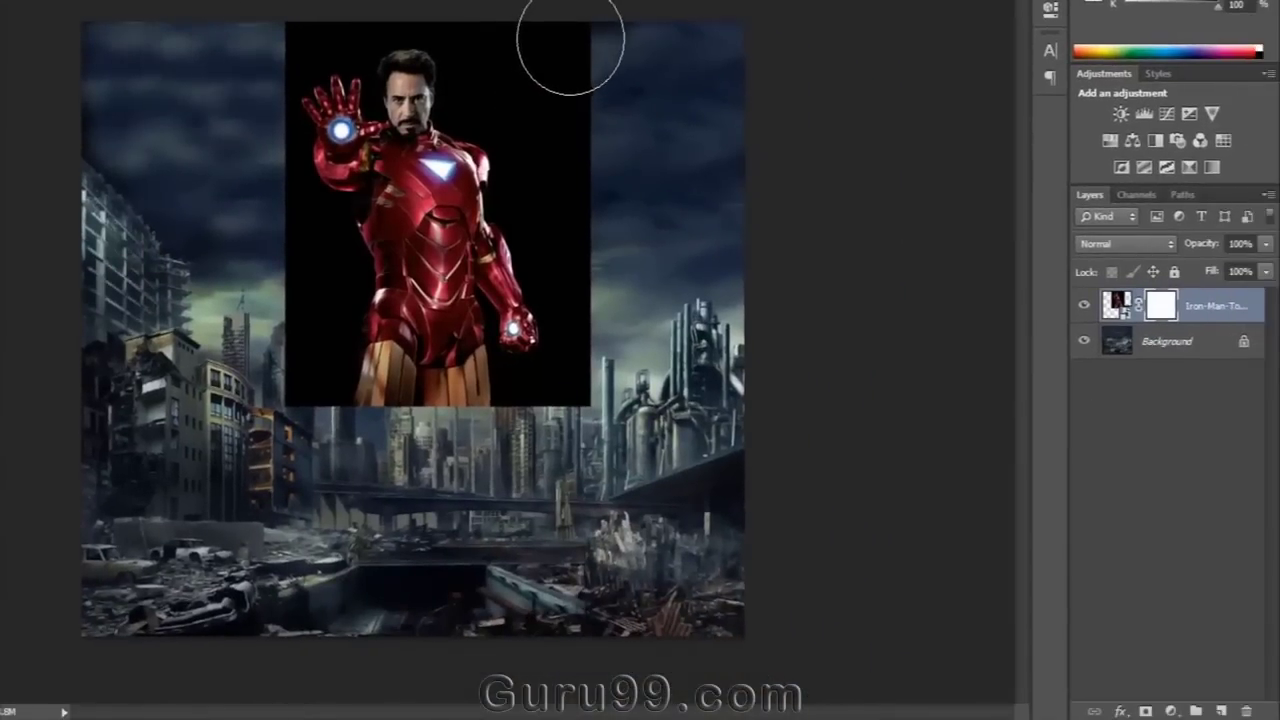
pyautogui.press('[')
pyautogui.press(']')
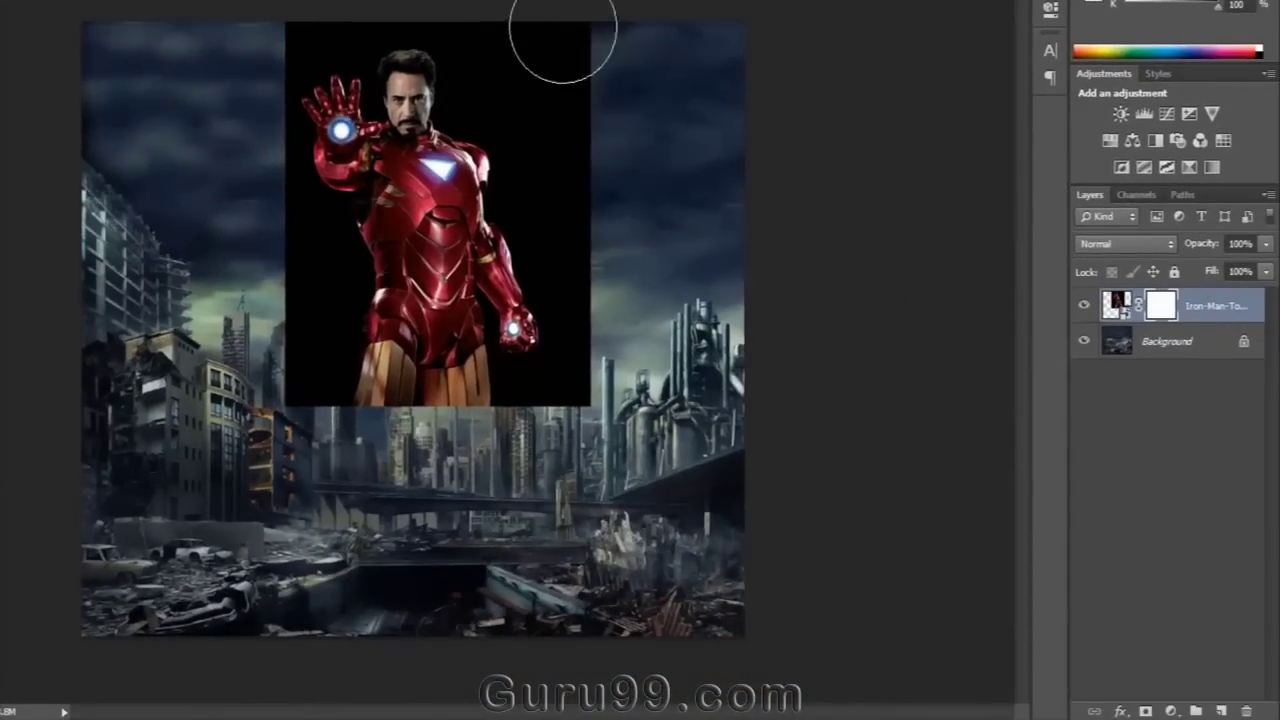
# - Paint black on the Iron Man mask to hide the image's two side edges, undoing the strokes that cover his body
pyautogui.moveTo(563, 32)
pyautogui.mouseDown()
pyautogui.moveTo(563, 223)
pyautogui.moveTo(545, 345)
pyautogui.mouseUp()
pyautogui.moveTo(233, 31); pyautogui.dragTo(243, 216)
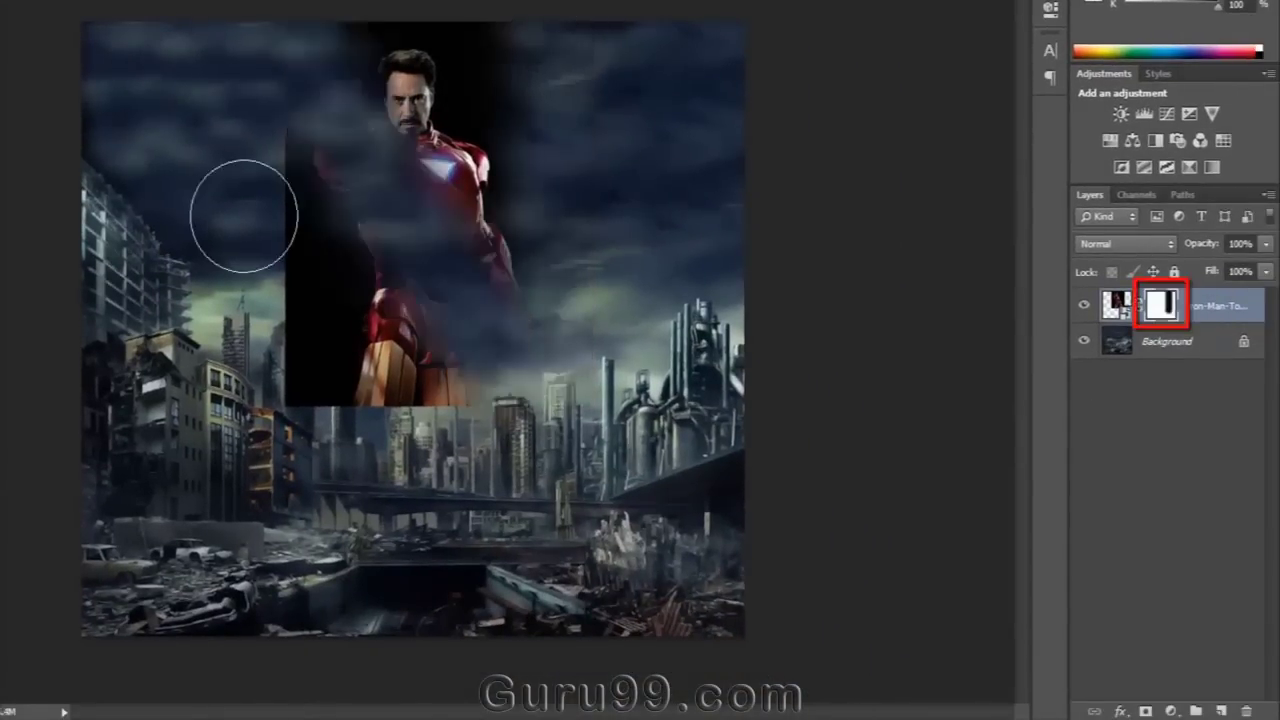
pyautogui.hotkey('ctrl', 'alt', 'z')
pyautogui.hotkey('ctrl', 'alt', 'z')
pyautogui.hotkey('ctrl', 'alt', 'z')
pyautogui.moveTo(248, 70)
pyautogui.mouseDown()
pyautogui.moveTo(251, 471)
pyautogui.moveTo(255, 0)
pyautogui.mouseUp()
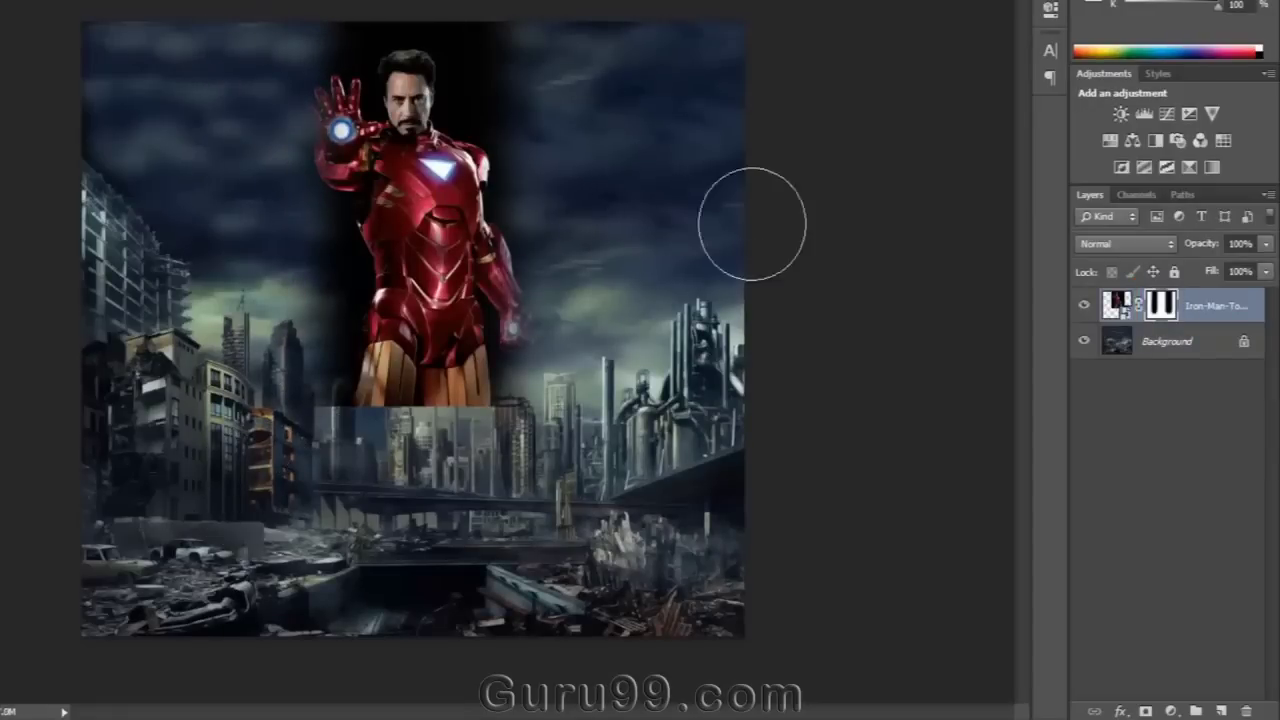
# - Scale the Iron Man layer down slightly and paint its mask along the edge beside his lowered arm
pyautogui.hotkey('ctrl', 't')
pyautogui.moveTo(586, 22); pyautogui.dragTo(586, 32)
pyautogui.press('Return')
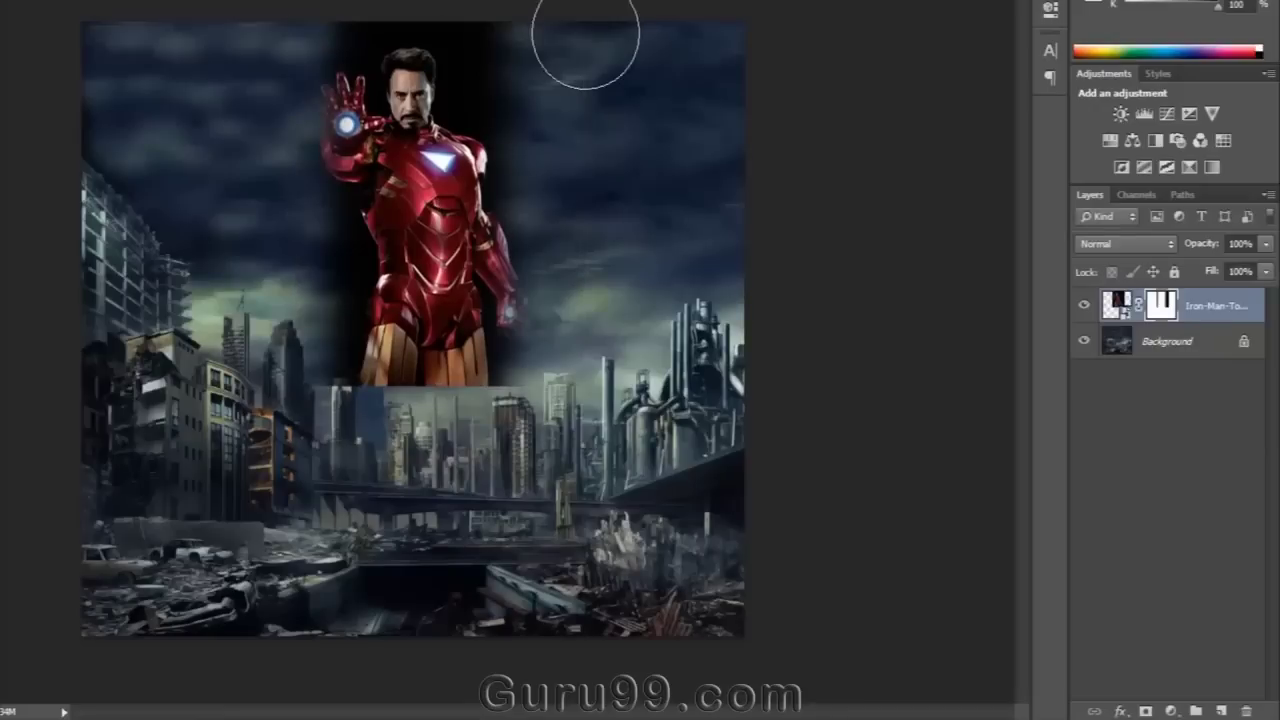
pyautogui.moveTo(543, 34); pyautogui.dragTo(557, 529)
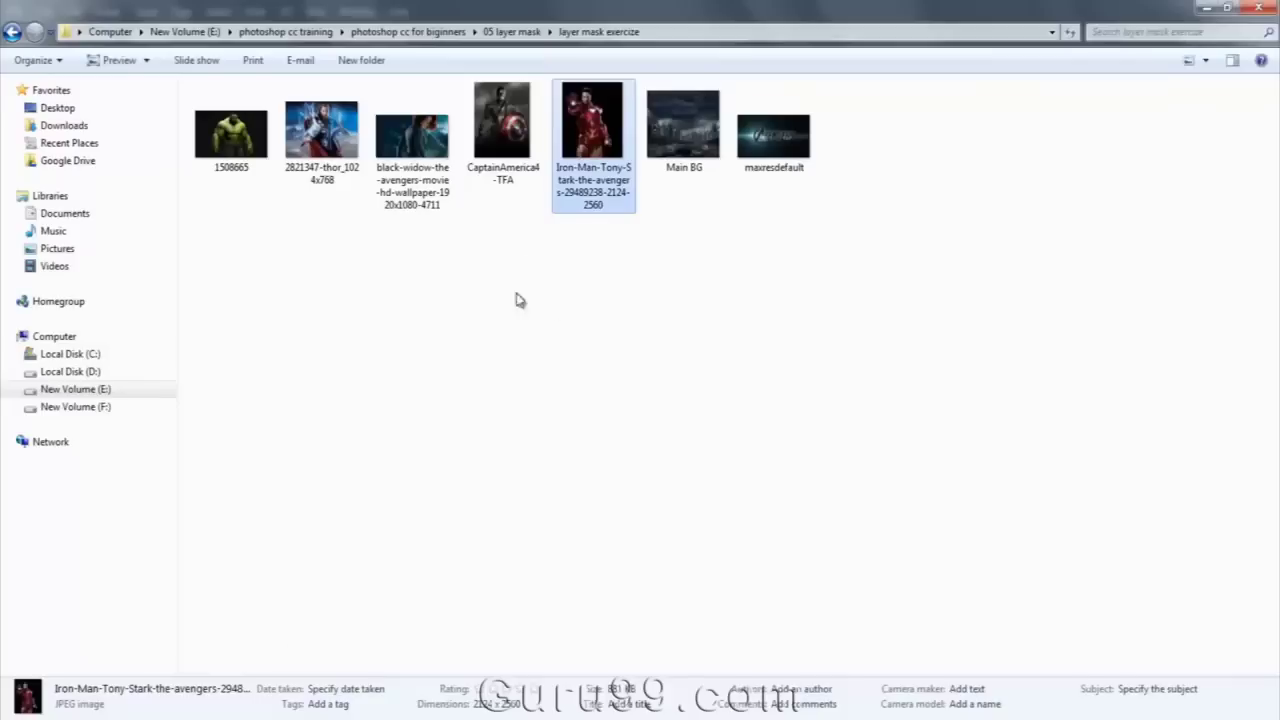
# - Place the CaptainAmerica4-TFA image beside Iron Man, add a layer mask, and paint out the background on both sides of the figure
pyautogui.moveTo(503, 129); pyautogui.dragTo(752, 370)
pyautogui.press('Return')
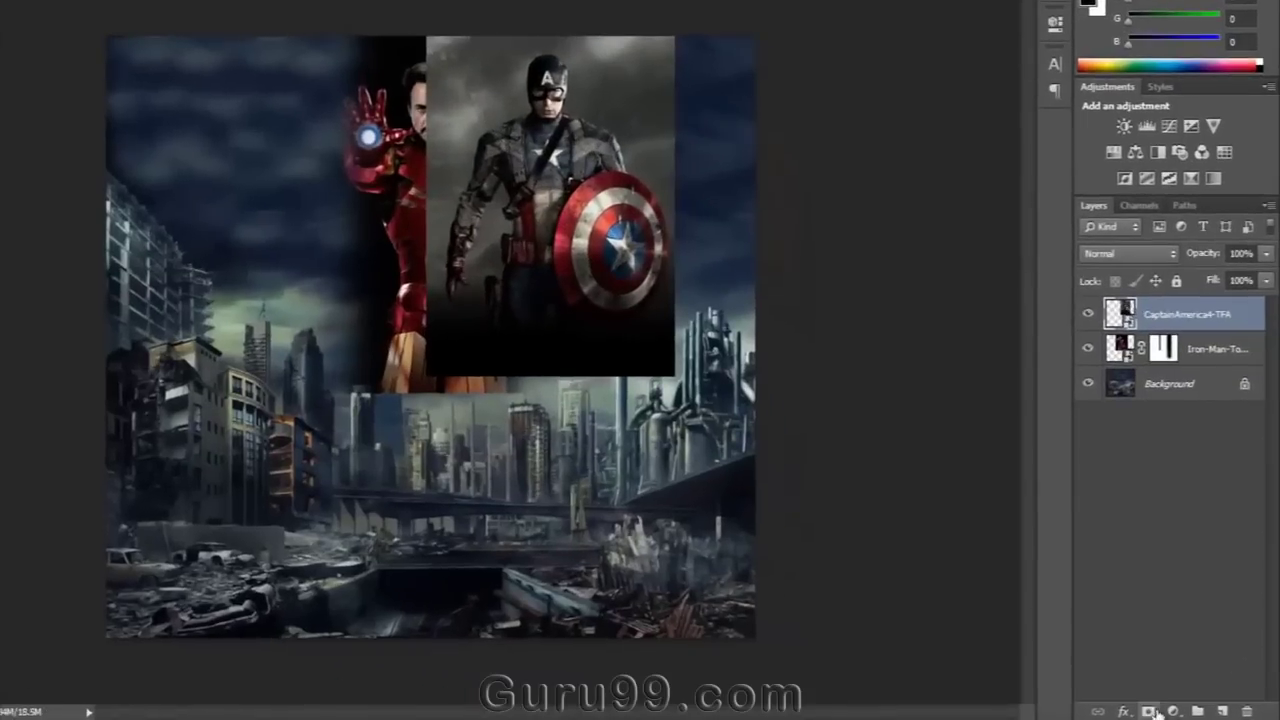
pyautogui.click(1148, 711)
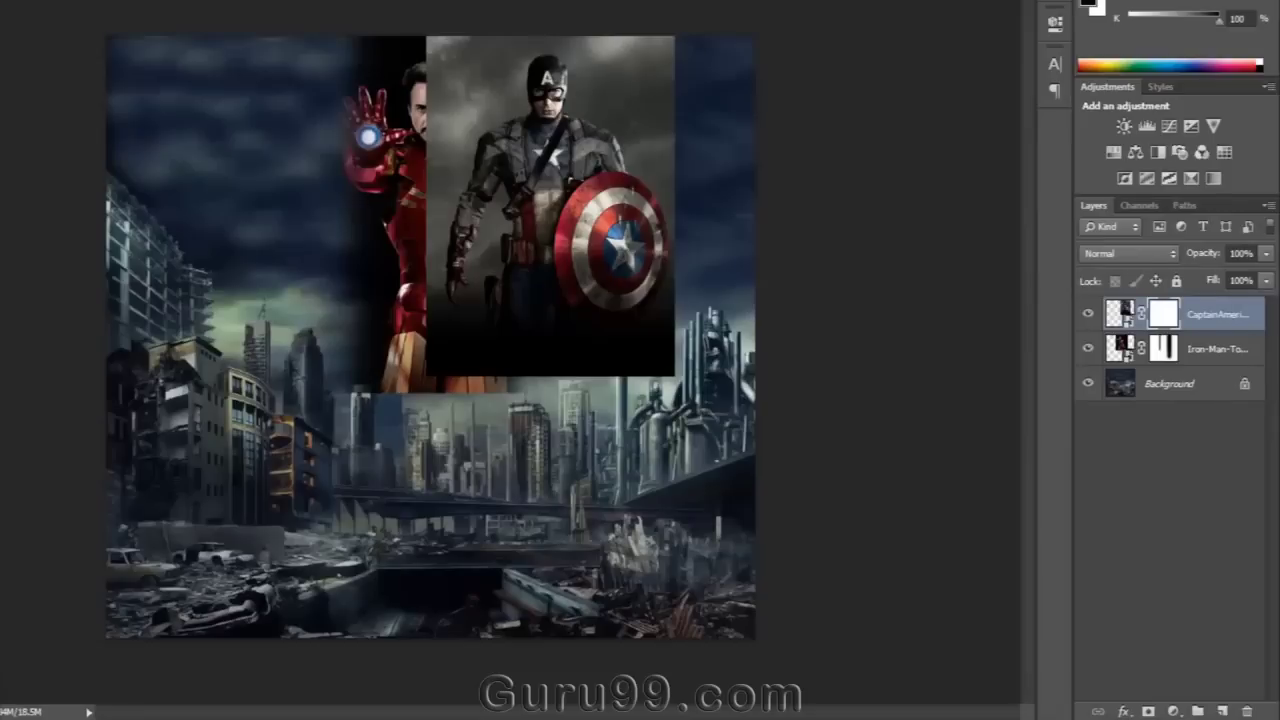
pyautogui.moveTo(700, 14)
pyautogui.mouseDown()
pyautogui.moveTo(694, 457)
pyautogui.moveTo(405, 385)
pyautogui.moveTo(394, 294)
pyautogui.moveTo(466, 9)
pyautogui.moveTo(470, 200)
pyautogui.moveTo(434, 508)
pyautogui.mouseUp()
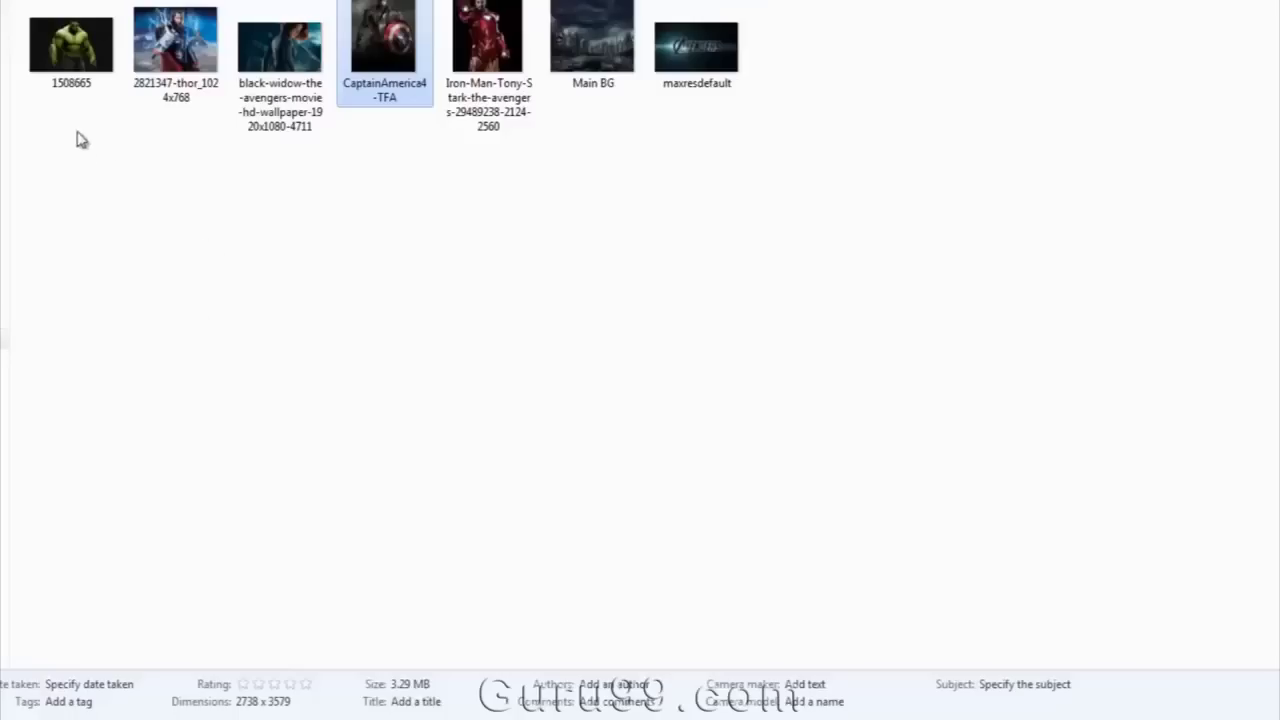
# - Place the Hulk image 1508665 at the picture's upper right corner, scale it to about 50 × 31 cm, and mask out its background beside Captain America
pyautogui.click(71, 45)
pyautogui.moveTo(71, 45); pyautogui.dragTo(733, 142)
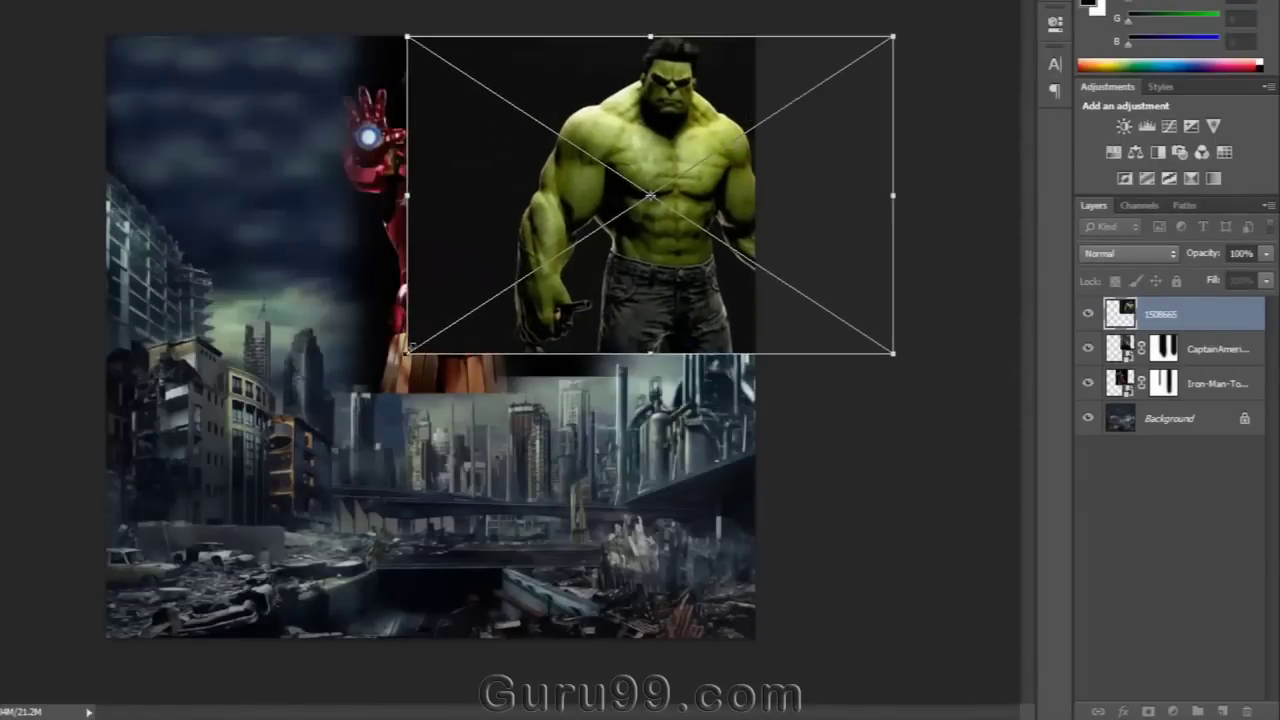
pyautogui.moveTo(440, 347); pyautogui.dragTo(476, 347)
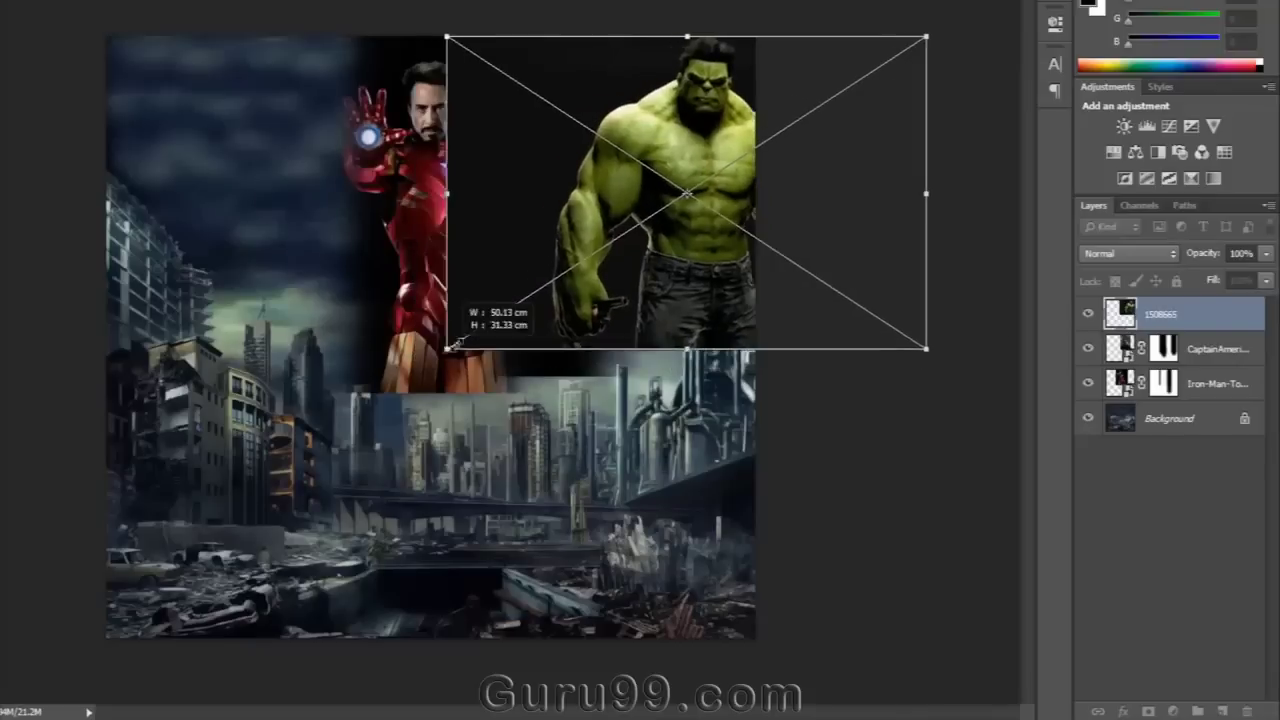
pyautogui.press('Return')
pyautogui.moveTo(430, 60)
pyautogui.mouseDown()
pyautogui.moveTo(457, 34)
pyautogui.moveTo(557, 14)
pyautogui.mouseUp()
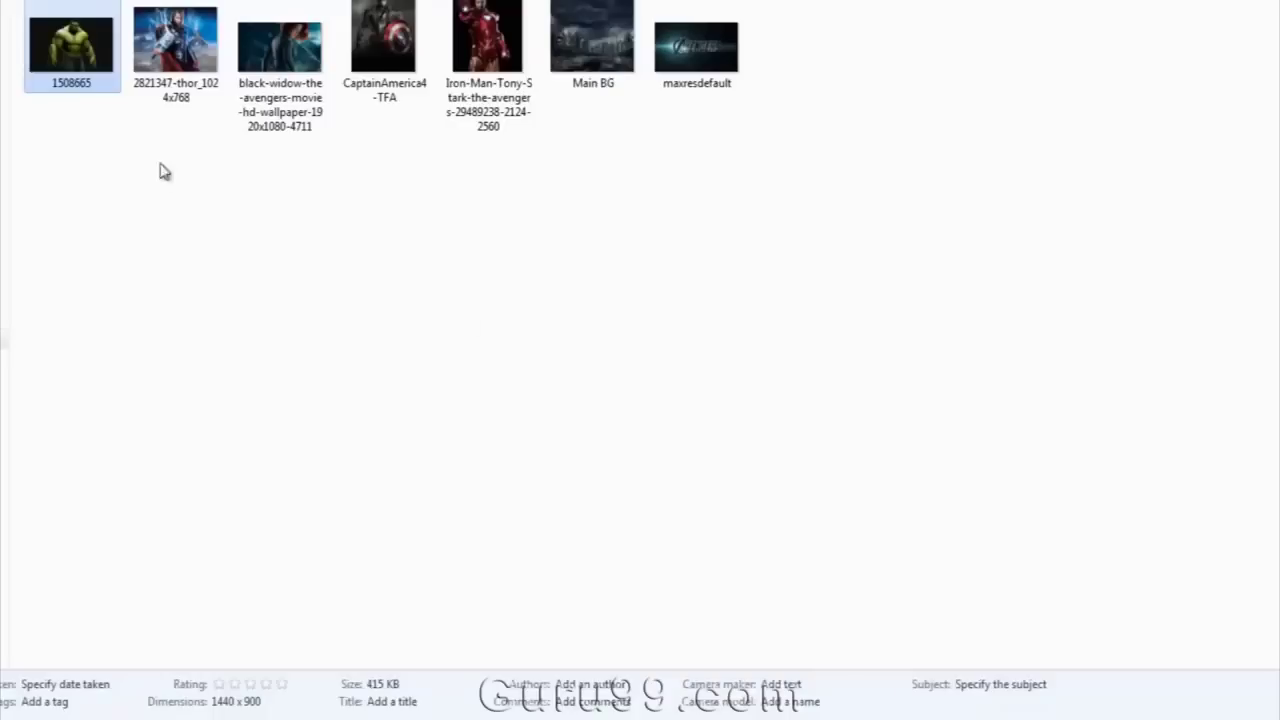
# - Place the Thor image in the picture's upper left corner, enlarge it to reach the picture's edge, and add a layer mask
pyautogui.moveTo(171, 43); pyautogui.dragTo(357, 357)
pyautogui.moveTo(500, 252); pyautogui.dragTo(385, 90)
pyautogui.moveTo(131, 305)
pyautogui.mouseDown()
pyautogui.moveTo(74, 343)
pyautogui.moveTo(84, 347)
pyautogui.mouseUp()
pyautogui.press('Return')
pyautogui.click(1148, 710)
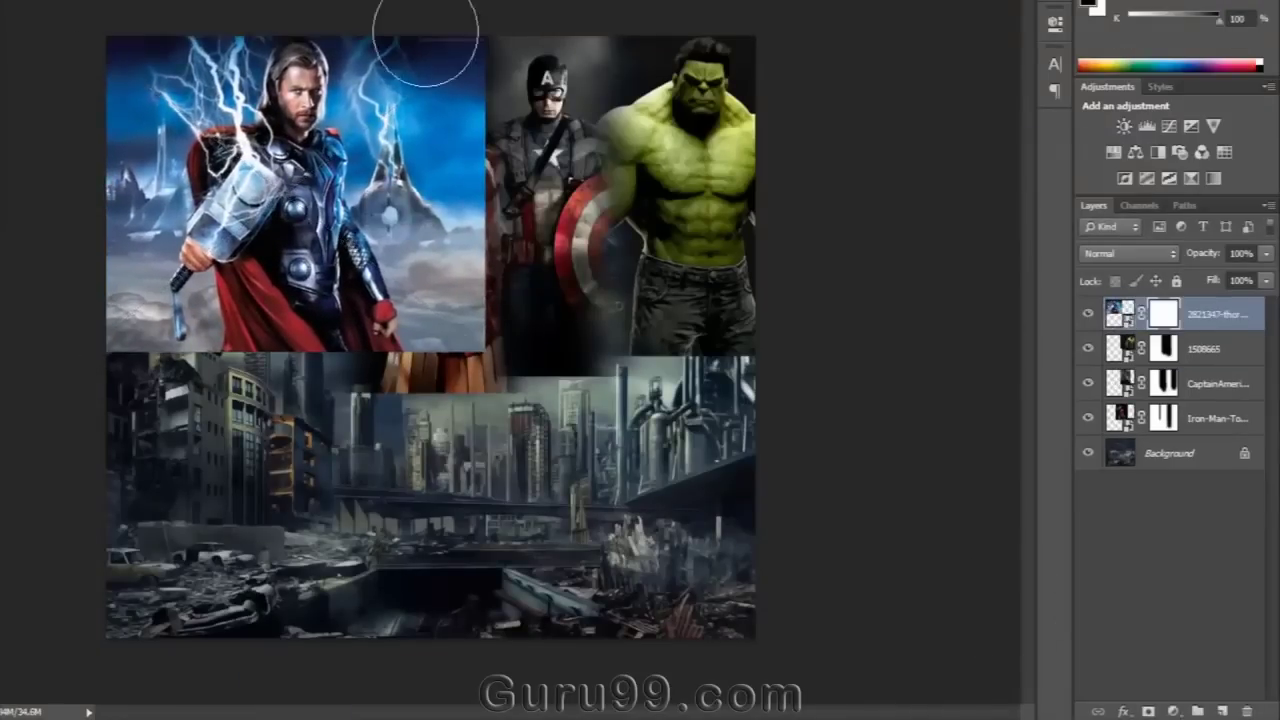
# - Paint out the background on both sides of Thor on his mask, and enlarge the Thor layer slightly
pyautogui.moveTo(414, 34); pyautogui.dragTo(387, 50)
pyautogui.moveTo(100, 49); pyautogui.dragTo(134, 380)
pyautogui.hotkey('ctrl', 't')
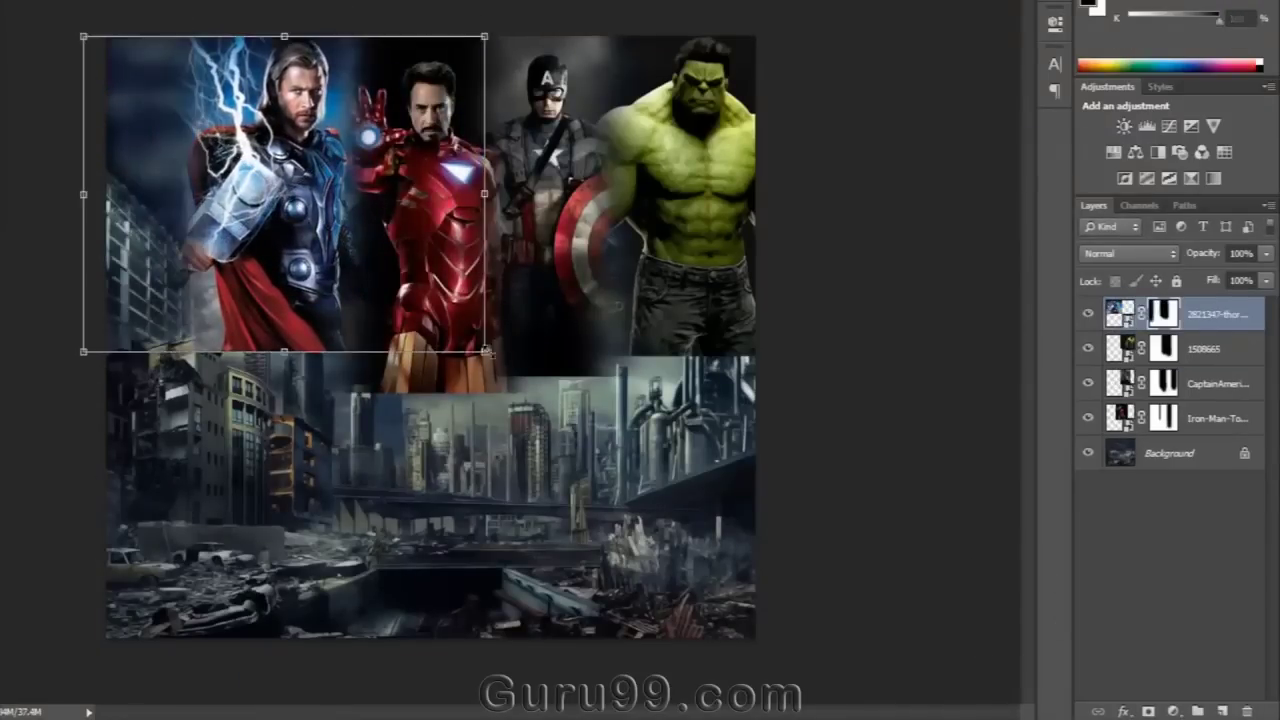
pyautogui.moveTo(487, 350); pyautogui.dragTo(517, 372)
pyautogui.press('Return')
# - Place the black-widow image at the far left of the picture, scale it down, add a layer mask, and paint out its background beside Thor
pyautogui.moveTo(286, 686); pyautogui.dragTo(300, 250)
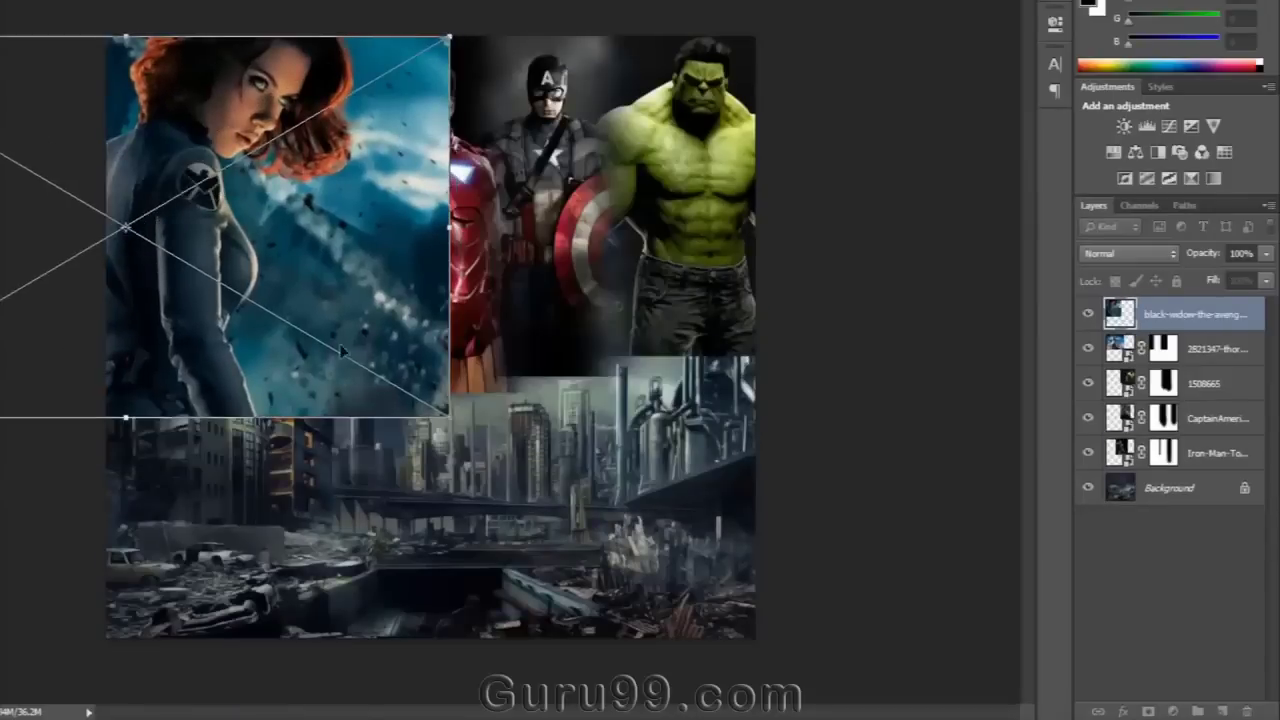
pyautogui.moveTo(449, 420); pyautogui.dragTo(378, 336)
pyautogui.press('Return')
pyautogui.click(1148, 710)
pyautogui.moveTo(300, 60)
pyautogui.mouseDown()
pyautogui.moveTo(286, 286)
pyautogui.moveTo(251, 386)
pyautogui.mouseUp()
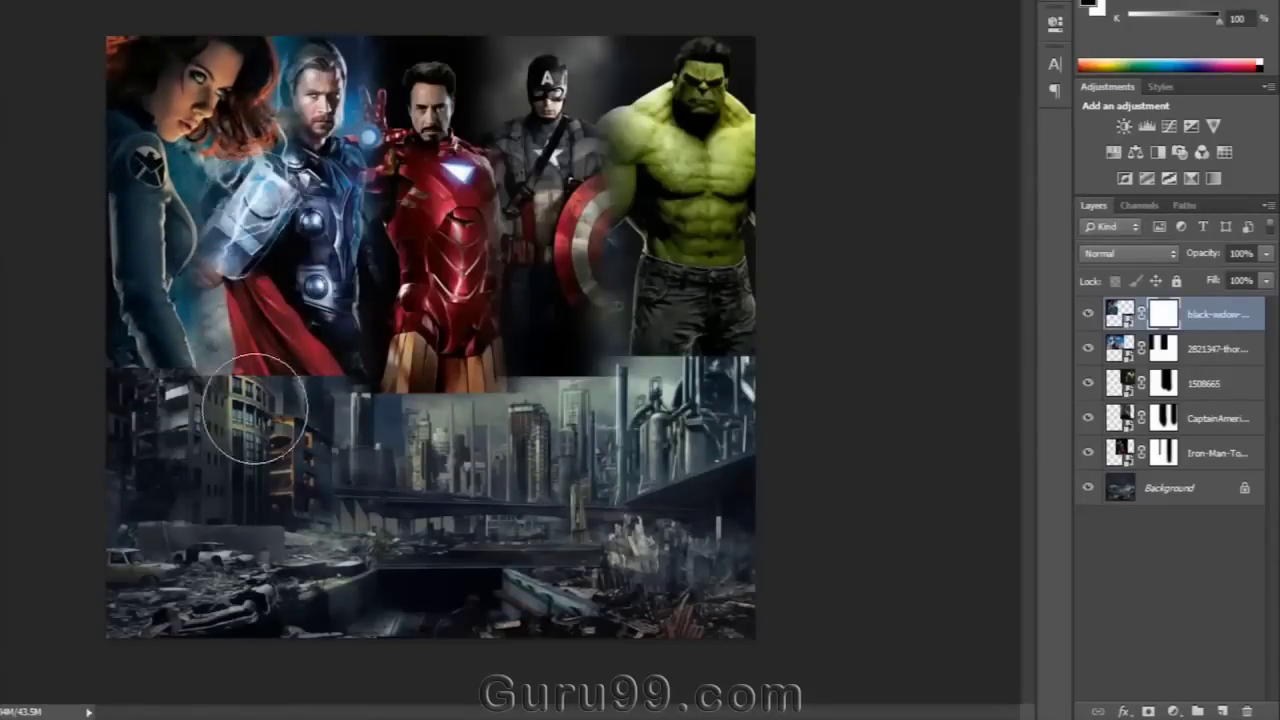
# - Reorder the layers so Thor lies above Black Widow and Iron Man is at the top of the stack
pyautogui.moveTo(1113, 343); pyautogui.dragTo(1113, 305)
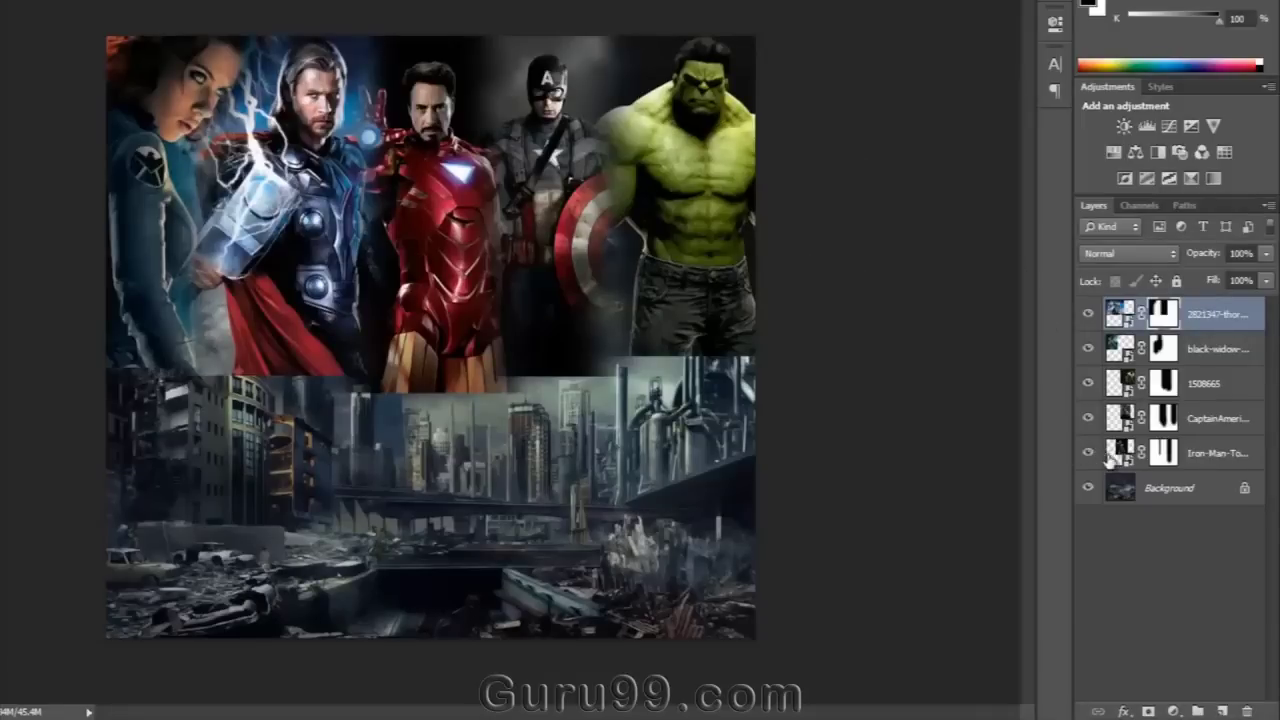
pyautogui.moveTo(1111, 445); pyautogui.dragTo(1107, 313)
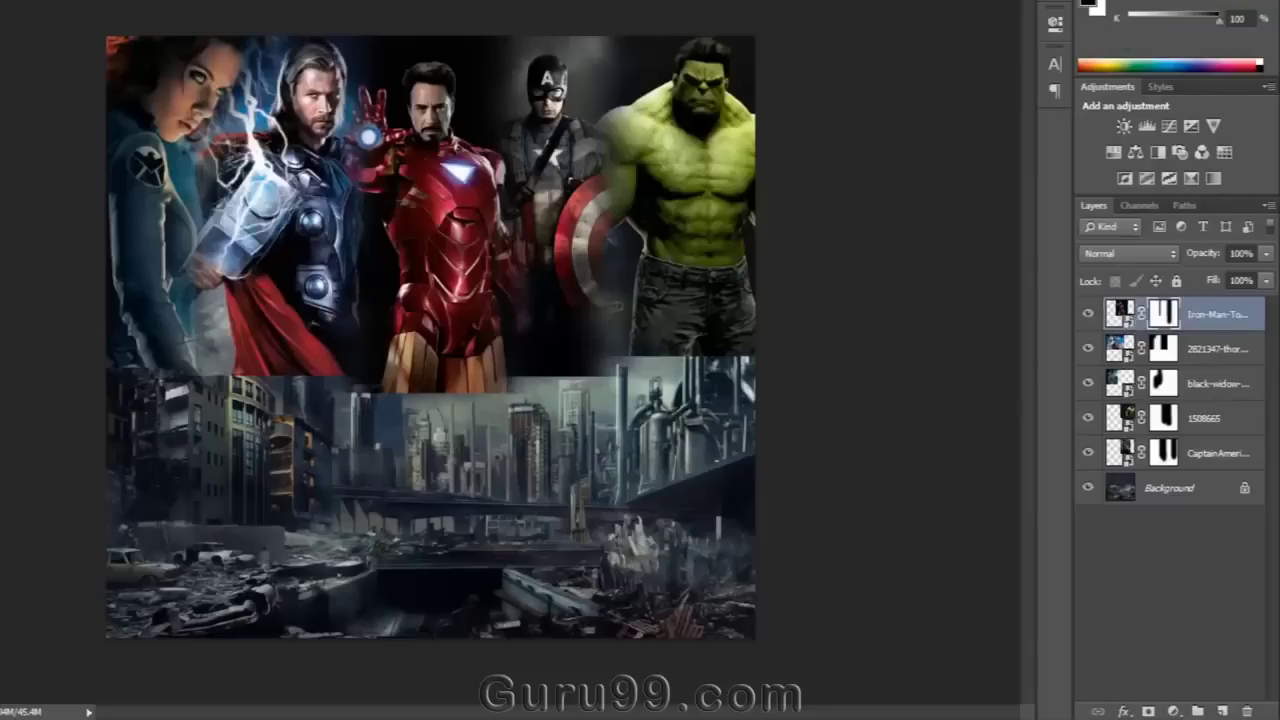
# - Paint on the Thor, Black Widow, Hulk and Captain America masks to fade the figures' lower edges into the city background
pyautogui.click(1163, 350)
pyautogui.moveTo(220, 350); pyautogui.dragTo(316, 425)
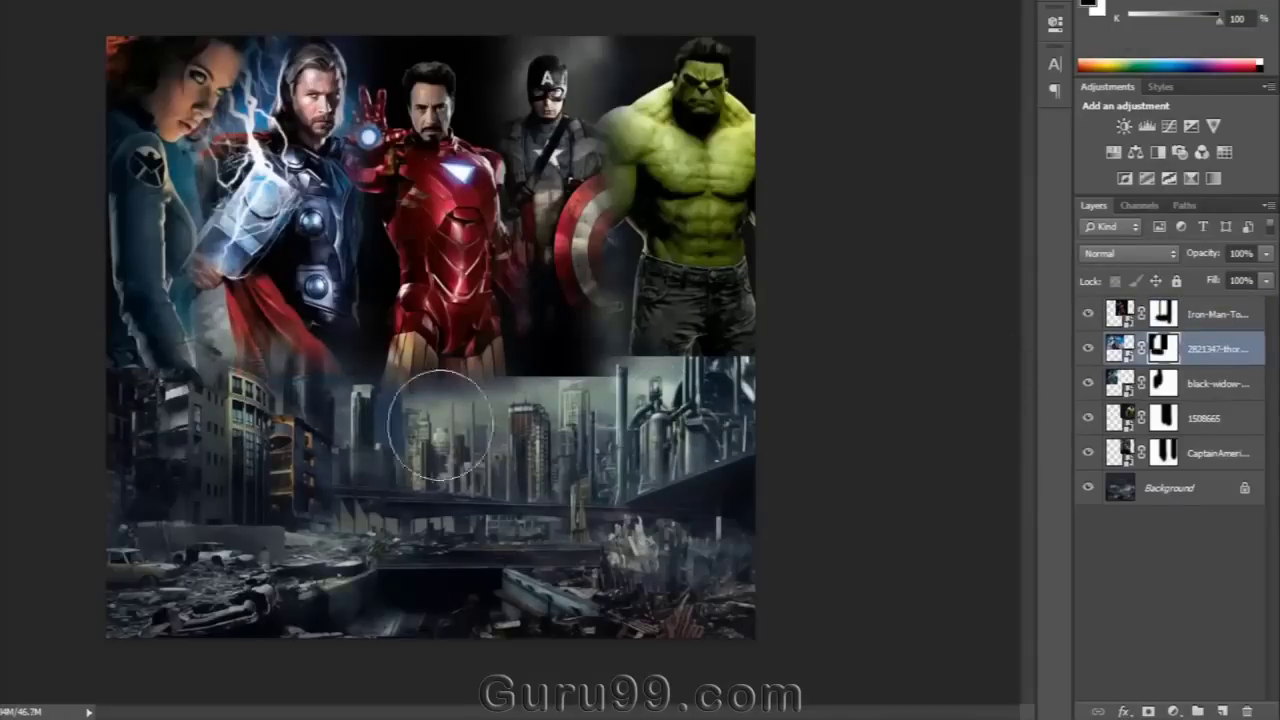
pyautogui.click(1163, 383)
pyautogui.moveTo(140, 400)
pyautogui.mouseDown()
pyautogui.moveTo(114, 358)
pyautogui.moveTo(158, 374)
pyautogui.moveTo(149, 337)
pyautogui.mouseUp()
pyautogui.click(1163, 418)
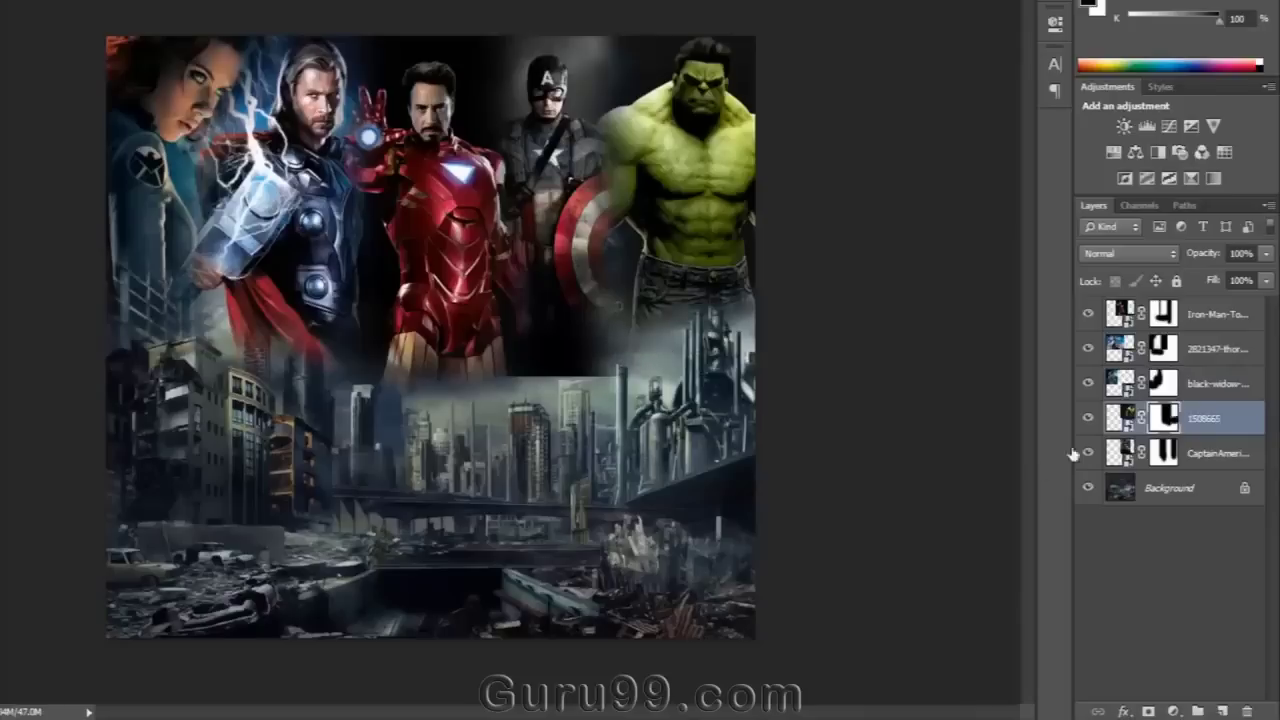
pyautogui.click(1160, 453)
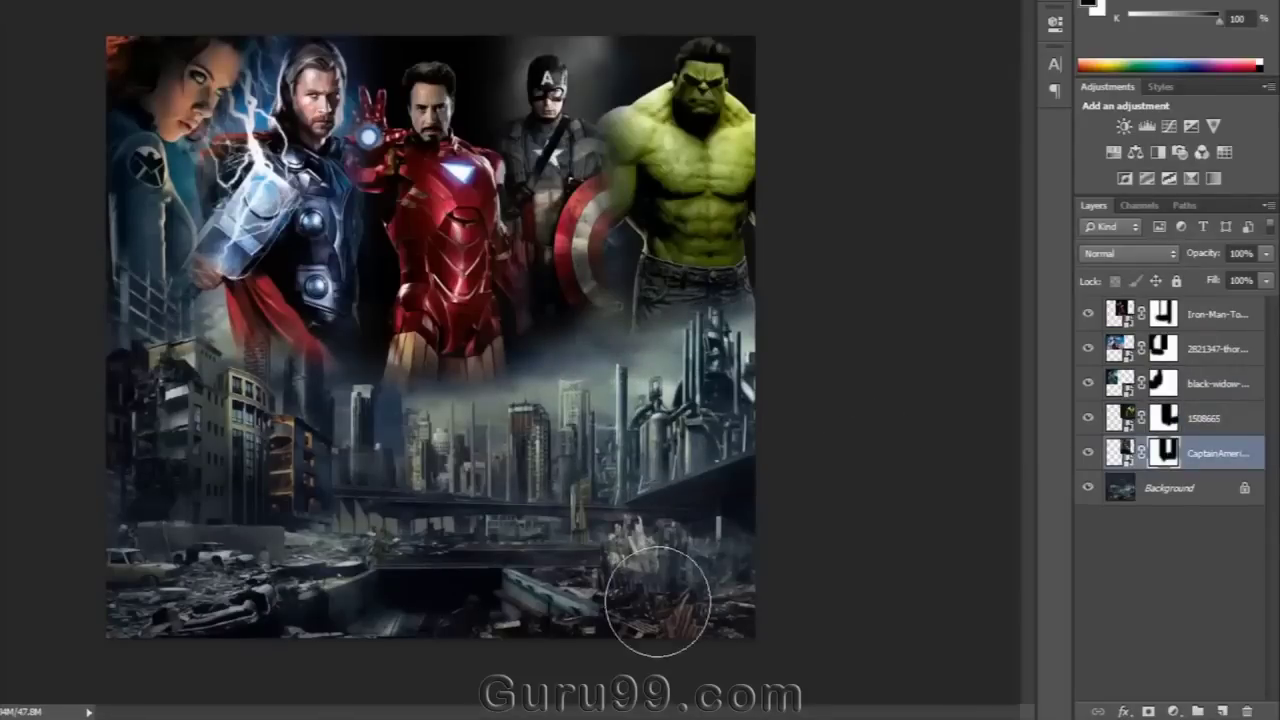
pyautogui.click(1160, 314)
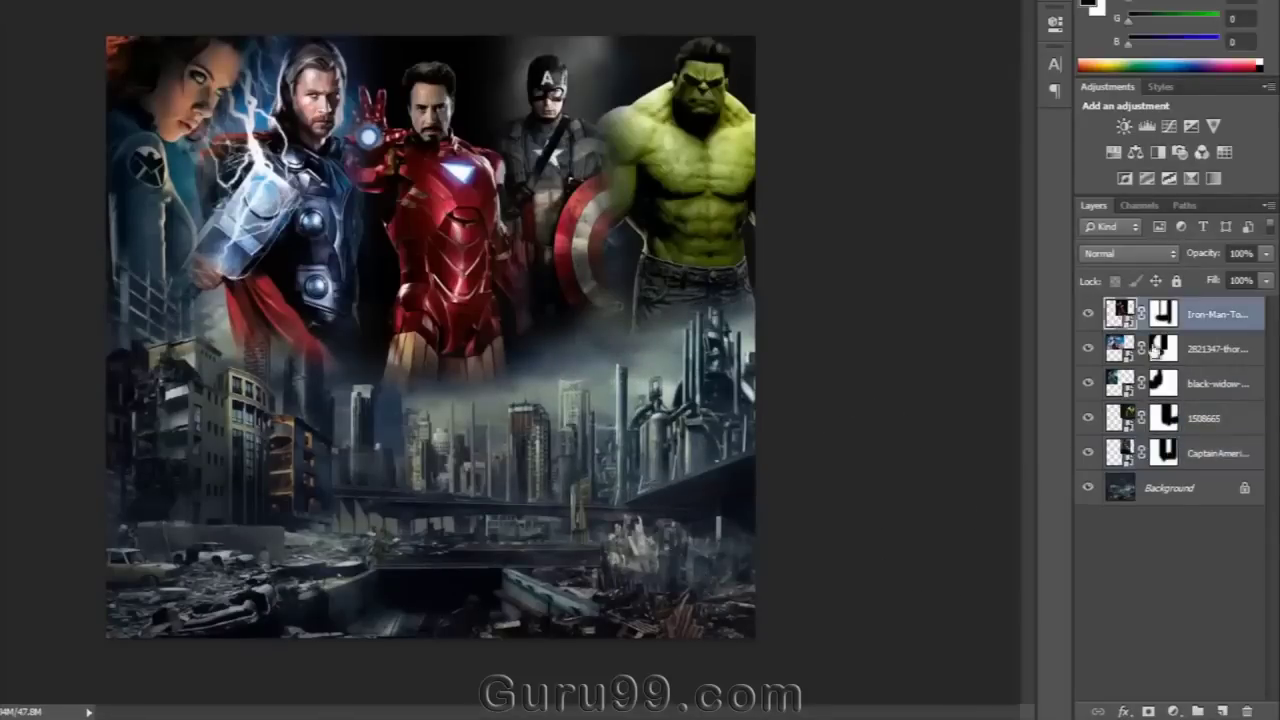
# - Group the five hero layers above the Background and set the group's blend mode to Screen
pyautogui.keyDown('shift'); pyautogui.click(1211, 455); pyautogui.keyUp('shift')
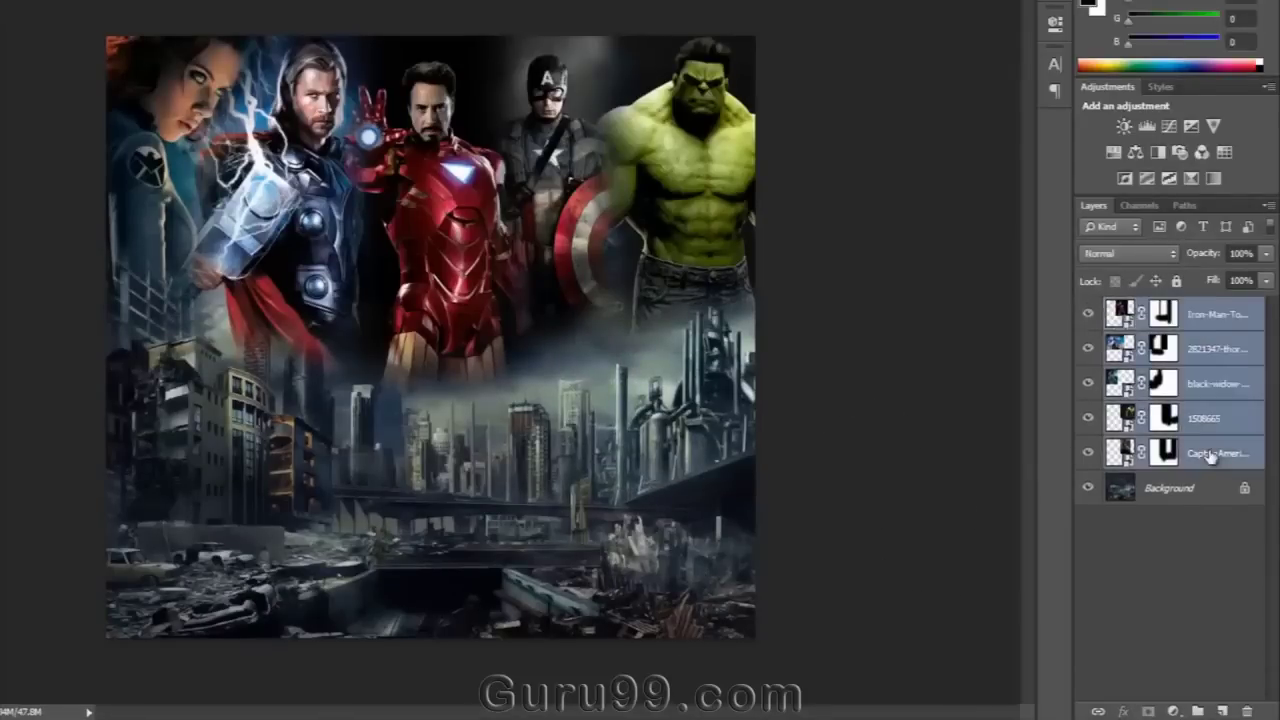
pyautogui.click(1183, 561)
pyautogui.click(1202, 348)
pyautogui.click(1200, 316)
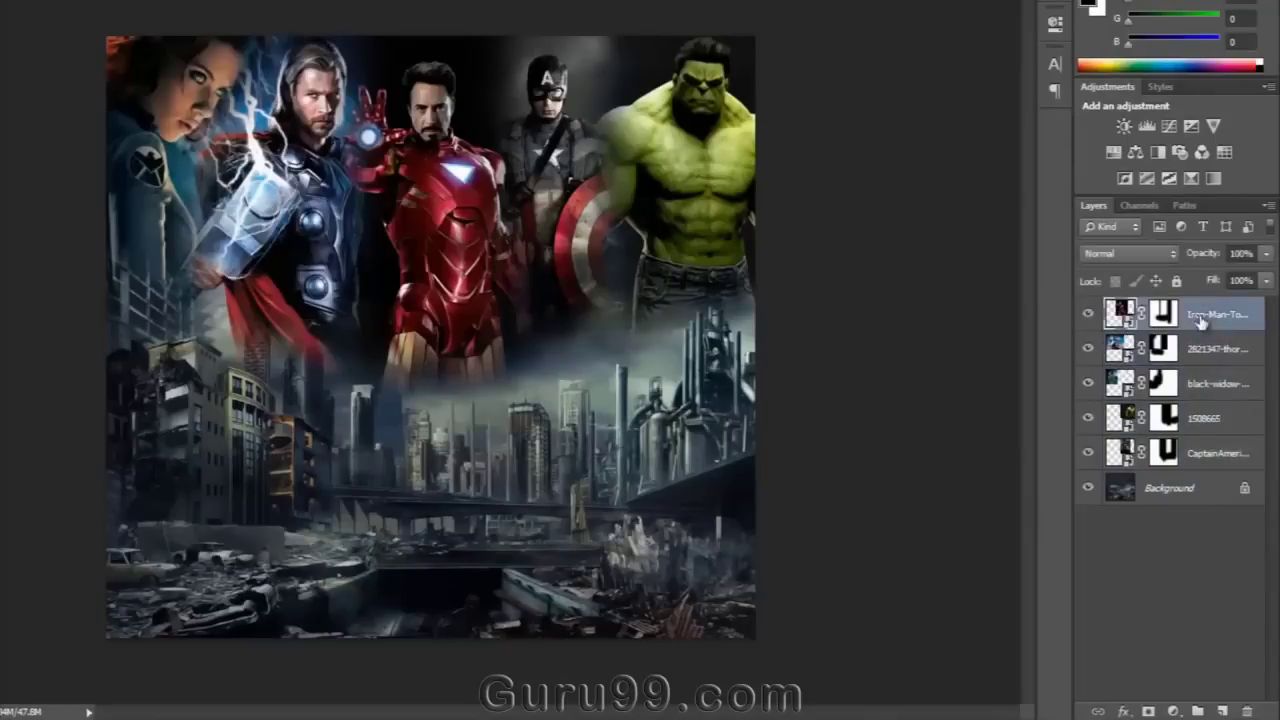
pyautogui.keyDown('shift'); pyautogui.click(1219, 458); pyautogui.keyUp('shift')
pyautogui.hotkey('ctrl', 'g')
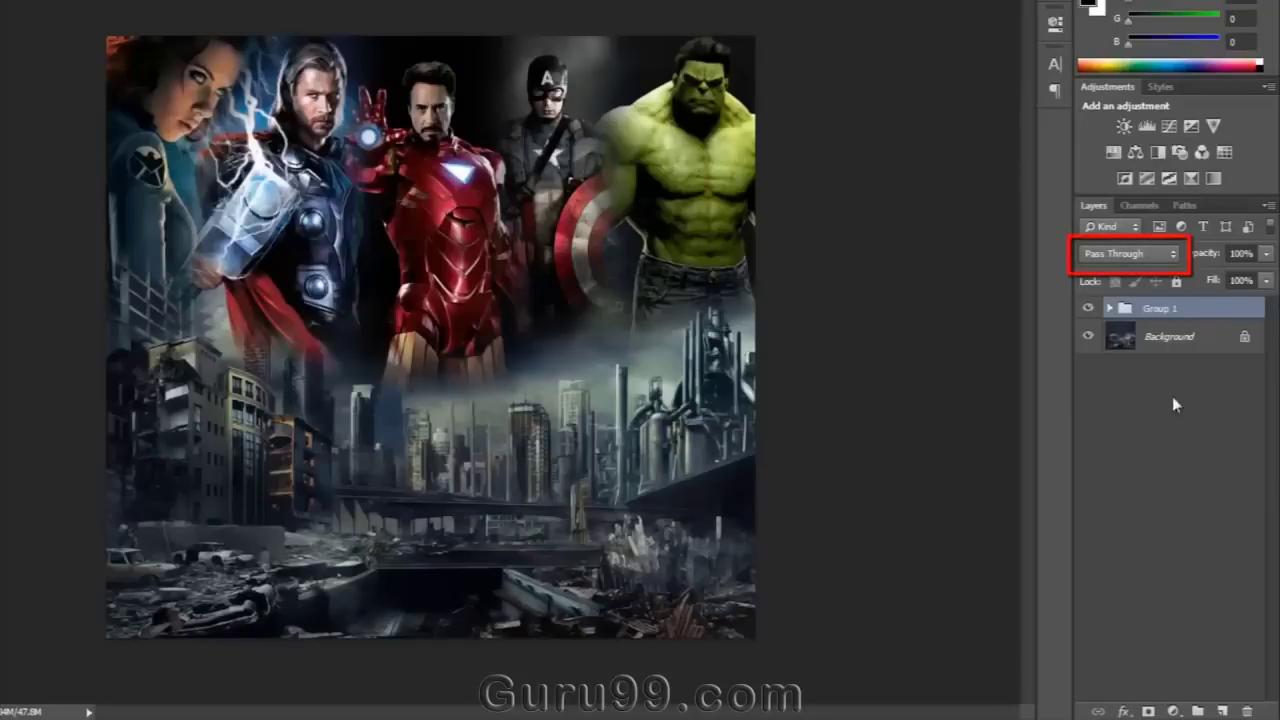
pyautogui.click(1128, 253)
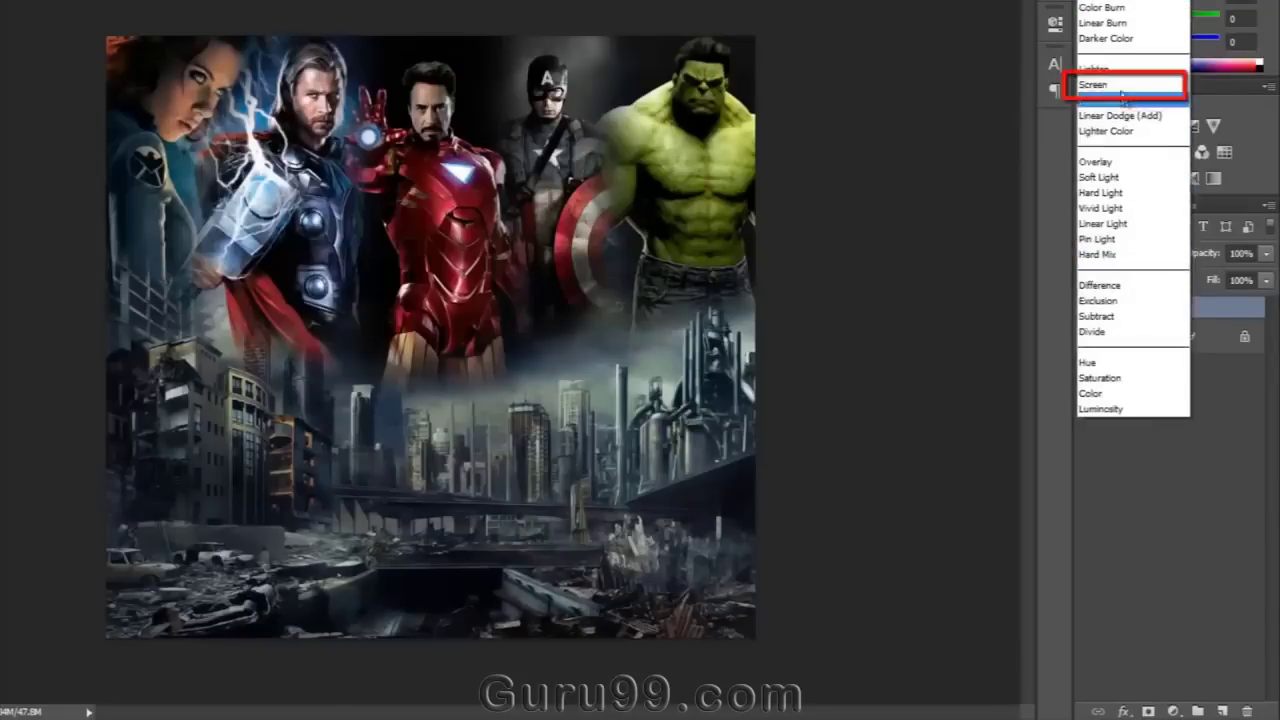
pyautogui.click(1120, 89)
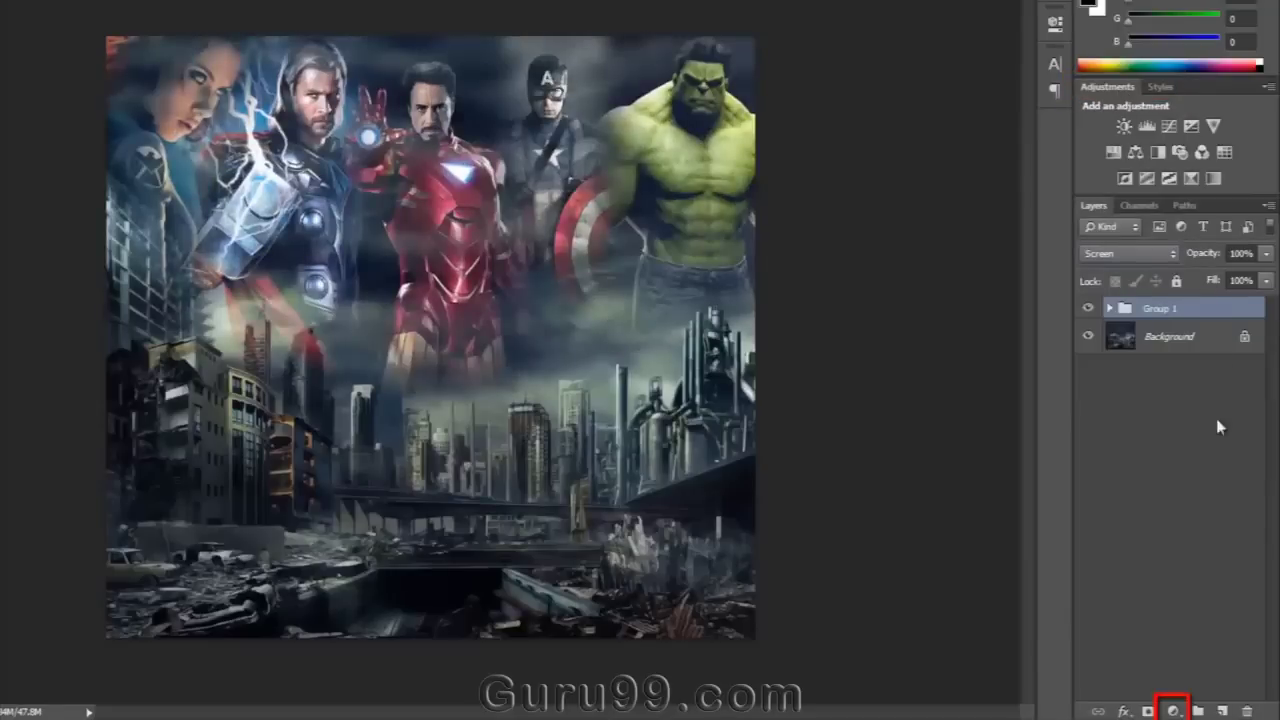
# - Add a Curves adjustment layer above the hero group and shape an S-curve with raised highlights and lowered shadows
pyautogui.click(1176, 708)
pyautogui.click(1146, 408)
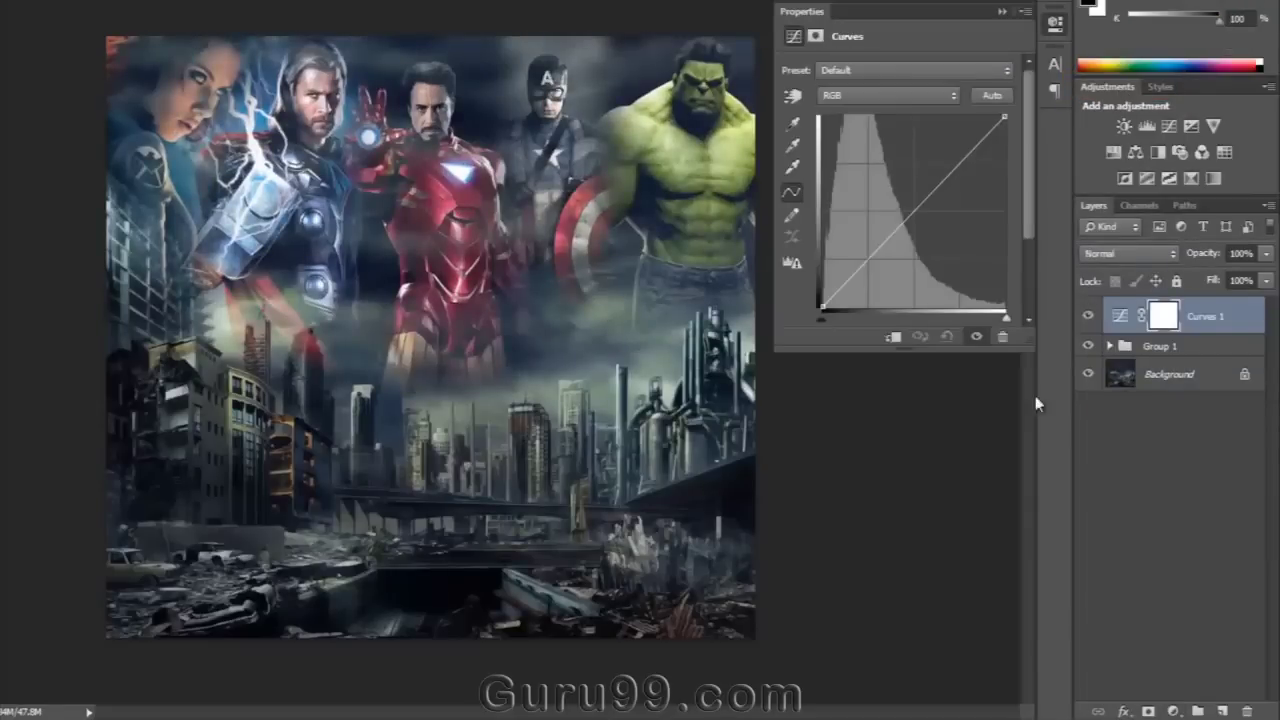
pyautogui.moveTo(946, 187); pyautogui.dragTo(938, 166)
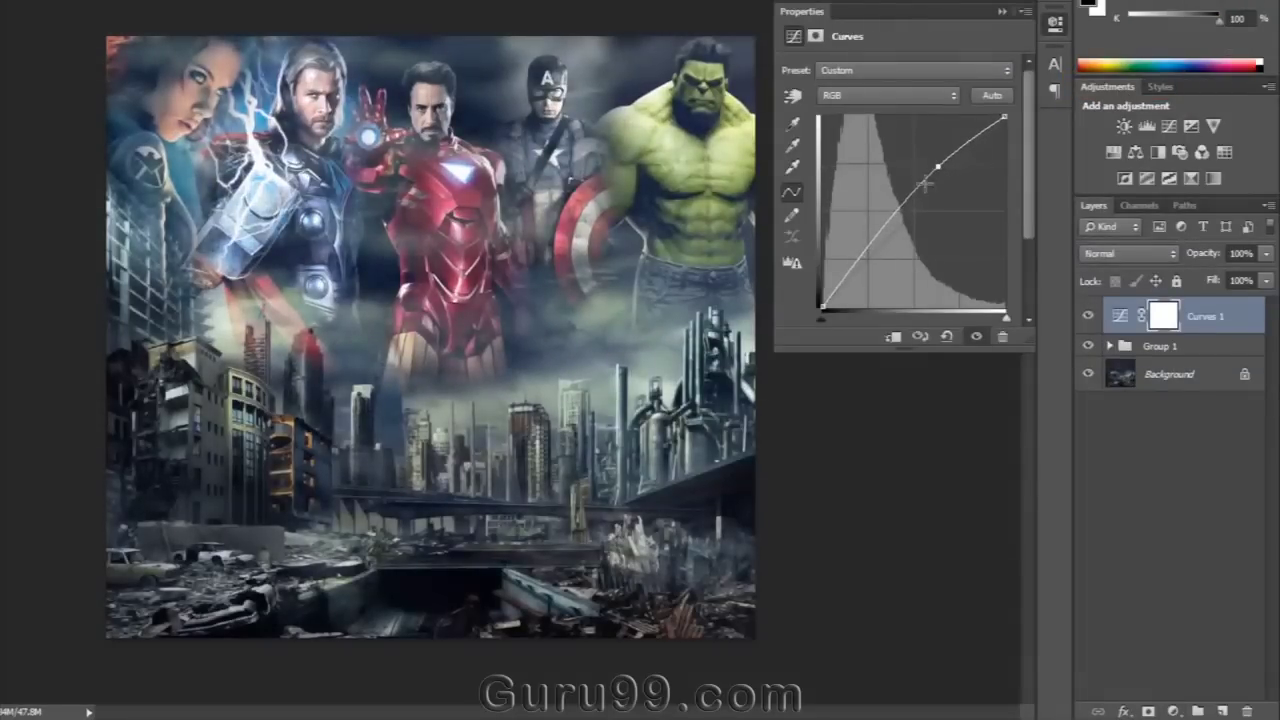
pyautogui.moveTo(892, 221); pyautogui.dragTo(892, 244)
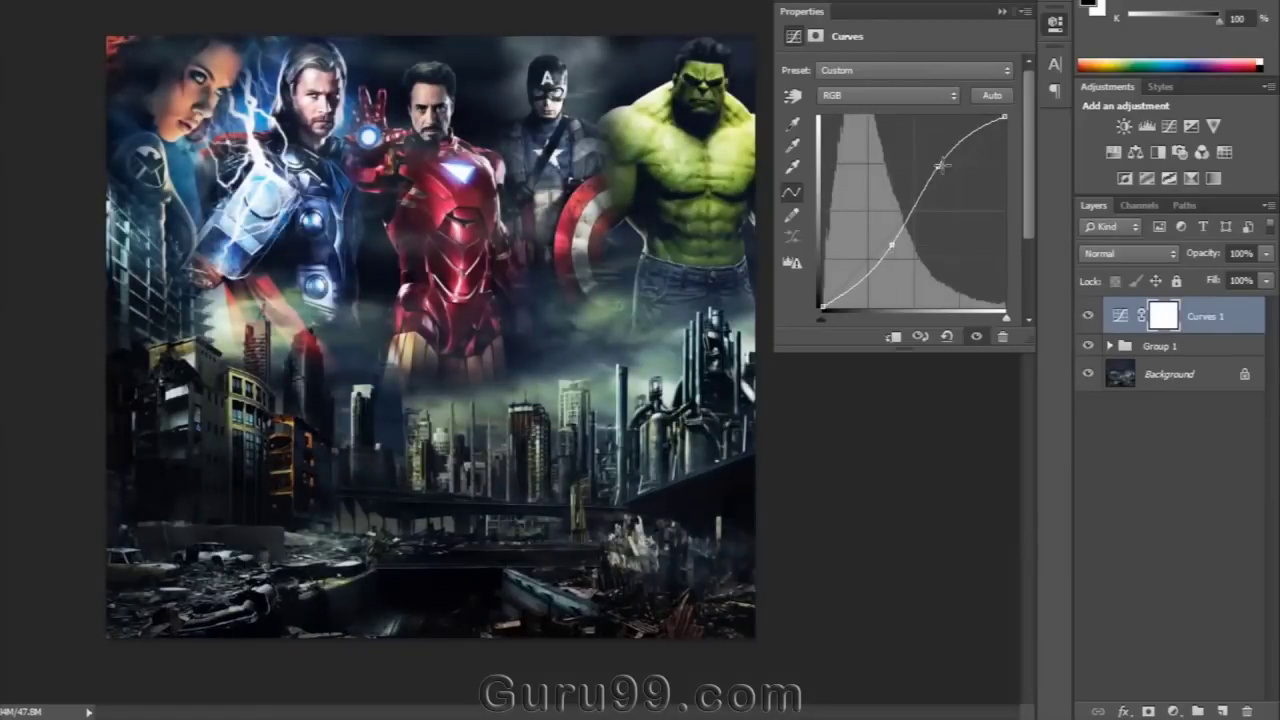
pyautogui.click(1001, 11)
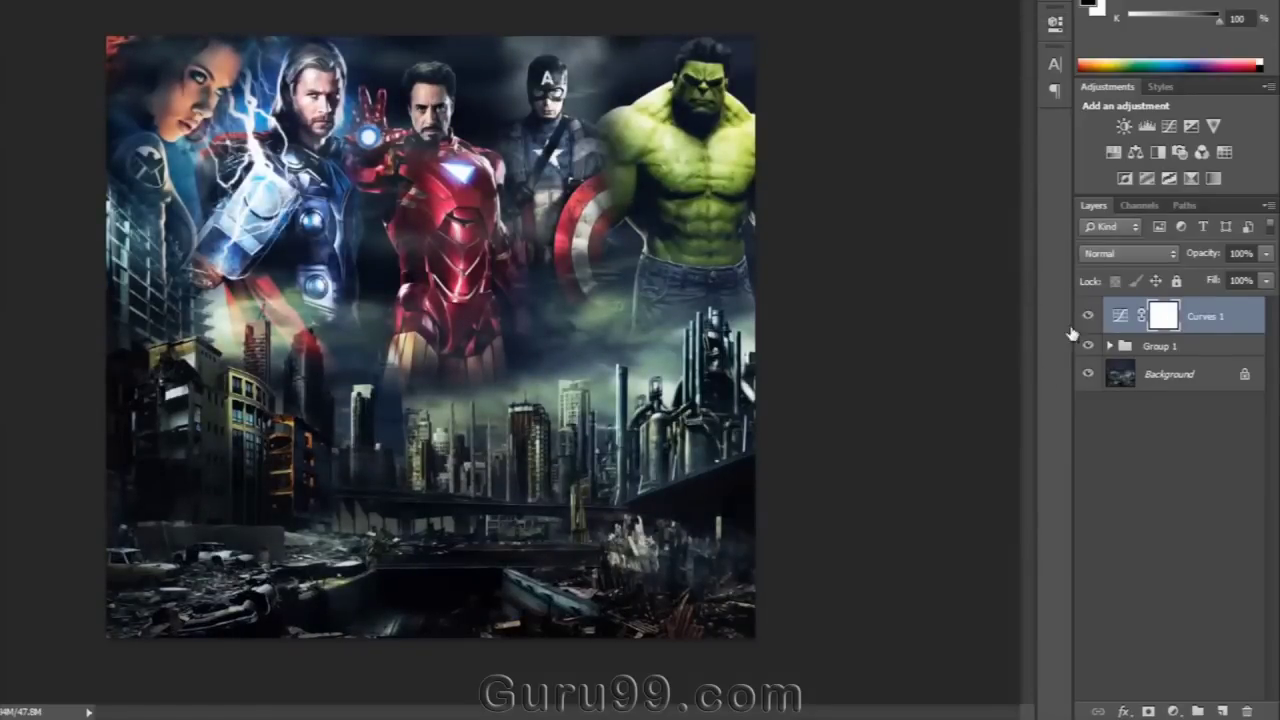
# - Place the maxresdefault Avengers logo image, stretch it to the full picture width, and move it down below the heroes
pyautogui.click(1147, 456)
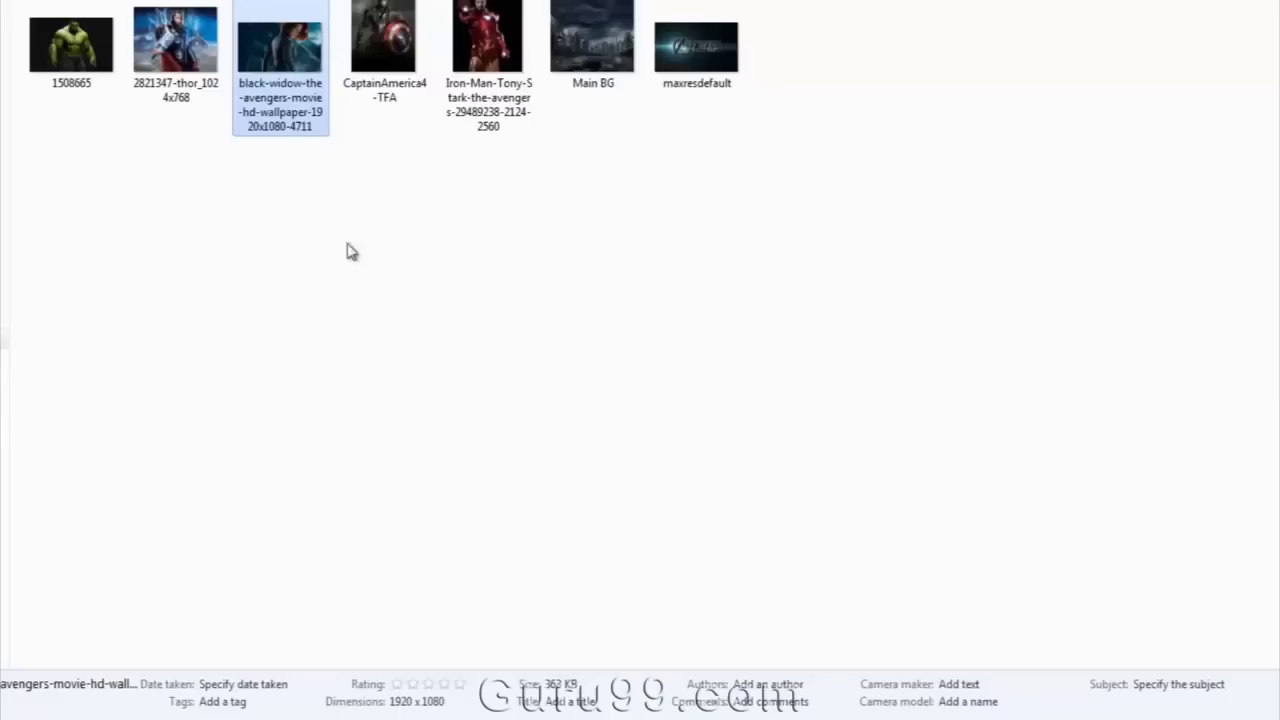
pyautogui.moveTo(694, 46); pyautogui.dragTo(455, 345)
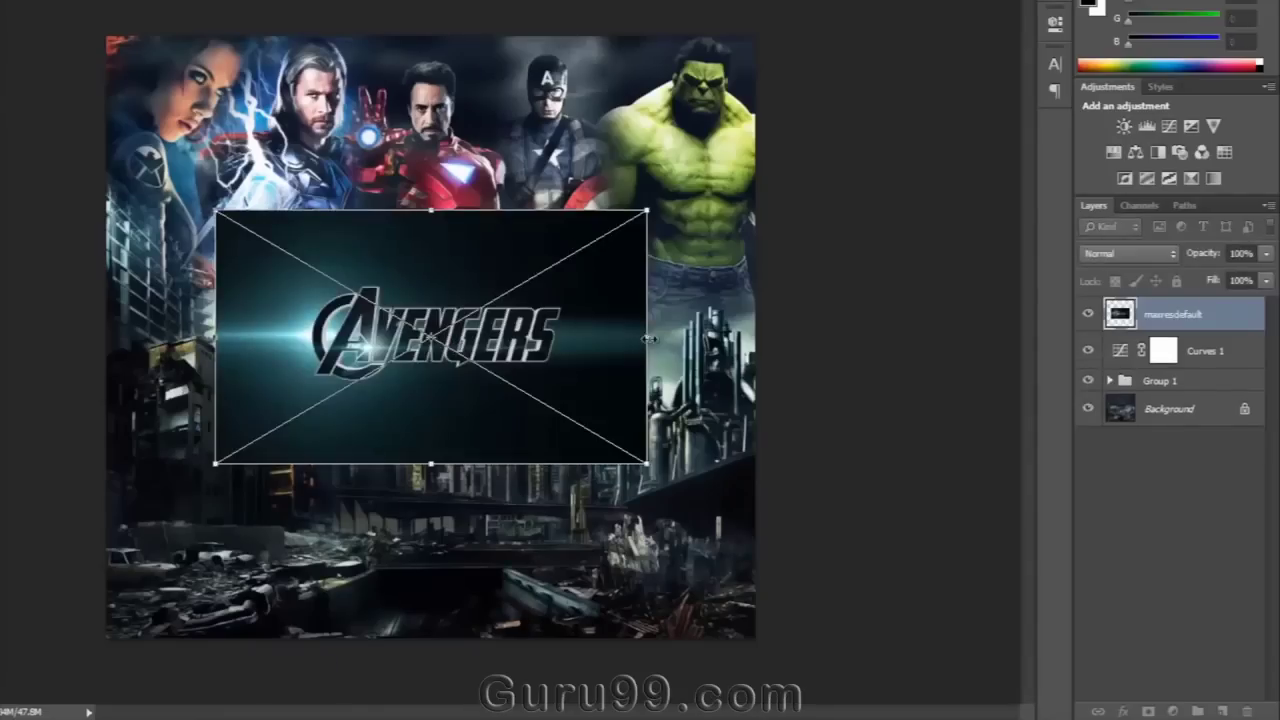
pyautogui.moveTo(648, 340); pyautogui.dragTo(757, 334)
pyautogui.moveTo(431, 210); pyautogui.dragTo(432, 207)
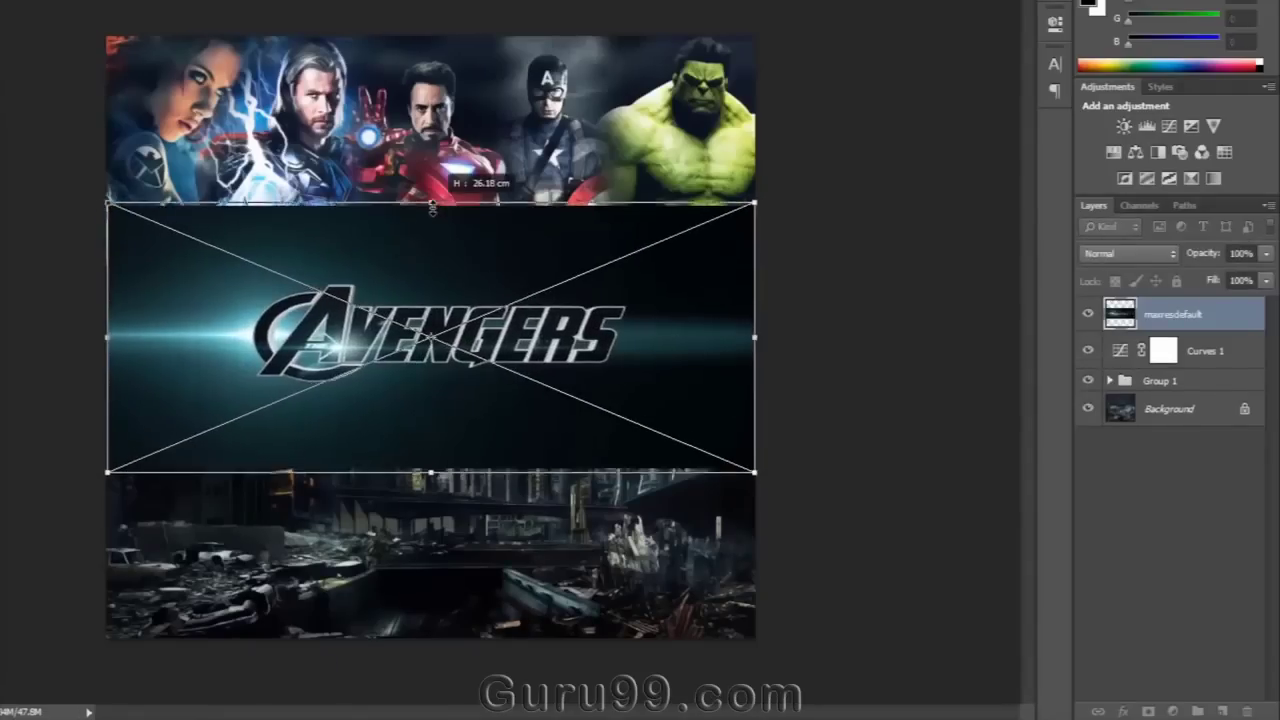
pyautogui.press('Return')
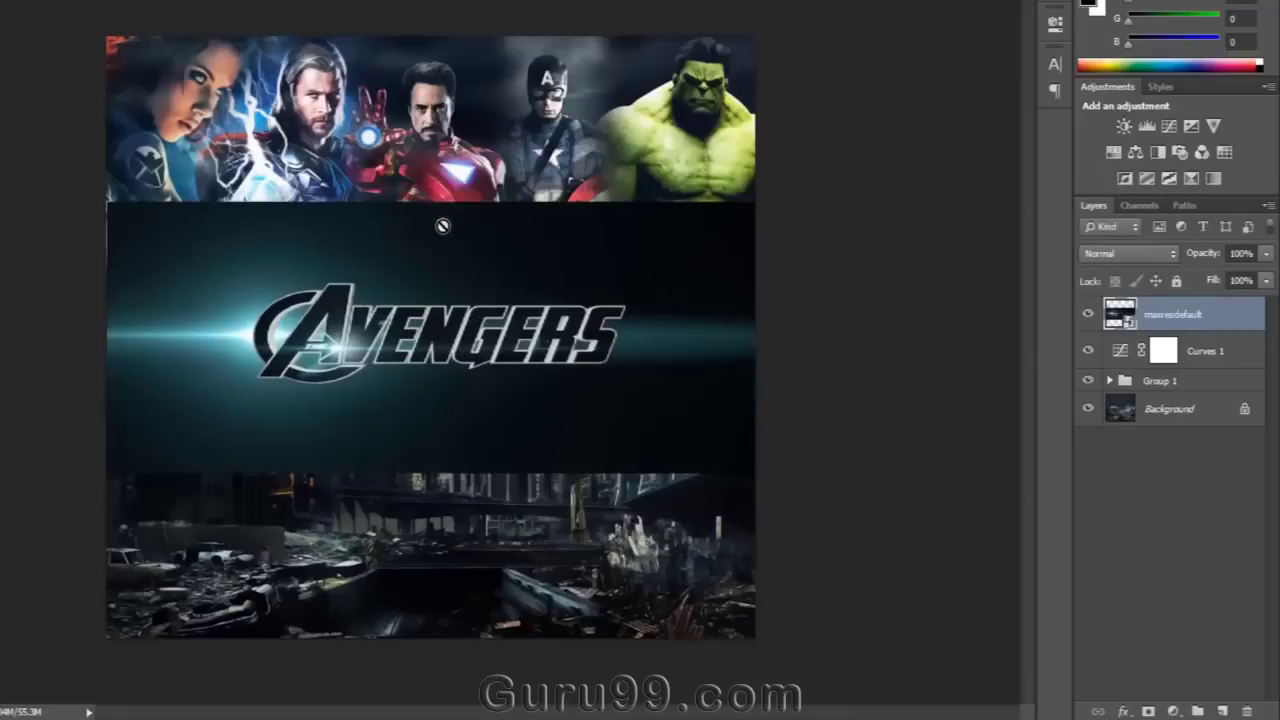
pyautogui.moveTo(441, 258); pyautogui.dragTo(443, 315)
# - Add a layer mask to the maxresdefault layer and paint out the logo image's upper and lower edges
pyautogui.click(1150, 710)
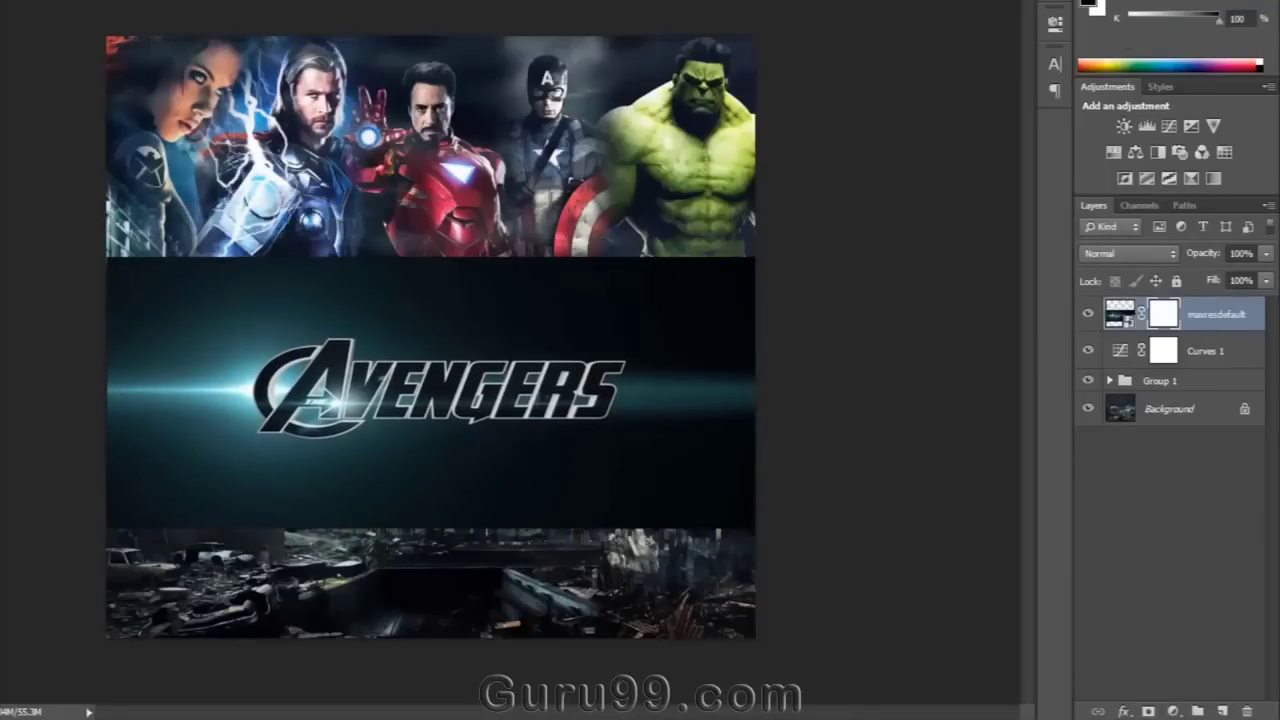
pyautogui.moveTo(780, 280)
pyautogui.mouseDown()
pyautogui.moveTo(635, 289)
pyautogui.moveTo(390, 285)
pyautogui.mouseUp()
pyautogui.moveTo(222, 258)
pyautogui.mouseDown()
pyautogui.moveTo(165, 274)
pyautogui.moveTo(266, 255)
pyautogui.moveTo(863, 314)
pyautogui.moveTo(871, 389)
pyautogui.moveTo(726, 496)
pyautogui.moveTo(646, 523)
pyautogui.moveTo(731, 503)
pyautogui.mouseUp()
pyautogui.moveTo(451, 514); pyautogui.dragTo(457, 523)
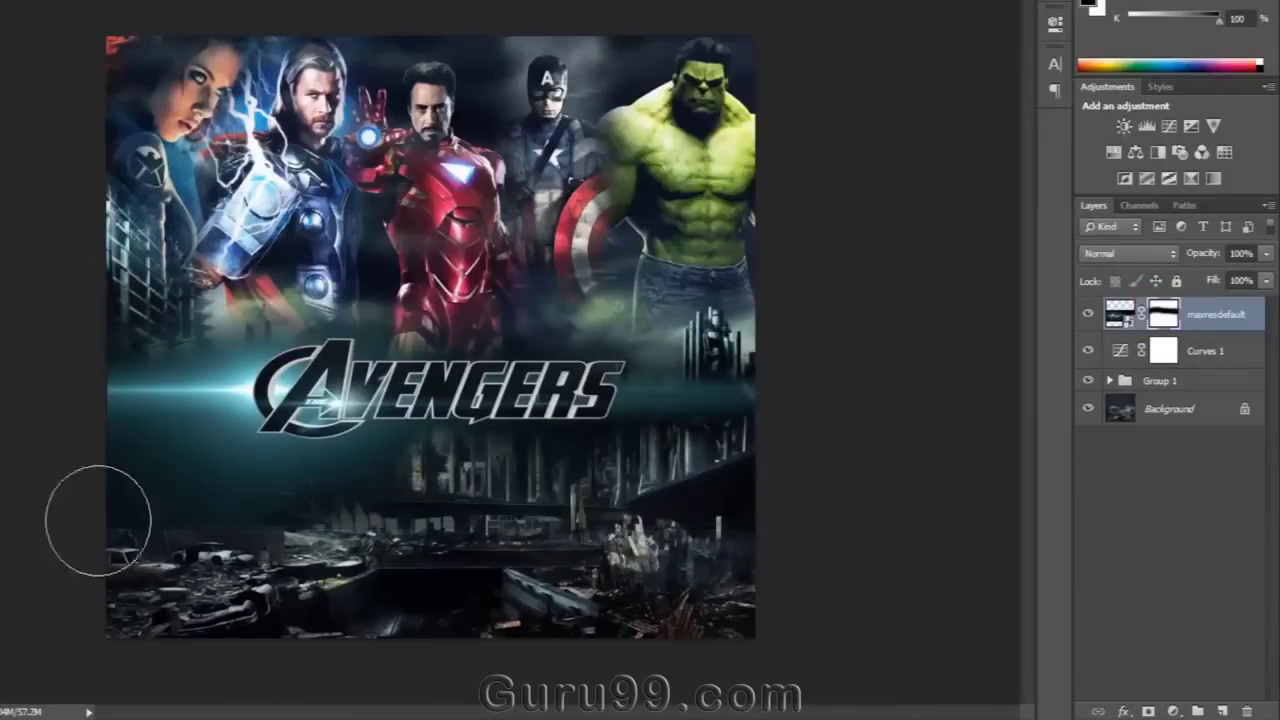
pyautogui.moveTo(87, 504)
pyautogui.mouseDown()
pyautogui.moveTo(156, 548)
pyautogui.moveTo(80, 491)
pyautogui.moveTo(354, 541)
pyautogui.mouseUp()
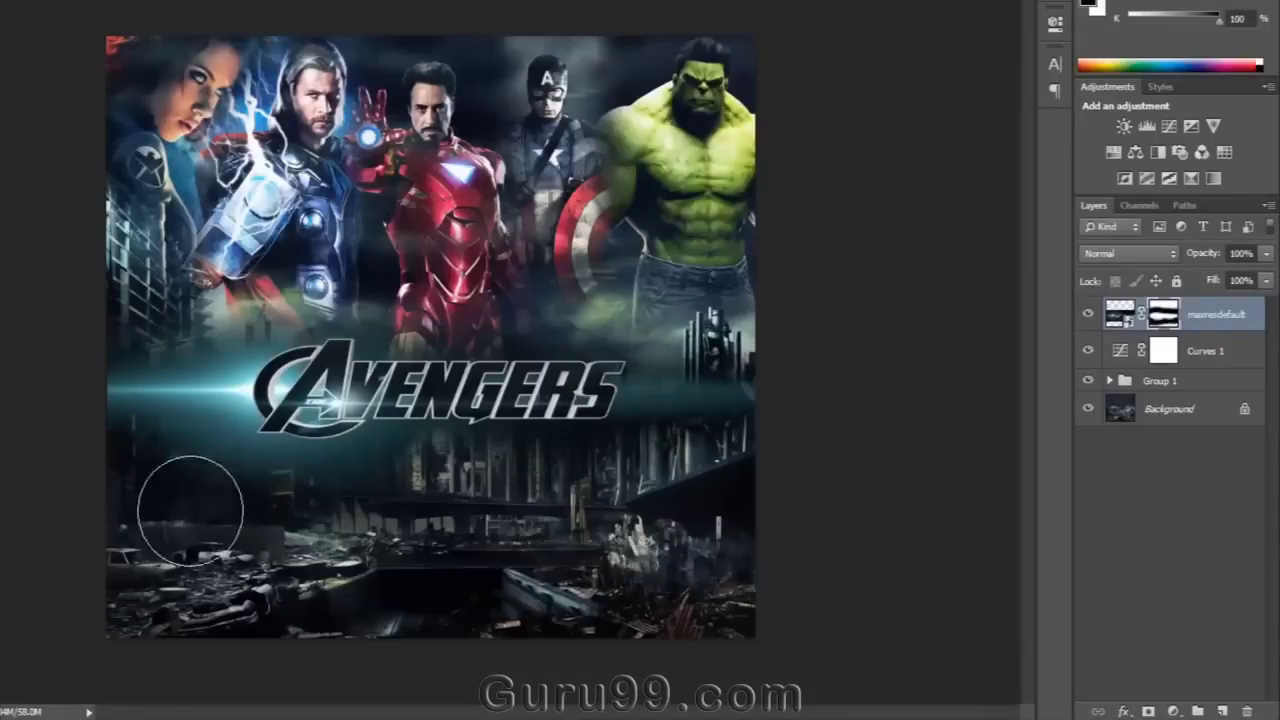
pyautogui.moveTo(177, 509)
pyautogui.mouseDown()
pyautogui.moveTo(510, 515)
pyautogui.moveTo(625, 492)
pyautogui.moveTo(820, 503)
pyautogui.mouseUp()
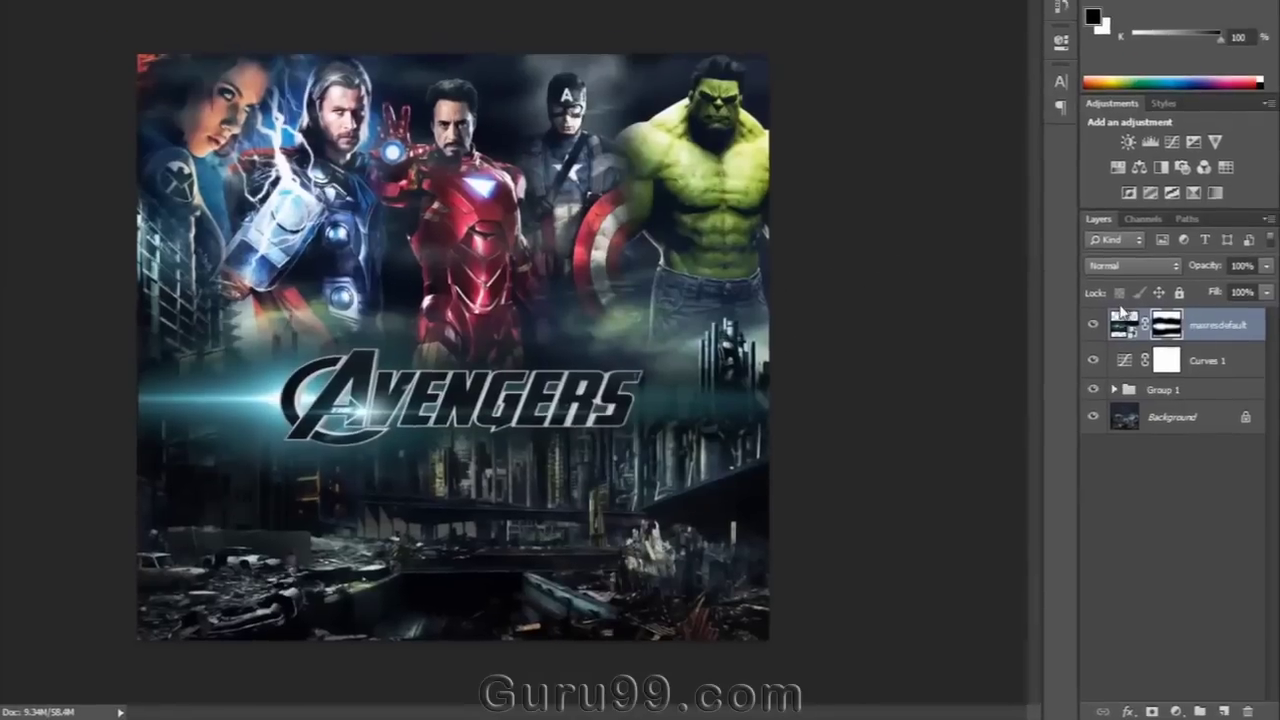
# - Set the maxresdefault layer's blend mode to Linear Dodge (Add) and move the layer beneath Curves 1
pyautogui.click(1129, 253)
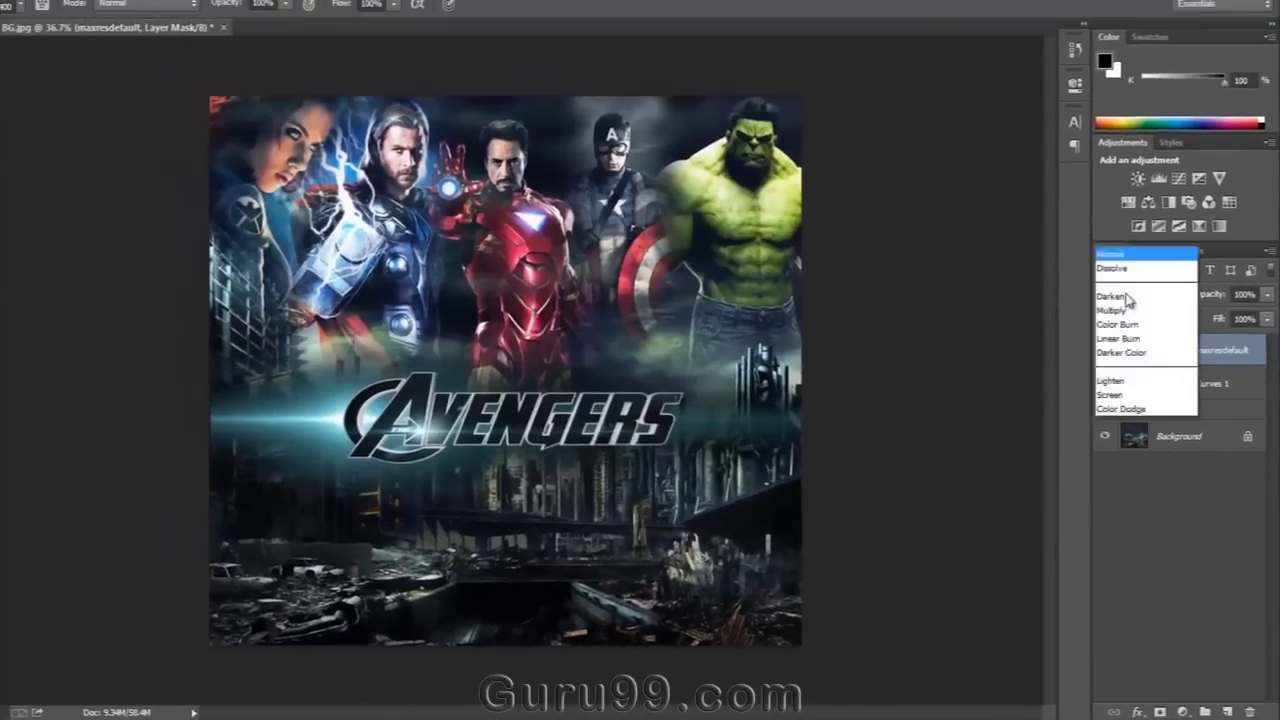
pyautogui.click(1080, 8)
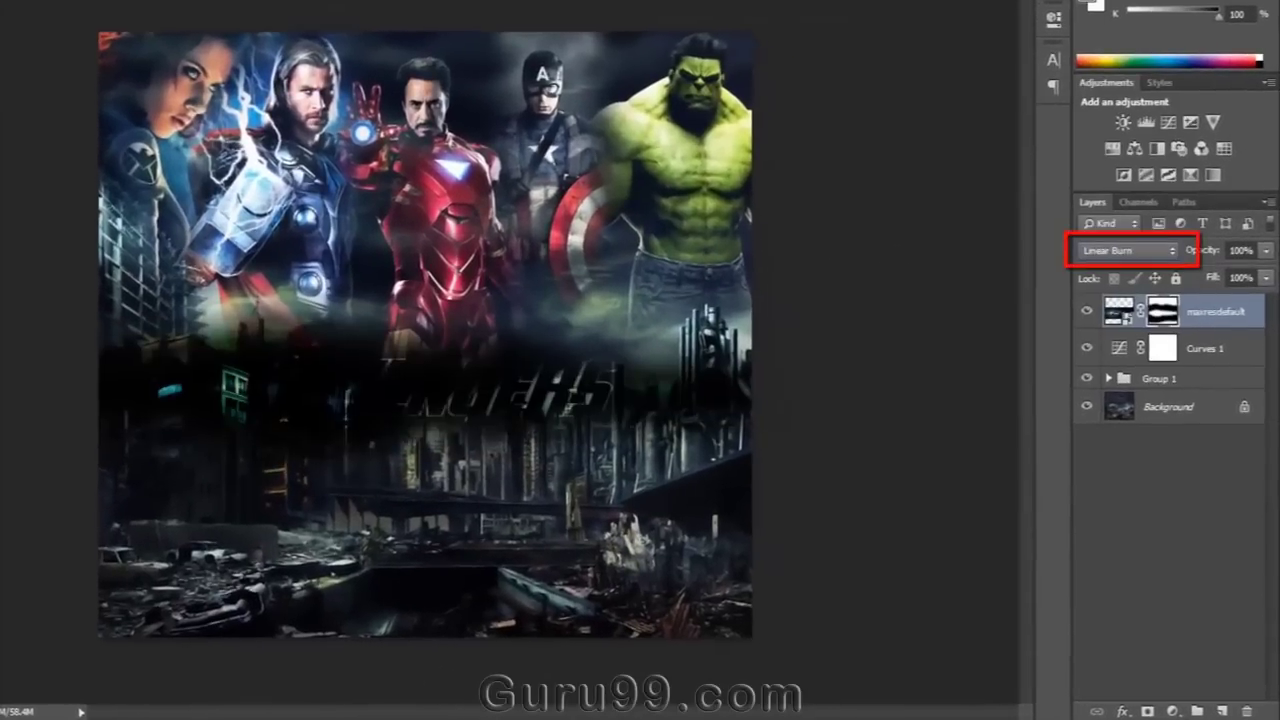
pyautogui.press('Down')
pyautogui.press('Down')
pyautogui.press('Down')
pyautogui.press('Down')
pyautogui.press('Down')
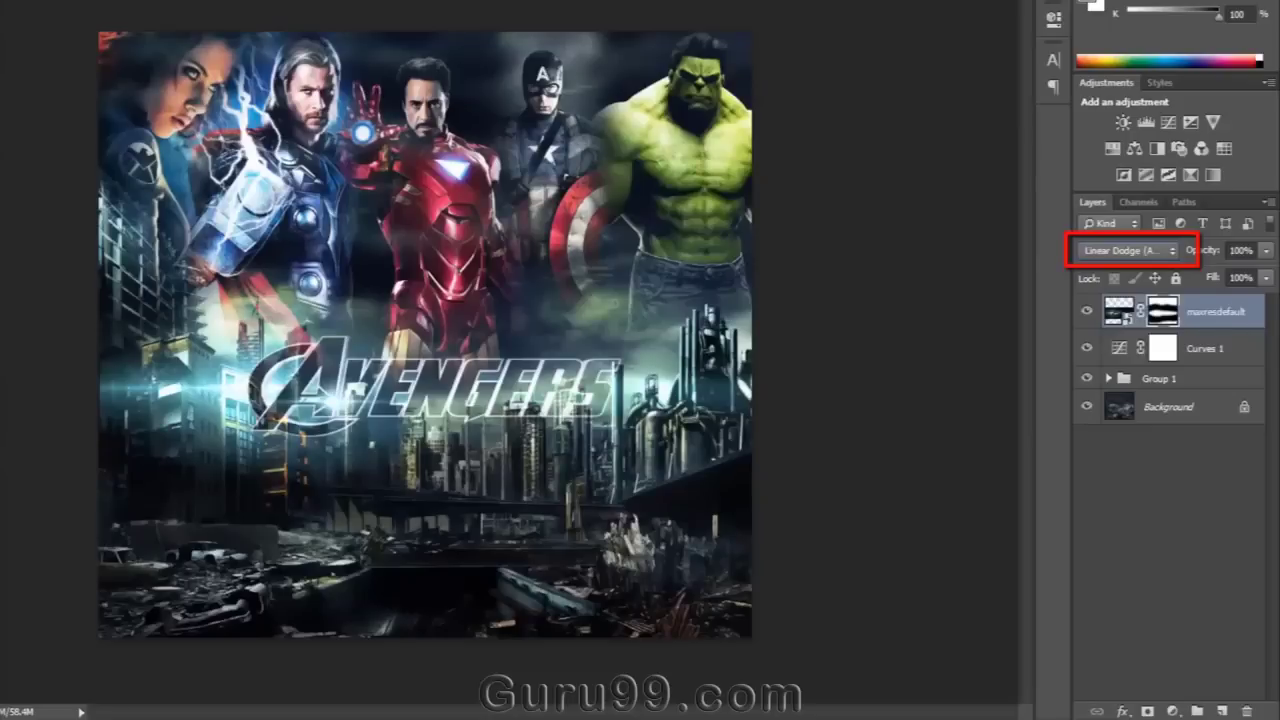
pyautogui.moveTo(1114, 313); pyautogui.dragTo(1115, 360)
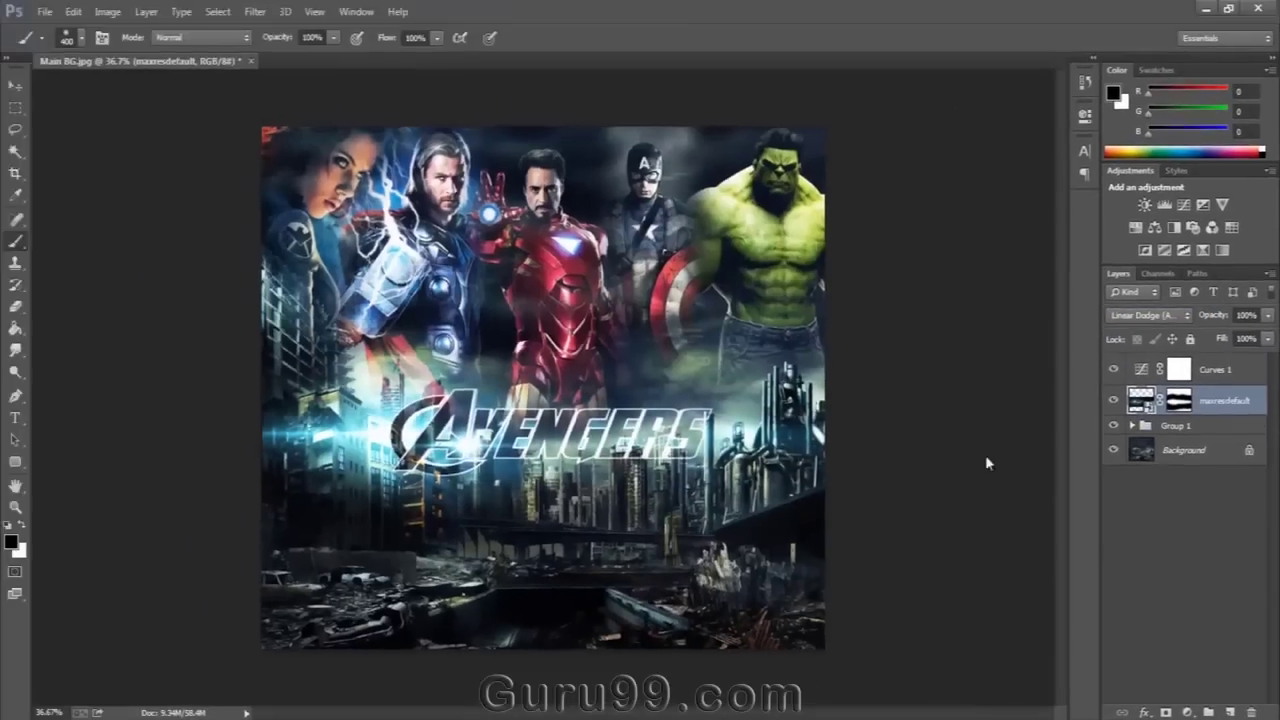
# - Save the composite as a JPEG copy named avengers poster, and open the saved file in the image viewer
pyautogui.hotkey('ctrl', 'shift', 's')
pyautogui.click(227, 274)
pyautogui.click(0, 427)
pyautogui.click(228, 316)
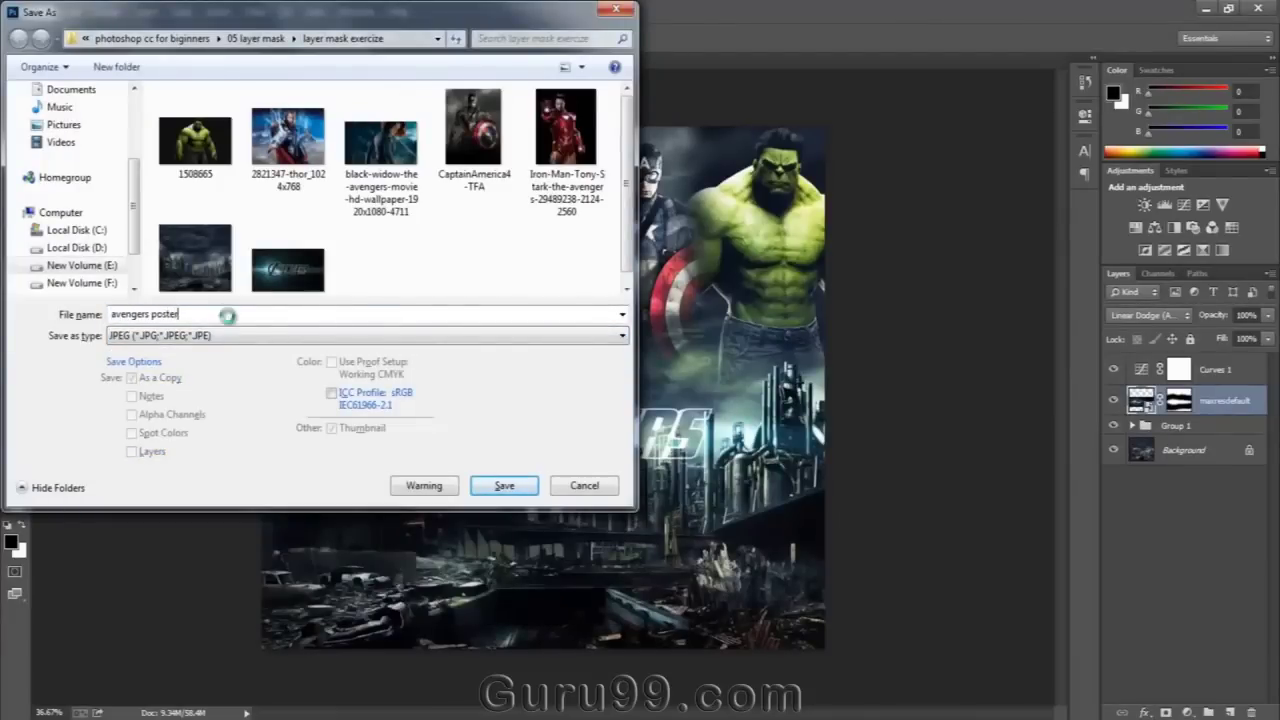
pyautogui.press('Return')
pyautogui.press('Return')
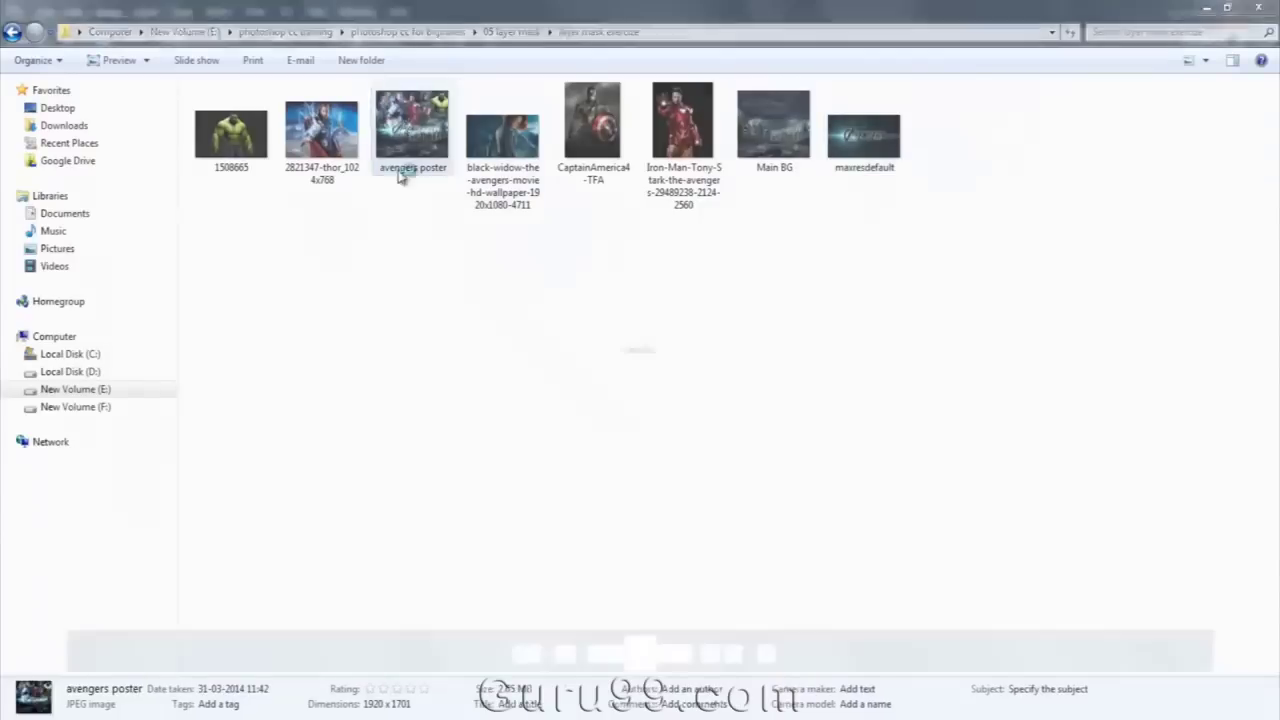
pyautogui.doubleClick(400, 175)
pyautogui.click(628, 688)
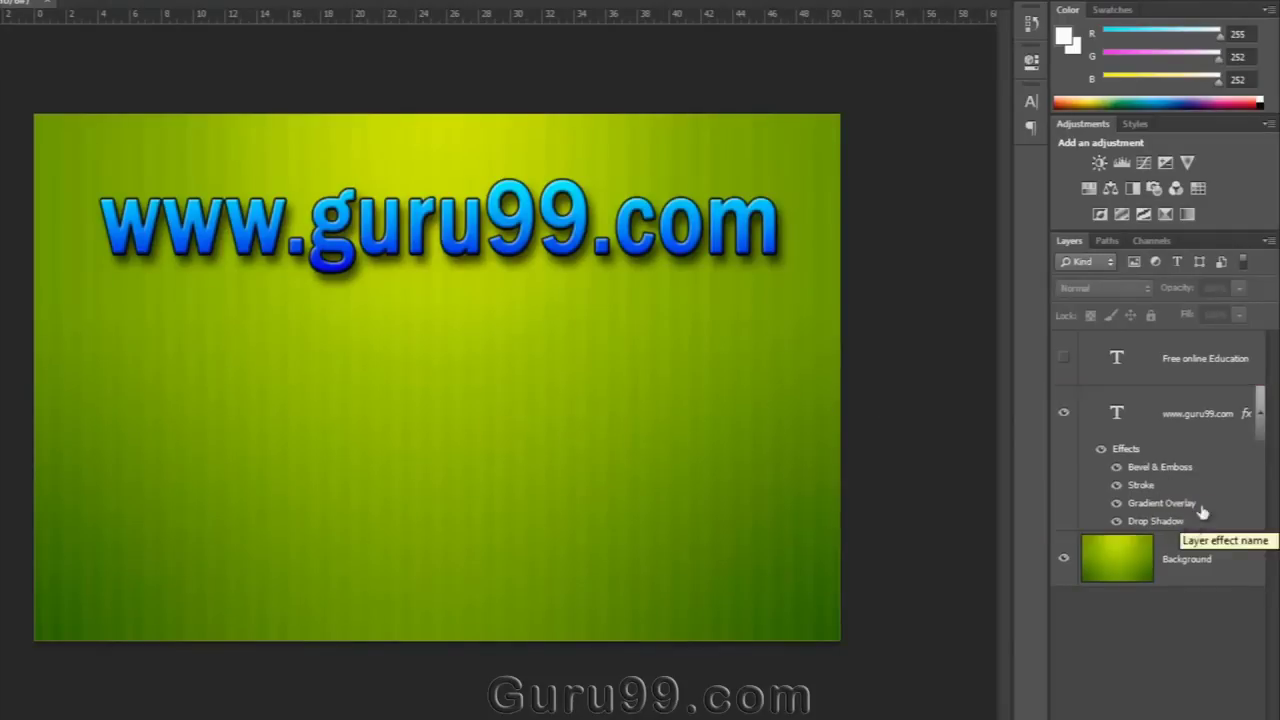
pyautogui.click(1116, 486)
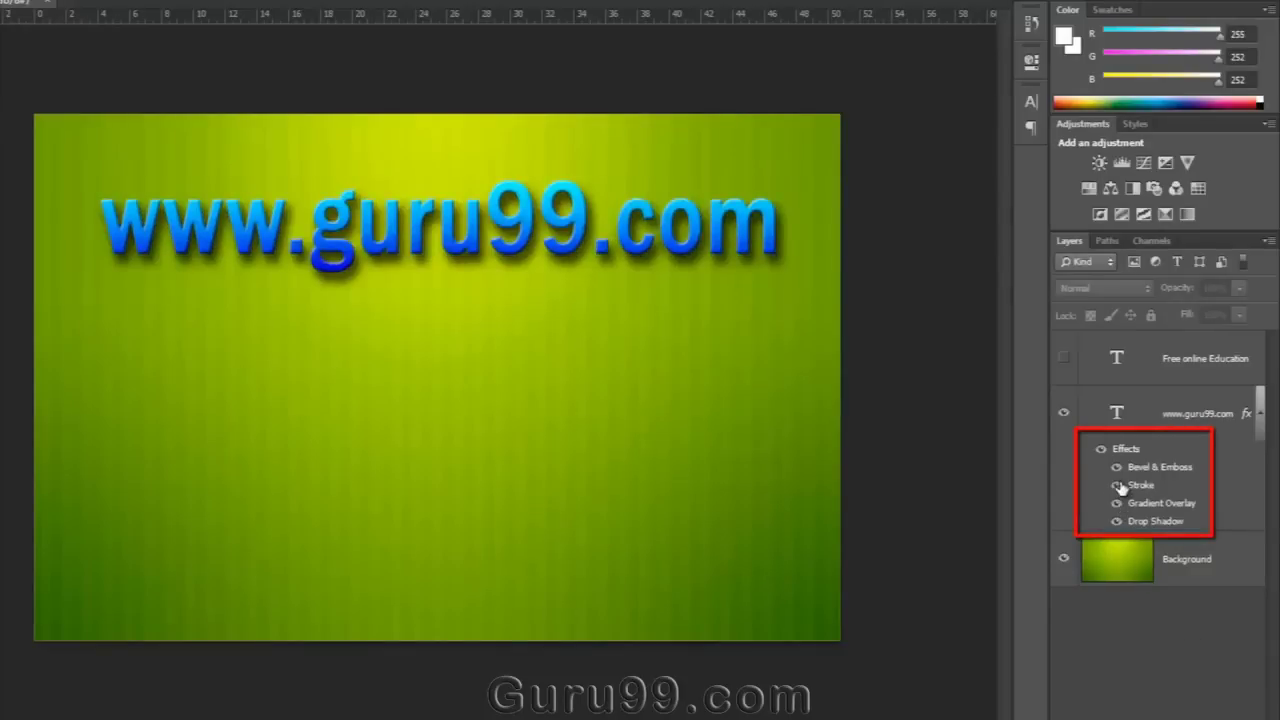
pyautogui.click(1117, 486)
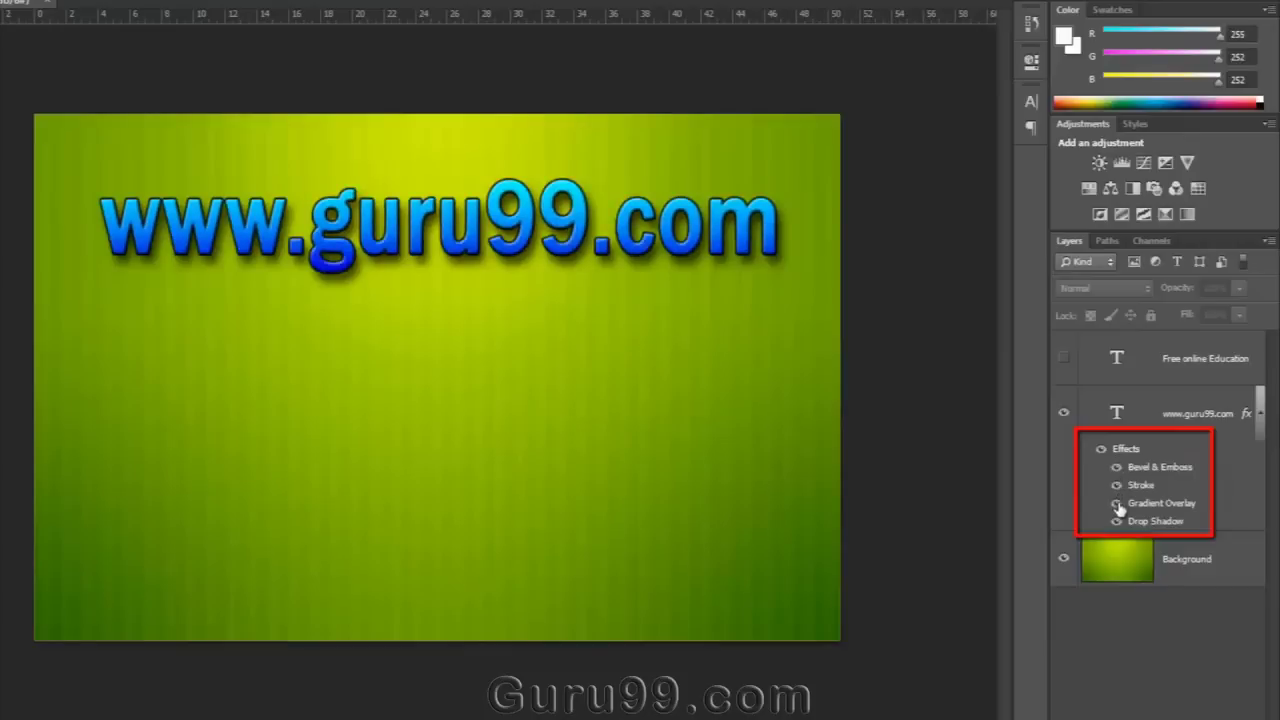
pyautogui.click(1117, 504)
pyautogui.click(1117, 504)
pyautogui.click(1117, 521)
pyautogui.click(1117, 485)
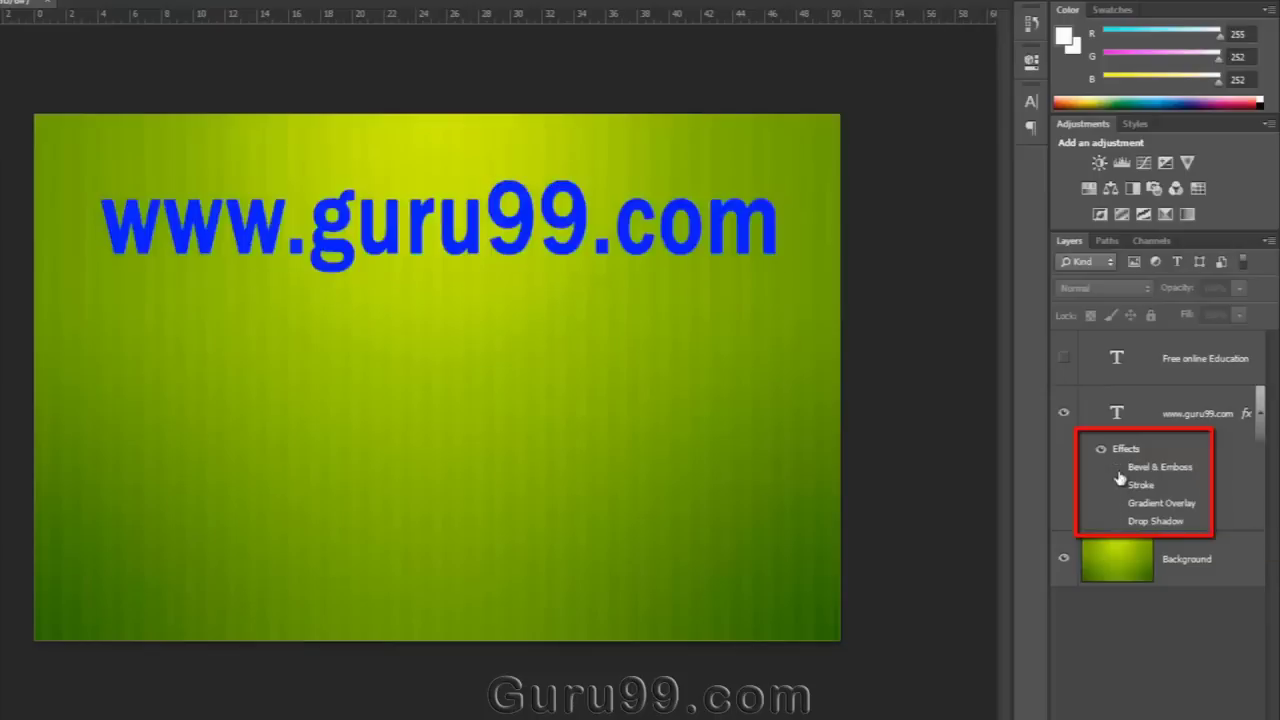
pyautogui.click(1117, 485)
pyautogui.click(1117, 521)
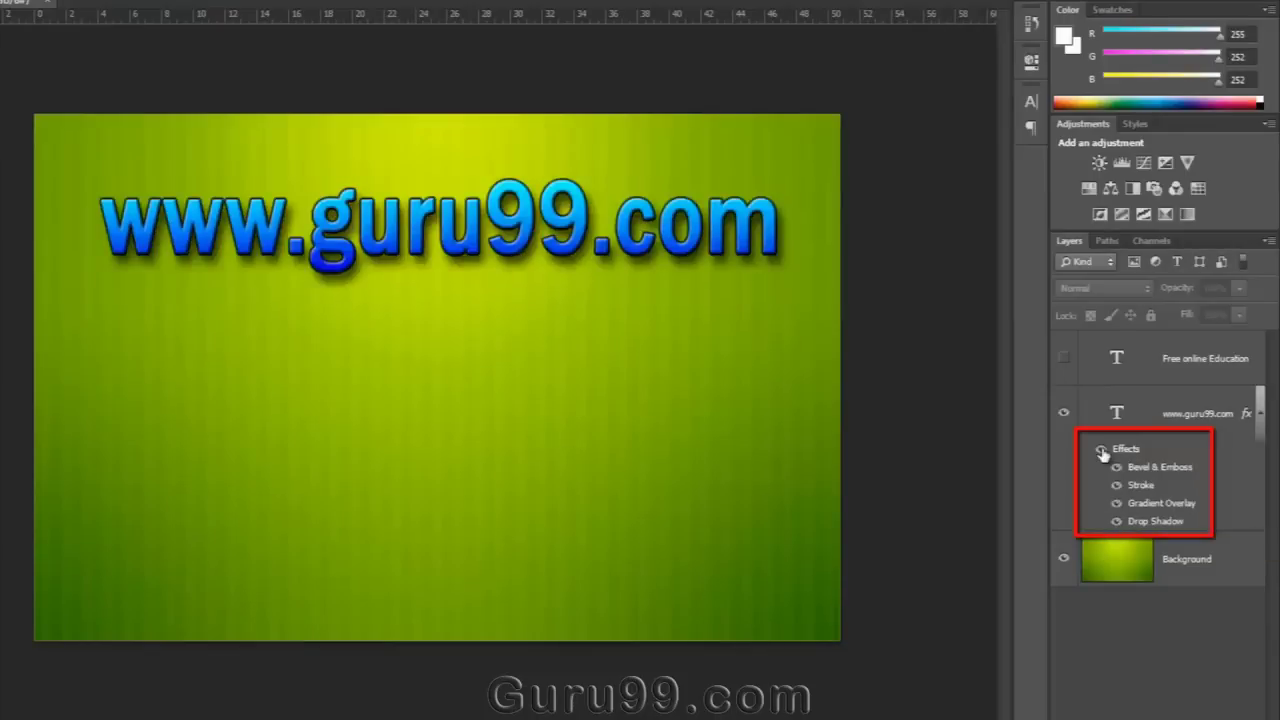
pyautogui.click(1101, 451)
pyautogui.click(1101, 451)
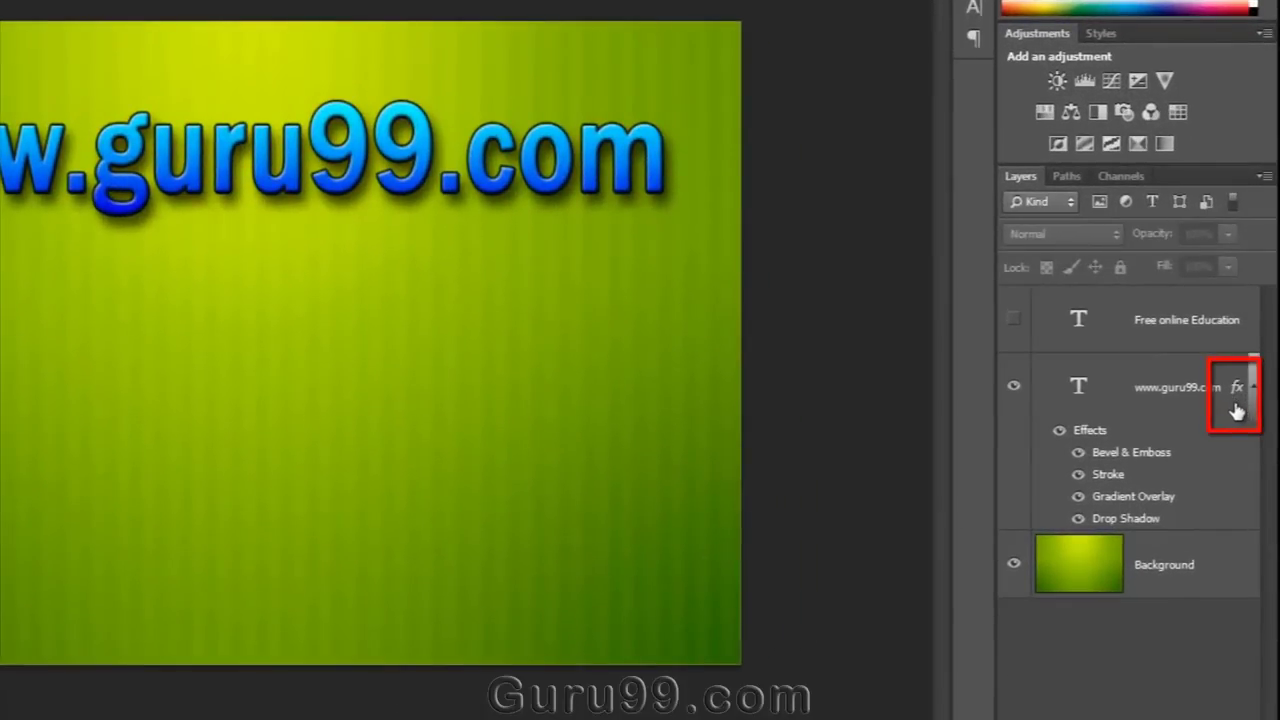
pyautogui.click(1140, 396)
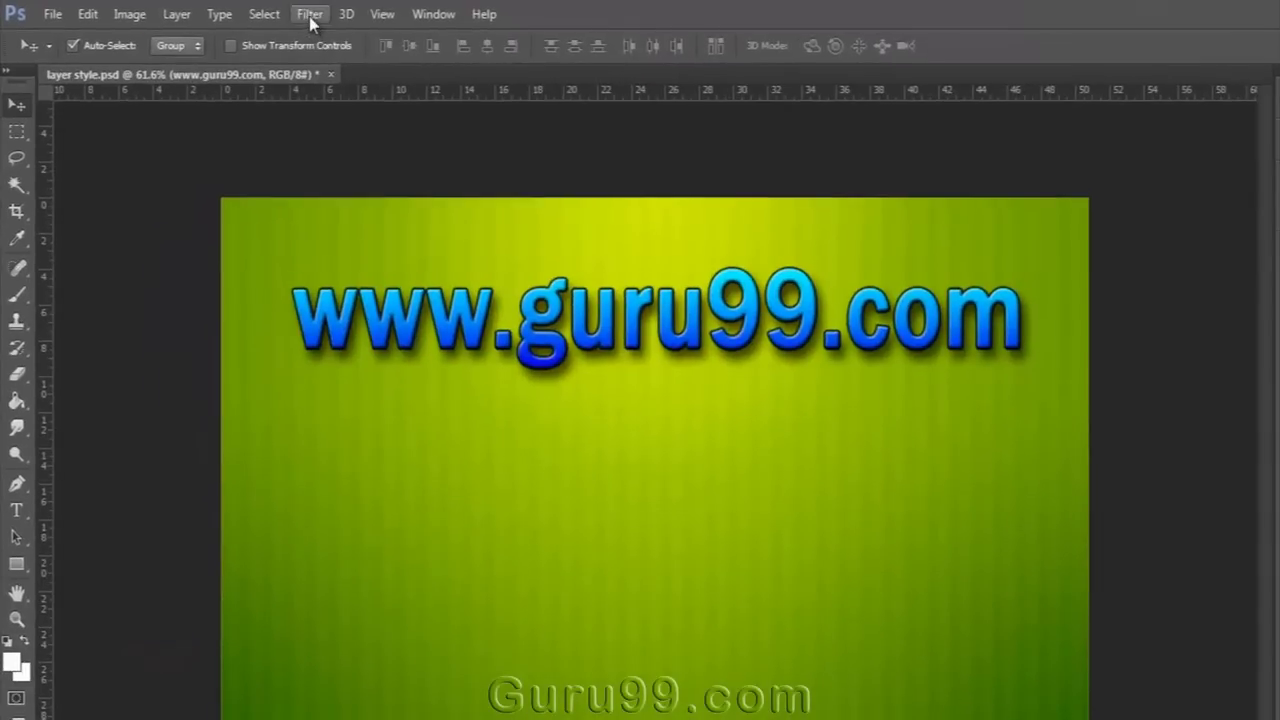
pyautogui.click(309, 15)
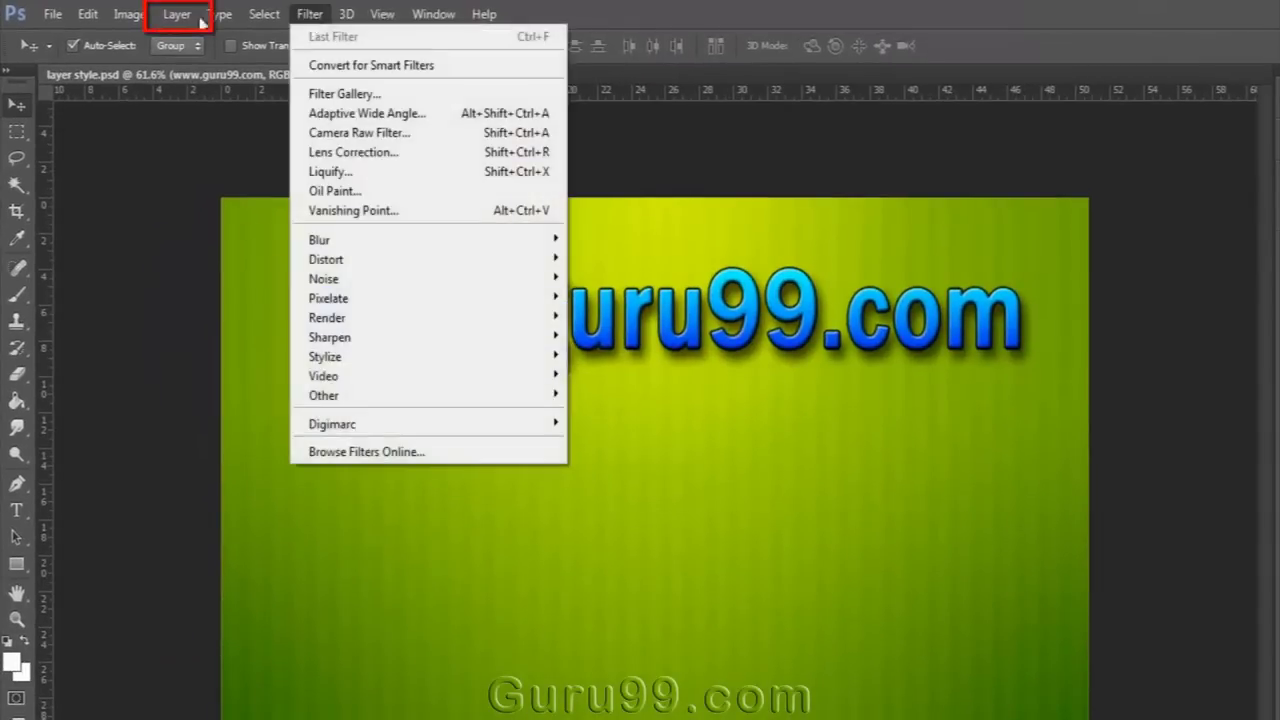
pyautogui.moveTo(159, 17)
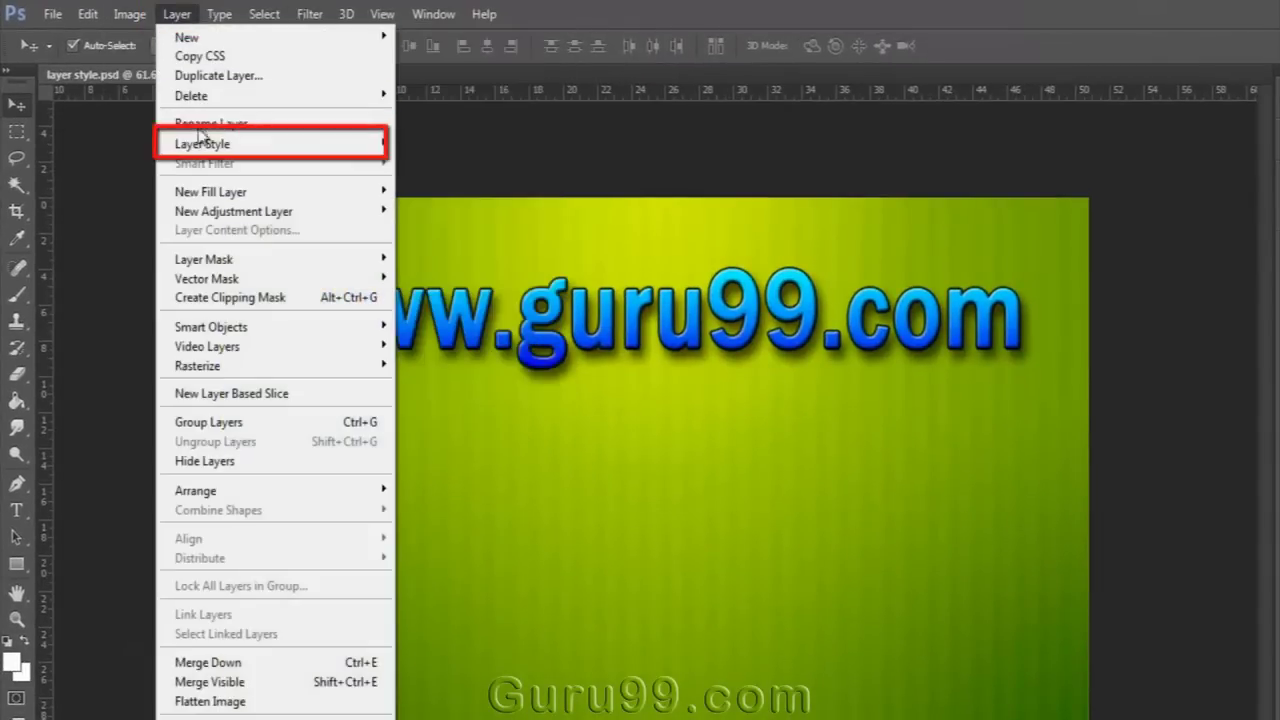
pyautogui.moveTo(200, 144)
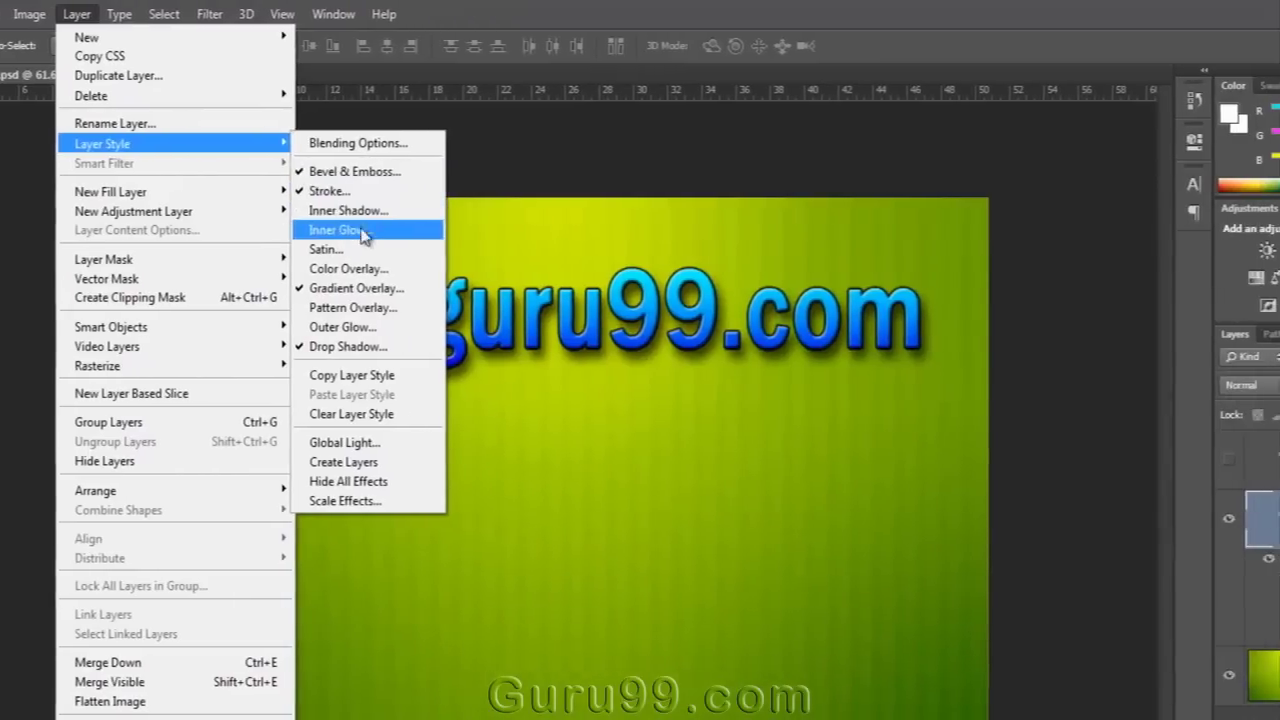
pyautogui.click(441, 230)
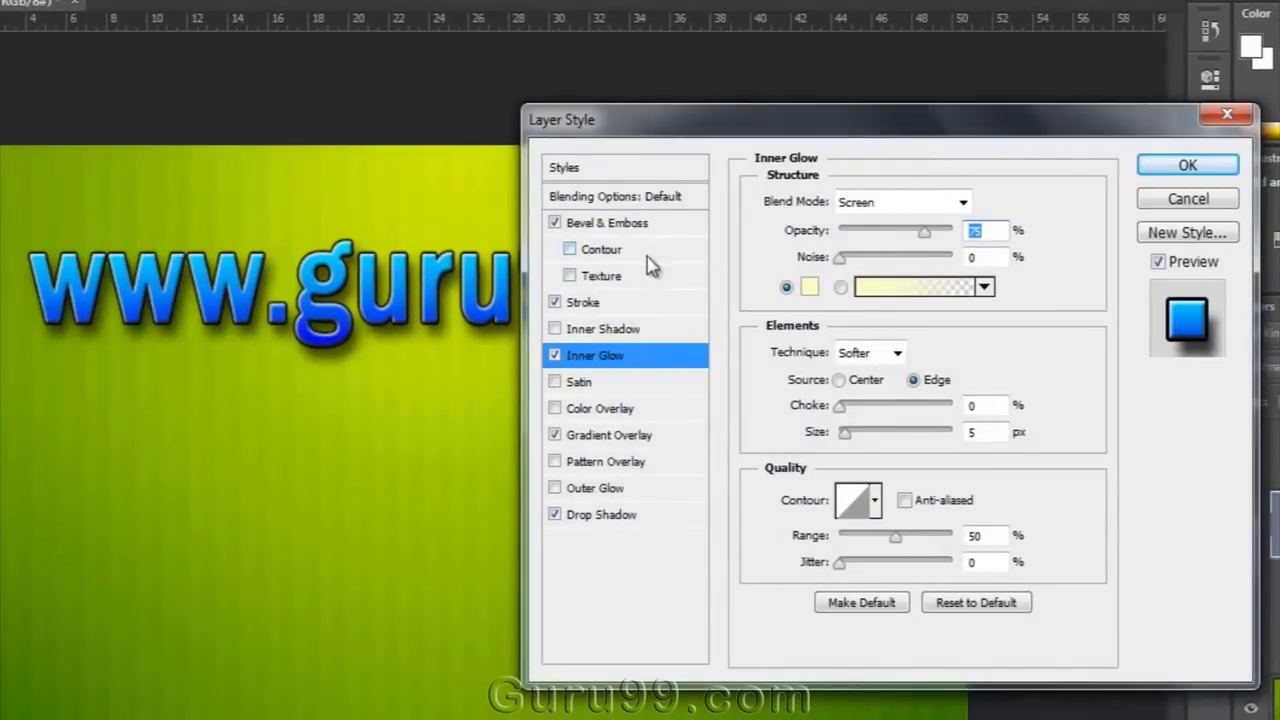
pyautogui.click(618, 224)
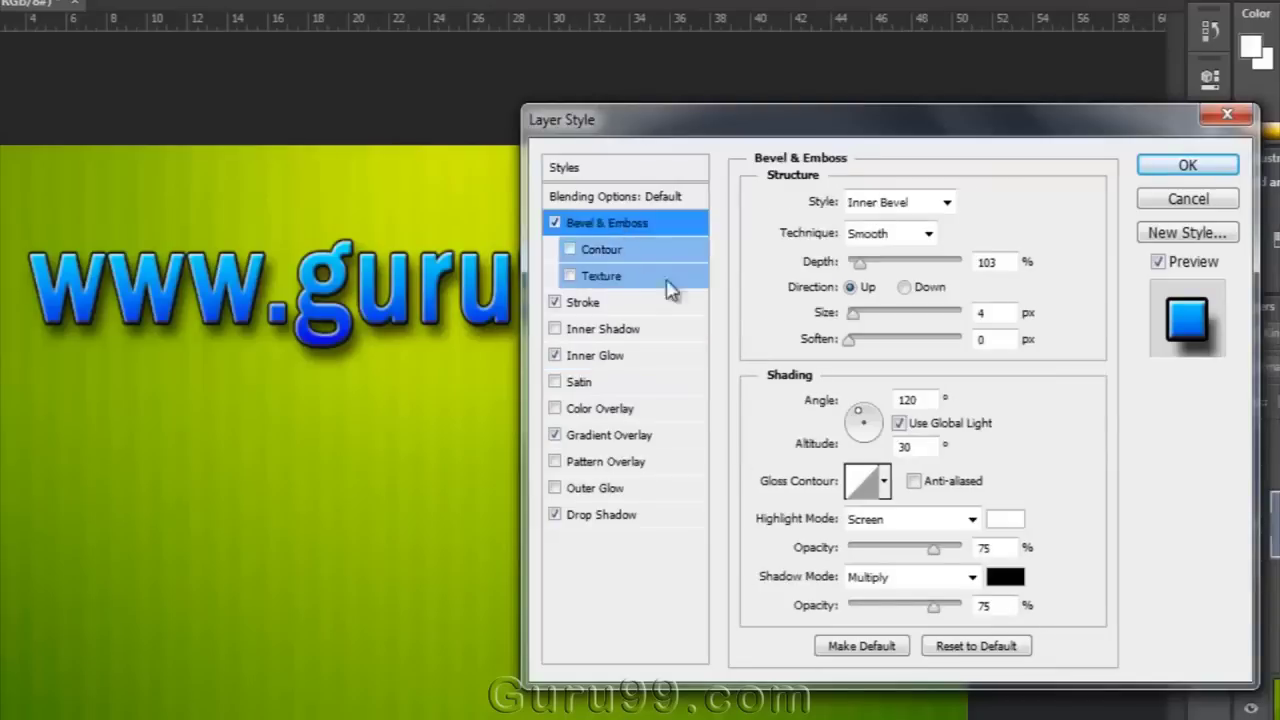
pyautogui.moveTo(862, 268); pyautogui.dragTo(873, 447)
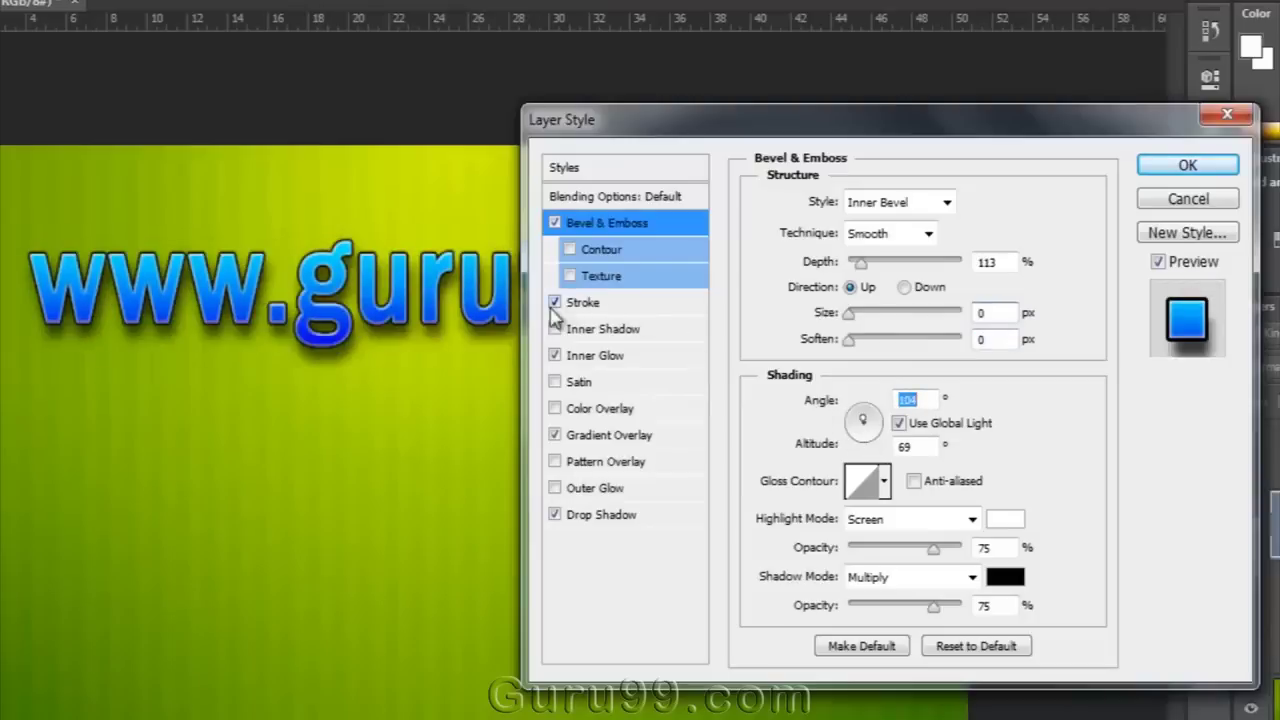
# - Review the Stroke, Inner Glow, Gradient Overlay and Drop Shadow settings, toggle some effects for comparison, and discard the layer style changes
pyautogui.click(586, 314)
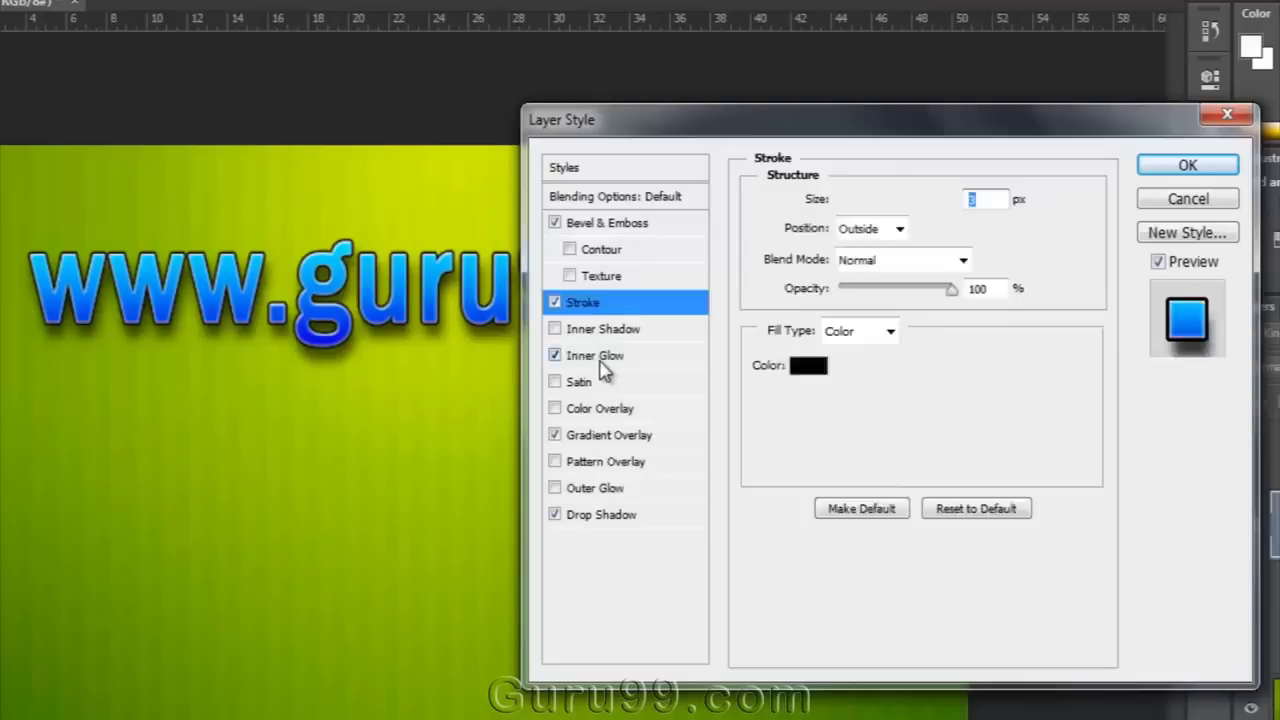
pyautogui.click(601, 362)
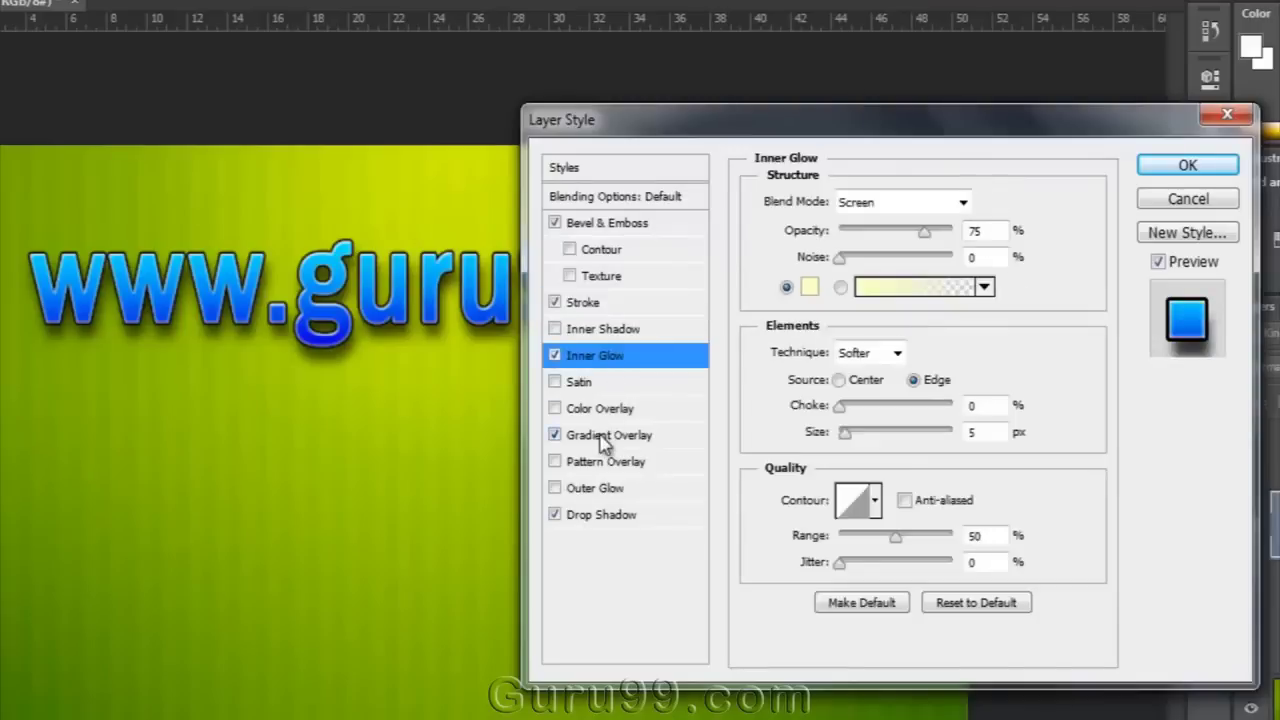
pyautogui.click(556, 355)
pyautogui.click(597, 441)
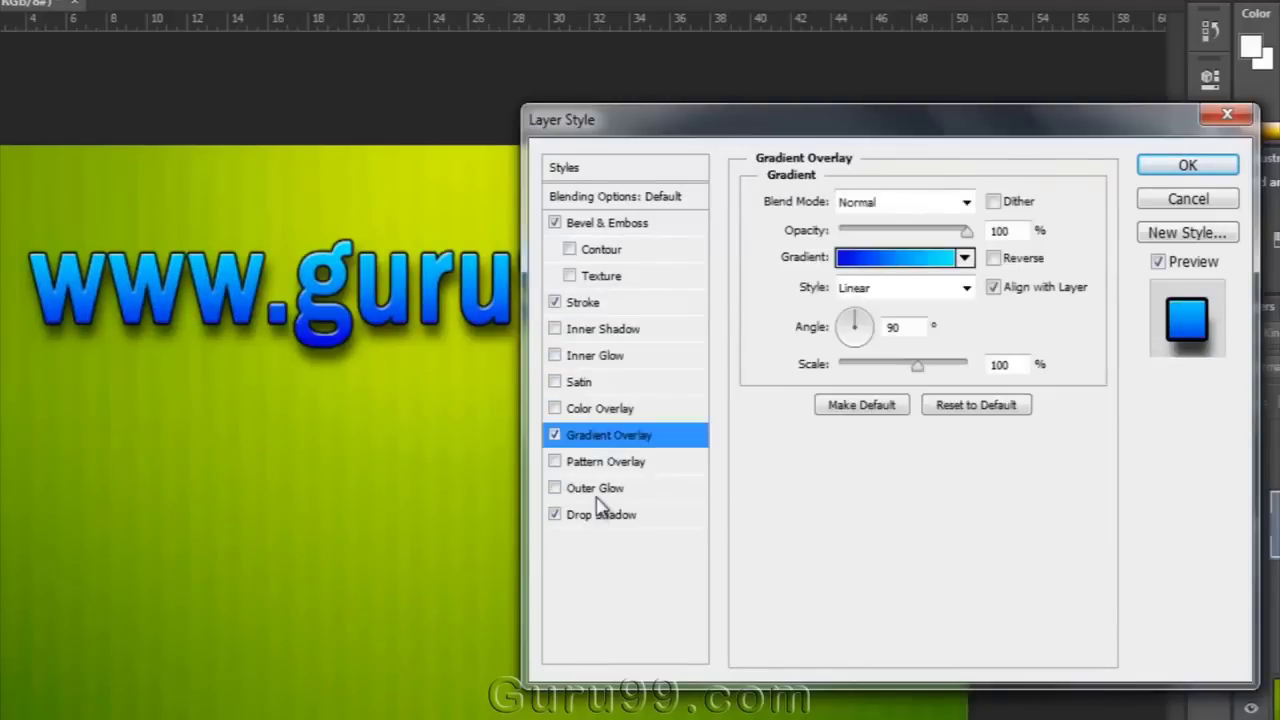
pyautogui.click(605, 530)
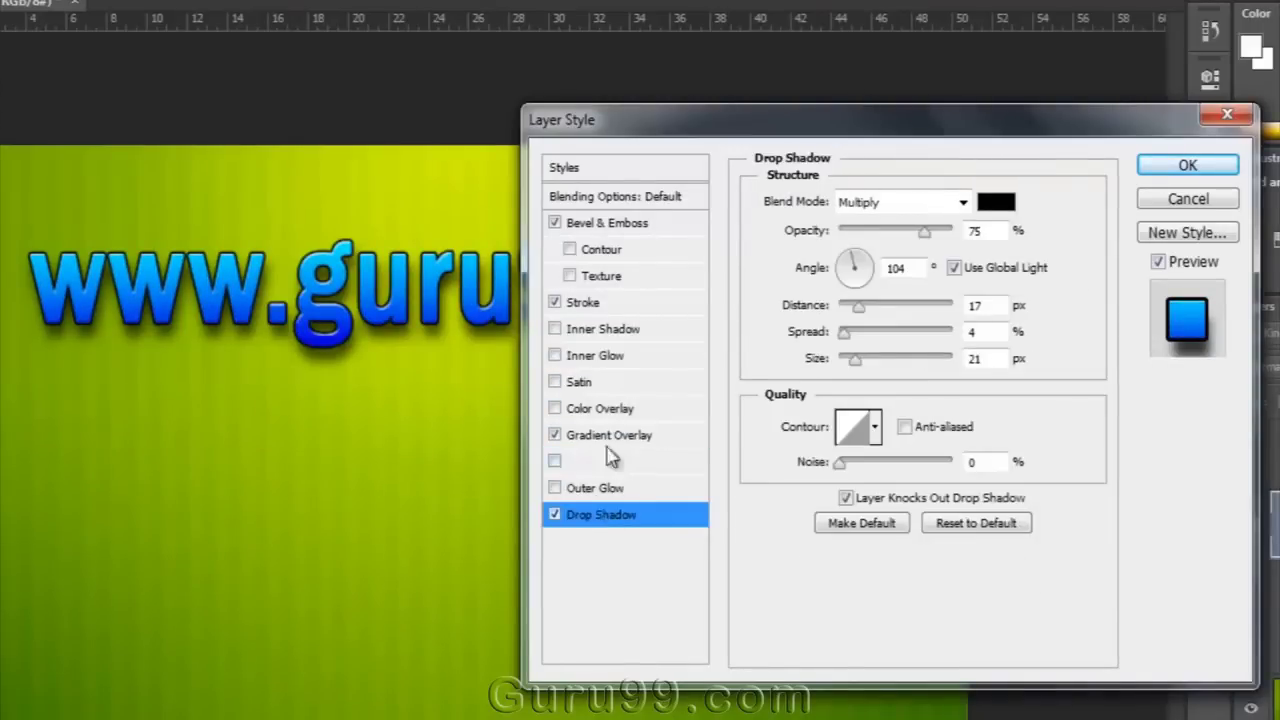
pyautogui.click(555, 461)
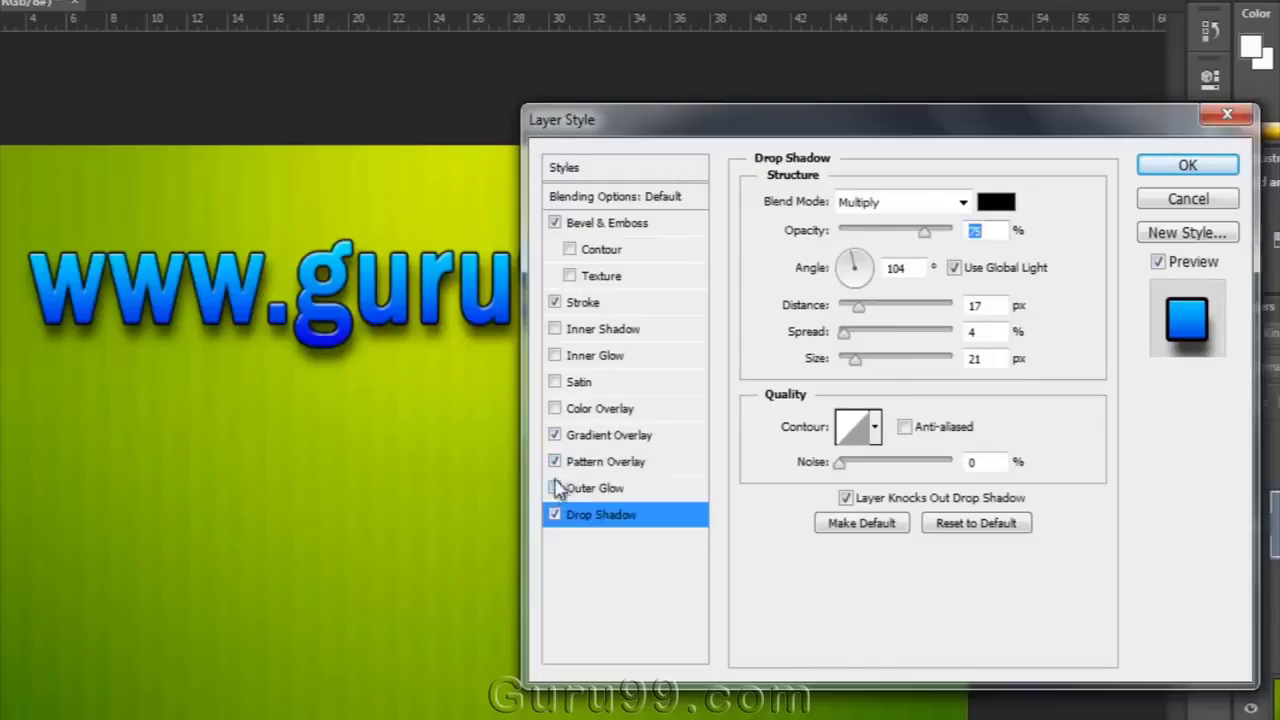
pyautogui.click(555, 461)
pyautogui.click(556, 383)
pyautogui.click(1208, 200)
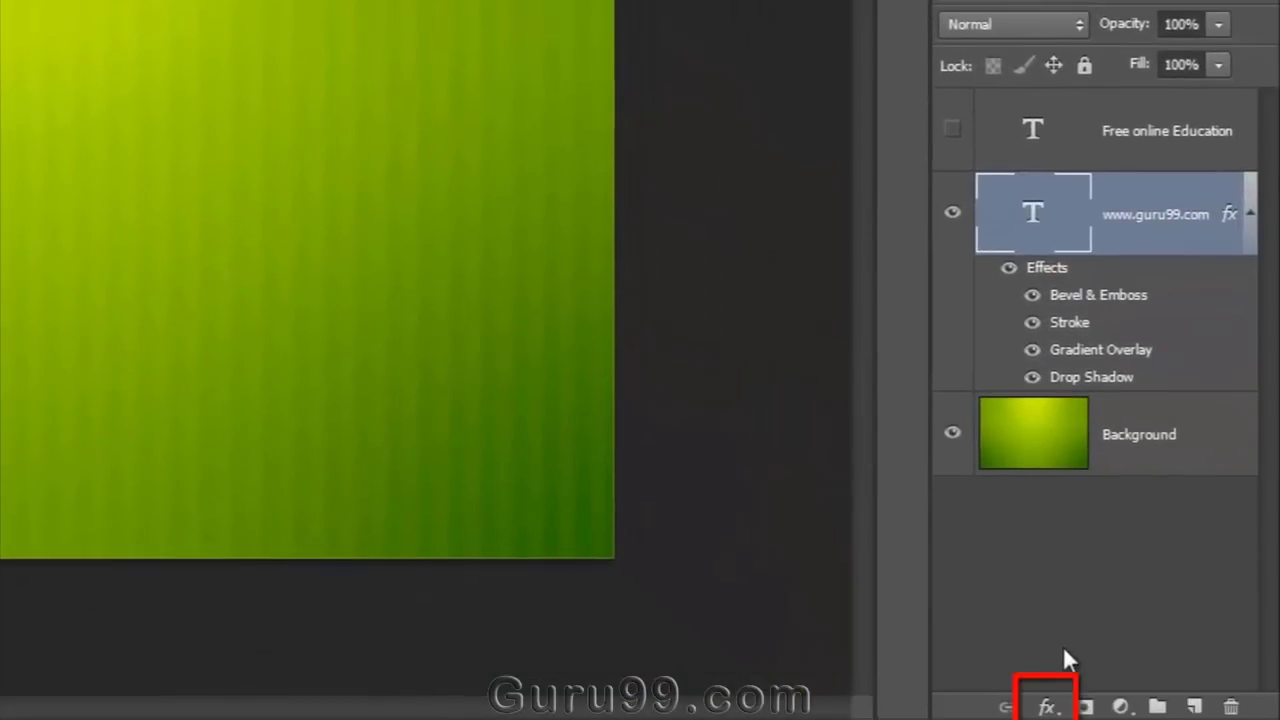
pyautogui.click(1048, 707)
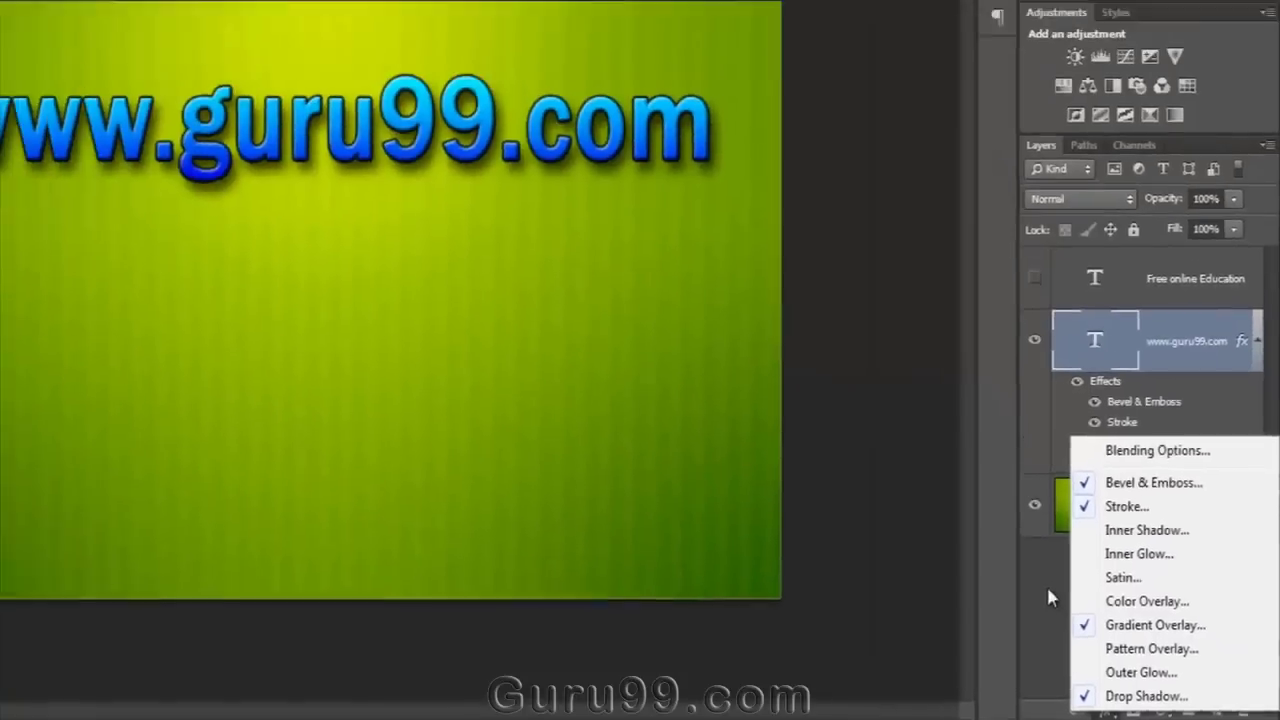
pyautogui.click(963, 578)
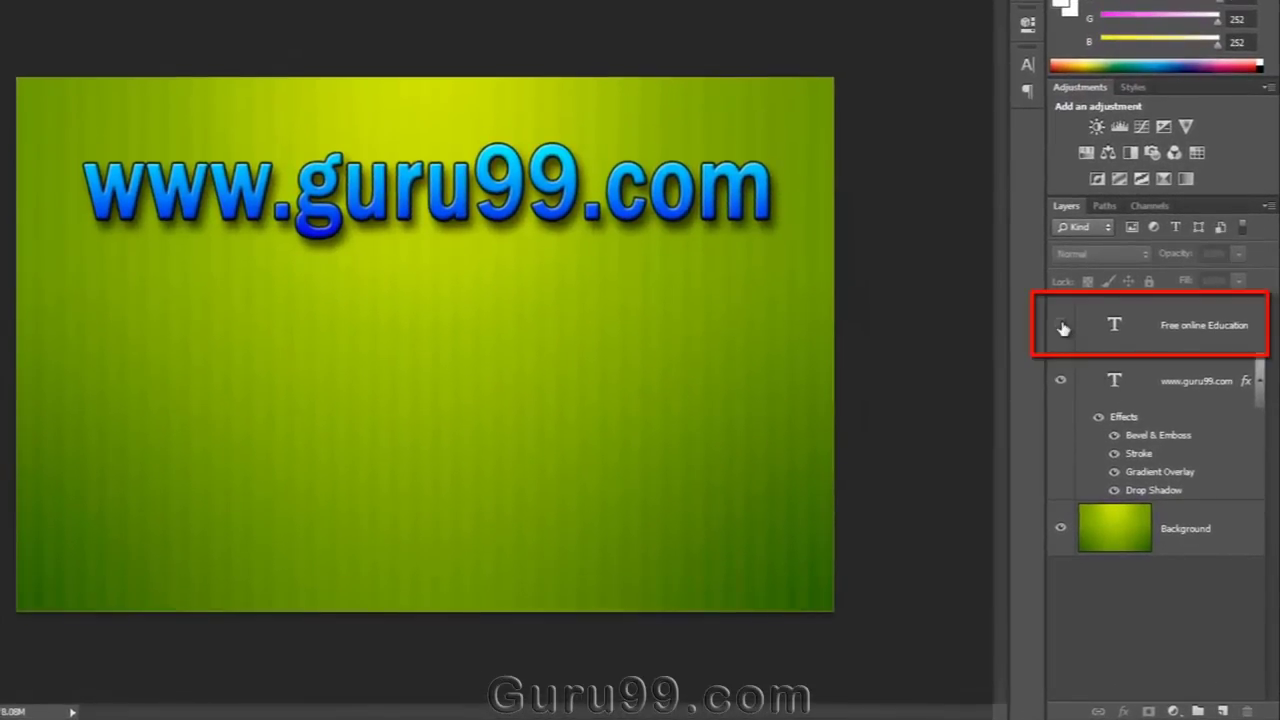
pyautogui.click(1060, 327)
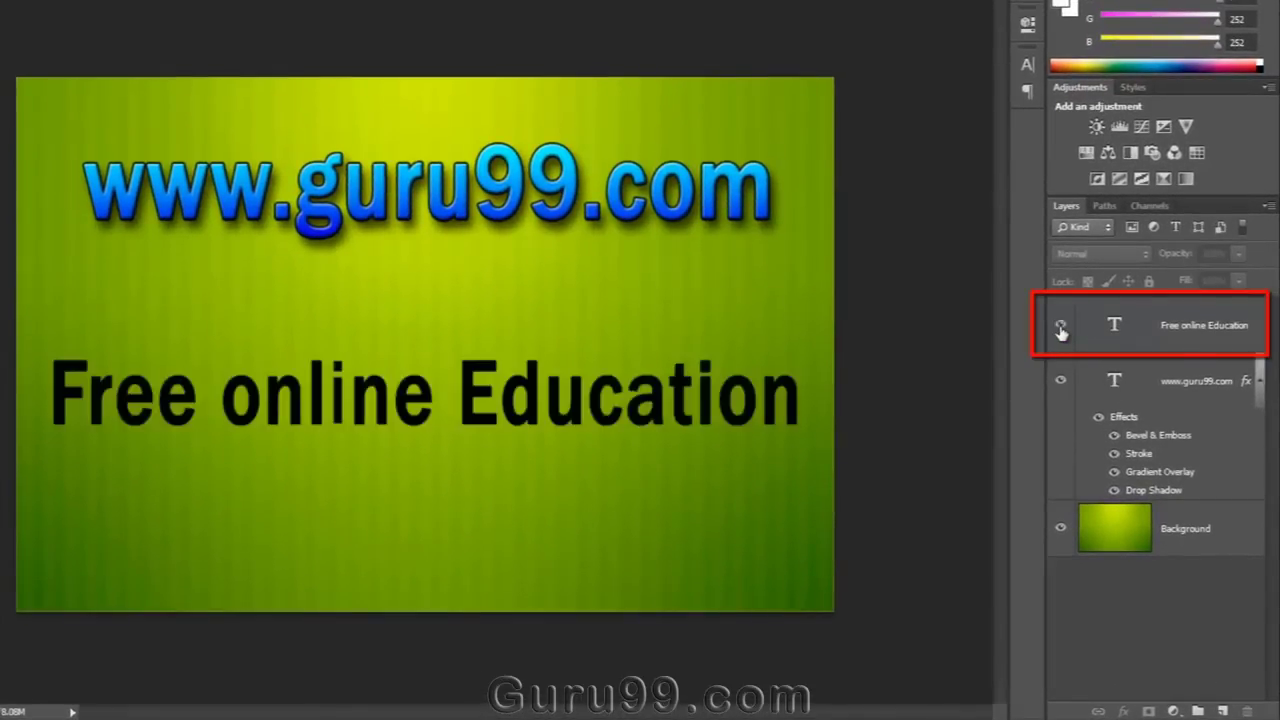
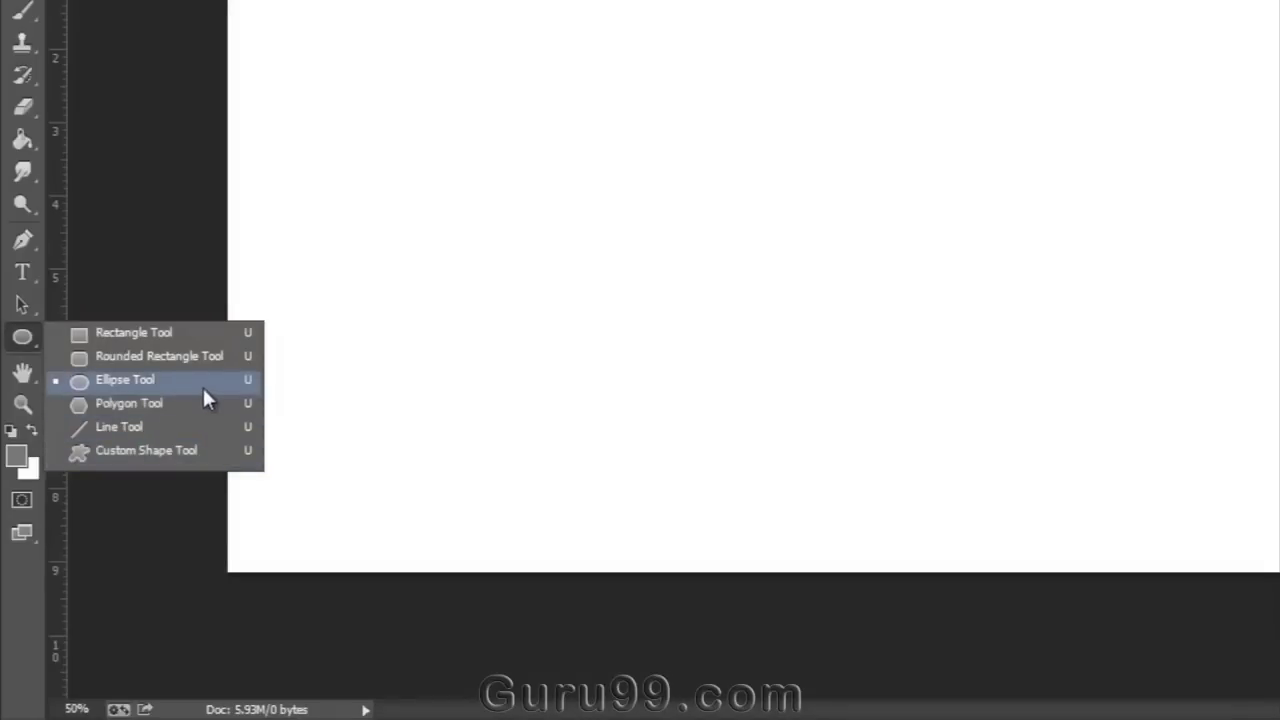
# - Set up the Ellipse tool in Shape mode with an orange fill, and check the stroke colour and line style options
pyautogui.click(203, 388)
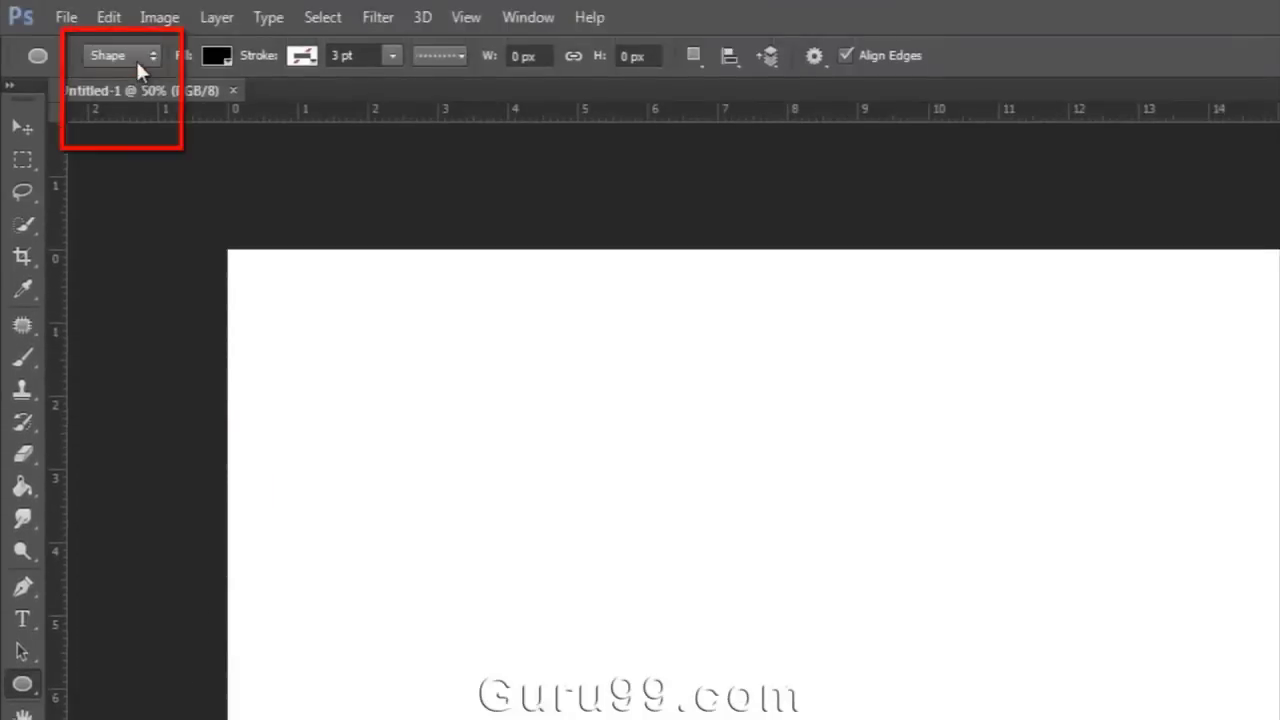
pyautogui.click(135, 58)
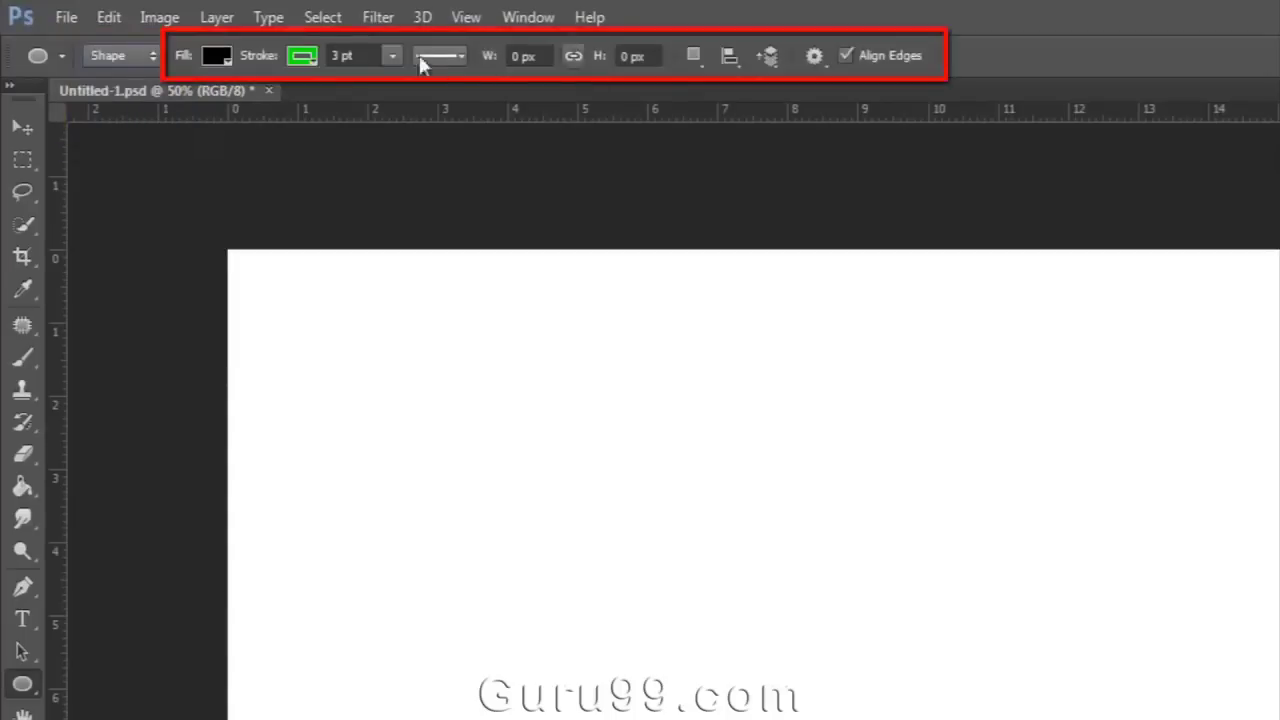
pyautogui.click(218, 58)
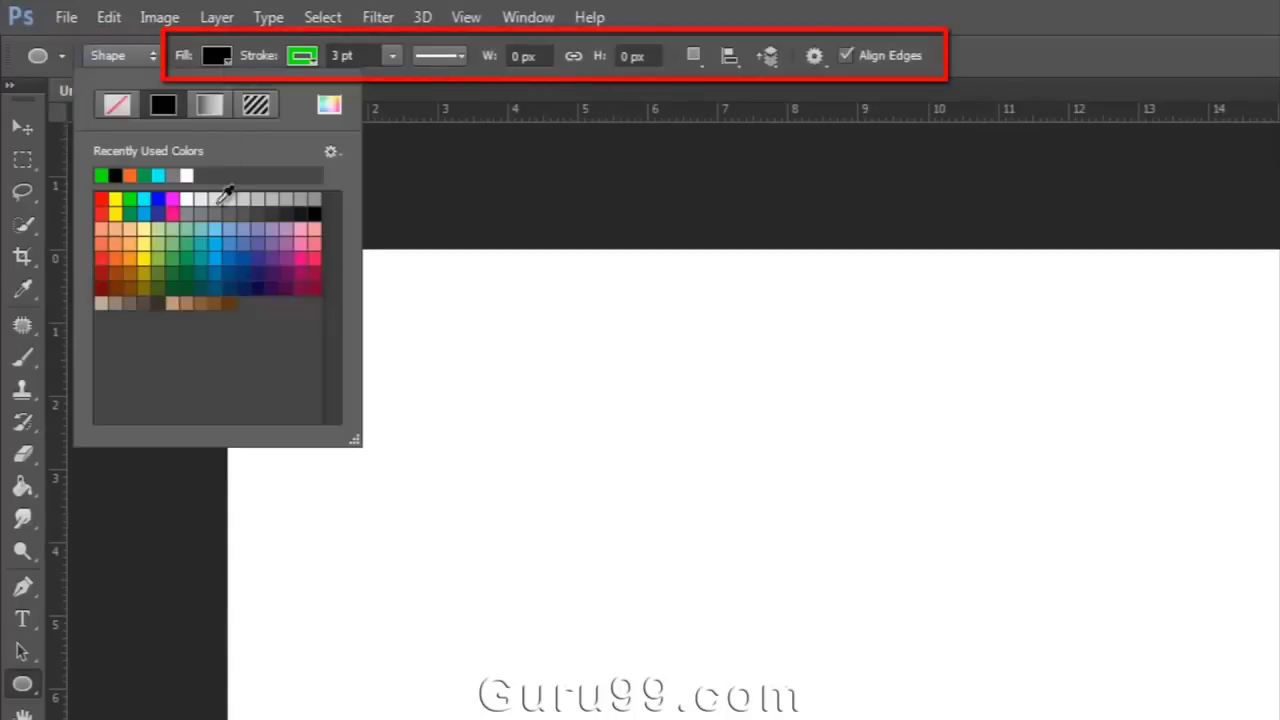
pyautogui.click(129, 250)
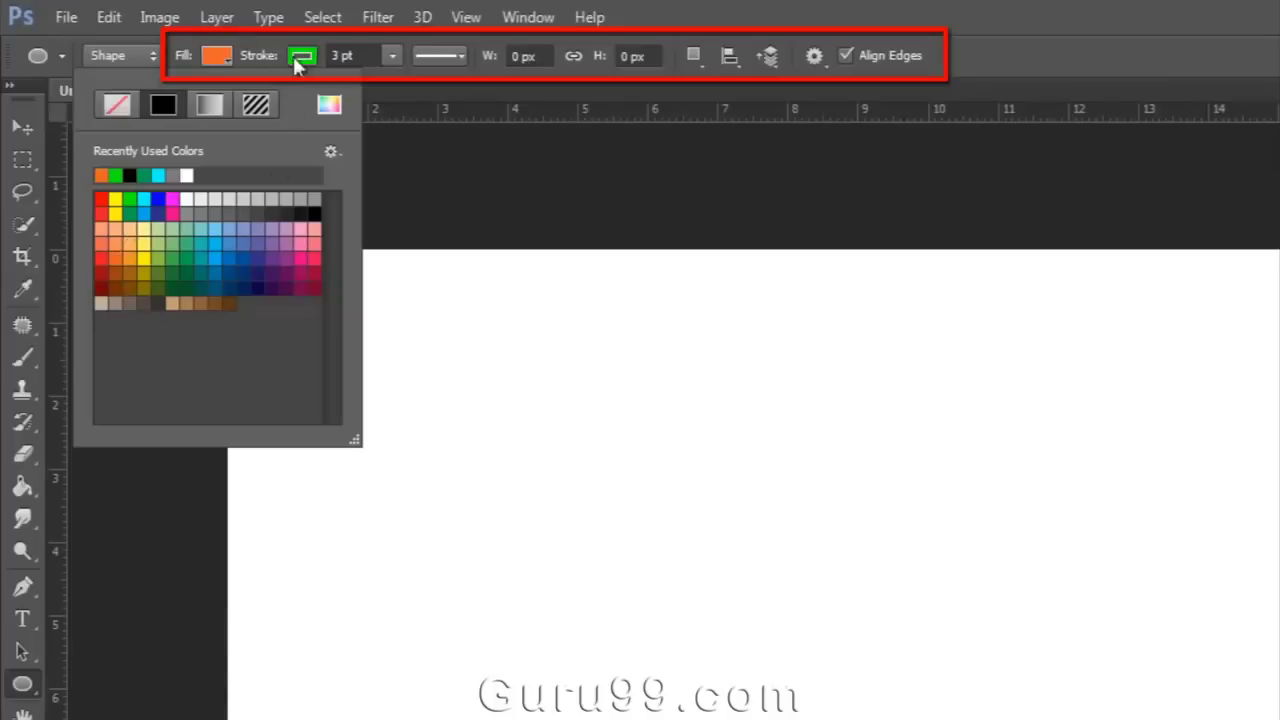
pyautogui.click(301, 56)
pyautogui.click(428, 57)
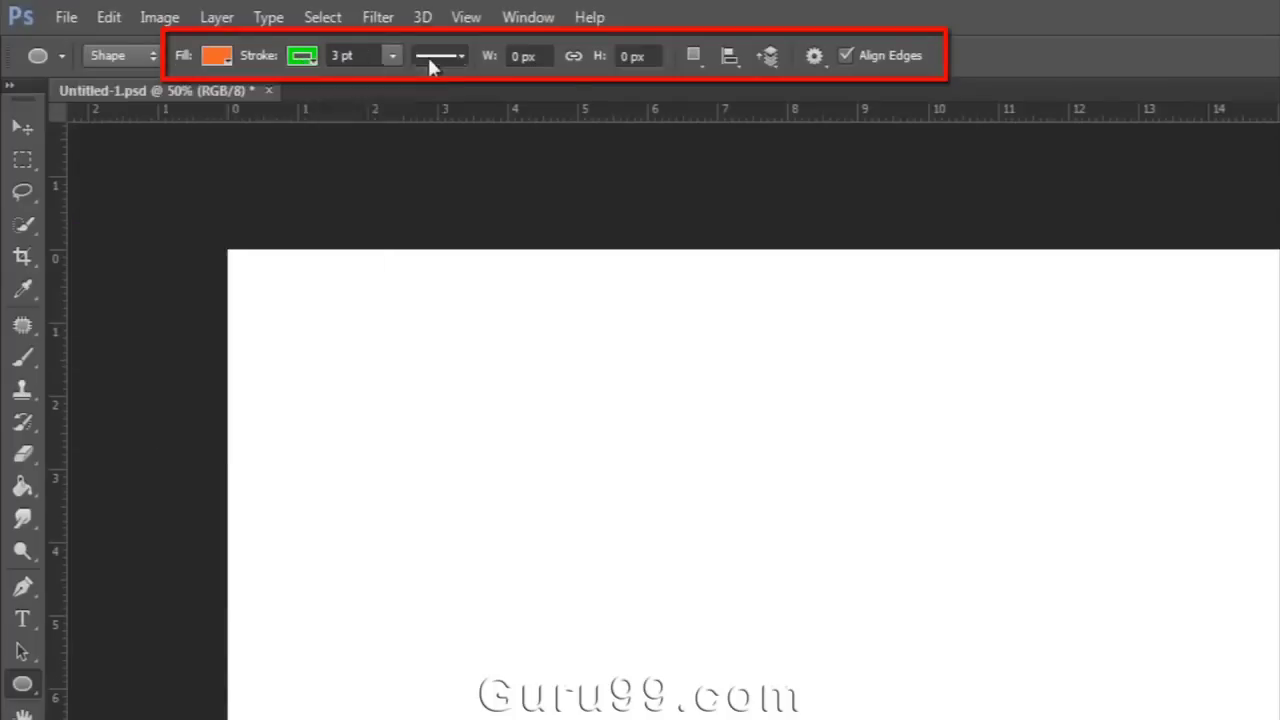
pyautogui.click(428, 57)
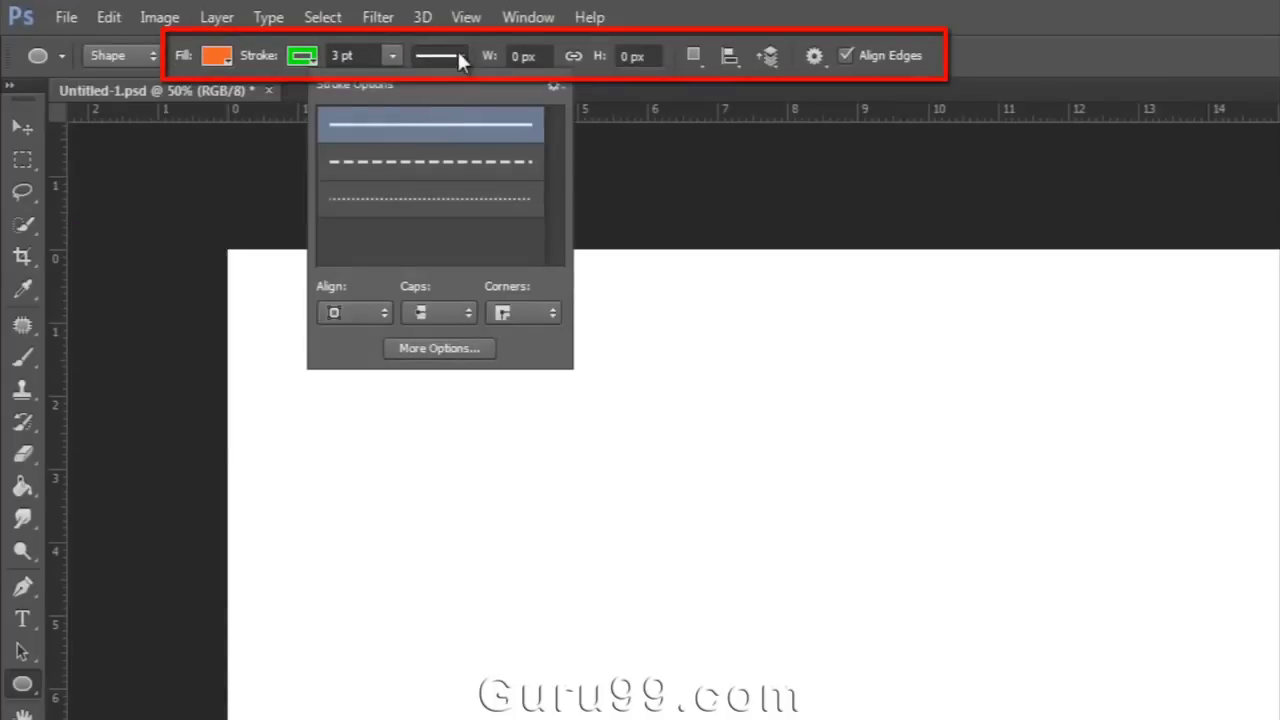
pyautogui.click(457, 56)
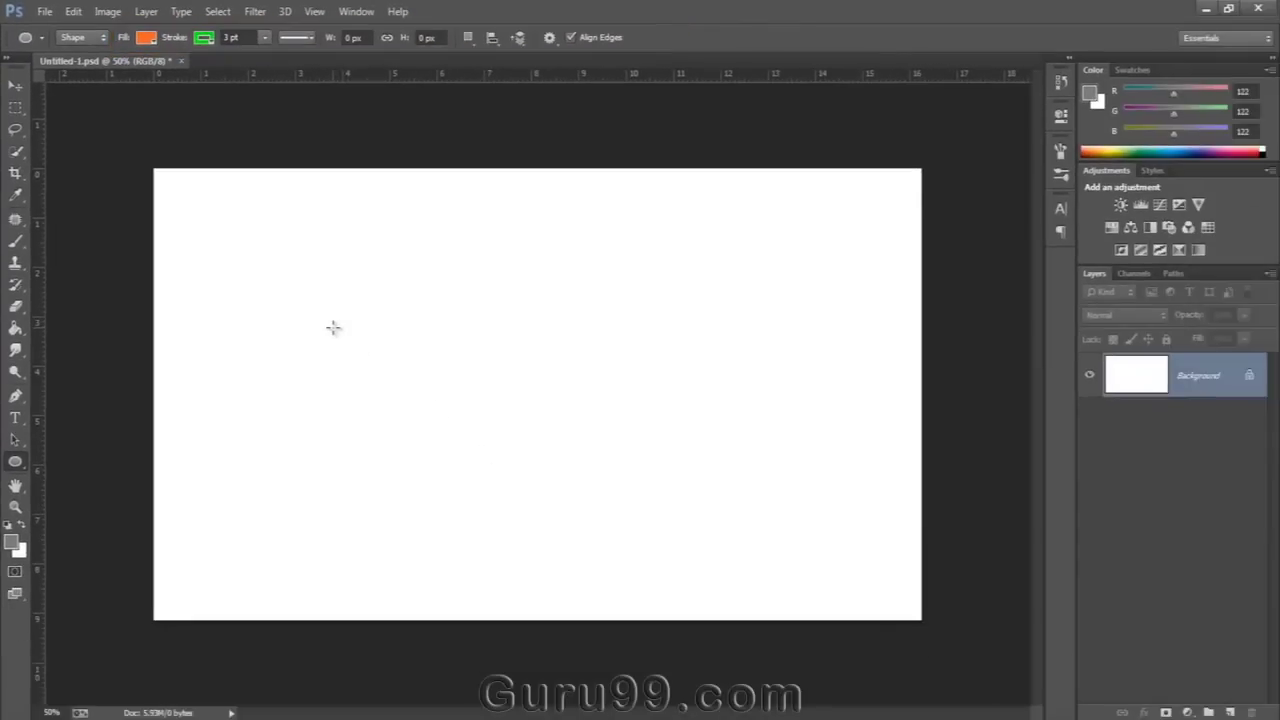
# - Draw an ellipse about 726 × 372 px near the centre of the white canvas and switch to the Move tool
pyautogui.moveTo(360, 316)
pyautogui.mouseDown()
pyautogui.moveTo(474, 394)
pyautogui.moveTo(663, 457)
pyautogui.moveTo(650, 471)
pyautogui.mouseUp()
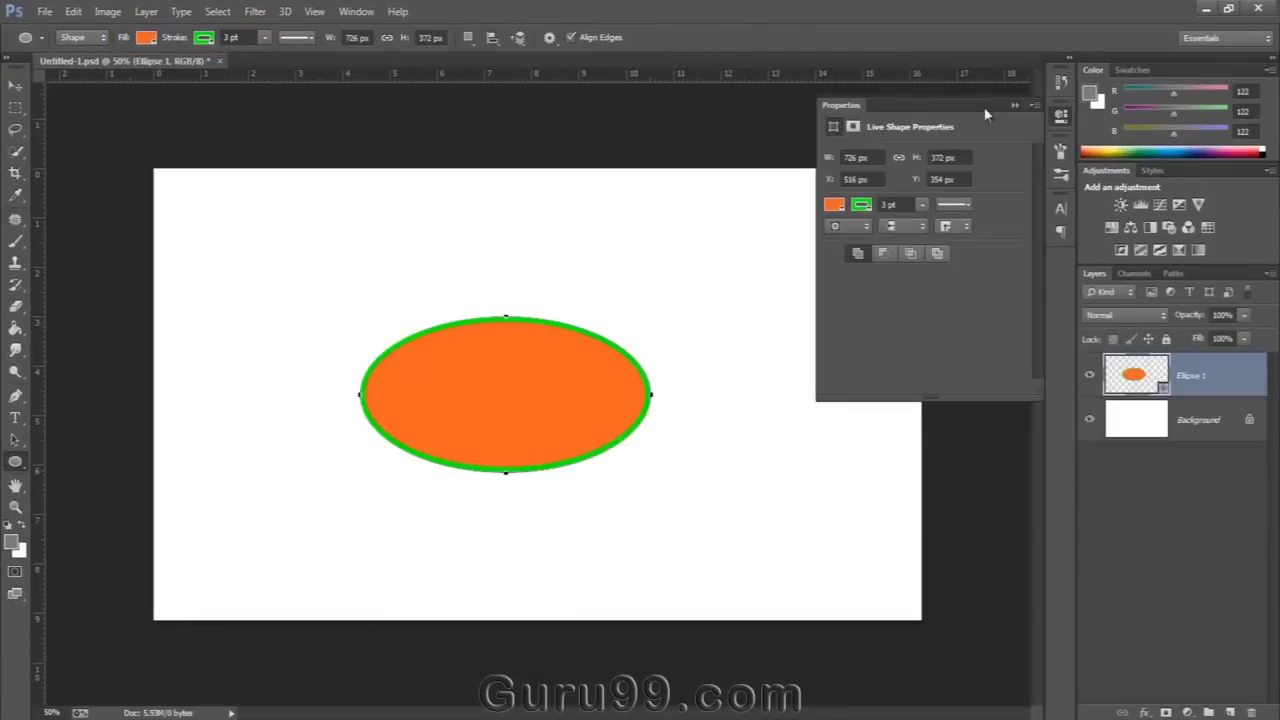
pyautogui.click(1015, 105)
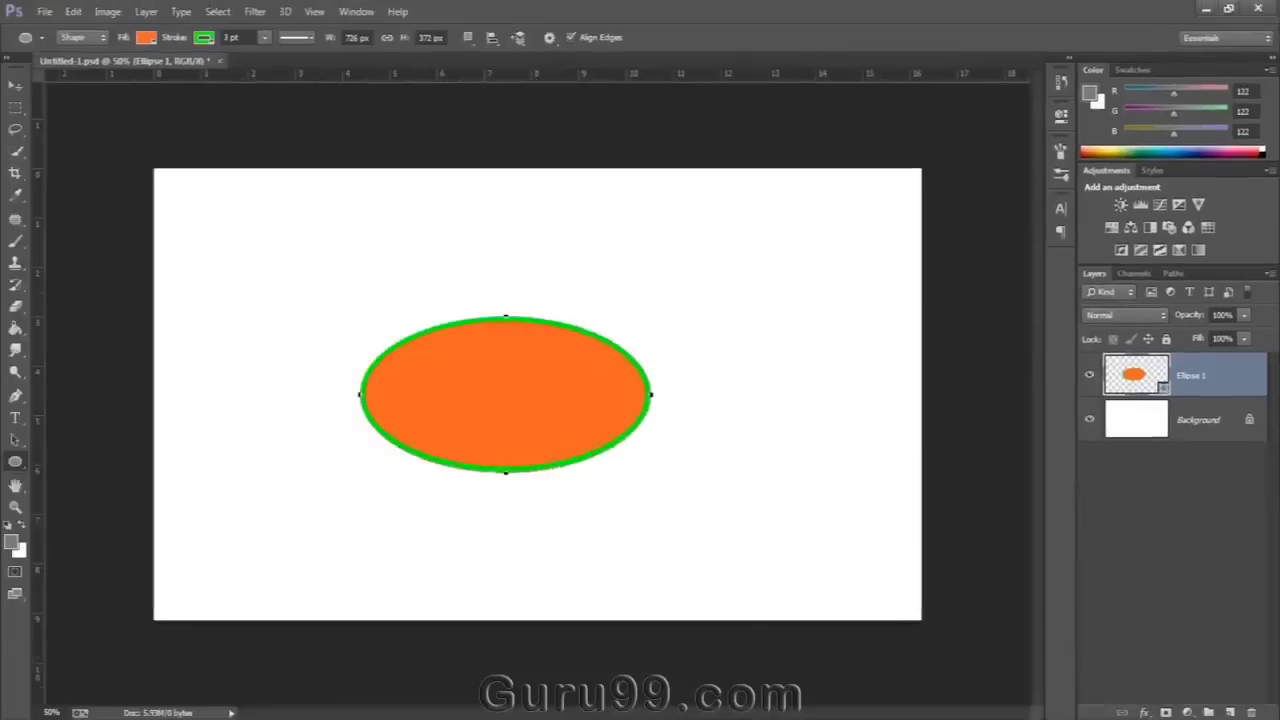
pyautogui.press('v')
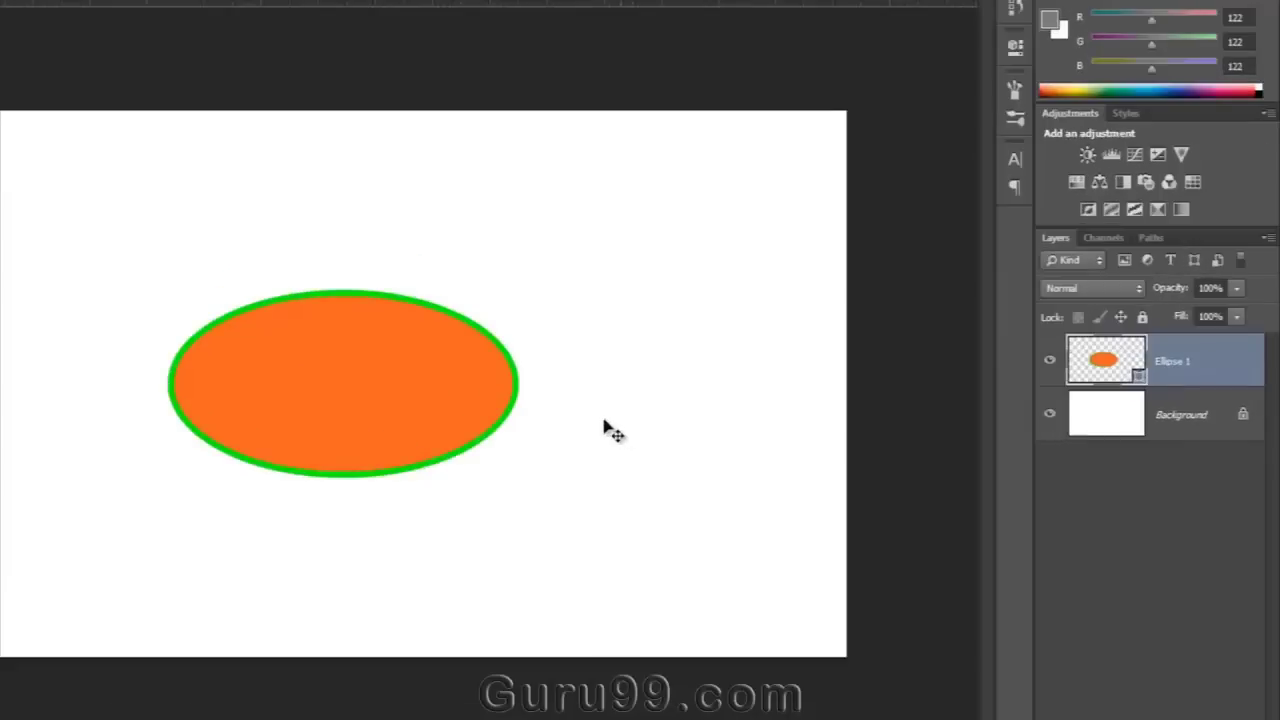
# - Change the fill colour of the Ellipse 1 shape layer to blue, #2249f0
pyautogui.doubleClick(1104, 362)
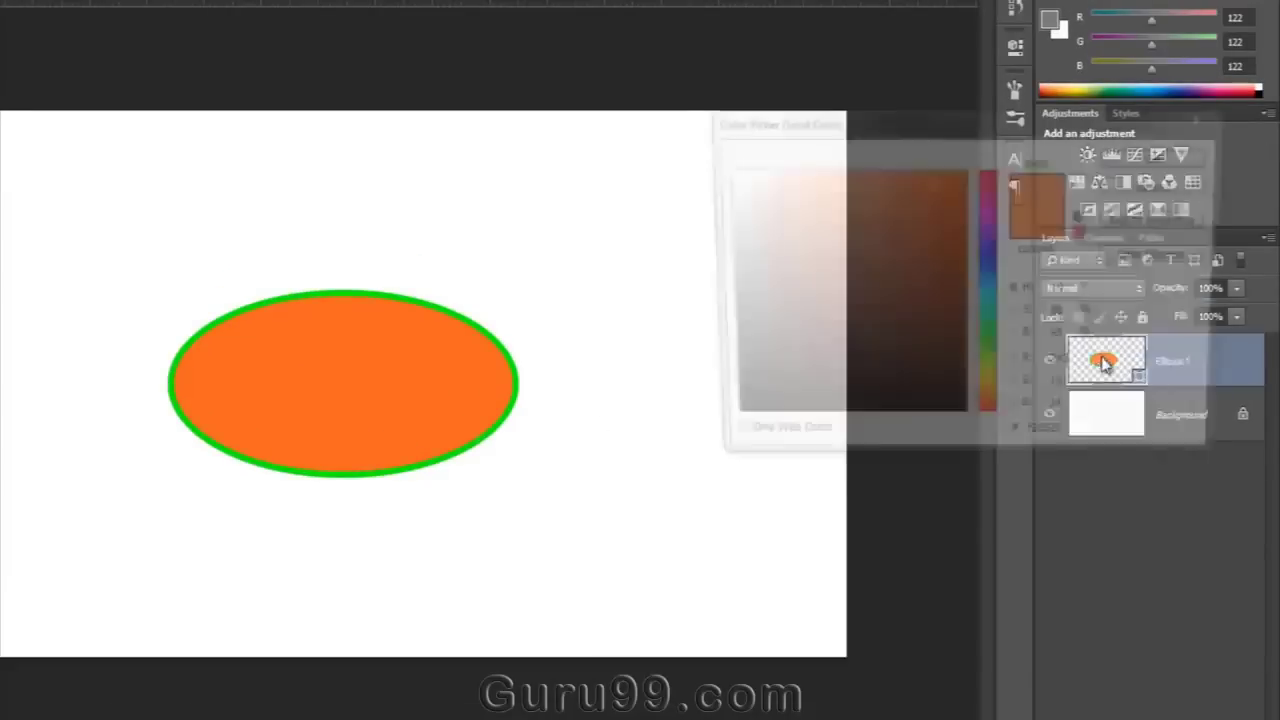
pyautogui.moveTo(875, 228)
pyautogui.mouseDown()
pyautogui.moveTo(860, 217)
pyautogui.moveTo(880, 191)
pyautogui.moveTo(930, 184)
pyautogui.moveTo(982, 240)
pyautogui.moveTo(982, 265)
pyautogui.mouseUp()
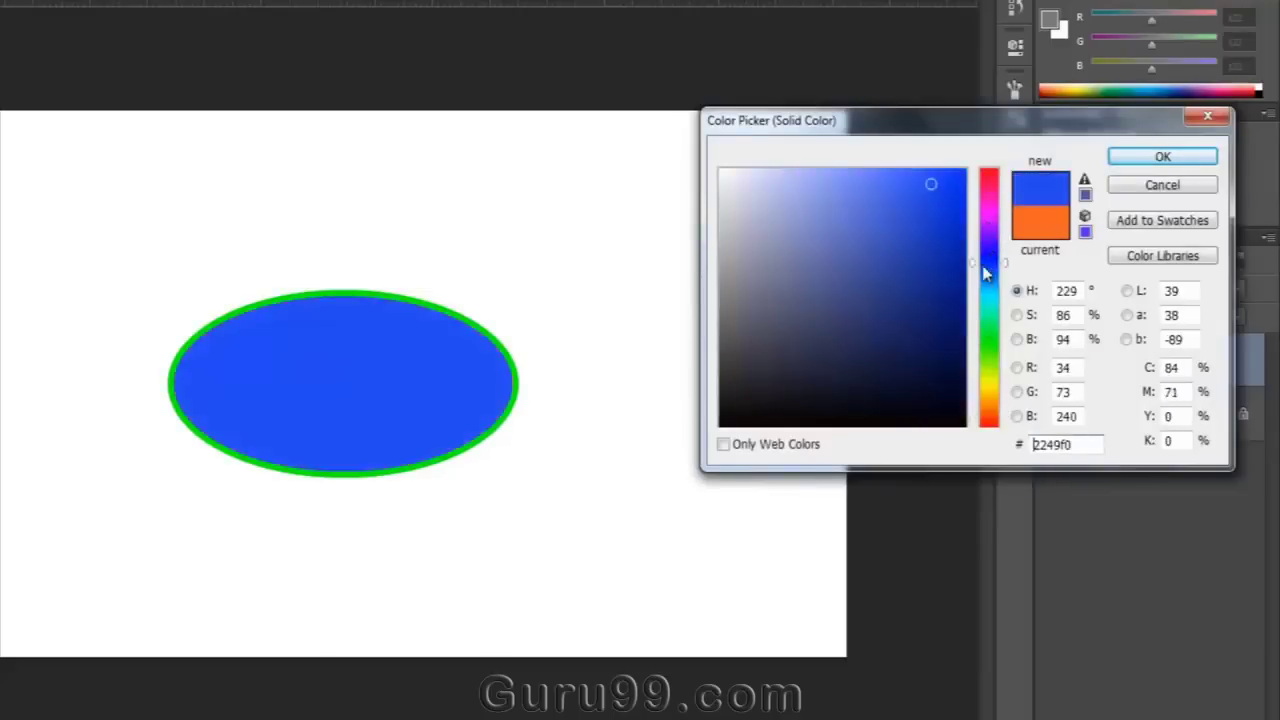
pyautogui.click(1155, 160)
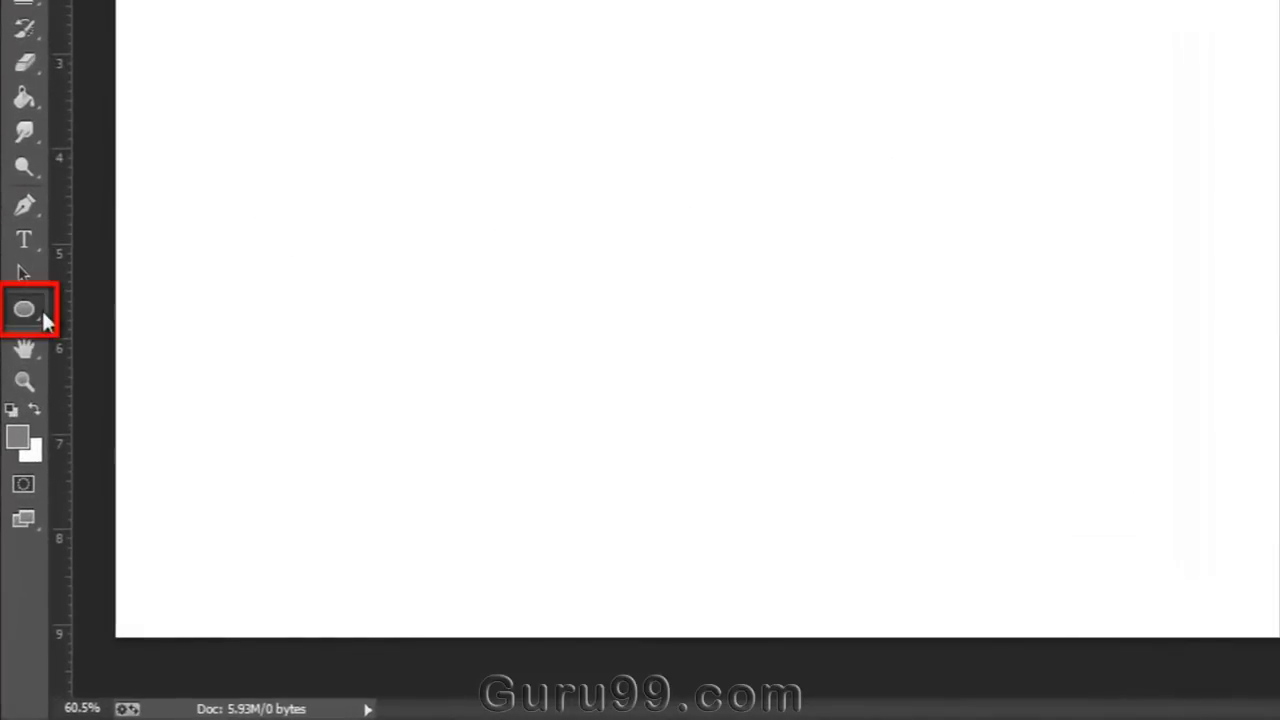
# - Choose the Custom Shape tool and replace its current shape set with the complete All shapes library
pyautogui.click(41, 314)
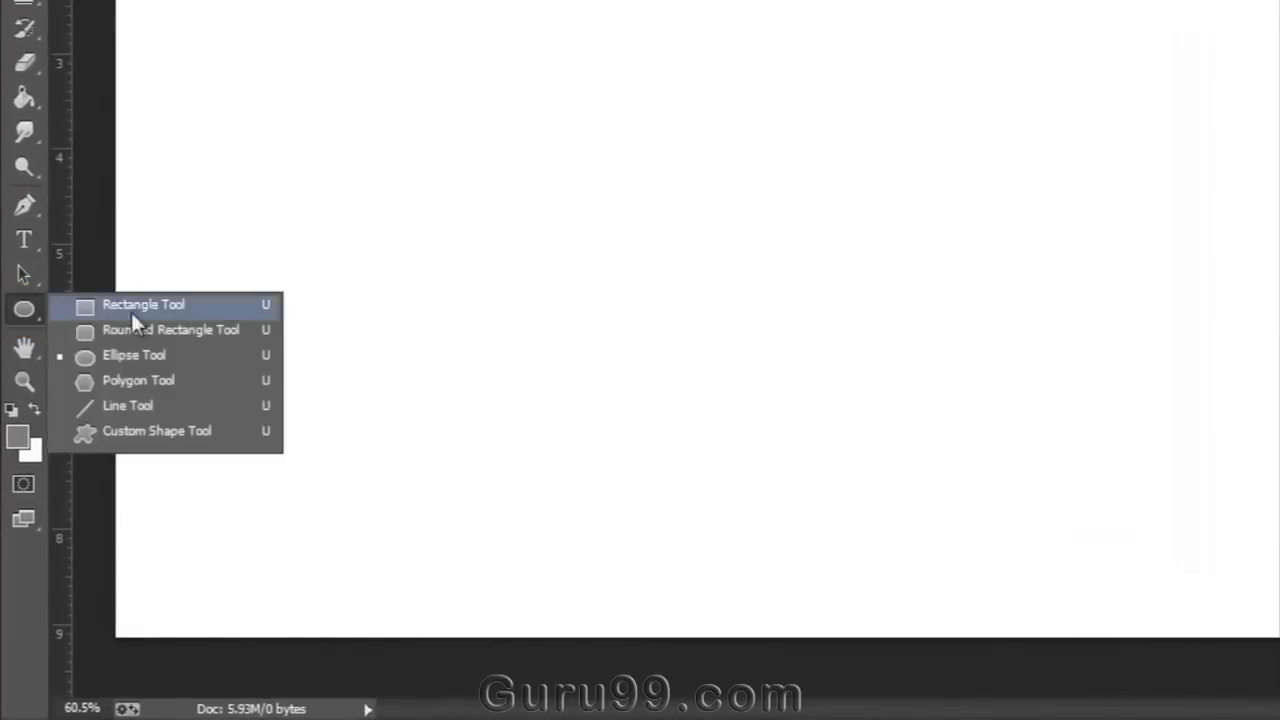
pyautogui.click(246, 441)
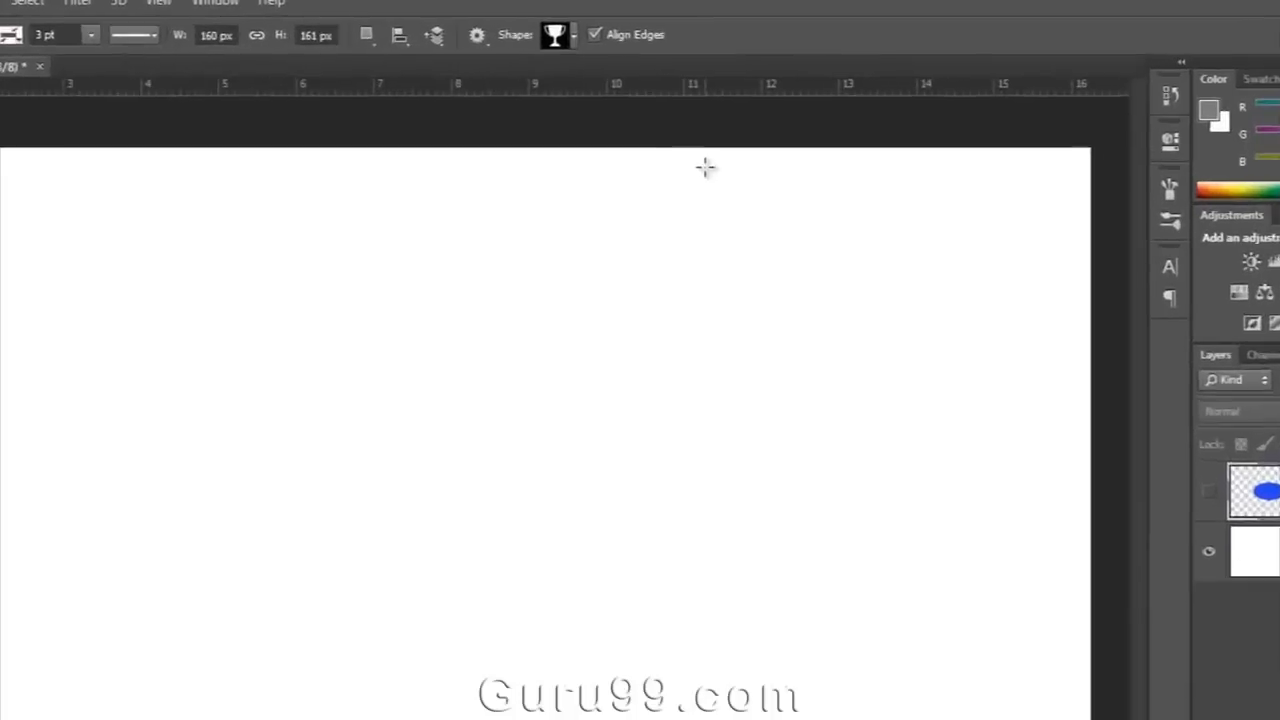
pyautogui.click(518, 50)
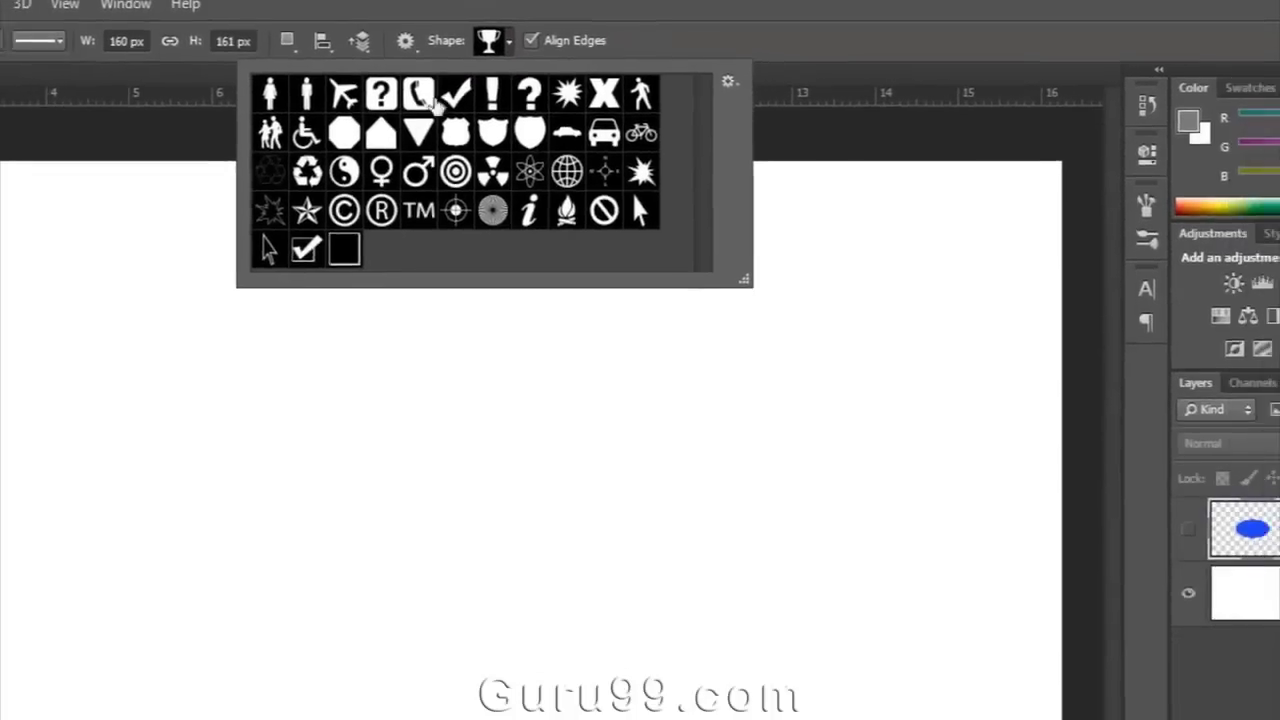
pyautogui.click(728, 80)
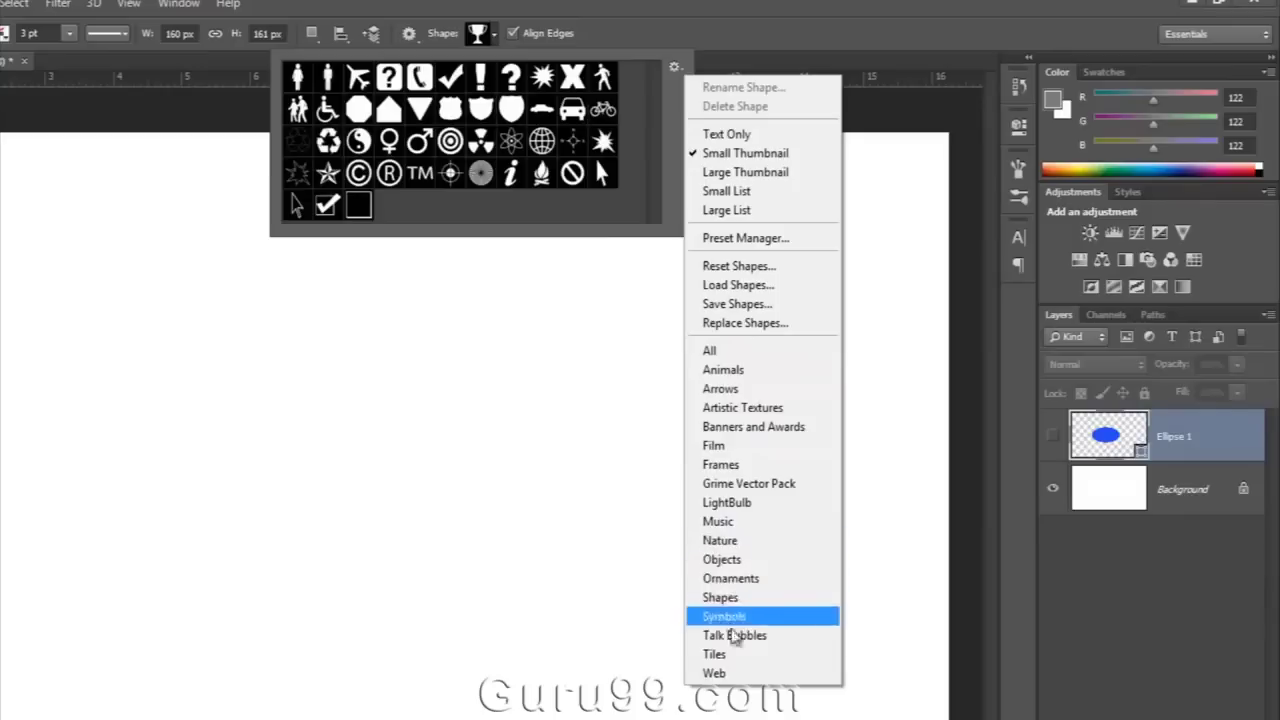
pyautogui.click(737, 352)
pyautogui.click(452, 326)
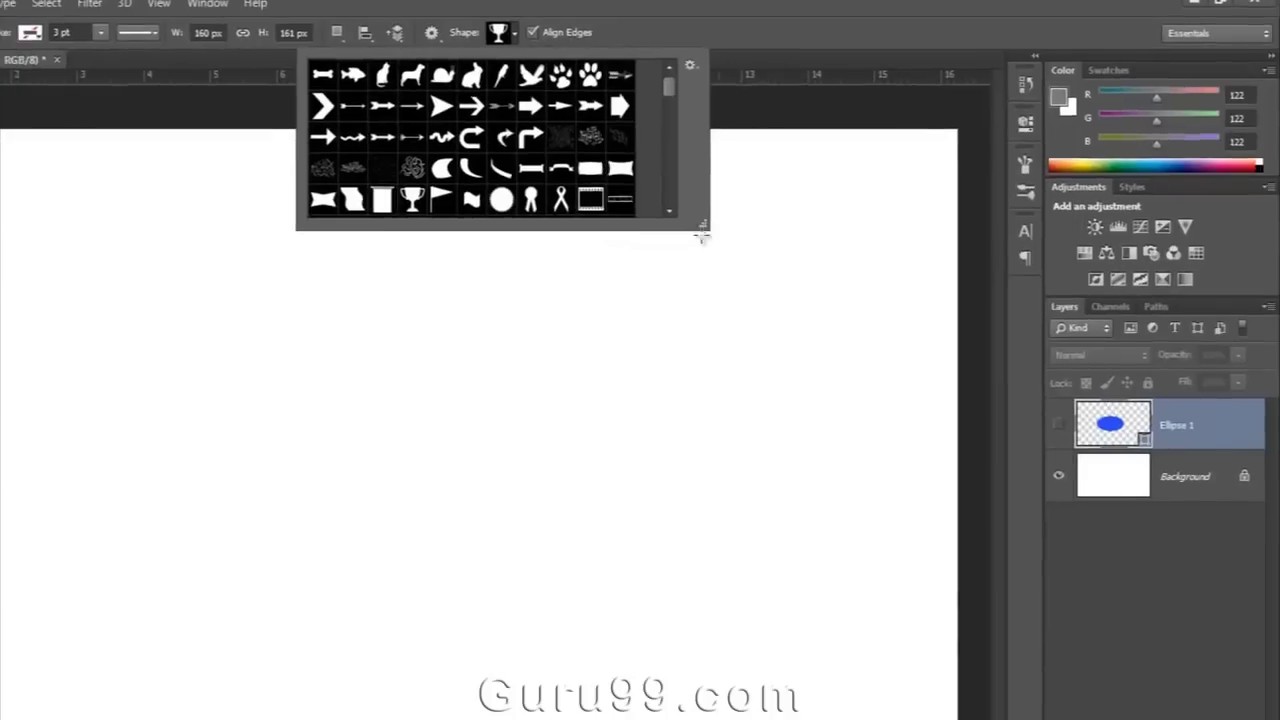
# - Pick the shield from the custom shape library and draw it about 651 × 657 px near the centre of the canvas
pyautogui.moveTo(702, 232); pyautogui.dragTo(799, 719)
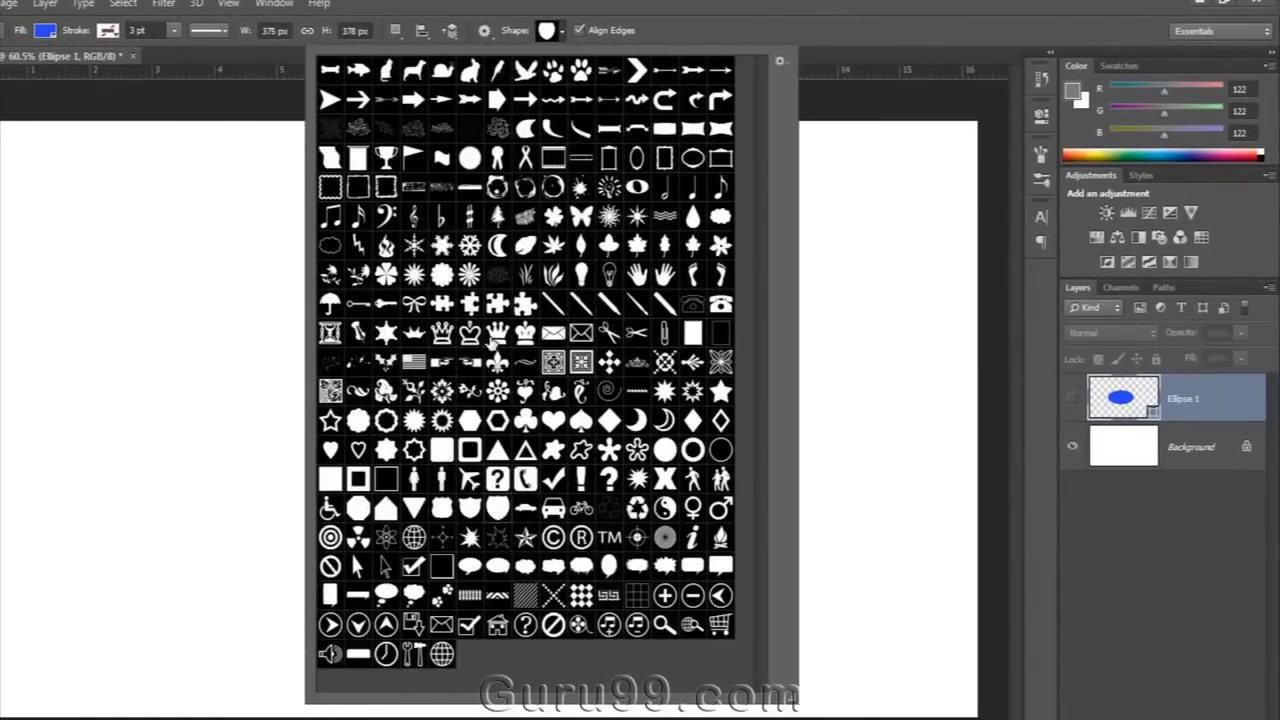
pyautogui.doubleClick(415, 347)
pyautogui.click(410, 380)
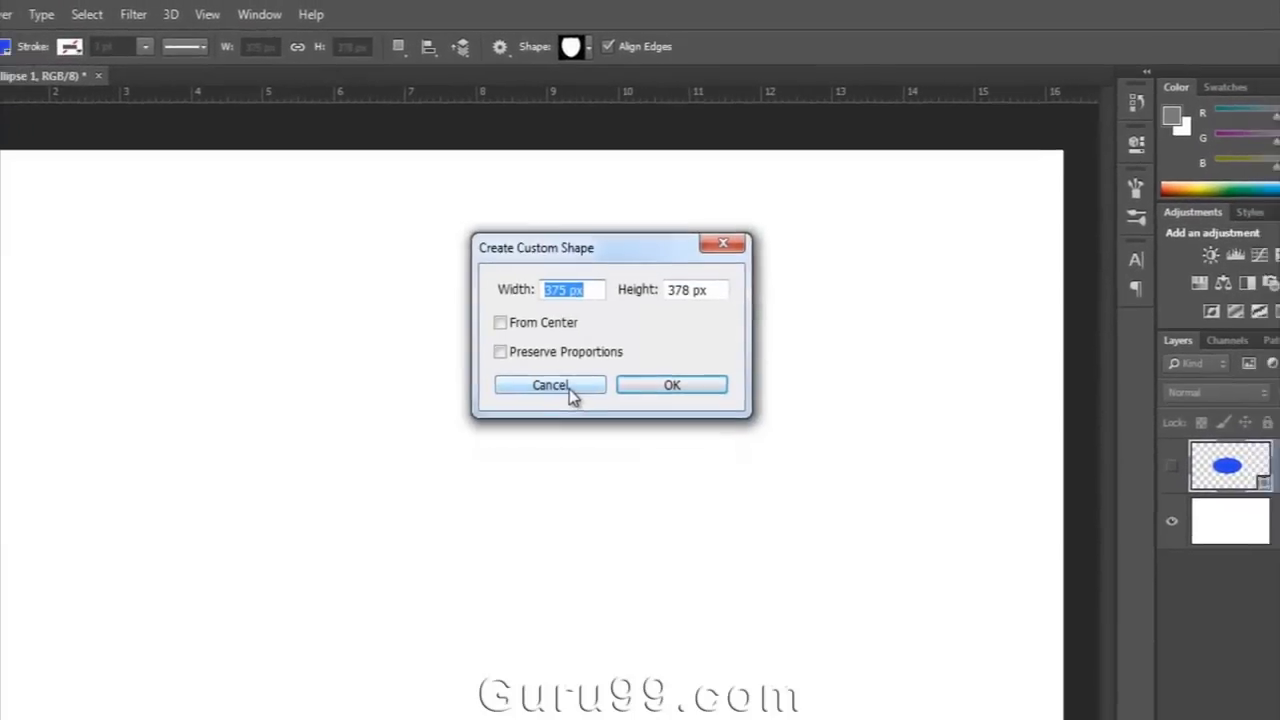
pyautogui.click(569, 389)
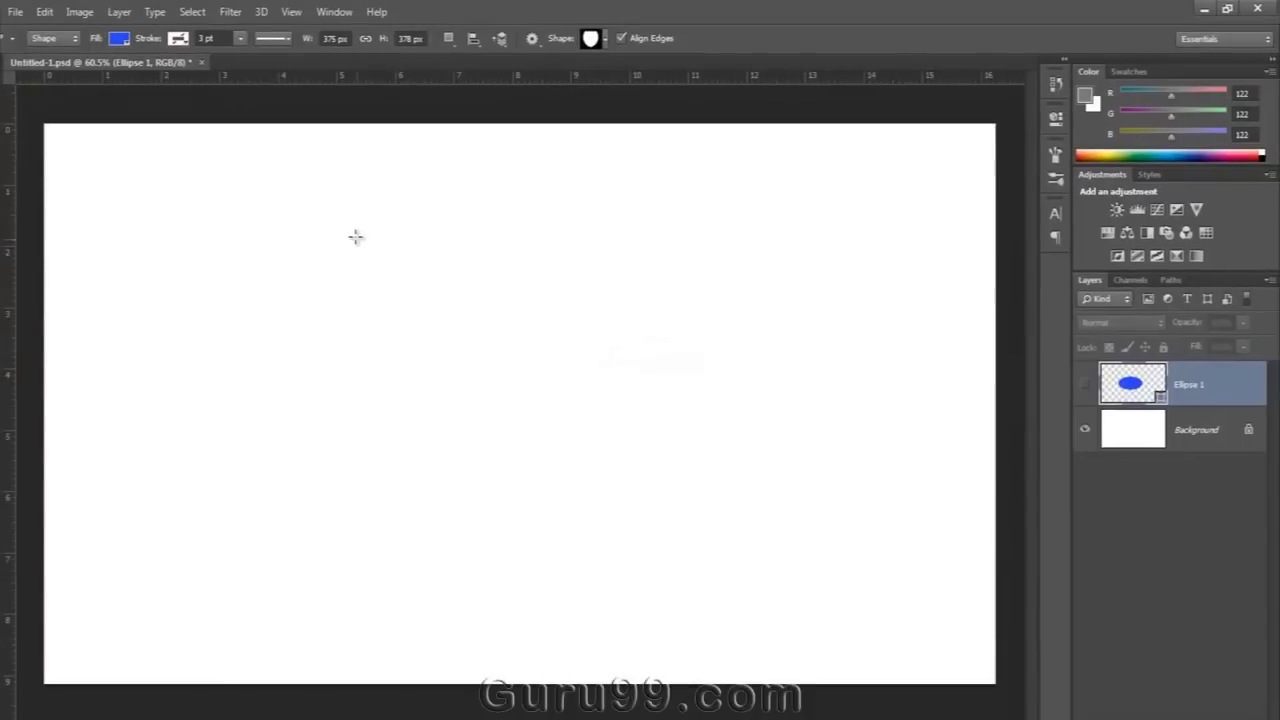
pyautogui.moveTo(283, 289); pyautogui.dragTo(485, 570)
pyautogui.moveTo(520, 468); pyautogui.dragTo(688, 655)
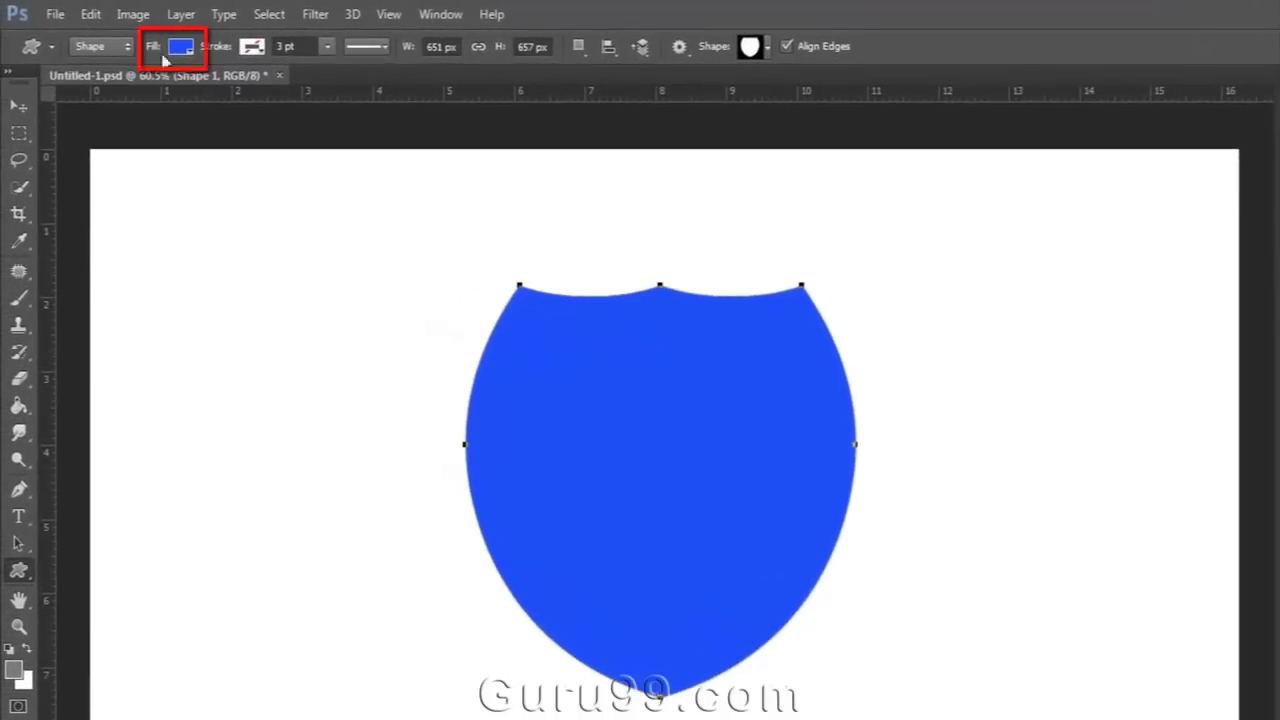
# - Change the shield's fill to orange and give it a green stroke
pyautogui.click(182, 47)
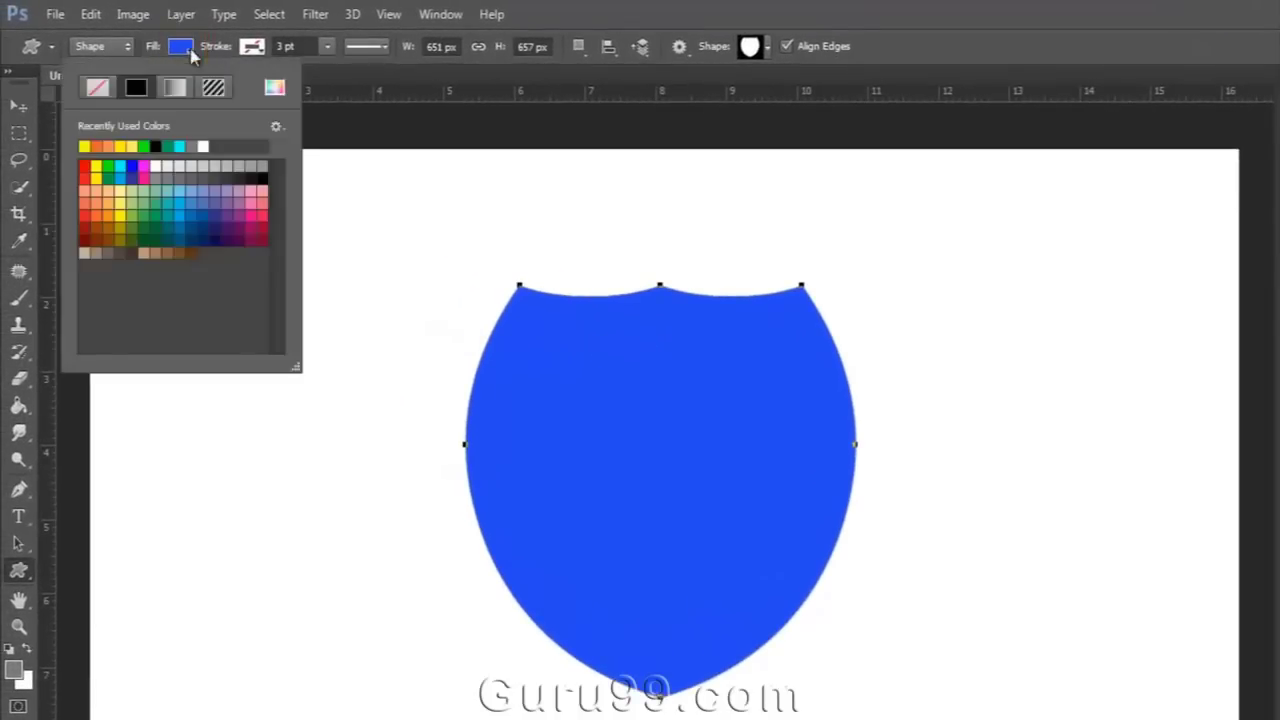
pyautogui.click(101, 206)
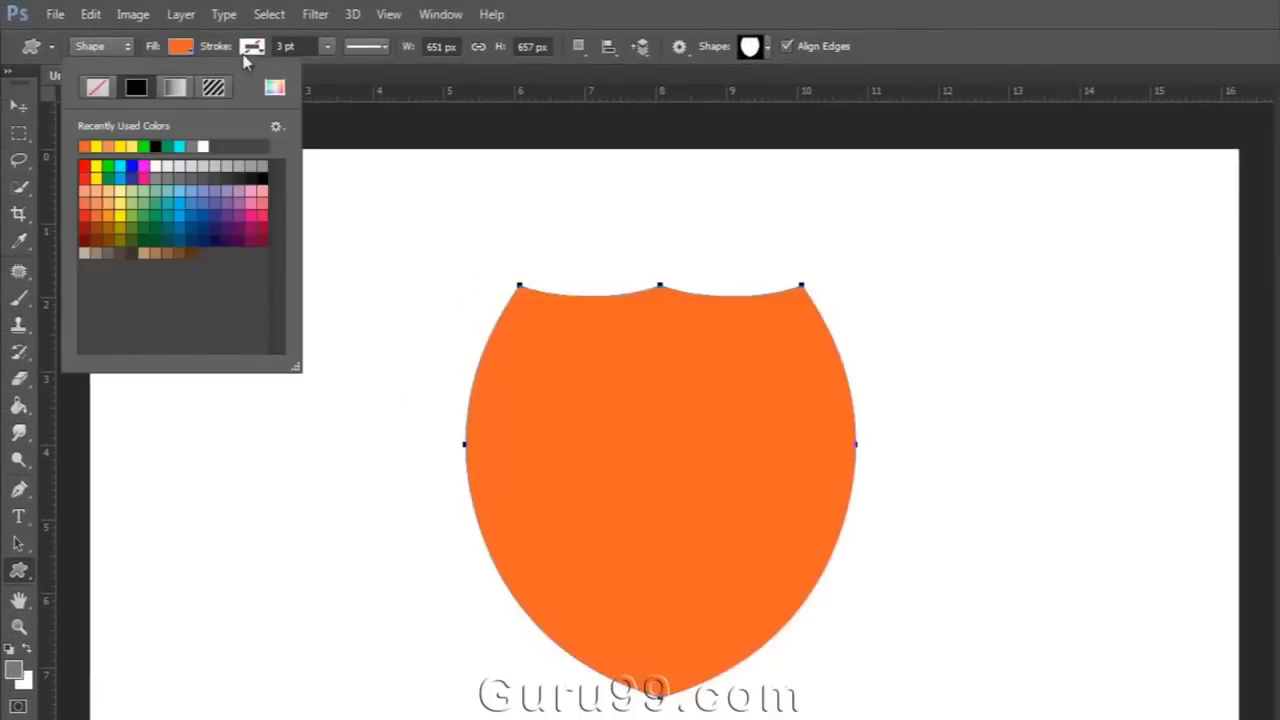
pyautogui.click(251, 47)
pyautogui.click(181, 177)
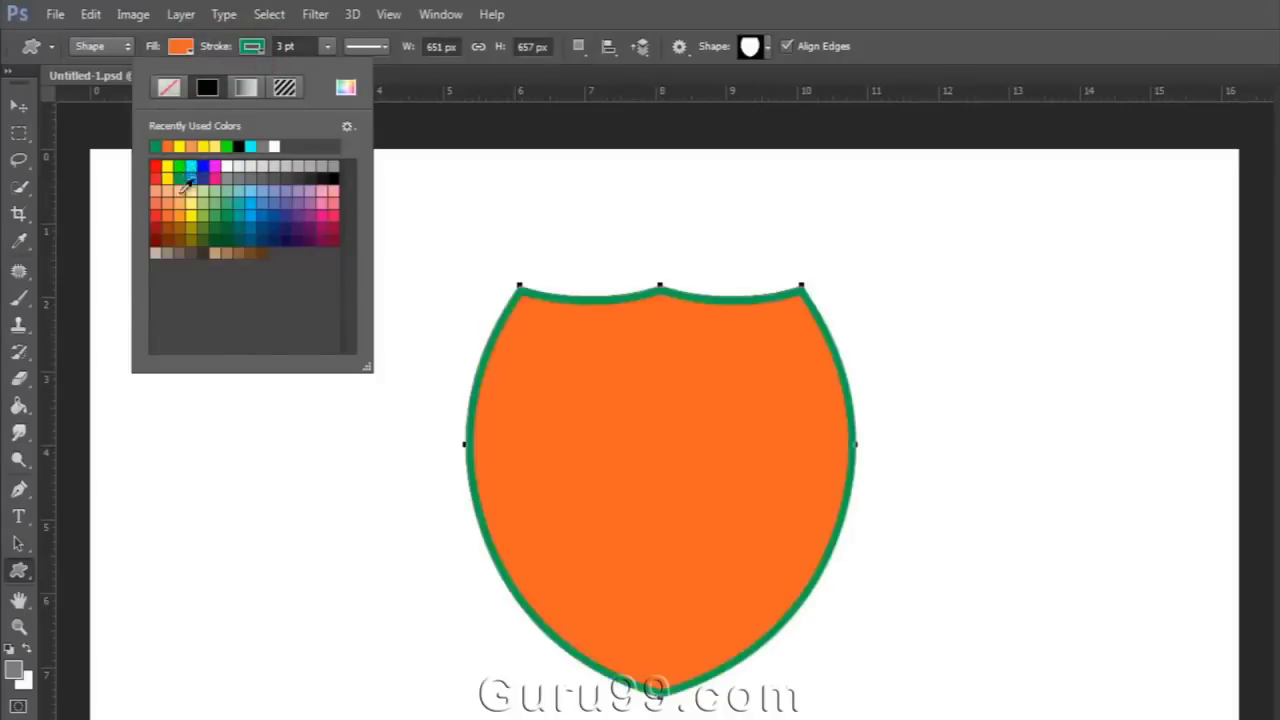
# - Try the dashed line style on the shield's stroke, return it to a solid line, and switch to the Move tool
pyautogui.click(366, 46)
pyautogui.click(367, 136)
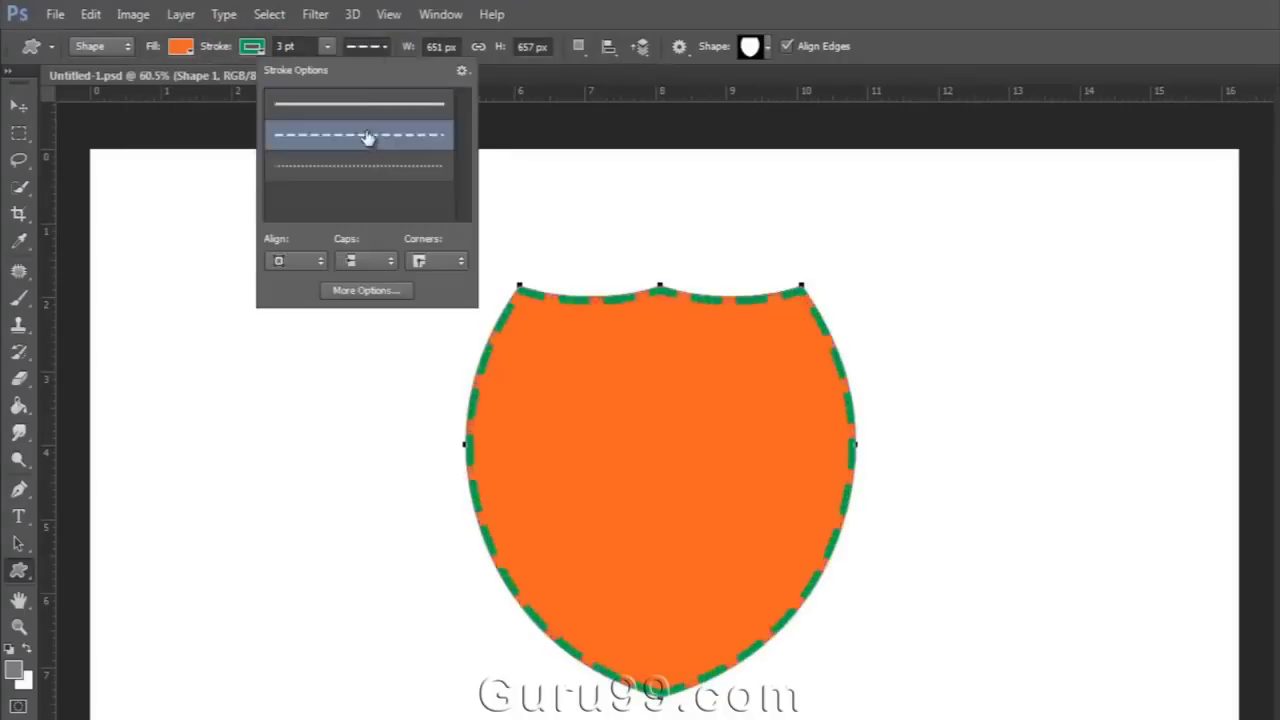
pyautogui.click(348, 104)
pyautogui.click(800, 423)
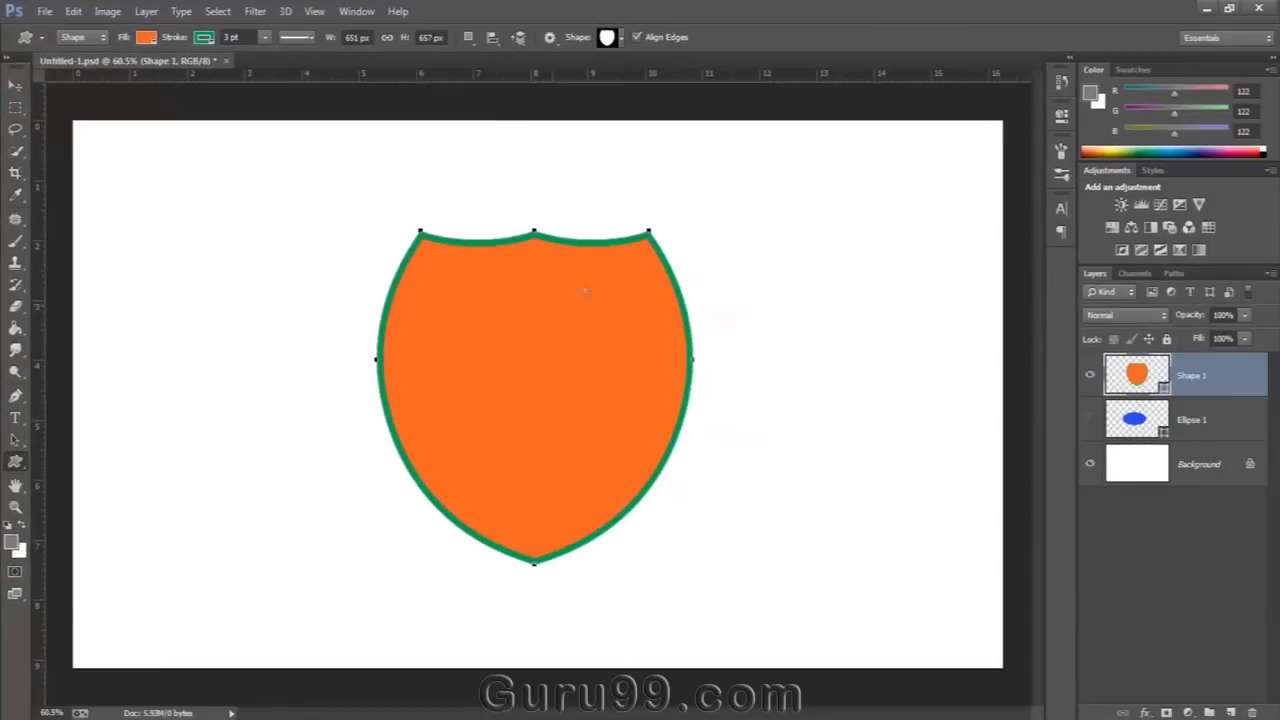
pyautogui.press('v')
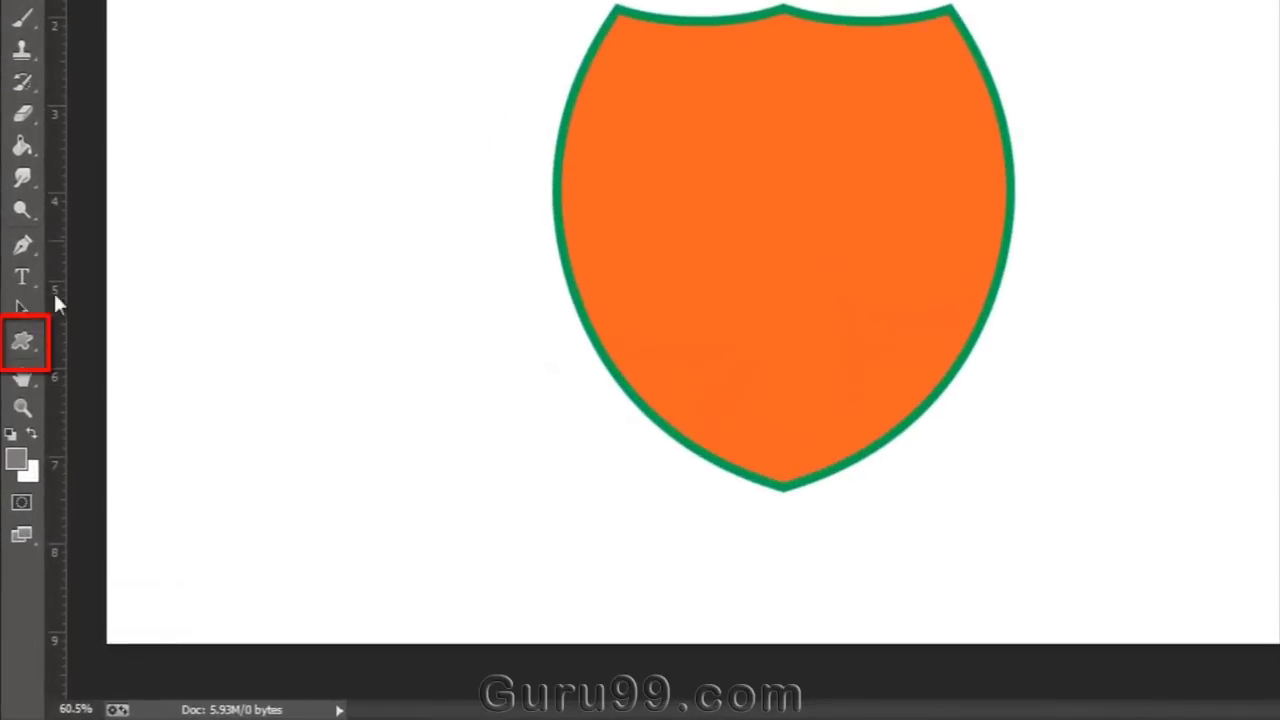
# - Subtract a tall ellipse from the middle of the shield with the Ellipse tool and check the hole by briefly hiding the Background layer
pyautogui.click(17, 460)
pyautogui.click(150, 377)
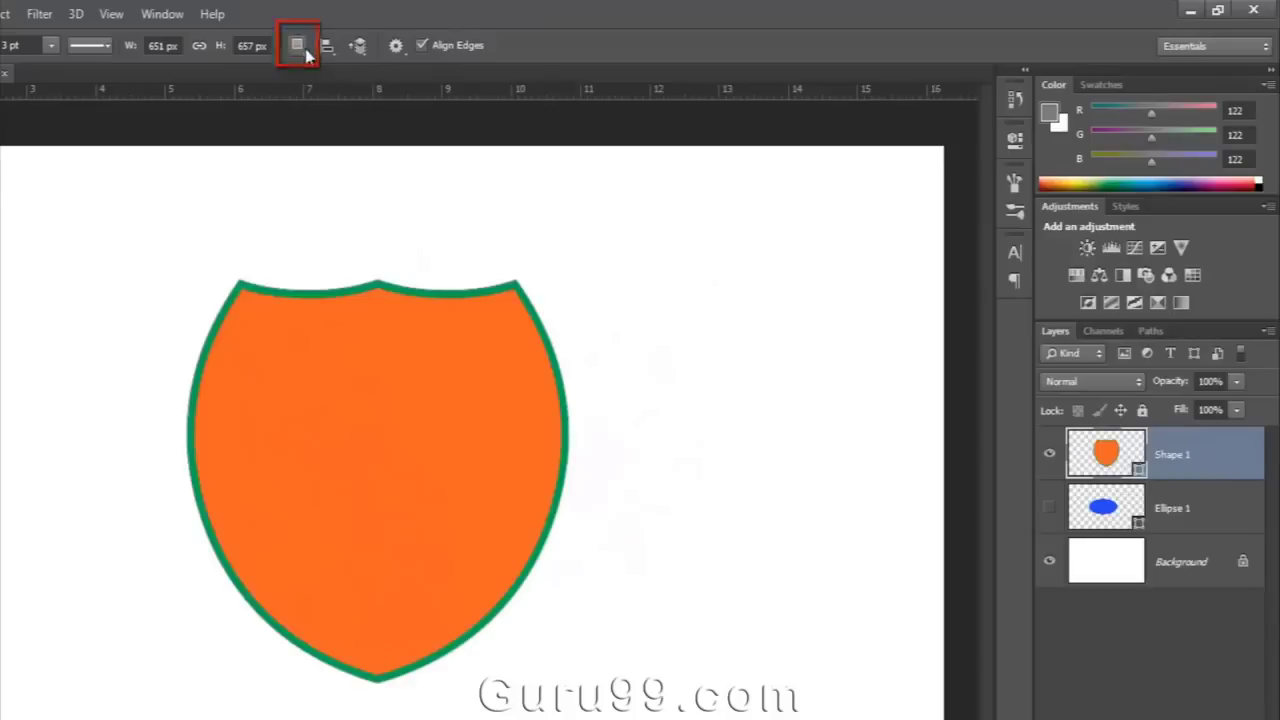
pyautogui.click(289, 49)
pyautogui.click(430, 111)
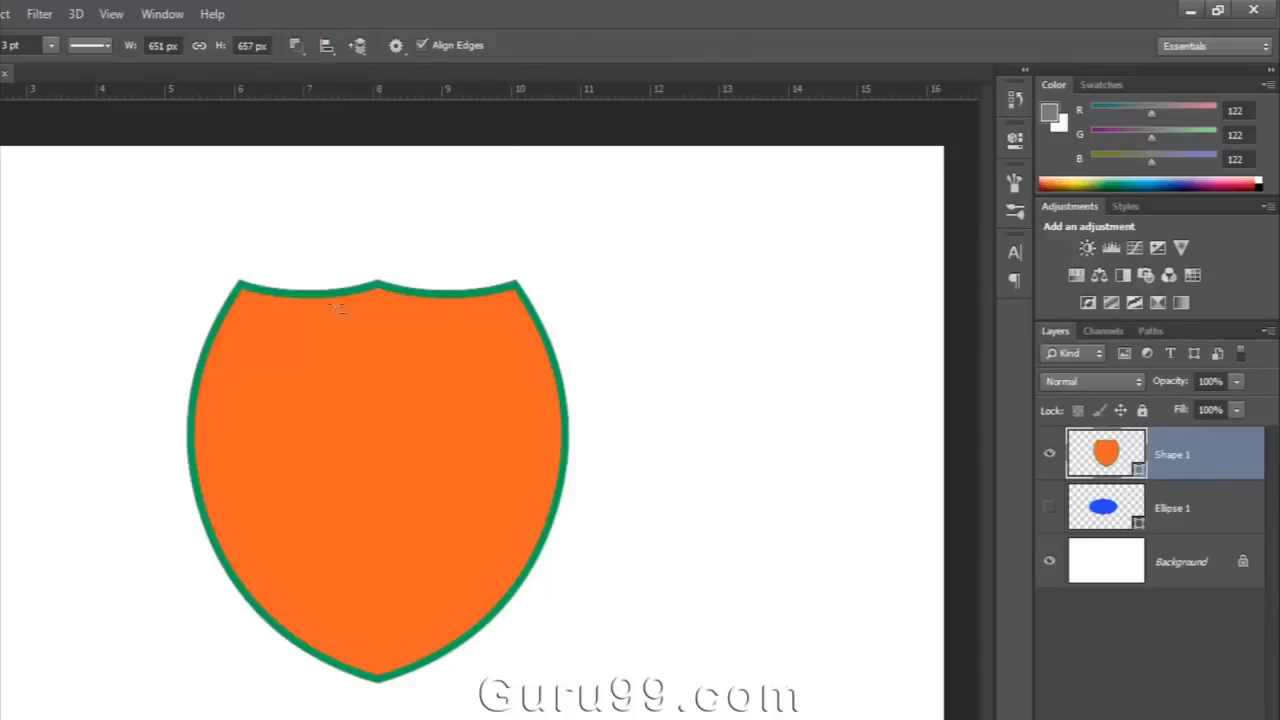
pyautogui.moveTo(333, 340); pyautogui.dragTo(451, 598)
pyautogui.click(1049, 561)
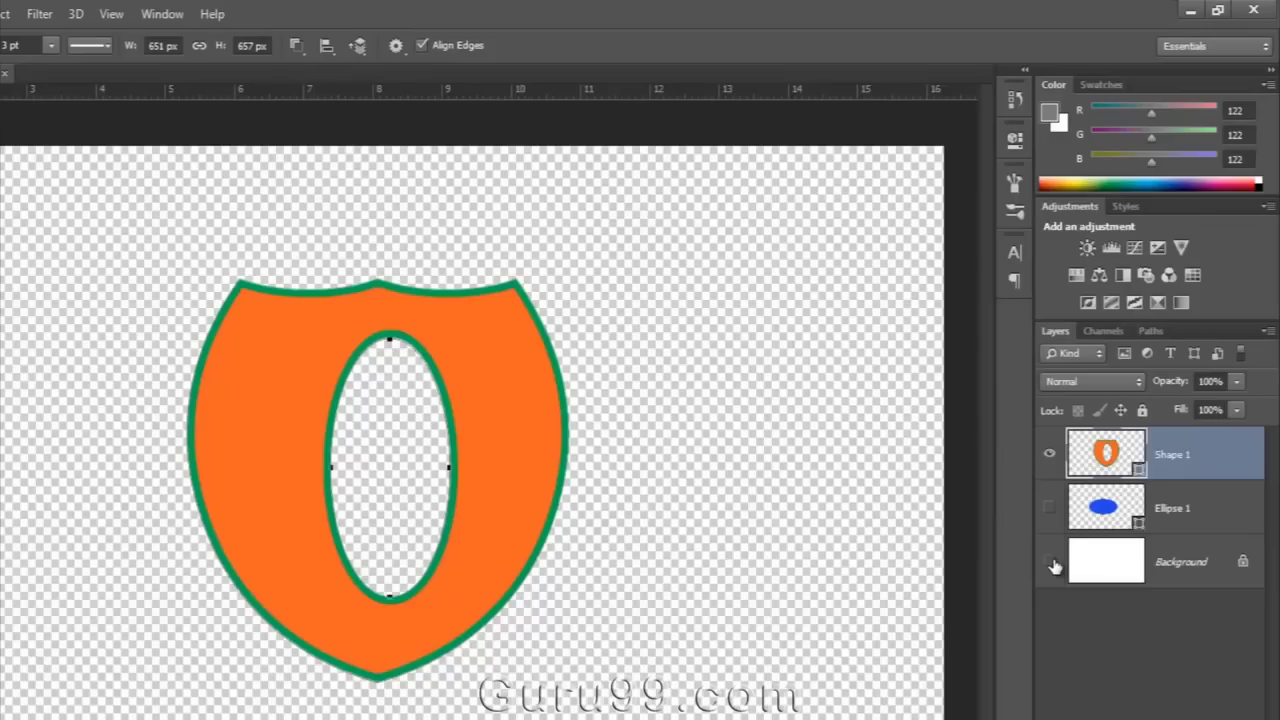
pyautogui.click(1049, 561)
# - Shift the elliptical cut-out slightly left to centre it in the shield, deselect it, and toggle the Background layer to check the transparency
pyautogui.click(17, 381)
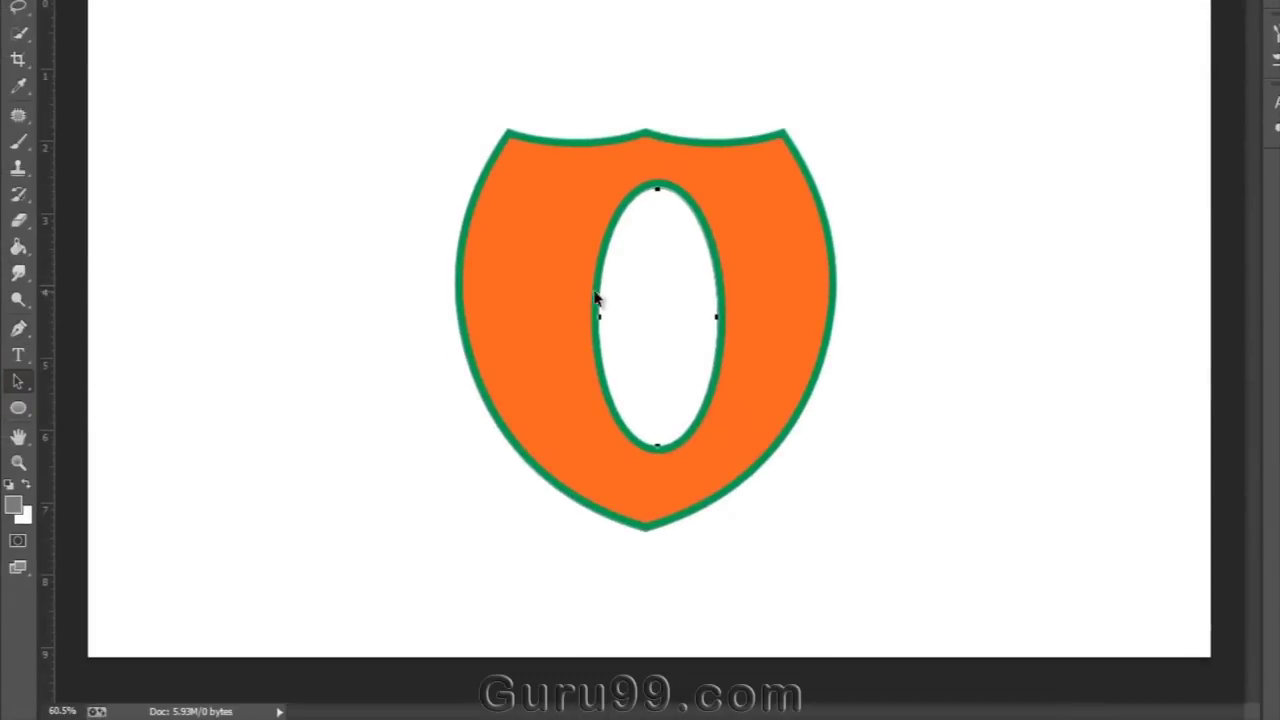
pyautogui.moveTo(596, 297); pyautogui.dragTo(580, 295)
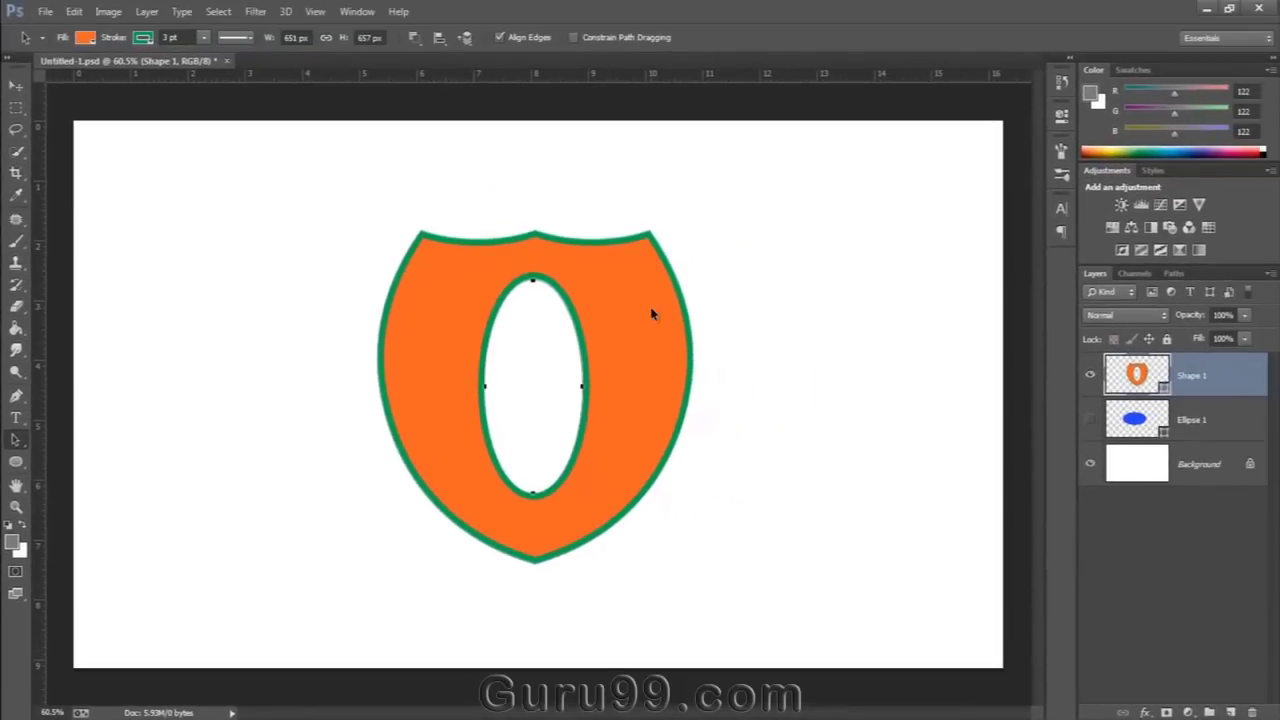
pyautogui.click(762, 275)
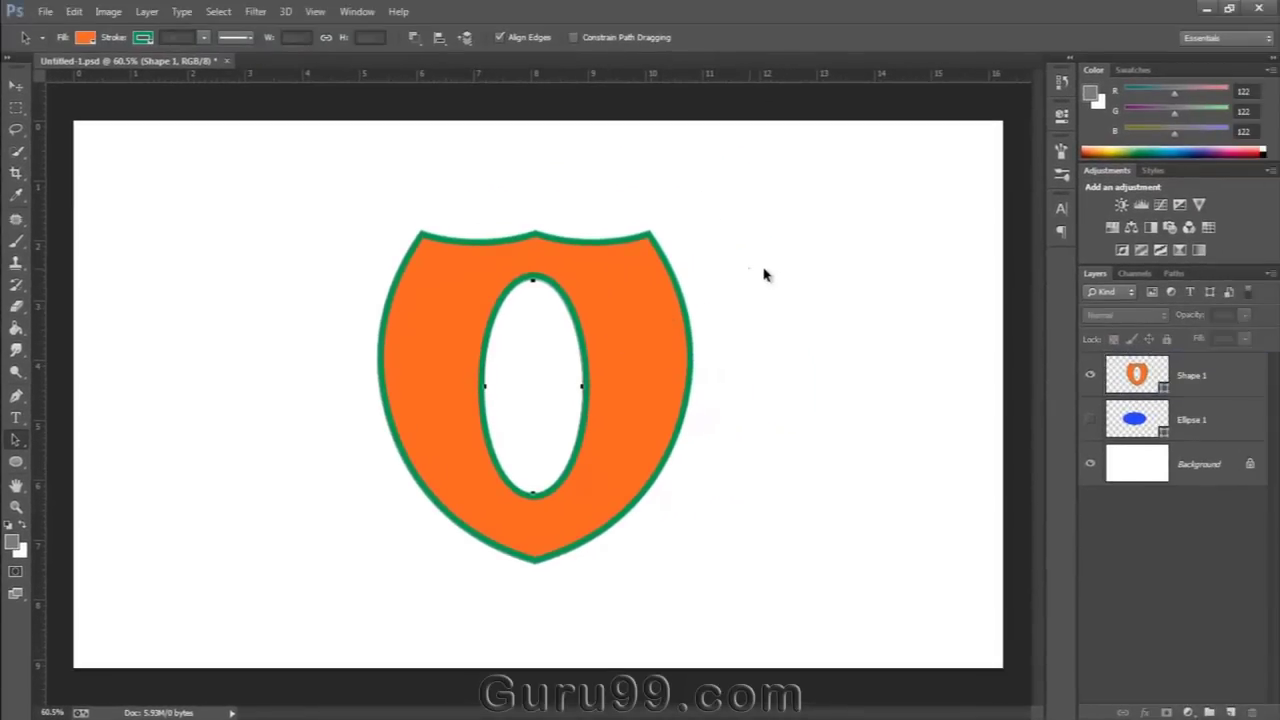
pyautogui.click(1090, 466)
pyautogui.click(1090, 466)
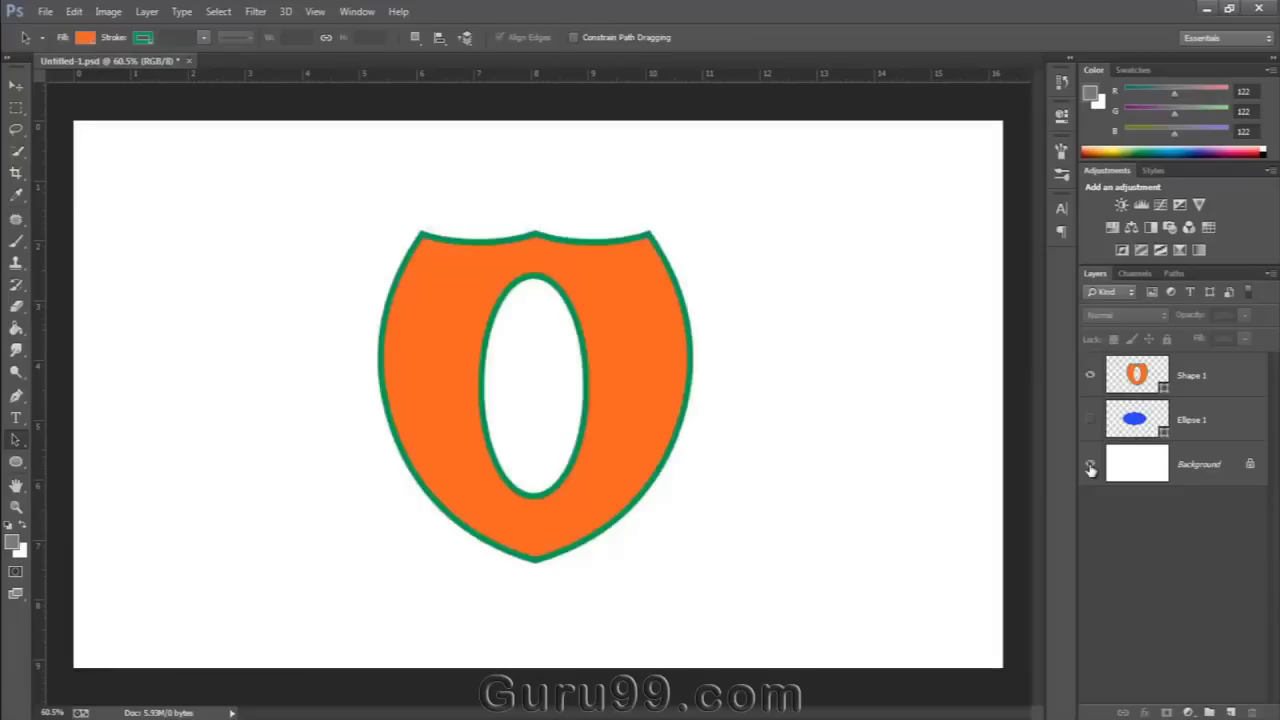
pyautogui.hotkey('ctrl', '-')
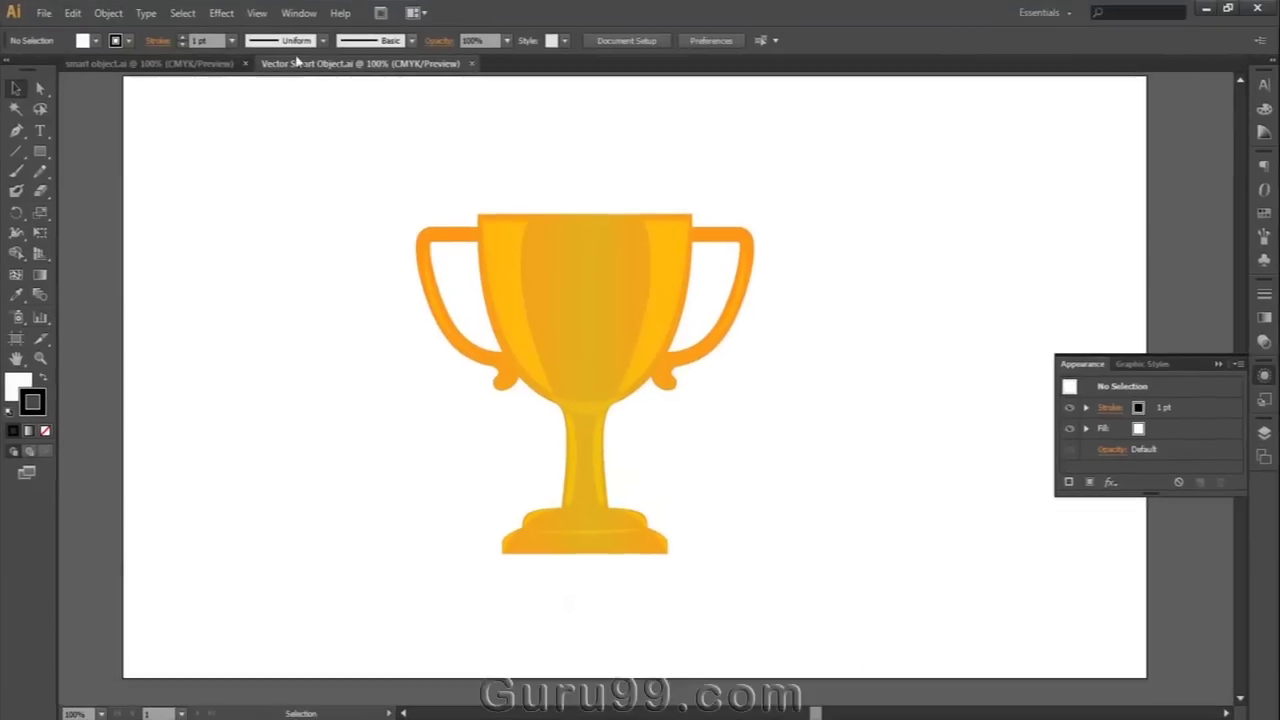
# - Switch to Illustrator and select all parts of the trophy artwork in Vector Smart Object.ai for copying into Photoshop
pyautogui.moveTo(360, 152); pyautogui.dragTo(922, 662)
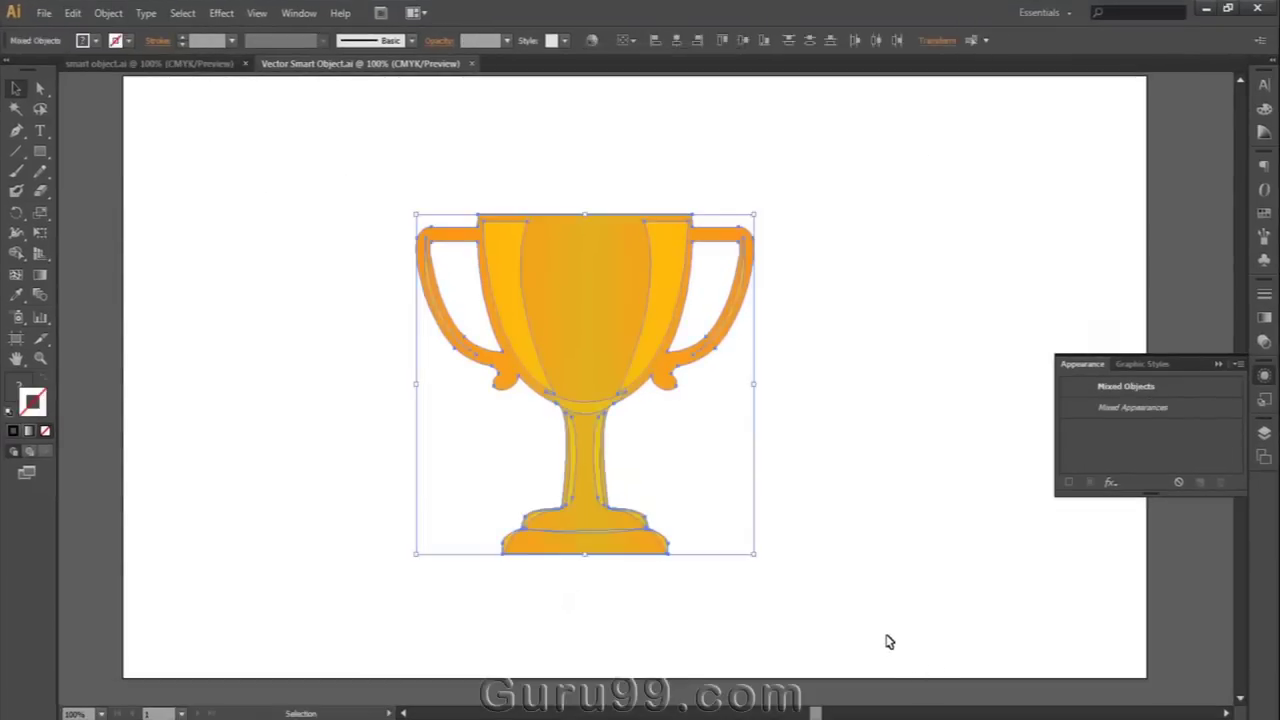
pyautogui.press('a')
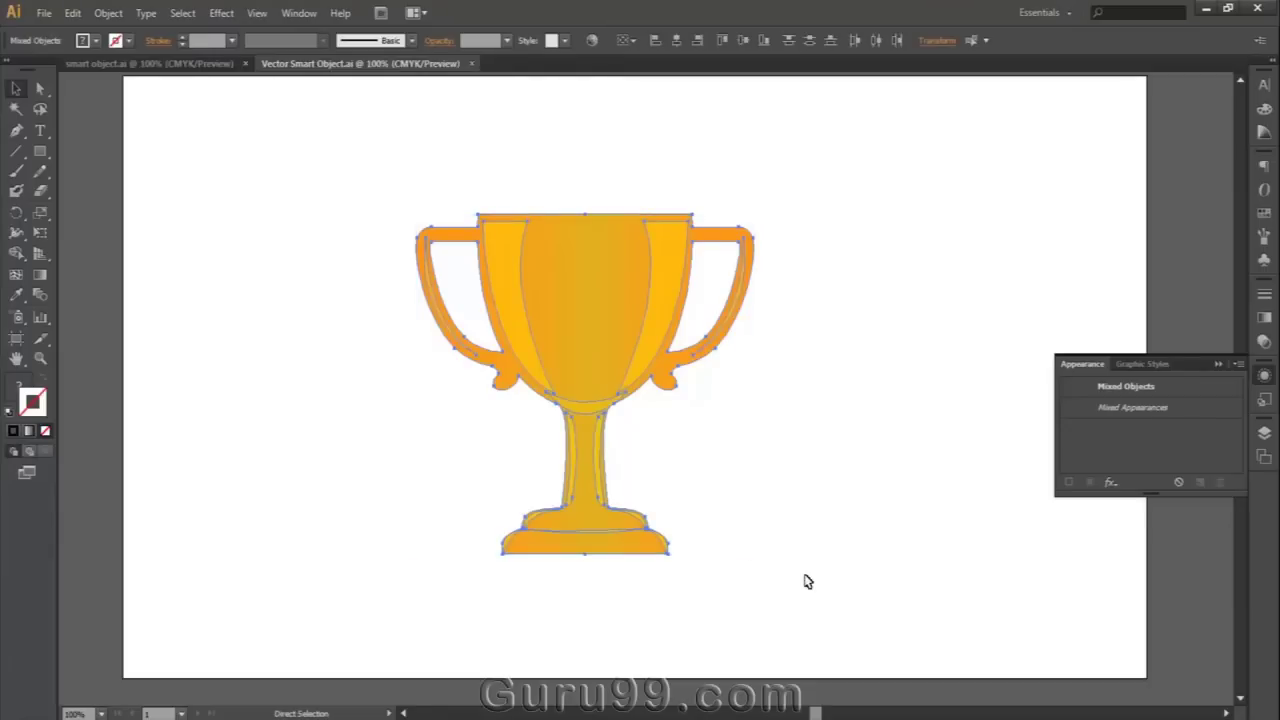
pyautogui.press('v')
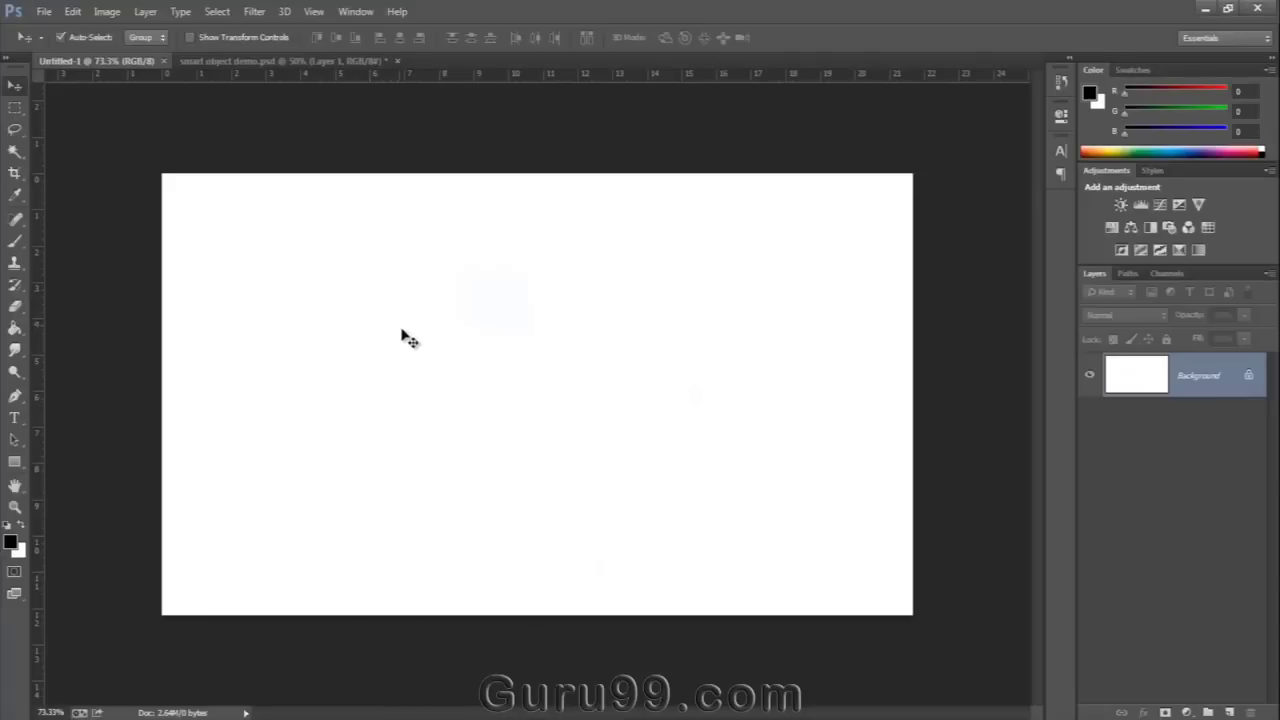
# - Paste the trophy into the blank Photoshop document as a Smart Object, scaled to about 75% around its centre
pyautogui.hotkey('ctrl', 'v')
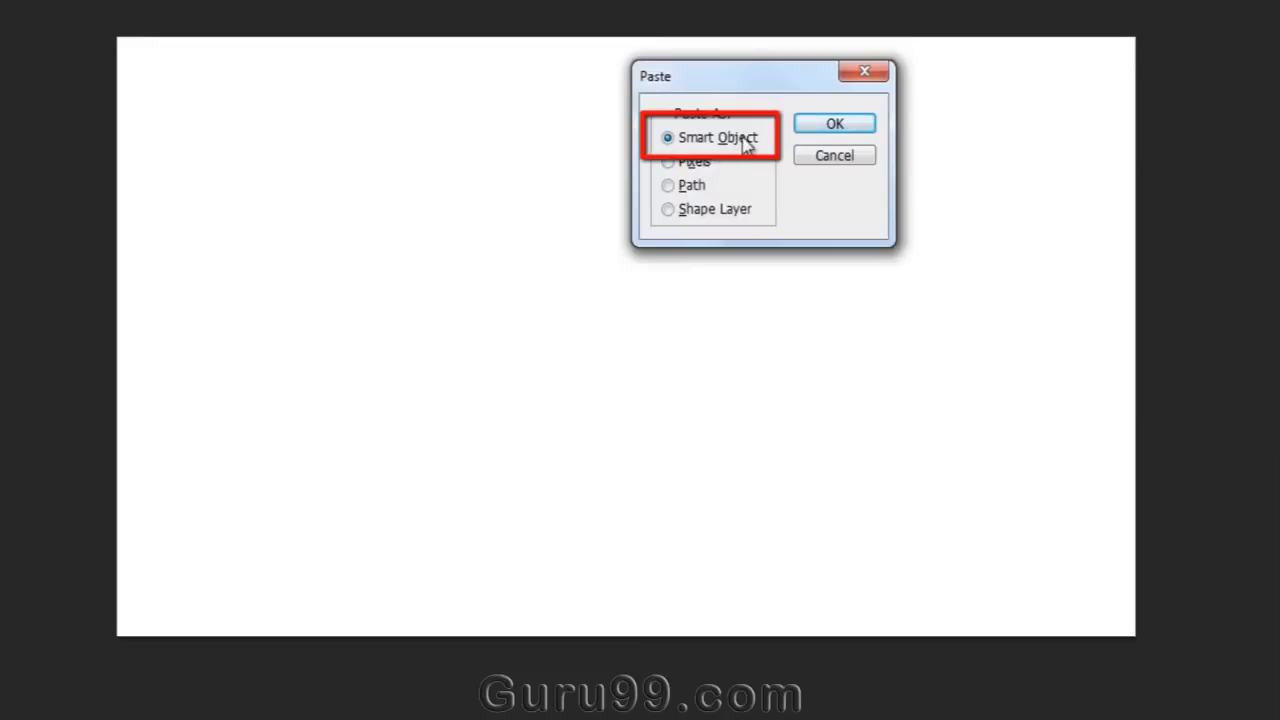
pyautogui.click(830, 128)
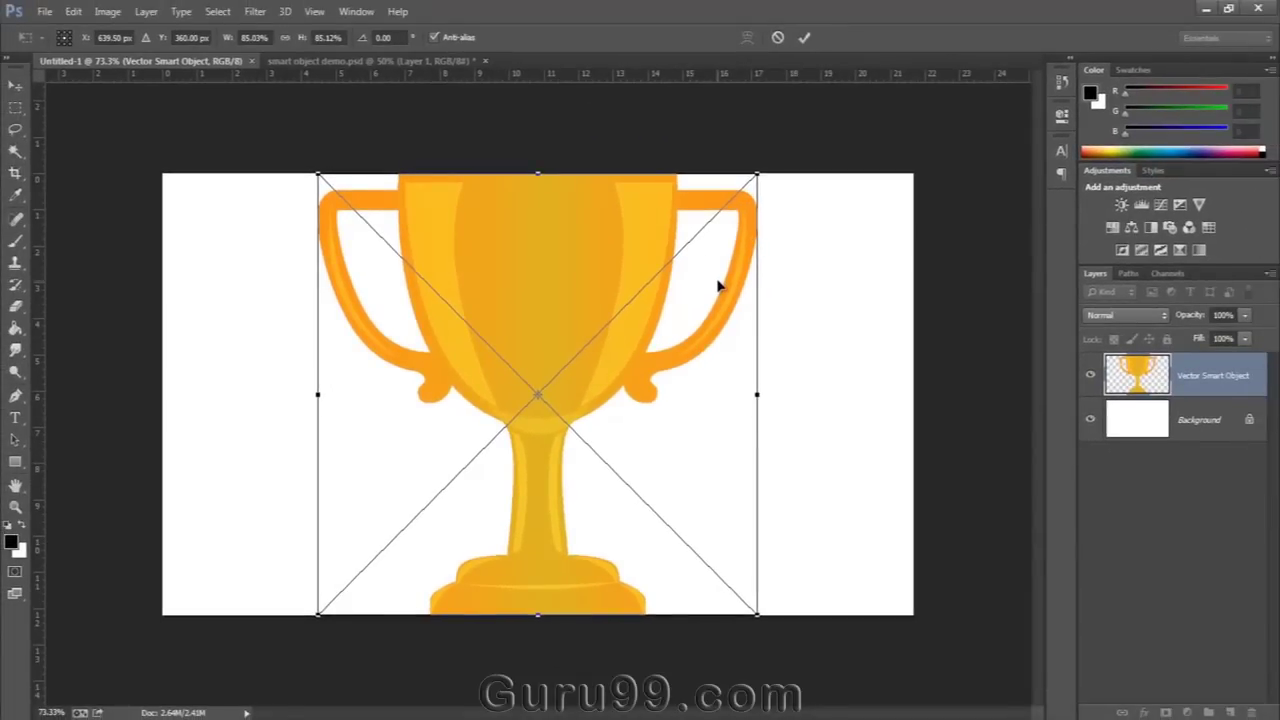
pyautogui.moveTo(760, 172); pyautogui.dragTo(735, 193)
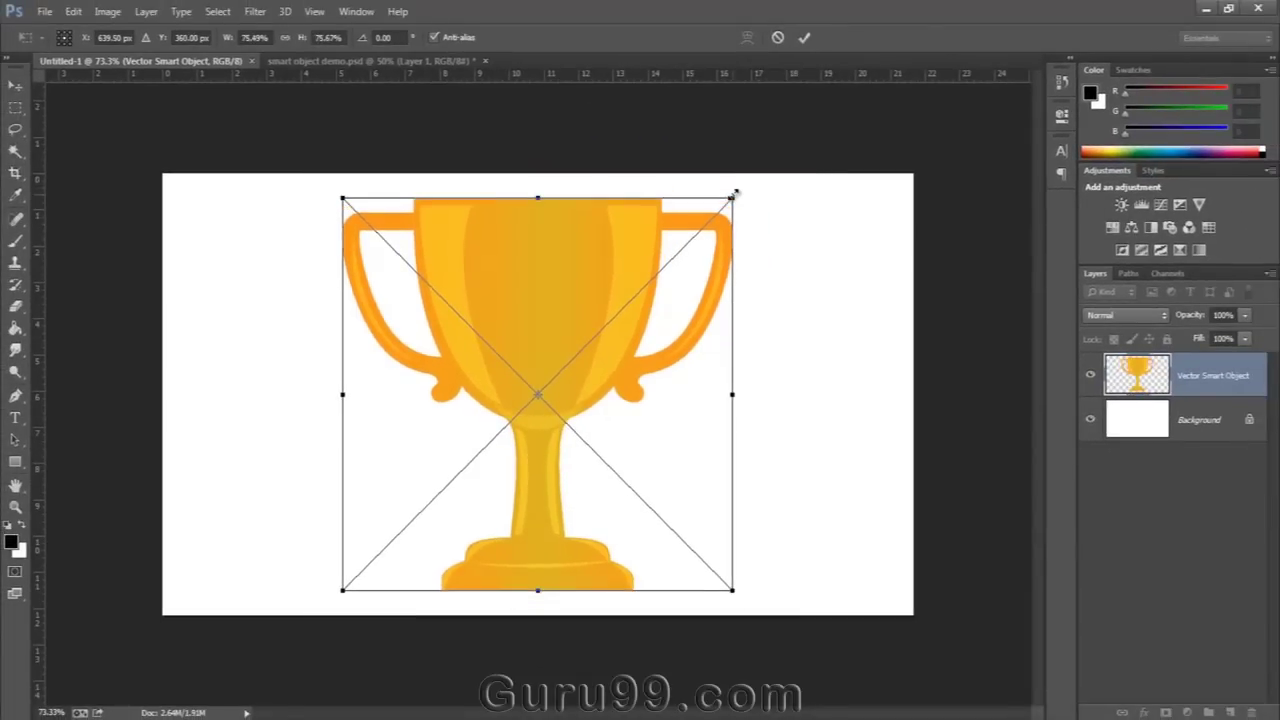
pyautogui.press('Return')
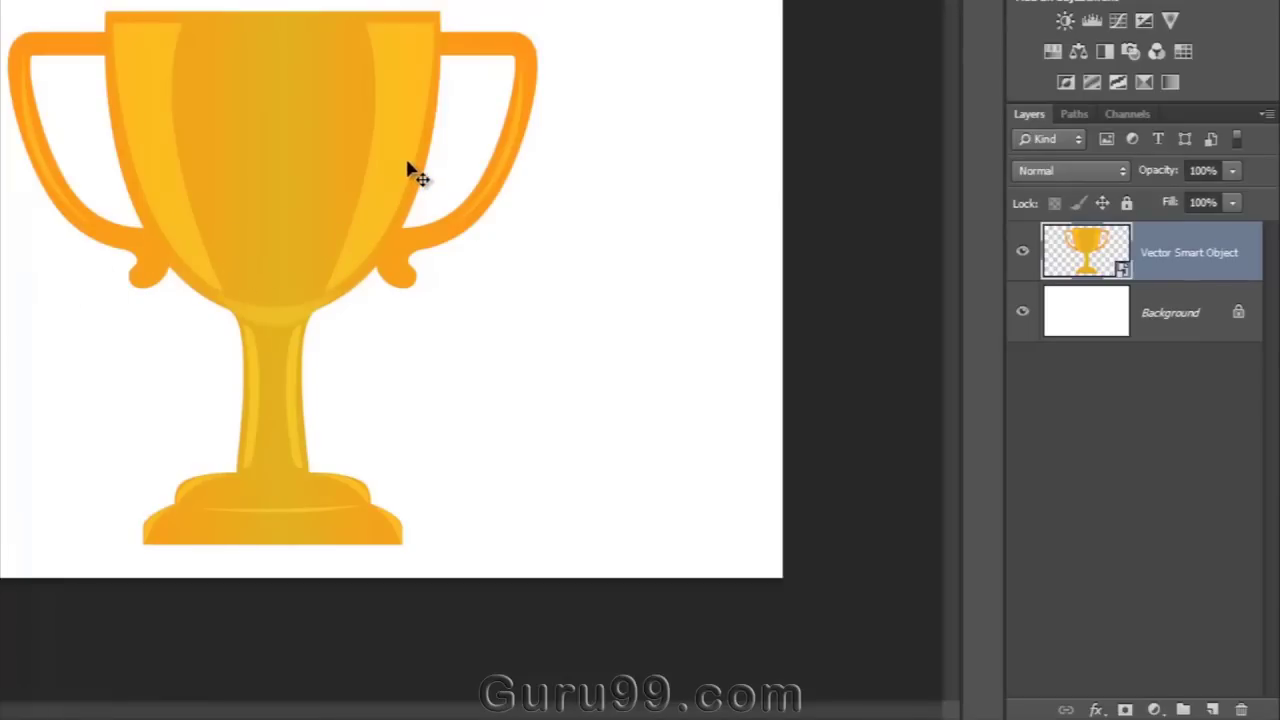
# - Shrink the trophy Smart Object with Free Transform, apply it, and enlarge it again to nearly the canvas height
pyautogui.hotkey('ctrl', 't')
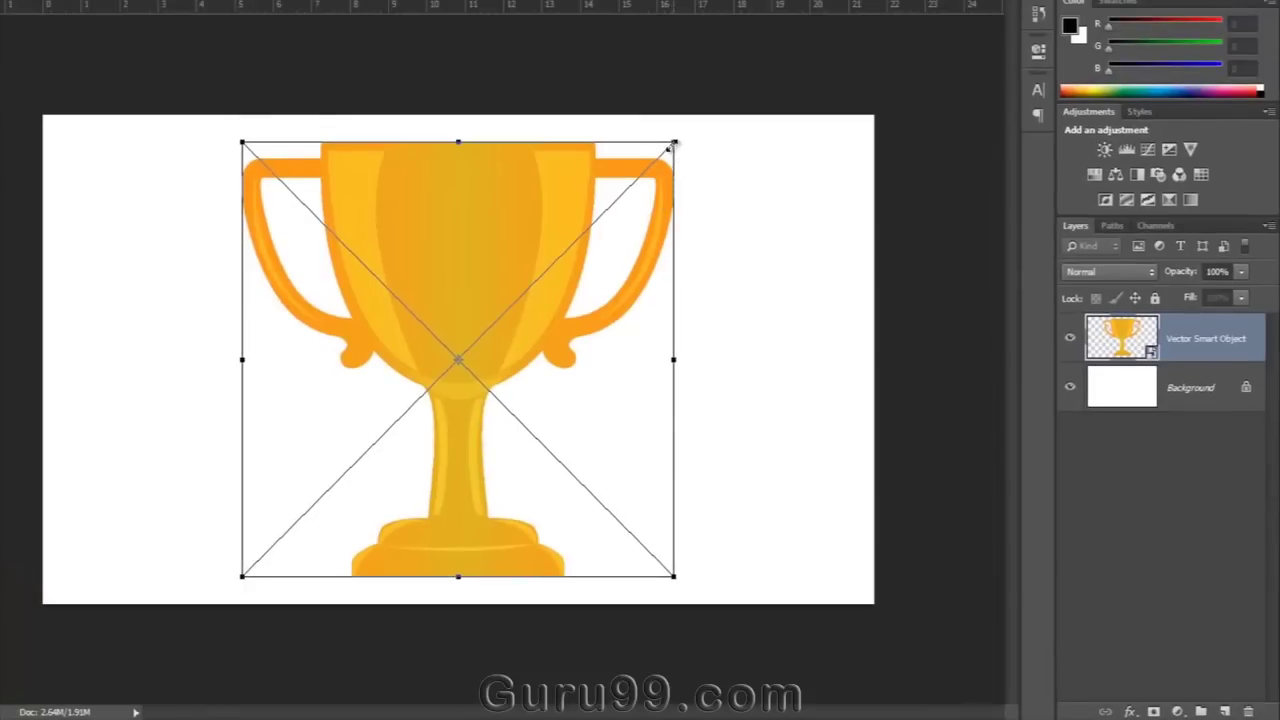
pyautogui.moveTo(674, 144); pyautogui.dragTo(252, 529)
pyautogui.press('Return')
pyautogui.moveTo(289, 568); pyautogui.dragTo(701, 276)
pyautogui.hotkey('ctrl', 't')
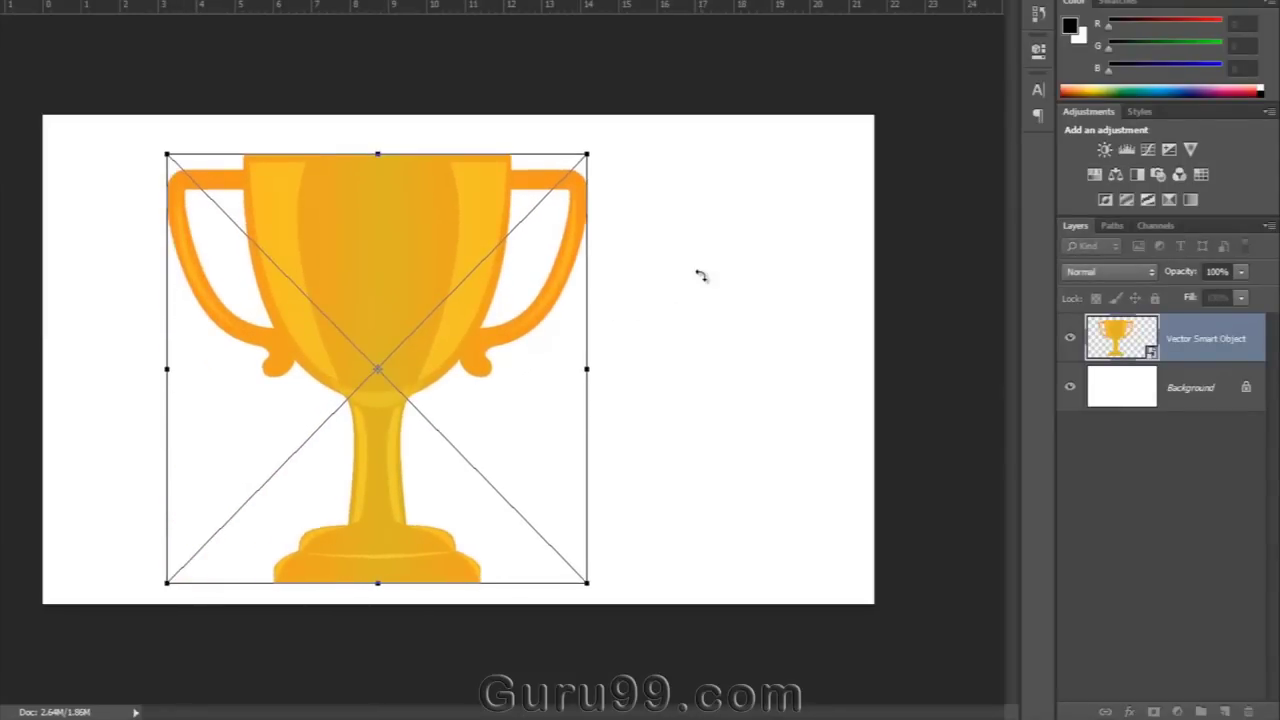
pyautogui.press('Return')
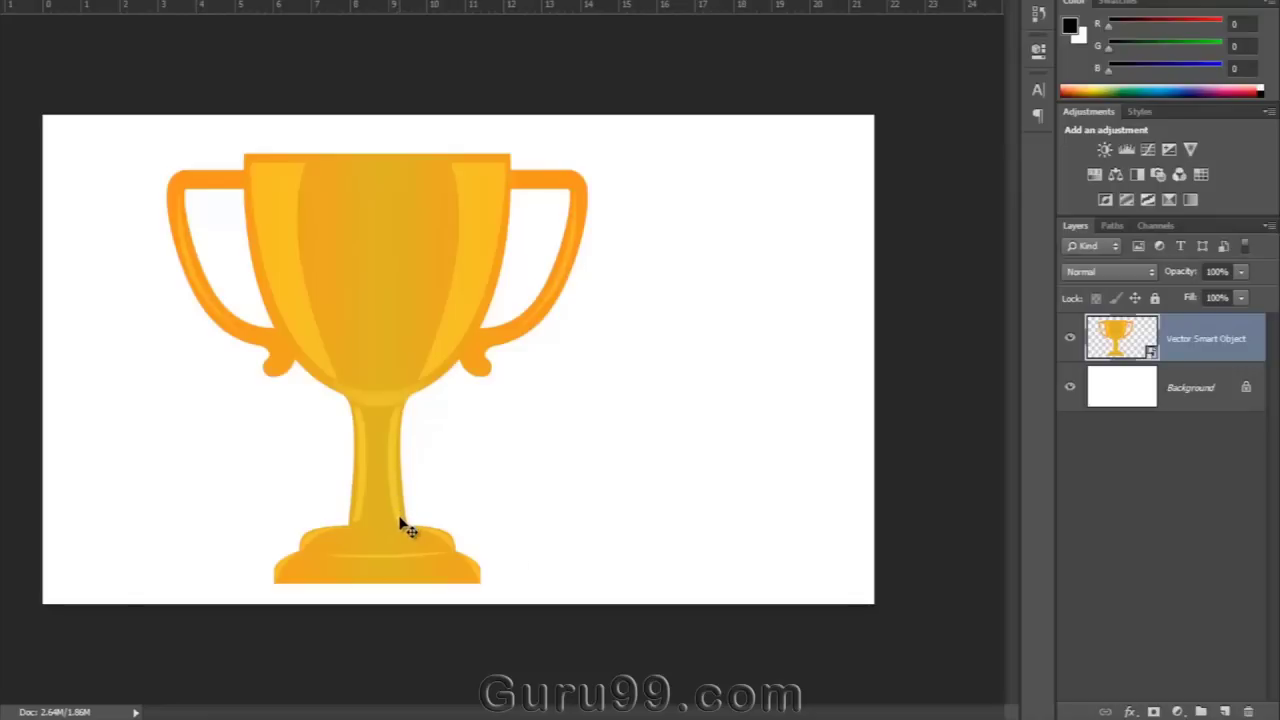
# - Hide the Vector Smart Object layer and paste the trophy again as Pixels, scaled slightly smaller than the canvas height
pyautogui.click(1070, 341)
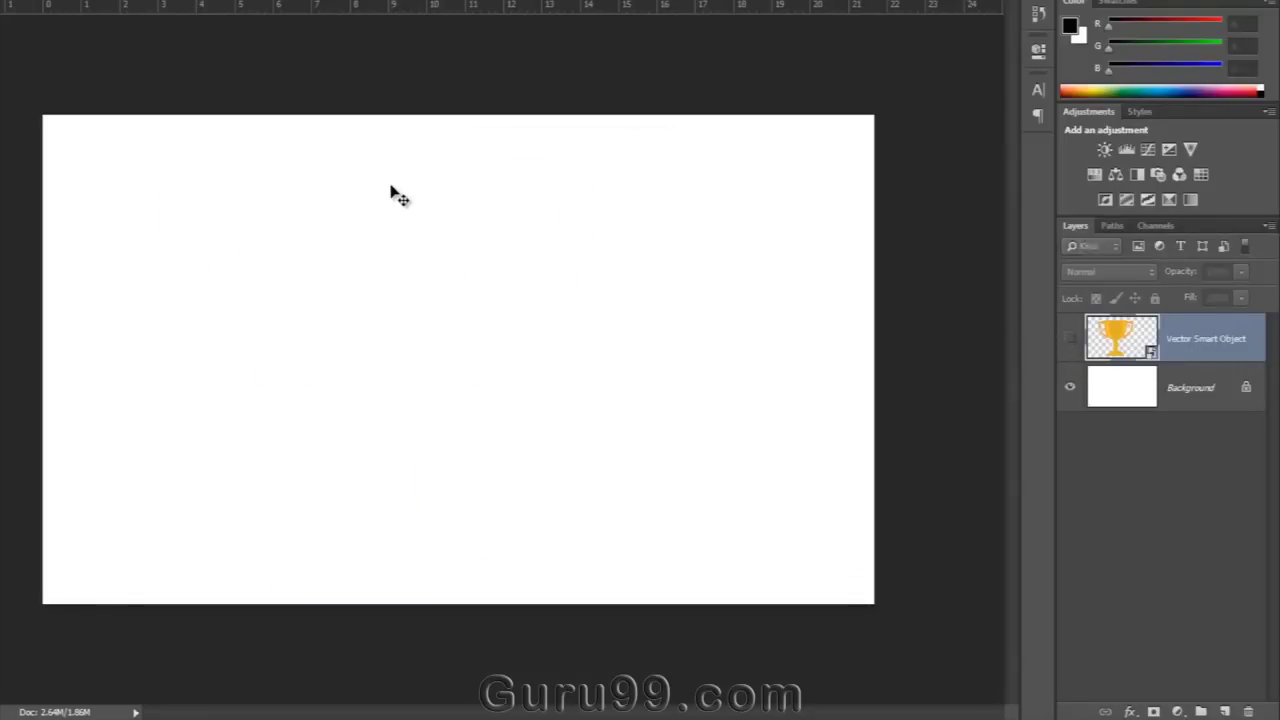
pyautogui.hotkey('ctrl', 'v')
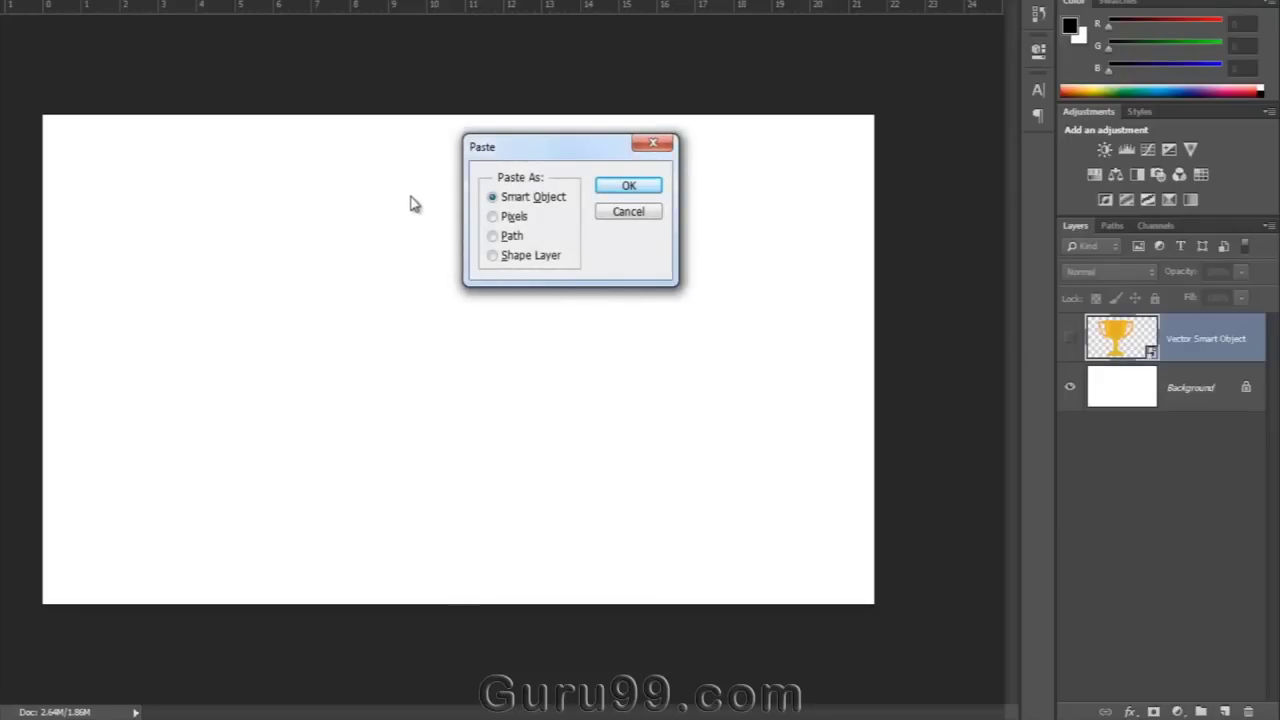
pyautogui.click(500, 220)
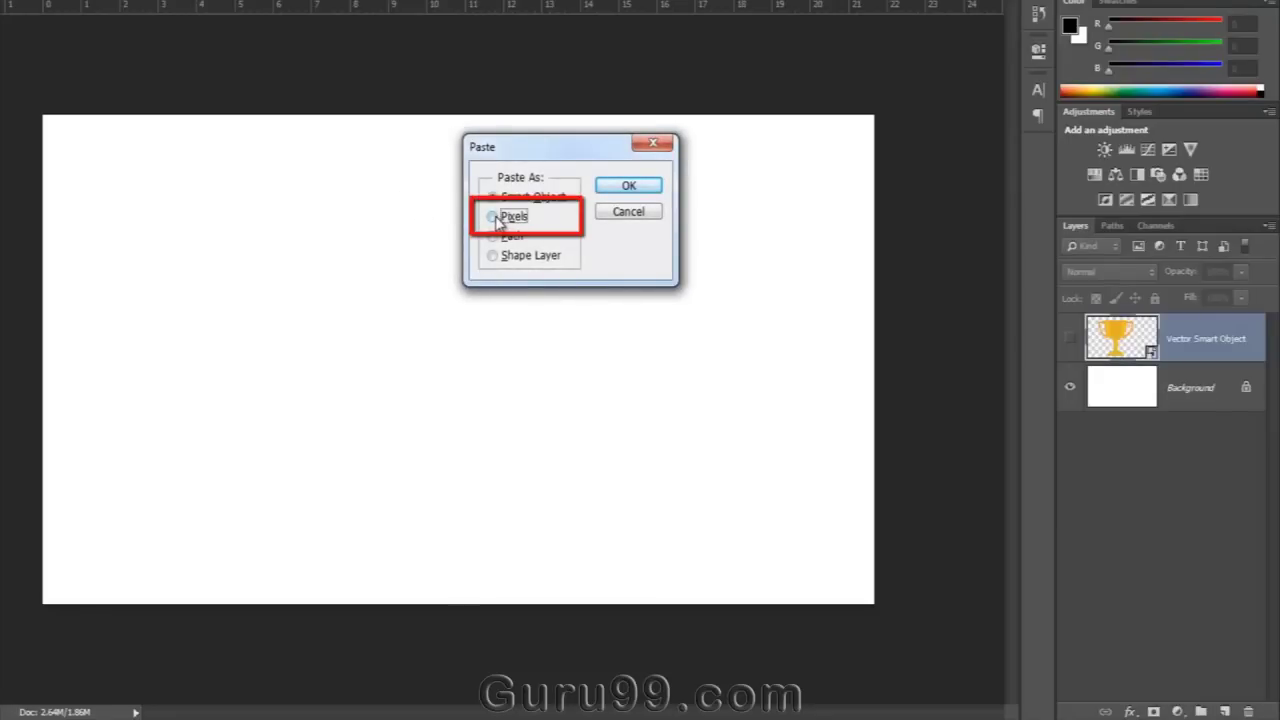
pyautogui.click(626, 190)
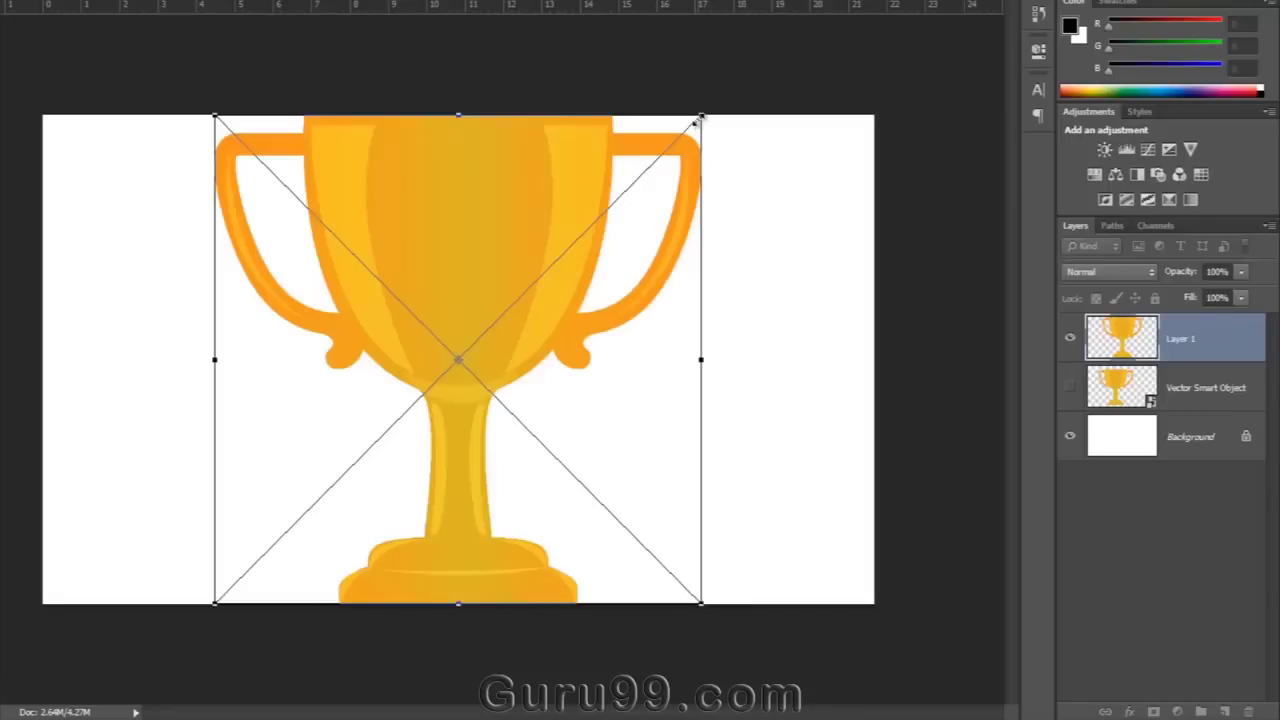
pyautogui.moveTo(700, 116); pyautogui.dragTo(682, 132)
pyautogui.press('Return')
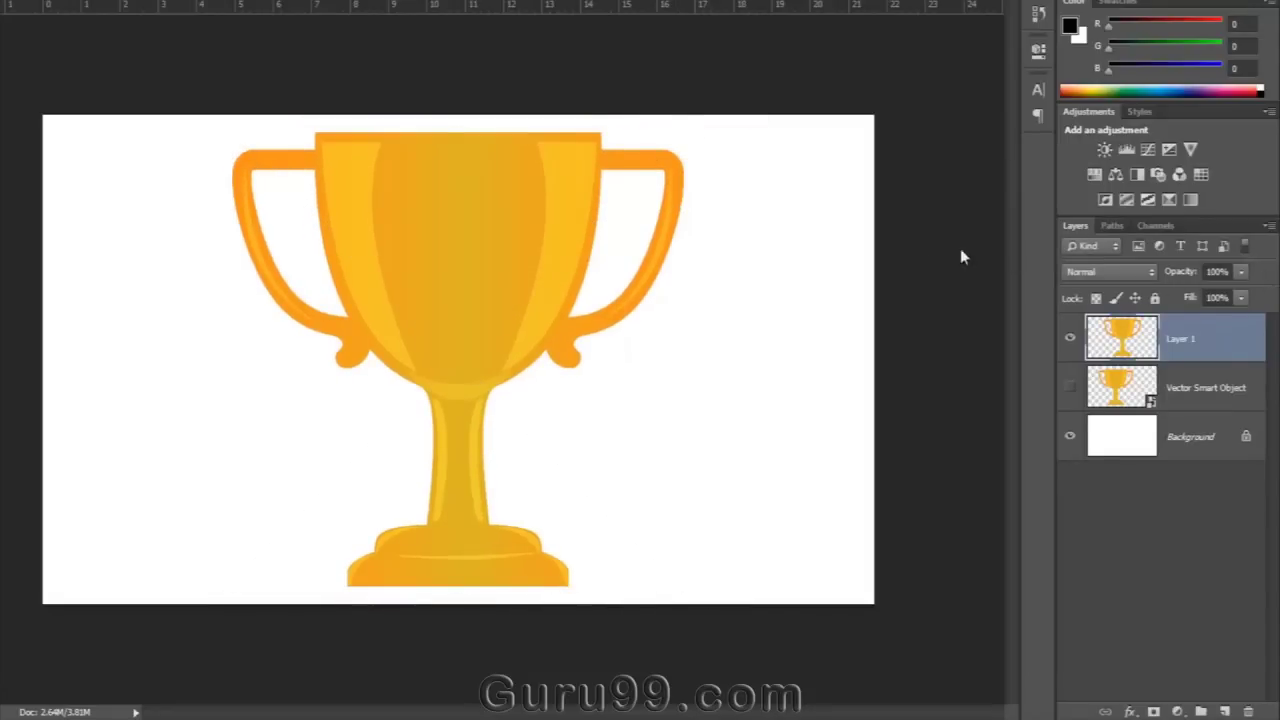
# - Shrink the pixel trophy on Layer 1 to a tiny size, apply the transform, and enlarge it again to about 11 cm wide
pyautogui.hotkey('ctrl', 't')
pyautogui.moveTo(680, 131); pyautogui.dragTo(197, 463)
pyautogui.doubleClick(248, 564)
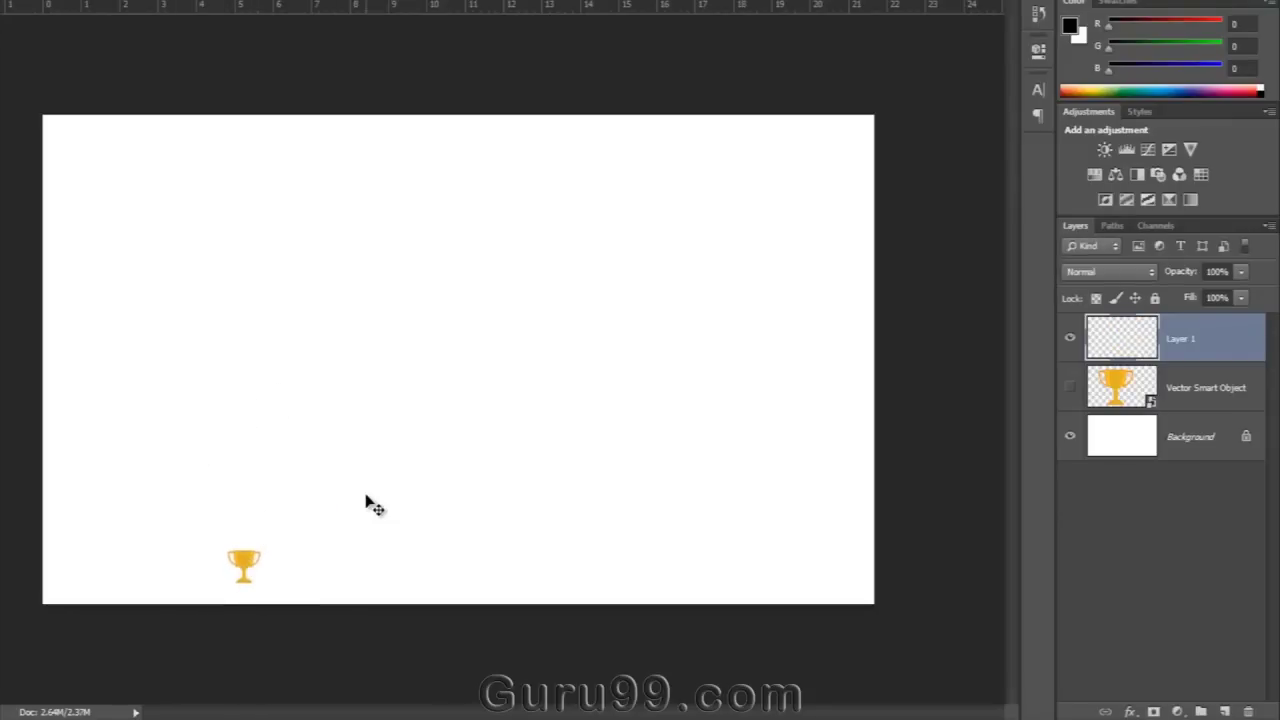
pyautogui.hotkey('ctrl', 't')
pyautogui.moveTo(264, 548); pyautogui.dragTo(680, 191)
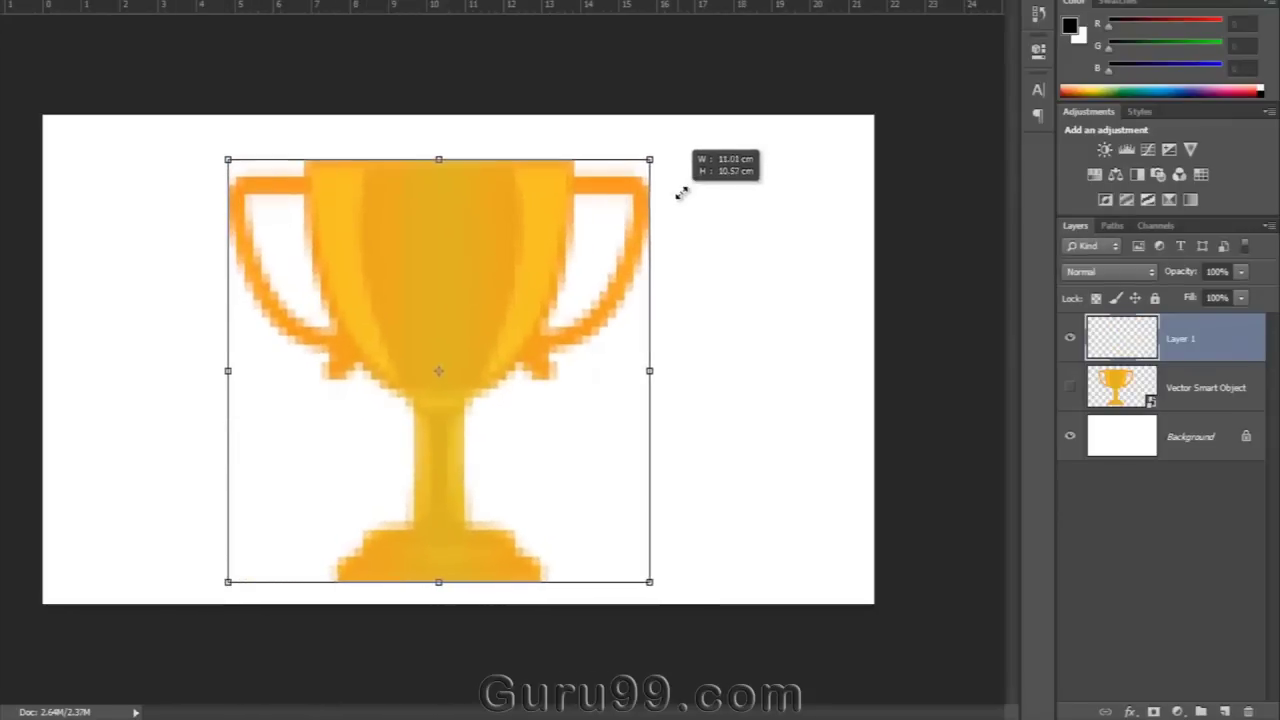
pyautogui.doubleClick(500, 333)
# - Move the pixel trophy to the canvas's left side, show the Vector Smart Object layer and move that trophy to the right side
pyautogui.moveTo(479, 326); pyautogui.dragTo(335, 336)
pyautogui.click(1068, 388)
pyautogui.moveTo(449, 357)
pyautogui.mouseDown()
pyautogui.moveTo(694, 429)
pyautogui.moveTo(677, 423)
pyautogui.moveTo(663, 374)
pyautogui.mouseUp()
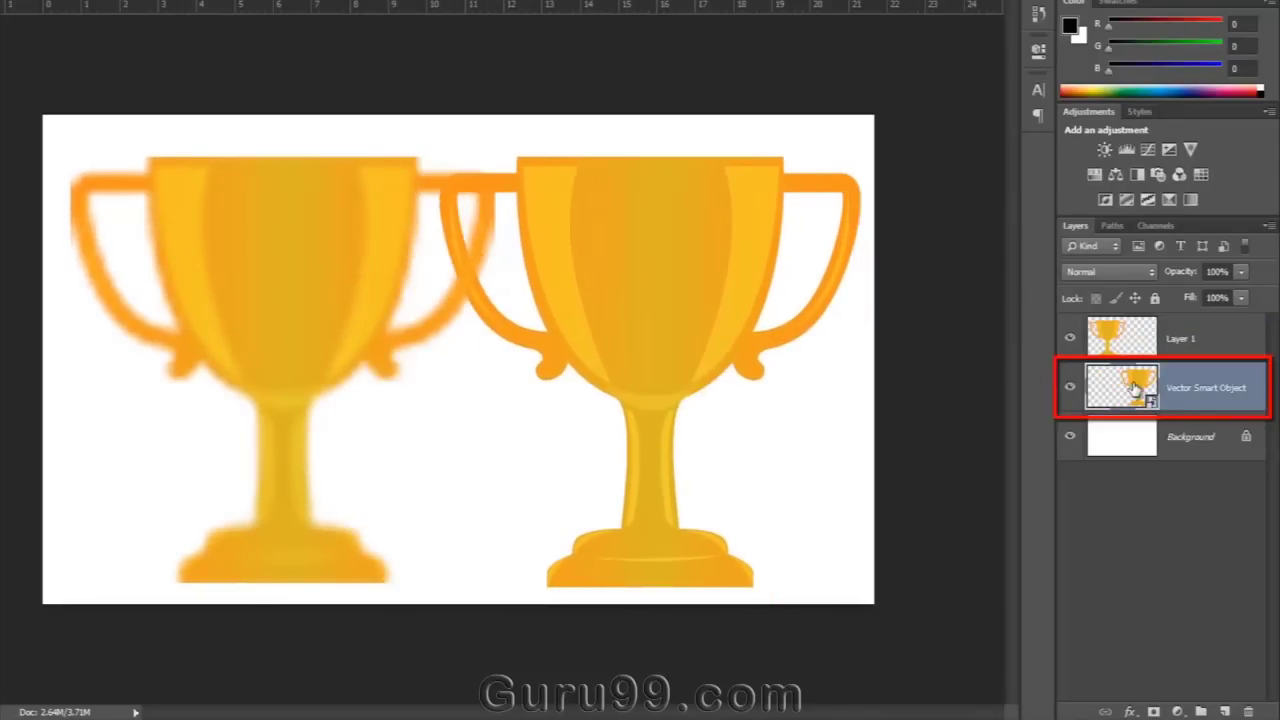
# - Hide Layer 1, move the Vector Smart Object trophy to the middle of the canvas and try rescaling it with Free Transform
pyautogui.click(1200, 338)
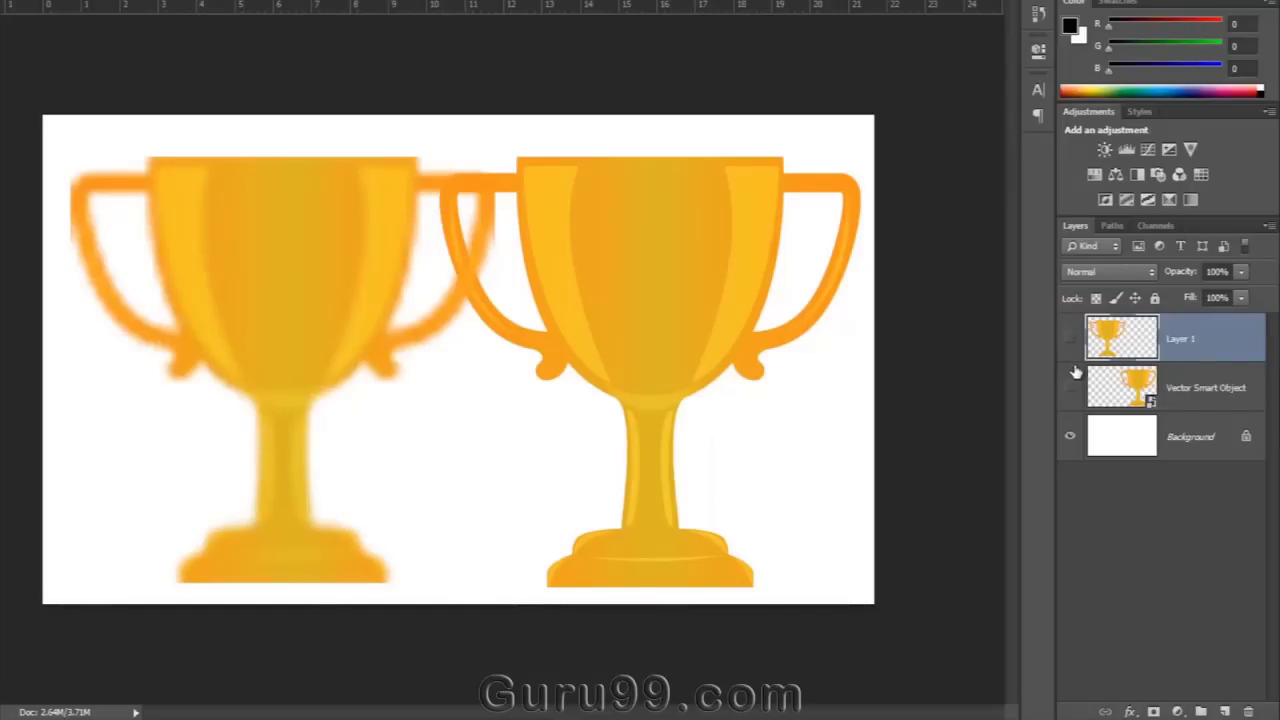
pyautogui.moveTo(1072, 342); pyautogui.dragTo(1072, 388)
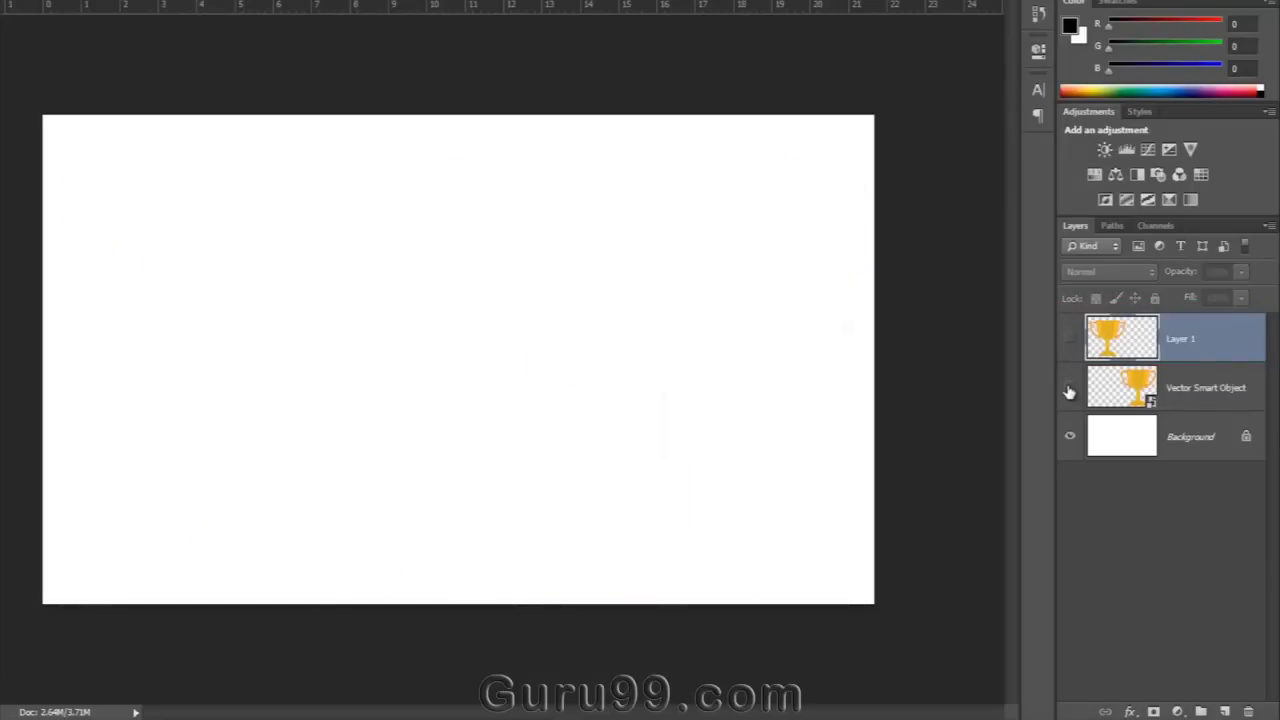
pyautogui.click(1069, 392)
pyautogui.moveTo(649, 307); pyautogui.dragTo(536, 262)
pyautogui.hotkey('ctrl', 't')
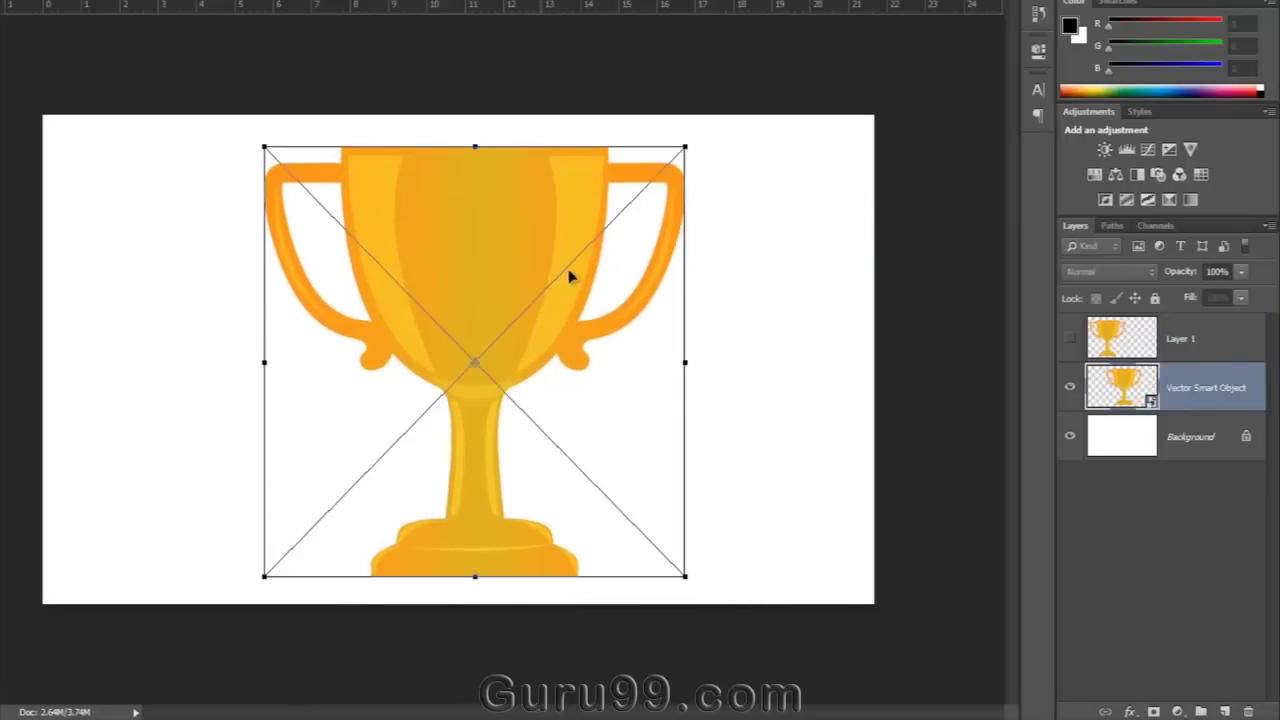
pyautogui.moveTo(686, 147); pyautogui.dragTo(700, 240)
pyautogui.press('Return')
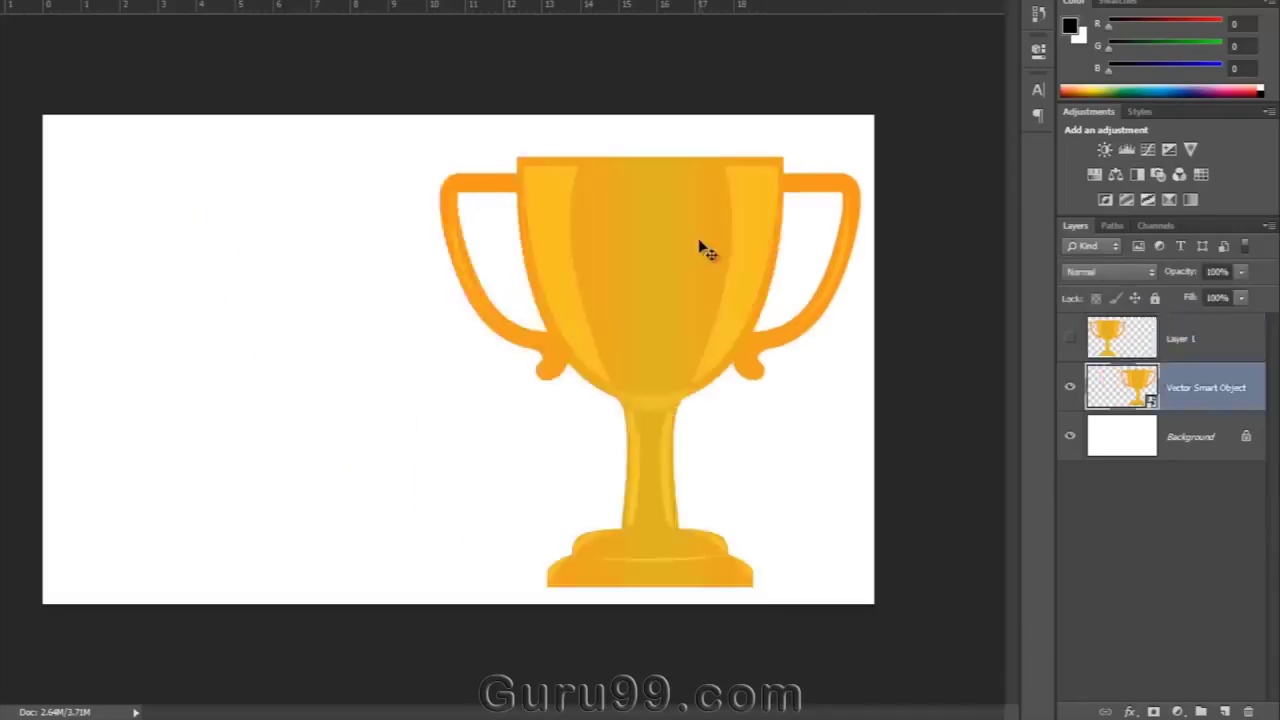
# - Hide the Vector Smart Object layer and replace Layer 1 with a freshly pasted pixel version of the trophy
pyautogui.click(1070, 338)
pyautogui.click(1070, 387)
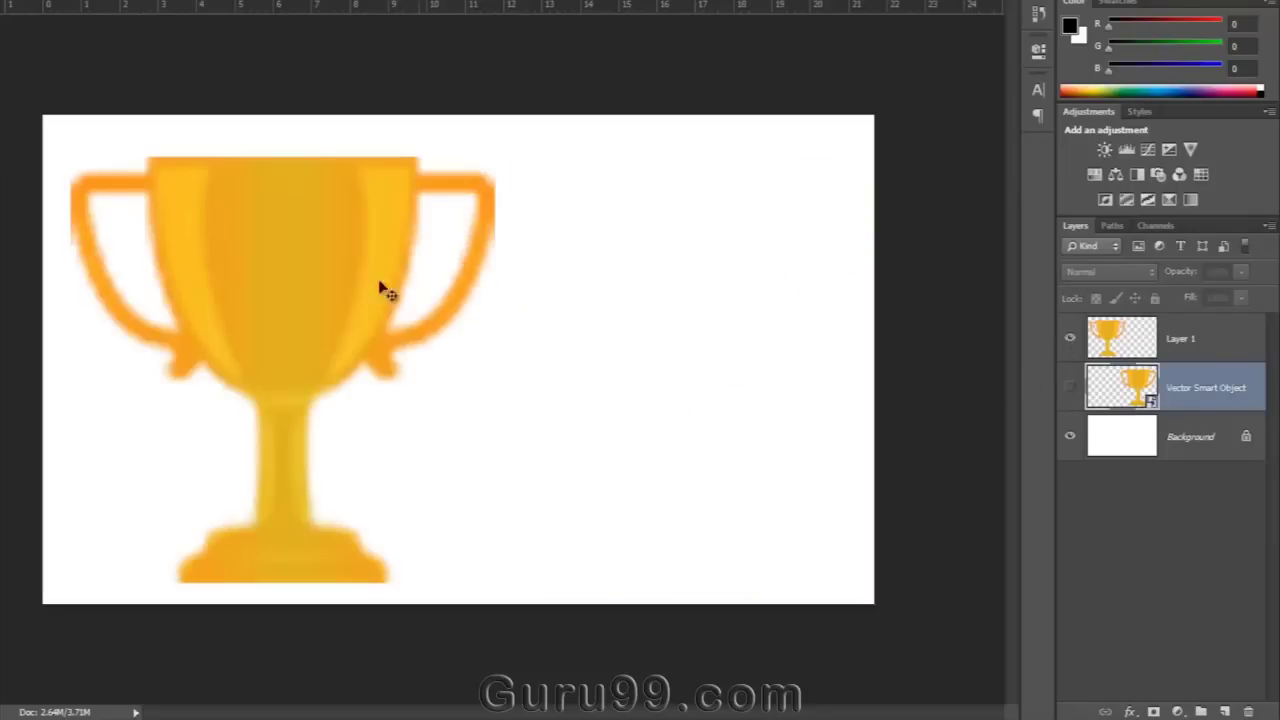
pyautogui.hotkey('alt', ']')
pyautogui.press('Delete')
pyautogui.hotkey('ctrl', 'v')
pyautogui.click(612, 188)
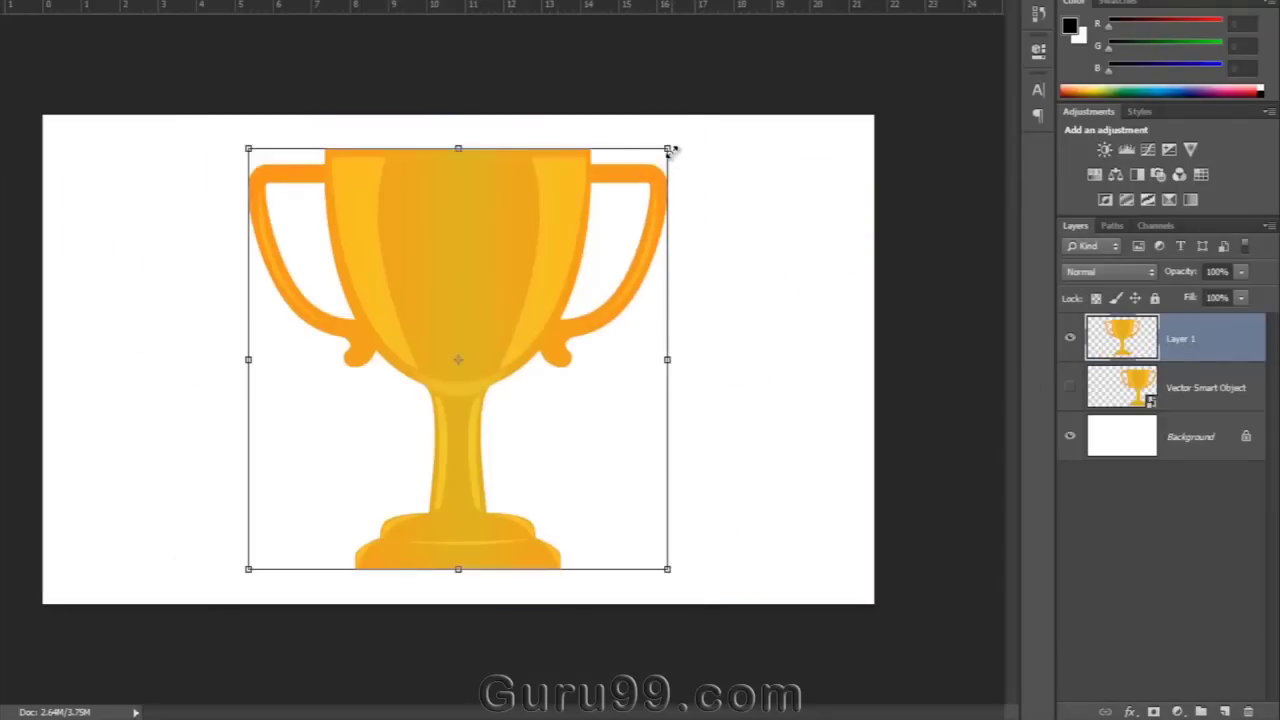
# - Scale the newly pasted pixel trophy down to a tiny size, apply it, and scale it back up to nearly the canvas height
pyautogui.moveTo(669, 149); pyautogui.dragTo(220, 463)
pyautogui.press('Return')
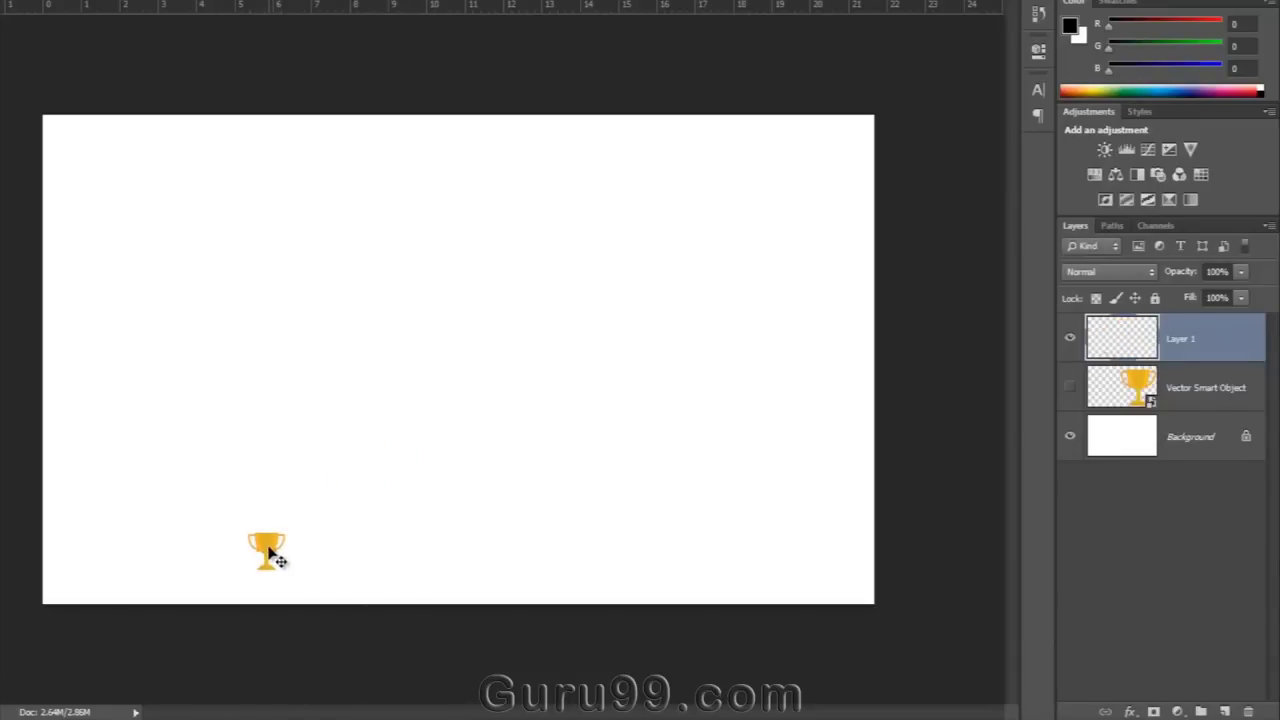
pyautogui.hotkey('ctrl', 't')
pyautogui.moveTo(289, 528); pyautogui.dragTo(694, 200)
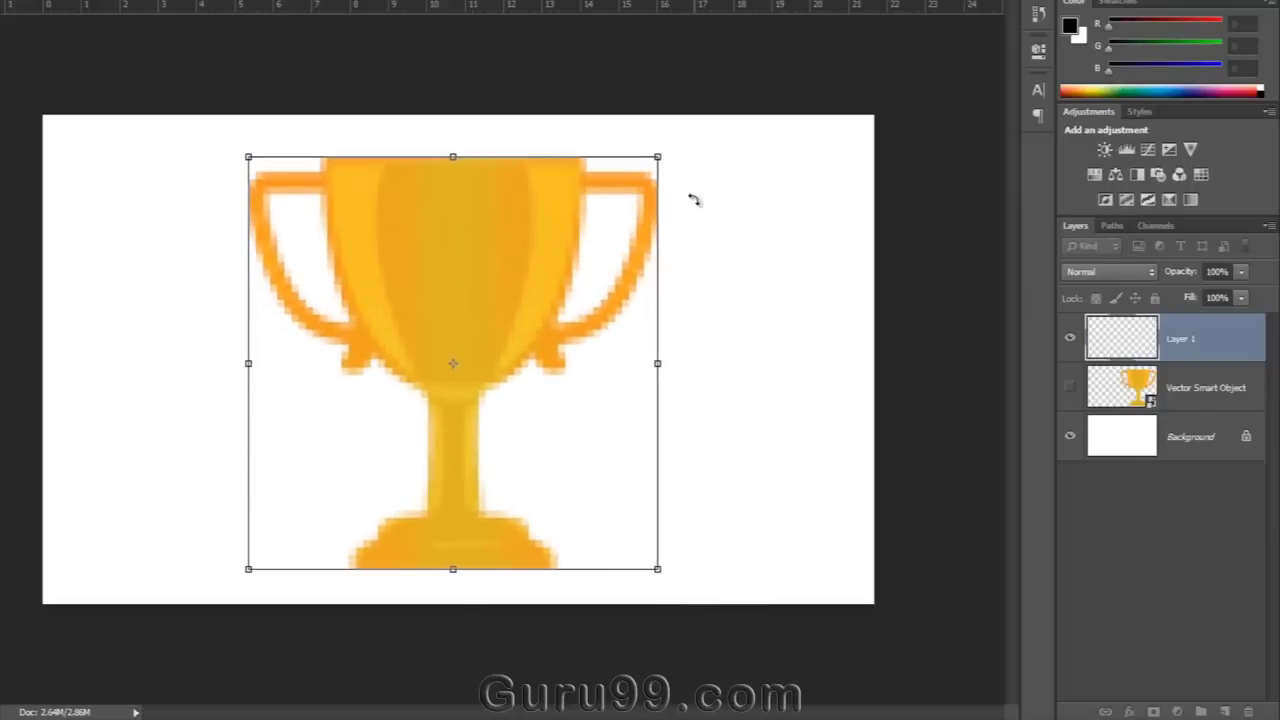
pyautogui.press('Return')
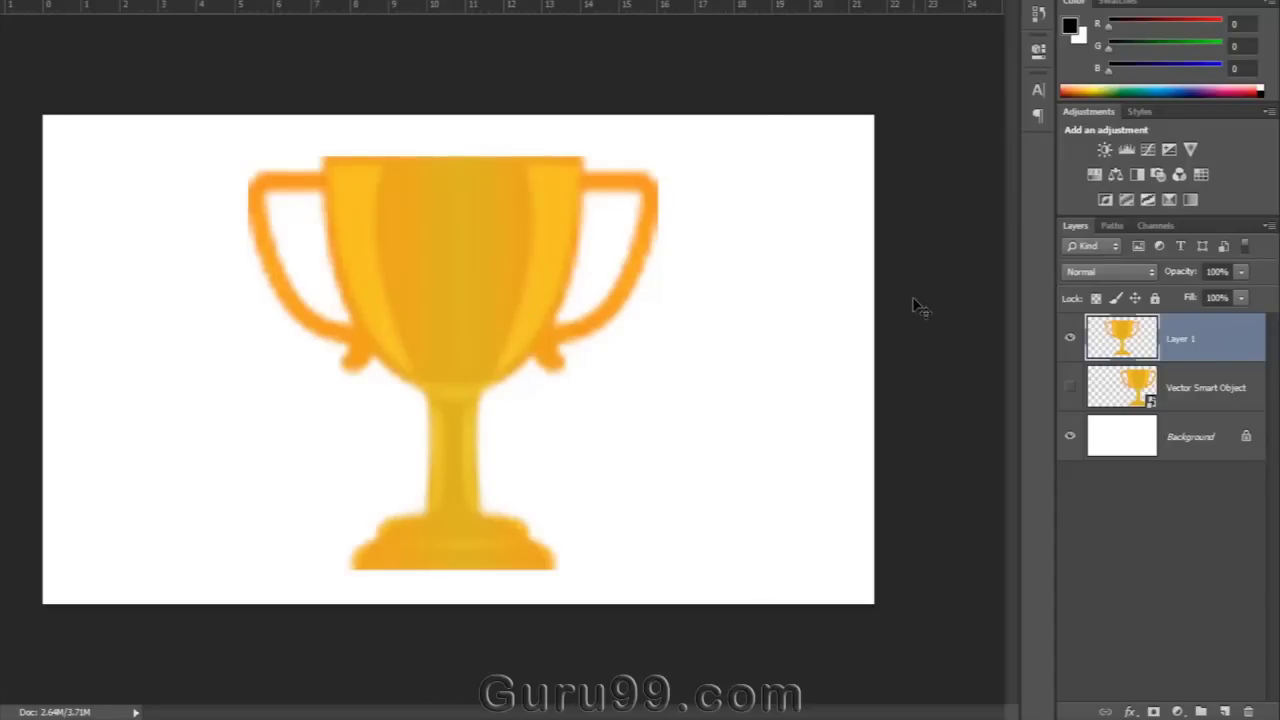
# - Hide Layer 1, show the Vector Smart Object trophy, move it to the middle of the canvas and apply Free Transform to it
pyautogui.click(1070, 338)
pyautogui.click(1070, 387)
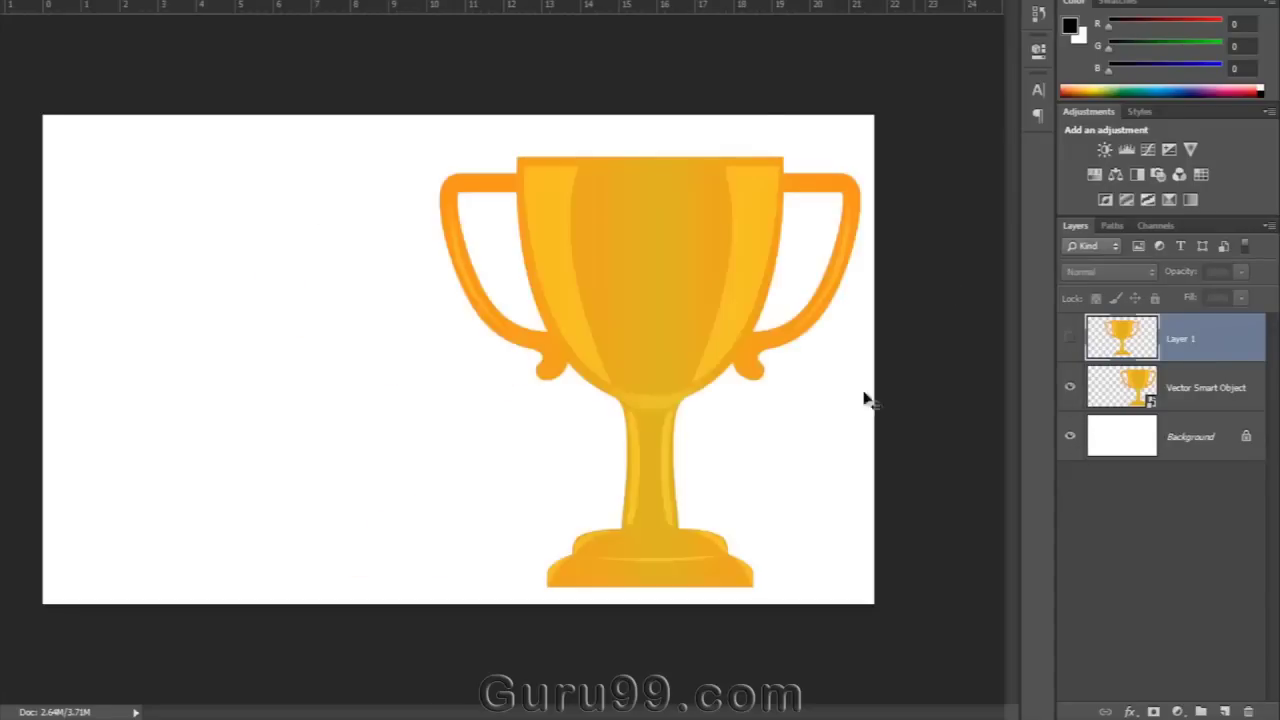
pyautogui.moveTo(712, 326); pyautogui.dragTo(536, 321)
pyautogui.hotkey('ctrl', 't')
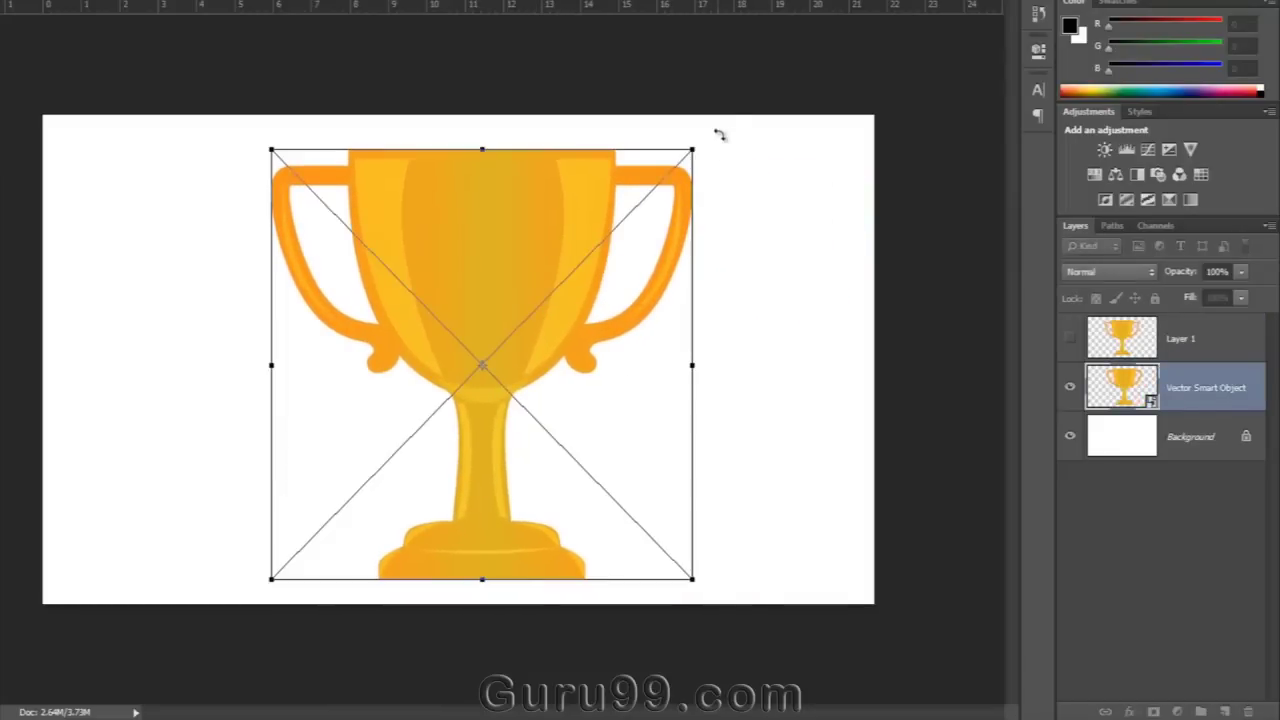
pyautogui.press('Return')
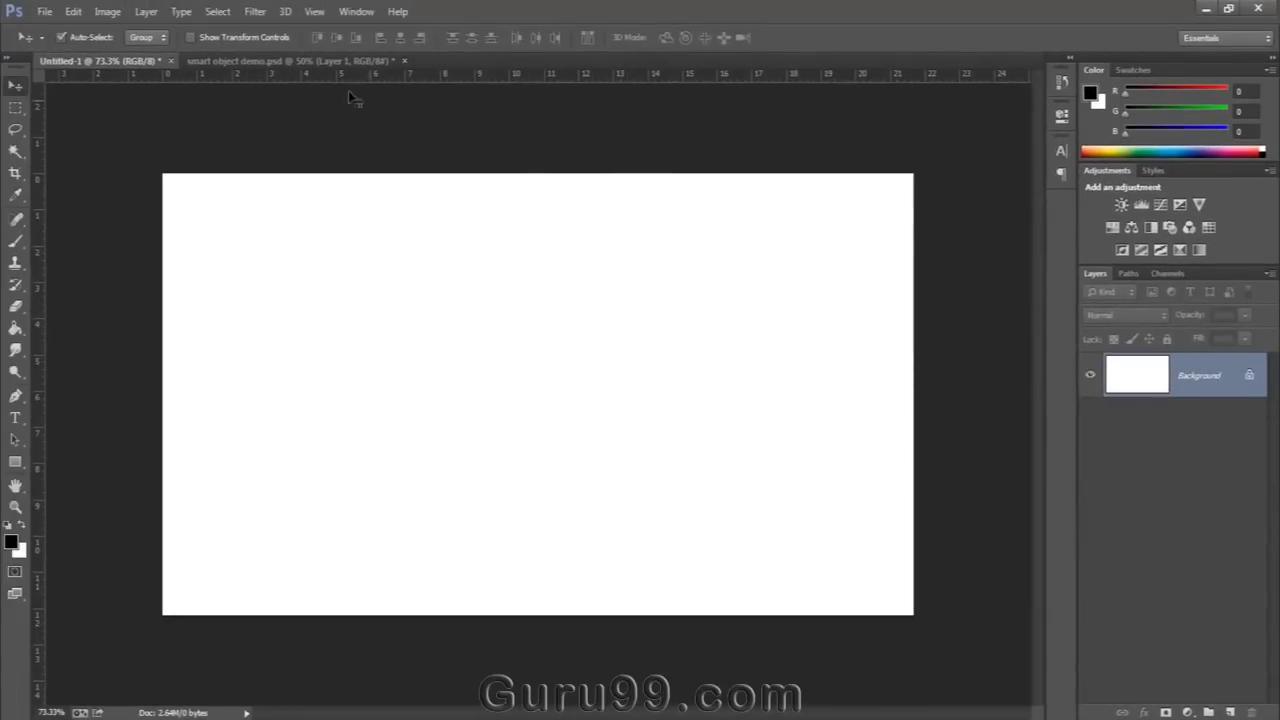
# - Copy the cut-out portrait layer from smart object demo.psd into Untitled-1 and scale it down to fit within the canvas height
pyautogui.click(340, 61)
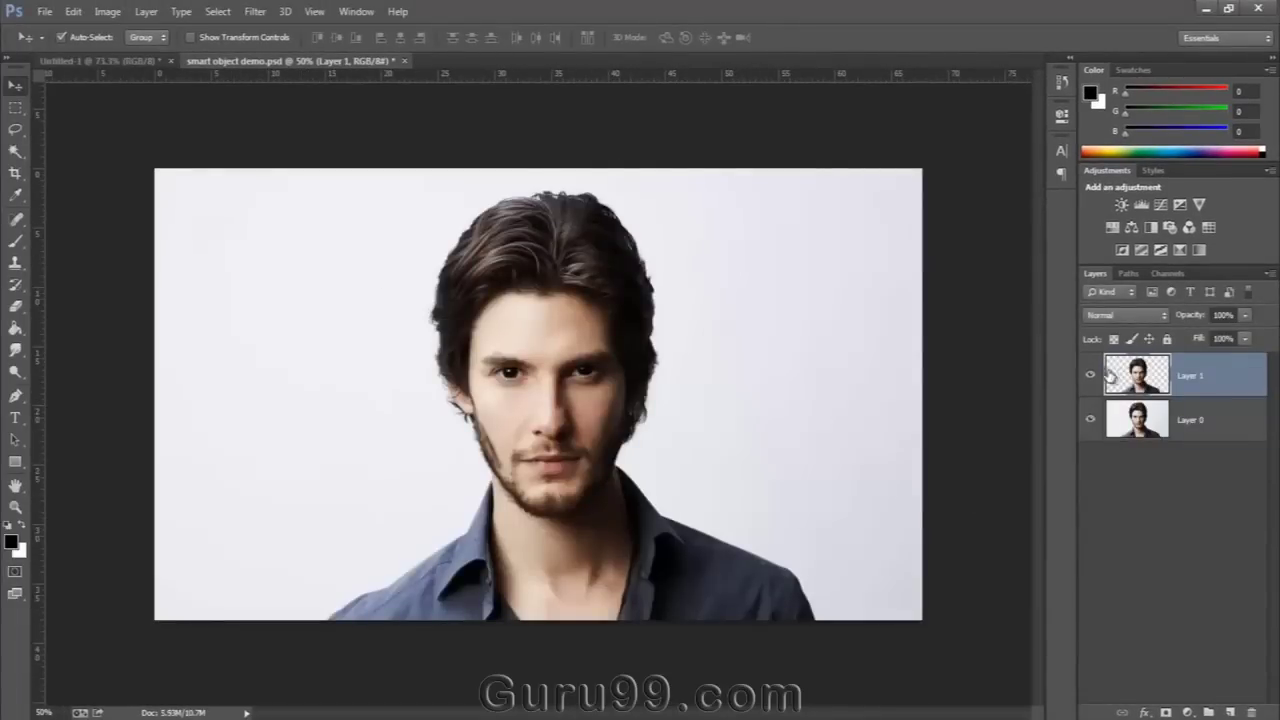
pyautogui.moveTo(640, 405)
pyautogui.mouseDown()
pyautogui.moveTo(825, 362)
pyautogui.moveTo(640, 405)
pyautogui.mouseUp()
pyautogui.moveTo(953, 412); pyautogui.dragTo(556, 309)
pyautogui.hotkey('ctrl', 't')
pyautogui.hotkey('ctrl', '-')
pyautogui.hotkey('ctrl', '-')
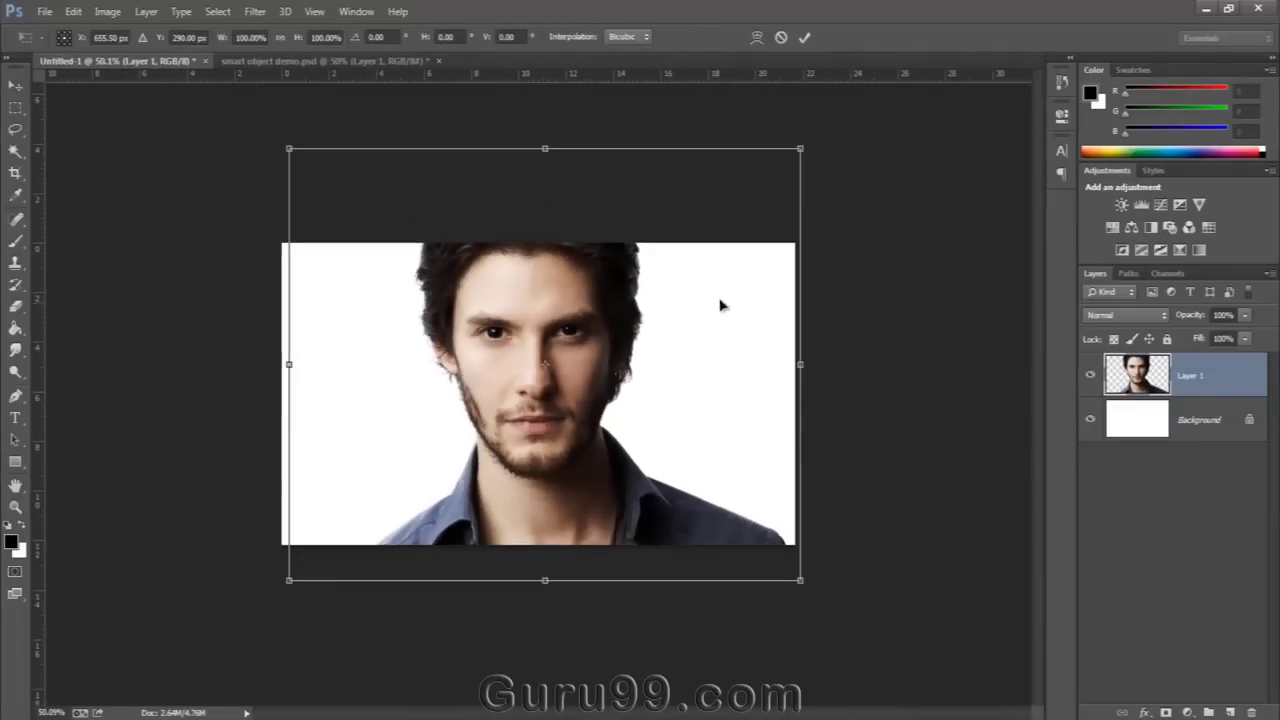
pyautogui.moveTo(800, 150); pyautogui.dragTo(655, 335)
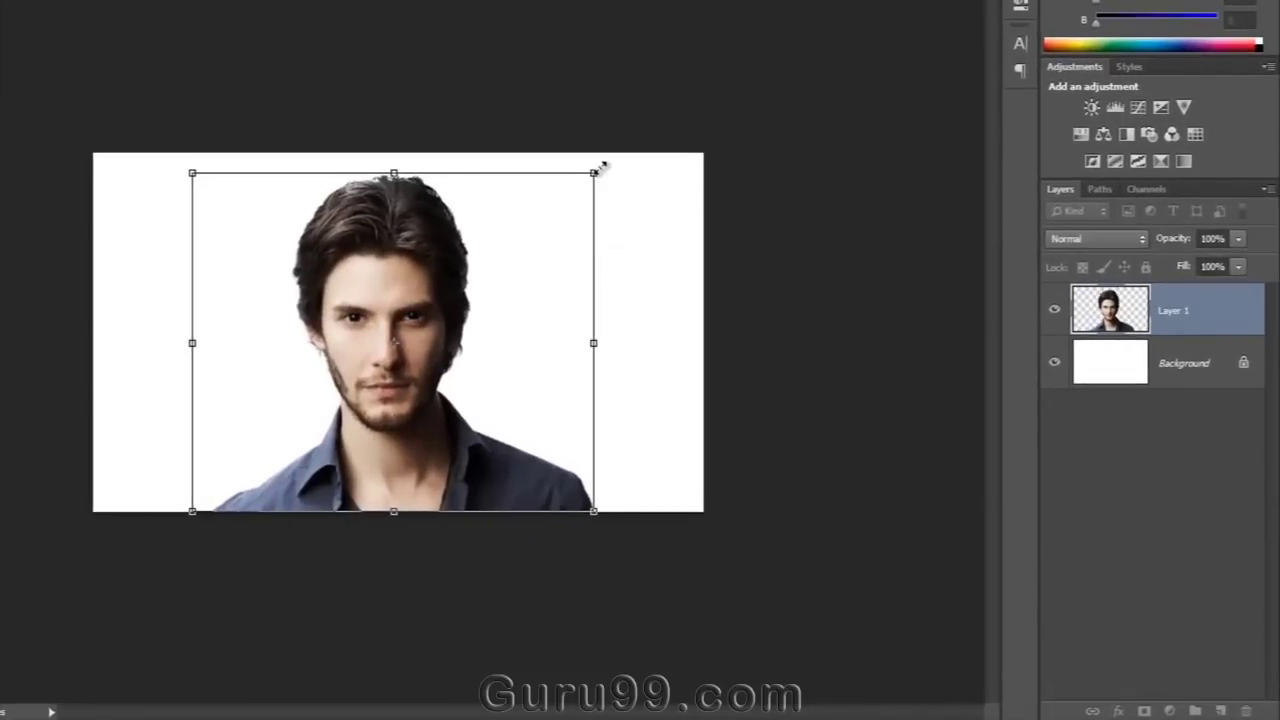
# - Shrink the pixel portrait to a tiny size, apply the transform, and enlarge it again to about the full canvas height
pyautogui.moveTo(593, 171); pyautogui.dragTo(191, 416)
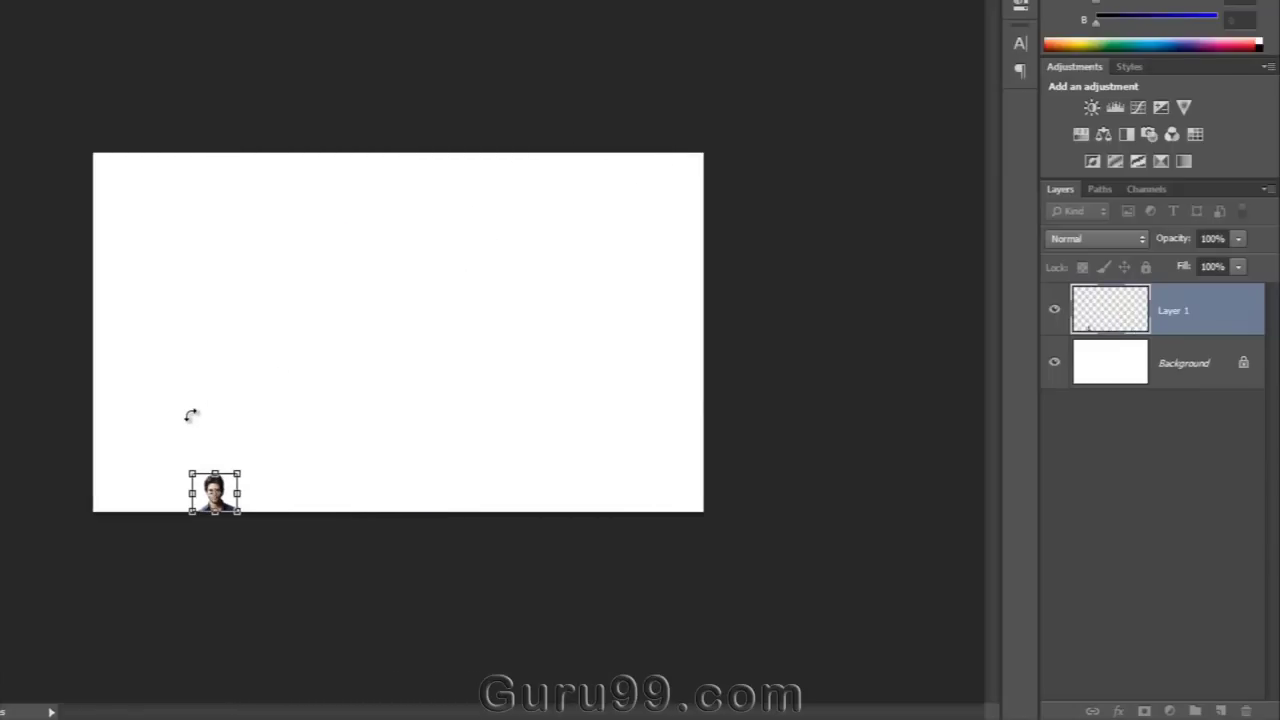
pyautogui.press('Return')
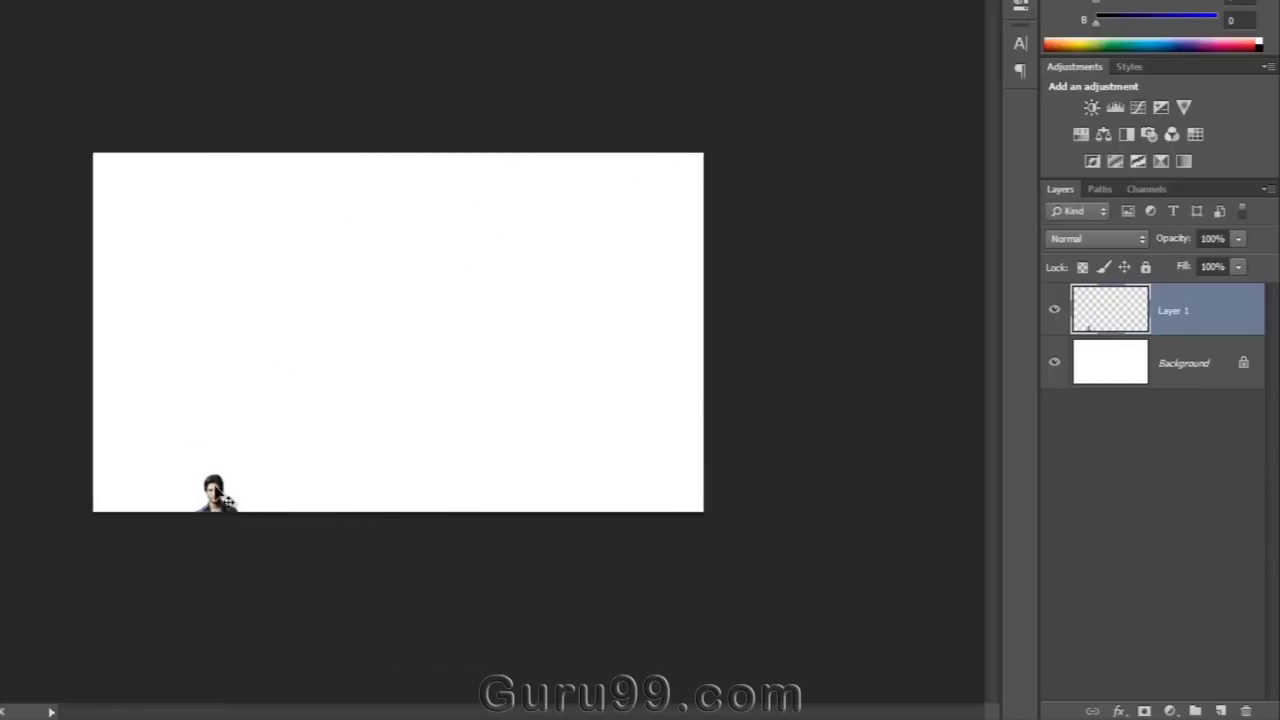
pyautogui.hotkey('ctrl', 't')
pyautogui.moveTo(246, 469); pyautogui.dragTo(634, 159)
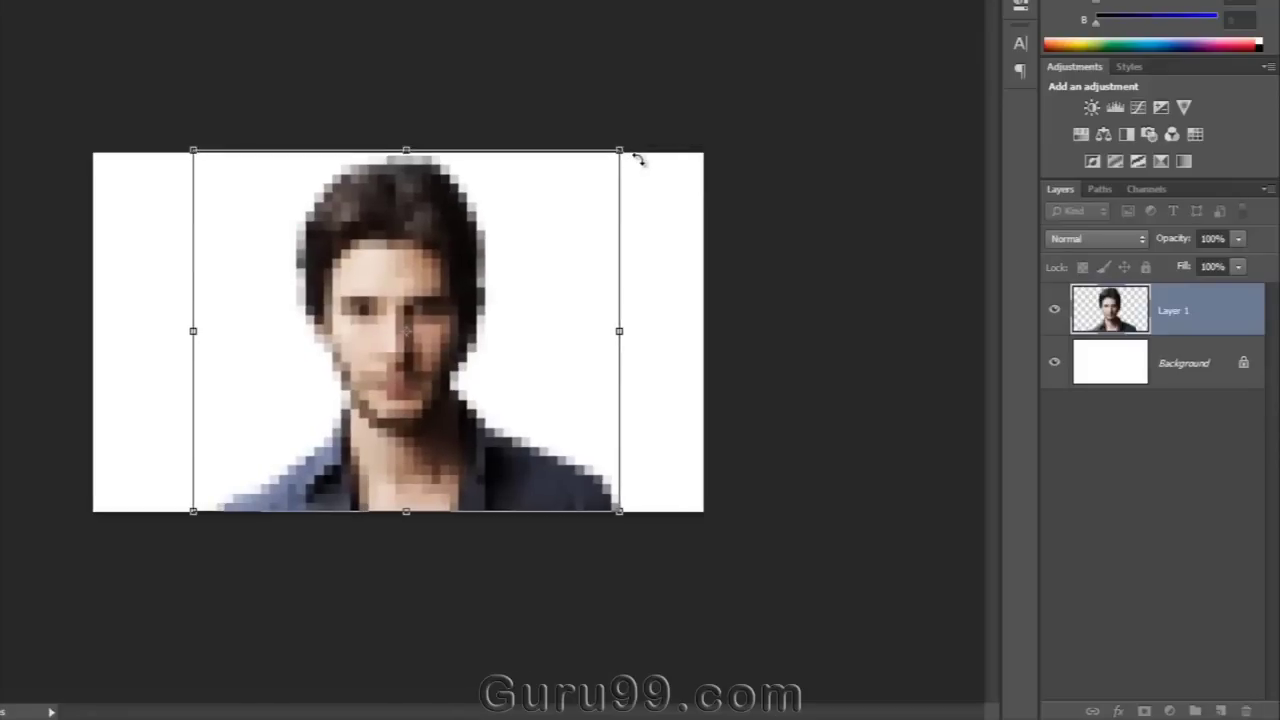
pyautogui.press('Return')
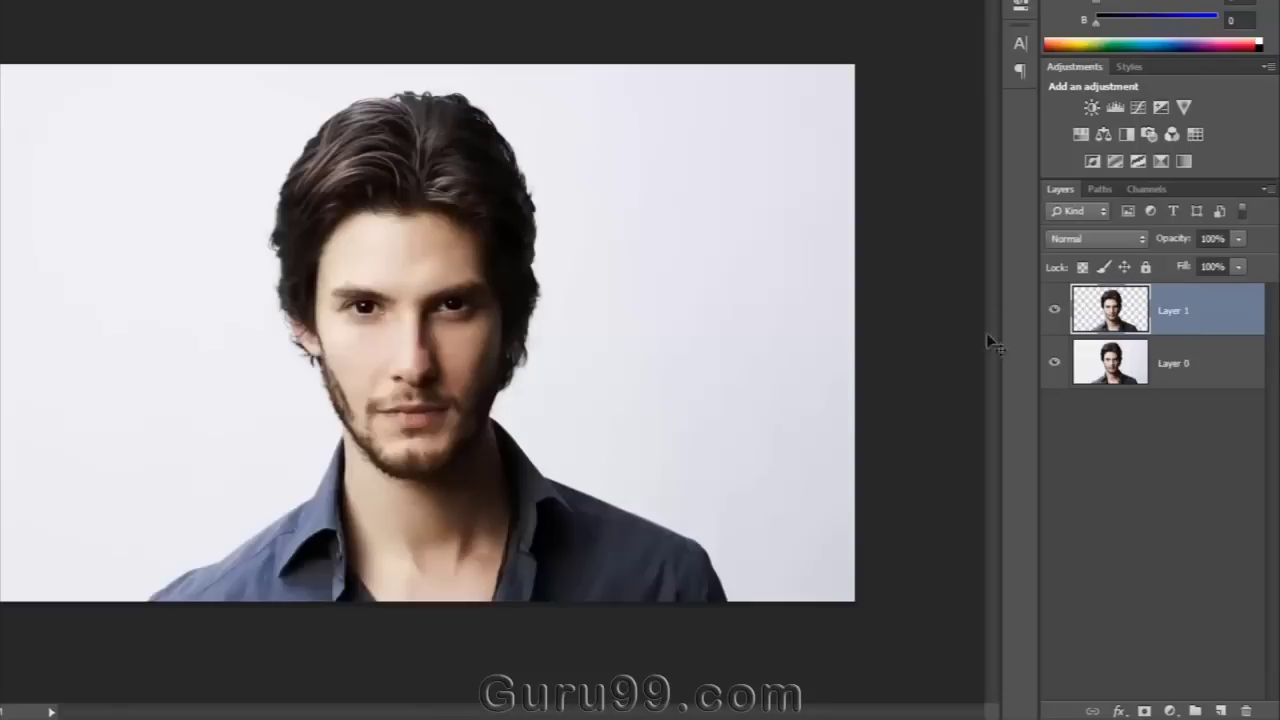
# - Convert Layer 1 in smart object demo.psd to a Smart Object and bring it into Untitled-1 as a new layer
pyautogui.moveTo(490, 300); pyautogui.dragTo(590, 240)
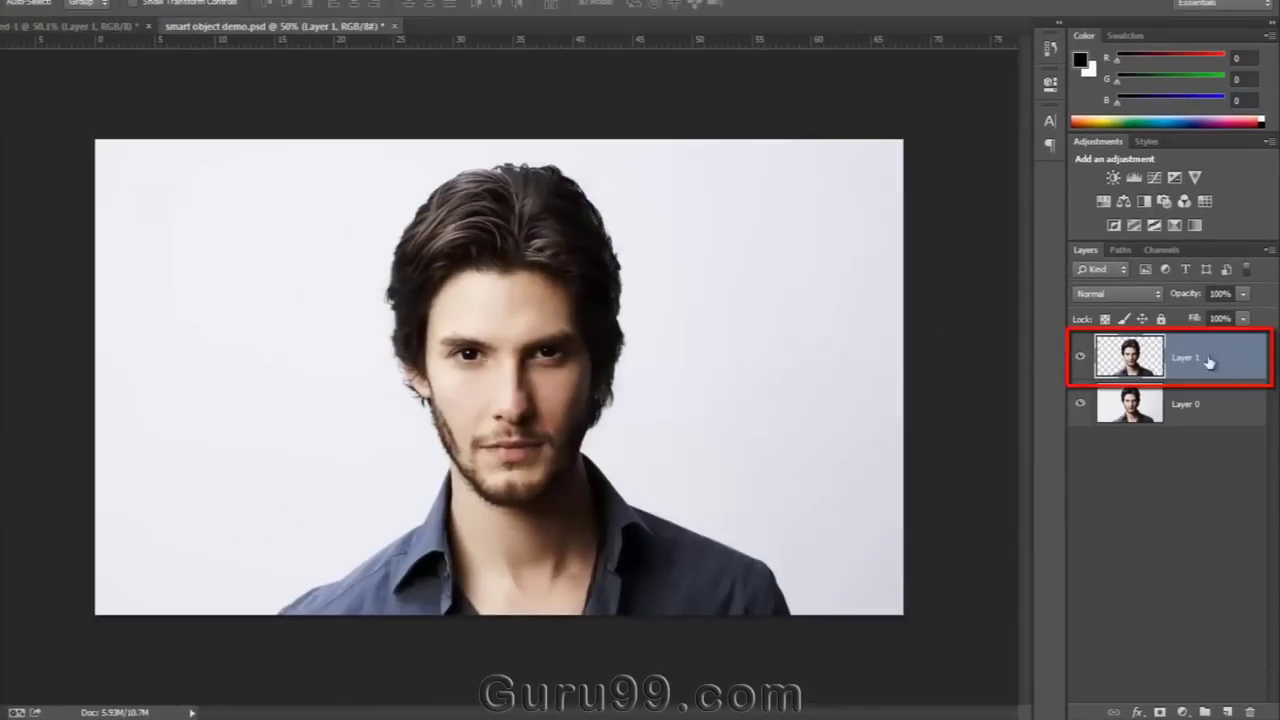
pyautogui.rightClick(1210, 358)
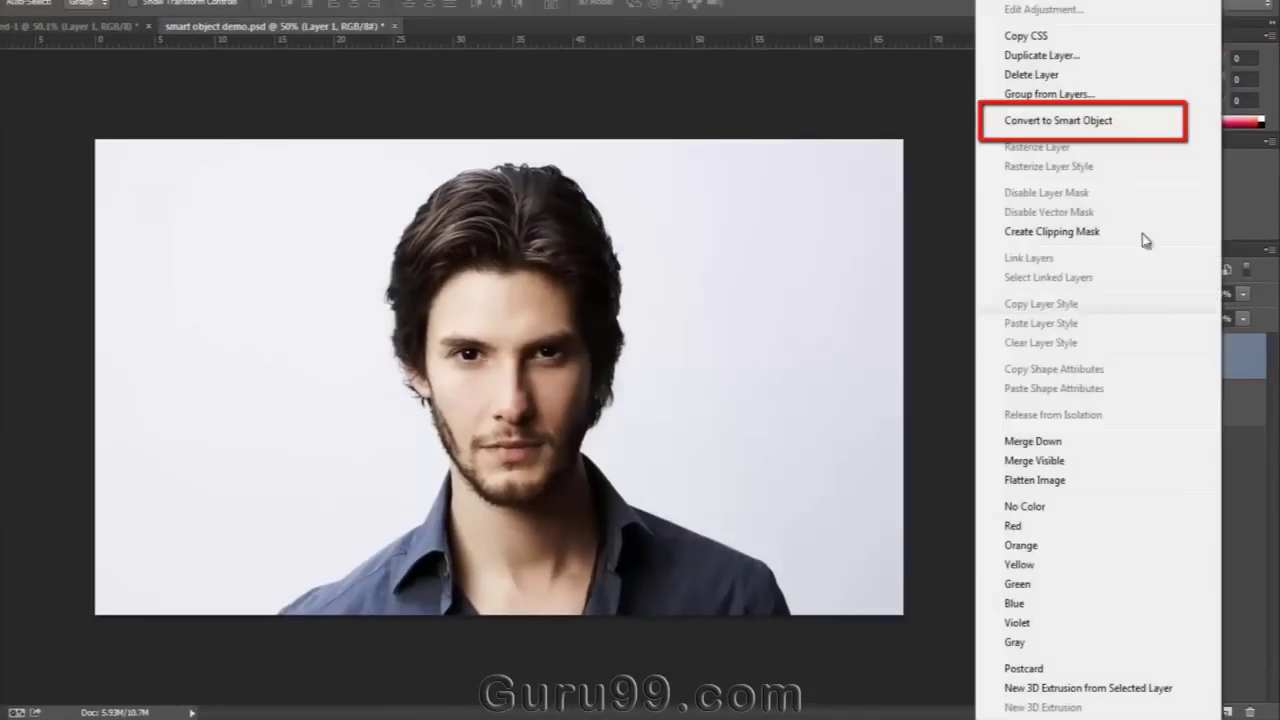
pyautogui.click(1090, 126)
pyautogui.moveTo(875, 380); pyautogui.dragTo(563, 337)
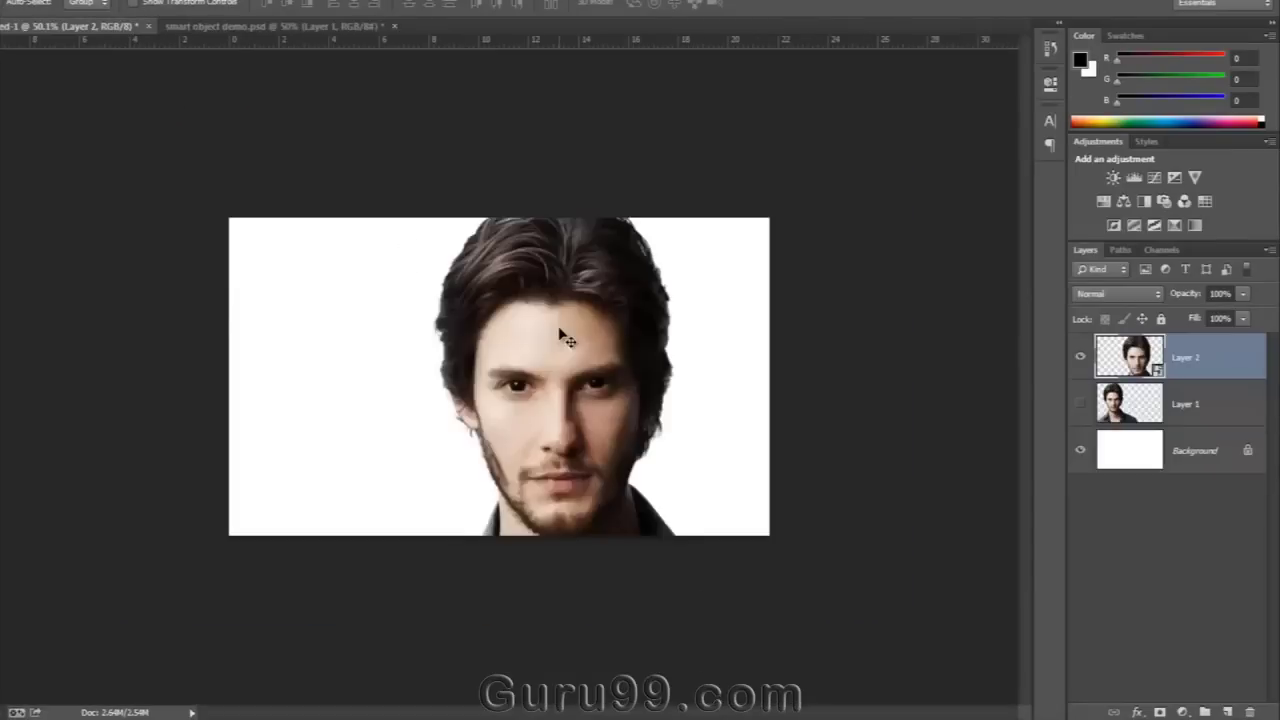
# - Scale the Smart Object portrait on Layer 2 with Free Transform to nearly the canvas height and inspect its face up close
pyautogui.hotkey('ctrl', 't')
pyautogui.moveTo(351, 614); pyautogui.dragTo(420, 526)
pyautogui.moveTo(697, 283); pyautogui.dragTo(726, 220)
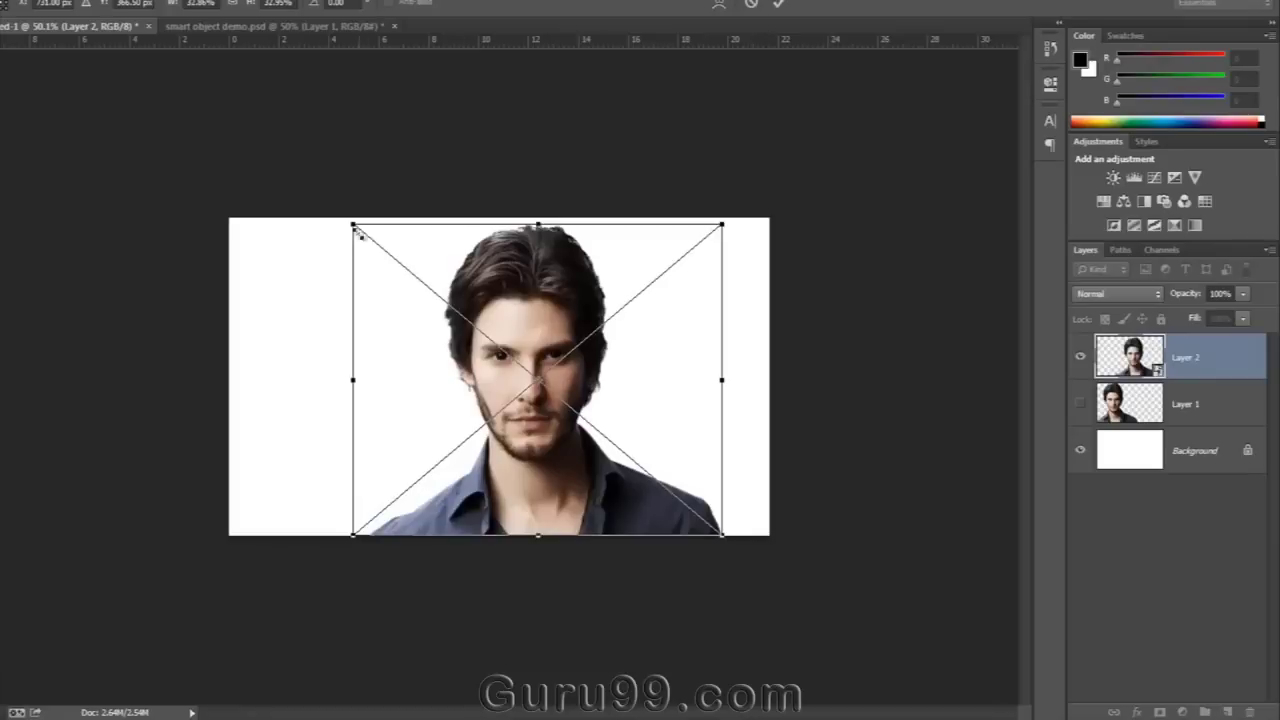
pyautogui.press('Return')
pyautogui.scroll(4, 515, 367)
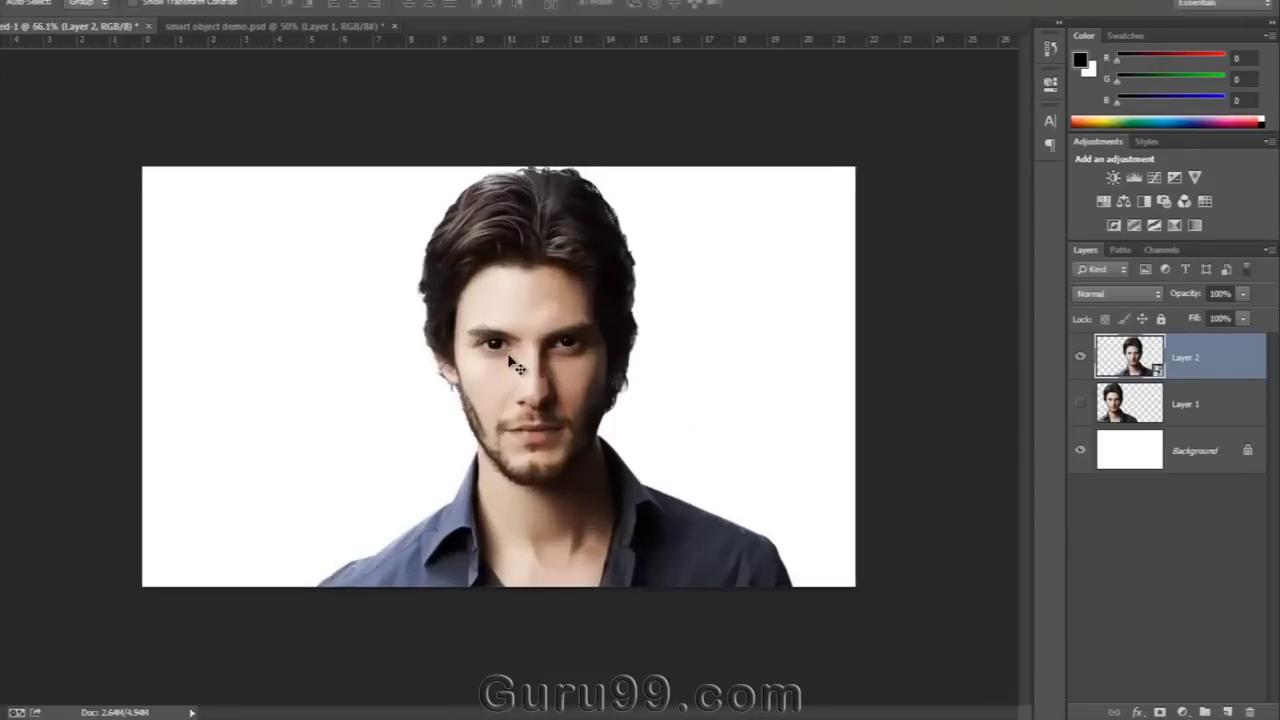
pyautogui.scroll(2, 515, 367)
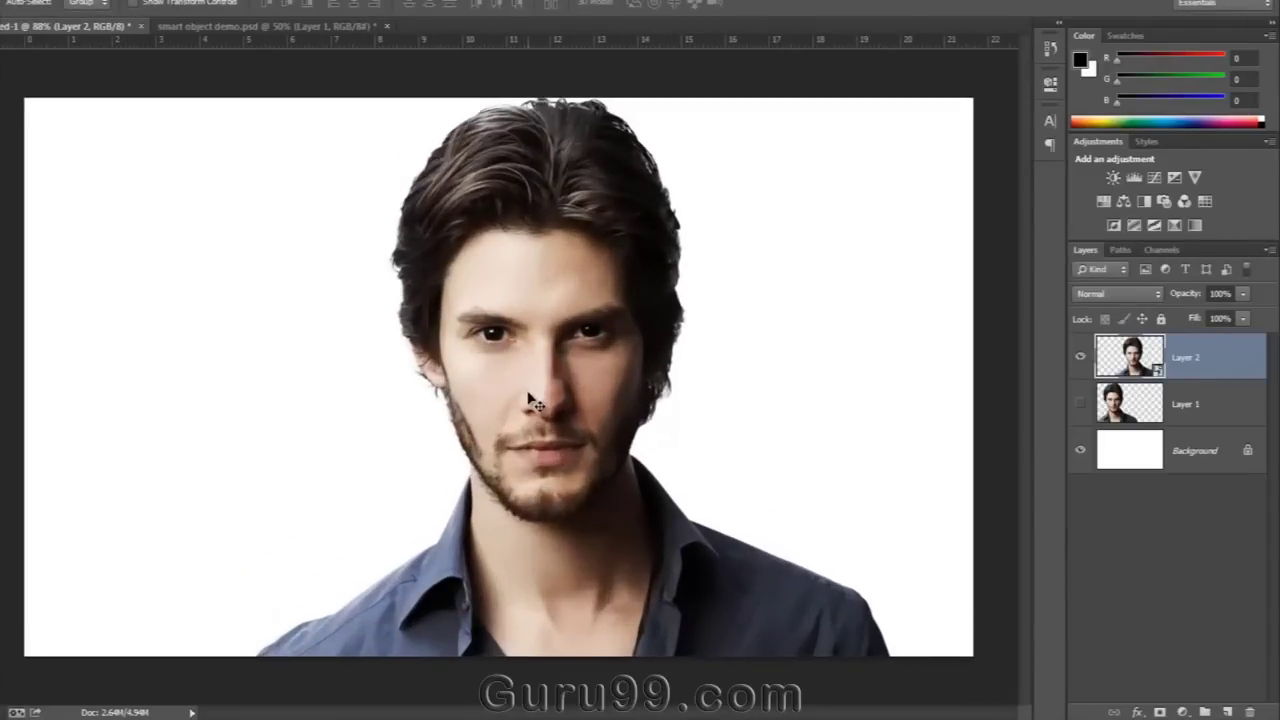
# - Show the pixel portrait on Layer 1 and move the Smart Object portrait to the right beside it
pyautogui.click(1080, 403)
pyautogui.scroll(-2, 686, 410)
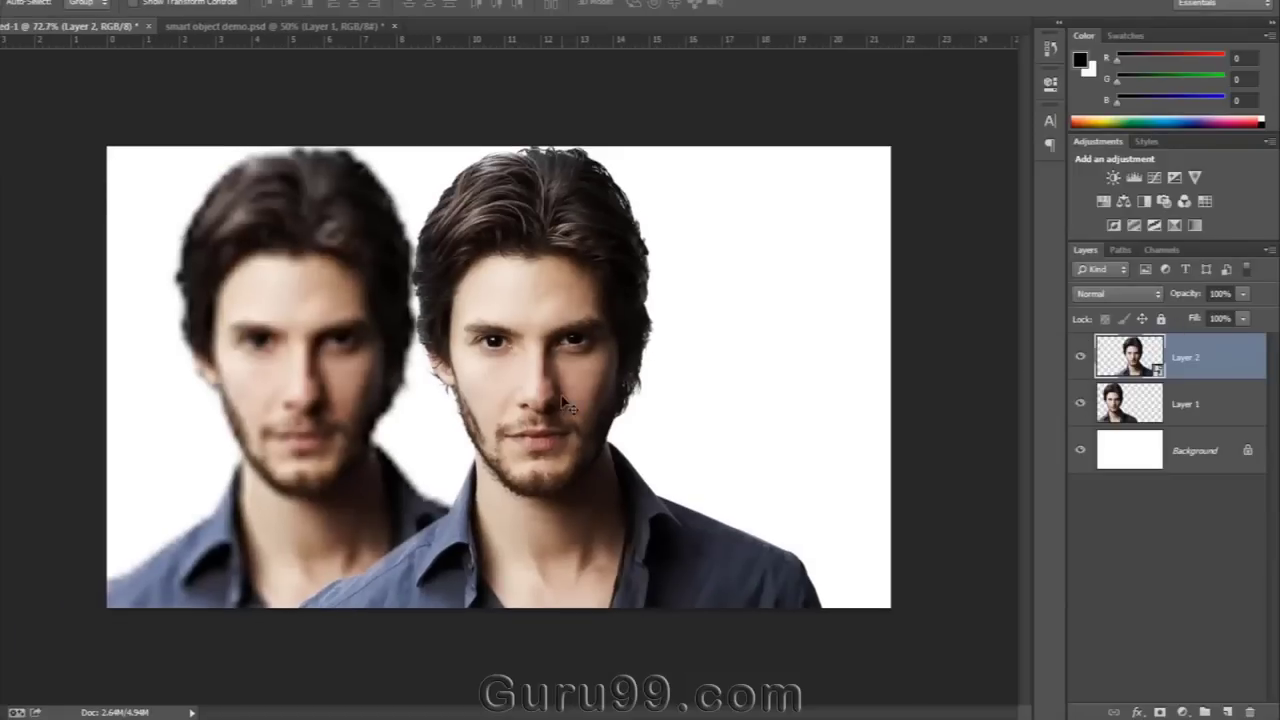
pyautogui.moveTo(612, 396); pyautogui.dragTo(785, 397)
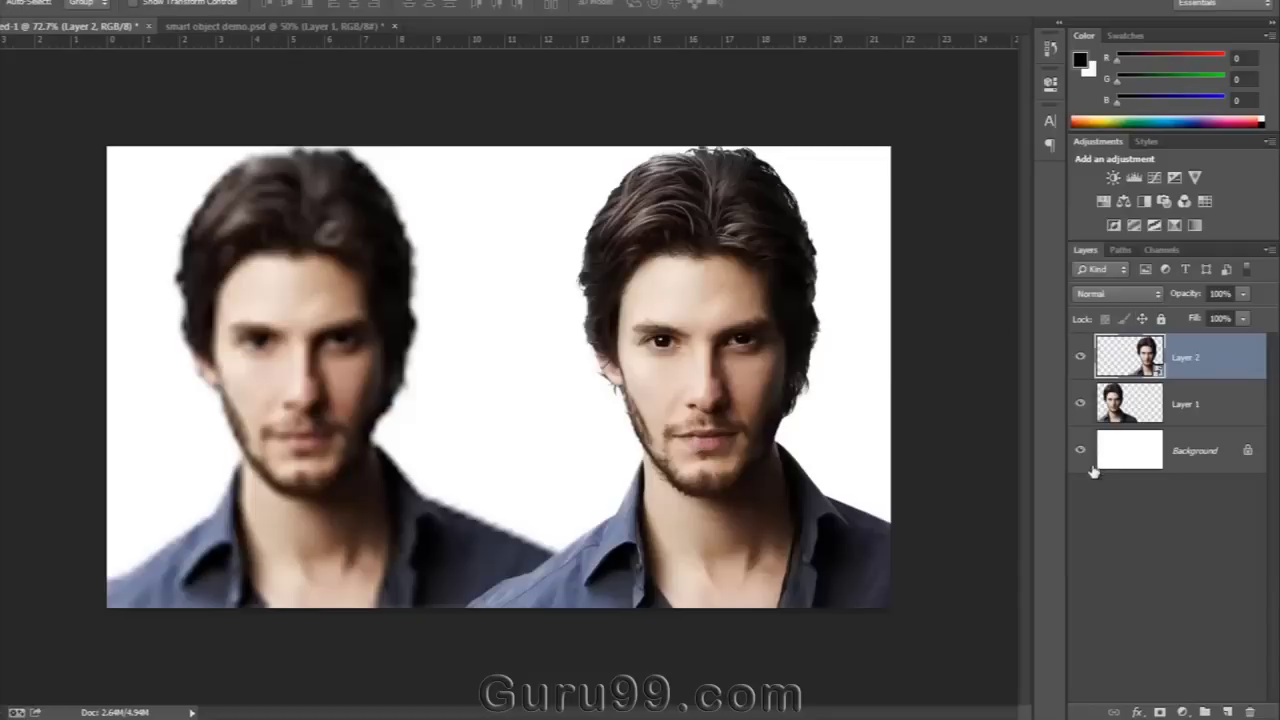
# - Toggle the visibility of Layer 2 and Layer 1 to compare the sharpness of the two portraits
pyautogui.click(1081, 357)
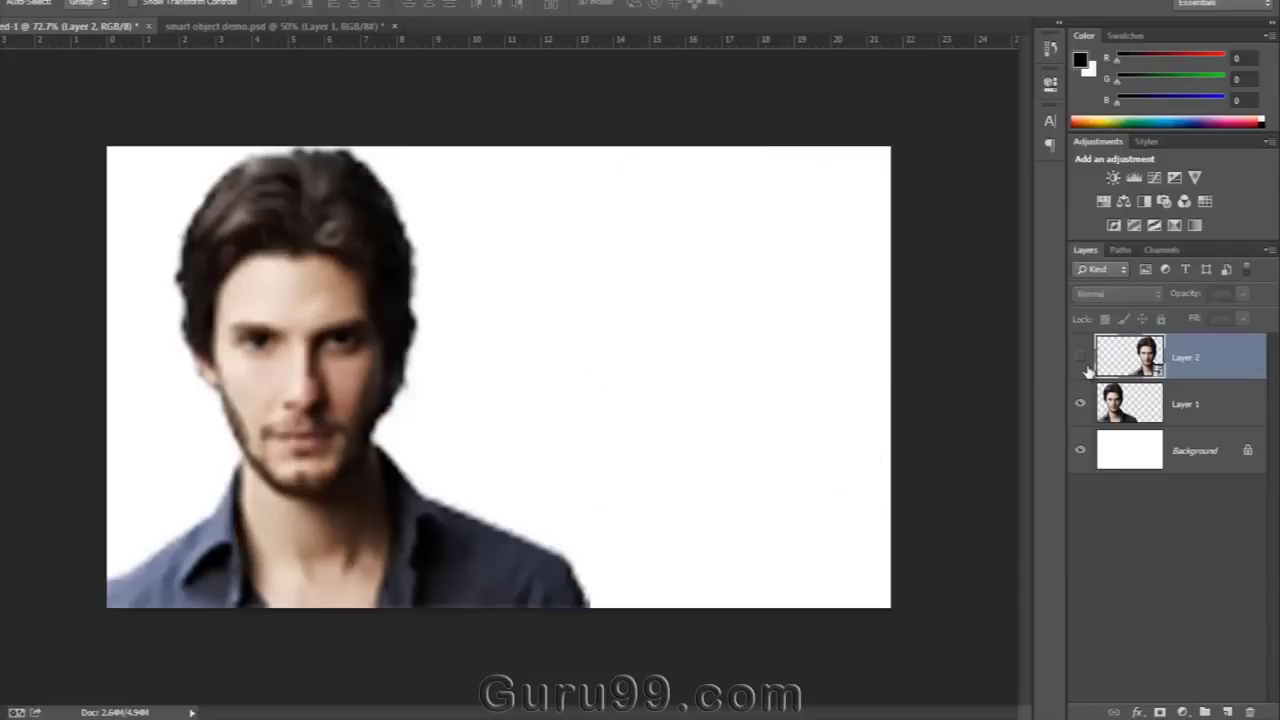
pyautogui.click(1081, 357)
pyautogui.click(1081, 404)
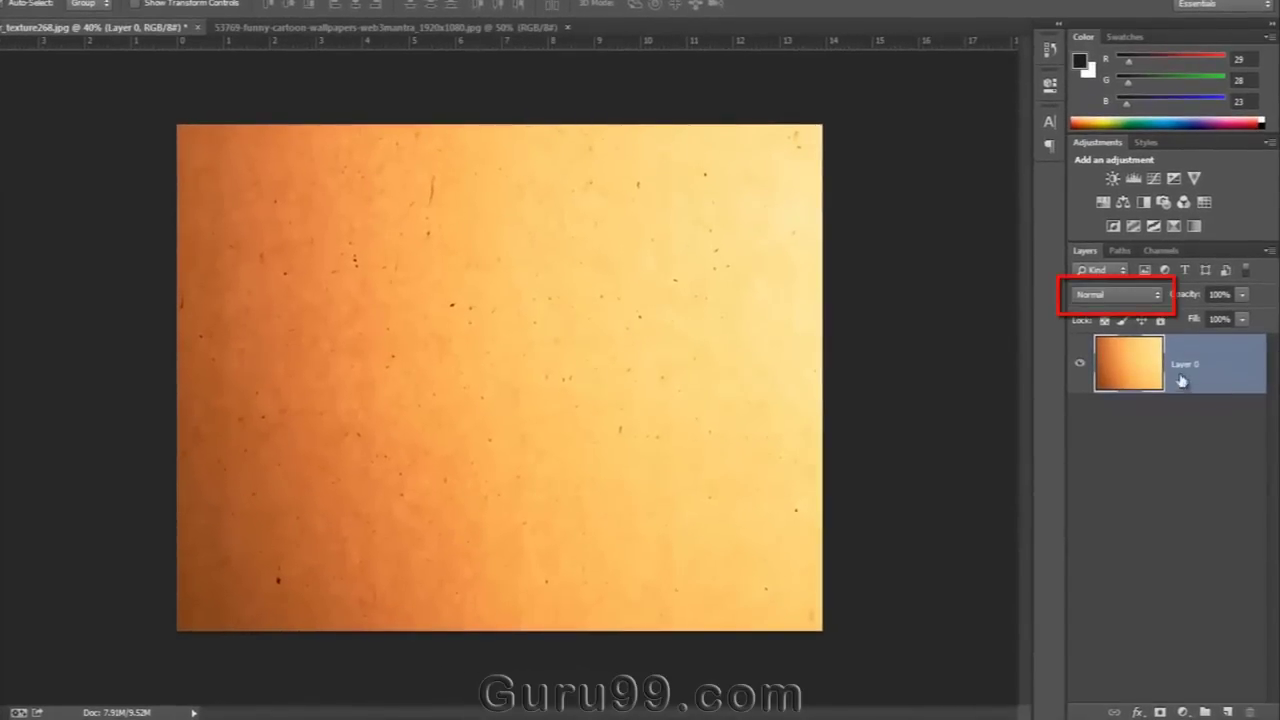
# - Review the blend modes available for the orange texture's Layer 0, close the list without choosing one and deselect the layer
pyautogui.click(1120, 297)
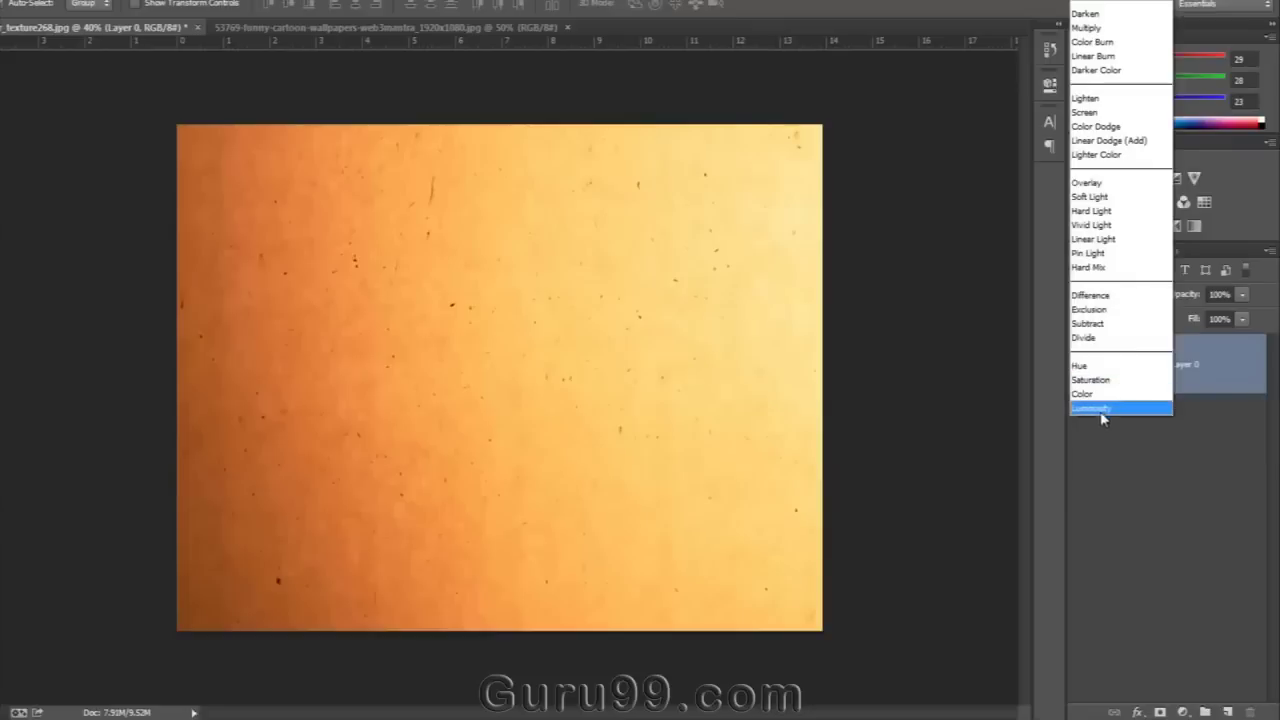
pyautogui.click(1135, 489)
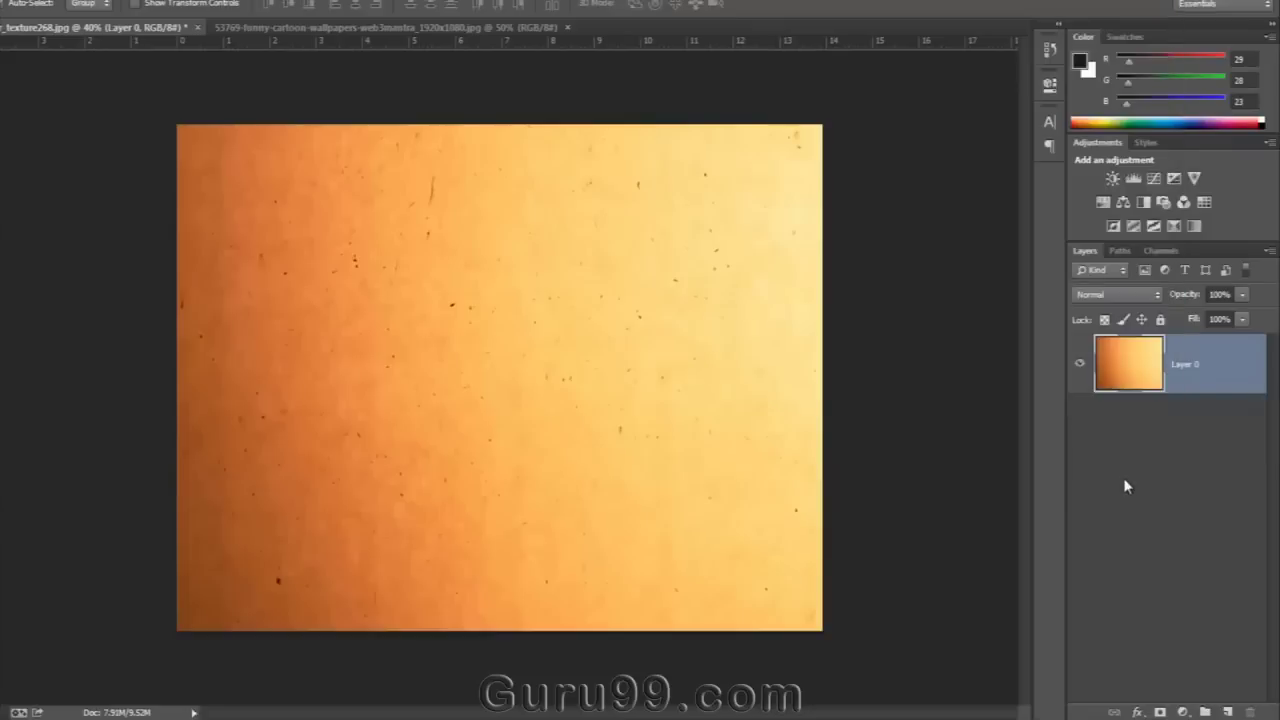
pyautogui.click(1125, 487)
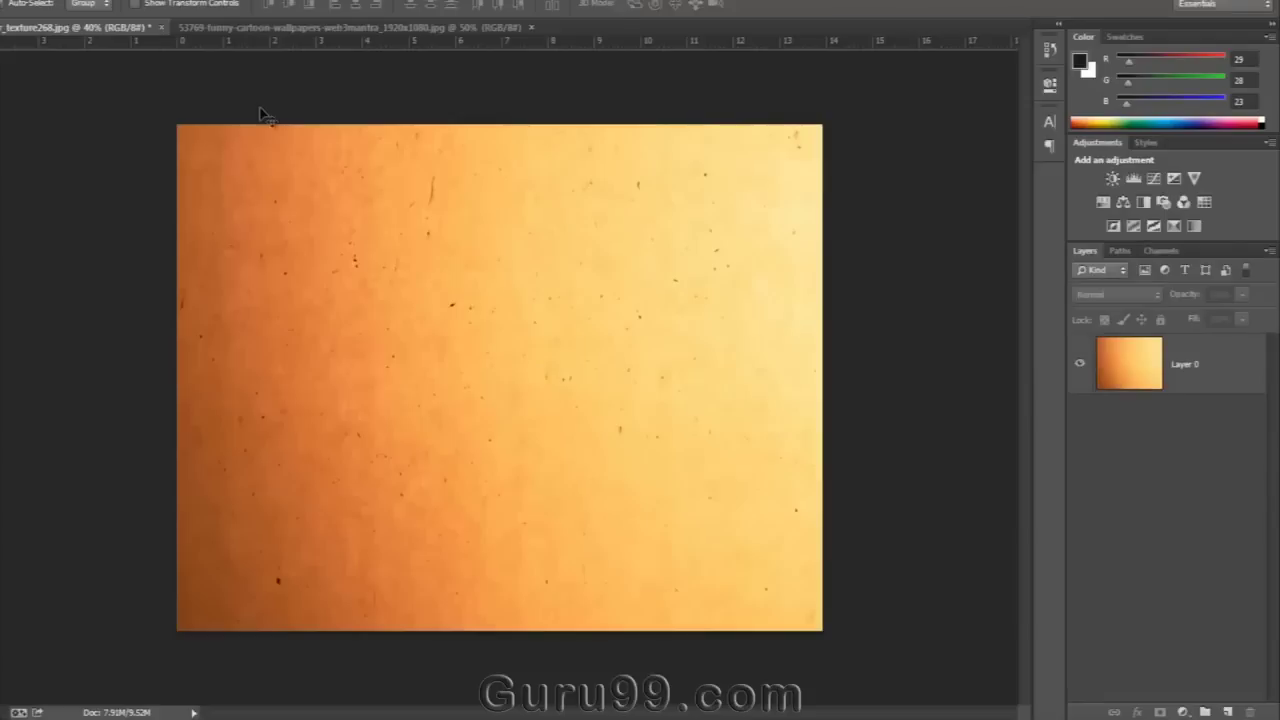
# - Bring the funny-cartoon-wallpapers image into the orange texture document as a new top layer and set its blend mode to Dissolve
pyautogui.click(258, 28)
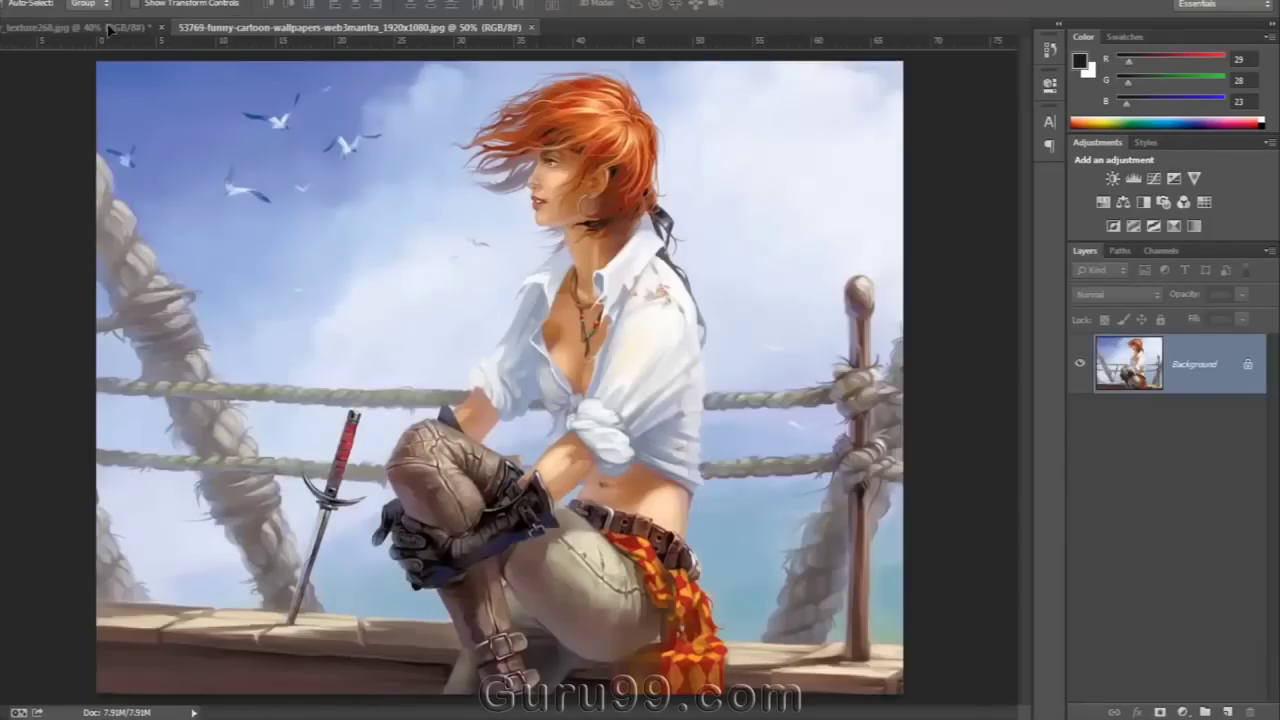
pyautogui.moveTo(109, 30); pyautogui.dragTo(548, 366)
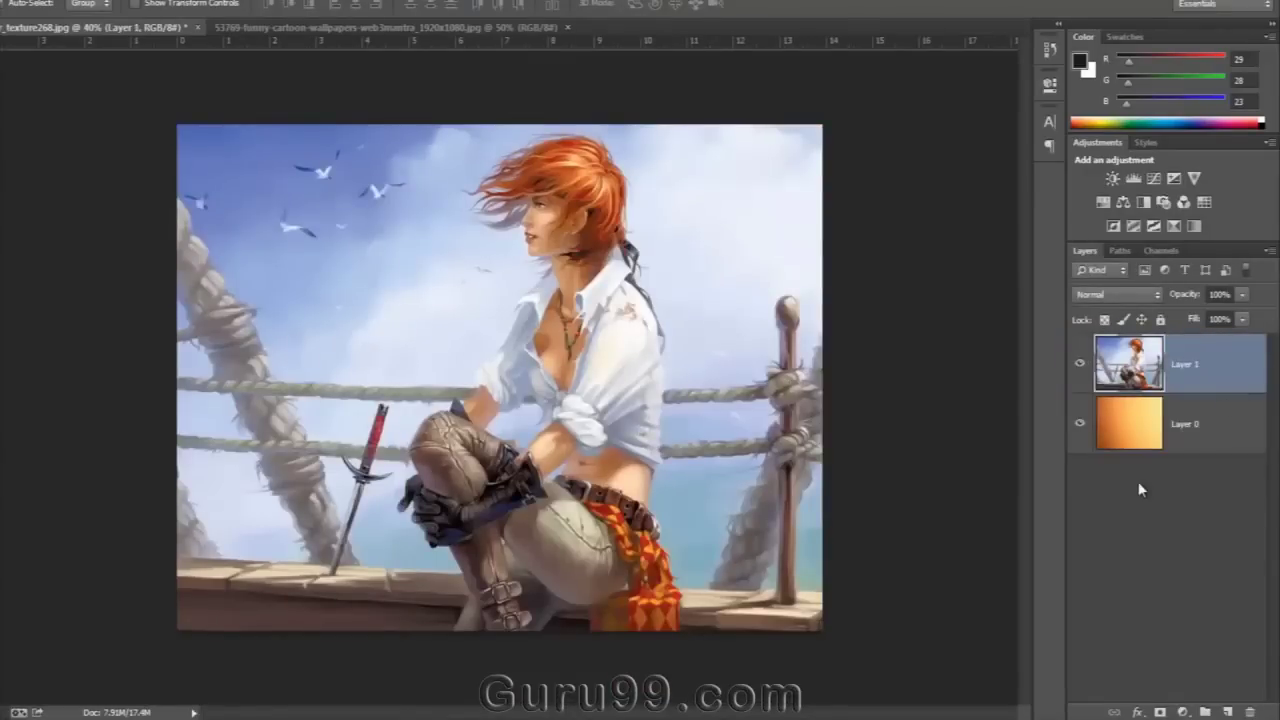
pyautogui.click(1116, 297)
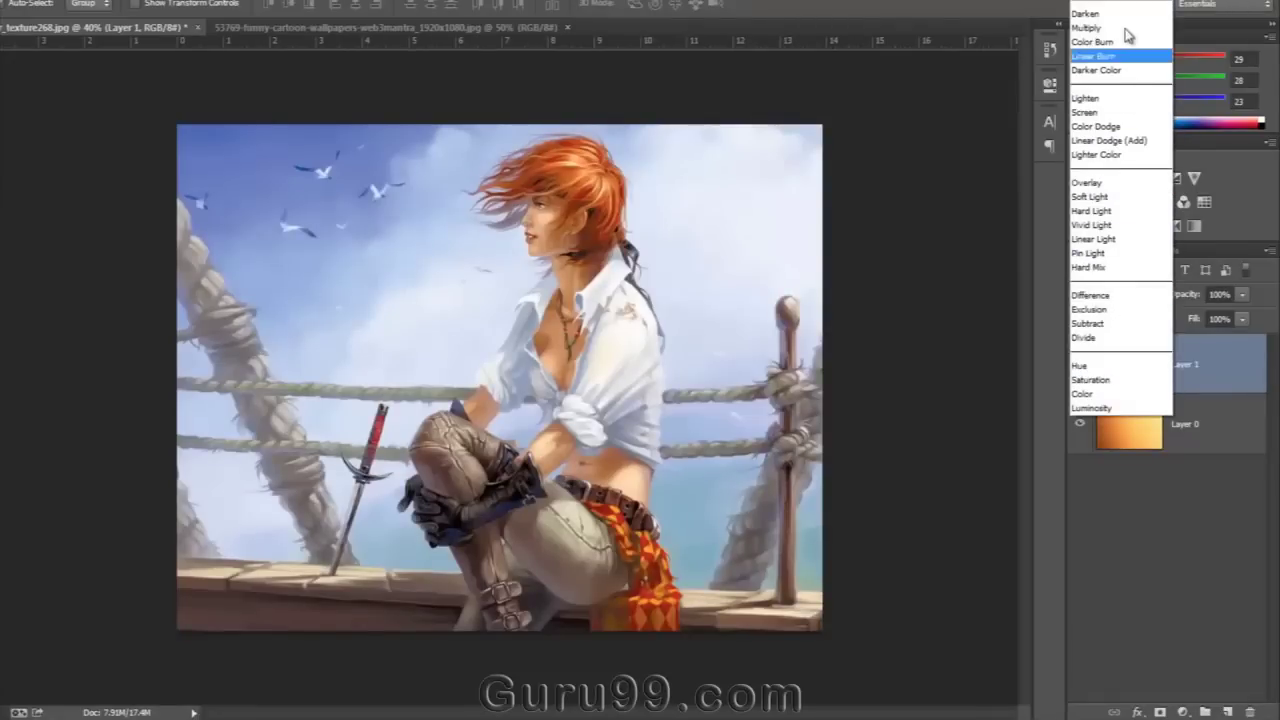
pyautogui.click(1095, 3)
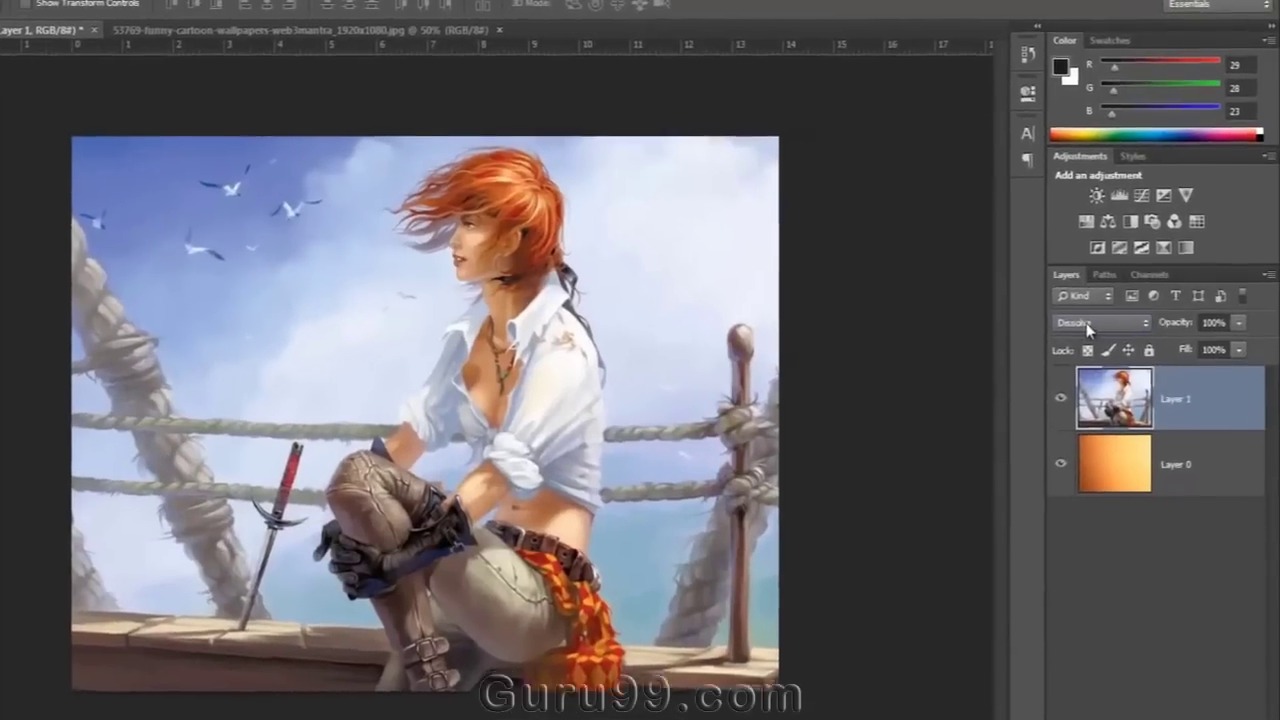
# - Try the Linear Burn blend mode on Layer 1, followed by Screen
pyautogui.click(1116, 294)
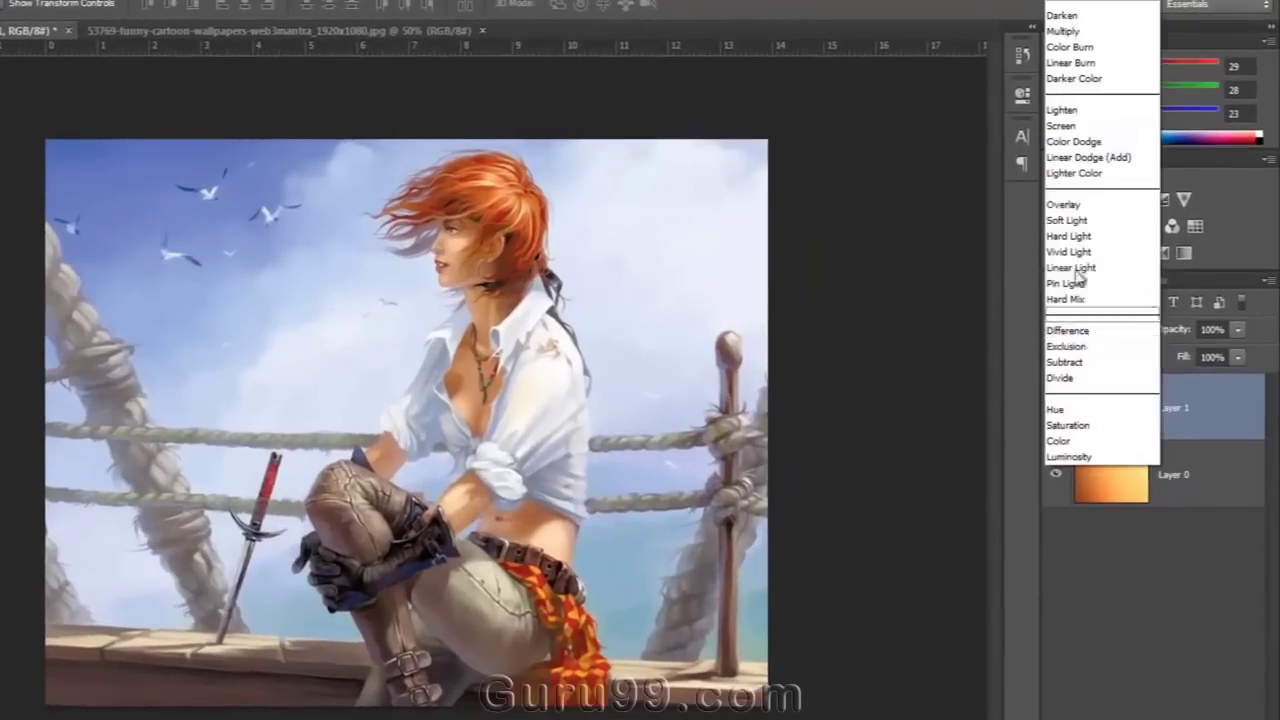
pyautogui.click(1130, 63)
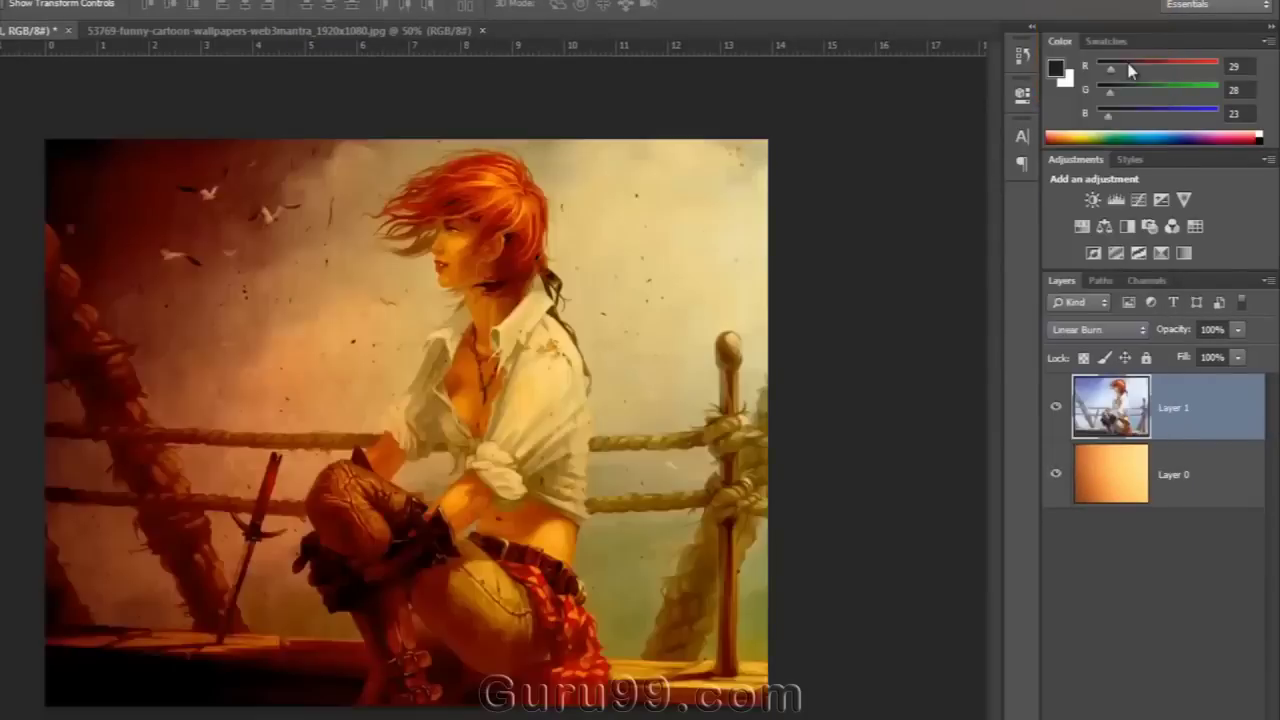
pyautogui.click(1108, 327)
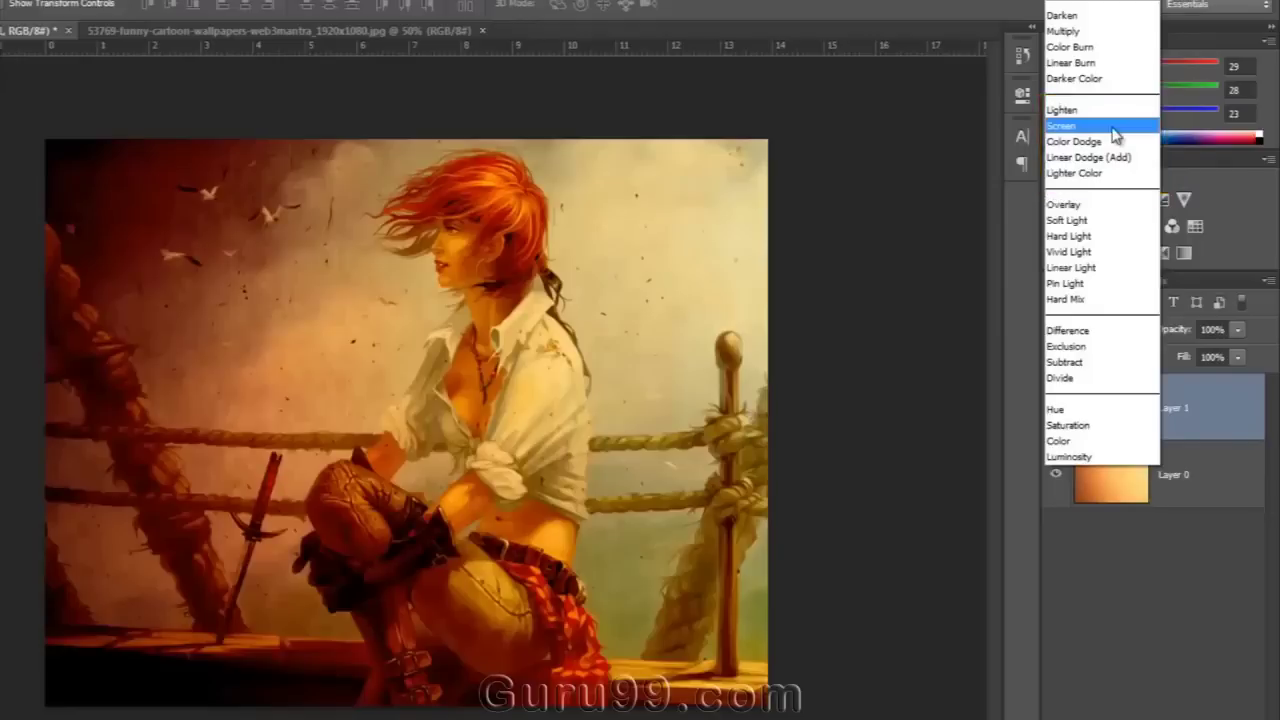
pyautogui.click(1113, 127)
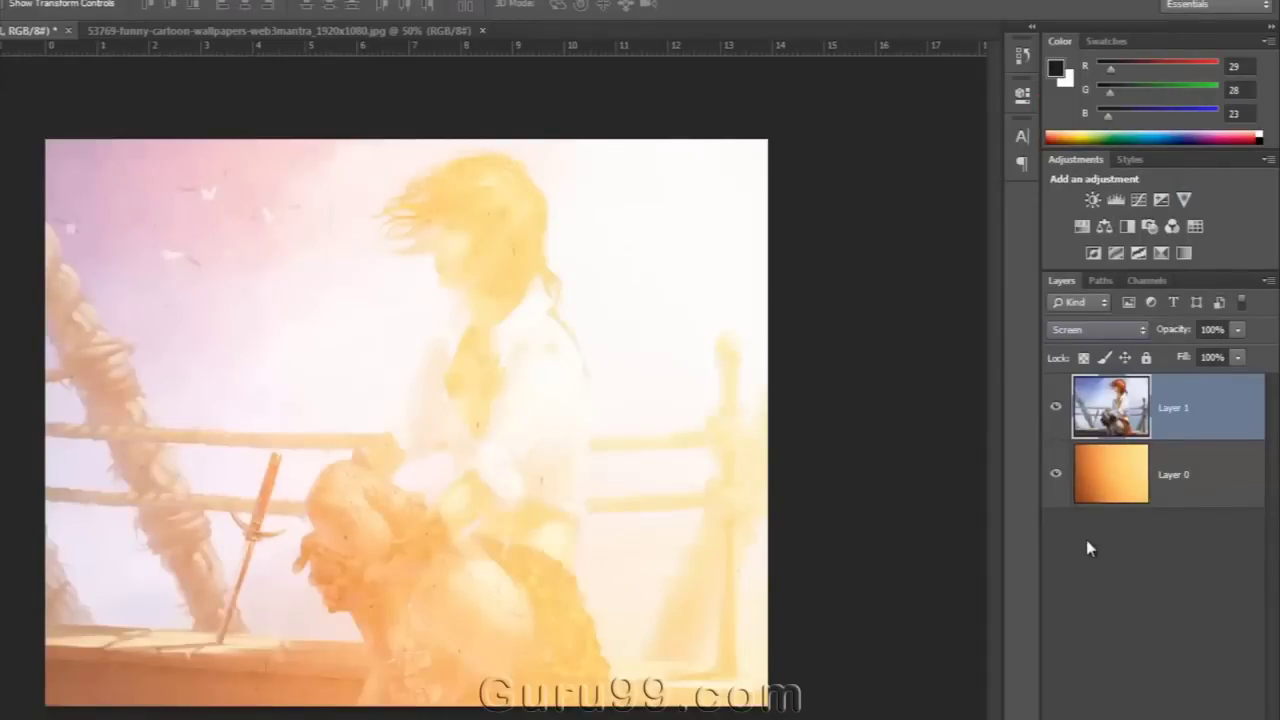
# - Try Overlay from the contrast blend modes on Layer 1, followed by Difference from the comparative group
pyautogui.click(1095, 330)
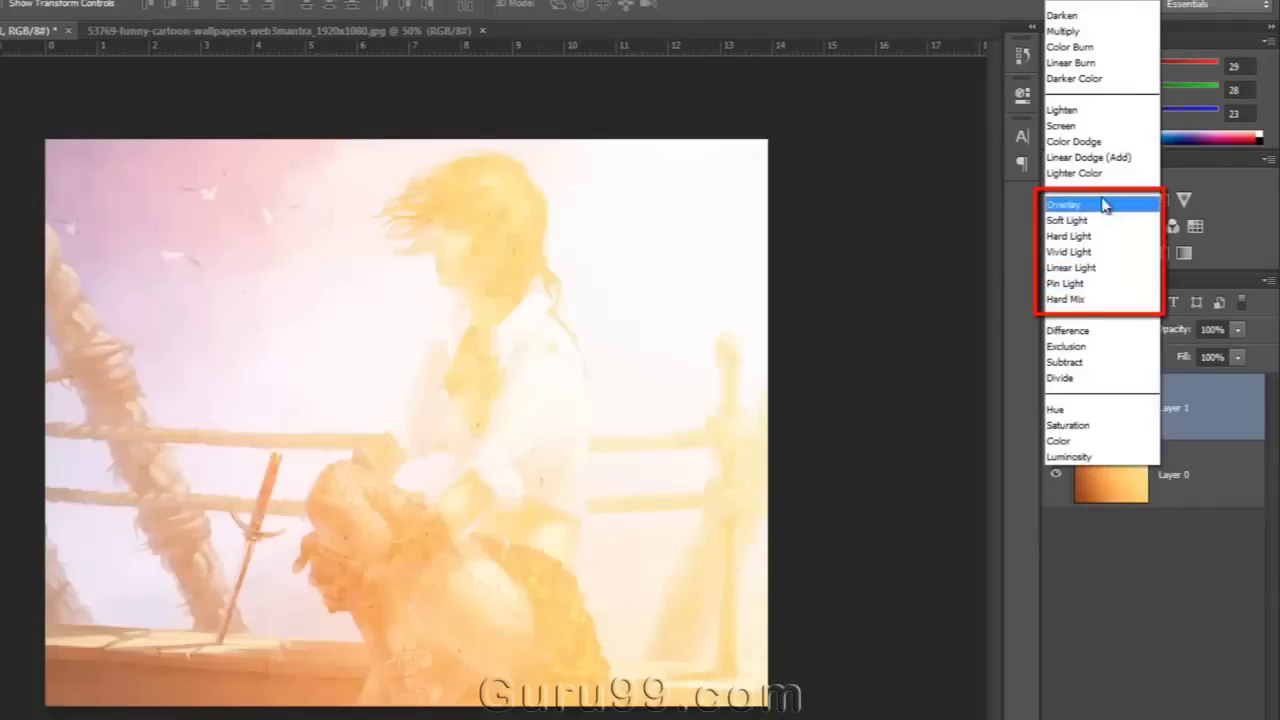
pyautogui.click(1105, 206)
pyautogui.click(1110, 333)
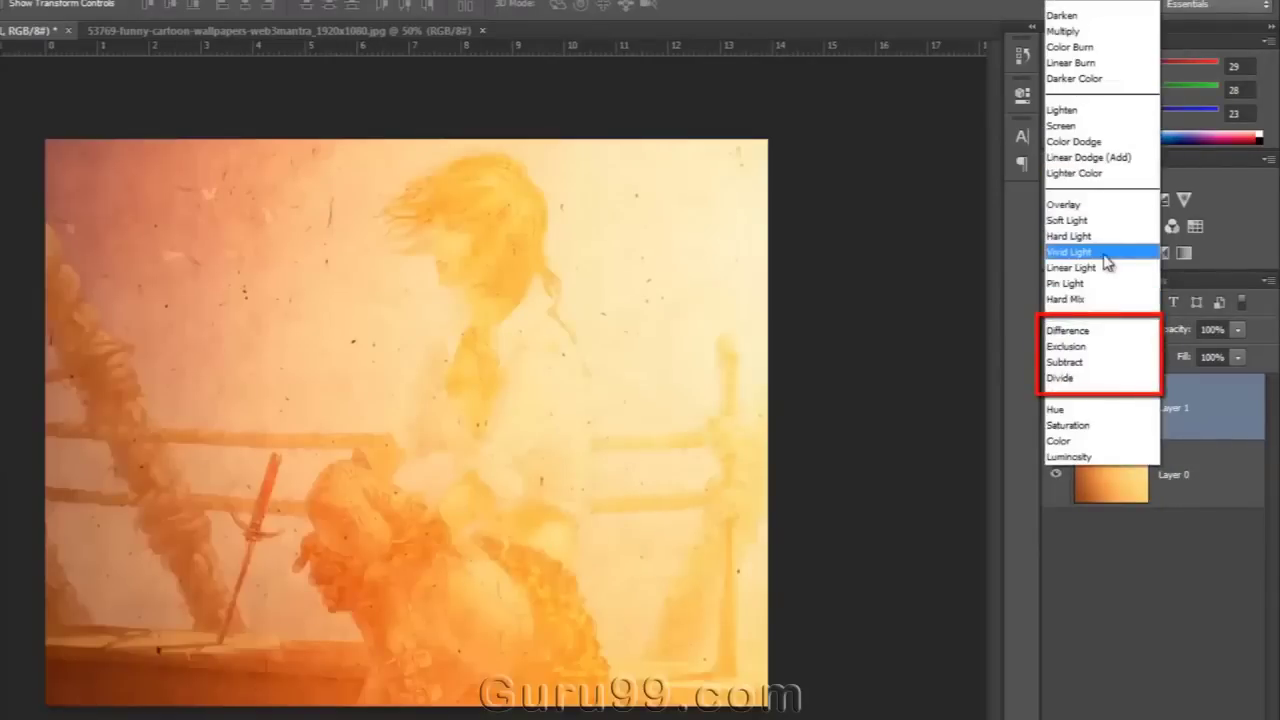
pyautogui.click(1108, 333)
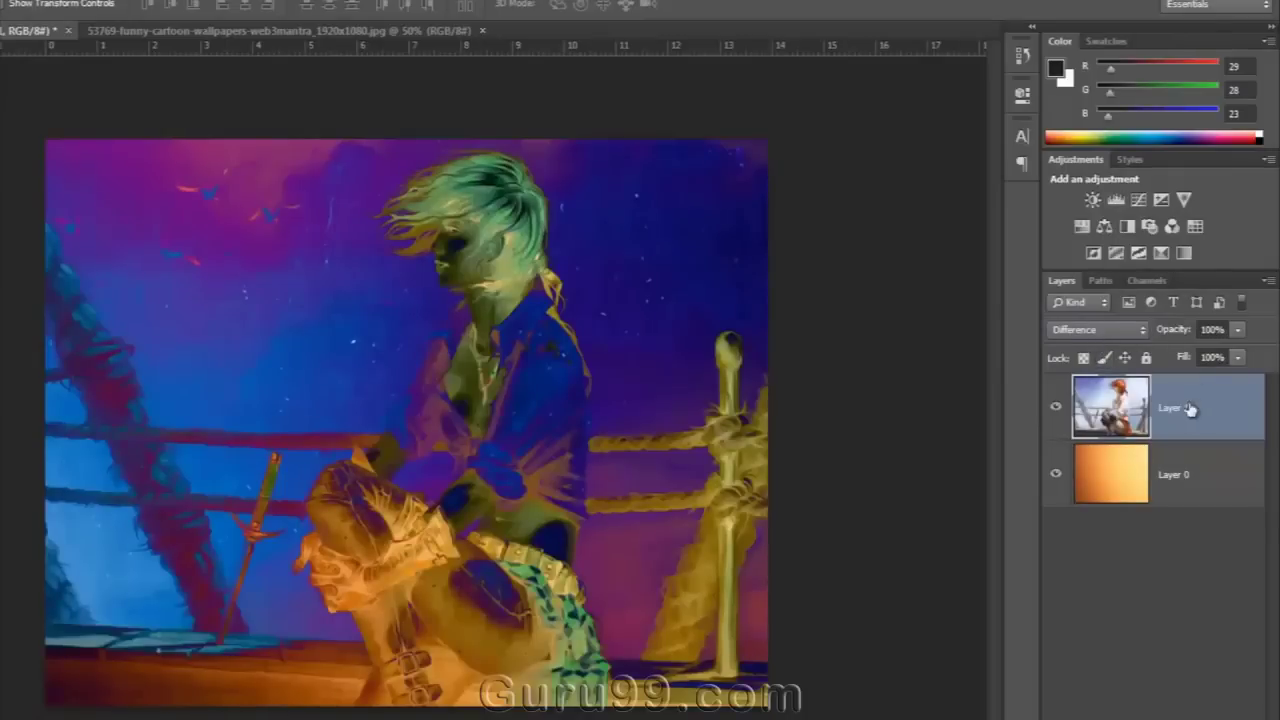
# - Try the Saturation blend mode on Layer 1 and set the layer back to Normal
pyautogui.click(1120, 331)
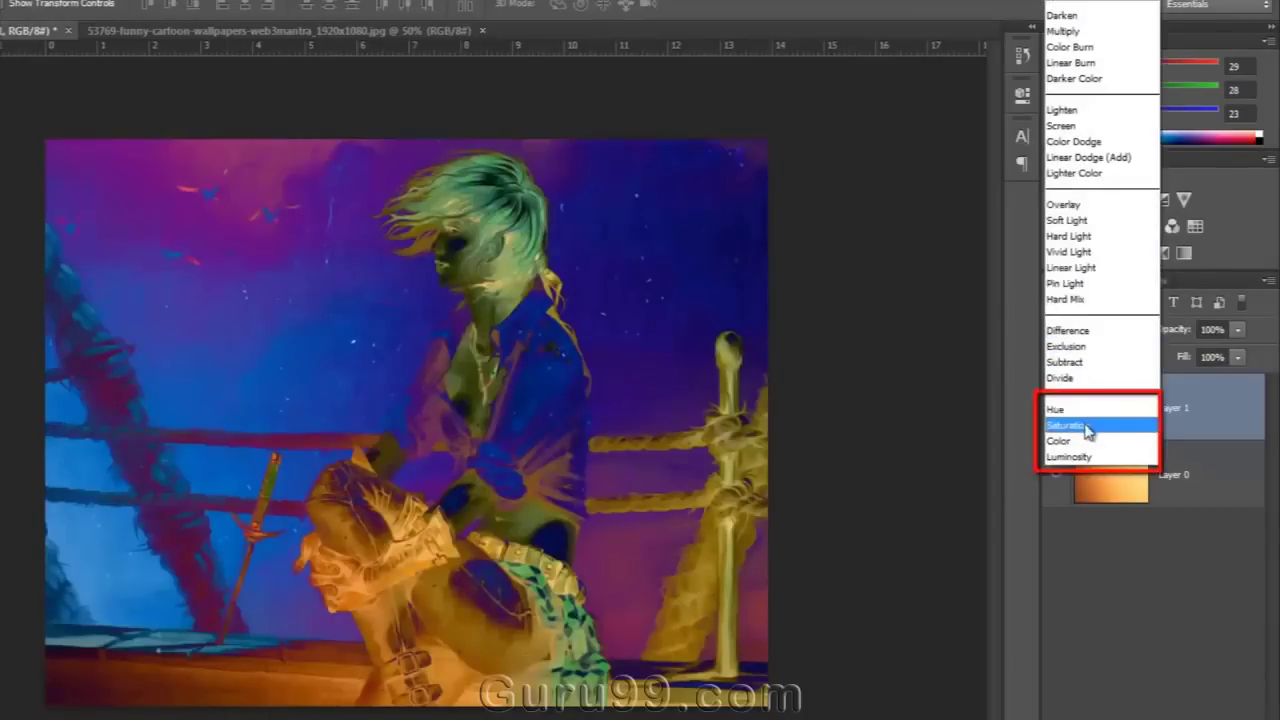
pyautogui.click(1108, 412)
pyautogui.click(1120, 333)
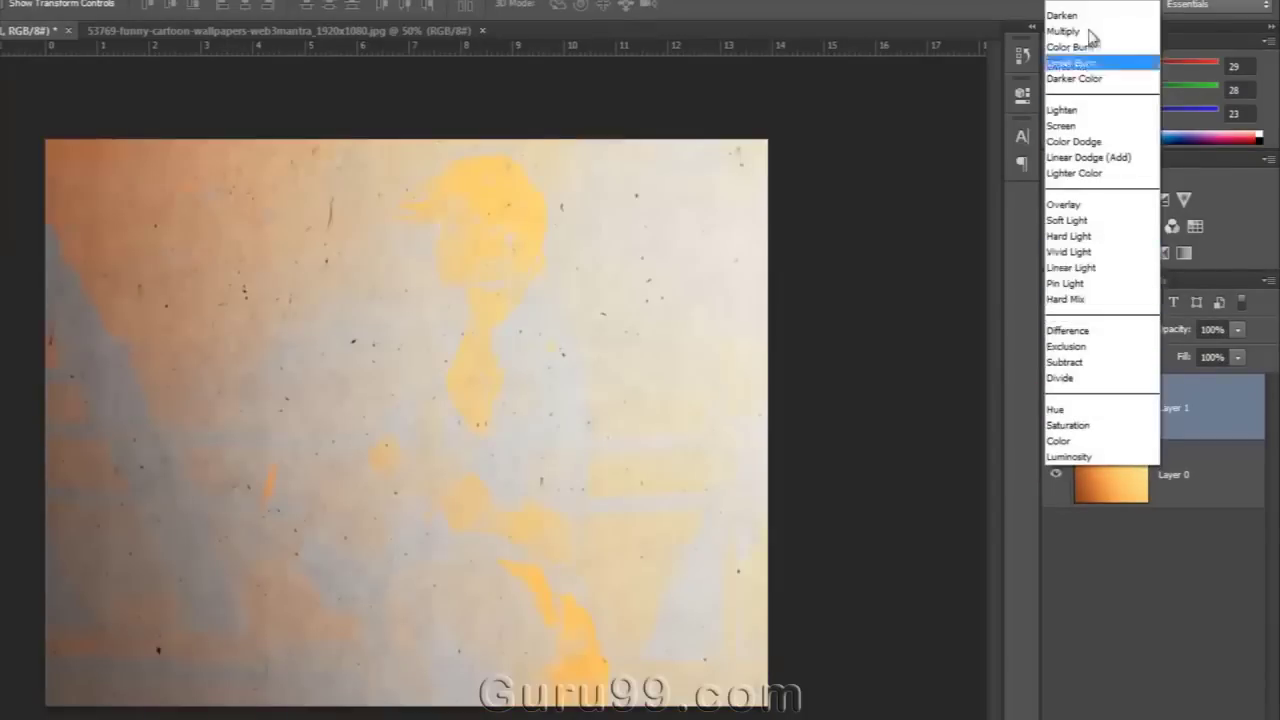
pyautogui.click(1085, 14)
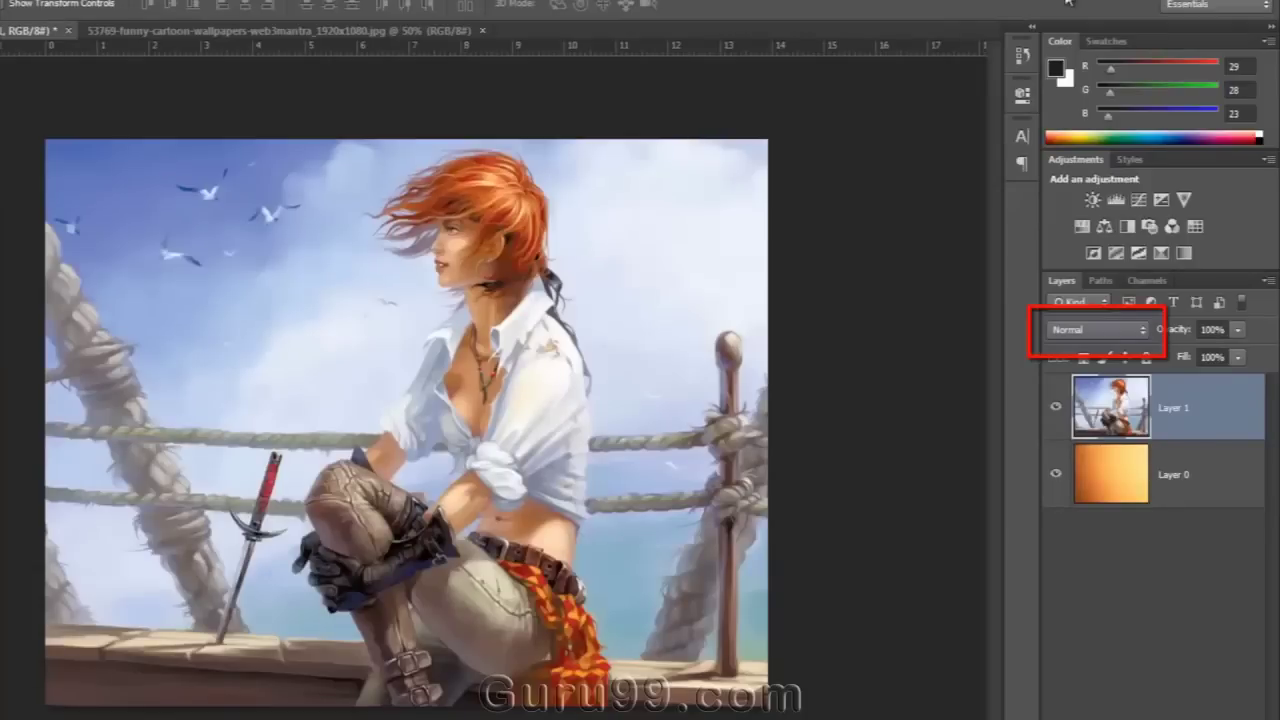
# - Cycle Layer 1 through the whole list of blend modes, one after another, as far as Luminosity
pyautogui.press('Down')
pyautogui.press('Down')
pyautogui.press('Down')
pyautogui.press('Down')
pyautogui.press('Down')
pyautogui.press('Down')
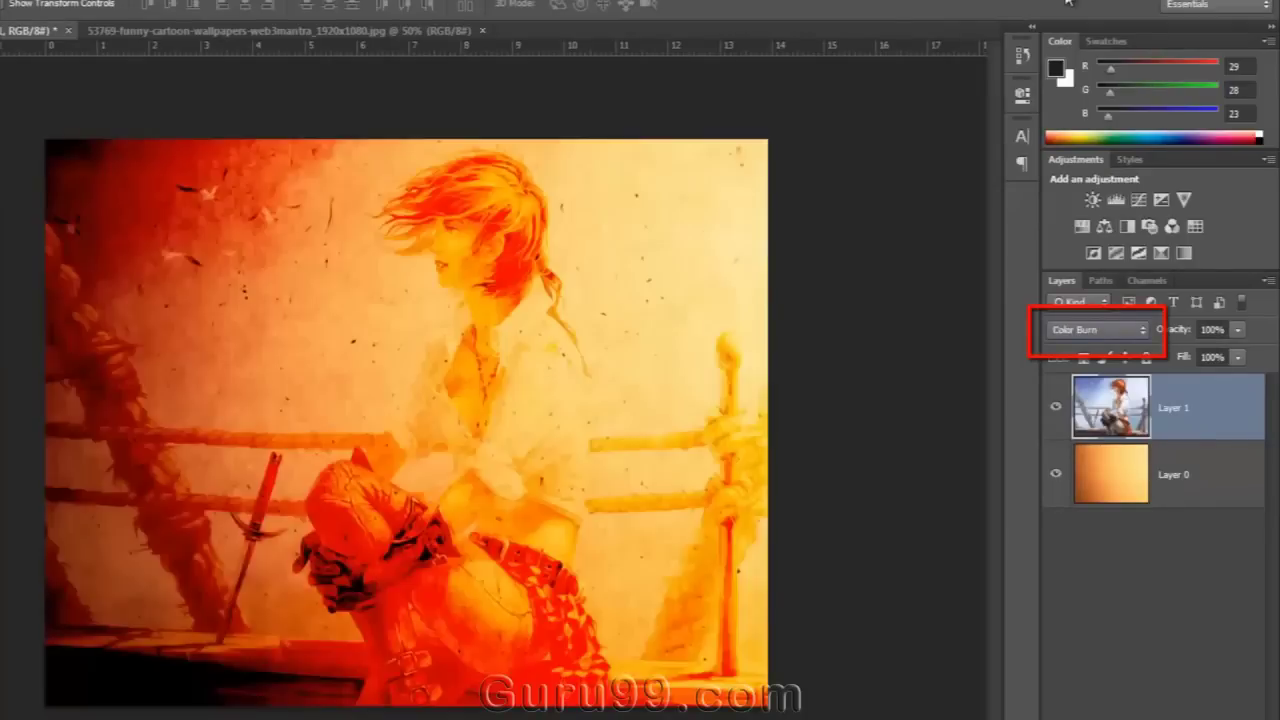
pyautogui.press('Down')
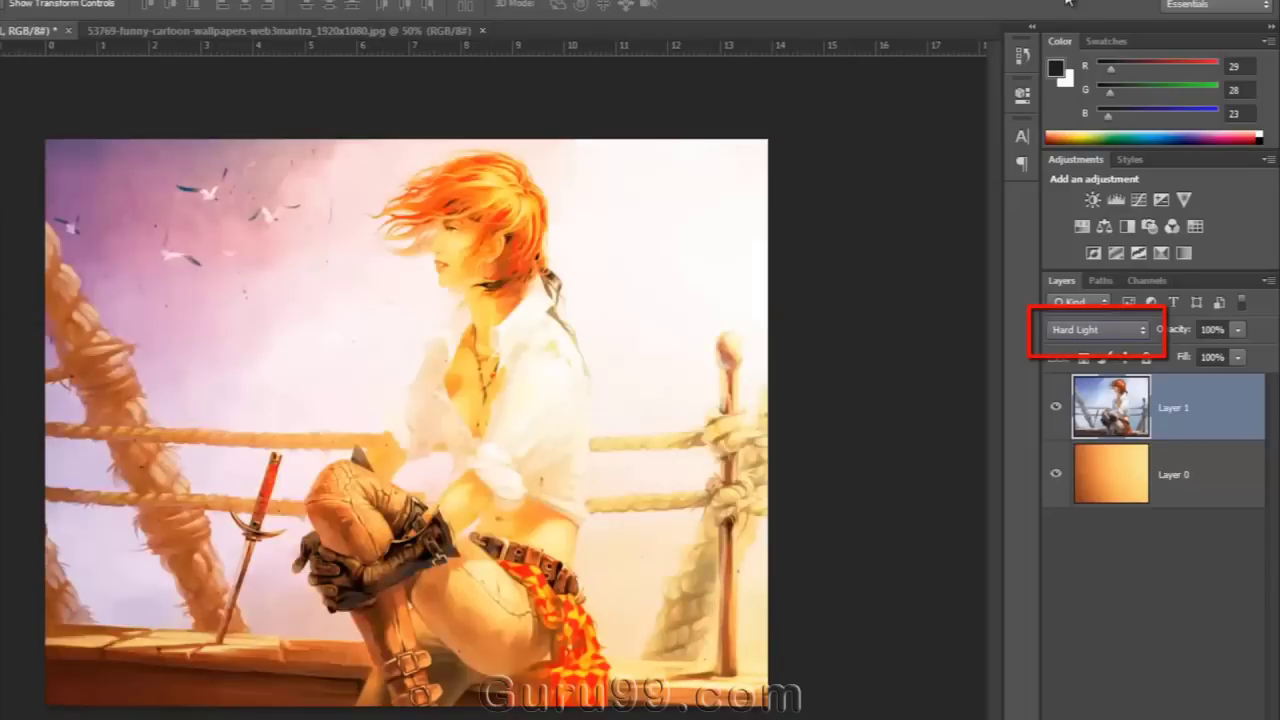
pyautogui.press('Down')
pyautogui.press('Down')
pyautogui.press('Down')
pyautogui.press('Down')
pyautogui.press('Down')
pyautogui.press('Down')
pyautogui.press('Down')
pyautogui.press('Down')
pyautogui.press('Down')
pyautogui.press('Down')
pyautogui.press('Down')
pyautogui.press('Down')
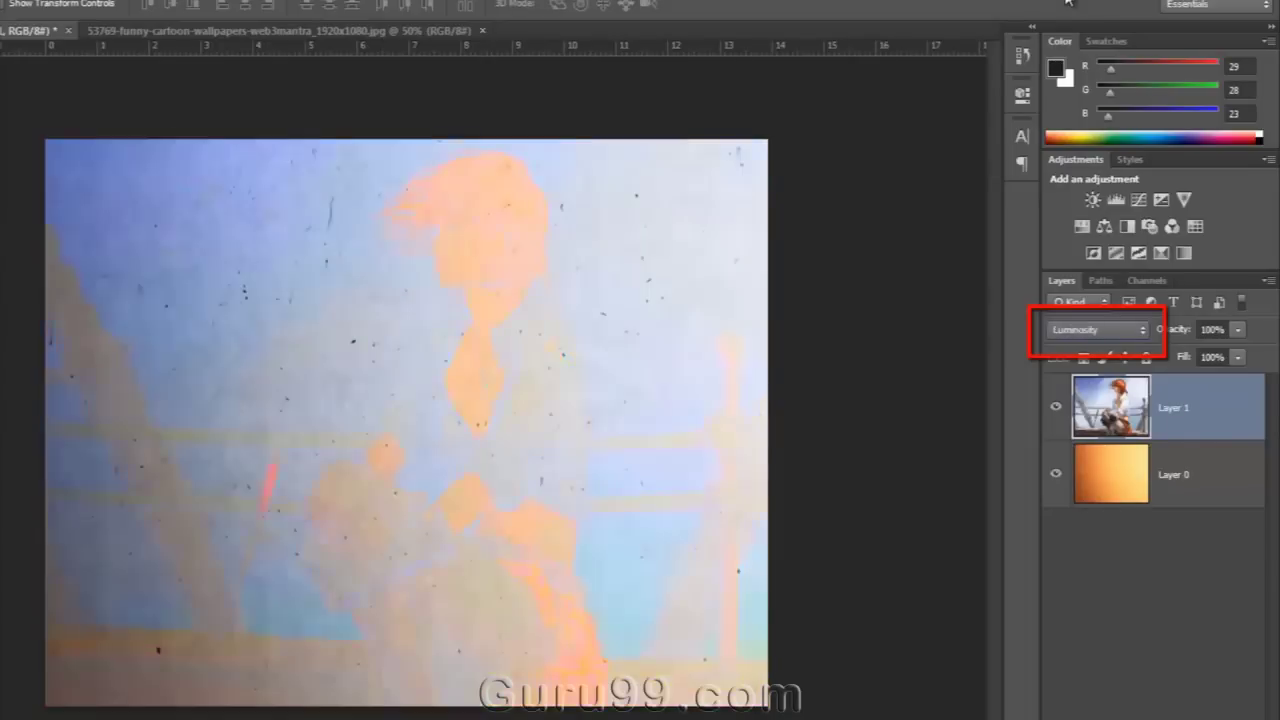
# - Restart Layer 1 at Normal, step forward and back through the darkening, lightening and contrast blend modes, and settle on Multiply
pyautogui.press('Home')
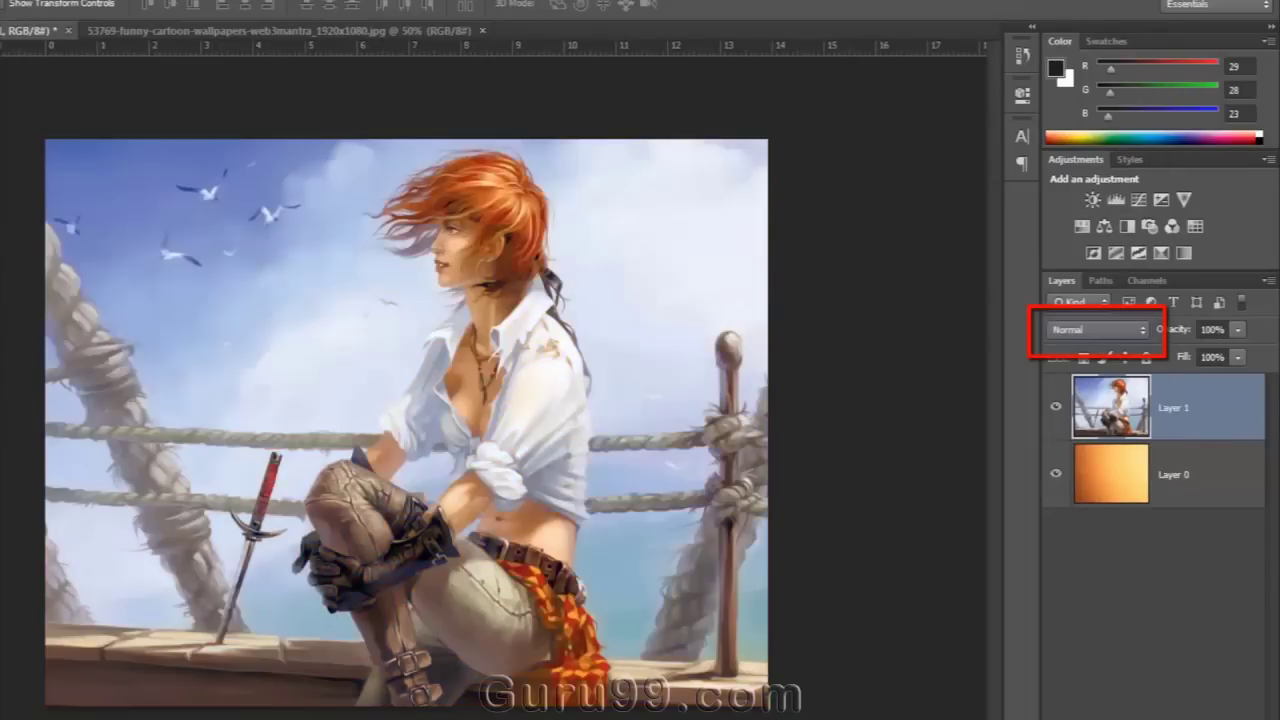
pyautogui.press('Down')
pyautogui.press('Down')
pyautogui.press('Down')
pyautogui.press('Down')
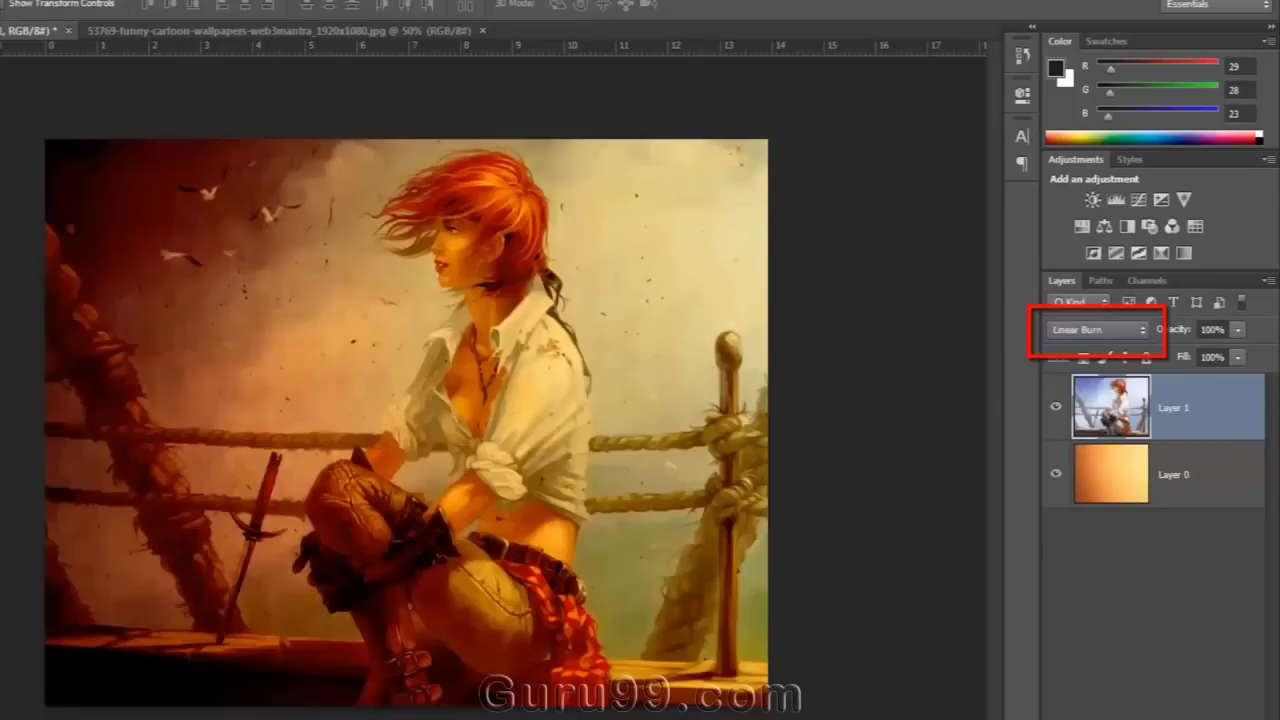
pyautogui.press('Down')
pyautogui.press('Down')
pyautogui.press('Down')
pyautogui.press('Down')
pyautogui.press('Down')
pyautogui.press('Up')
pyautogui.press('Up')
pyautogui.press('Up')
pyautogui.press('Up')
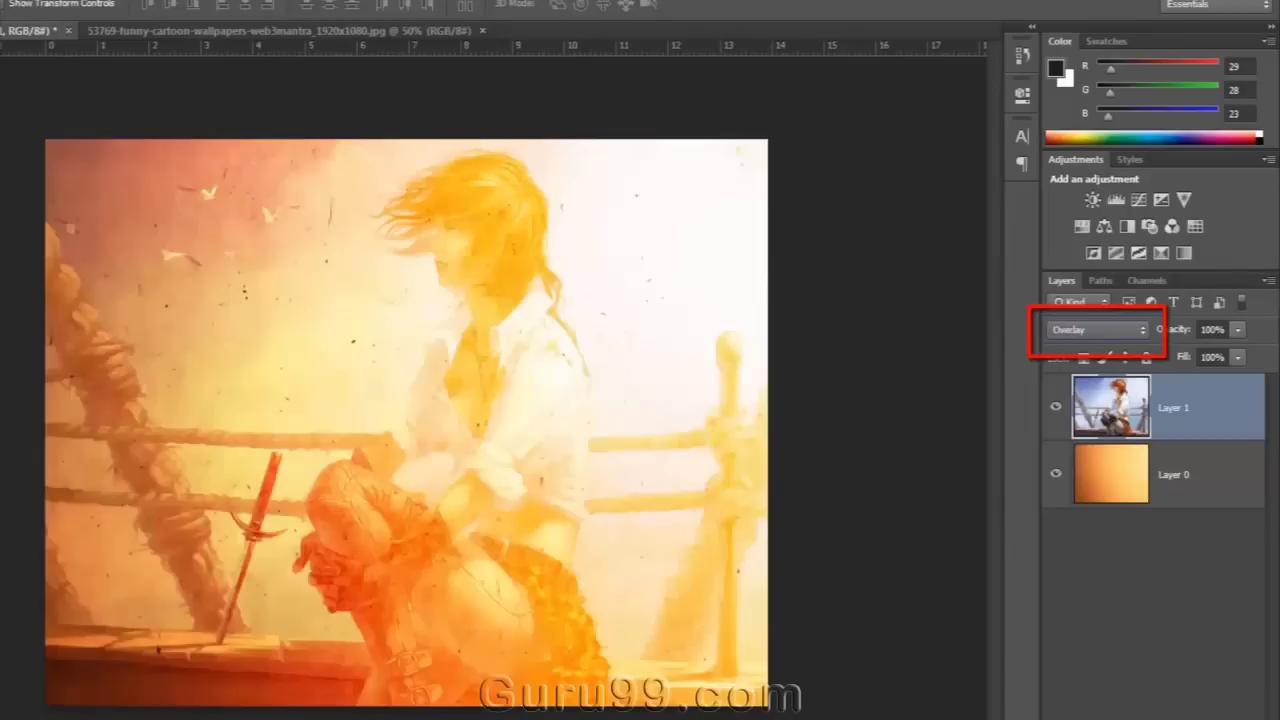
pyautogui.press('Up')
pyautogui.press('Up')
pyautogui.press('Up')
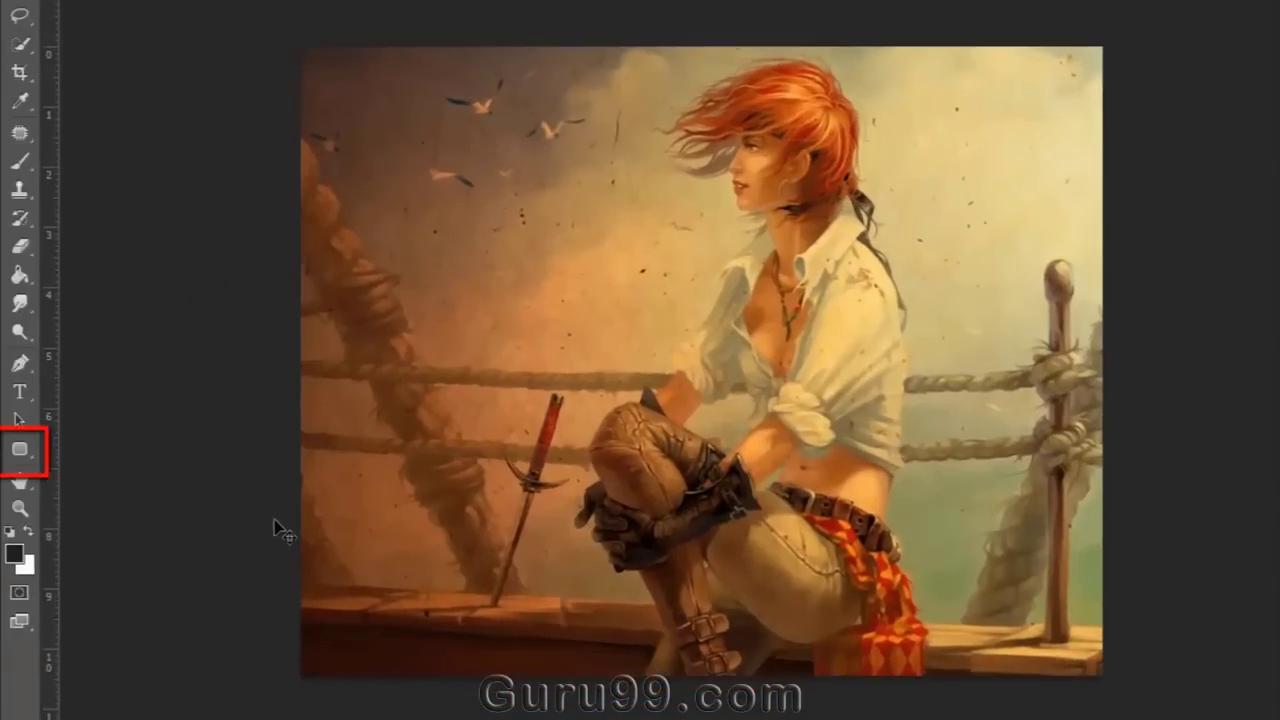
# - Draw a rounded rectangle shape beside the woman in the picture and fill it with white (ffffff)
pyautogui.rightClick(20, 449)
pyautogui.click(110, 487)
pyautogui.moveTo(463, 222); pyautogui.dragTo(652, 319)
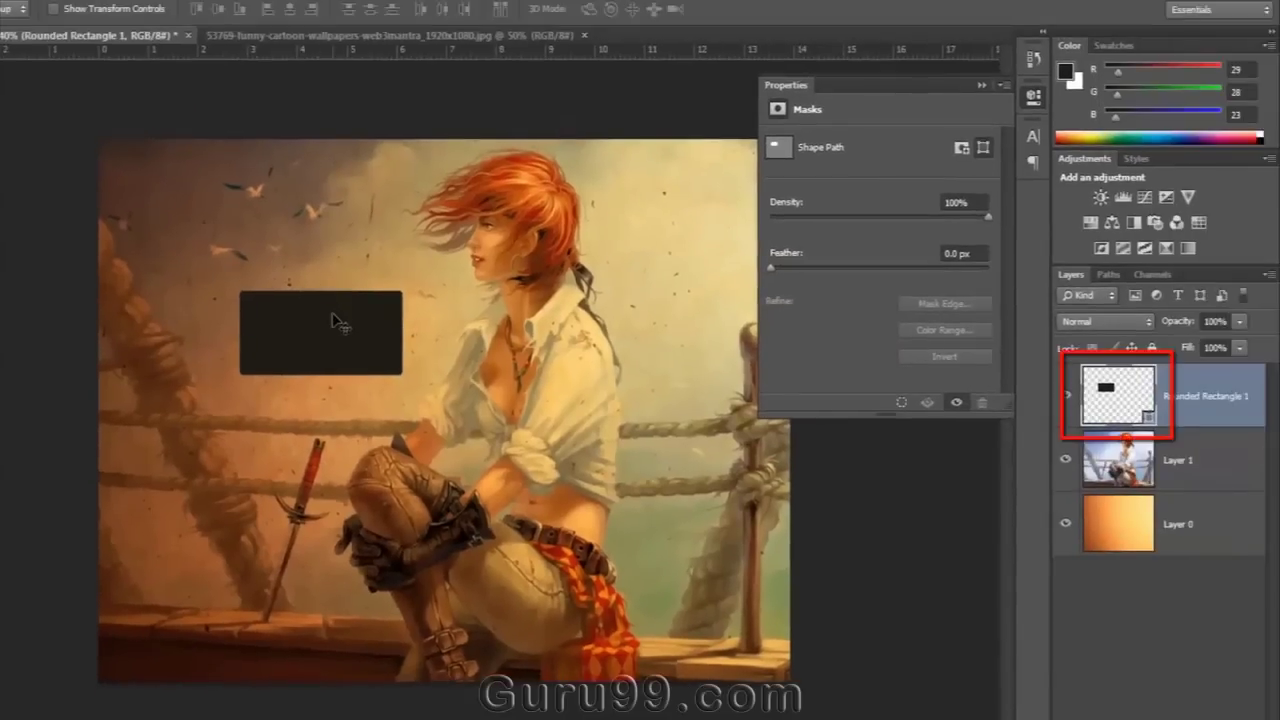
pyautogui.doubleClick(1094, 412)
pyautogui.write('ffffff')
pyautogui.click(1170, 199)
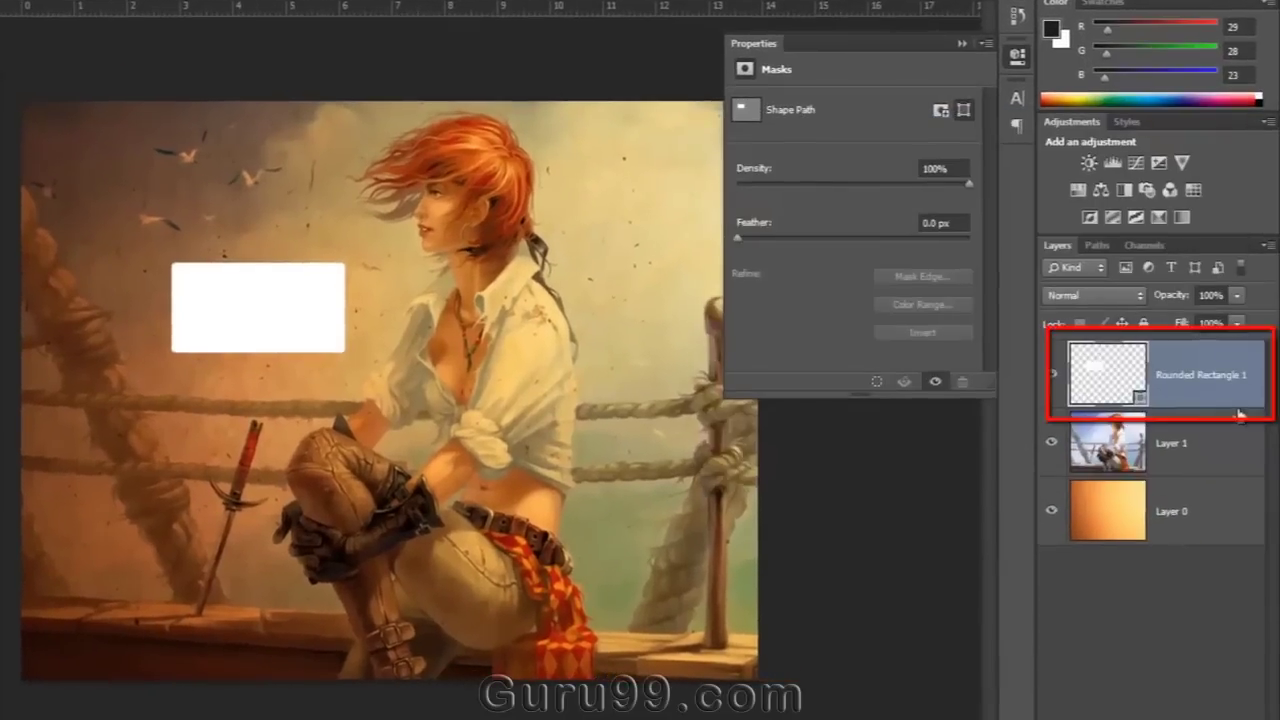
# - Add an Outer Glow style to the rounded rectangle with the blue colour 3a5aff, a 24% spread and a size of 79 px
pyautogui.doubleClick(1228, 405)
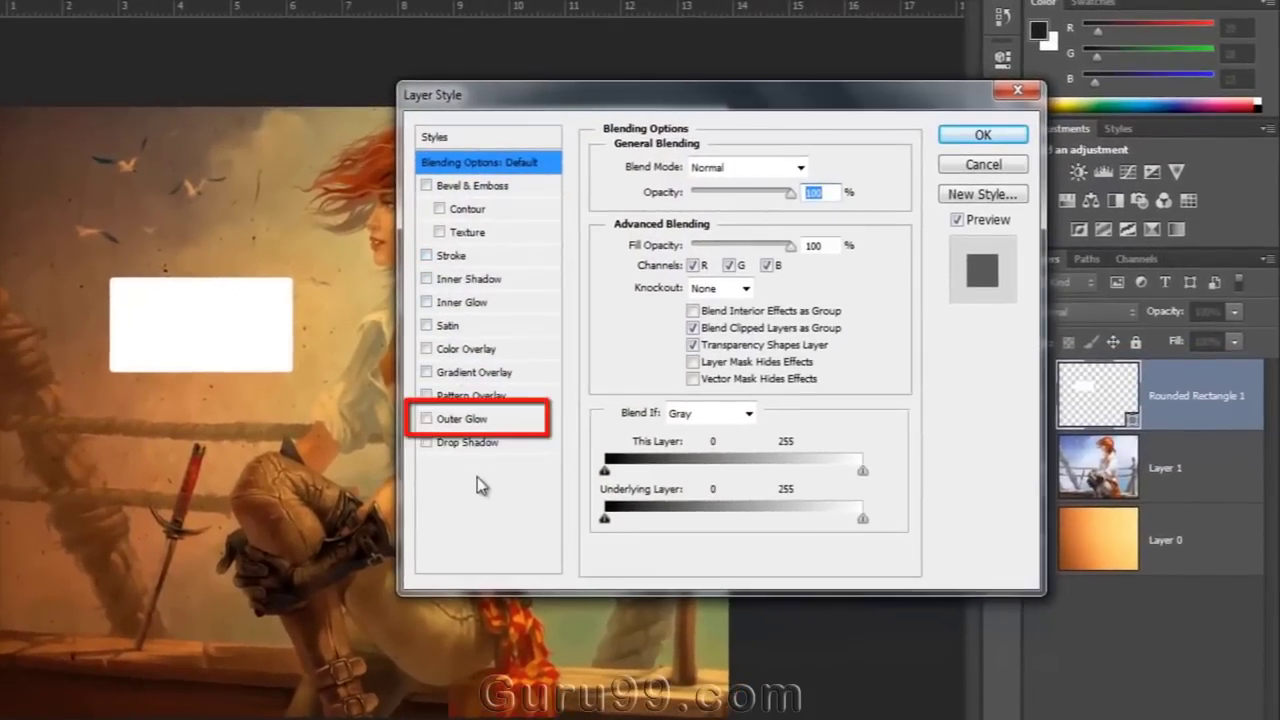
pyautogui.click(455, 420)
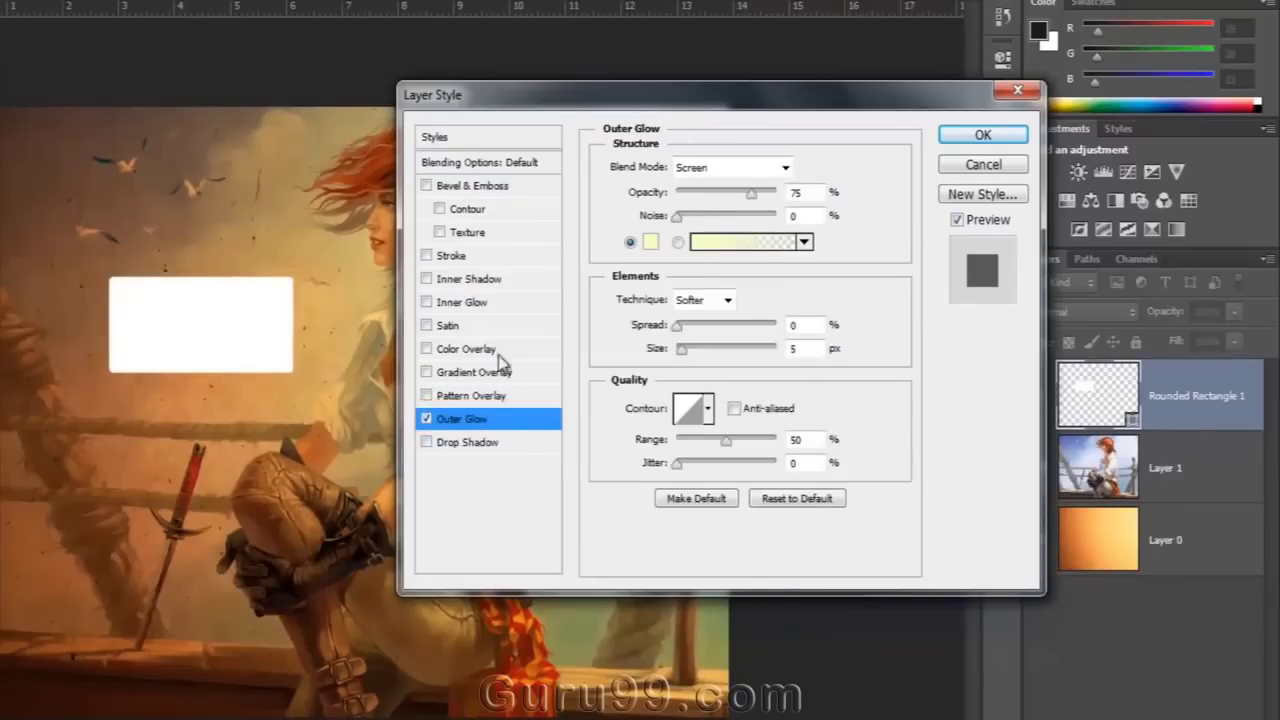
pyautogui.click(650, 242)
pyautogui.click(980, 296)
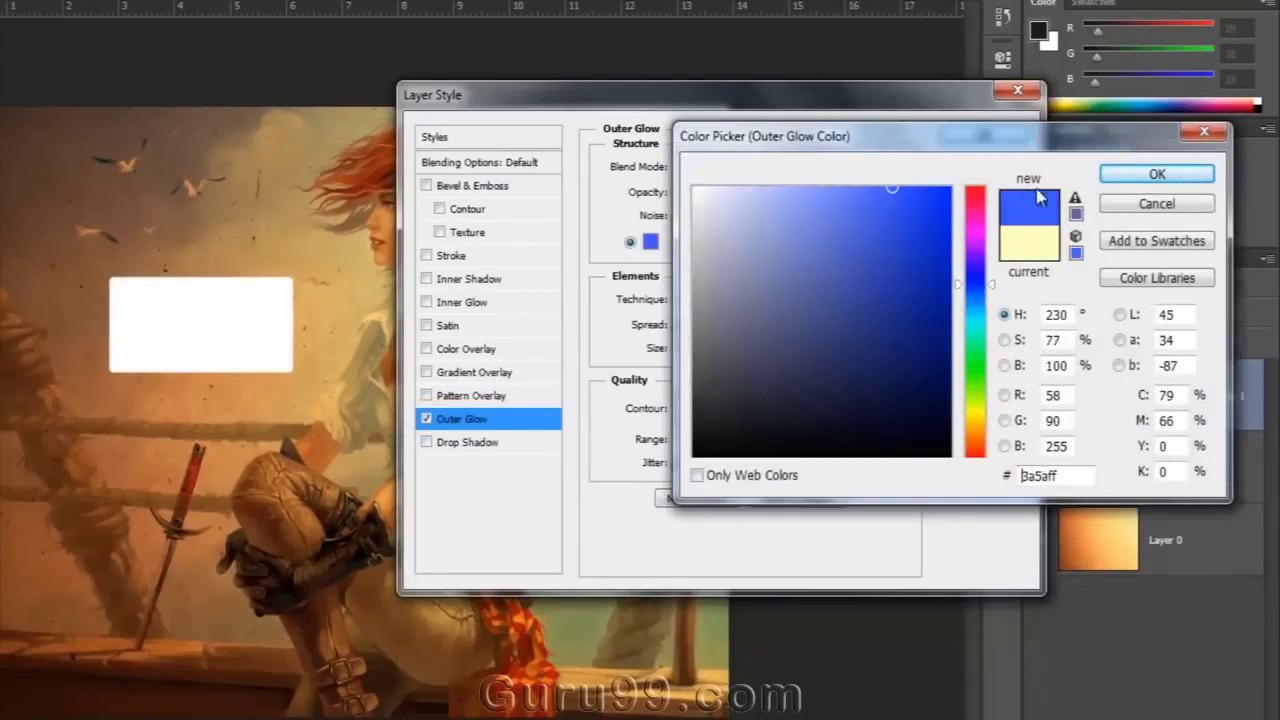
pyautogui.click(1157, 174)
pyautogui.moveTo(677, 325); pyautogui.dragTo(708, 340)
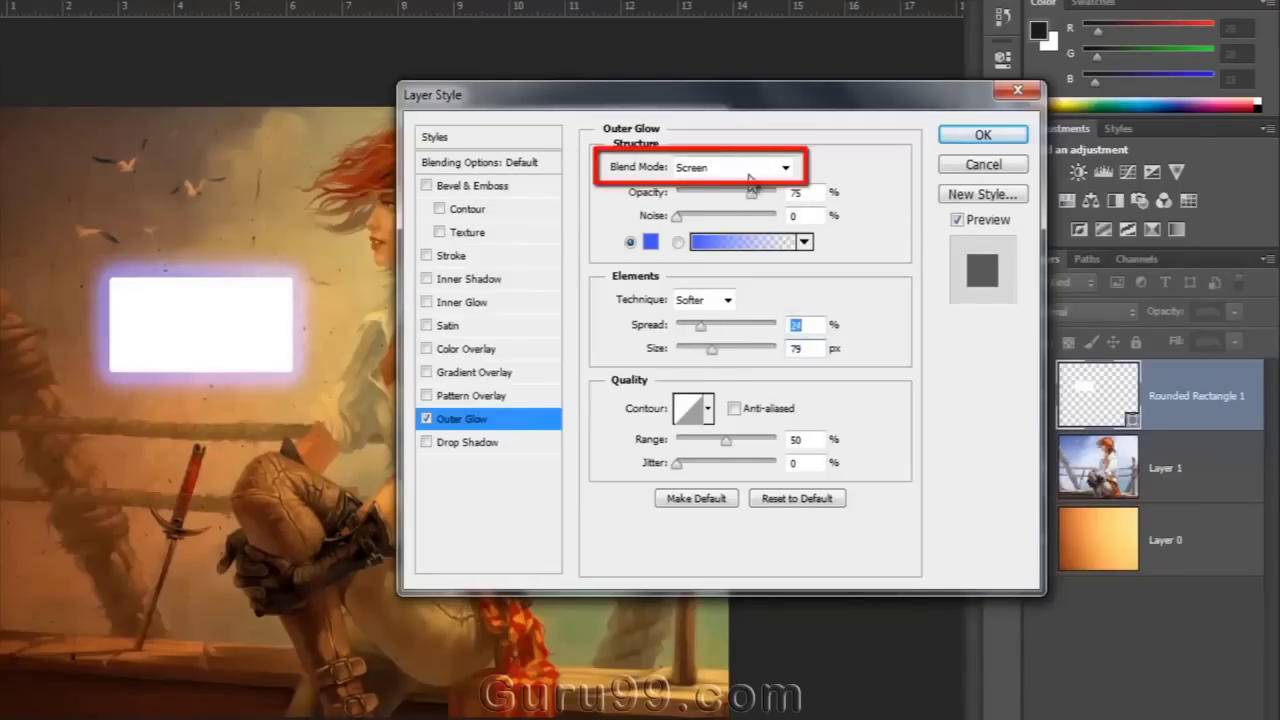
# - Try the blend modes Normal, Dissolve, Multiply, Screen and Overlay on the rounded rectangle's Outer Glow
pyautogui.click(785, 168)
pyautogui.click(758, 190)
pyautogui.click(785, 168)
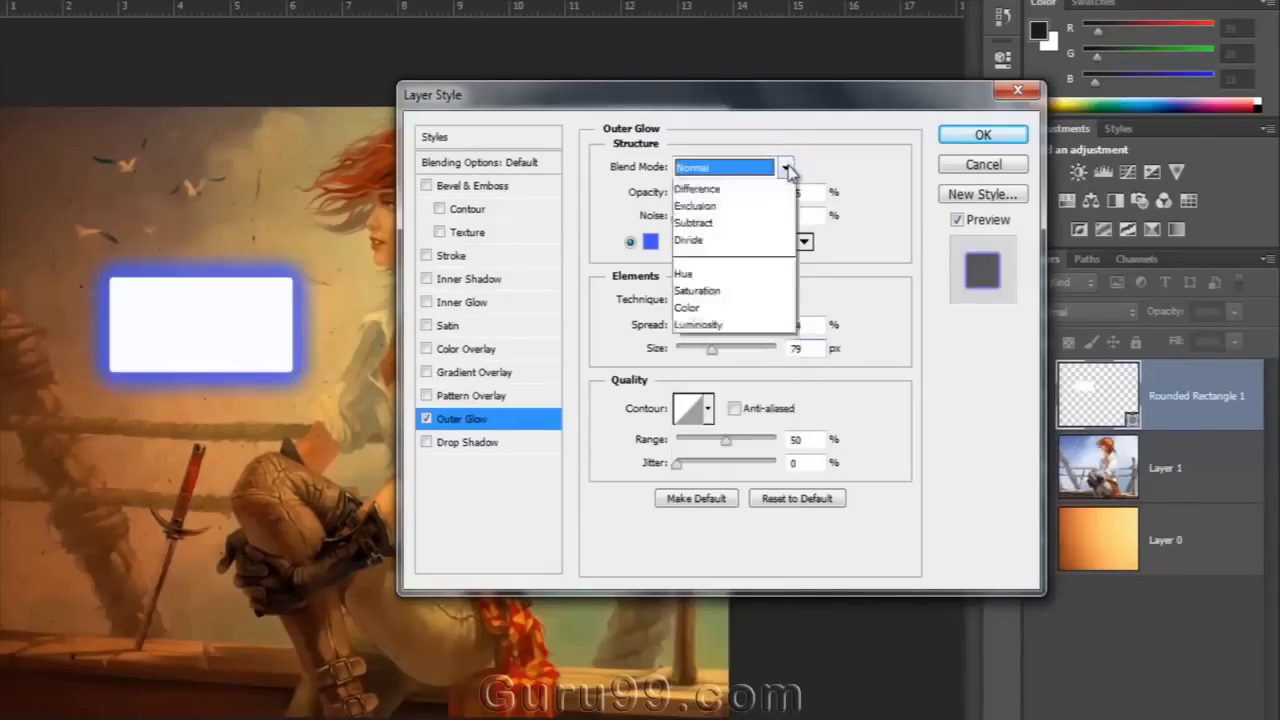
pyautogui.click(762, 210)
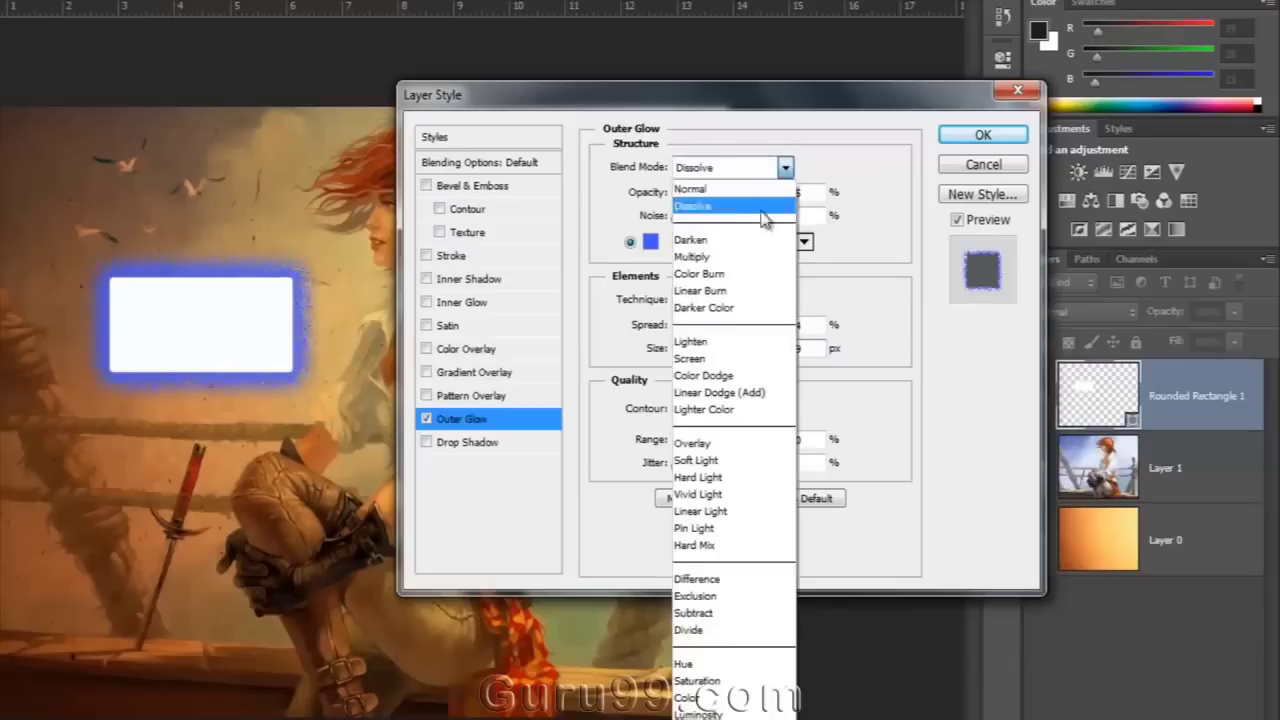
pyautogui.click(745, 257)
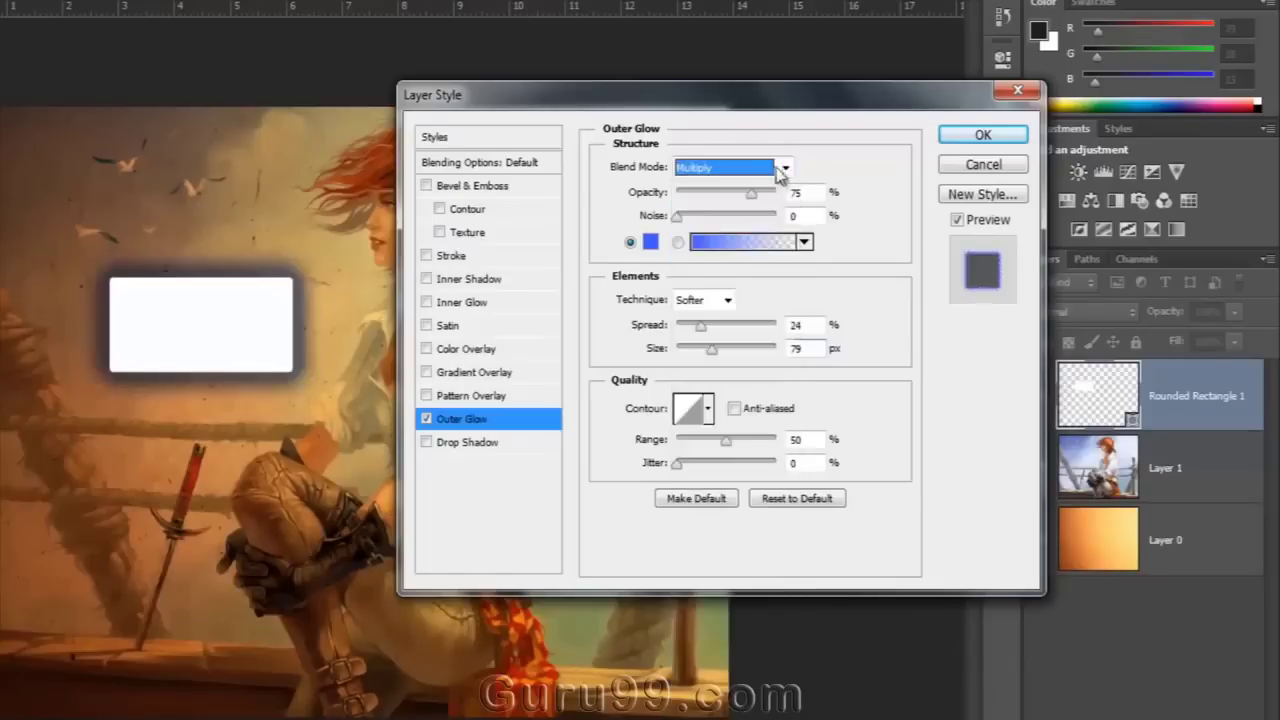
pyautogui.click(785, 168)
pyautogui.click(692, 358)
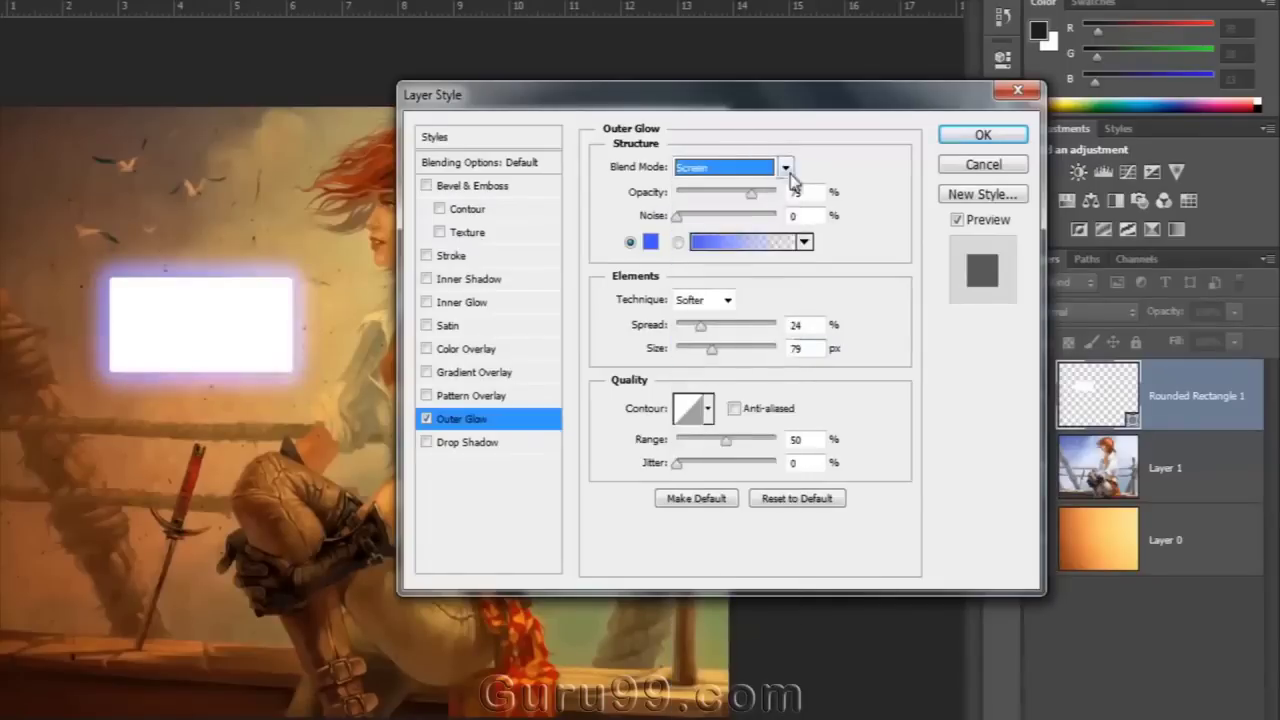
pyautogui.click(785, 168)
pyautogui.click(698, 445)
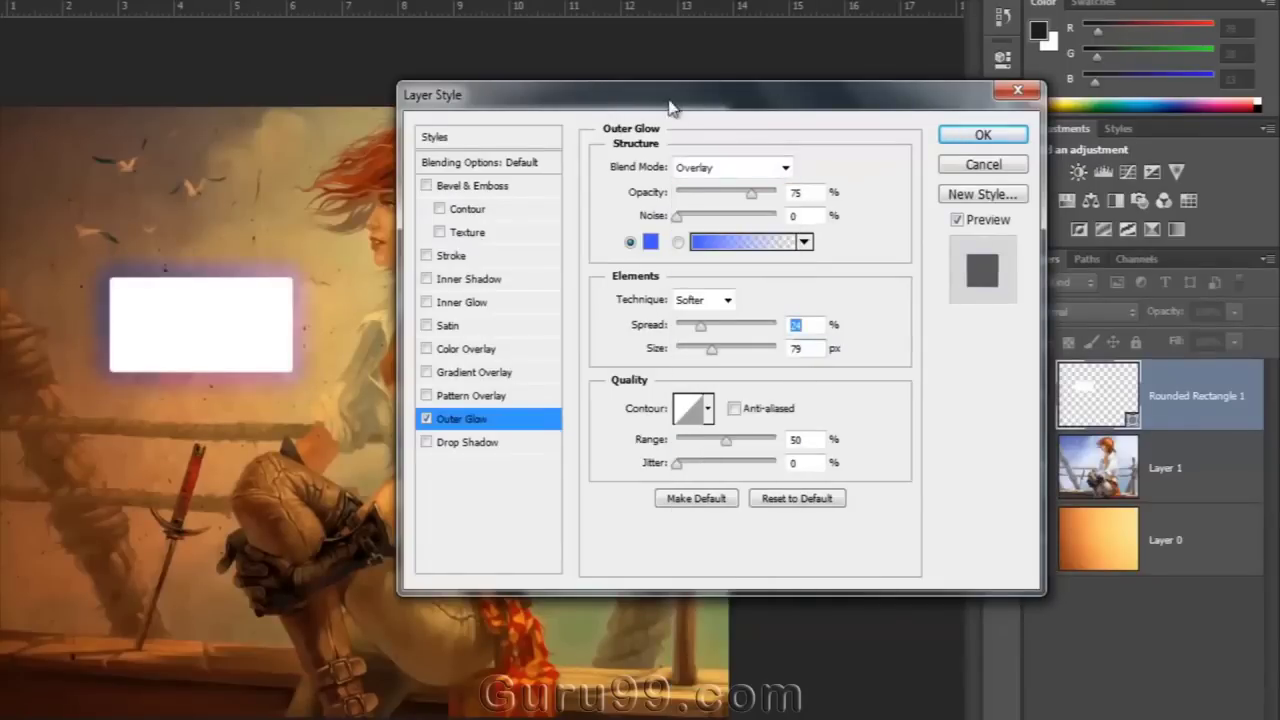
# - Cancel the Outer Glow layer style and delete the Rounded Rectangle 1 layer
pyautogui.moveTo(672, 100); pyautogui.dragTo(793, 93)
pyautogui.click(873, 162)
pyautogui.click(873, 162)
pyautogui.click(1104, 157)
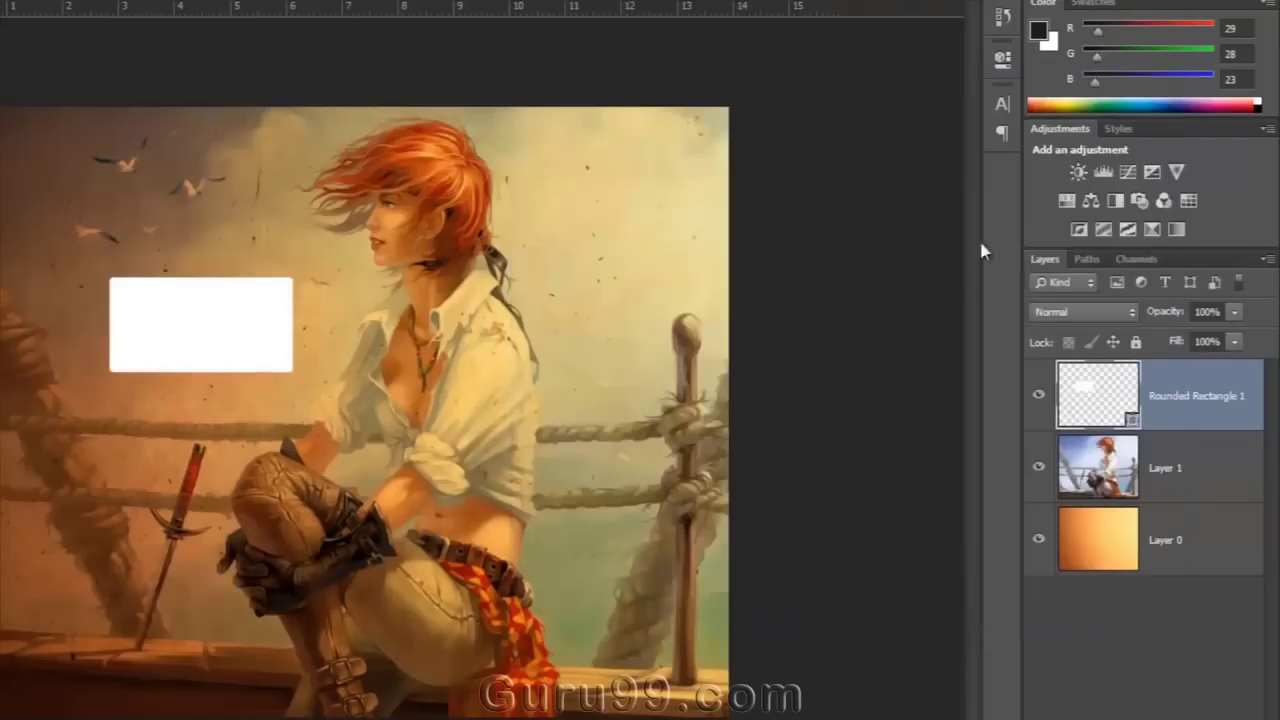
pyautogui.press('Delete')
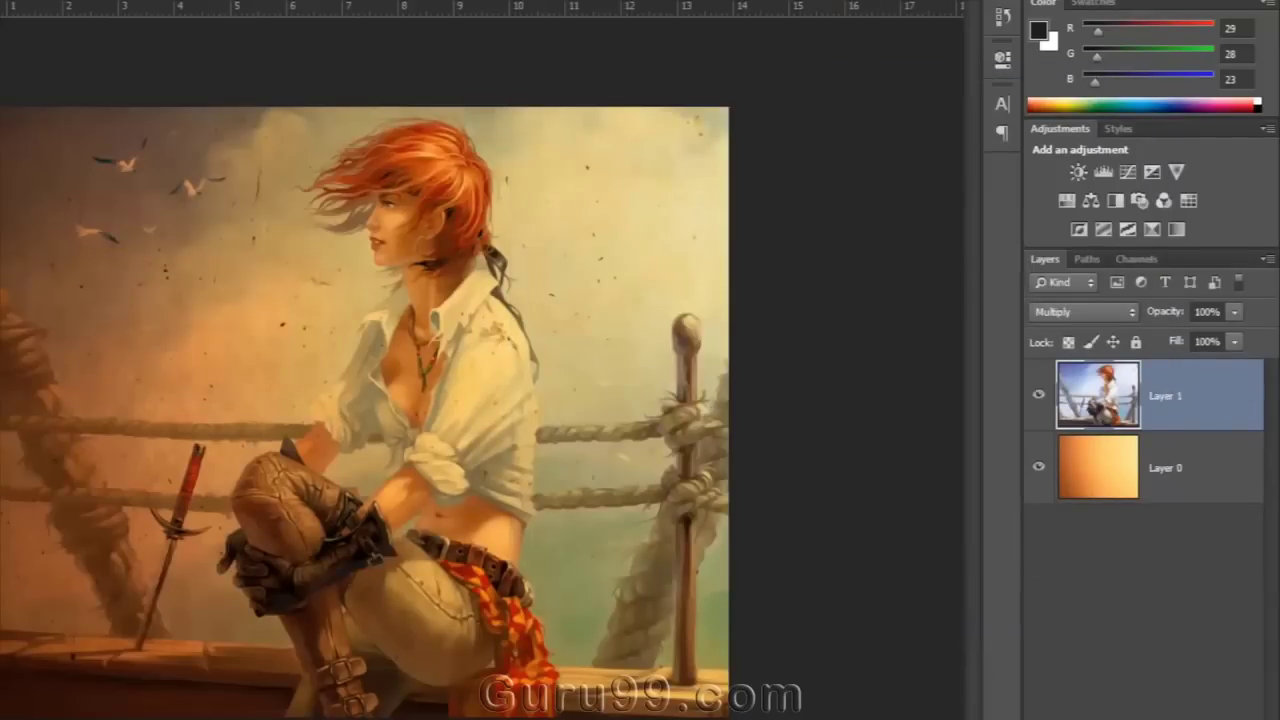
# - Set the blend mode of Layer 1 to Luminosity
pyautogui.click(1100, 314)
pyautogui.click(1058, 450)
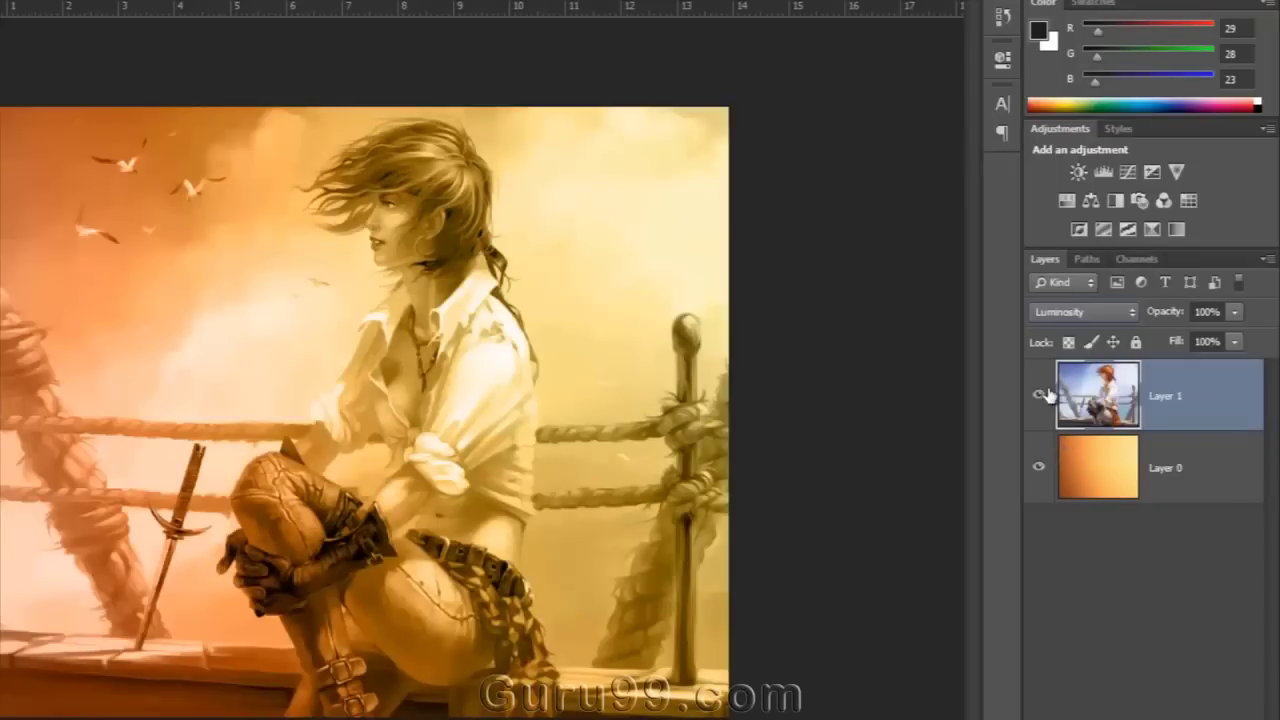
# - Set the blend mode of Layer 1 to Multiply and deselect the layer
pyautogui.click(1083, 311)
pyautogui.click(1040, 150)
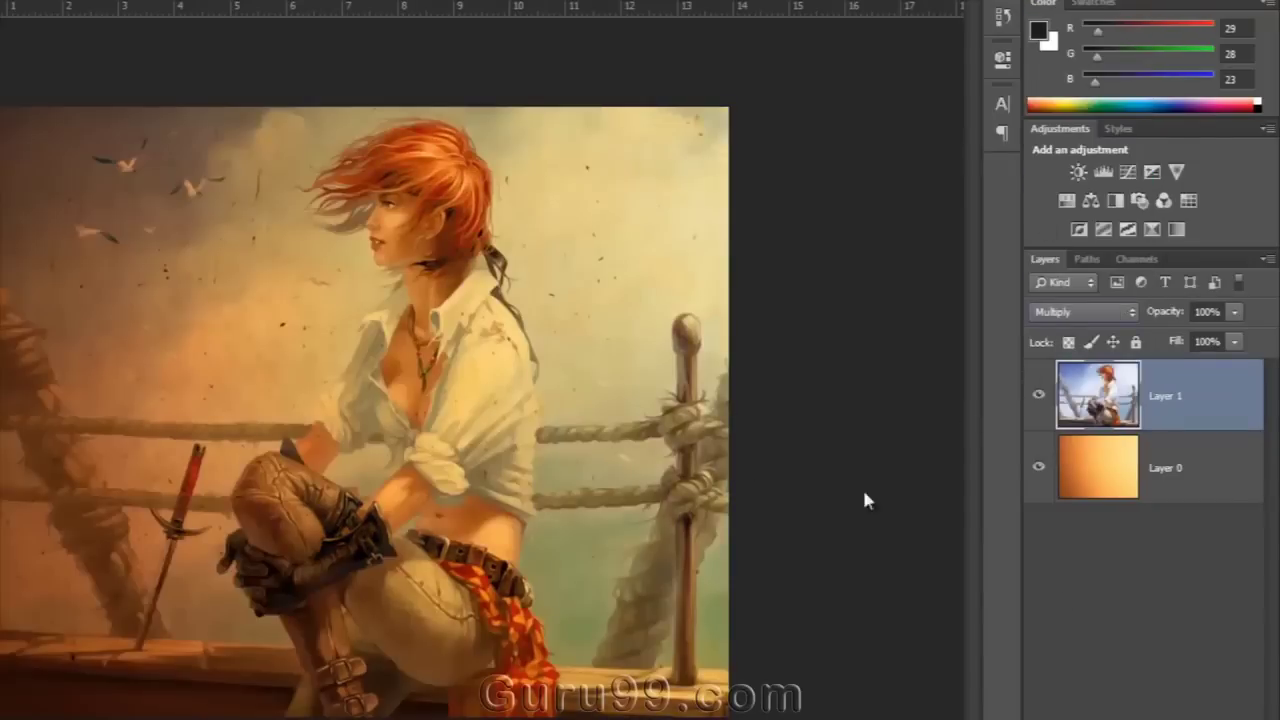
pyautogui.click(1070, 600)
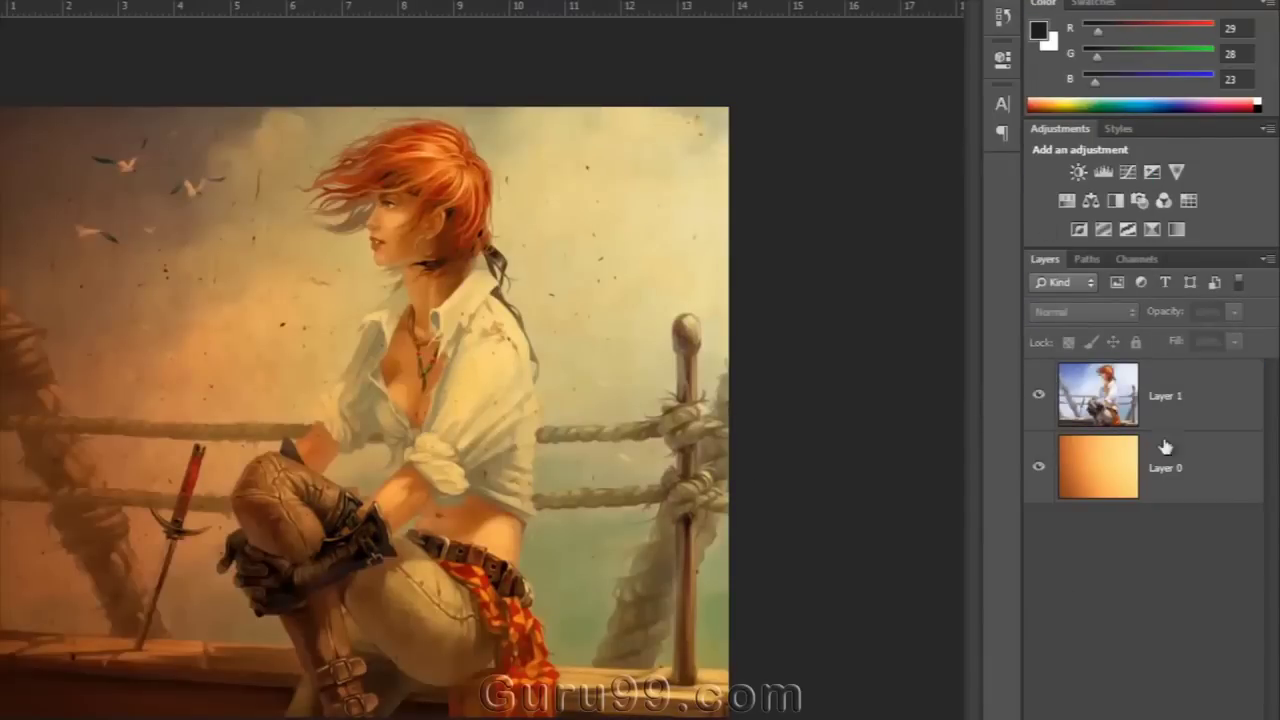
# - Set the blend mode of Layer 1 to Color Burn
pyautogui.click(1166, 449)
pyautogui.click(1151, 409)
pyautogui.click(1152, 432)
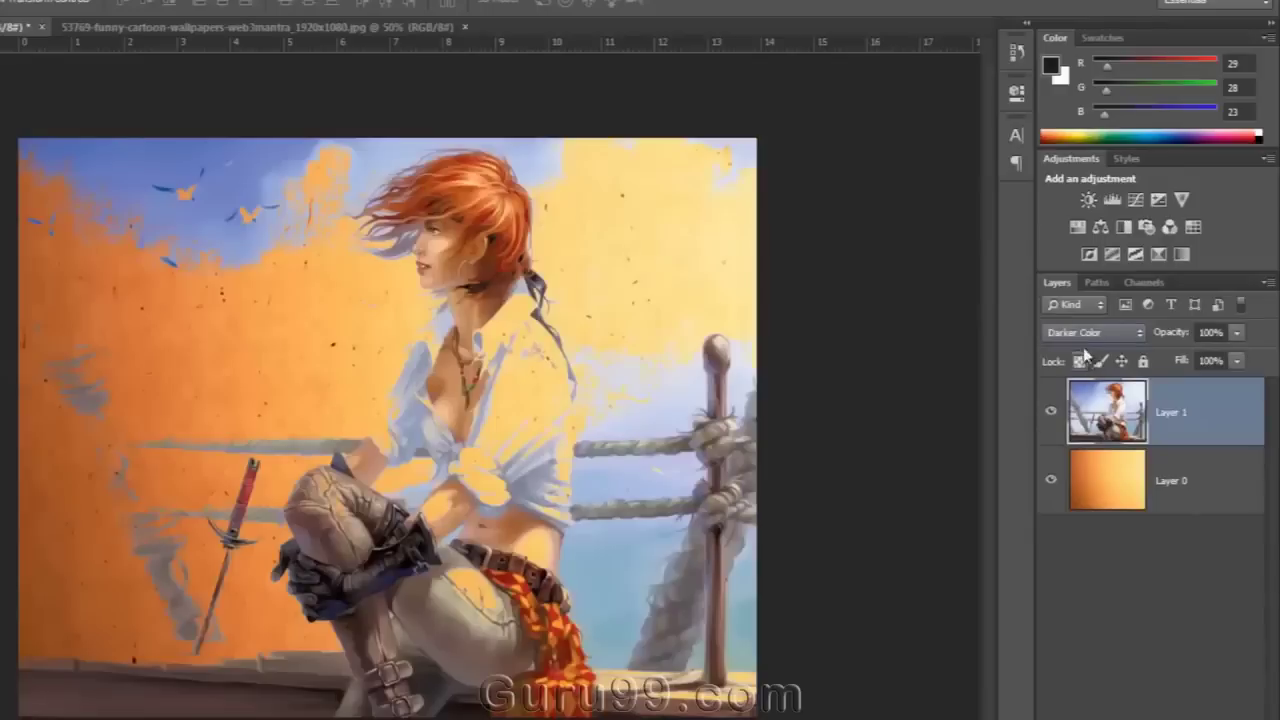
pyautogui.click(1085, 333)
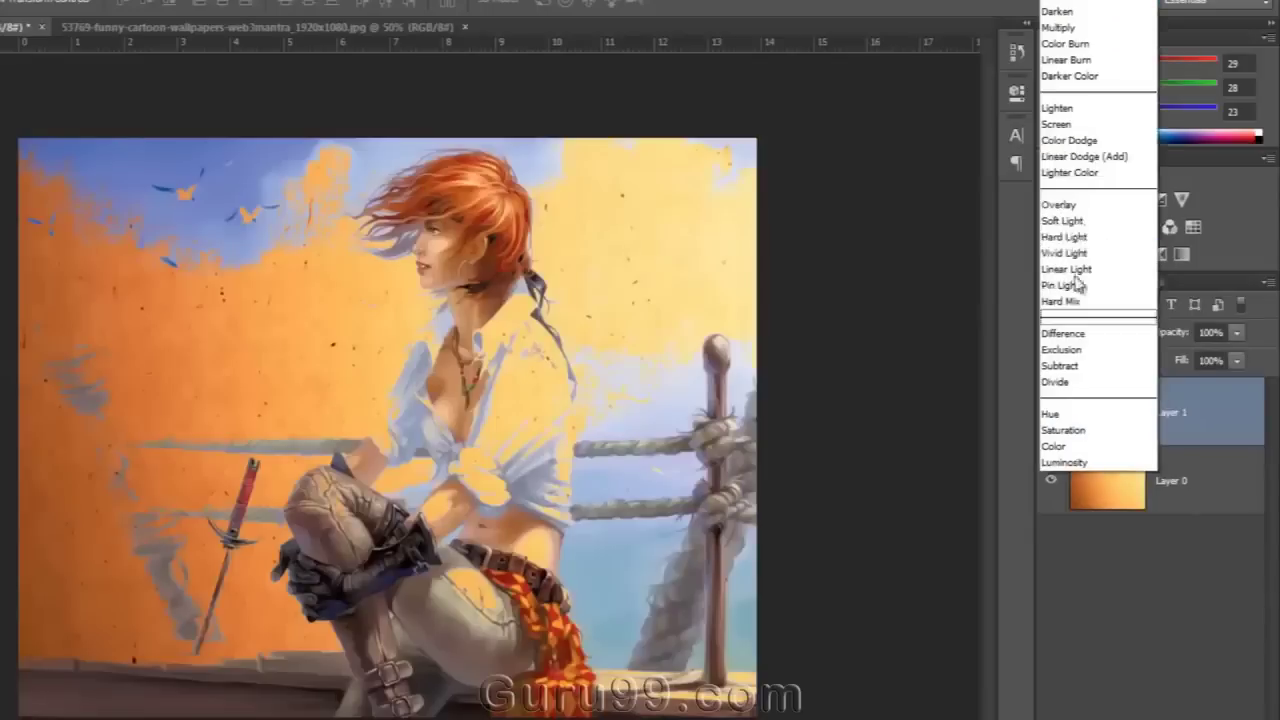
pyautogui.click(1066, 44)
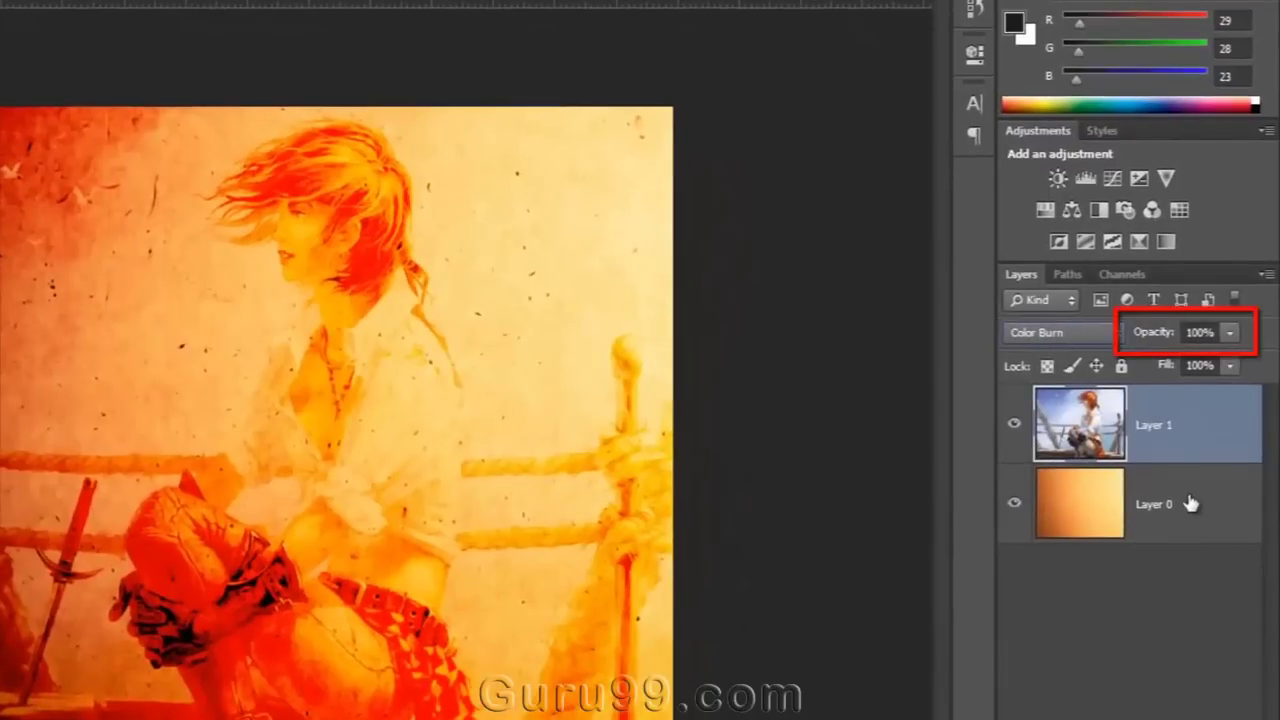
# - Try an opacity of 54% on Layer 0, then restore it to 100%
pyautogui.click(1199, 491)
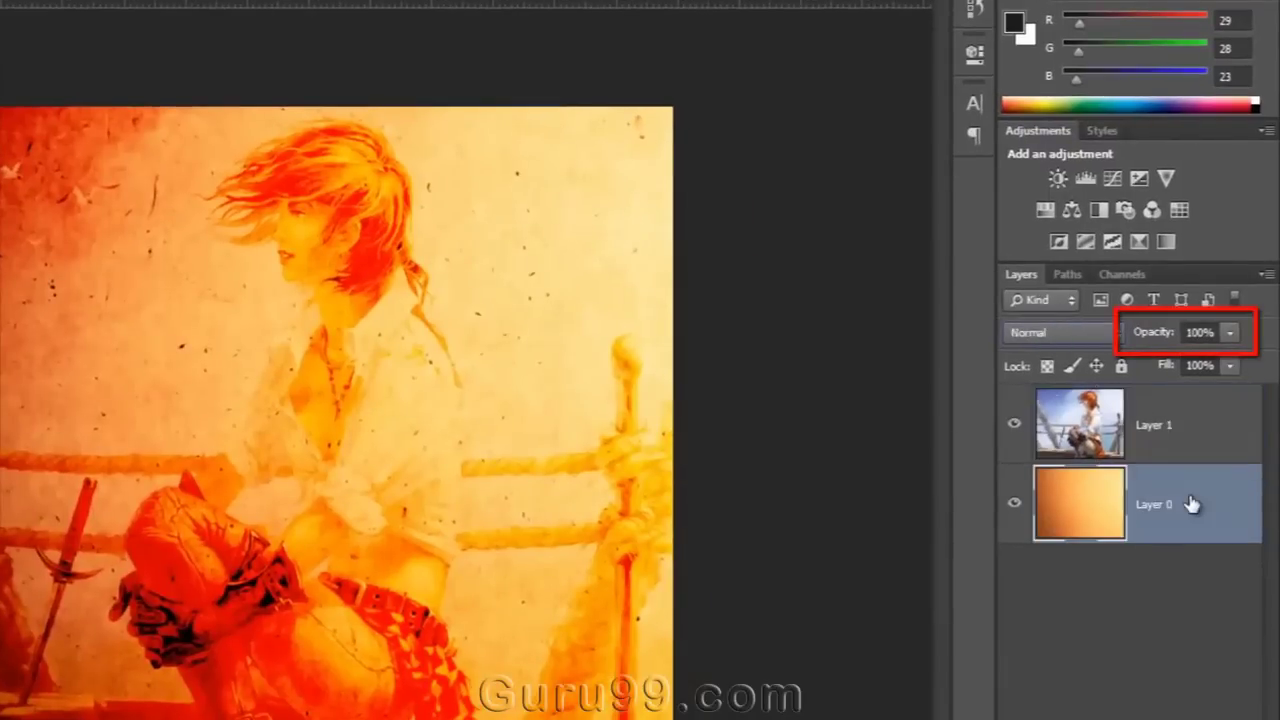
pyautogui.click(1229, 332)
pyautogui.moveTo(1232, 364); pyautogui.dragTo(1178, 364)
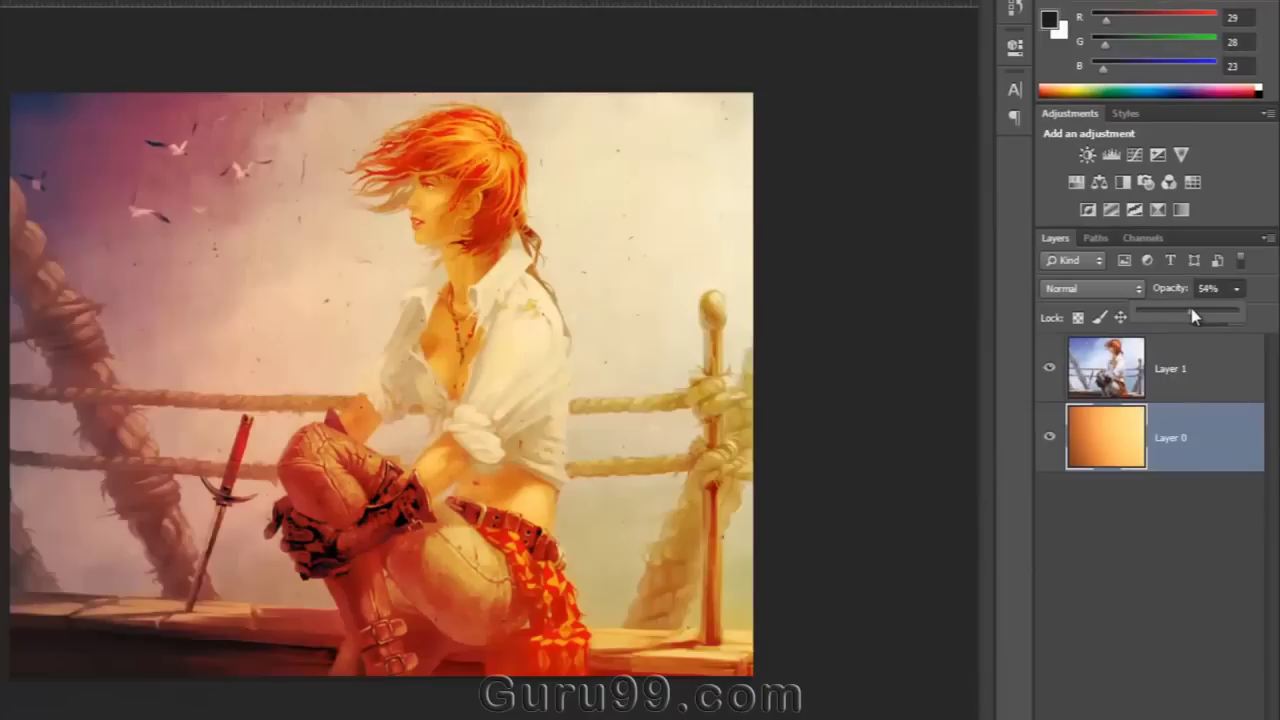
pyautogui.moveTo(1192, 310); pyautogui.dragTo(1205, 310)
pyautogui.moveTo(1192, 312); pyautogui.dragTo(1228, 332)
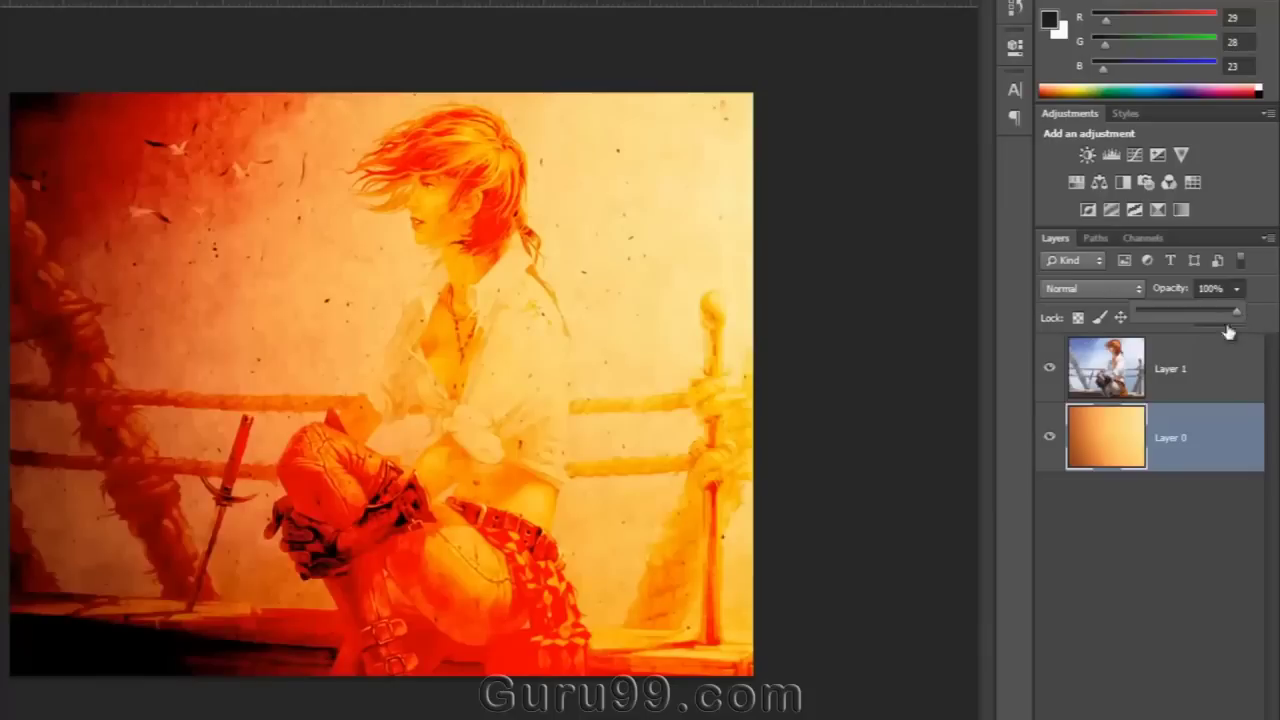
# - Set the blend mode of Layer 1 to Linear Burn
pyautogui.click(1108, 317)
pyautogui.click(1103, 288)
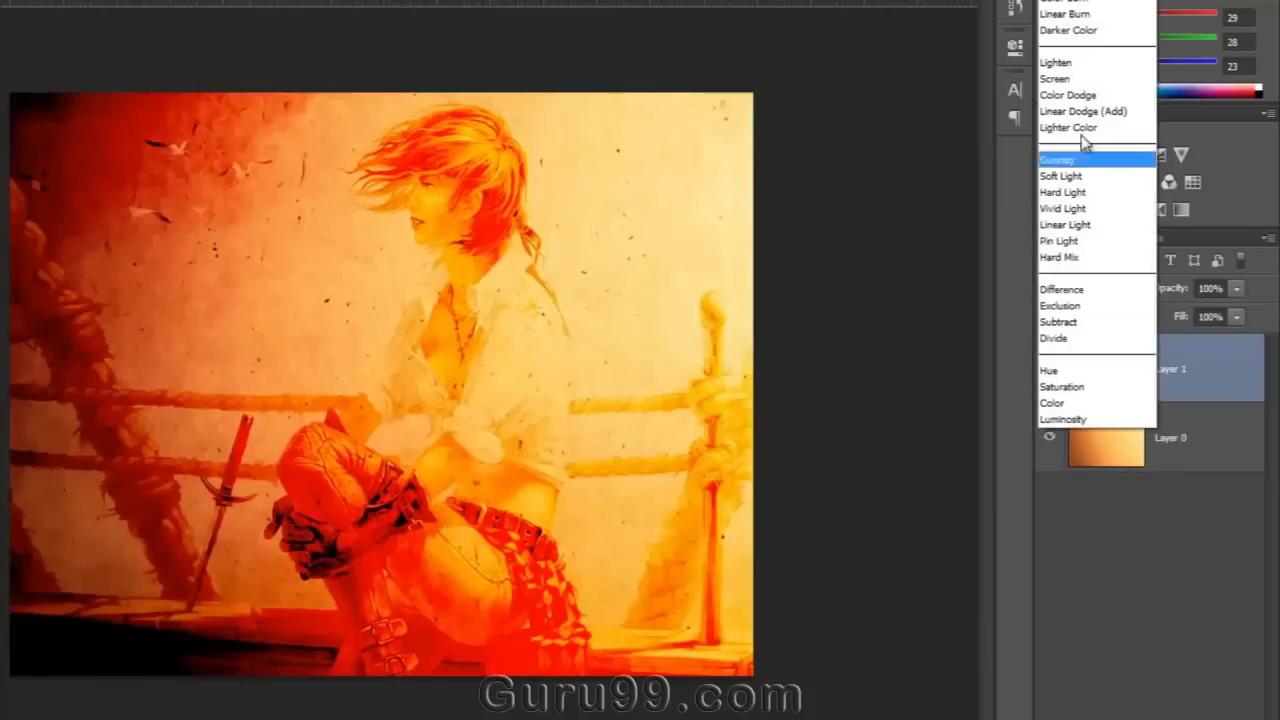
pyautogui.click(1080, 10)
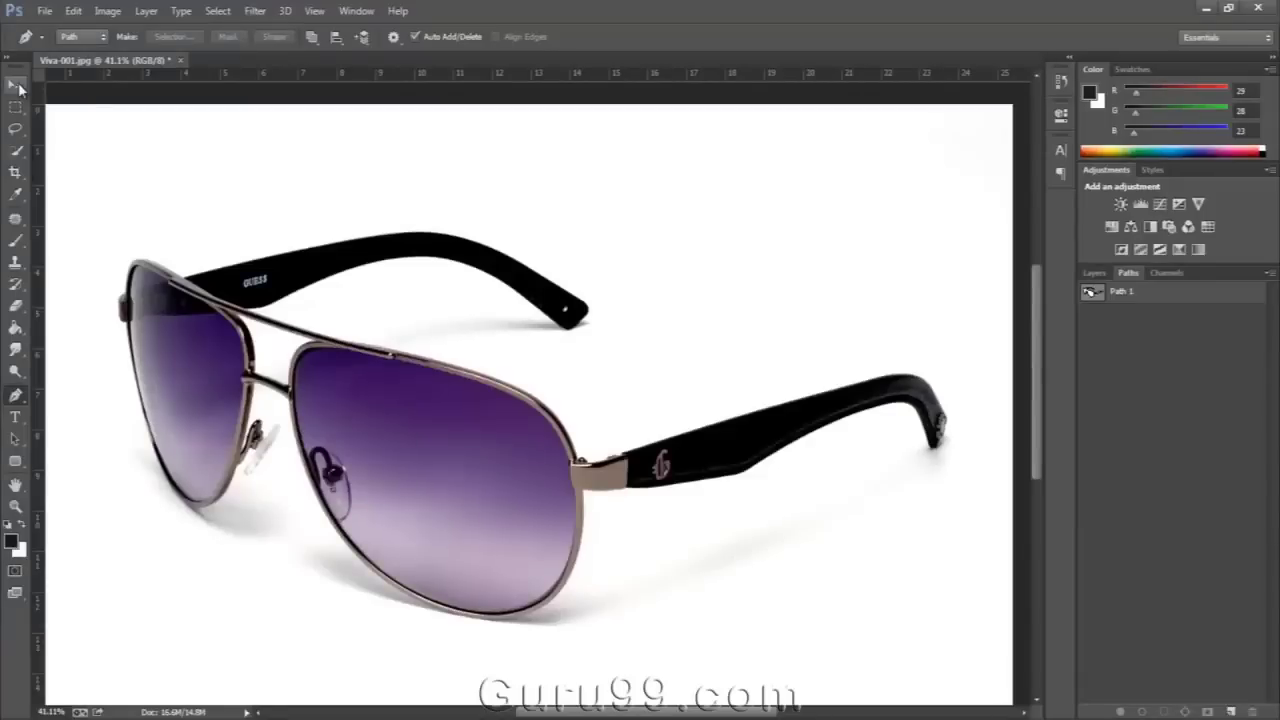
# - Activate the Move tool and show the layers of the sunglasses photo
pyautogui.click(16, 85)
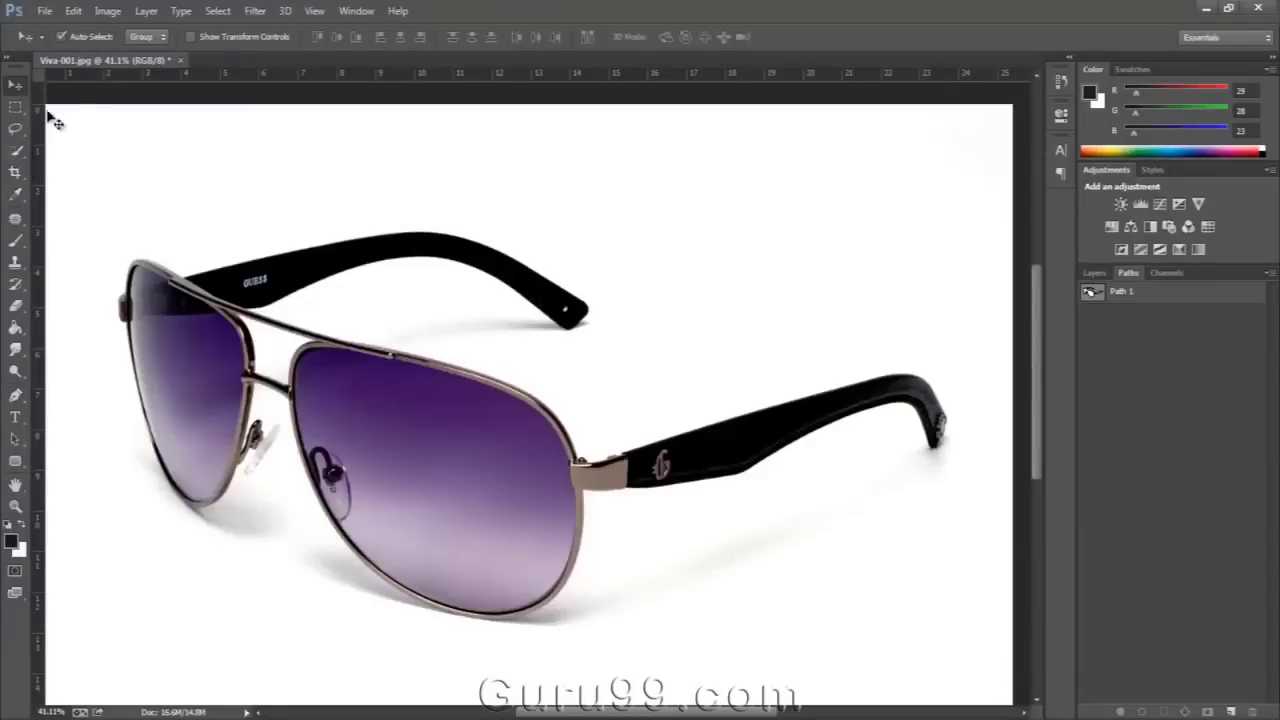
pyautogui.click(1095, 273)
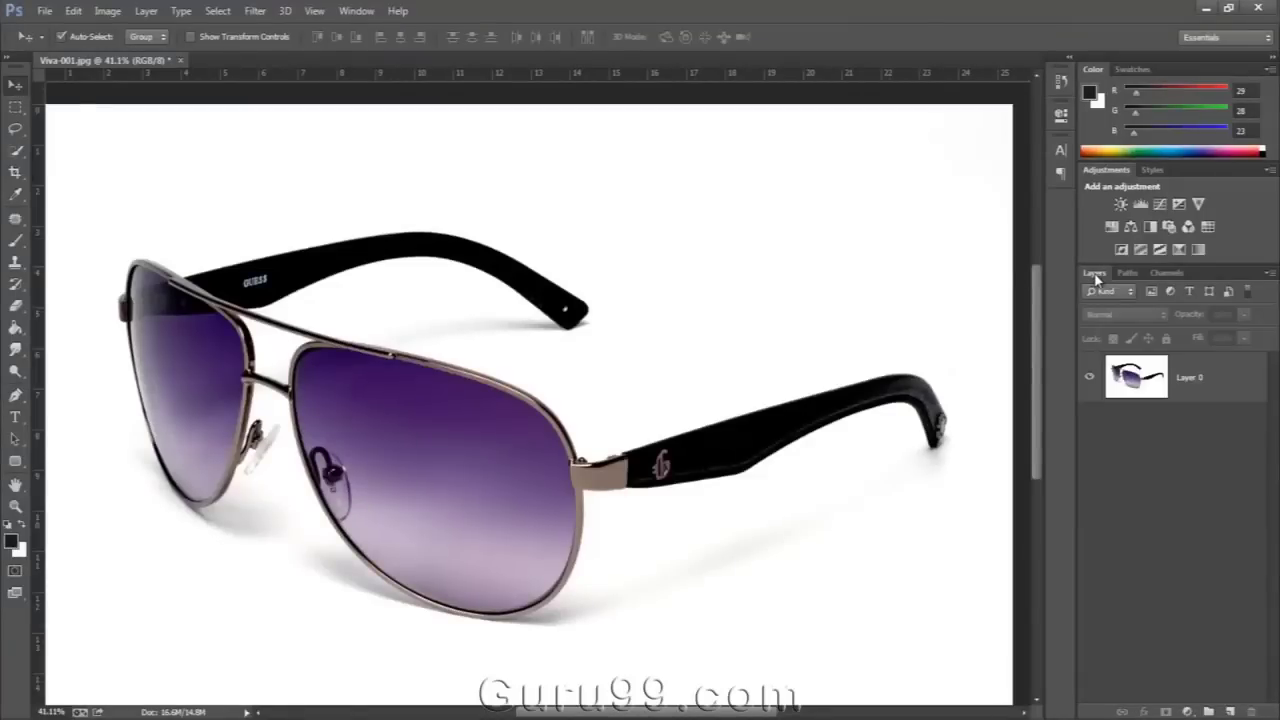
pyautogui.scroll(-2, 663, 457)
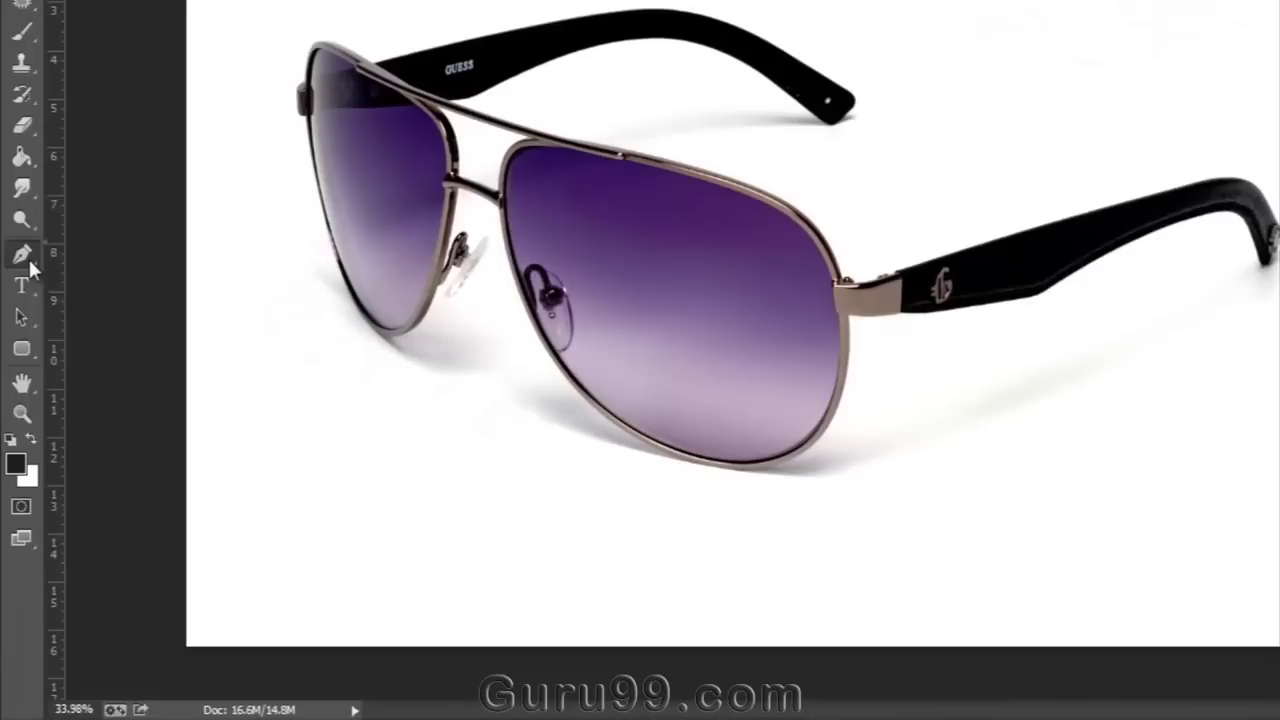
# - Trace the upper edge of the rear temple arm with the Pen tool, from the lens frame to the rounded tip
pyautogui.rightClick(28, 256)
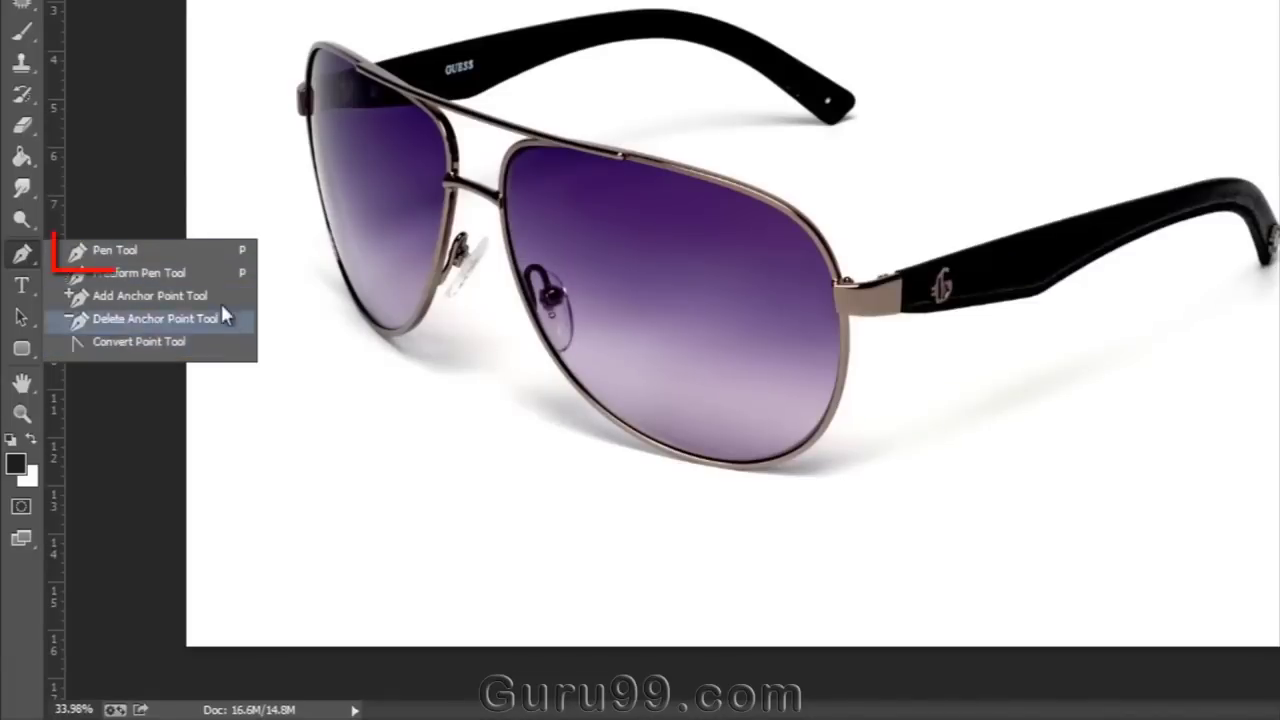
pyautogui.click(196, 250)
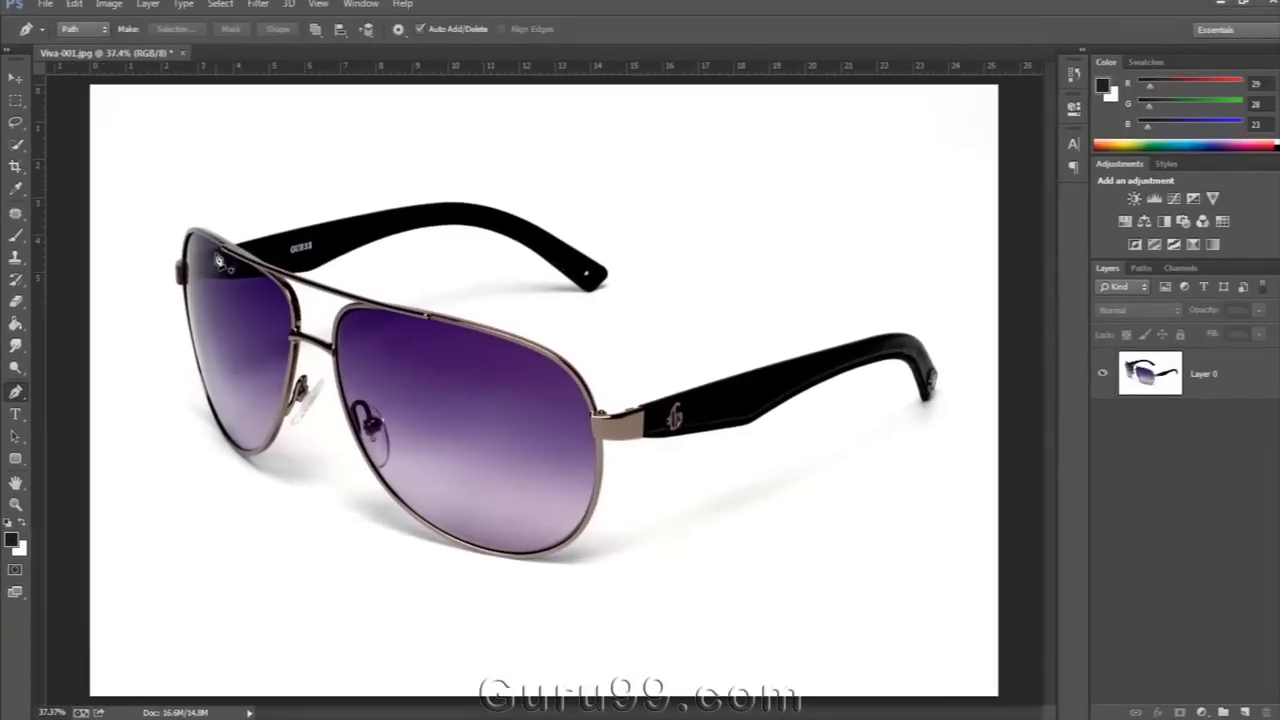
pyautogui.scroll(2, 218, 262)
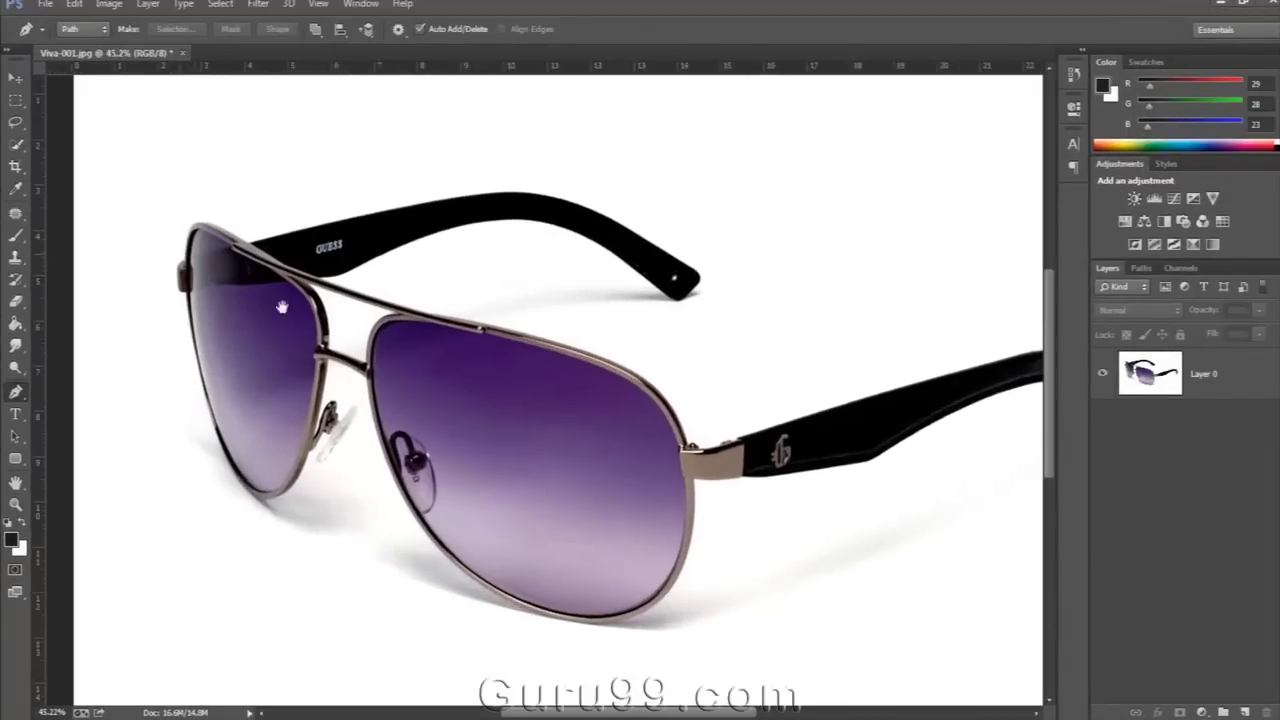
pyautogui.scroll(2, 231, 294)
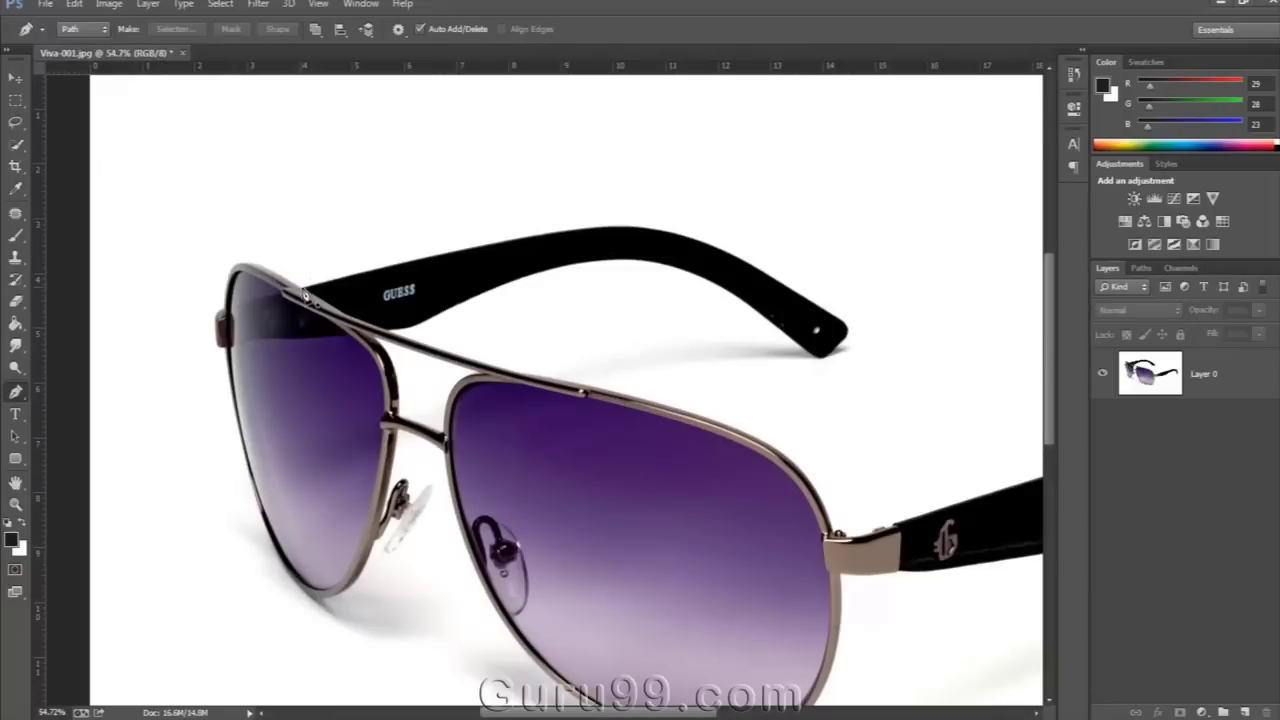
pyautogui.click(301, 288)
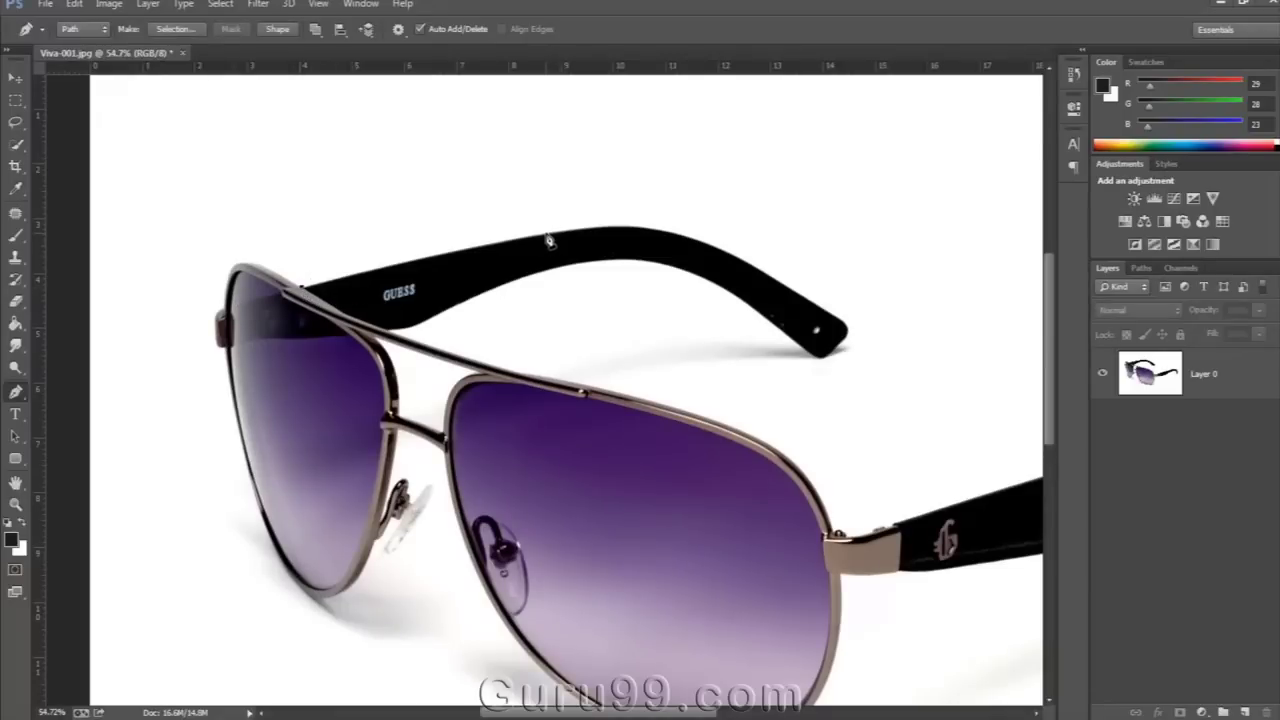
pyautogui.moveTo(547, 233); pyautogui.dragTo(613, 262)
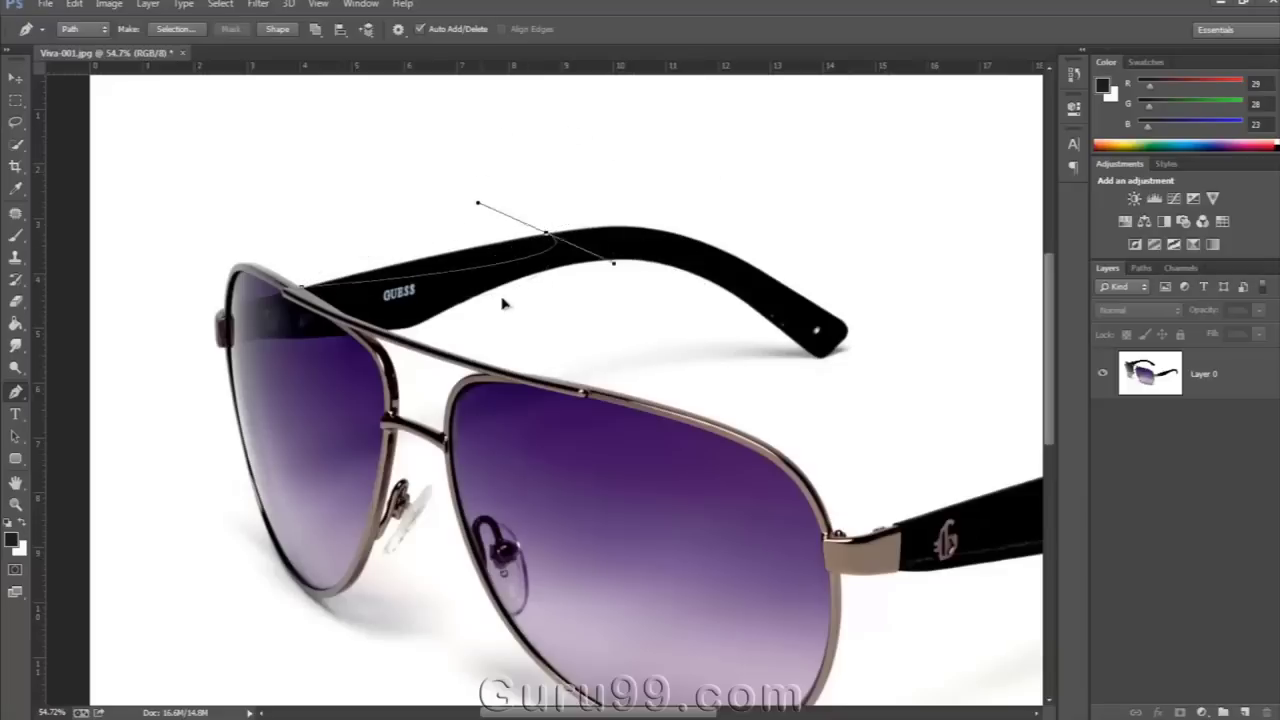
pyautogui.moveTo(503, 303); pyautogui.dragTo(666, 212)
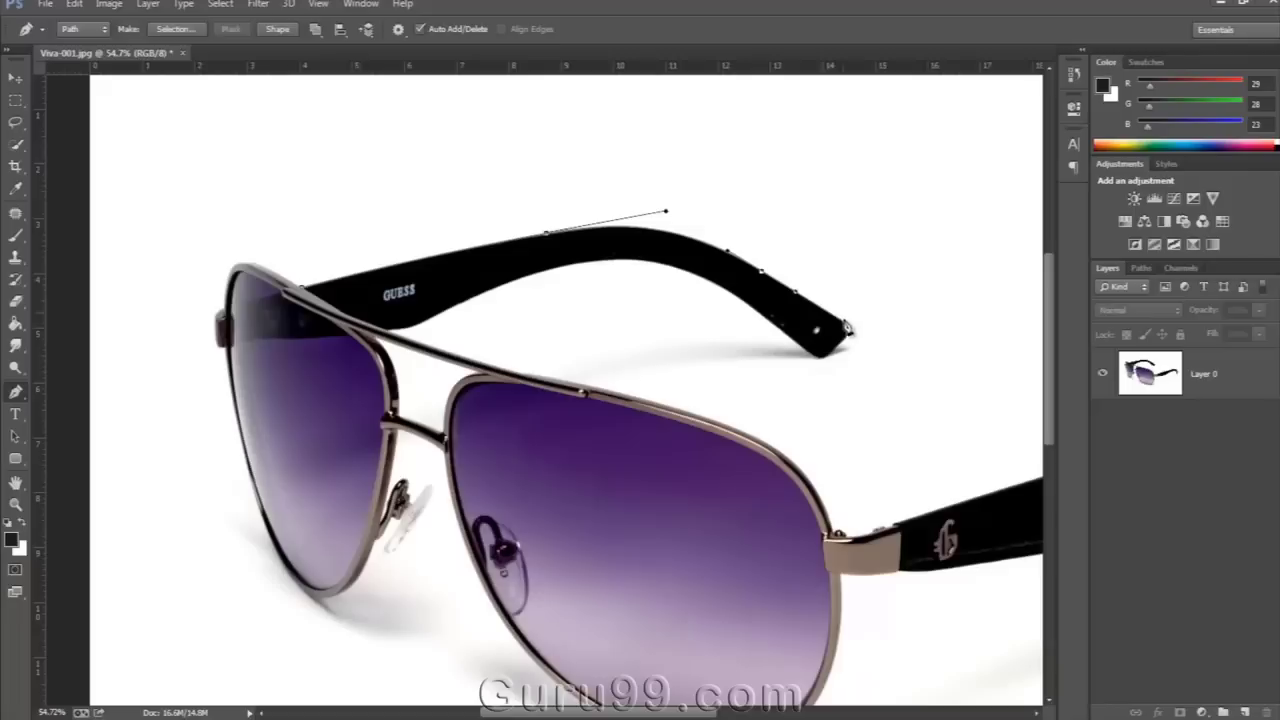
pyautogui.moveTo(845, 328); pyautogui.dragTo(858, 331)
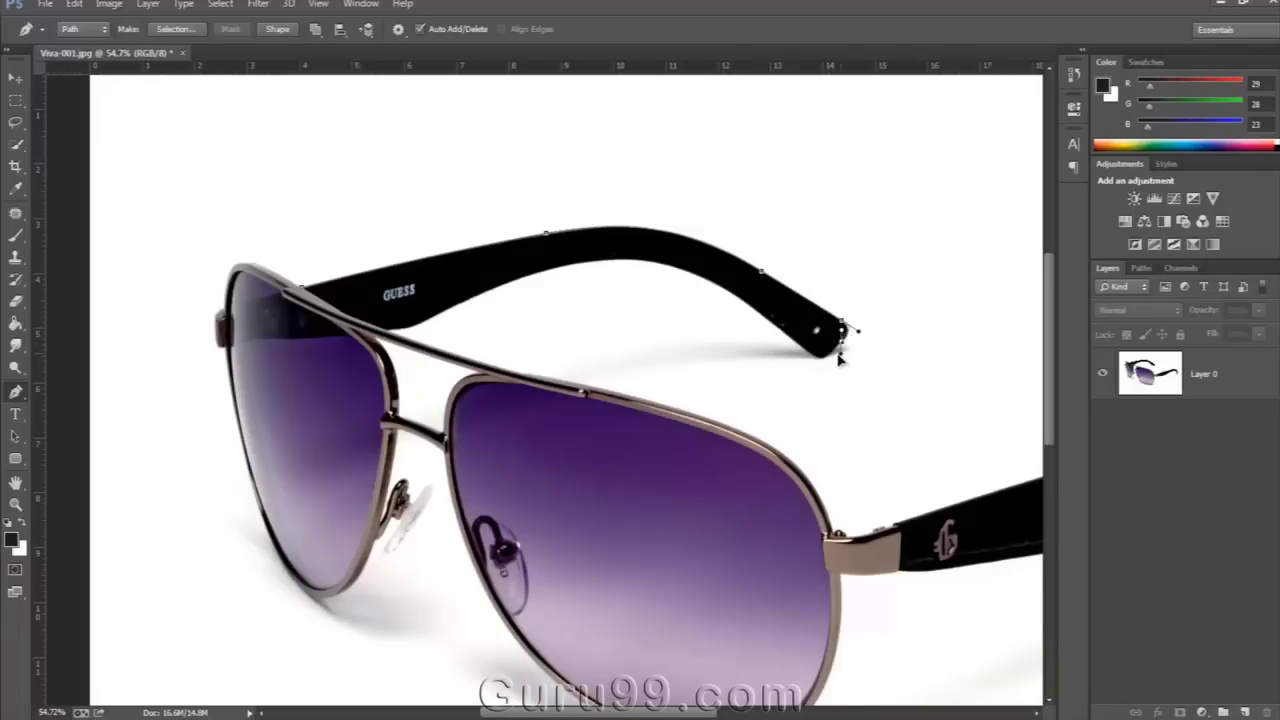
# - Shape the path's curve closely around the rounded tip of the rear temple arm
pyautogui.scroll(3, 826, 356)
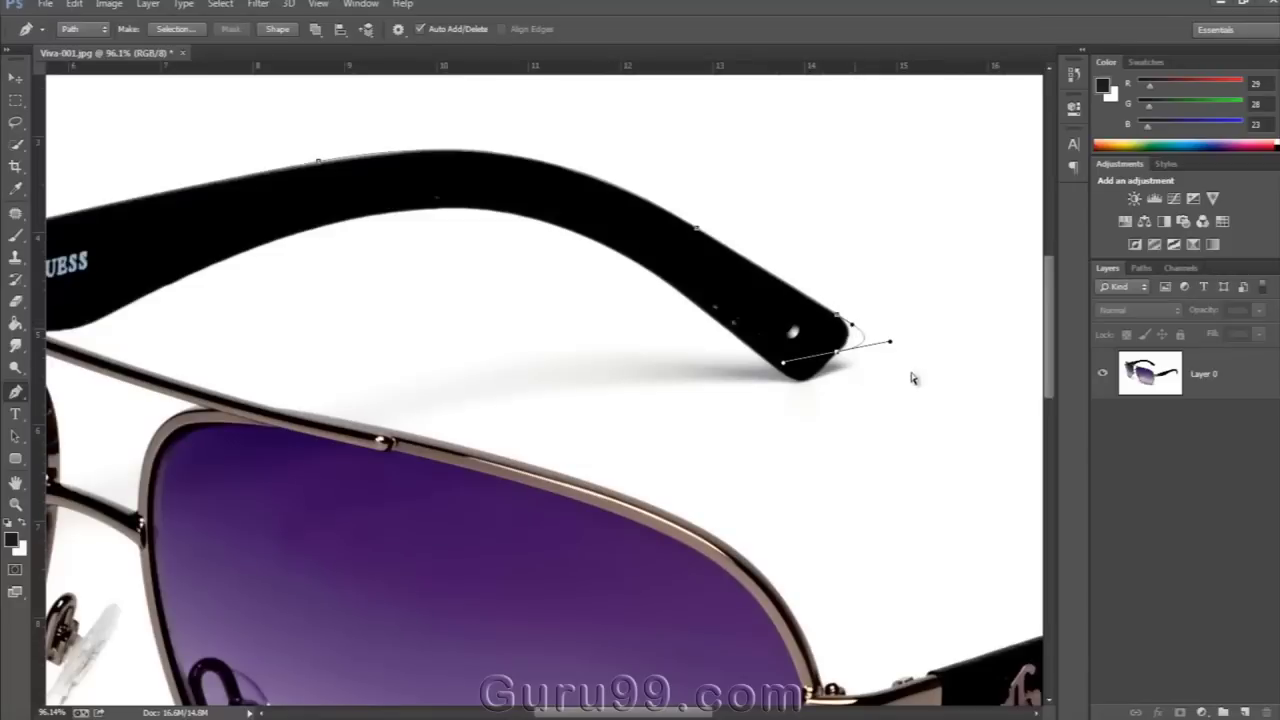
pyautogui.moveTo(891, 347); pyautogui.dragTo(855, 345)
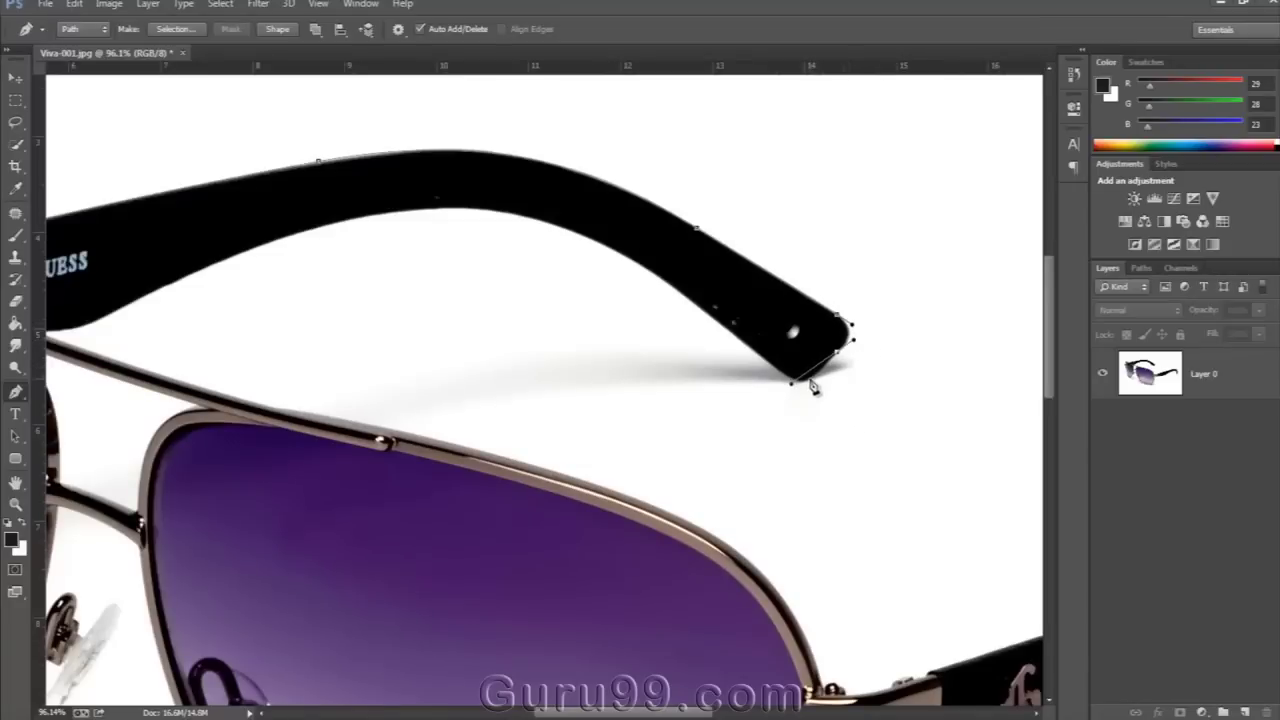
pyautogui.scroll(3, 811, 385)
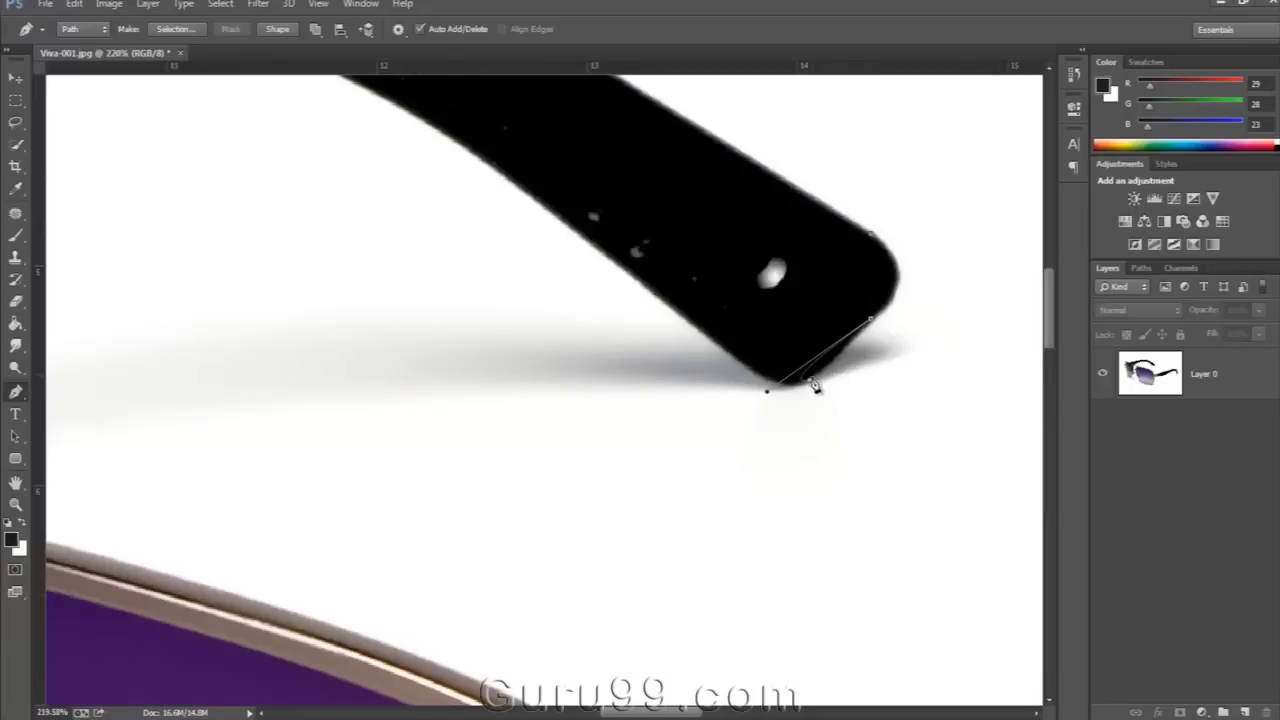
# - Try removing the forward handle at the temple tip's lower anchor point, undo it and activate the Convert Point tool
pyautogui.keyDown('alt'); pyautogui.click(871, 320); pyautogui.keyUp('alt')
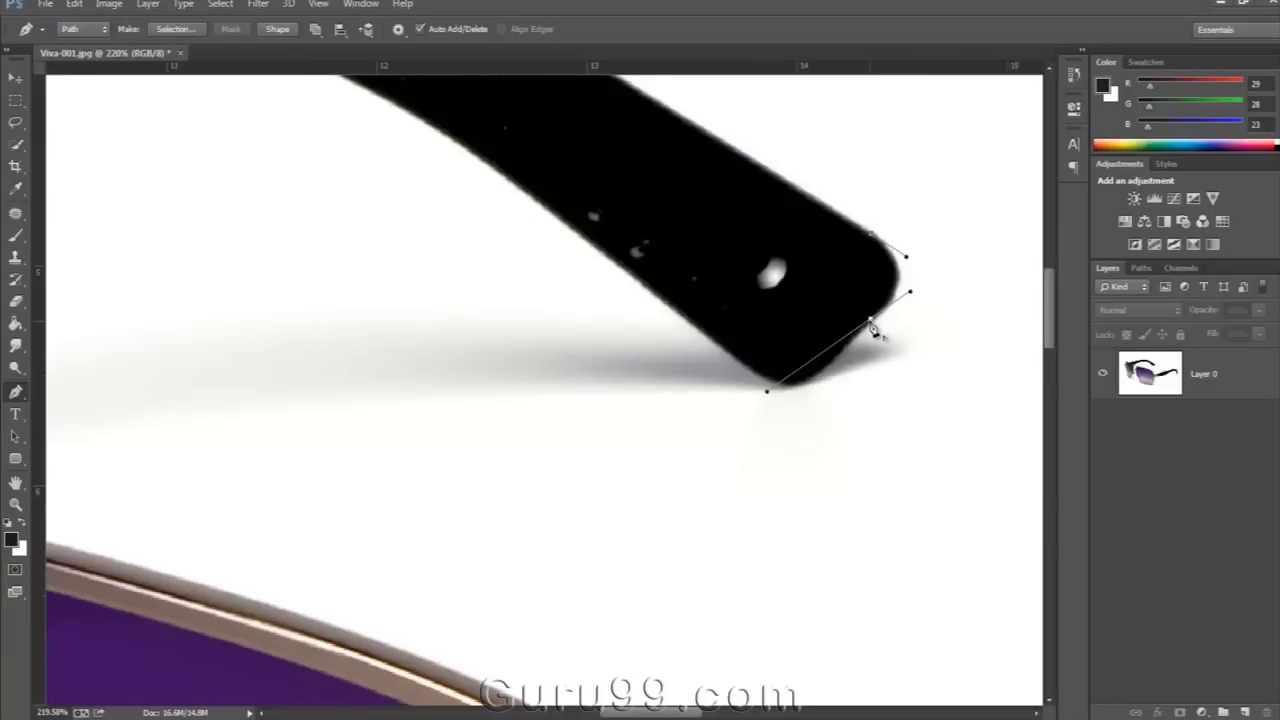
pyautogui.keyDown('alt'); pyautogui.click(871, 320); pyautogui.keyUp('alt')
pyautogui.hotkey('ctrl', 'z')
pyautogui.rightClick(26, 396)
pyautogui.click(140, 455)
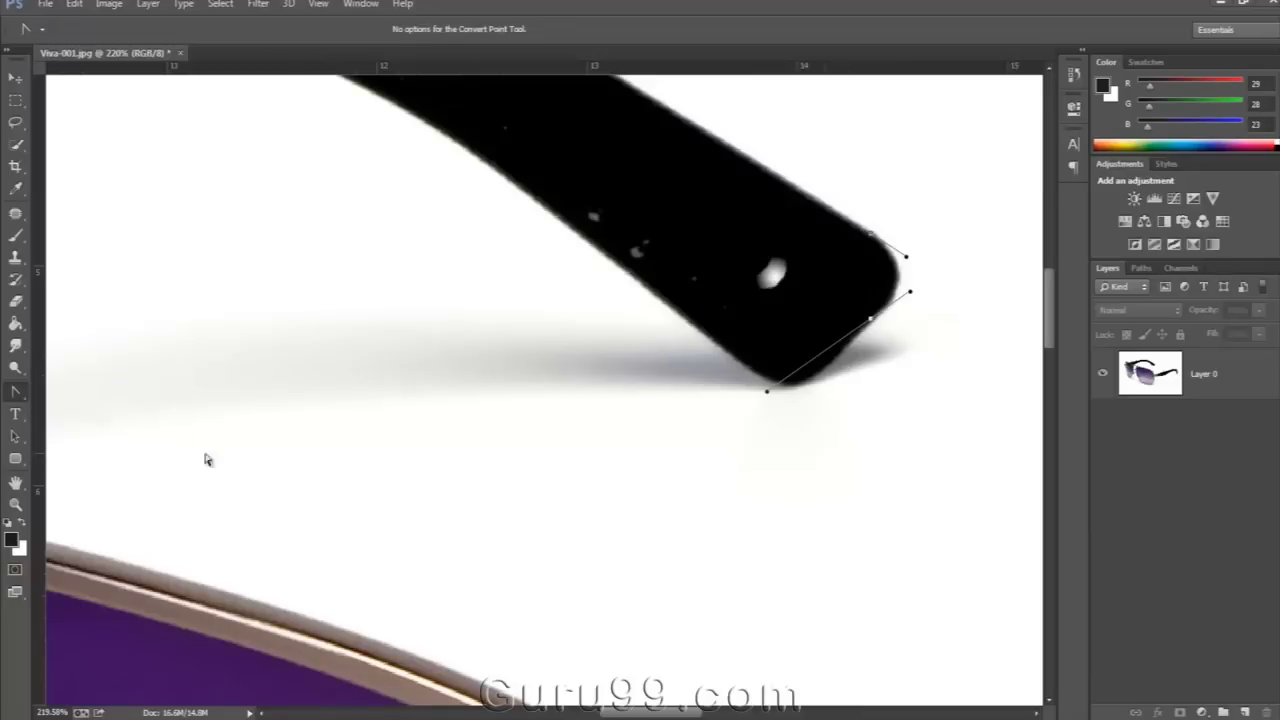
# - Continue the Pen tool path along the rear arm's underside, the frame's upper edge and around the front temple's end
pyautogui.press('p')
pyautogui.scroll(-5, 871, 320)
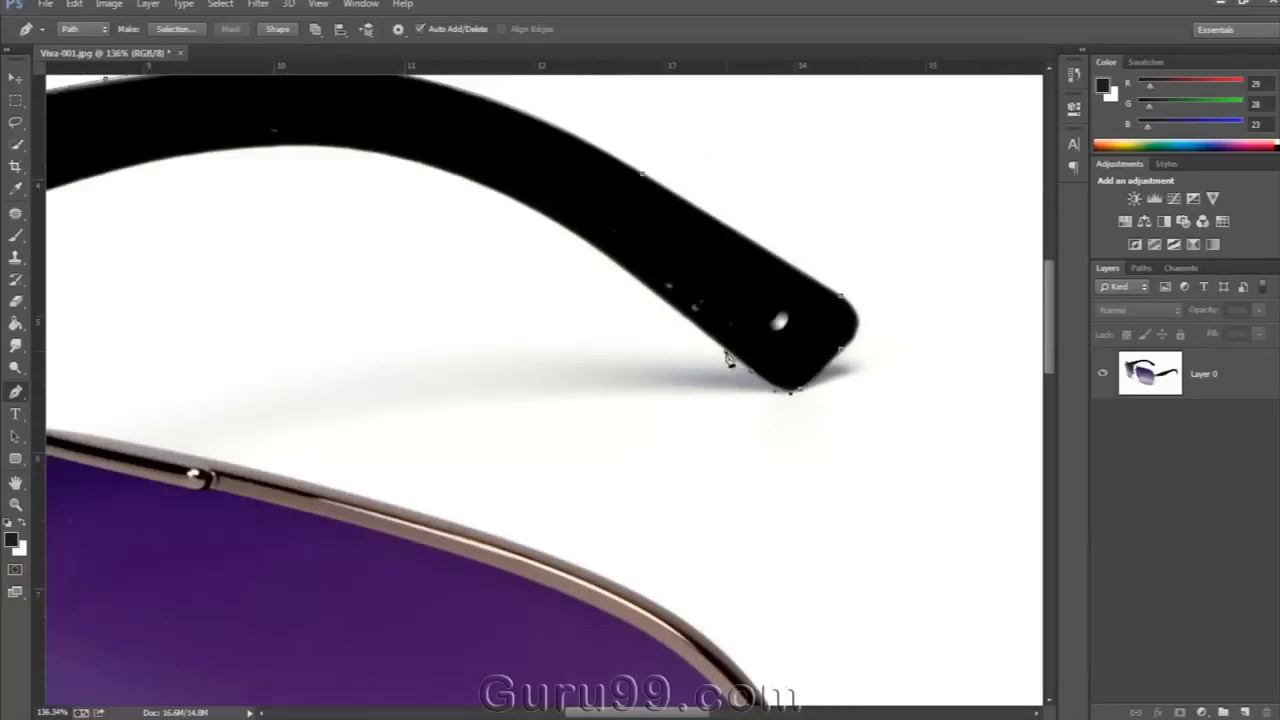
pyautogui.scroll(-2, 430, 386)
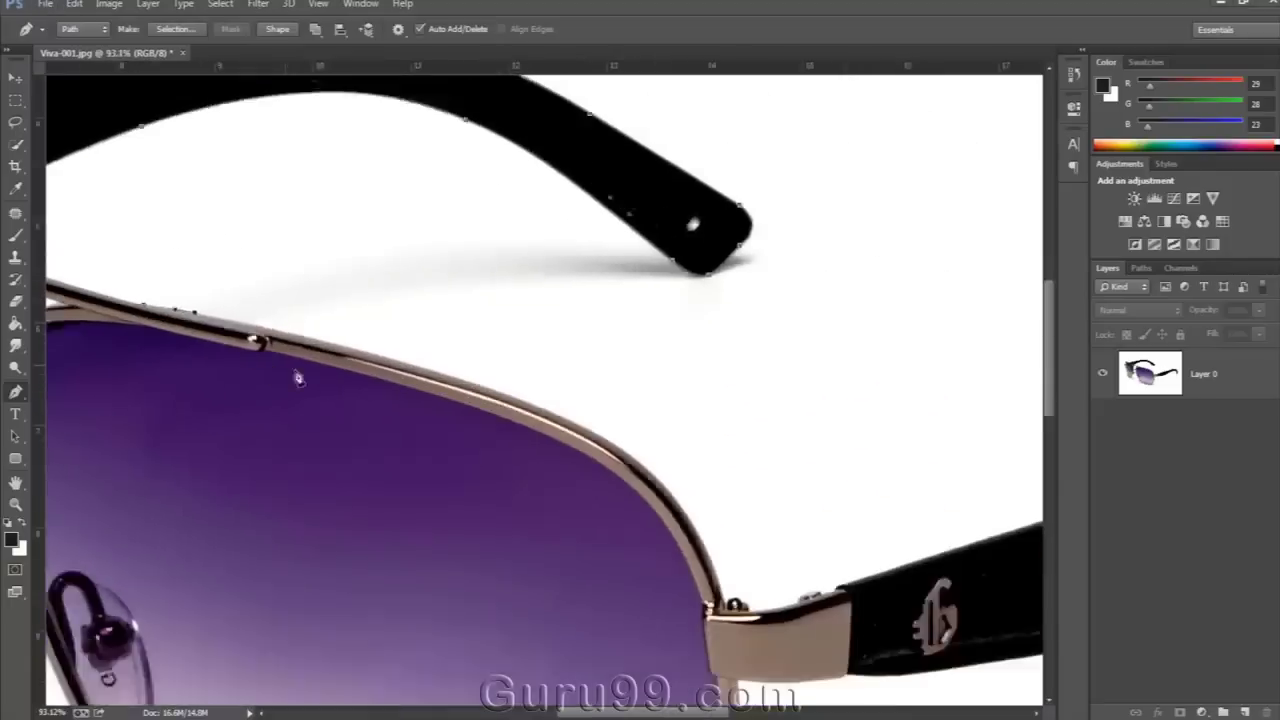
pyautogui.moveTo(670, 522); pyautogui.dragTo(250, 457)
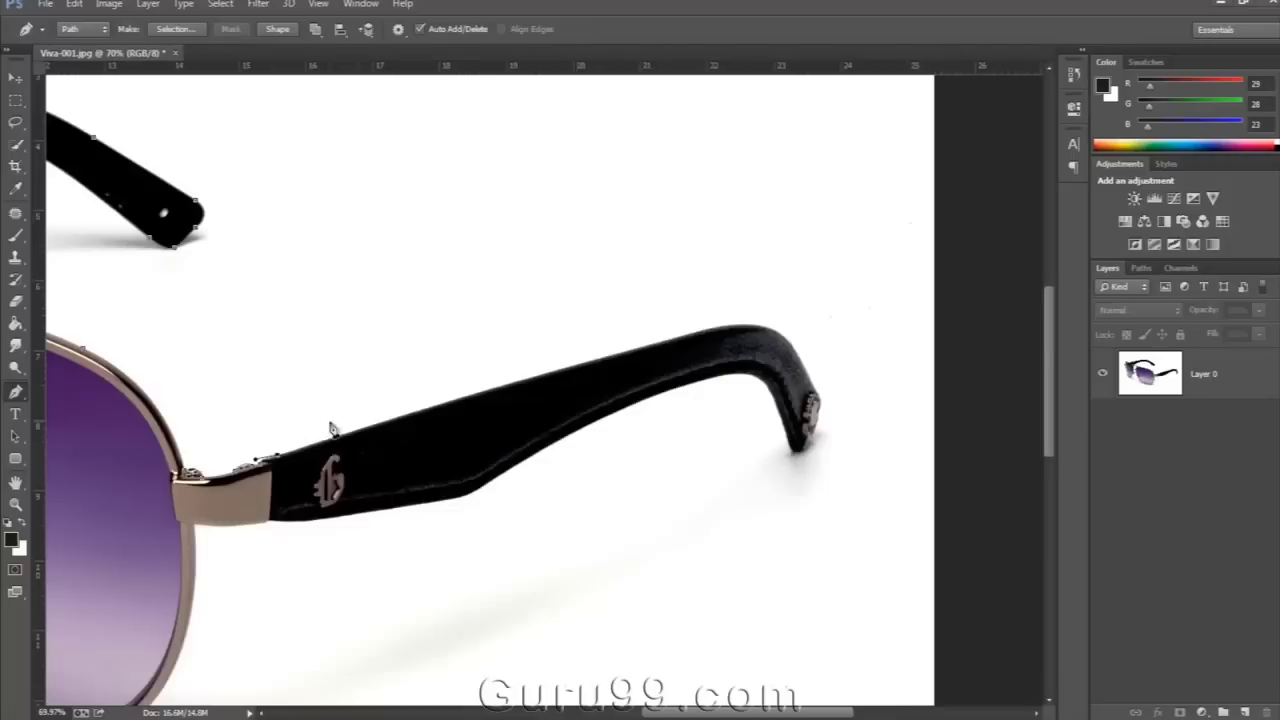
pyautogui.moveTo(803, 368); pyautogui.dragTo(823, 423)
pyautogui.moveTo(730, 375); pyautogui.dragTo(698, 390)
pyautogui.hotkey('ctrl', '0')
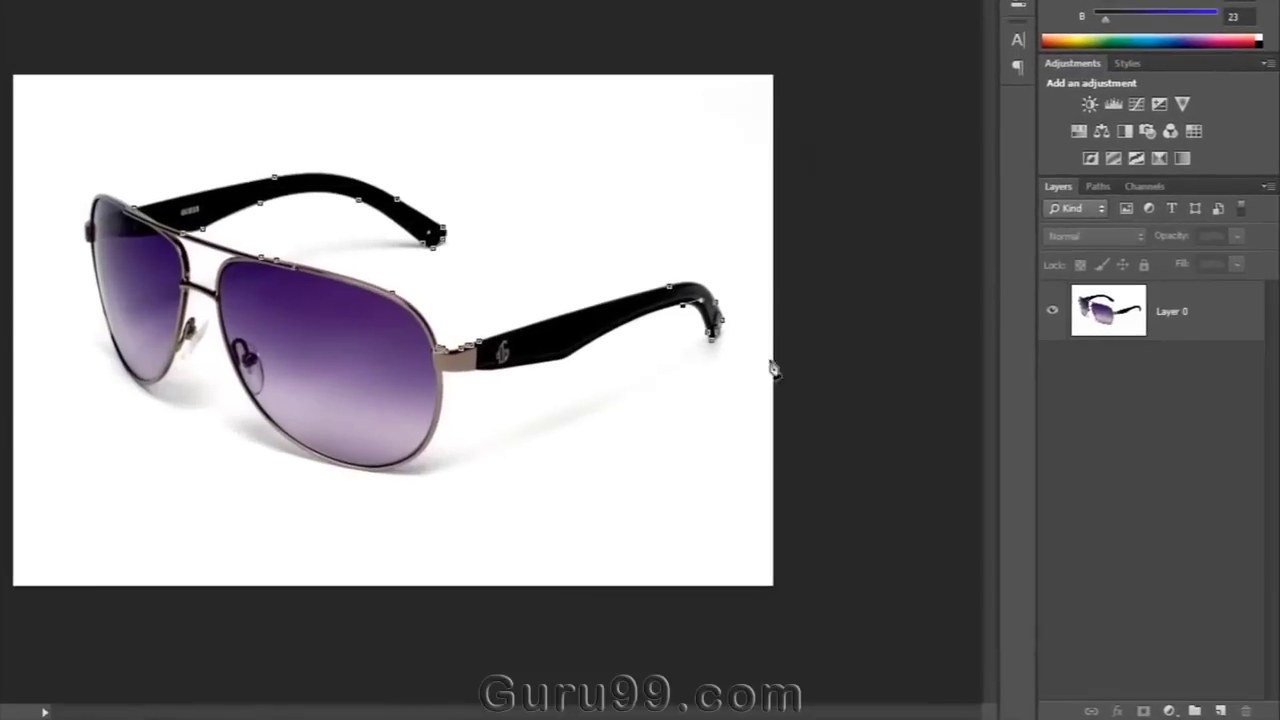
# - Save the work path under the name Path 2
pyautogui.click(1100, 188)
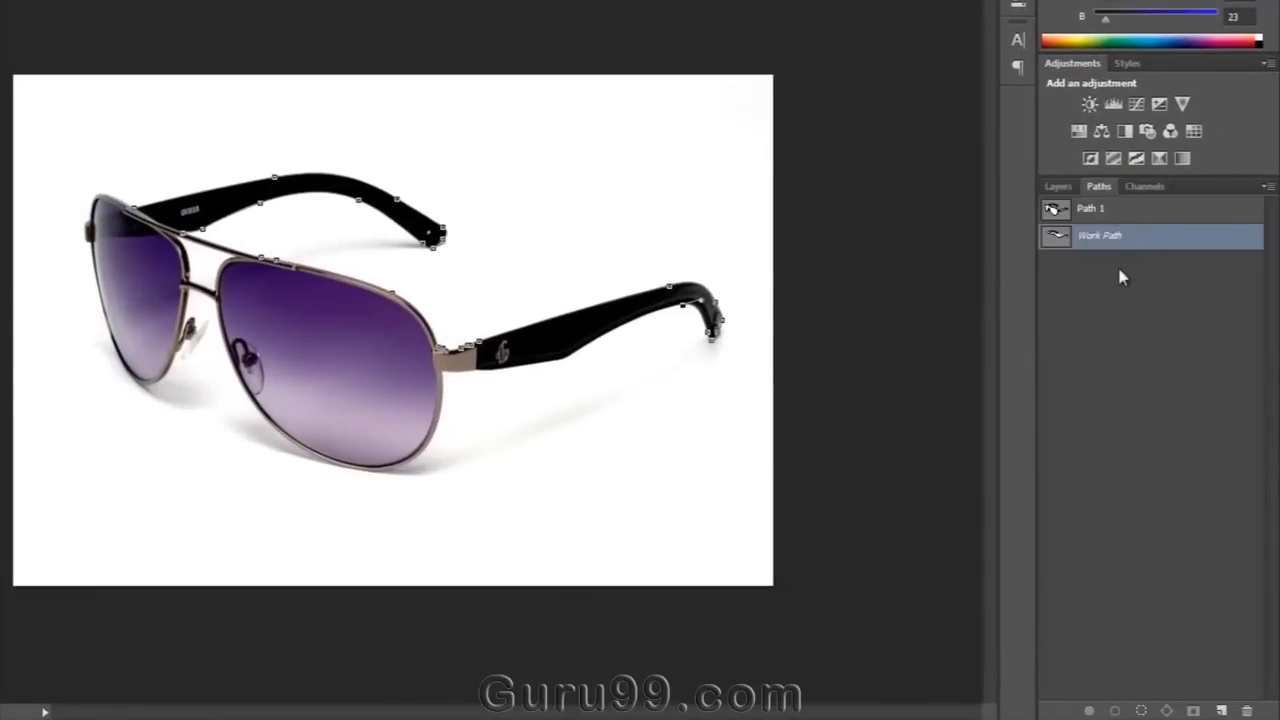
pyautogui.doubleClick(1190, 250)
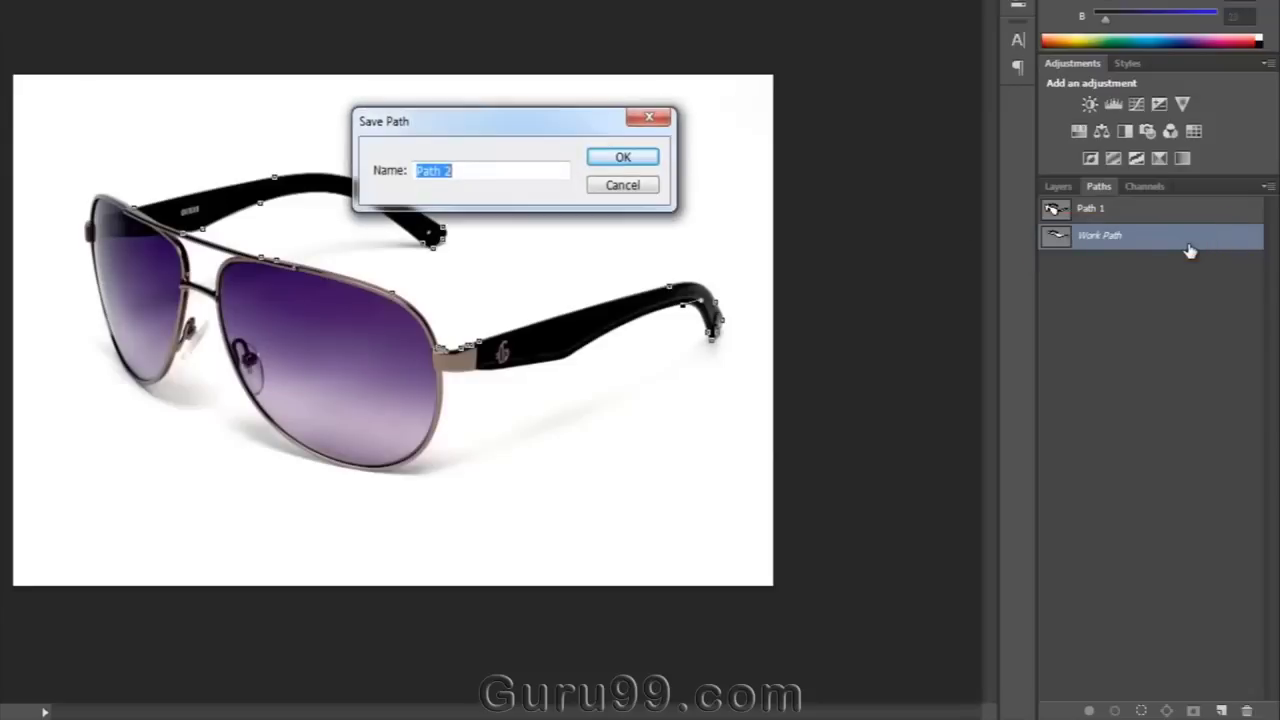
pyautogui.click(640, 158)
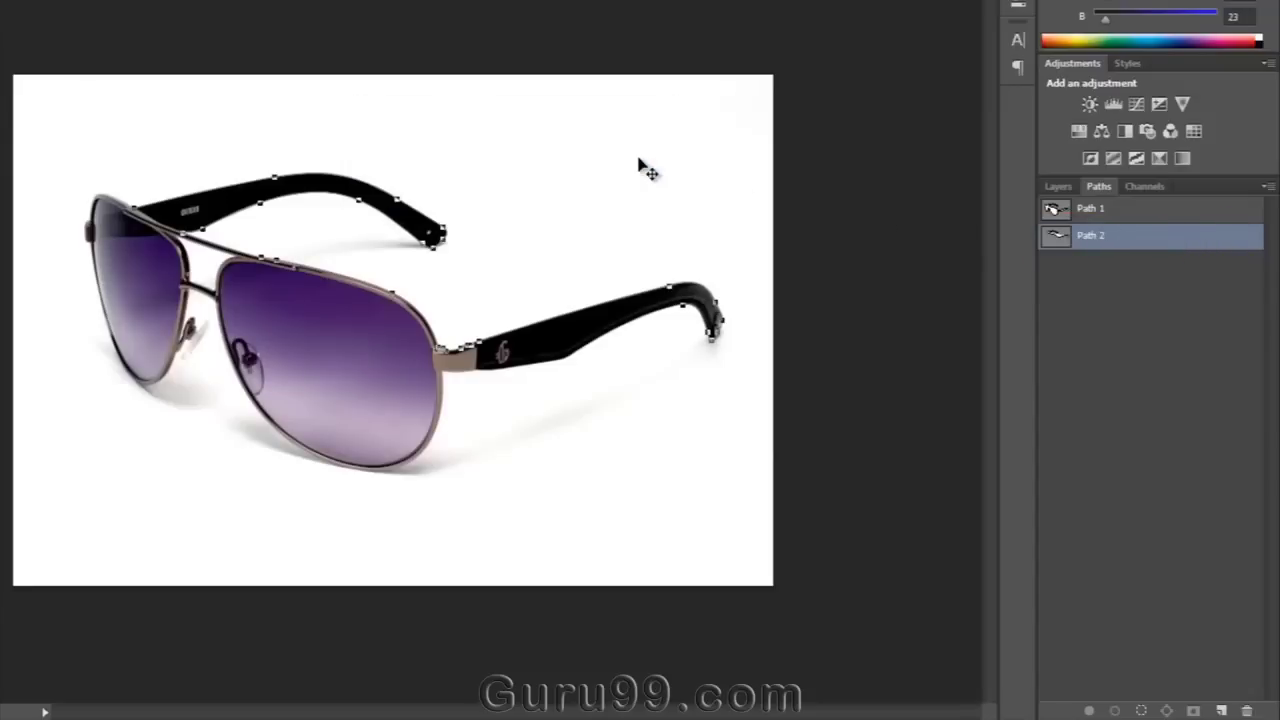
# - Delete Path 2 from the sunglasses image
pyautogui.click(1098, 210)
pyautogui.moveTo(1118, 245); pyautogui.dragTo(1246, 710)
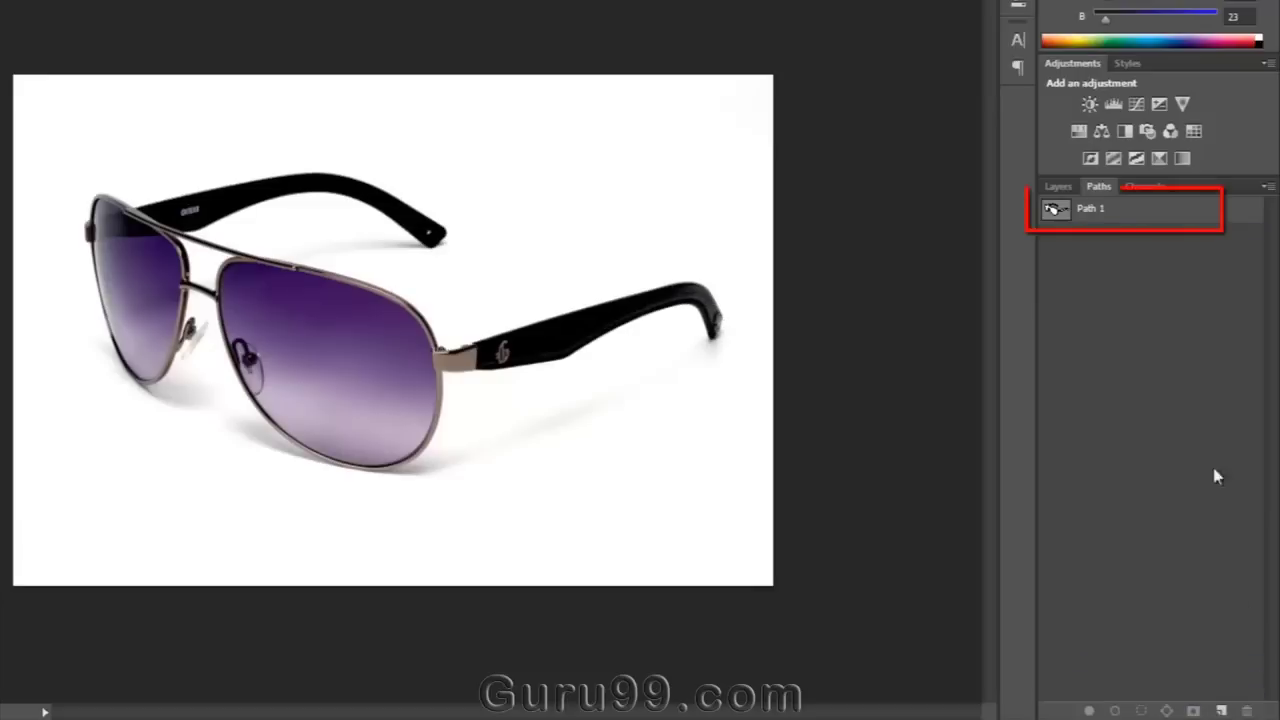
# - Load Path 1 as a selection and copy the selected sunglasses from Layer 0 to a new layer
pyautogui.click(1107, 222)
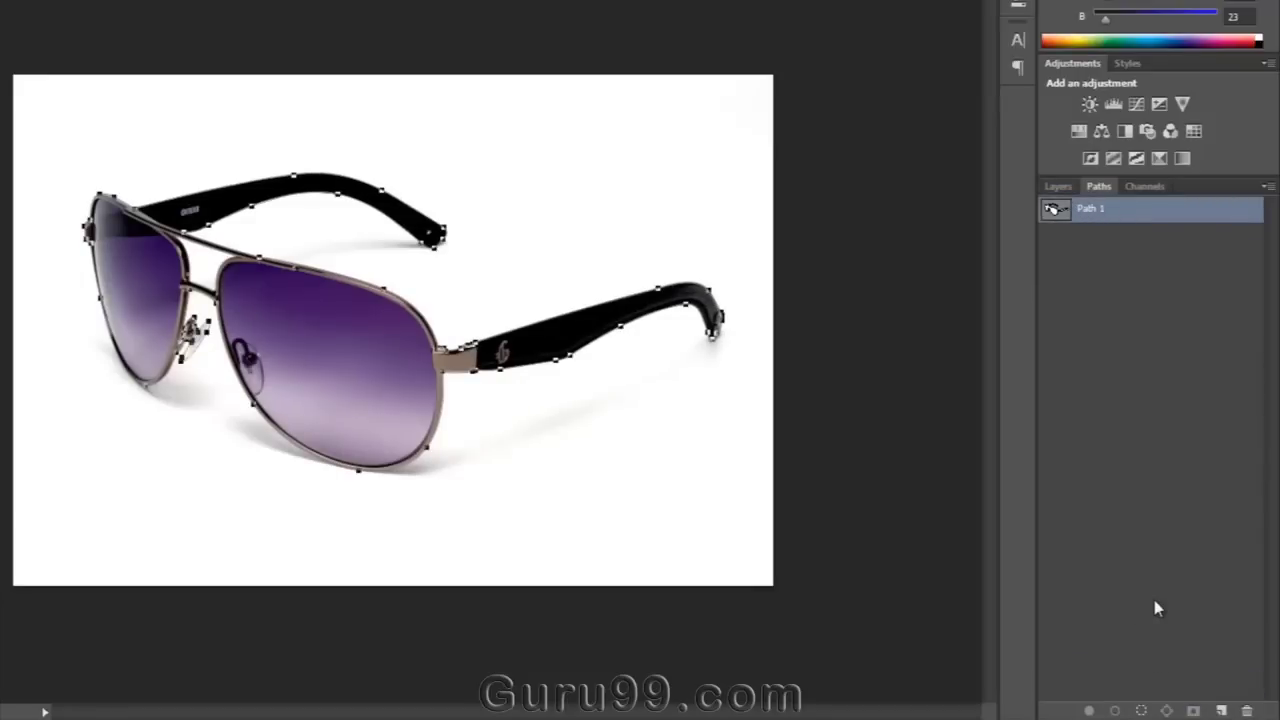
pyautogui.click(1143, 710)
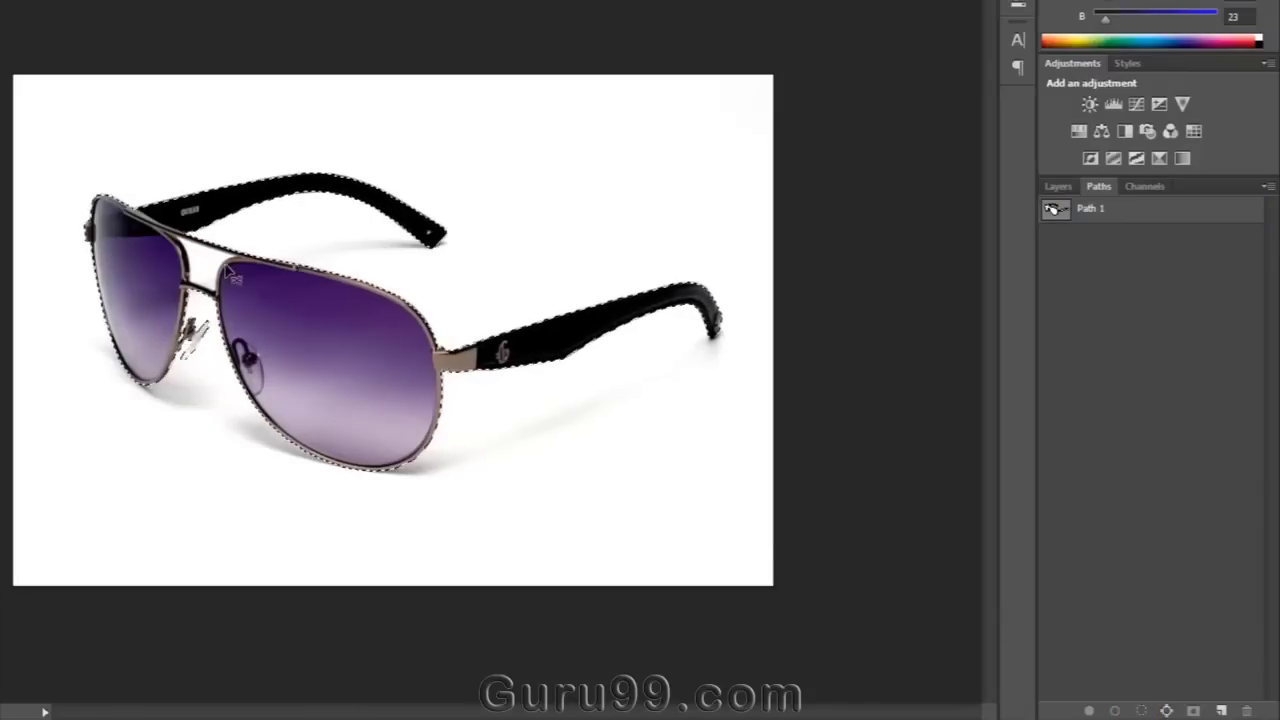
pyautogui.click(1058, 188)
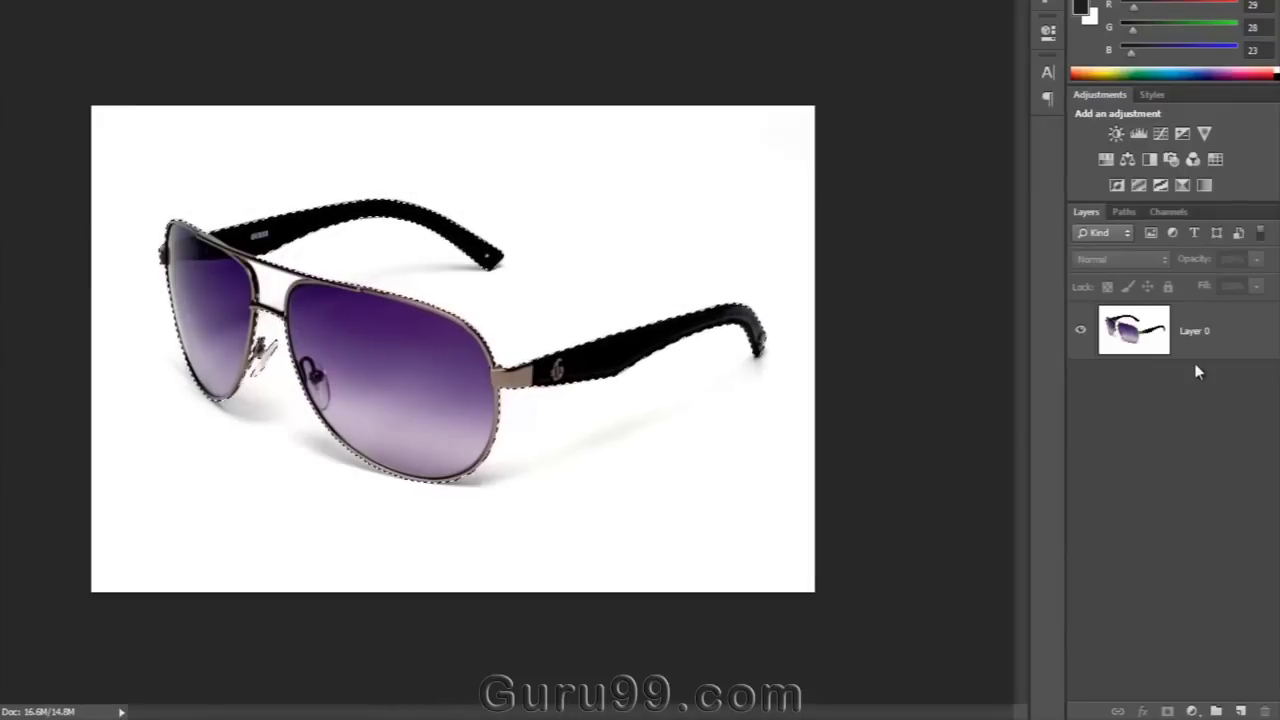
pyautogui.hotkey('ctrl', 'j')
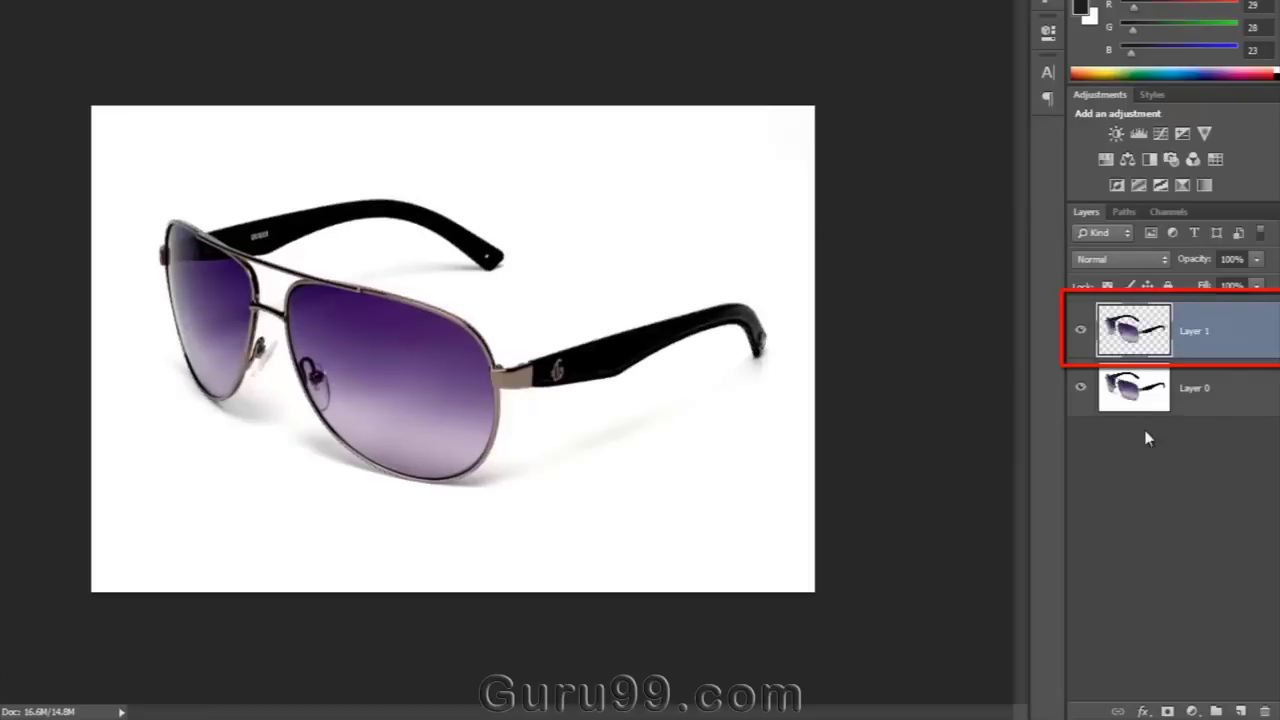
# - Compare the cut-out with the original photo and leave Layer 0 hidden so only the sunglasses on Layer 1 show
pyautogui.click(1080, 388)
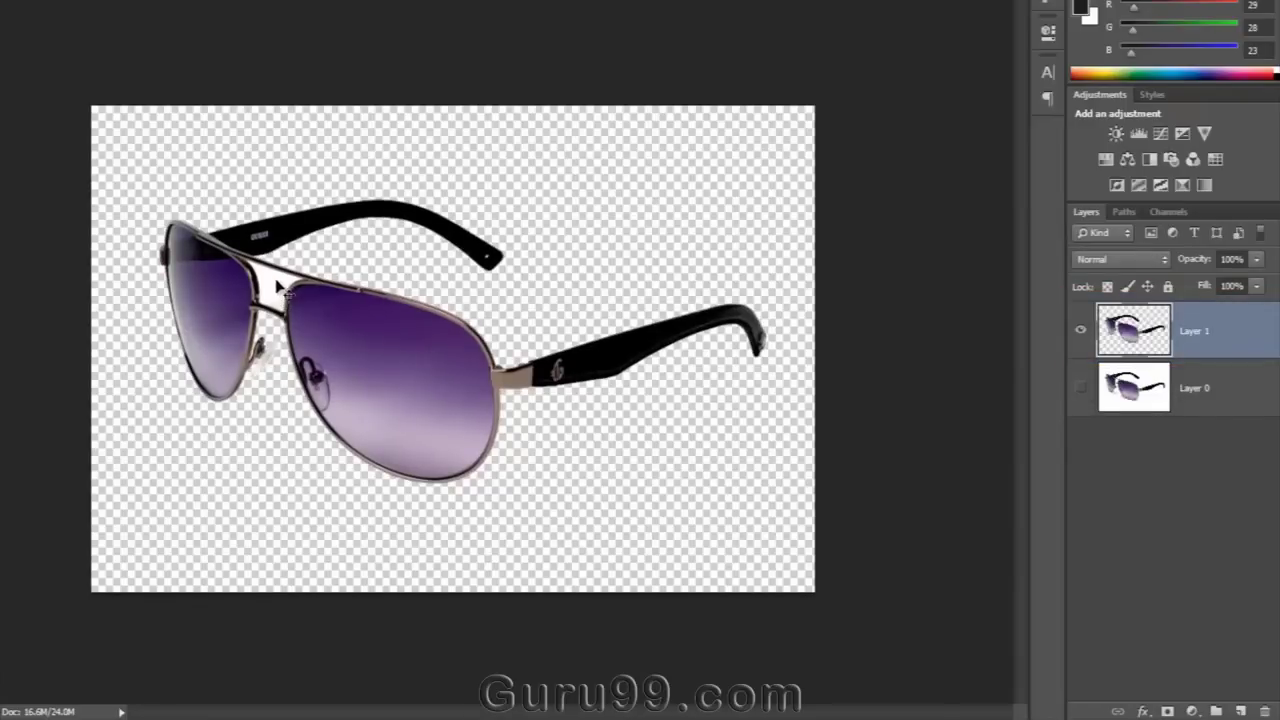
pyautogui.click(1080, 389)
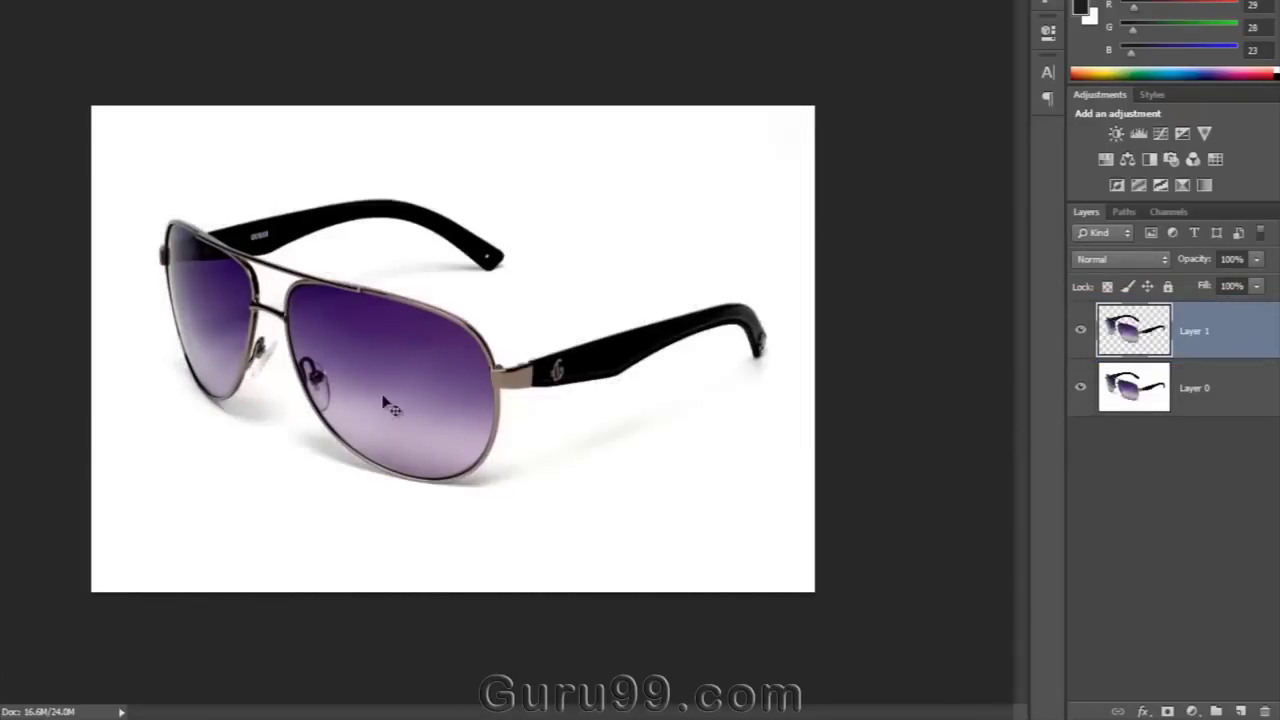
pyautogui.click(1080, 389)
pyautogui.hotkey('ctrl', '+')
pyautogui.hotkey('ctrl', '-')
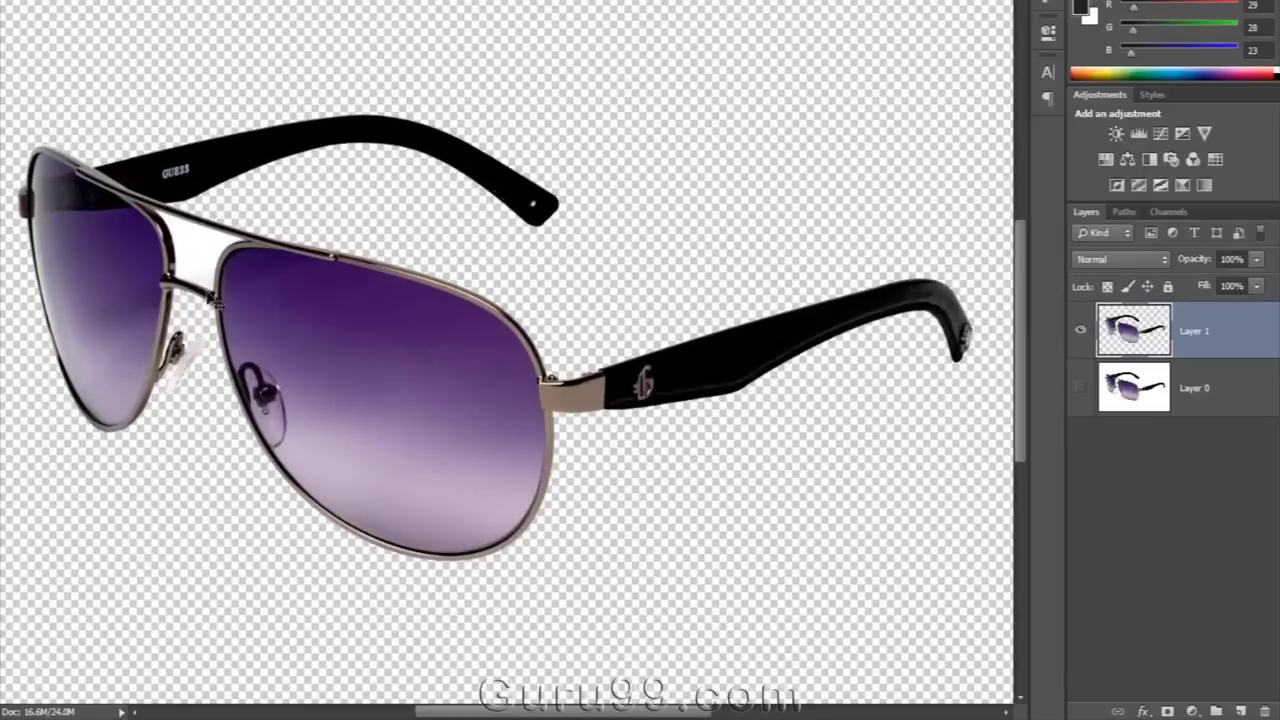
pyautogui.hotkey('ctrl', '+')
# - Activate Path 1 and set the Pen tool's path operation to Subtract Front Shape
pyautogui.click(1124, 212)
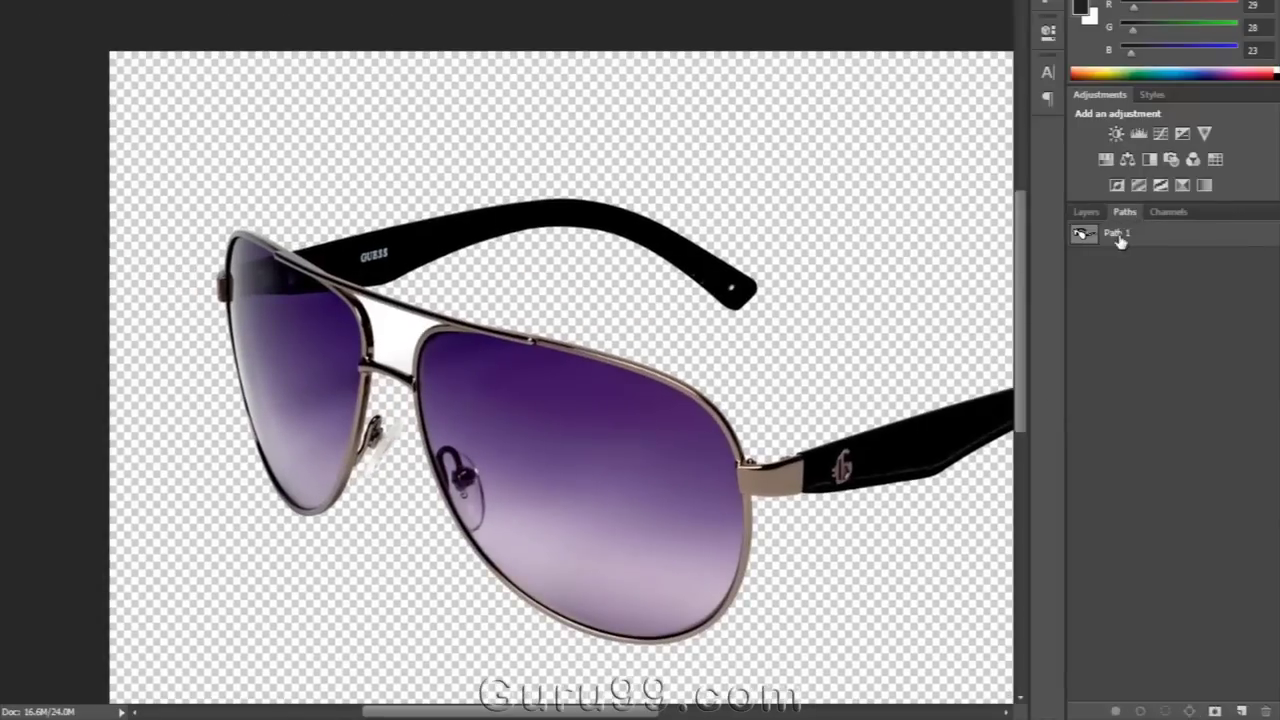
pyautogui.click(1118, 240)
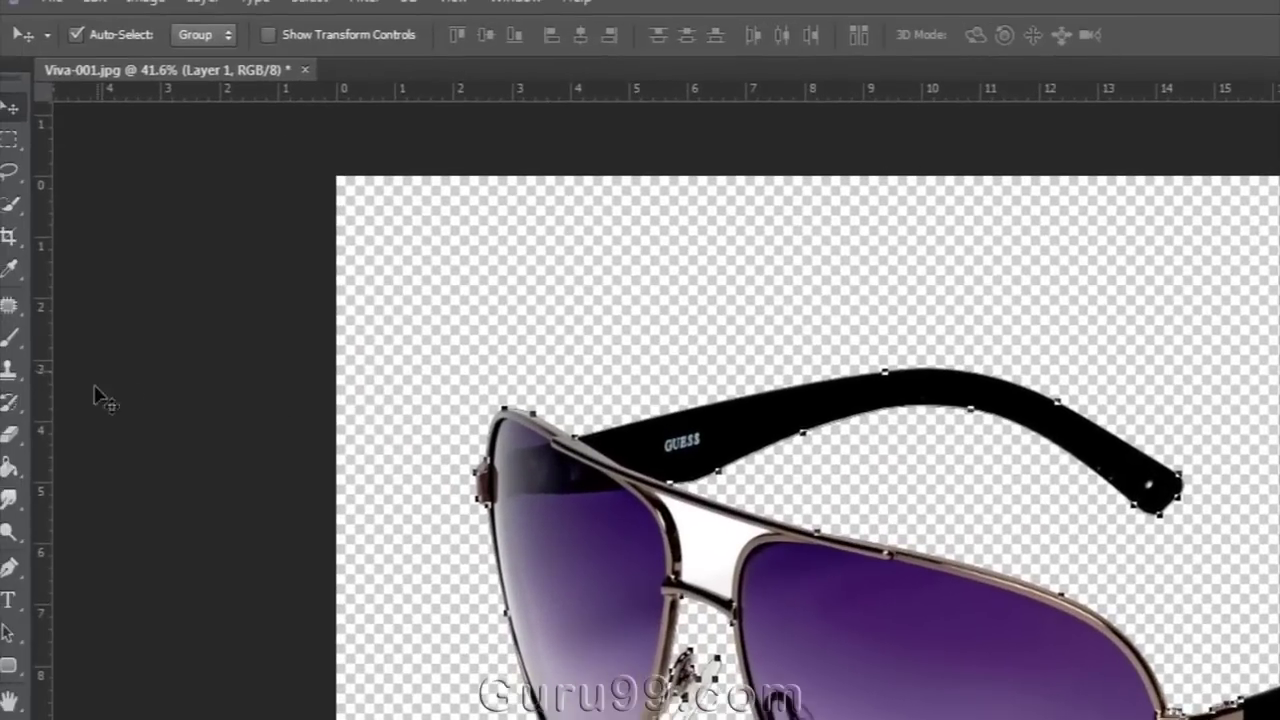
pyautogui.click(9, 567)
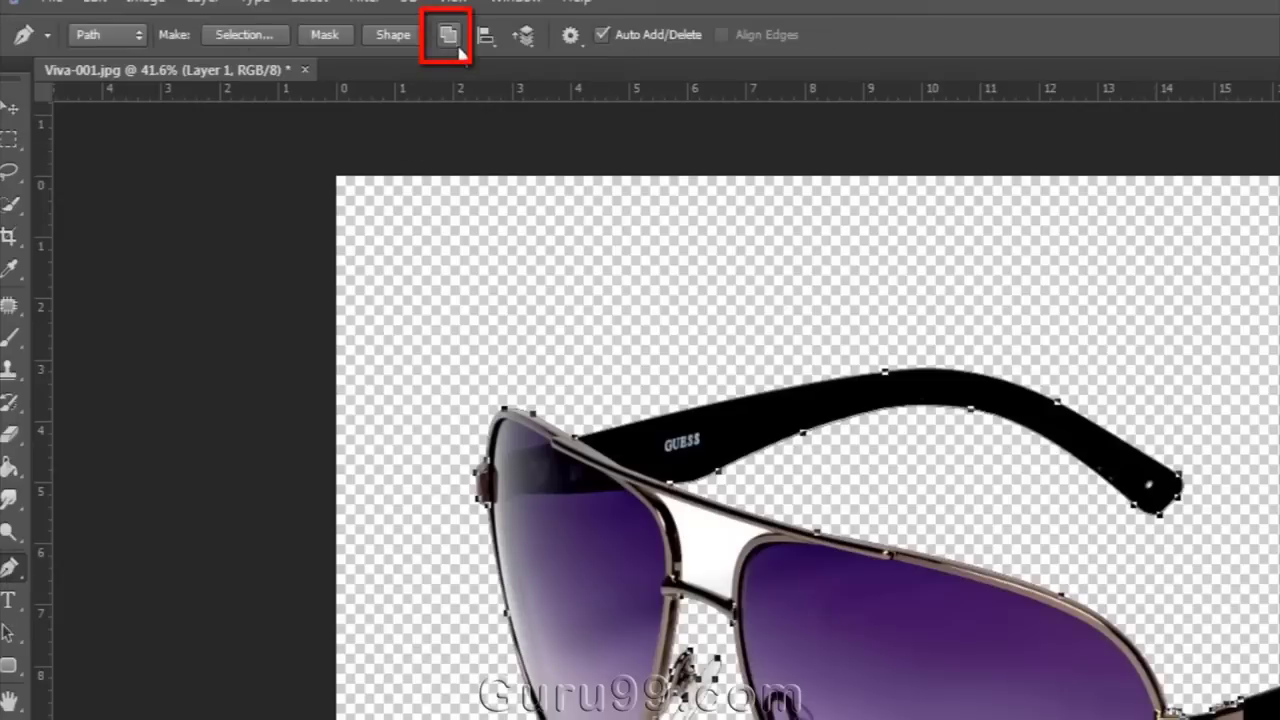
pyautogui.click(458, 41)
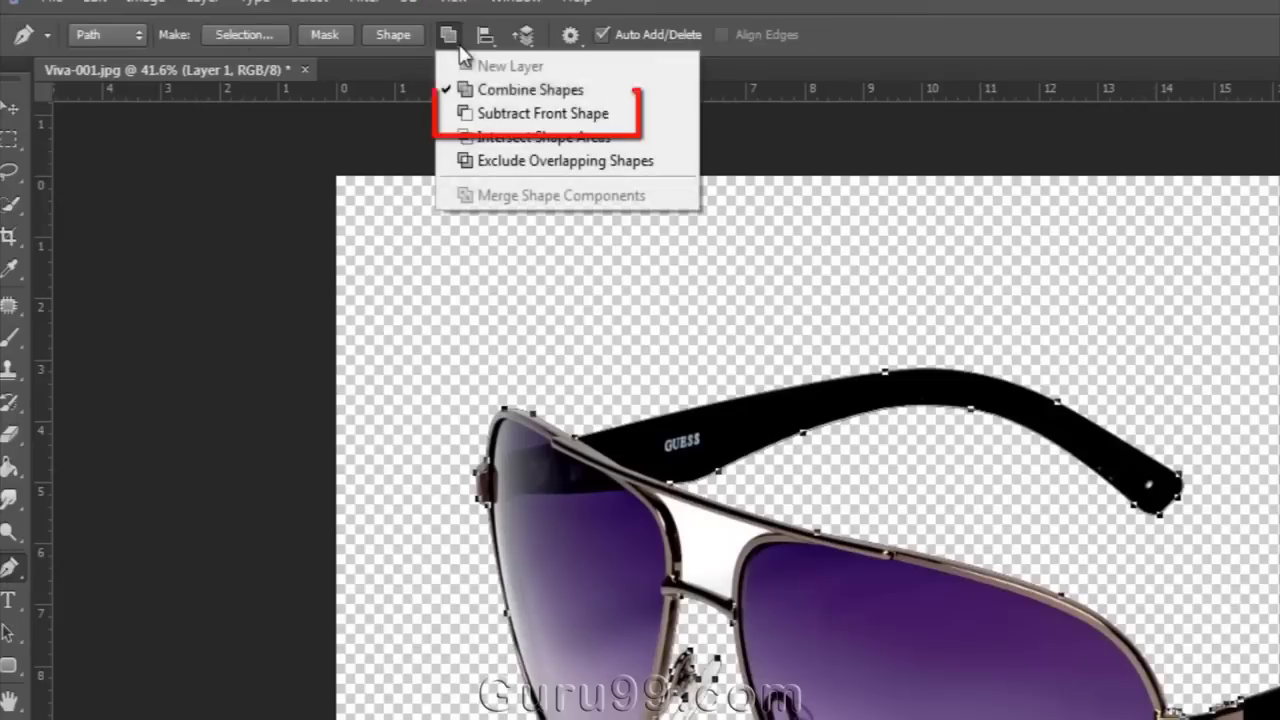
pyautogui.click(540, 114)
# - Draw a closed curved path around the white gap between the two bridge bars of the sunglasses
pyautogui.scroll(3, 668, 545)
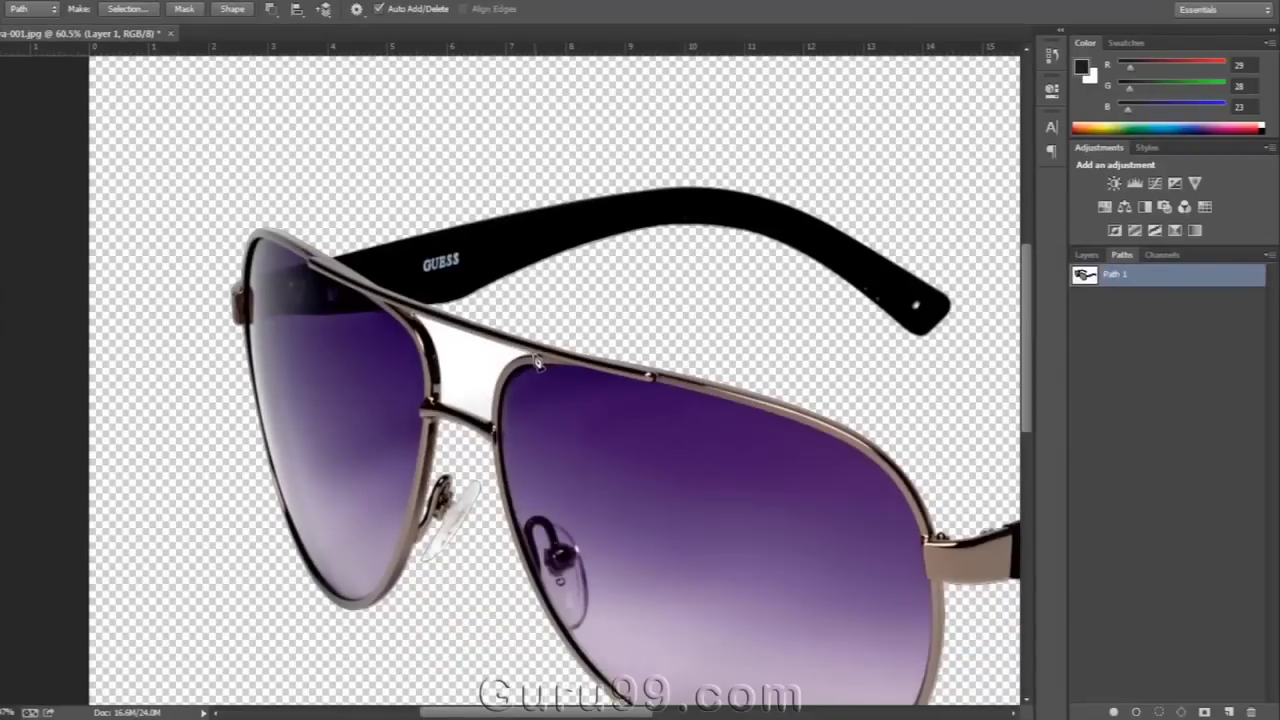
pyautogui.moveTo(493, 428); pyautogui.dragTo(462, 407)
pyautogui.moveTo(412, 317); pyautogui.dragTo(377, 297)
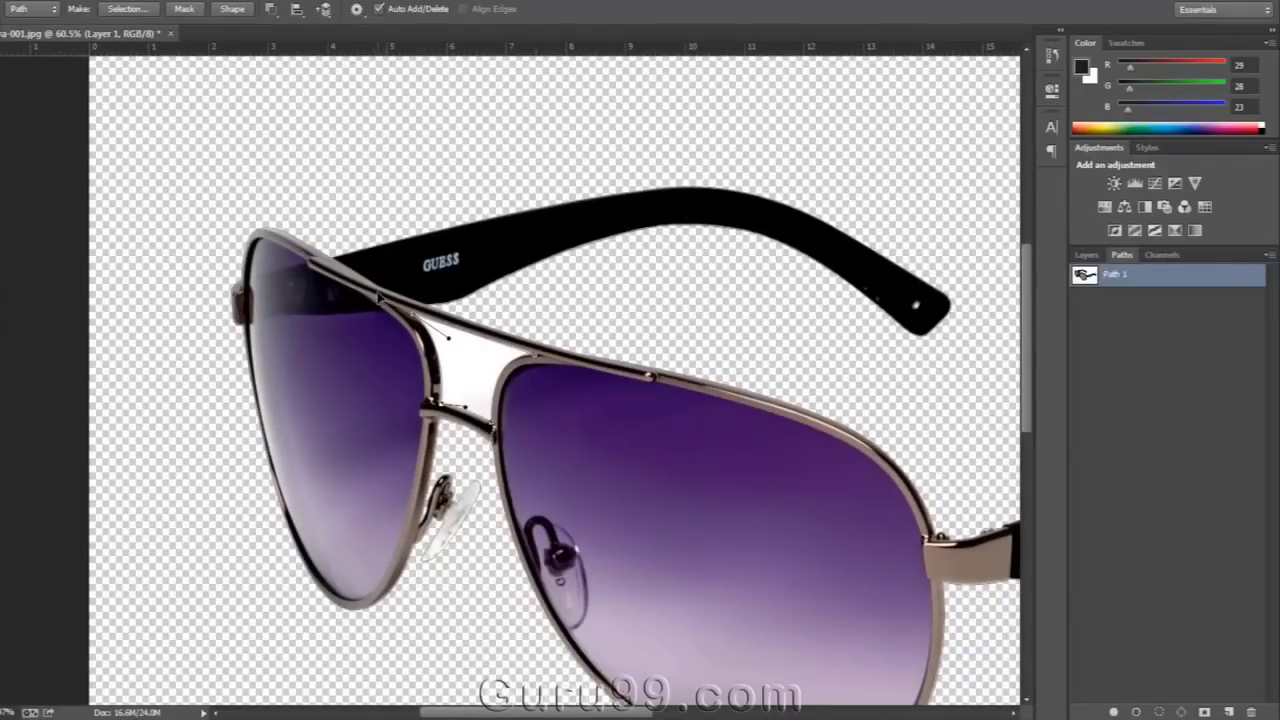
# - Load the gap's path as a selection and delete the white area between the bridge bars from Layer 1
pyautogui.click(1153, 291)
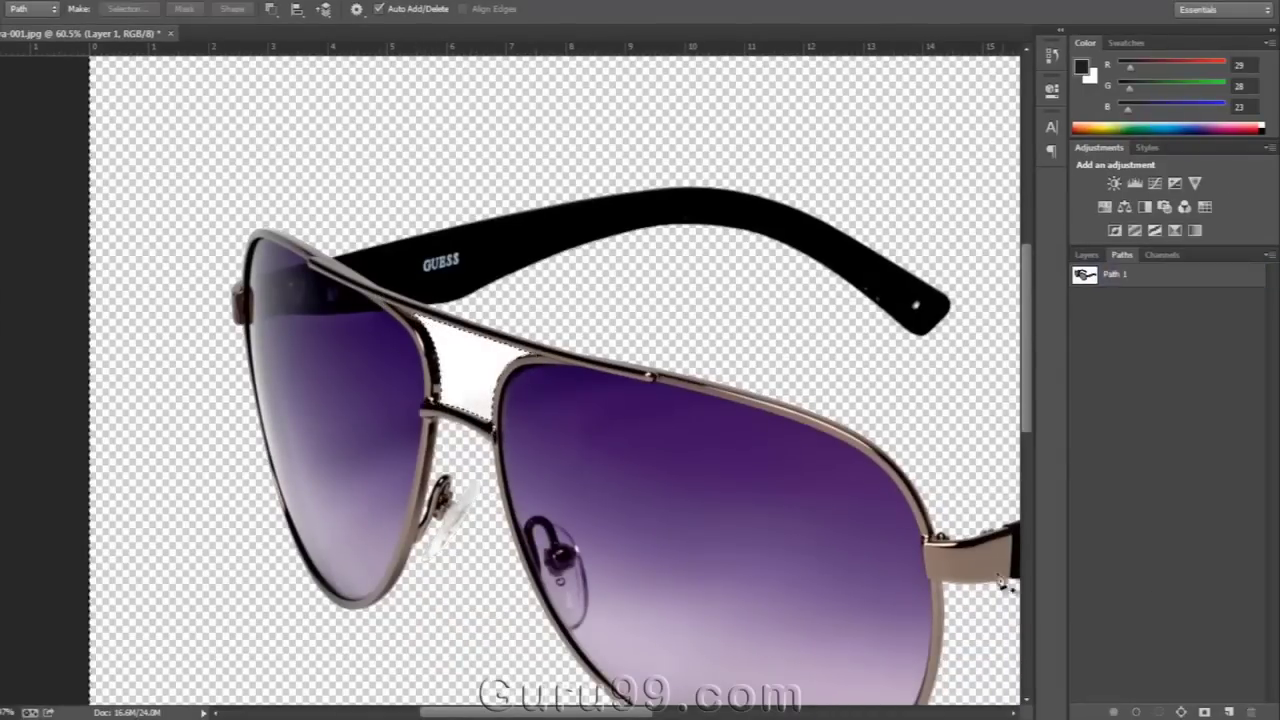
pyautogui.click(1086, 255)
pyautogui.scroll(-3, 722, 333)
pyautogui.scroll(-2, 700, 325)
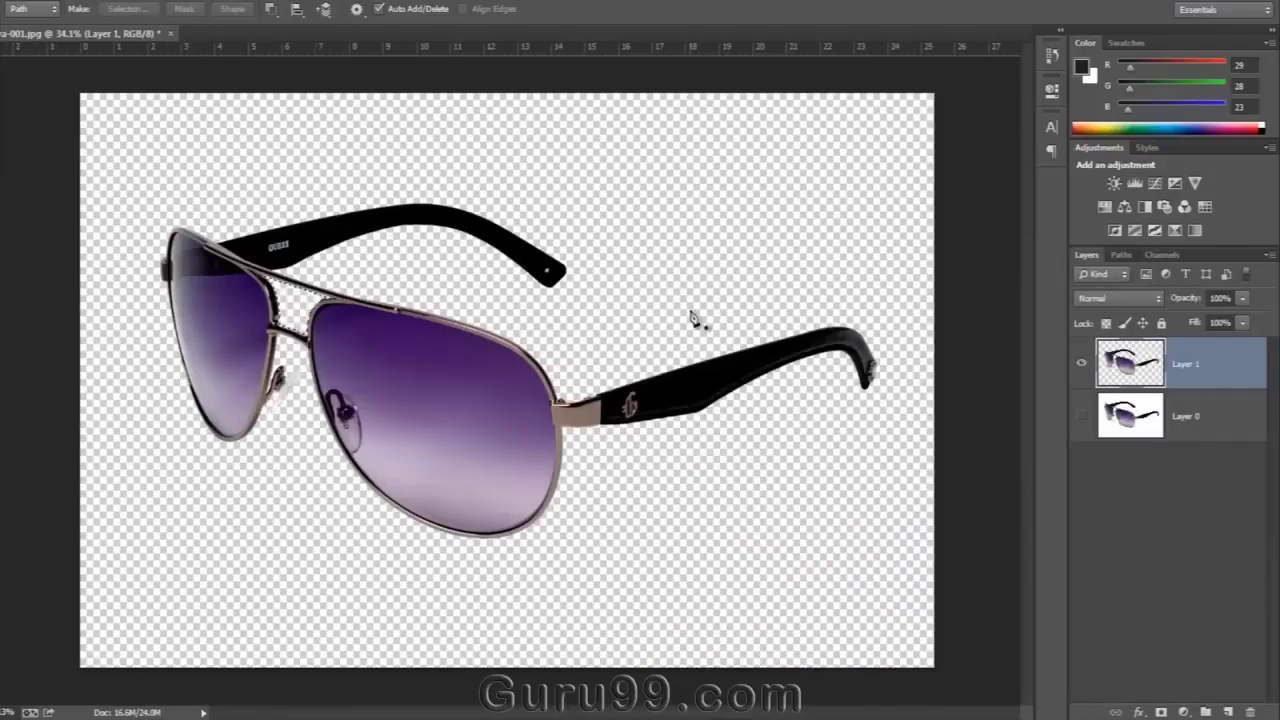
pyautogui.scroll(2, 694, 323)
pyautogui.scroll(-2, 694, 323)
# - Move the cut-out sunglasses around the canvas with the Move tool and inspect their edges up close
pyautogui.press('v')
pyautogui.scroll(6, 646, 389)
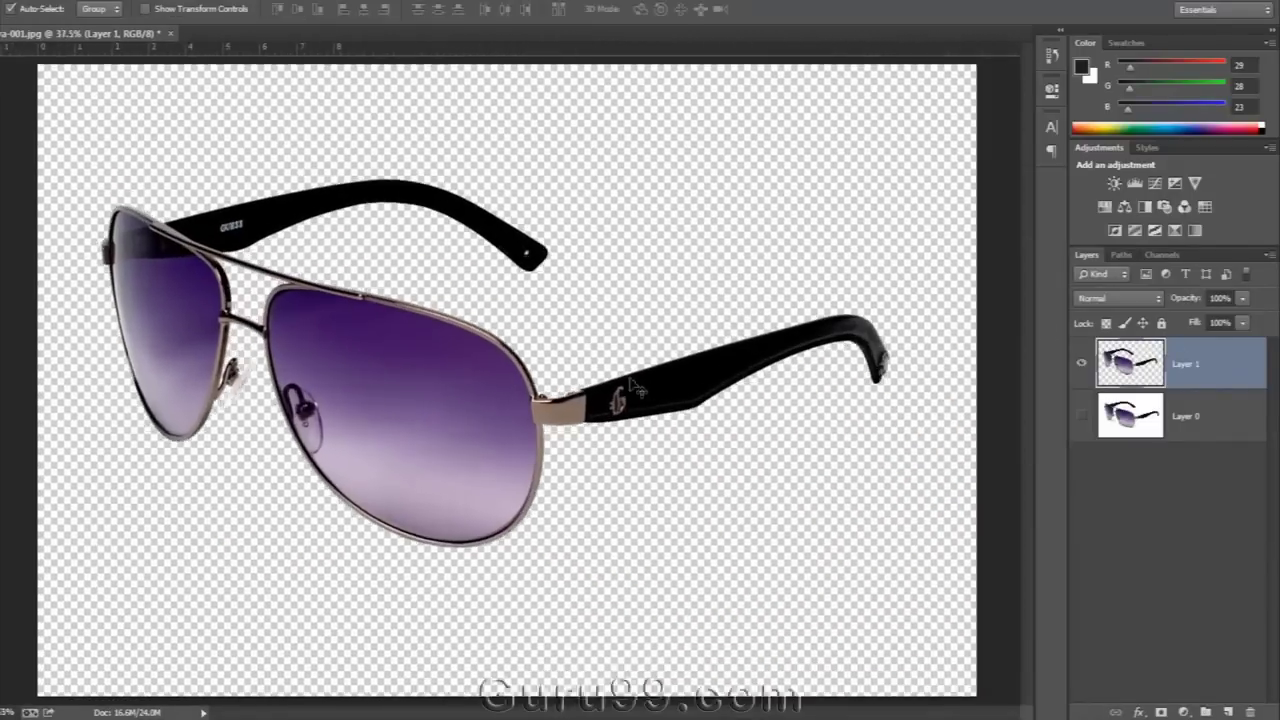
pyautogui.scroll(3, 676, 378)
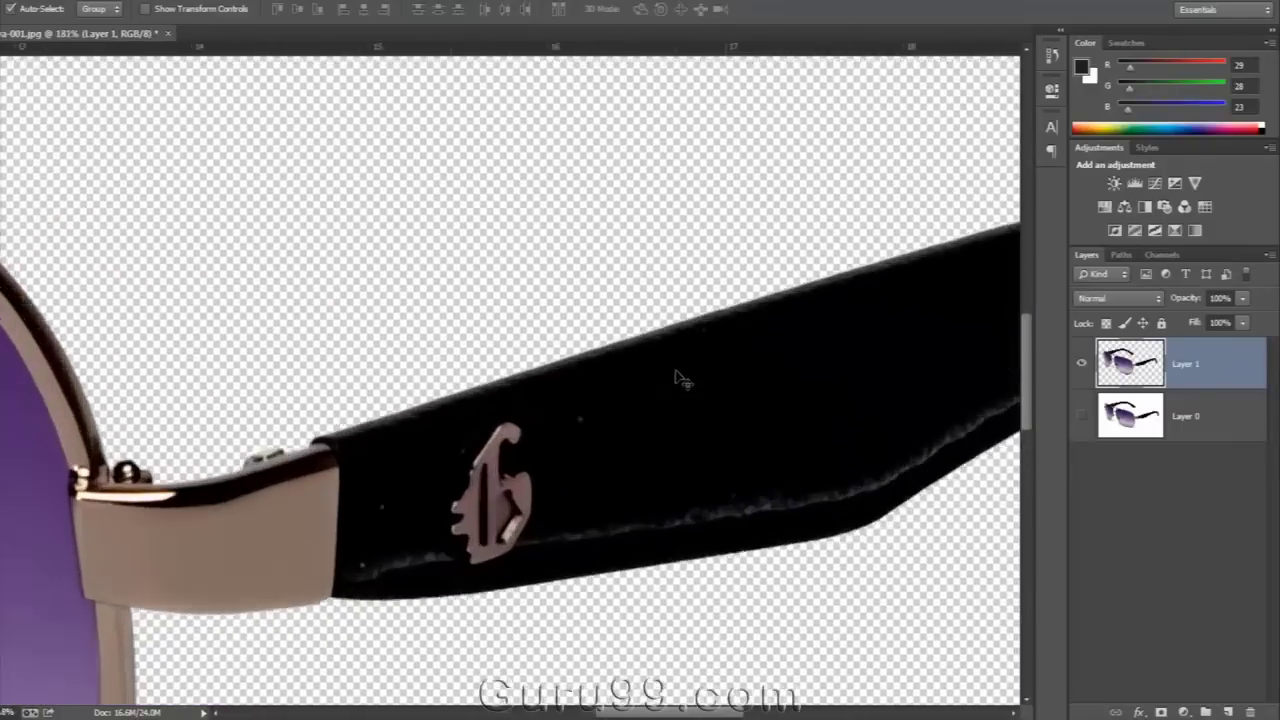
pyautogui.scroll(-3, 688, 350)
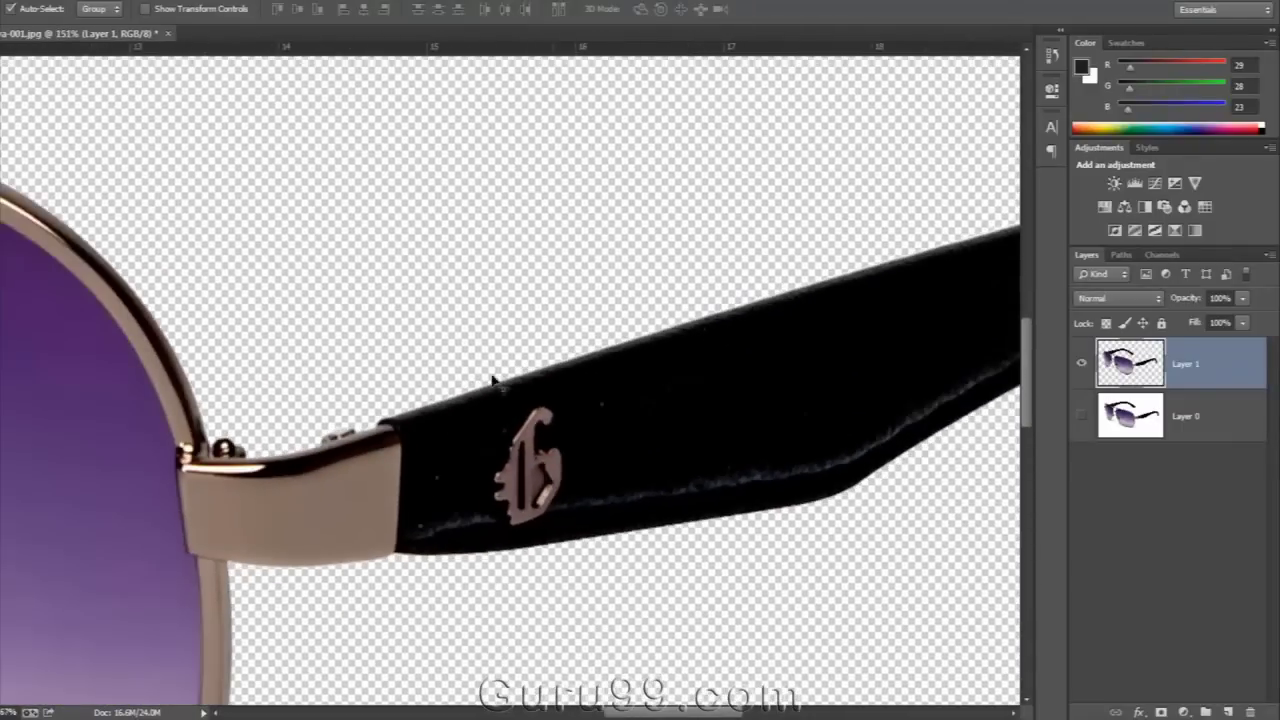
pyautogui.scroll(2, 415, 460)
pyautogui.moveTo(415, 460)
pyautogui.mouseDown()
pyautogui.moveTo(223, 351)
pyautogui.moveTo(470, 515)
pyautogui.moveTo(405, 440)
pyautogui.mouseUp()
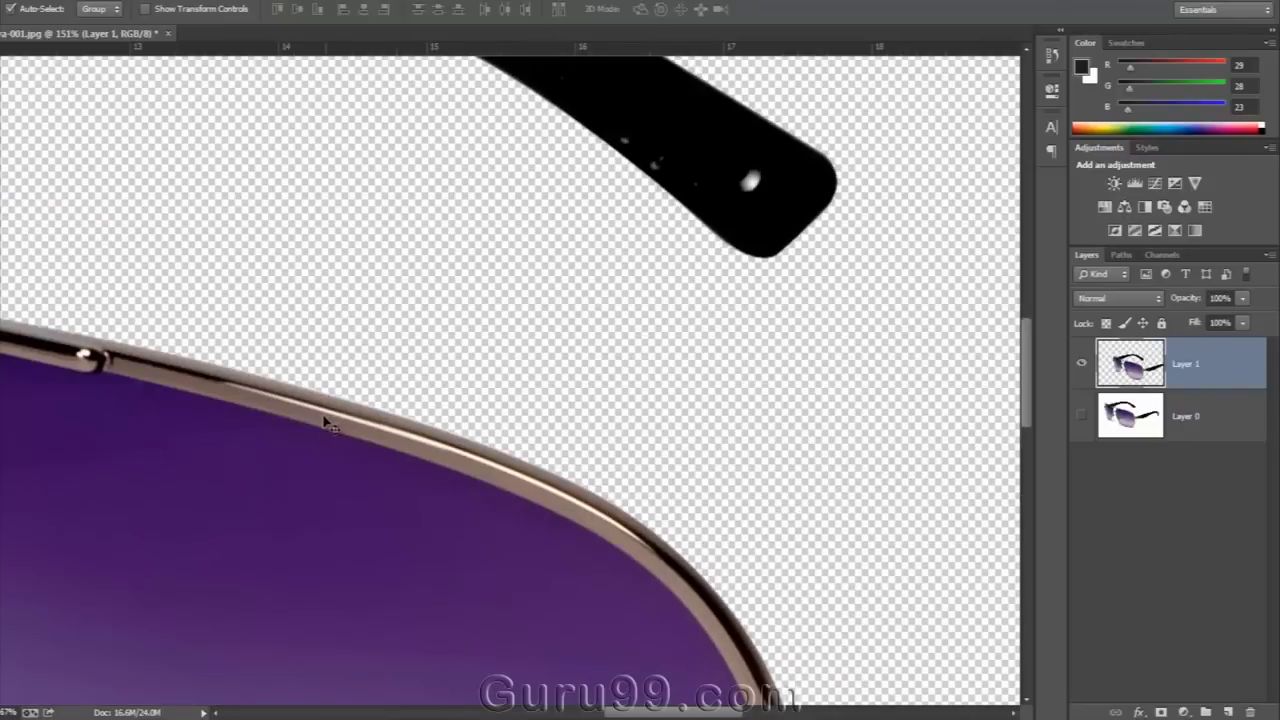
pyautogui.scroll(-5, 272, 428)
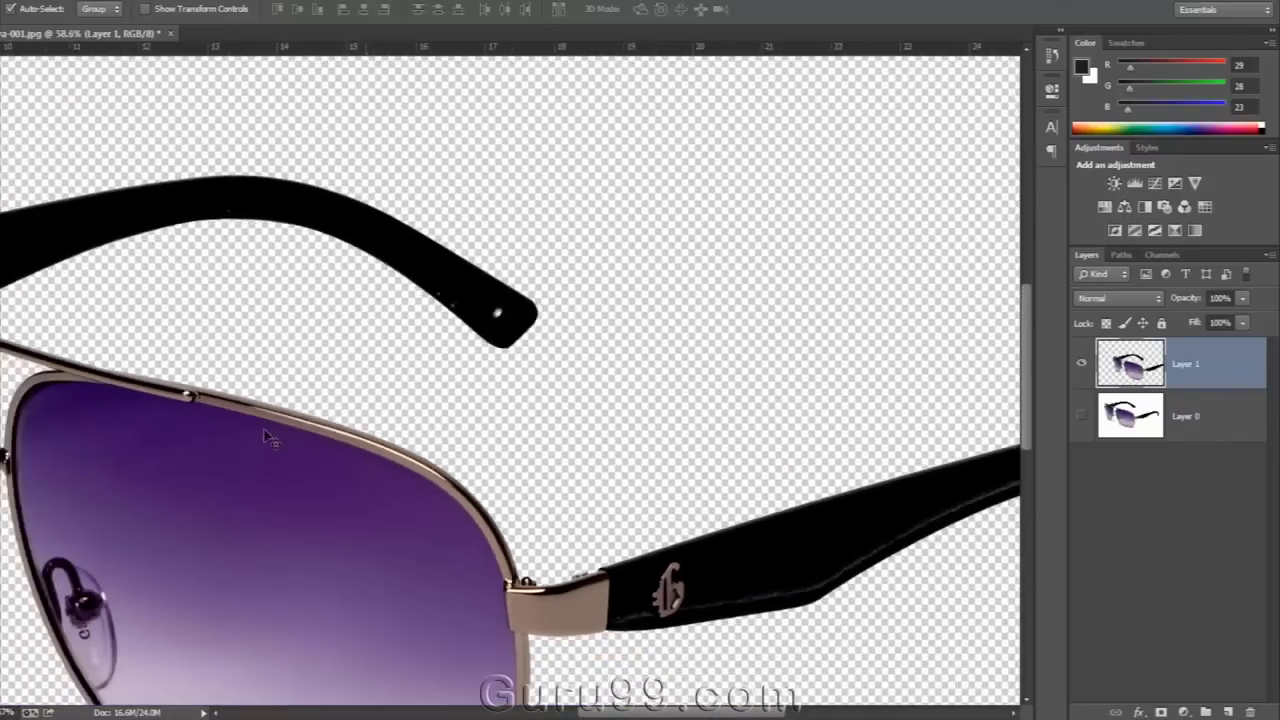
pyautogui.scroll(-1, 268, 437)
pyautogui.moveTo(262, 449); pyautogui.dragTo(315, 374)
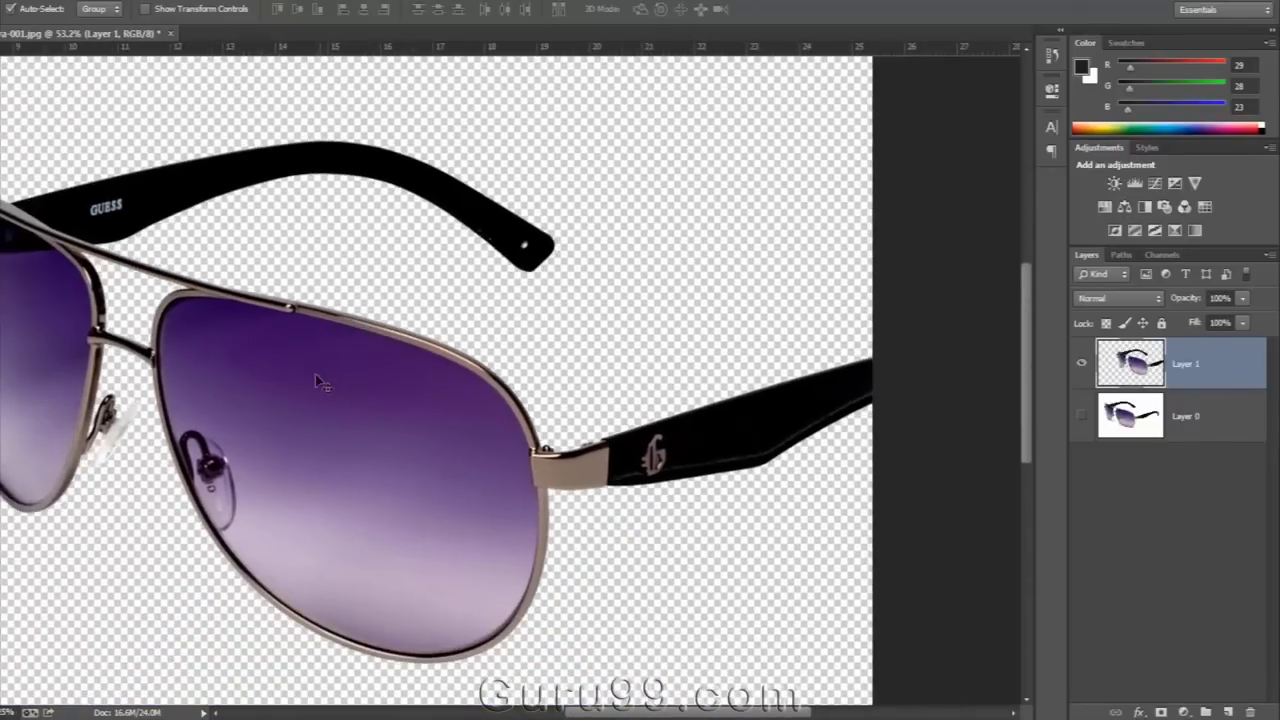
pyautogui.scroll(-2, 320, 380)
pyautogui.moveTo(486, 380); pyautogui.dragTo(337, 370)
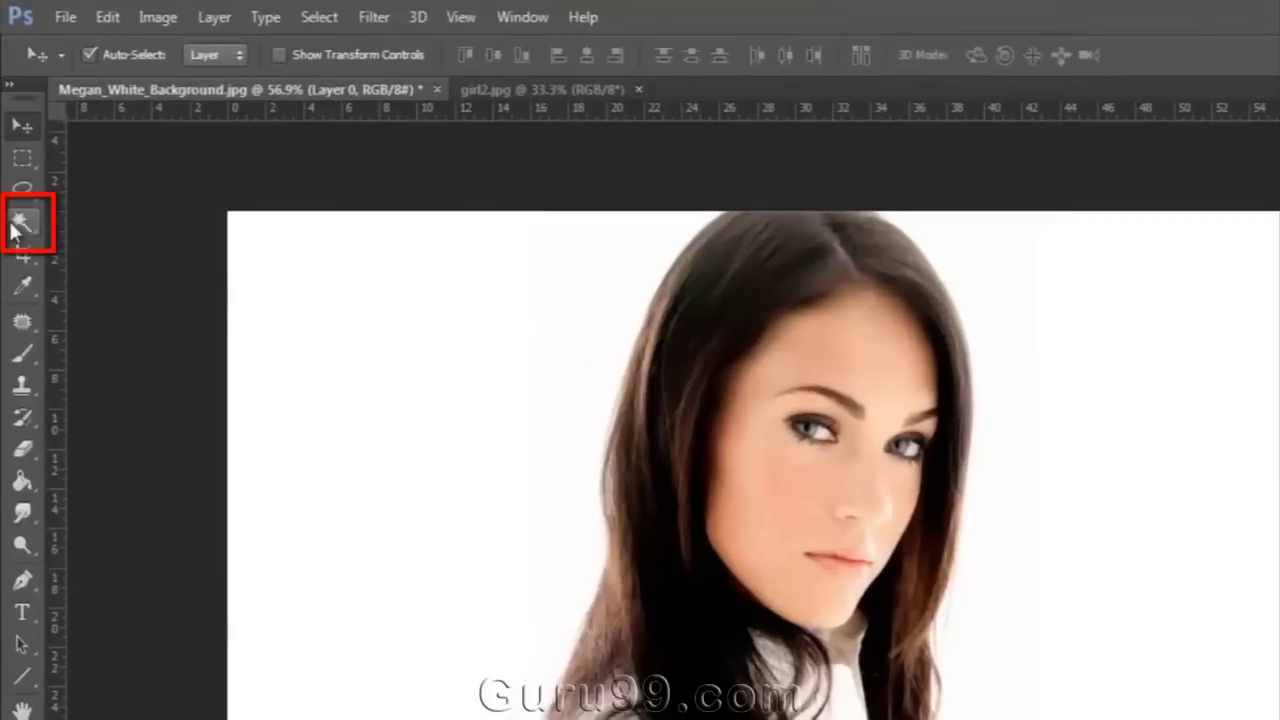
# - Select the white background on both sides of the woman with the Magic Wand at tolerance 25, and invert the selection
pyautogui.click(27, 230)
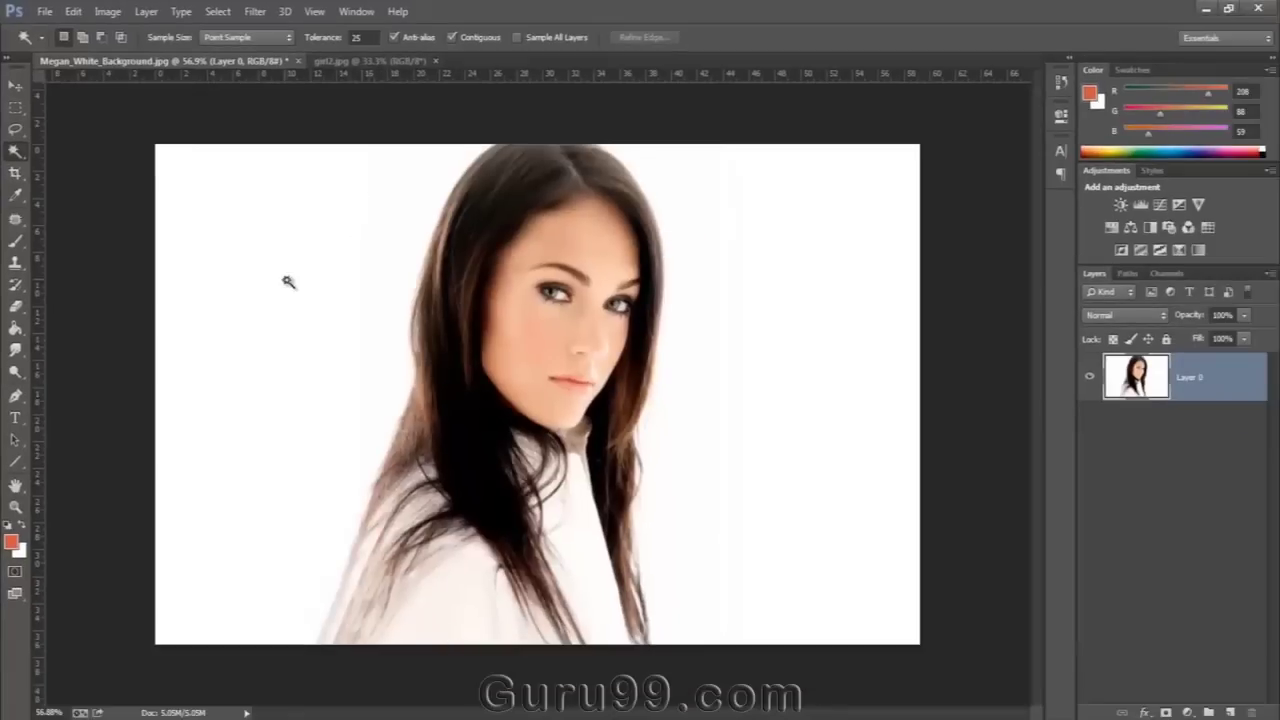
pyautogui.click(255, 306)
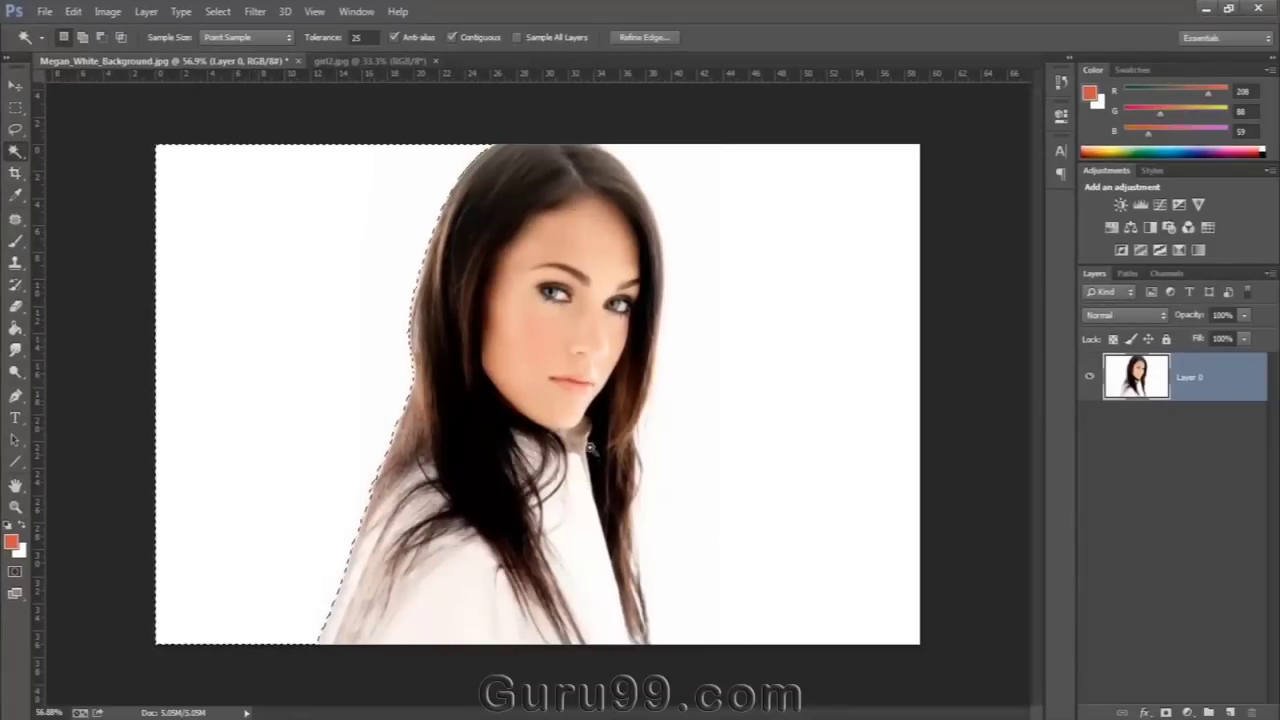
pyautogui.press('shift')
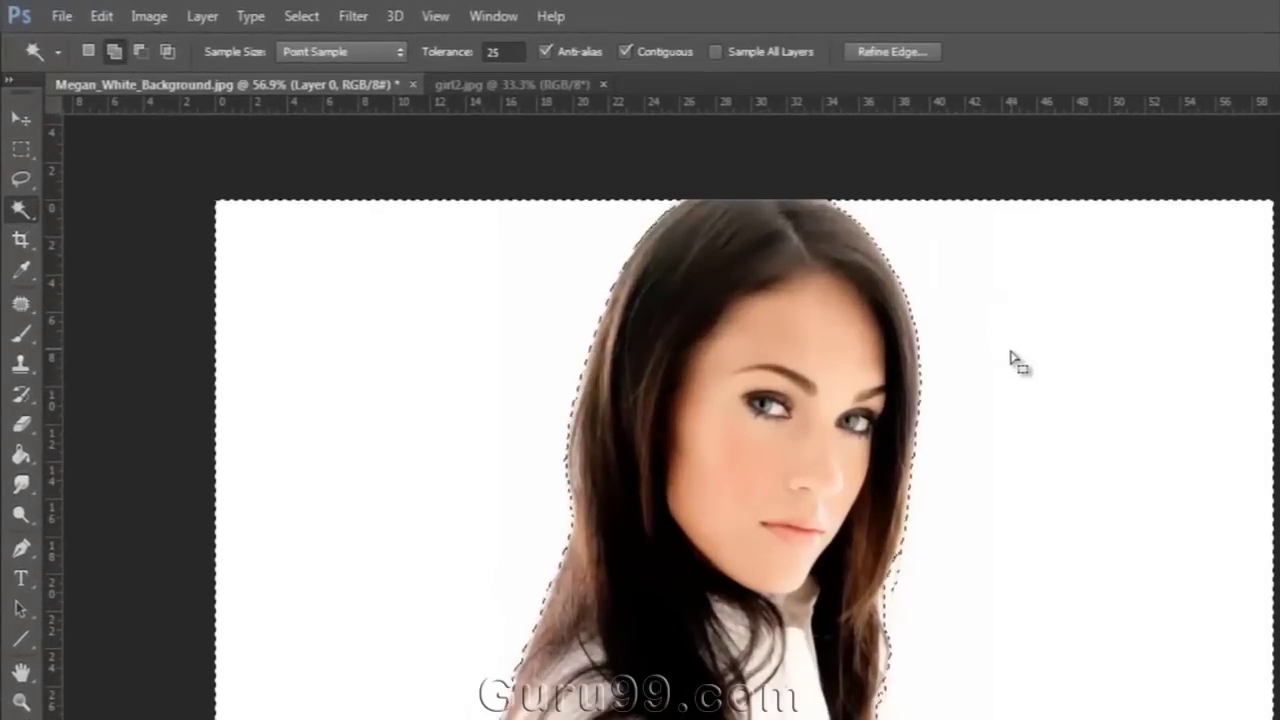
pyautogui.click(301, 16)
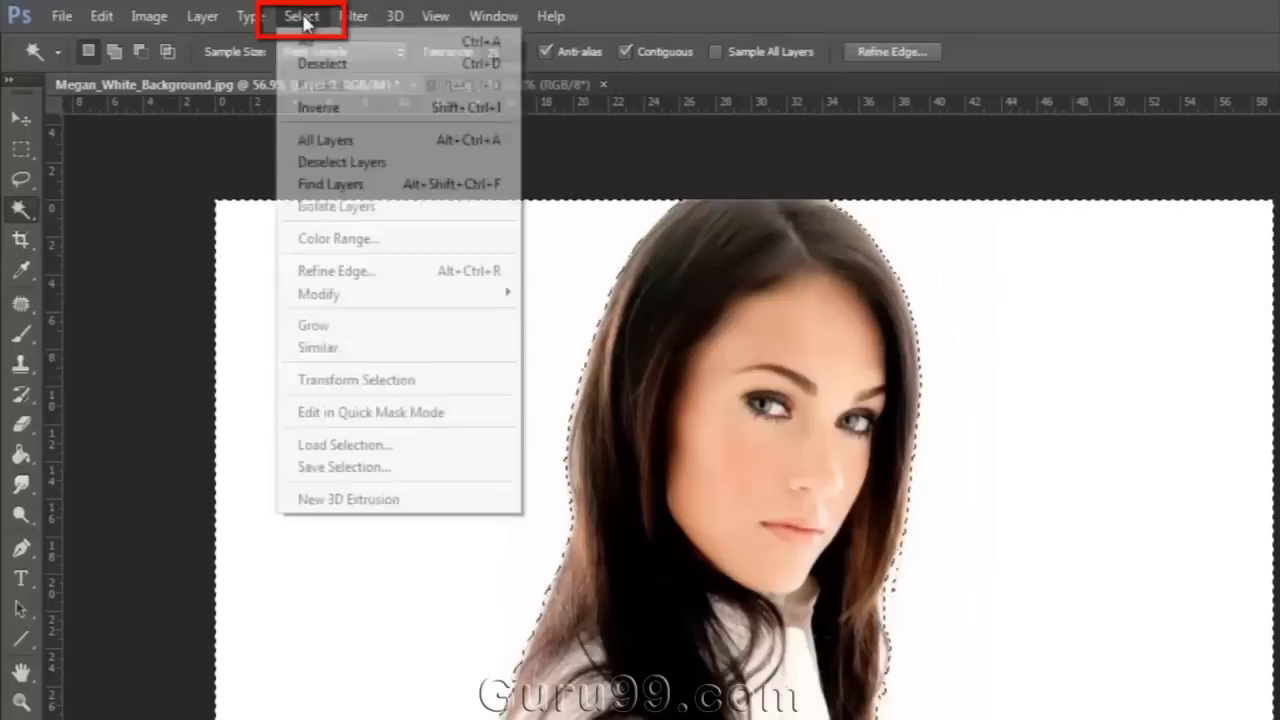
pyautogui.click(365, 107)
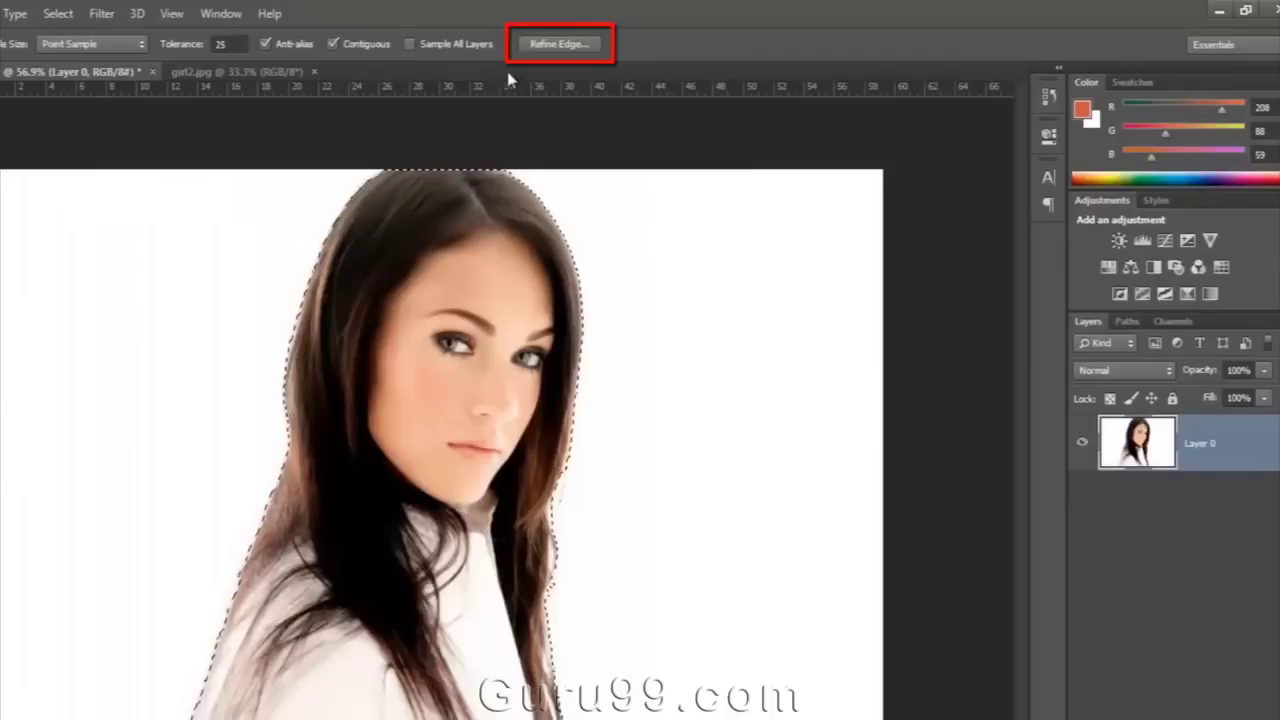
# - Open Refine Edge for the woman's selection and set the view mode to On Black
pyautogui.click(594, 56)
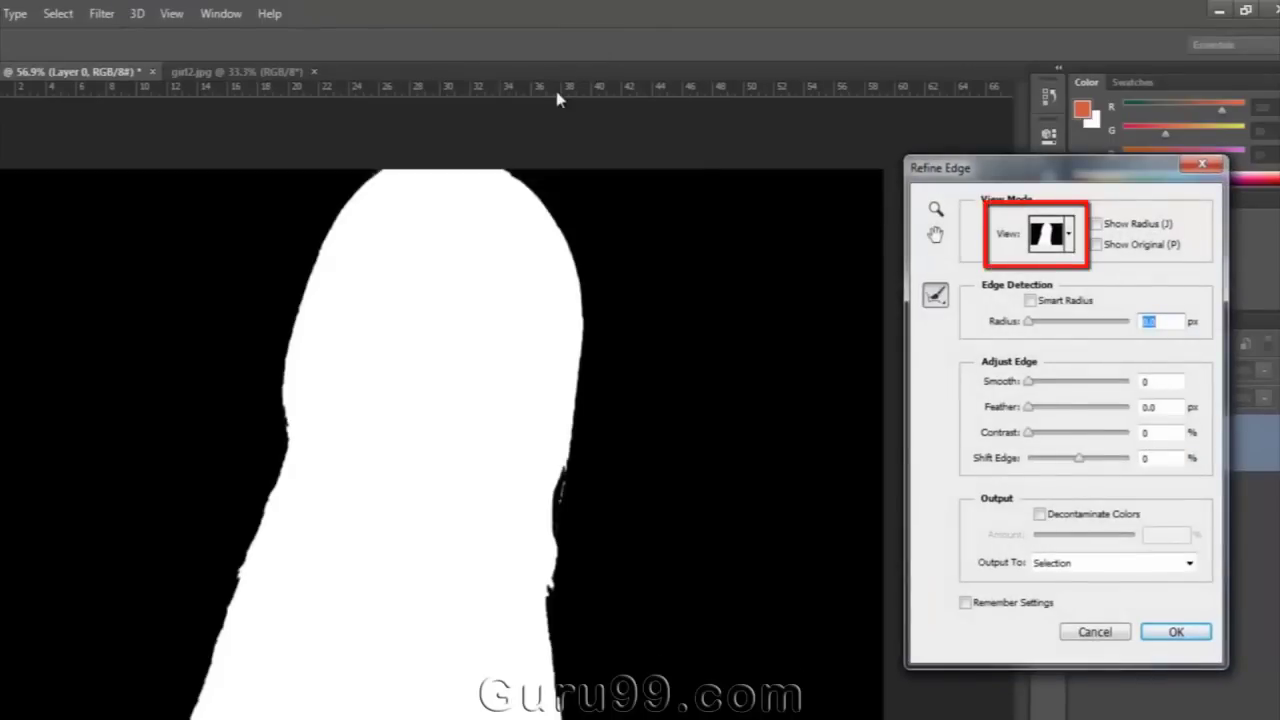
pyautogui.click(1070, 233)
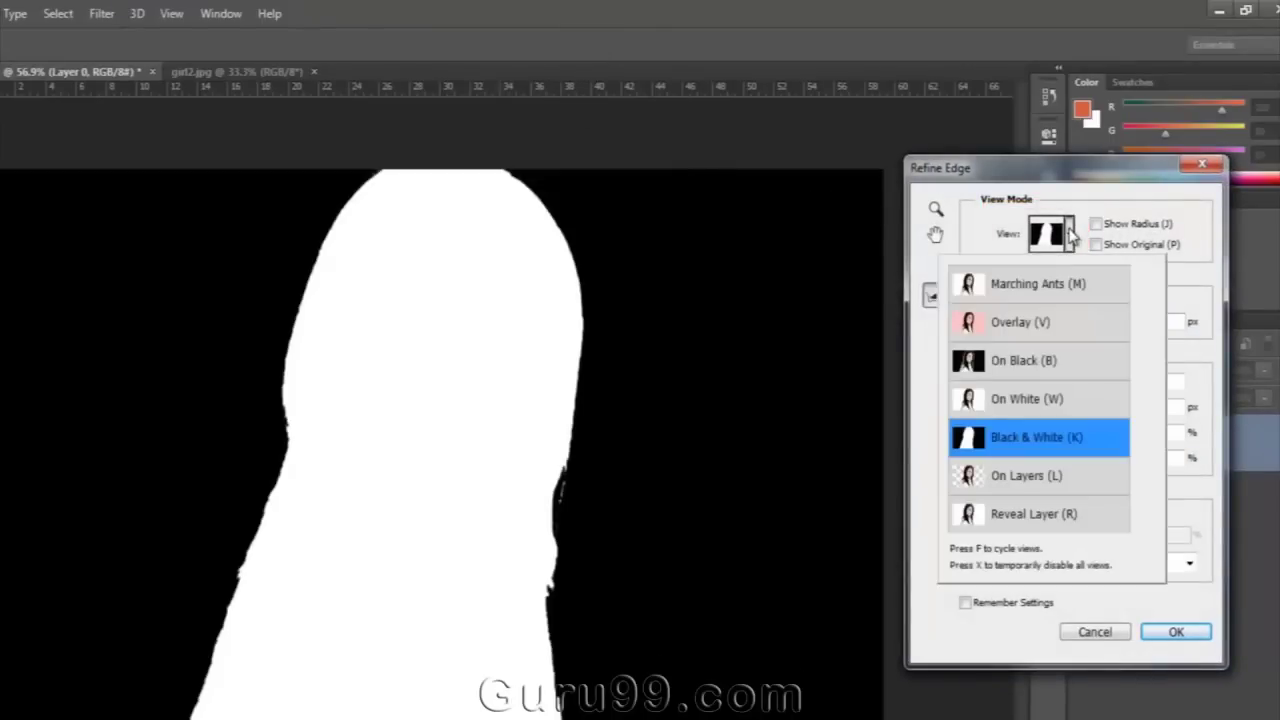
pyautogui.click(1042, 364)
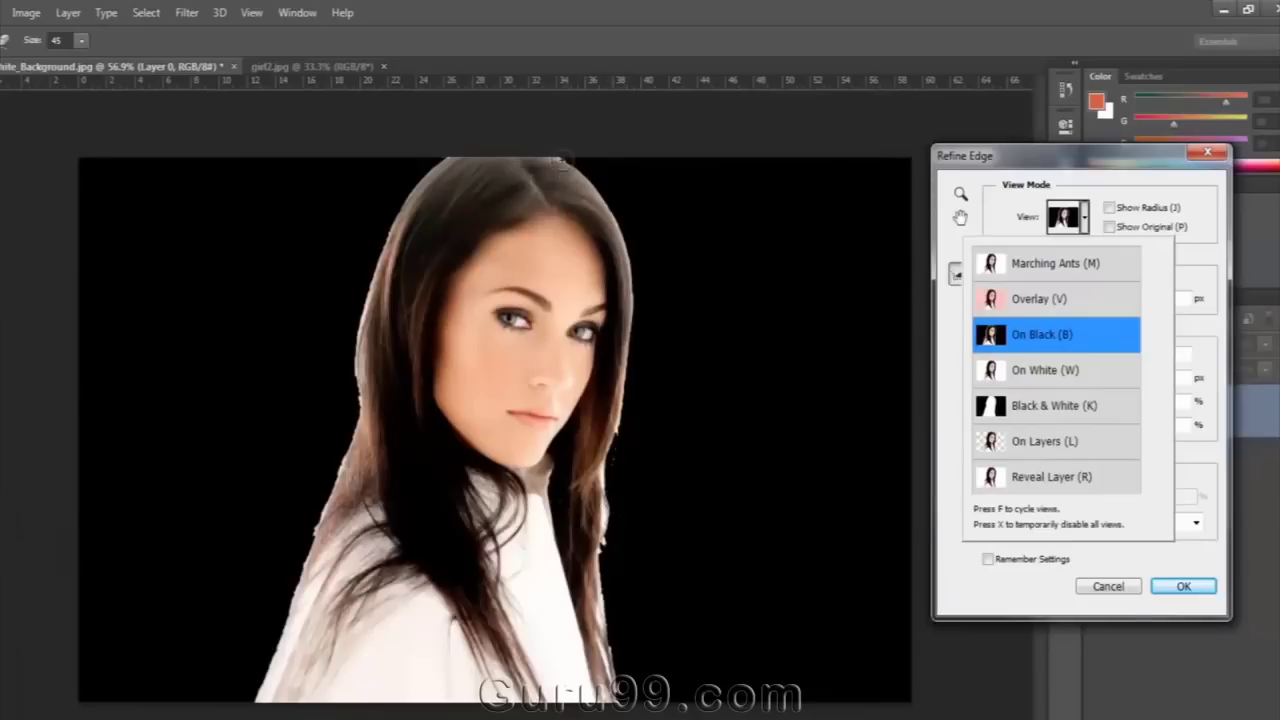
# - Brush with the Refine Radius tool along the hair and shoulder outline on both sides of the woman
pyautogui.click(580, 172)
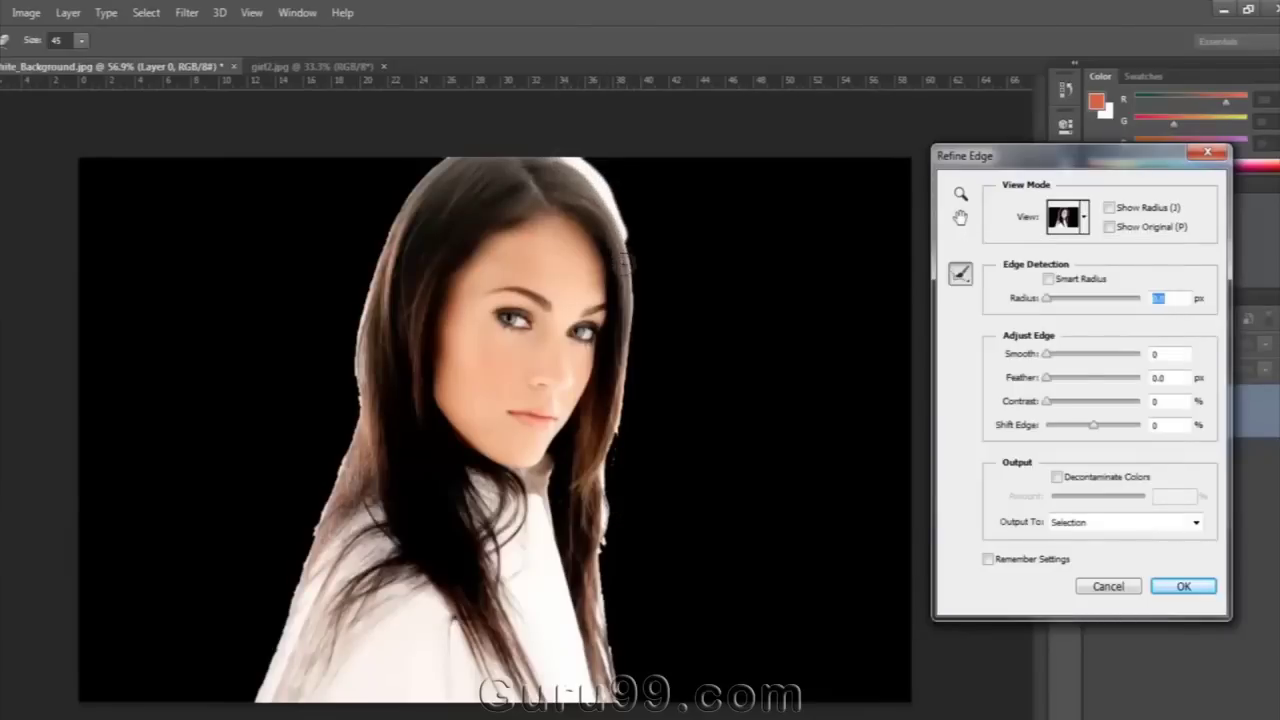
pyautogui.moveTo(624, 340); pyautogui.dragTo(608, 480)
pyautogui.moveTo(626, 410); pyautogui.dragTo(592, 536)
pyautogui.moveTo(598, 594)
pyautogui.mouseDown()
pyautogui.moveTo(612, 700)
pyautogui.moveTo(583, 637)
pyautogui.moveTo(603, 455)
pyautogui.mouseUp()
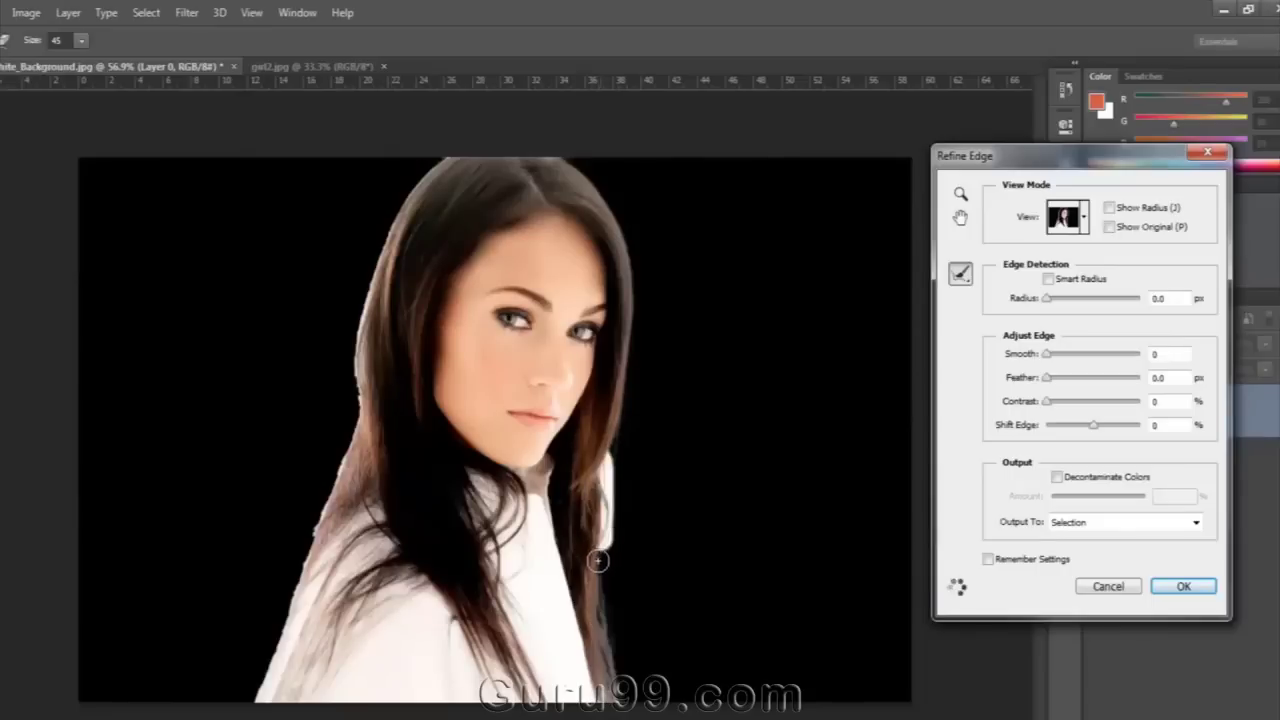
pyautogui.moveTo(454, 158)
pyautogui.mouseDown()
pyautogui.moveTo(375, 287)
pyautogui.moveTo(330, 485)
pyautogui.moveTo(345, 470)
pyautogui.moveTo(260, 674)
pyautogui.moveTo(286, 623)
pyautogui.moveTo(271, 688)
pyautogui.mouseUp()
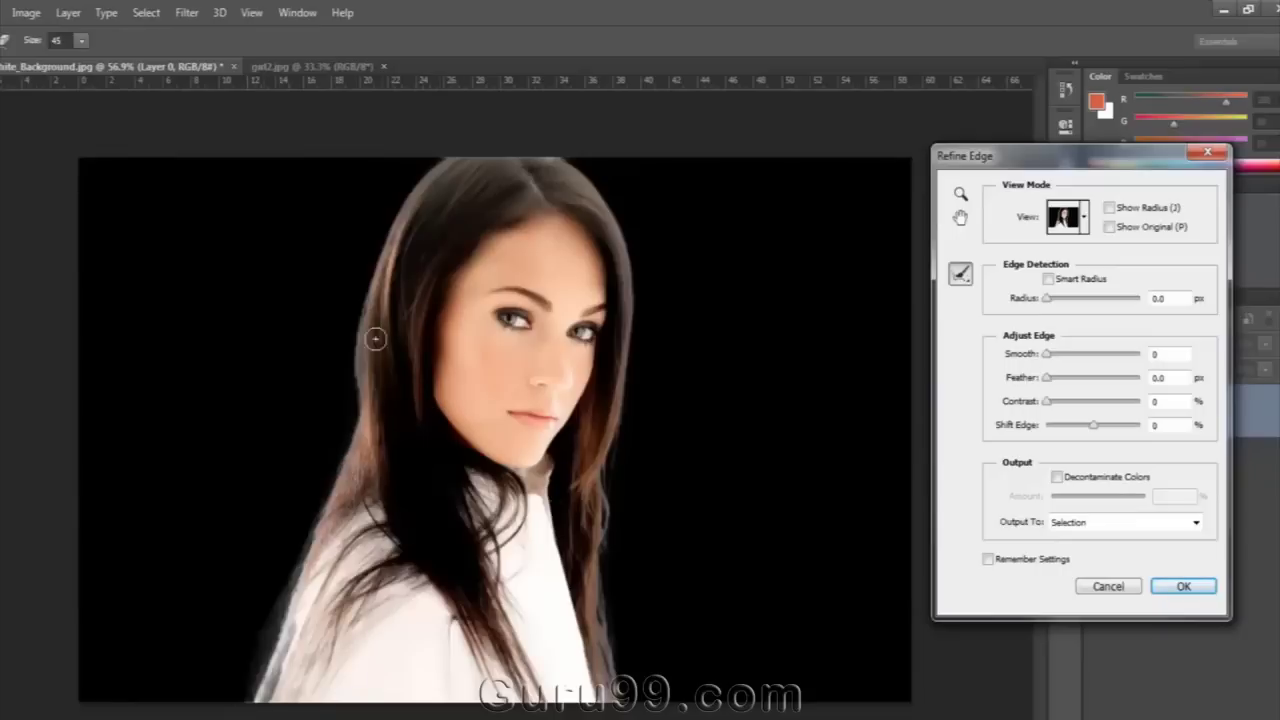
pyautogui.moveTo(368, 278); pyautogui.dragTo(352, 372)
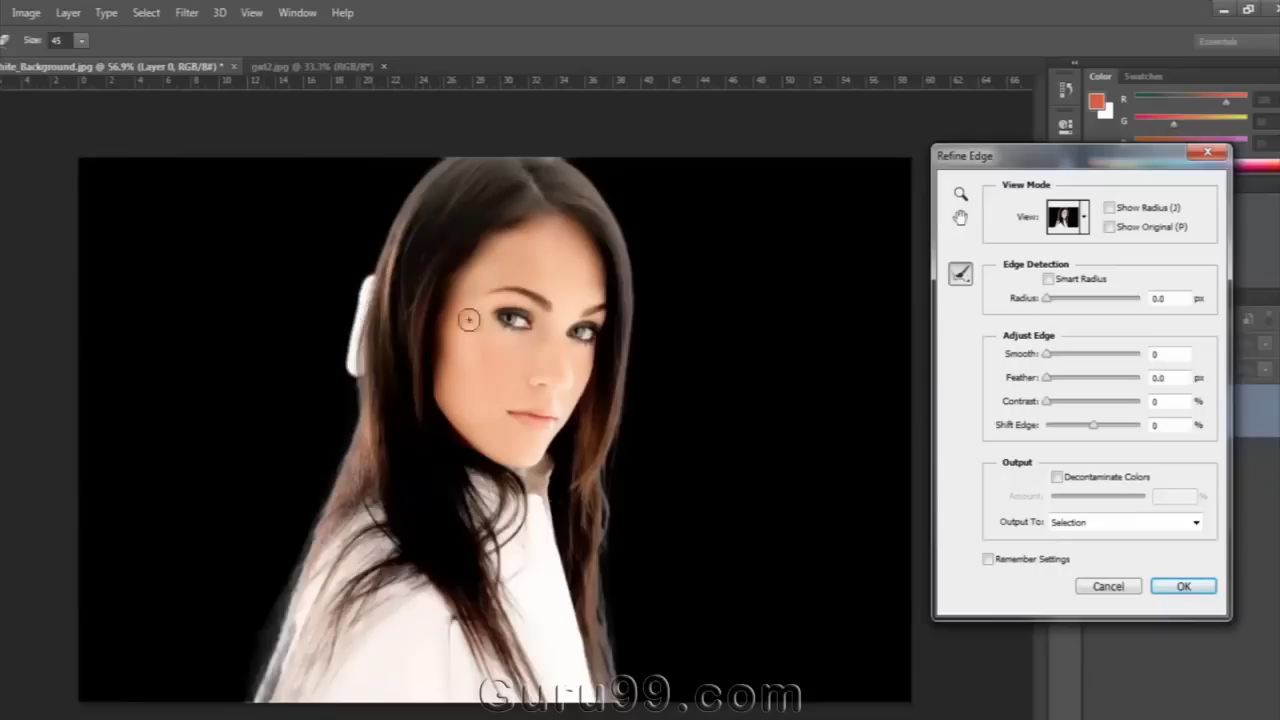
# - Set the view mode to Black & White and brush with the Erase Refinements tool over the grey patches inside the lower edges
pyautogui.click(1078, 220)
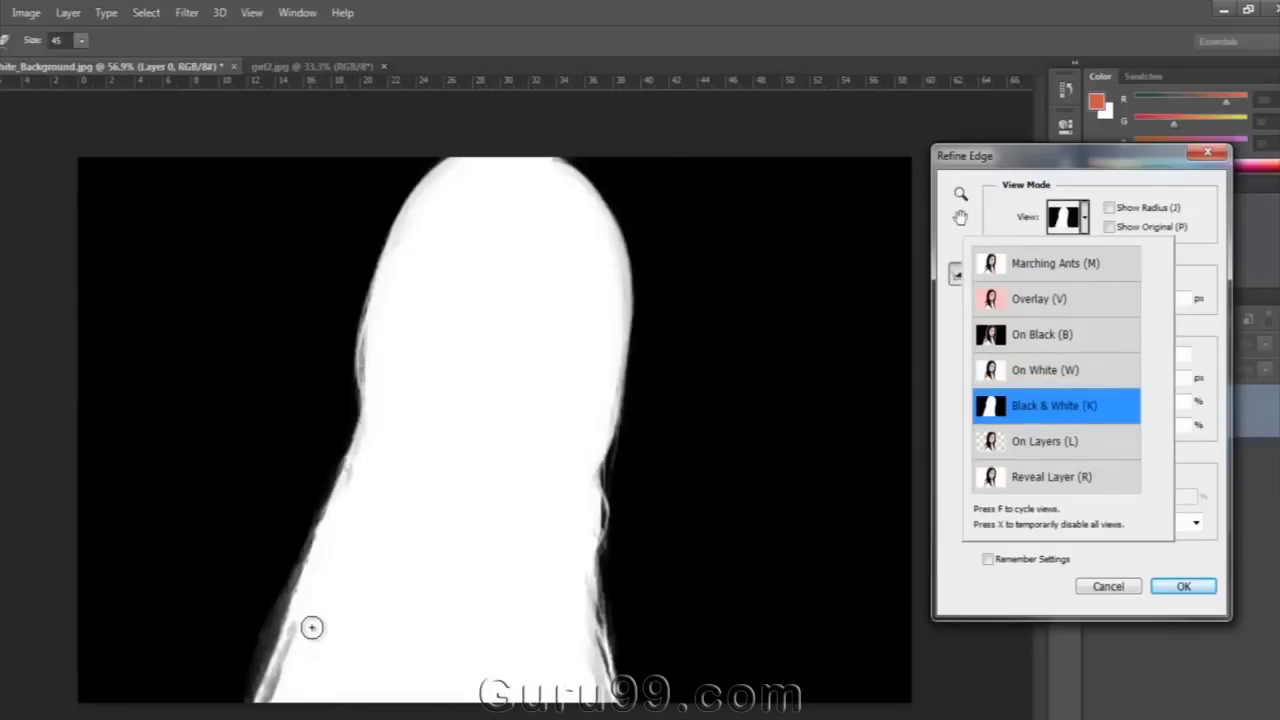
pyautogui.click(949, 358)
pyautogui.click(960, 273)
pyautogui.click(1043, 297)
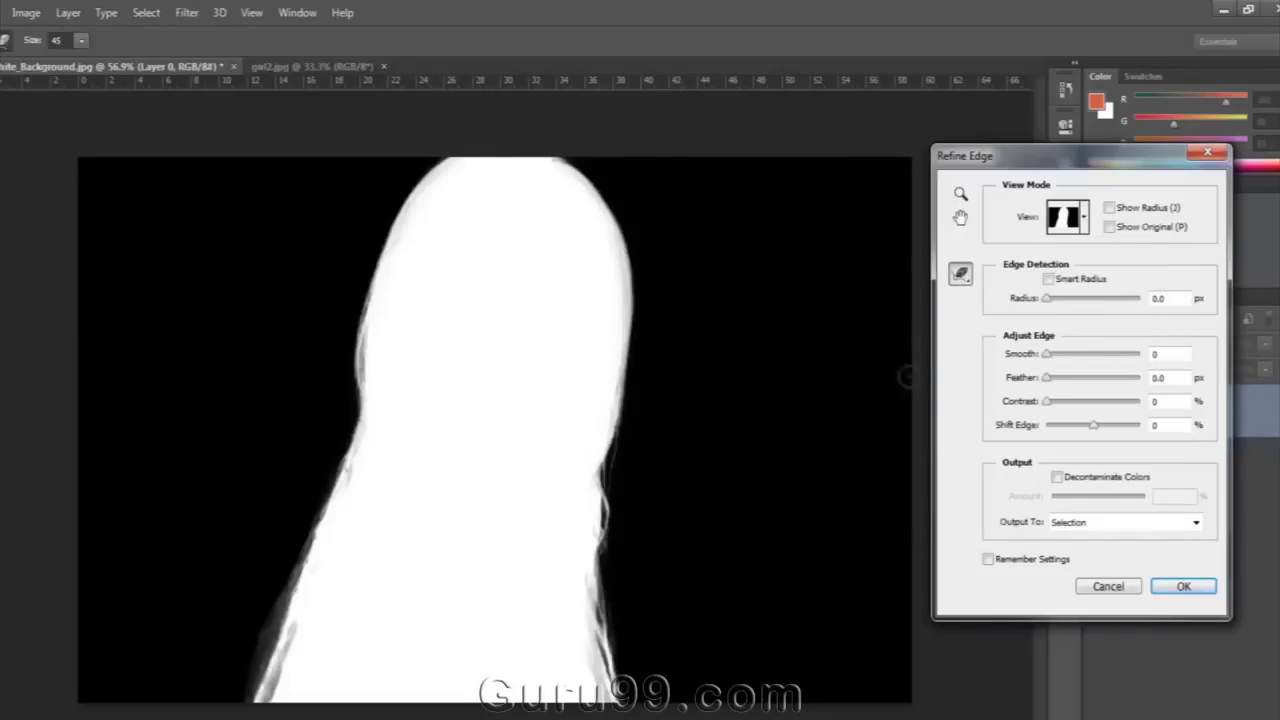
pyautogui.moveTo(297, 634); pyautogui.dragTo(276, 693)
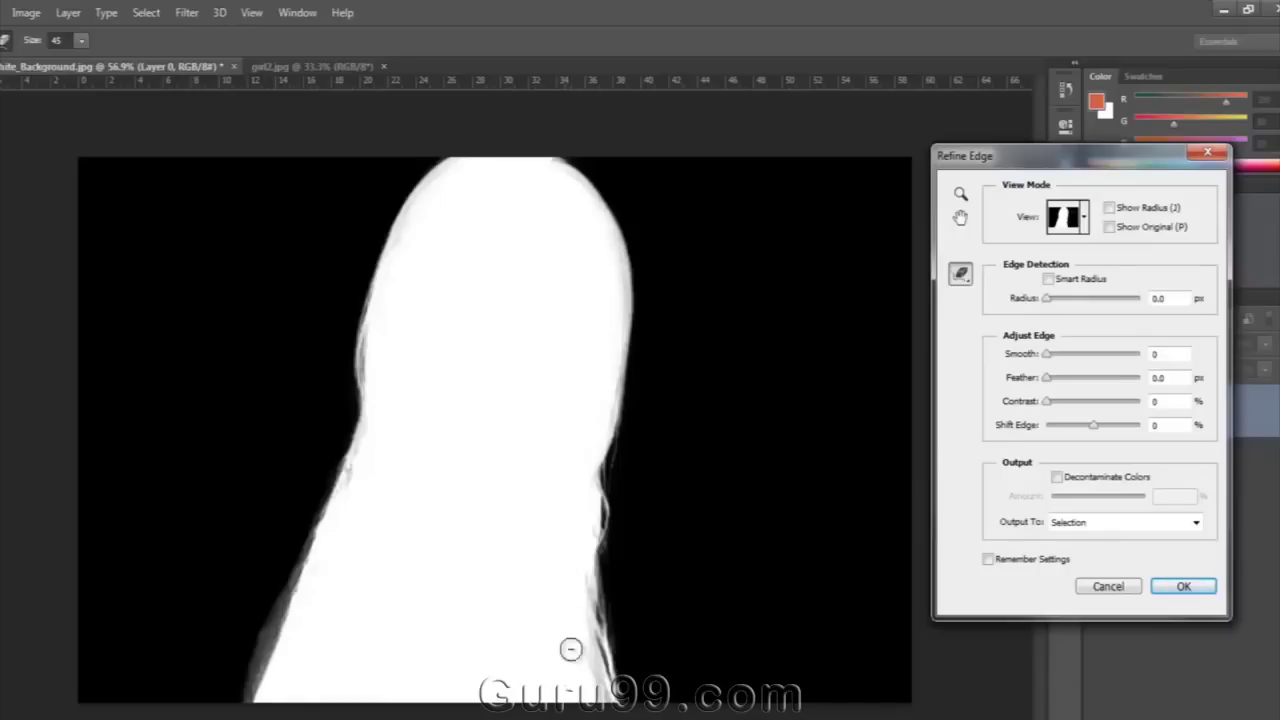
pyautogui.moveTo(578, 658); pyautogui.dragTo(590, 700)
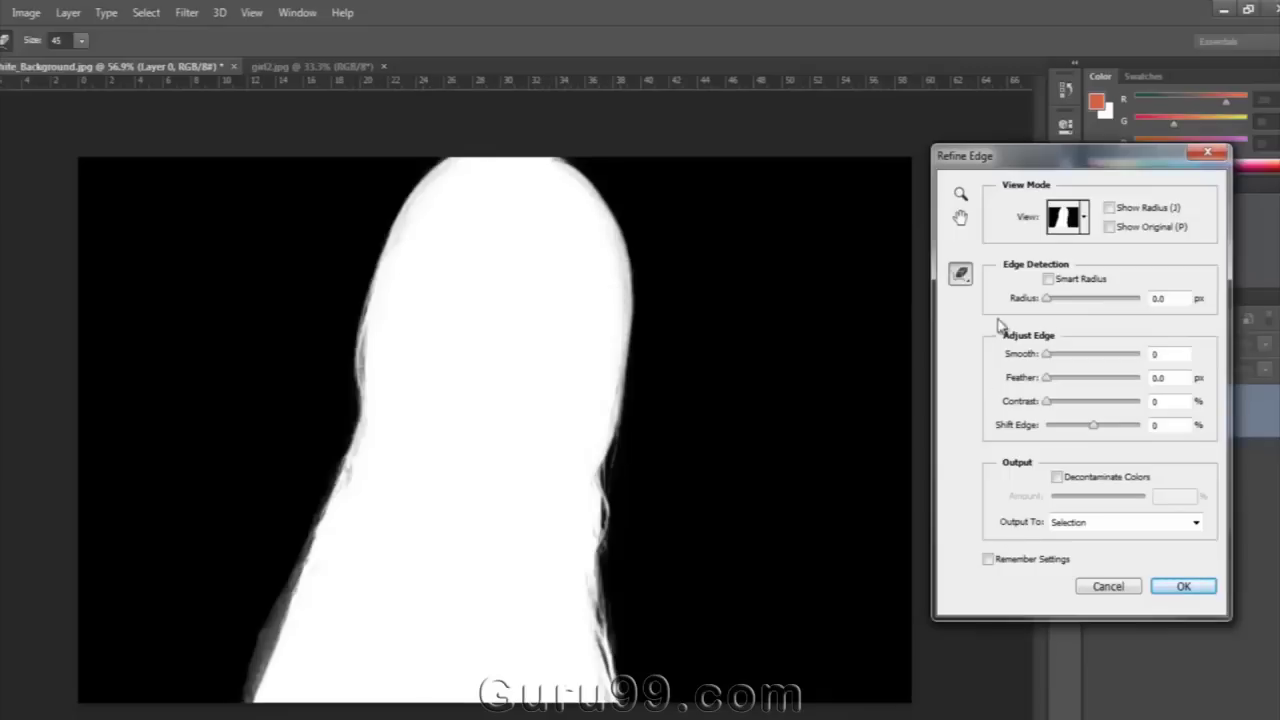
# - Set the Refine Edge view mode to On Layers and output the result to New Layer with Layer Mask
pyautogui.click(1082, 222)
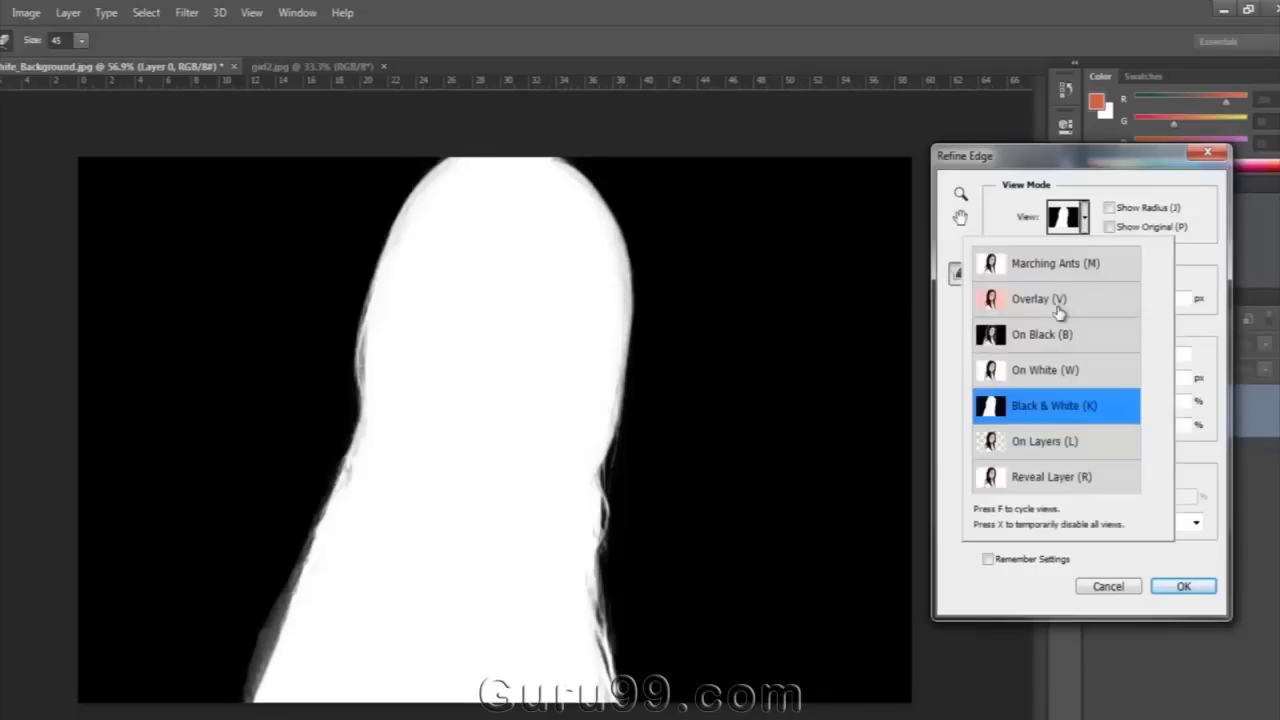
pyautogui.click(1048, 453)
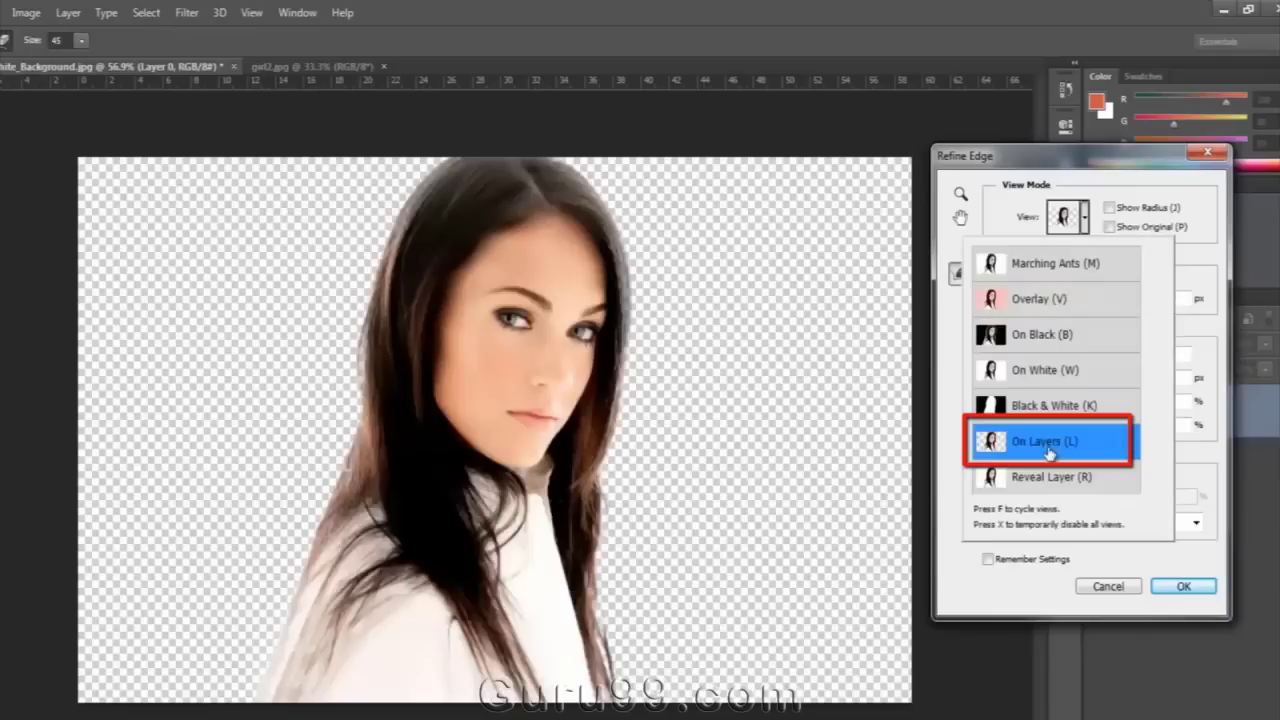
pyautogui.click(1048, 556)
pyautogui.click(1102, 527)
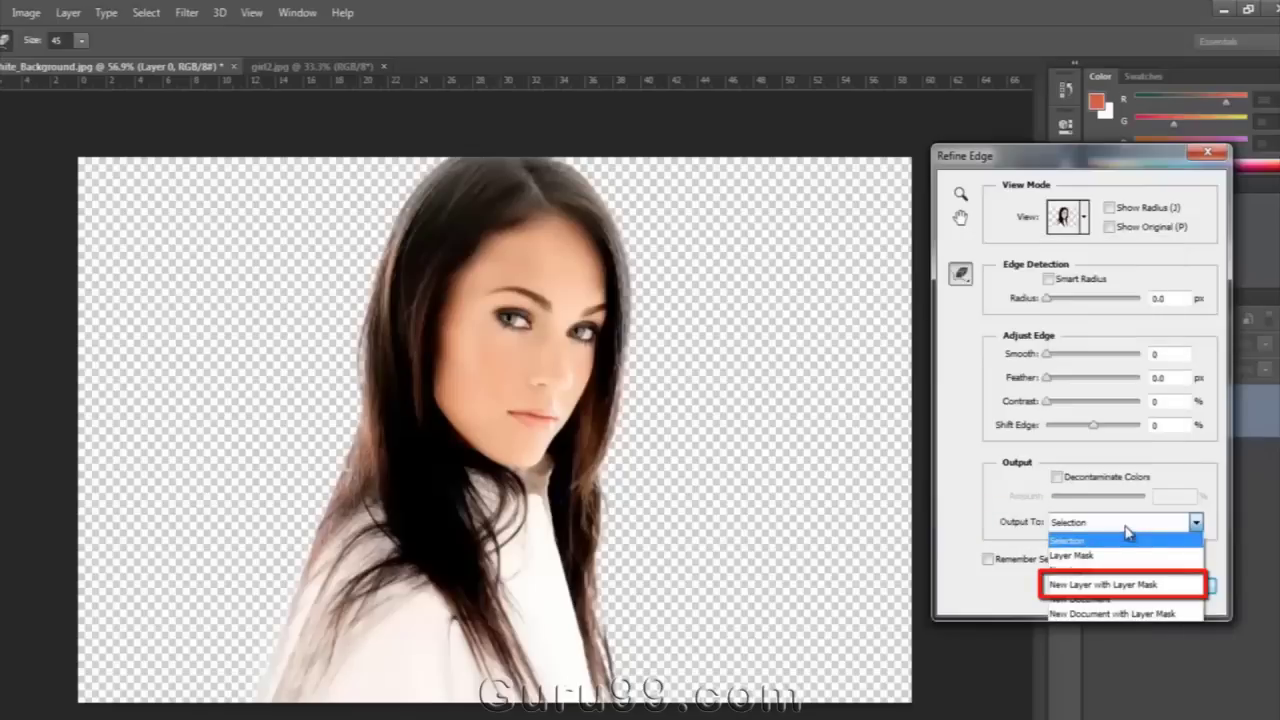
pyautogui.click(1122, 590)
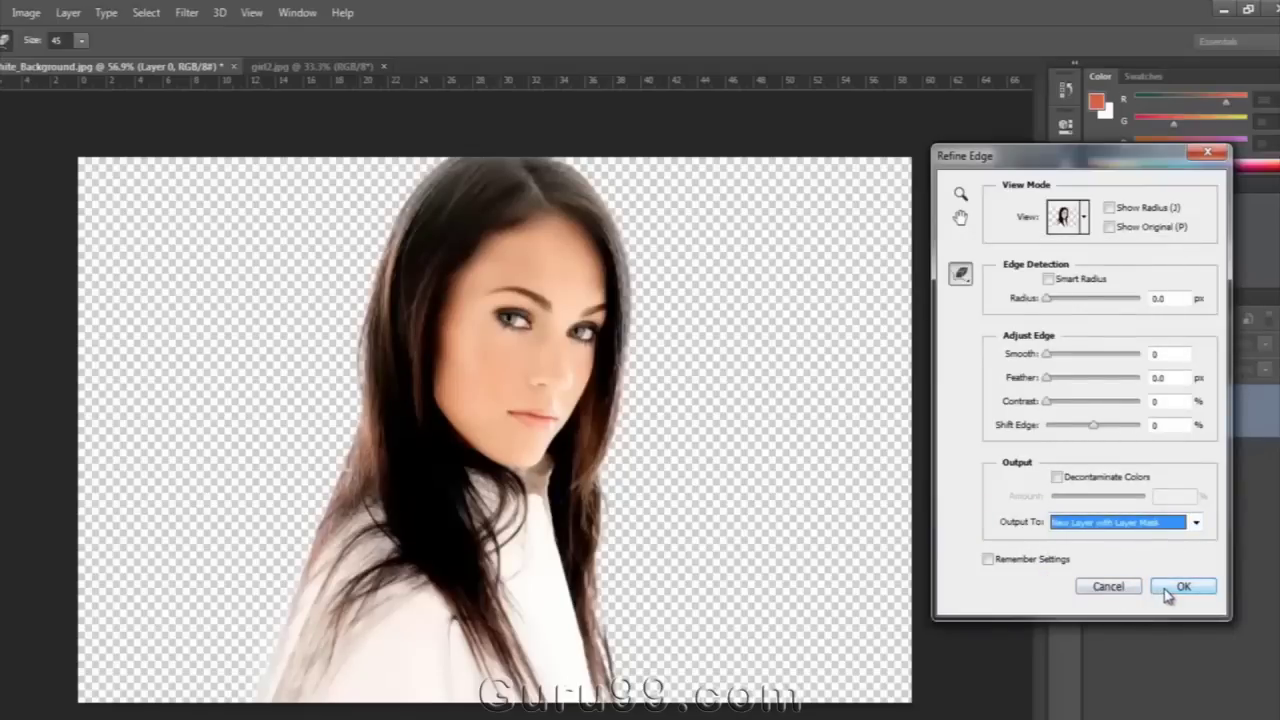
pyautogui.click(1180, 587)
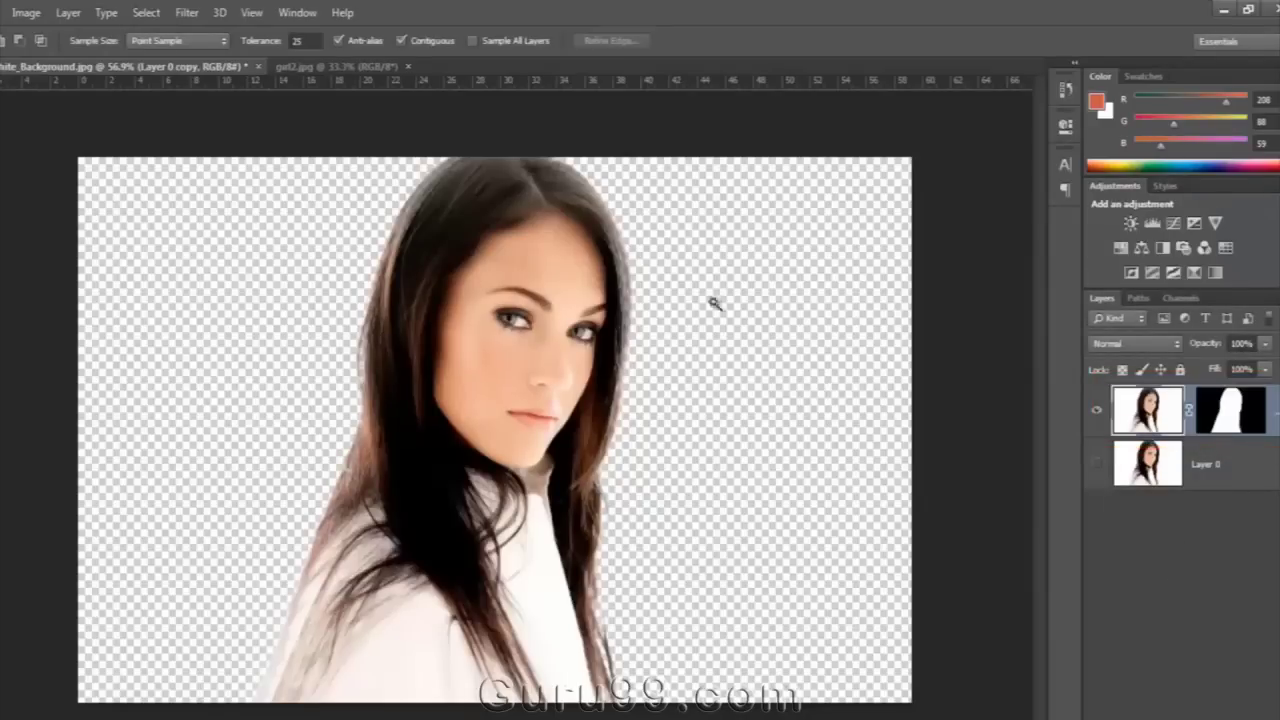
# - Duplicate the masked layer of the woman to strengthen her hair edges, and inspect the cut-out
pyautogui.press('v')
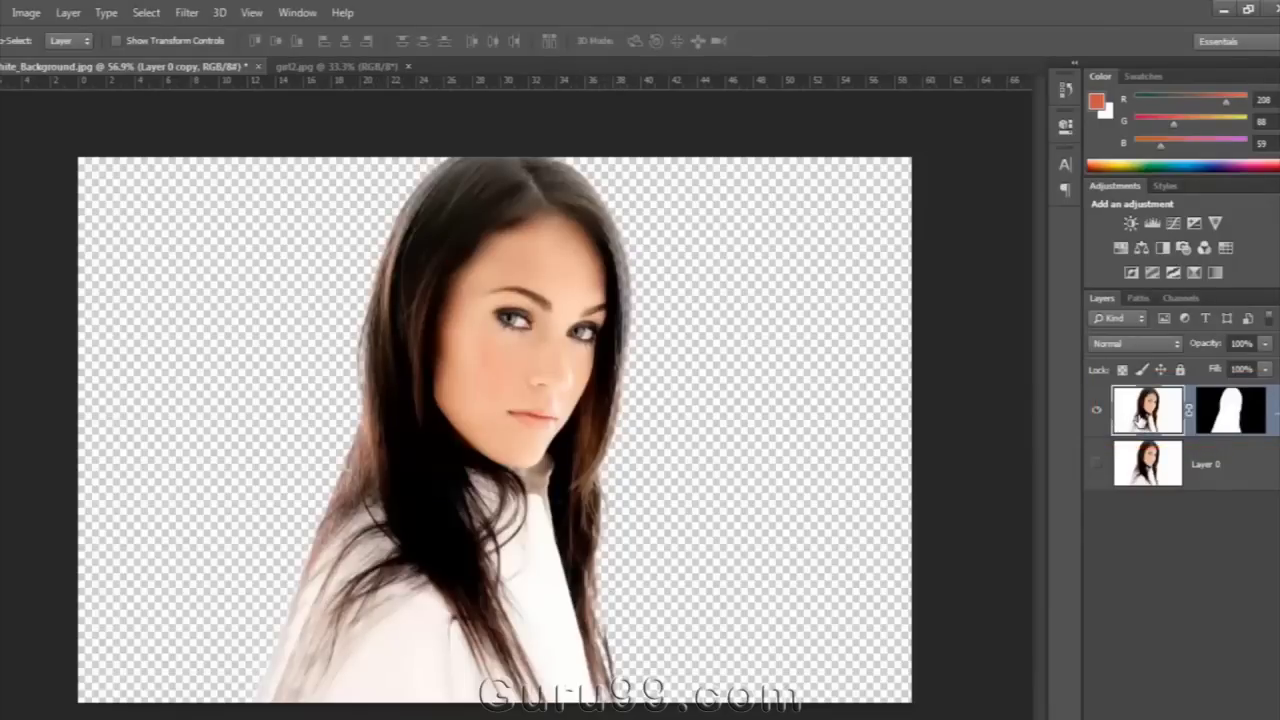
pyautogui.hotkey('ctrl', 'j')
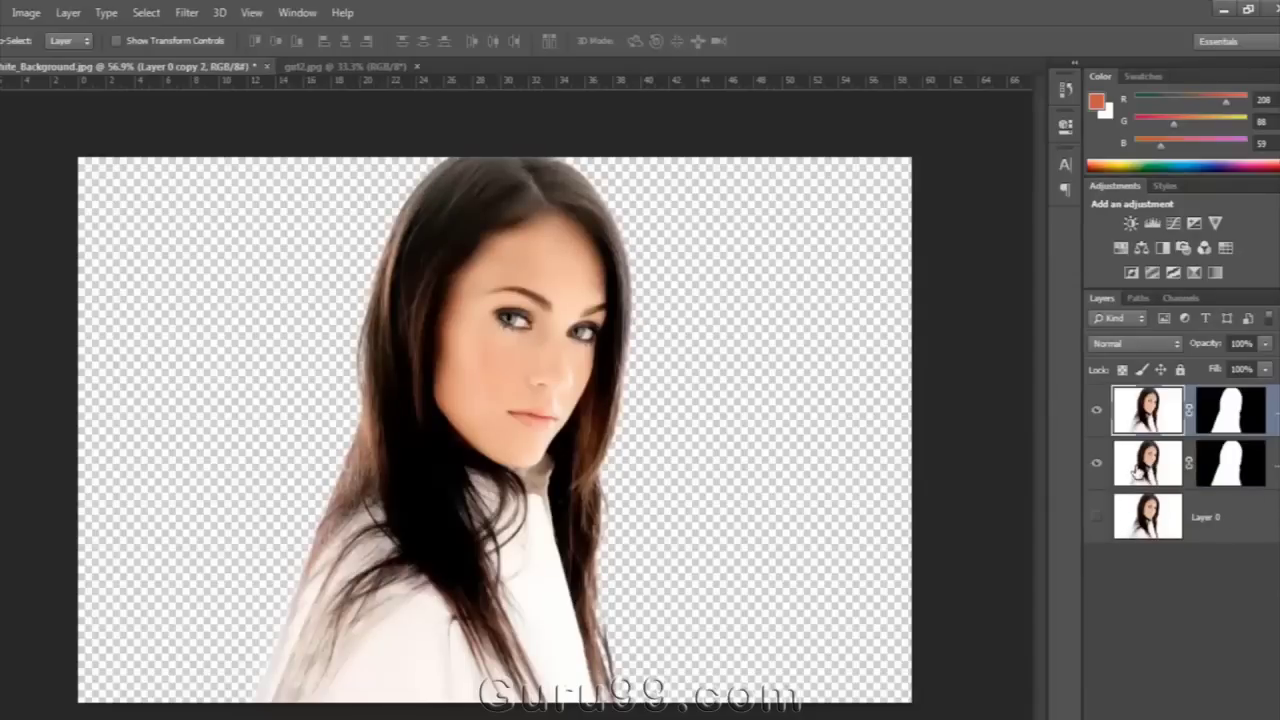
pyautogui.scroll(3, 500, 368)
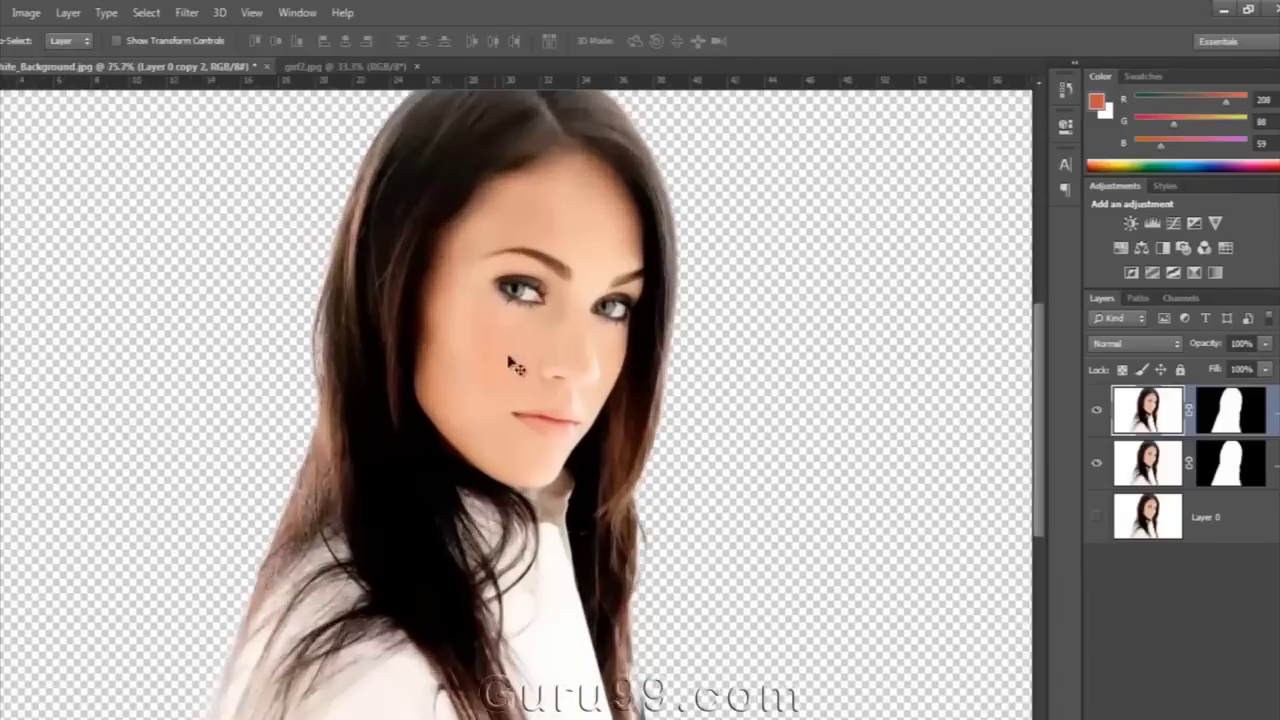
pyautogui.scroll(-2, 661, 652)
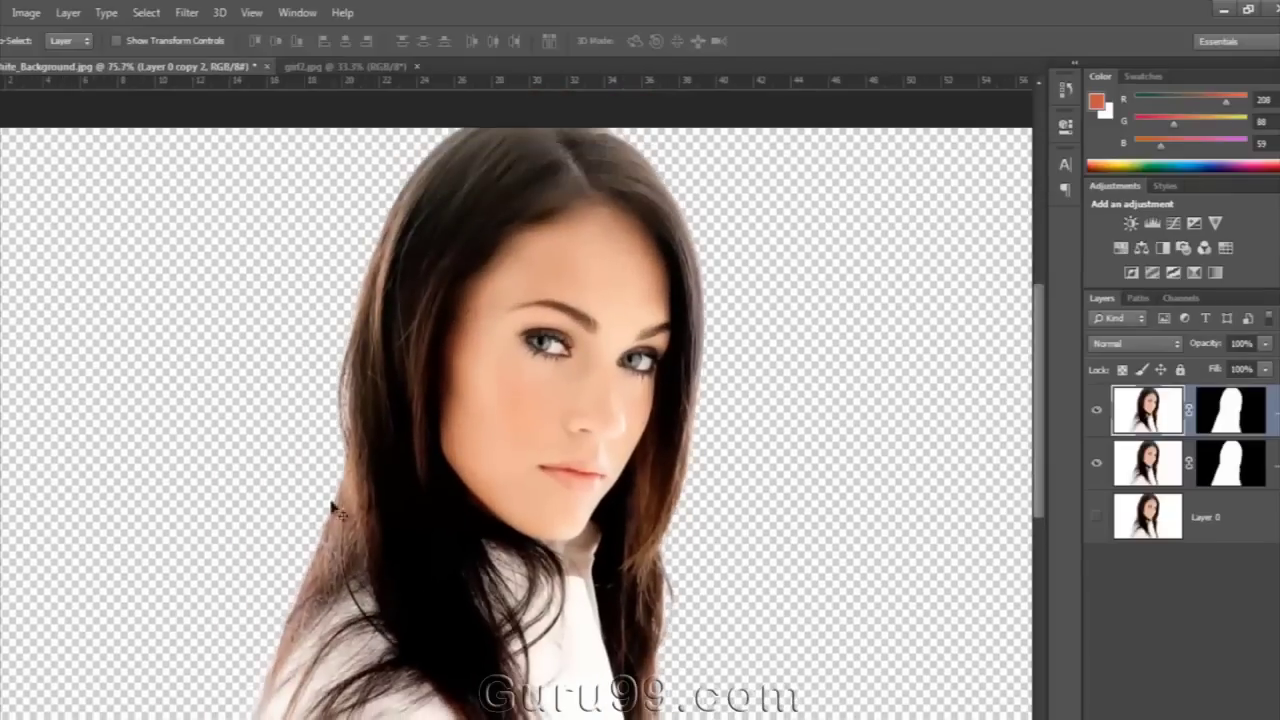
pyautogui.scroll(-2, 450, 549)
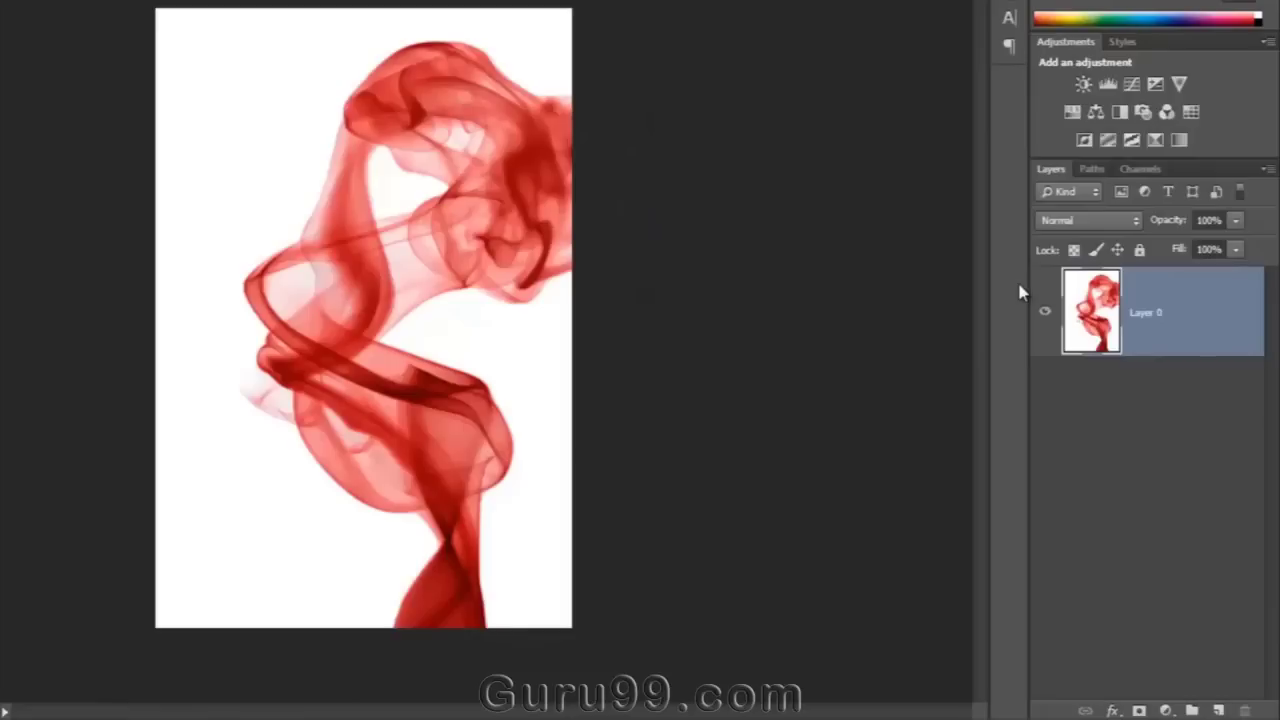
# - Load the RGB channel of the red smoke image as a selection and return to its layers
pyautogui.click(1140, 169)
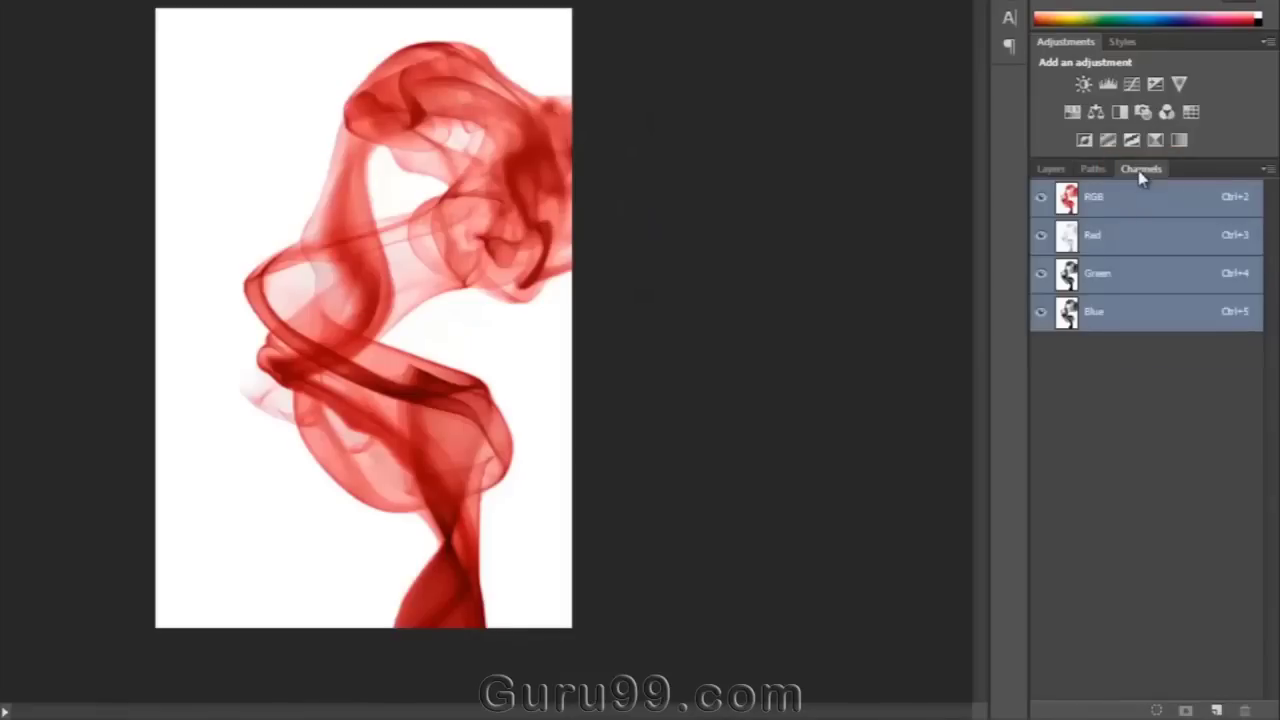
pyautogui.moveTo(1140, 169); pyautogui.dragTo(713, 55)
pyautogui.moveTo(811, 160); pyautogui.dragTo(812, 350)
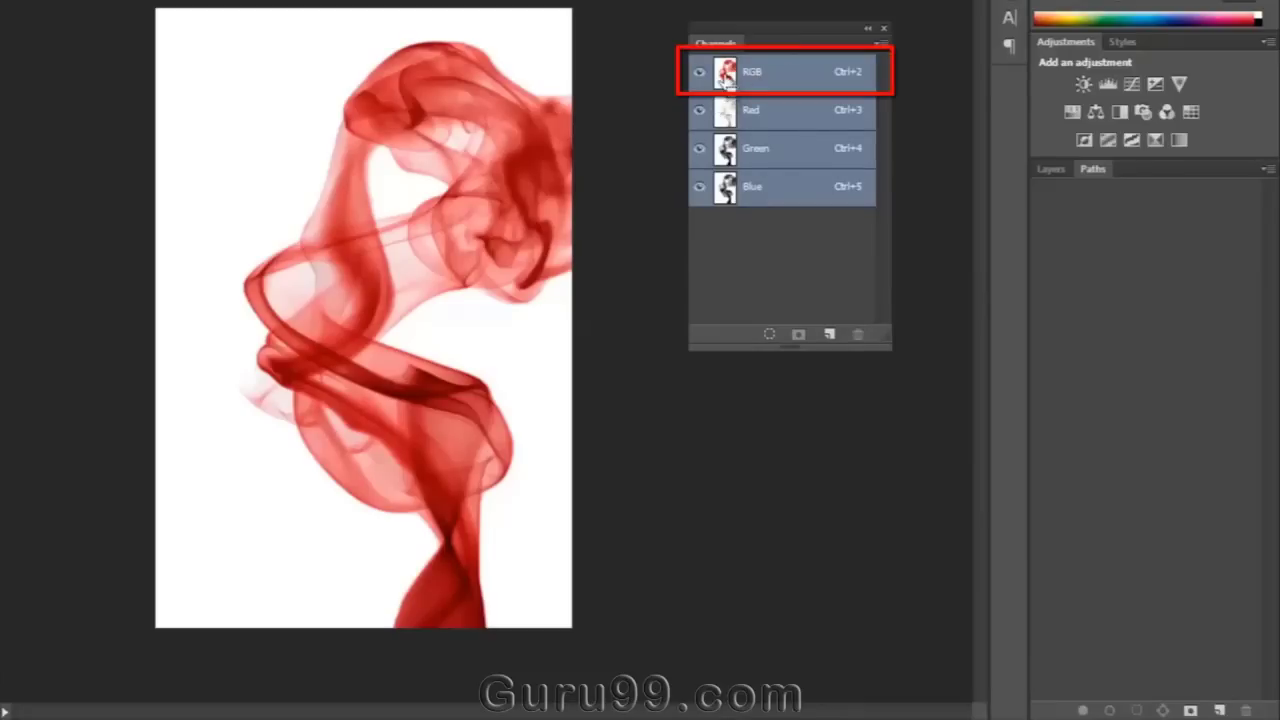
pyautogui.keyDown('ctrl'); pyautogui.click(725, 80); pyautogui.keyUp('ctrl')
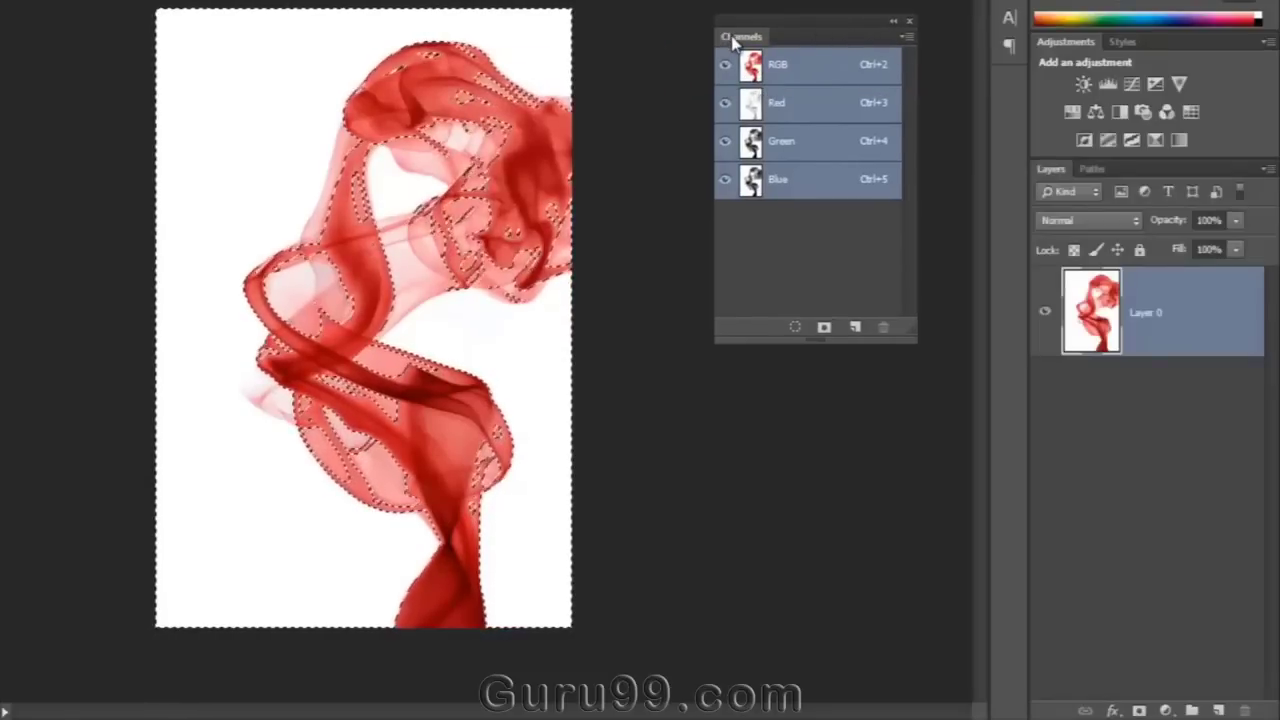
pyautogui.moveTo(733, 38); pyautogui.dragTo(1145, 175)
pyautogui.click(1050, 168)
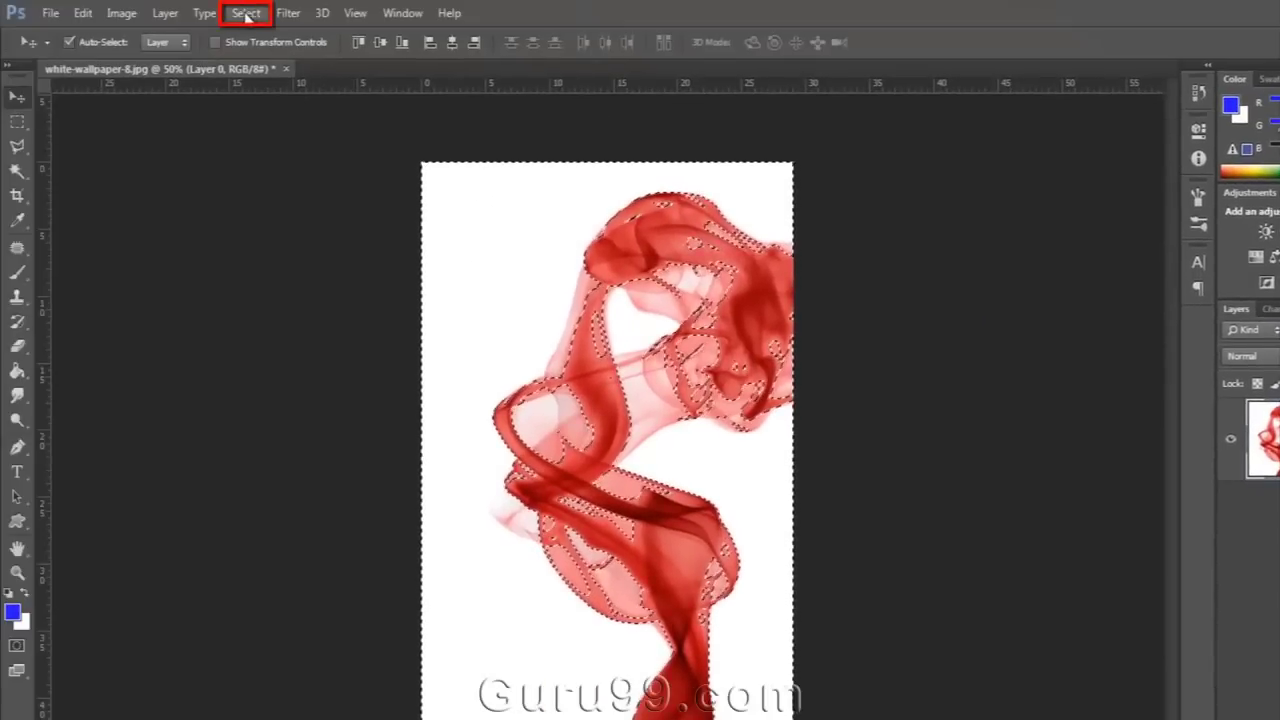
# - Invert the selection and copy the smoke onto a new layer, with Layer 0 hidden
pyautogui.click(246, 13)
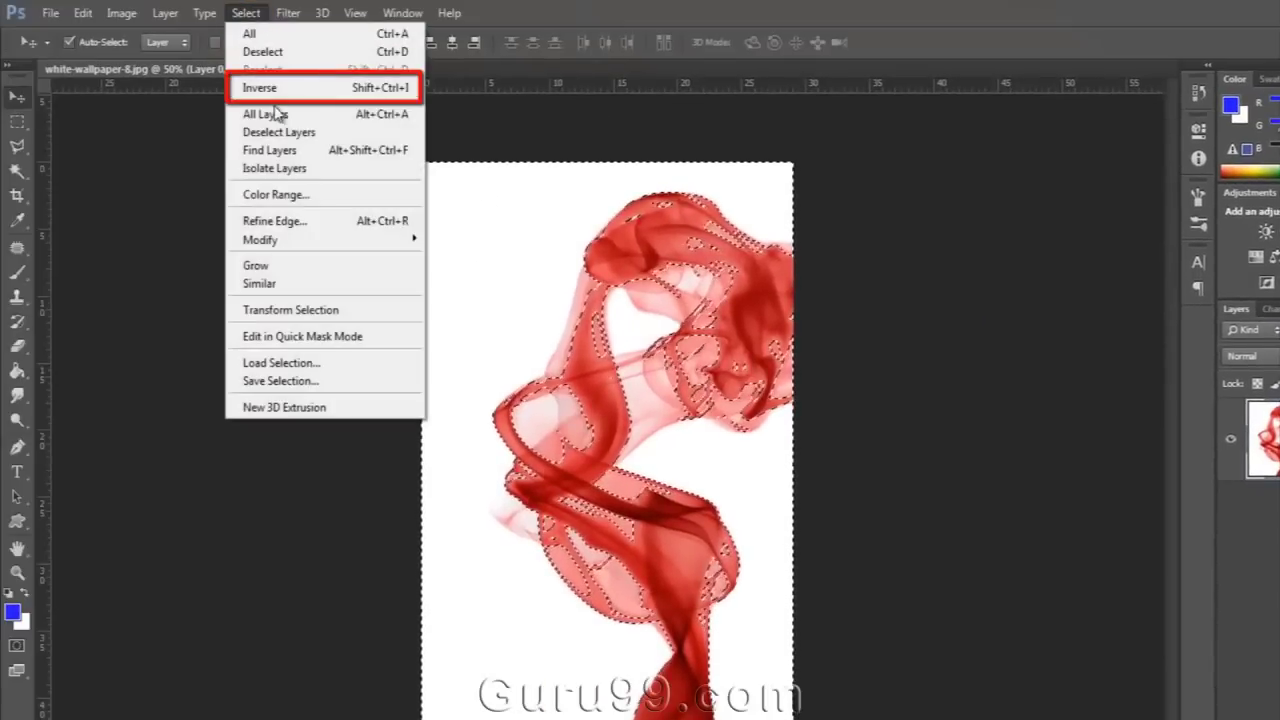
pyautogui.click(308, 90)
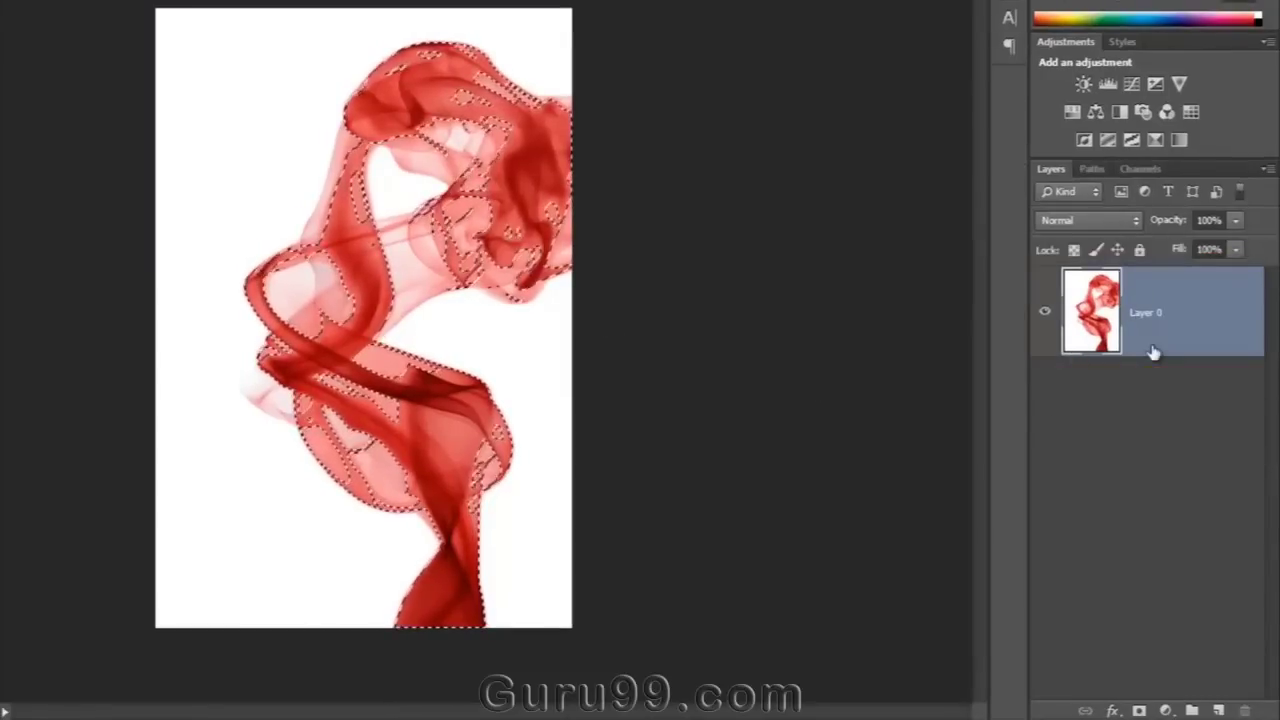
pyautogui.hotkey('ctrl', 'j')
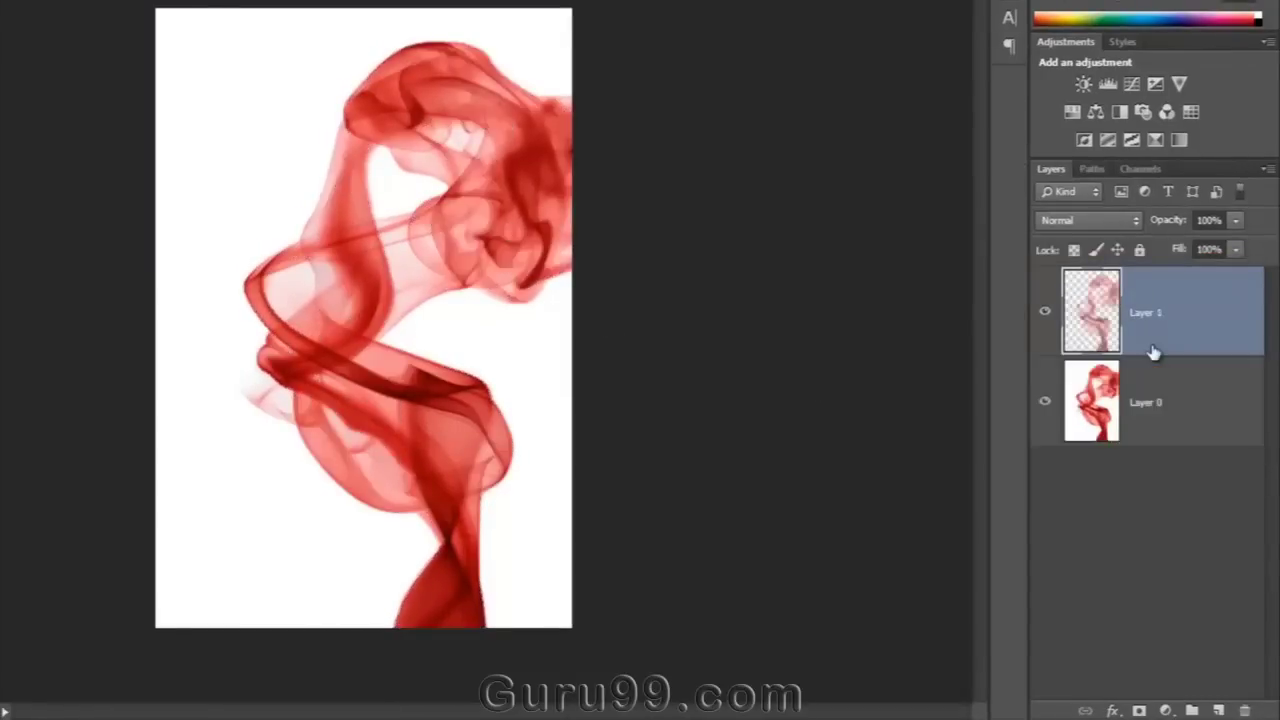
pyautogui.click(1045, 402)
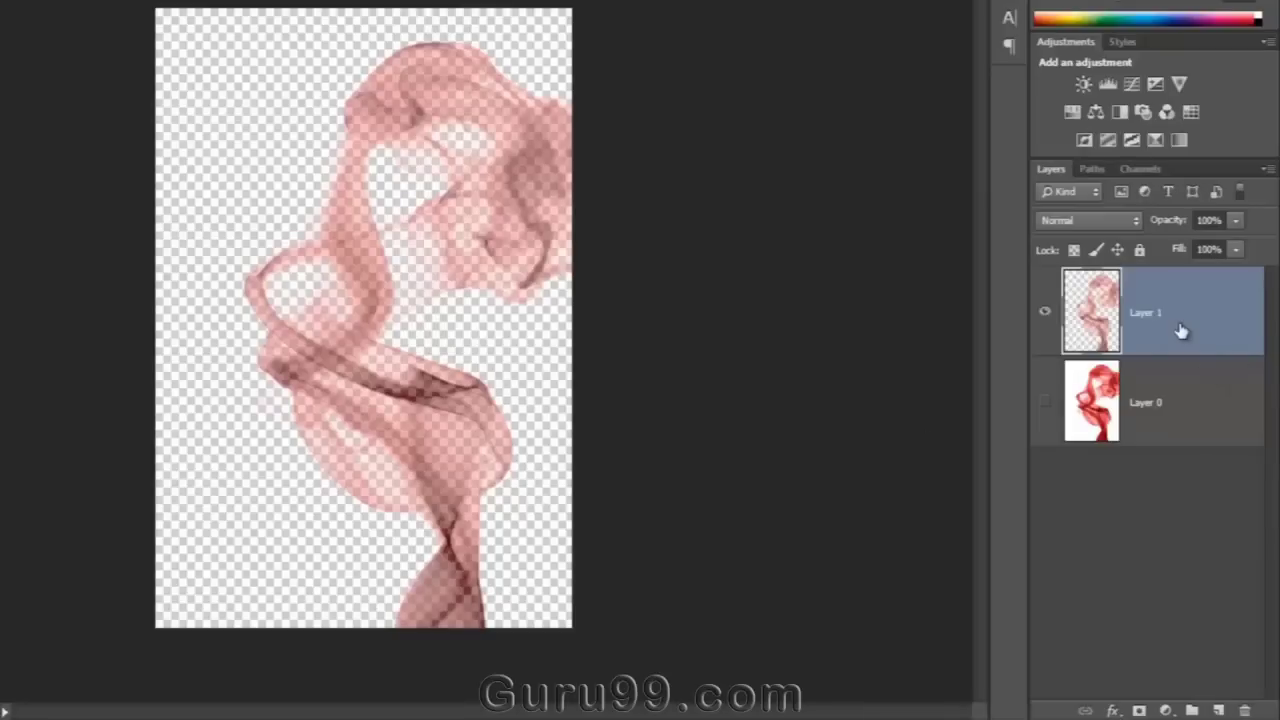
# - Duplicate the transparent smoke layer five times and merge it with all its copies into one layer
pyautogui.hotkey('ctrl', 'j')
pyautogui.hotkey('ctrl', 'j')
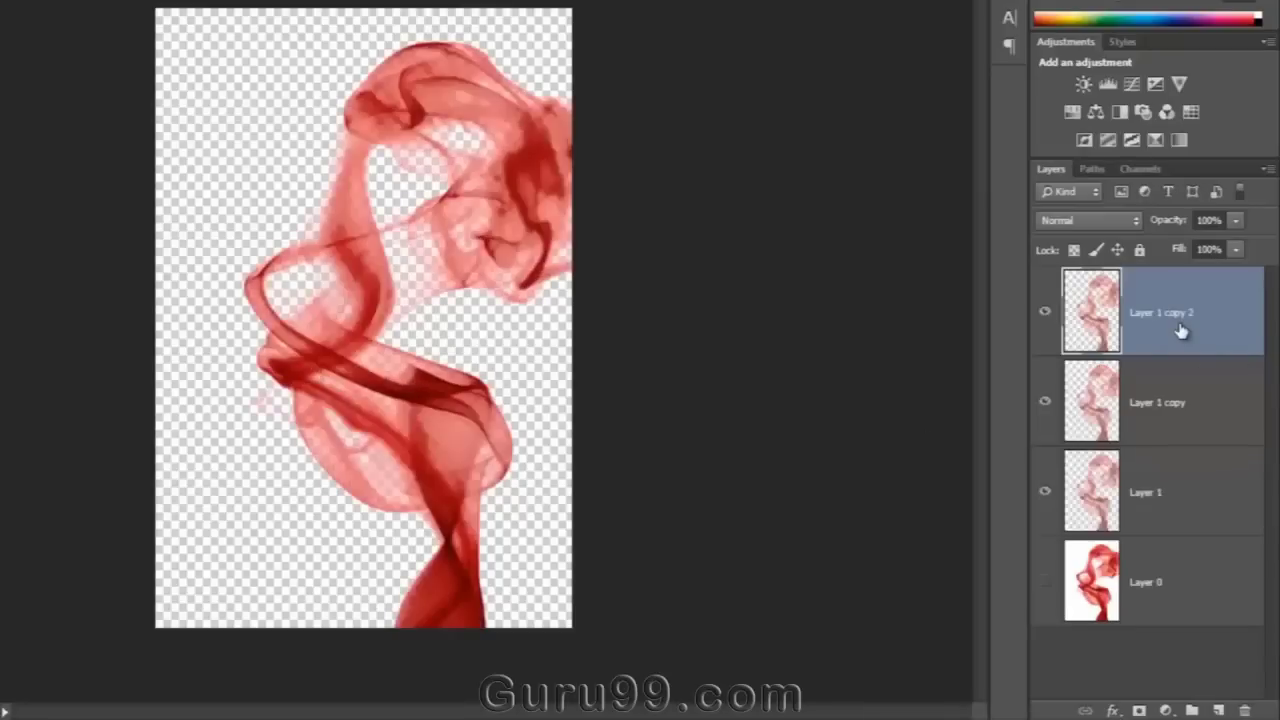
pyautogui.hotkey('ctrl', 'j')
pyautogui.hotkey('ctrl', 'j')
pyautogui.hotkey('ctrl', 'j')
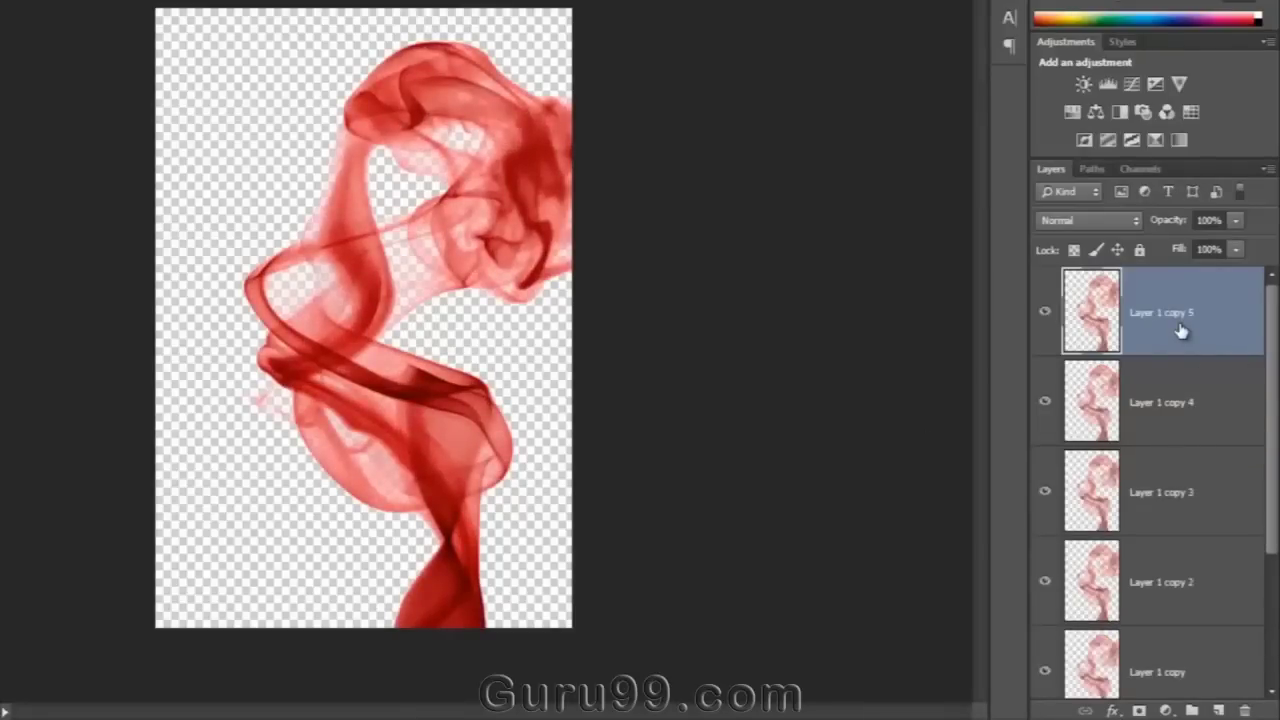
pyautogui.scroll(-3, 1180, 450)
pyautogui.keyDown('shift'); pyautogui.click(1143, 563); pyautogui.keyUp('shift')
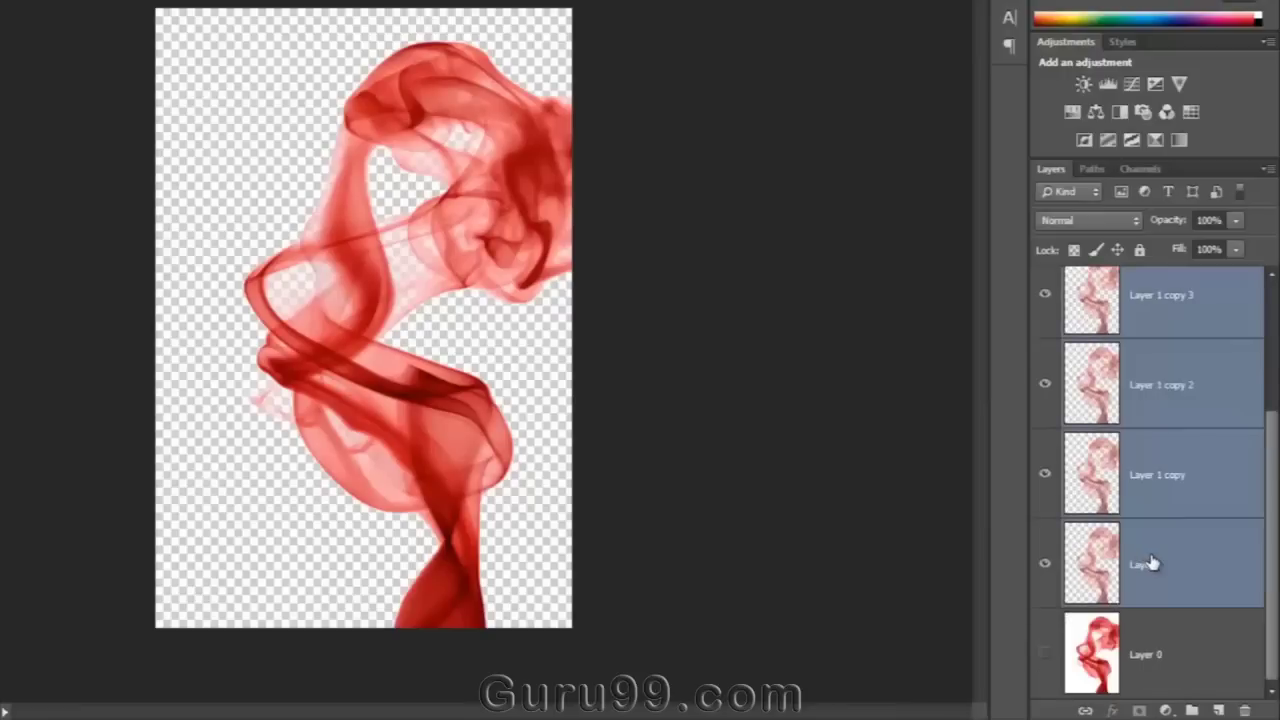
pyautogui.hotkey('ctrl', 'e')
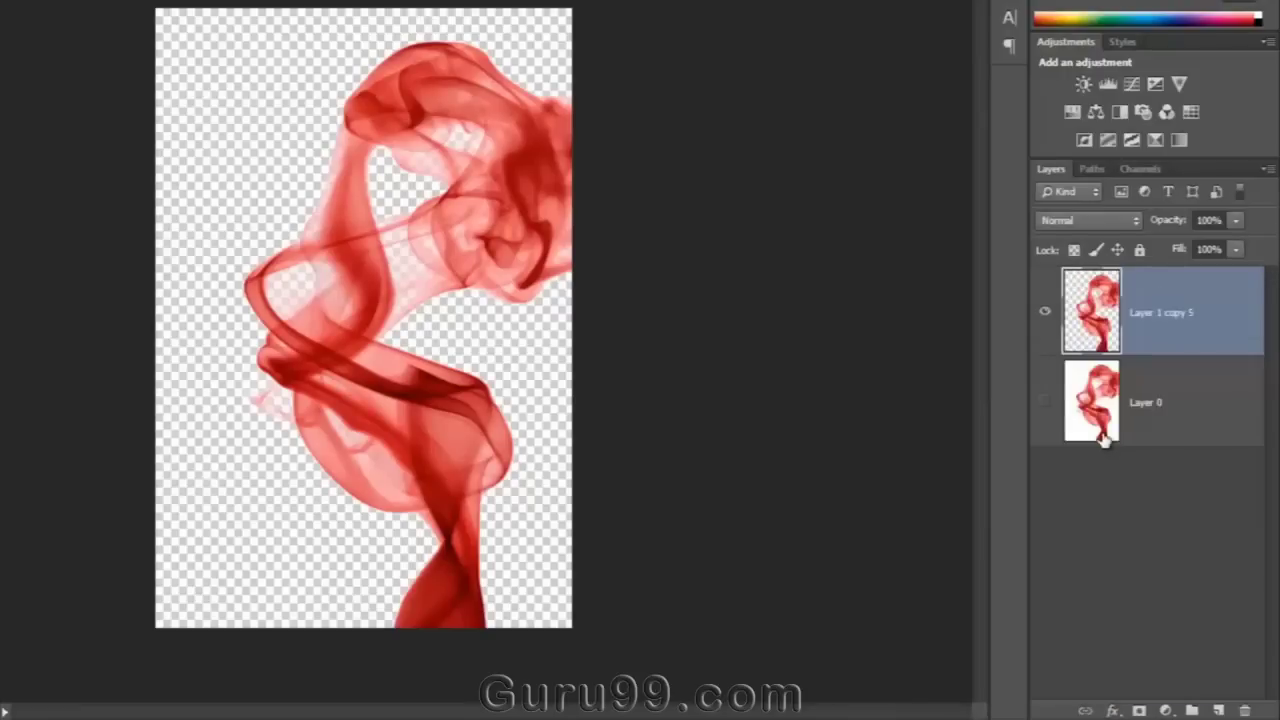
# - Compare the merged smoke layer with the original by toggling the visibility of both layers
pyautogui.click(1045, 405)
pyautogui.click(1045, 406)
pyautogui.click(1043, 316)
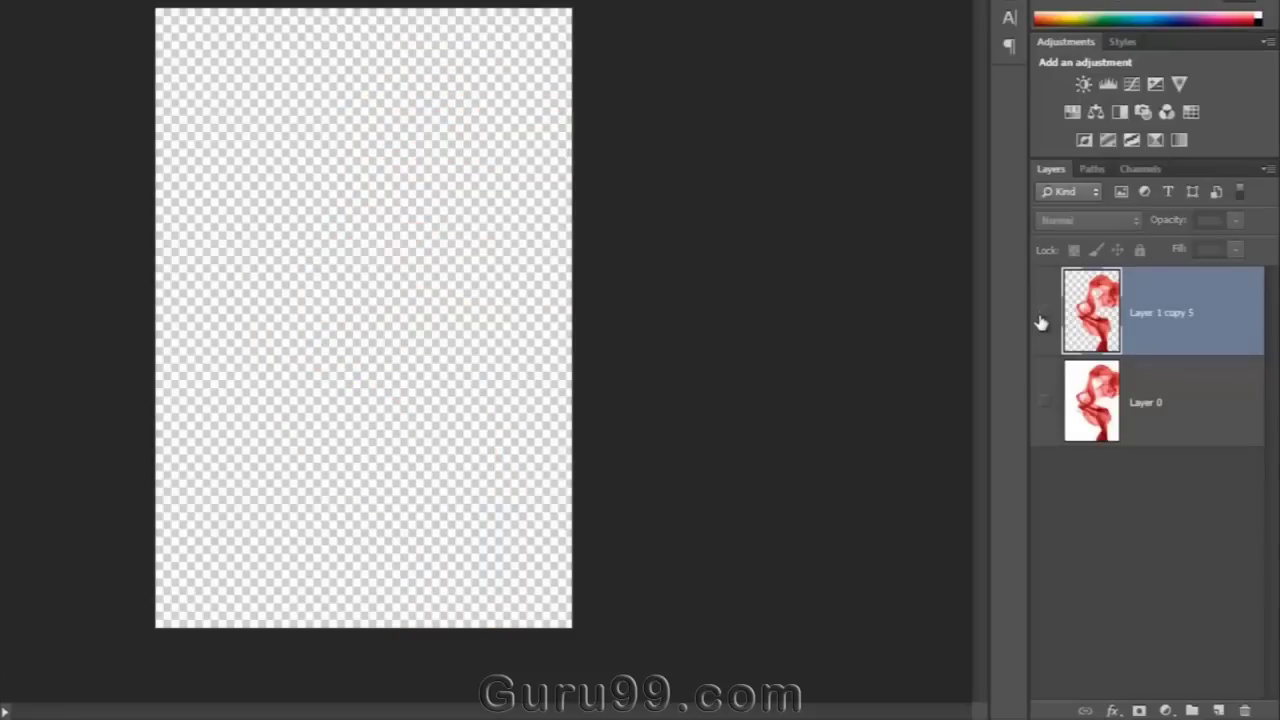
pyautogui.click(1043, 316)
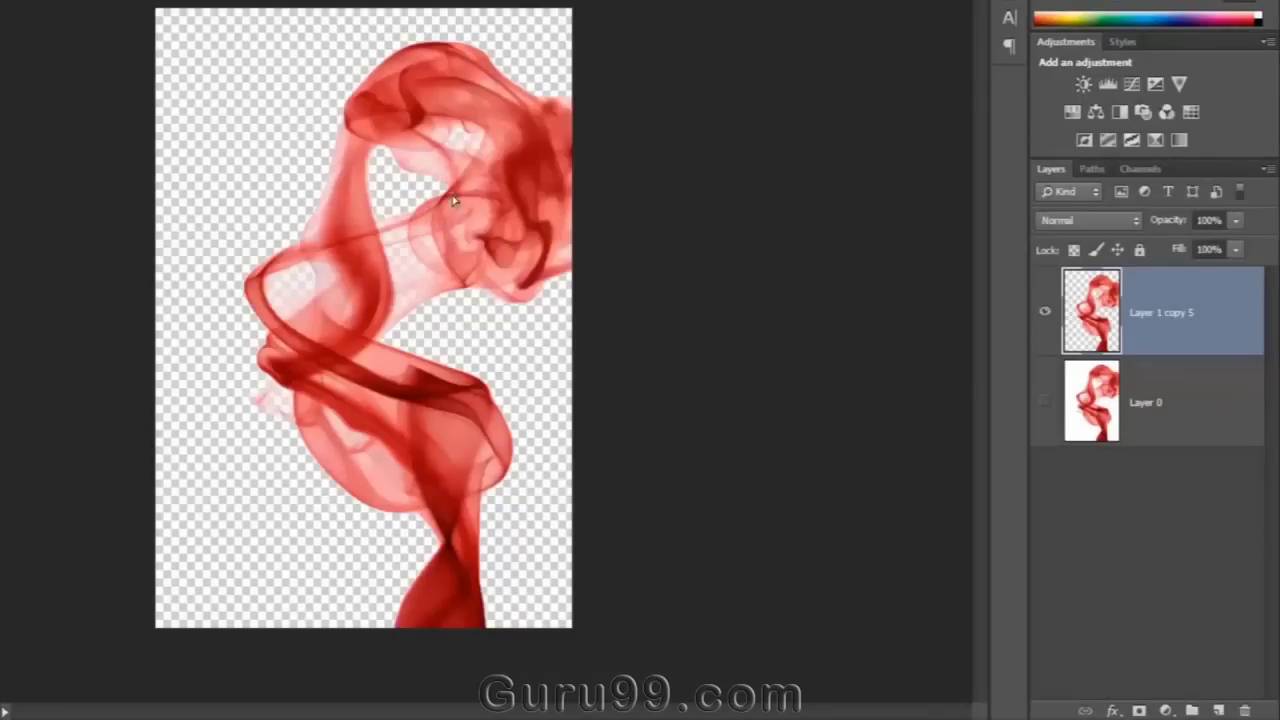
pyautogui.moveTo(458, 226)
pyautogui.mouseDown()
pyautogui.moveTo(457, 200)
pyautogui.moveTo(447, 219)
pyautogui.mouseUp()
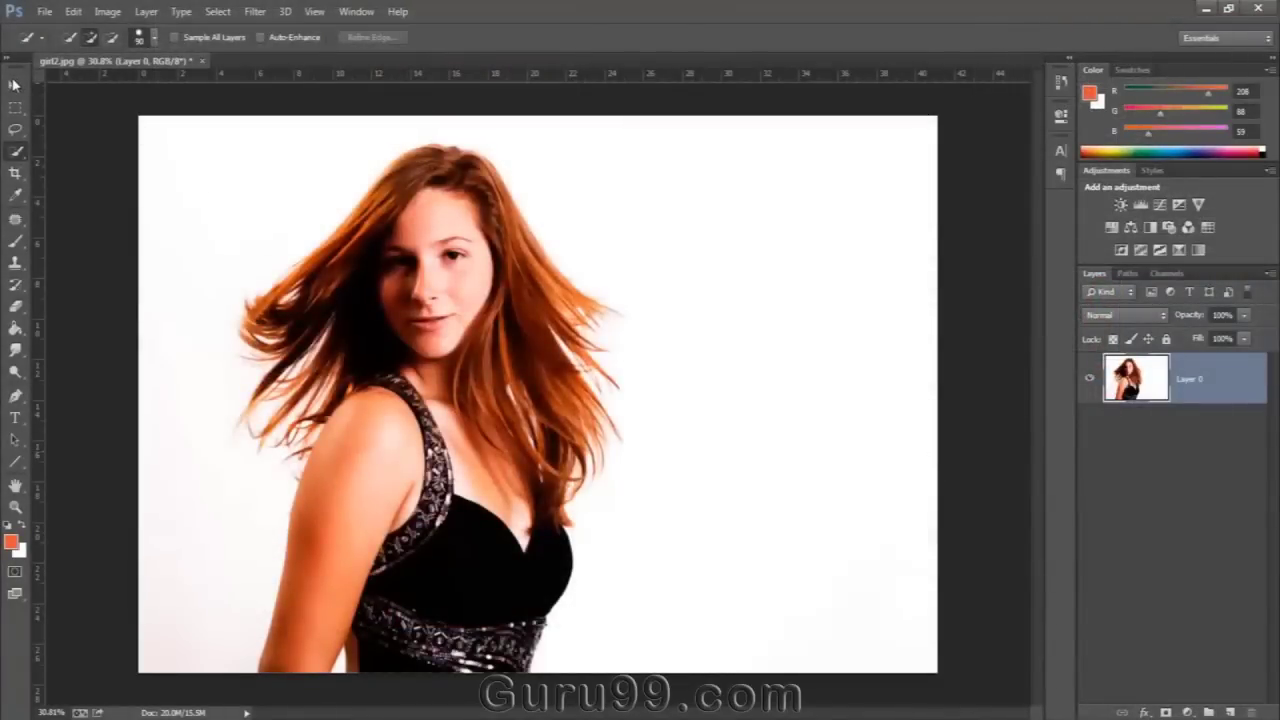
pyautogui.press('v')
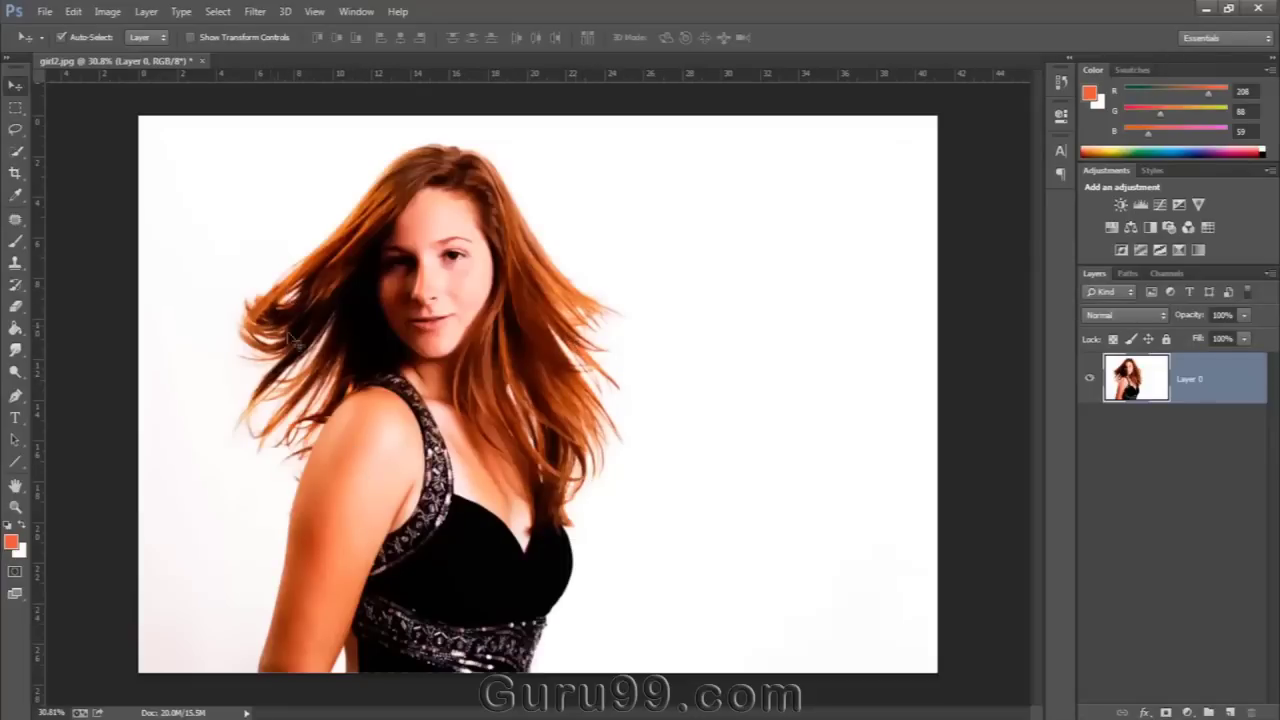
pyautogui.moveTo(293, 335); pyautogui.dragTo(297, 449)
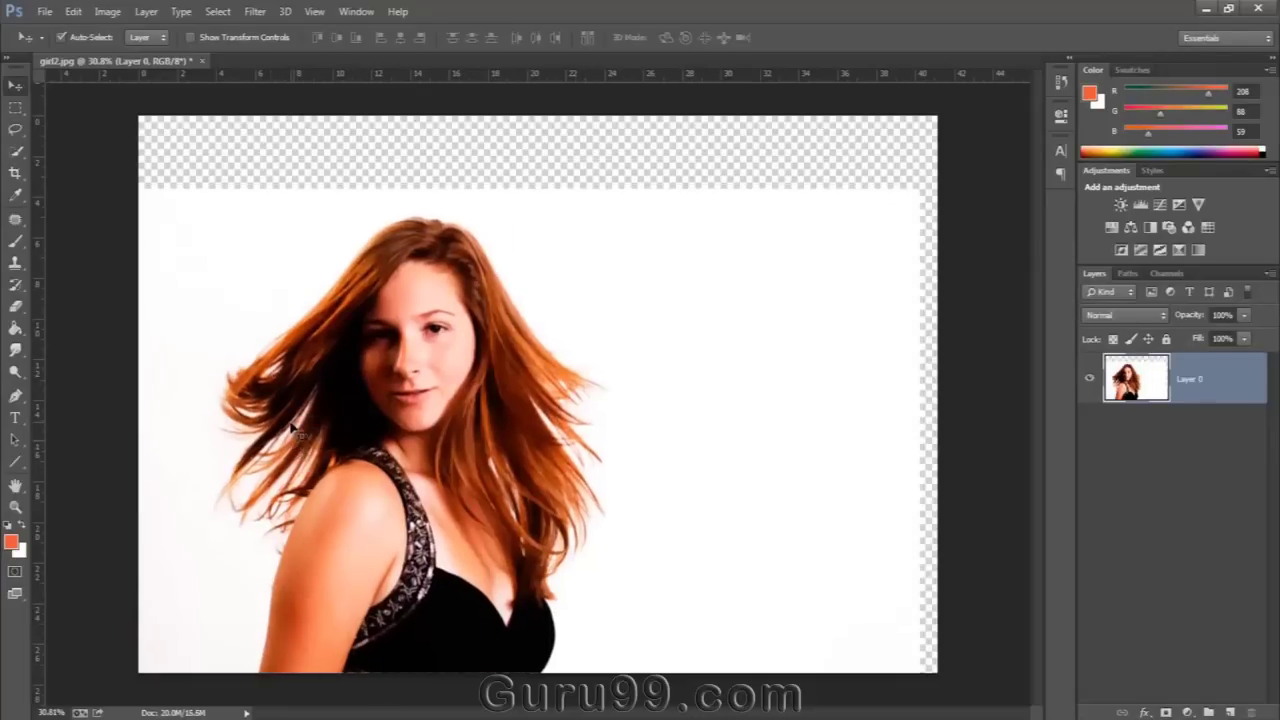
pyautogui.hotkey('ctrl', 'z')
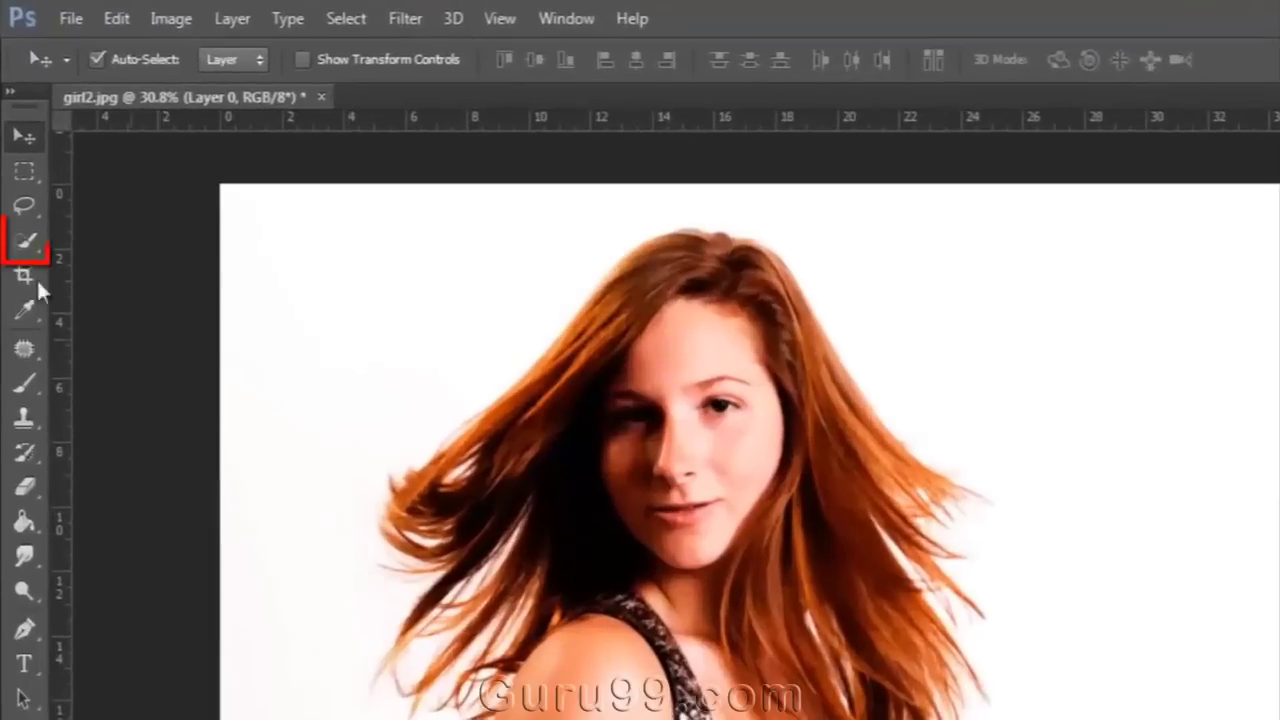
# - Select the red-haired woman, including her hair, arm and dress, with the Quick Selection tool
pyautogui.click(28, 245)
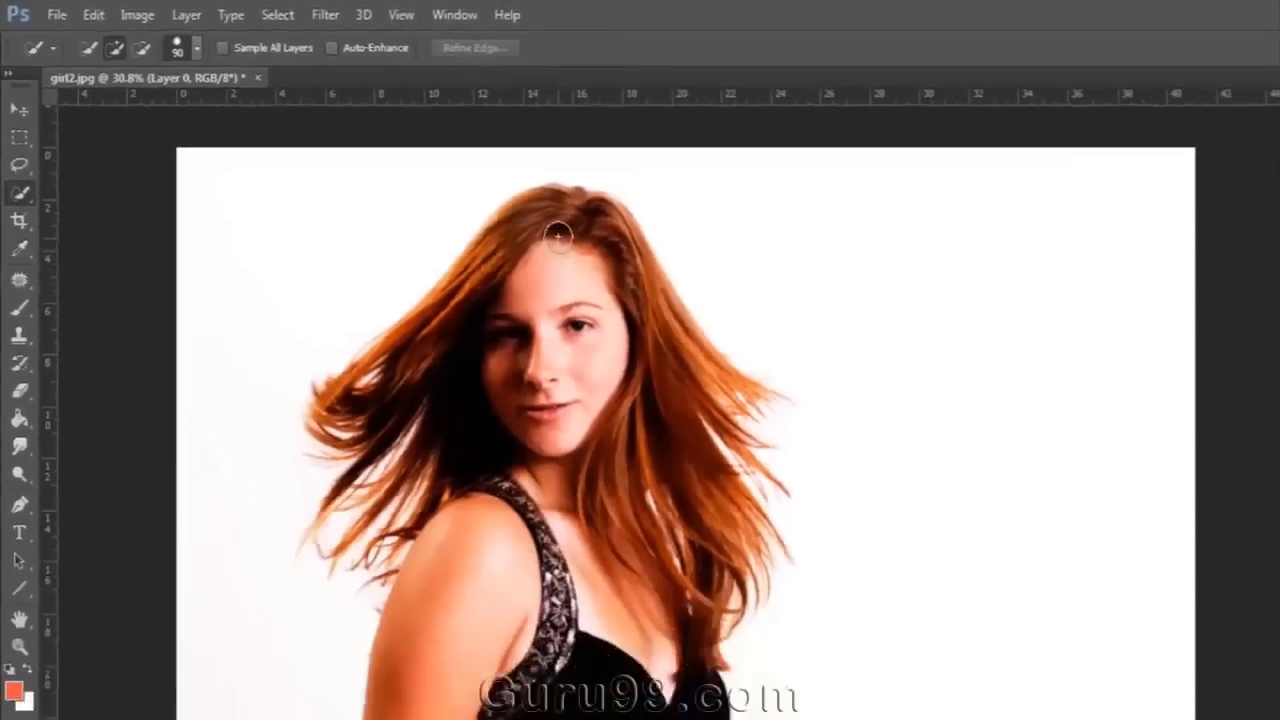
pyautogui.moveTo(680, 354)
pyautogui.mouseDown()
pyautogui.moveTo(659, 311)
pyautogui.moveTo(696, 360)
pyautogui.mouseUp()
pyautogui.moveTo(438, 228)
pyautogui.mouseDown()
pyautogui.moveTo(449, 576)
pyautogui.moveTo(338, 511)
pyautogui.moveTo(301, 652)
pyautogui.moveTo(418, 444)
pyautogui.moveTo(478, 400)
pyautogui.mouseUp()
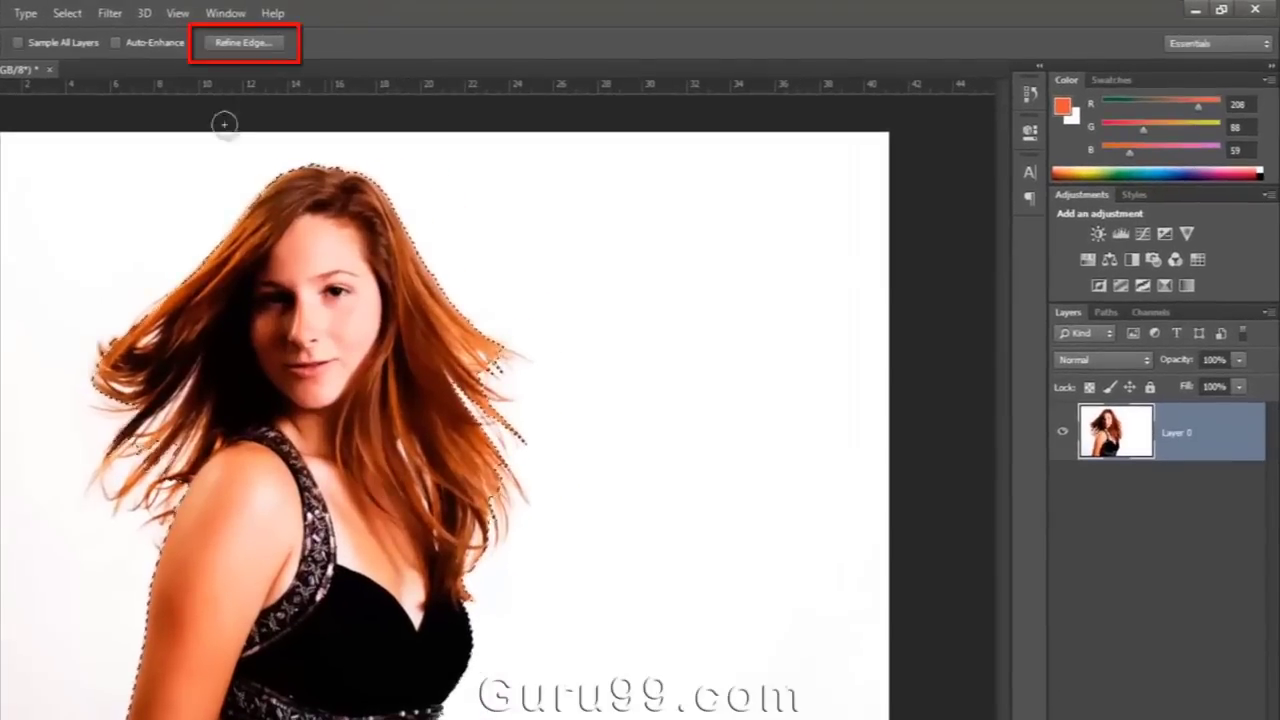
# - Open Refine Edge and brush with the Refine Radius tool along the woman's hair strands and arm on both sides
pyautogui.click(235, 43)
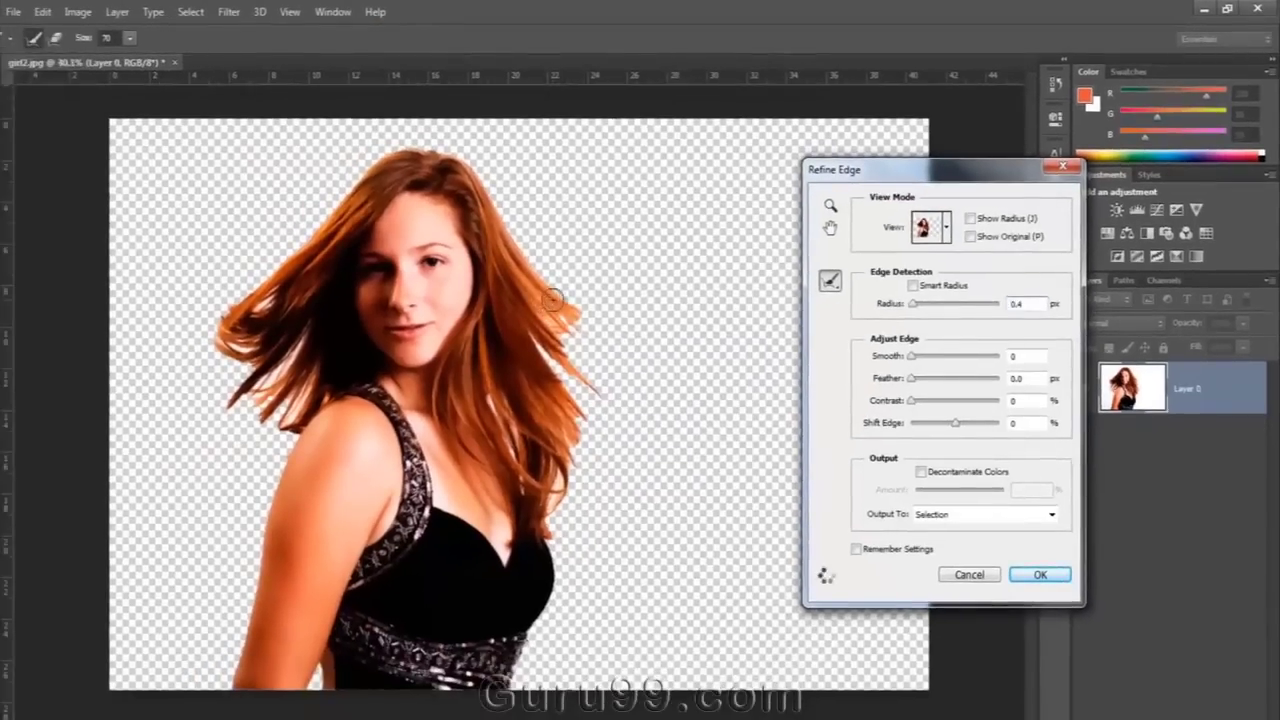
pyautogui.scroll(2, 546, 305)
pyautogui.moveTo(652, 370)
pyautogui.mouseDown()
pyautogui.moveTo(570, 325)
pyautogui.moveTo(565, 352)
pyautogui.moveTo(614, 385)
pyautogui.moveTo(632, 461)
pyautogui.moveTo(617, 469)
pyautogui.moveTo(637, 470)
pyautogui.moveTo(624, 463)
pyautogui.moveTo(591, 483)
pyautogui.moveTo(611, 518)
pyautogui.moveTo(545, 600)
pyautogui.mouseUp()
pyautogui.moveTo(514, 516); pyautogui.dragTo(552, 600)
pyautogui.moveTo(250, 452); pyautogui.dragTo(170, 690)
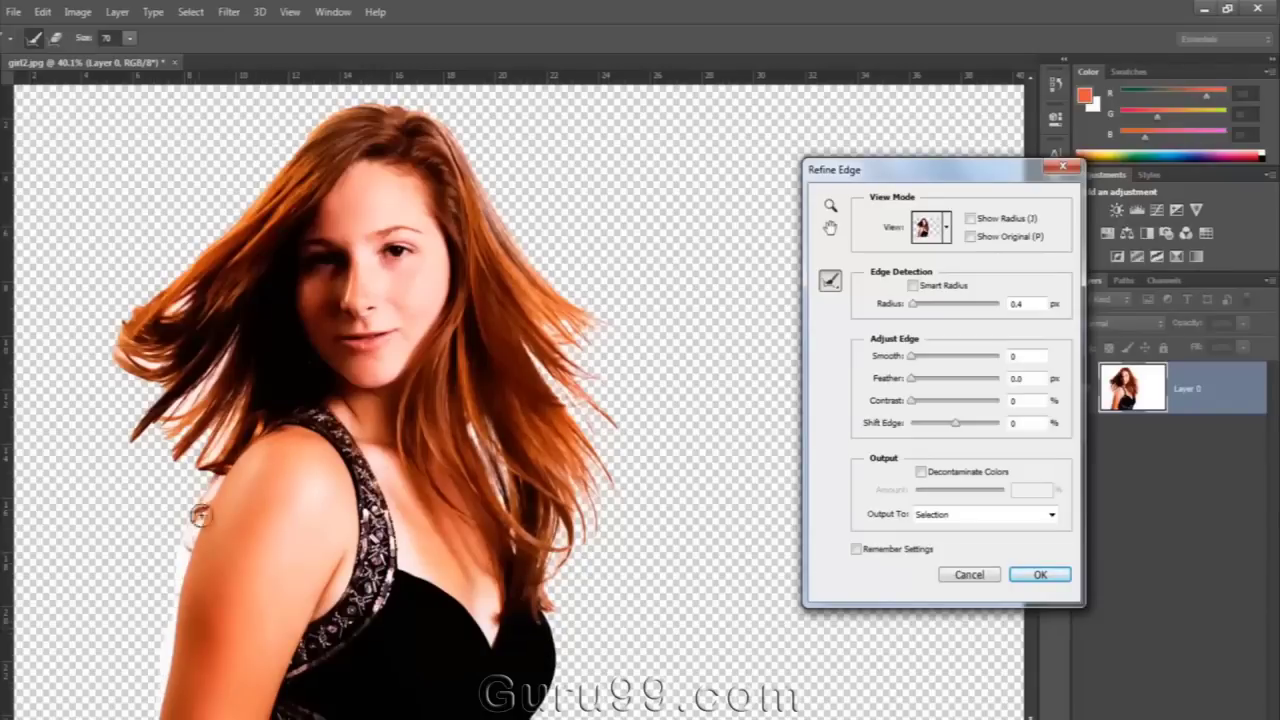
pyautogui.moveTo(190, 460)
pyautogui.mouseDown()
pyautogui.moveTo(143, 523)
pyautogui.moveTo(165, 535)
pyautogui.mouseUp()
pyautogui.moveTo(178, 424)
pyautogui.mouseDown()
pyautogui.moveTo(112, 371)
pyautogui.moveTo(121, 307)
pyautogui.moveTo(143, 286)
pyautogui.mouseUp()
pyautogui.moveTo(128, 445); pyautogui.dragTo(100, 565)
pyautogui.moveTo(128, 312)
pyautogui.mouseDown()
pyautogui.moveTo(300, 140)
pyautogui.moveTo(500, 110)
pyautogui.mouseUp()
pyautogui.scroll(2, 215, 360)
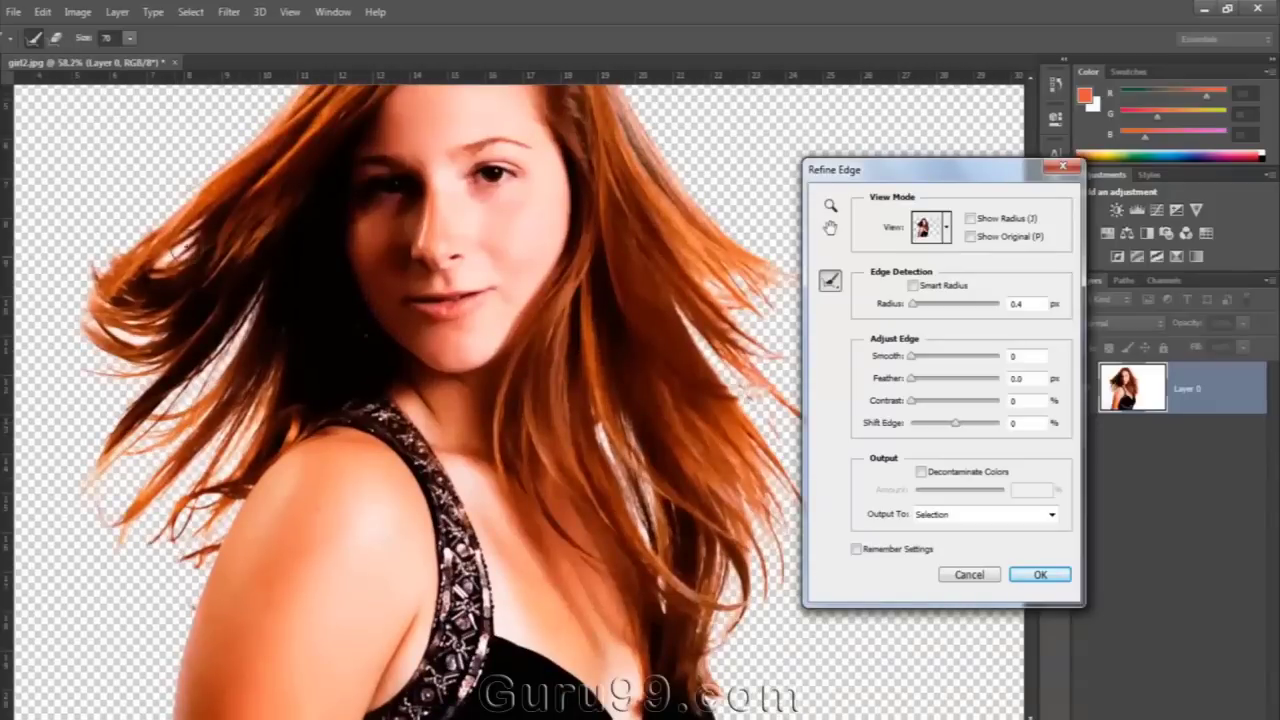
pyautogui.moveTo(131, 338); pyautogui.dragTo(86, 322)
pyautogui.scroll(-3, 327, 447)
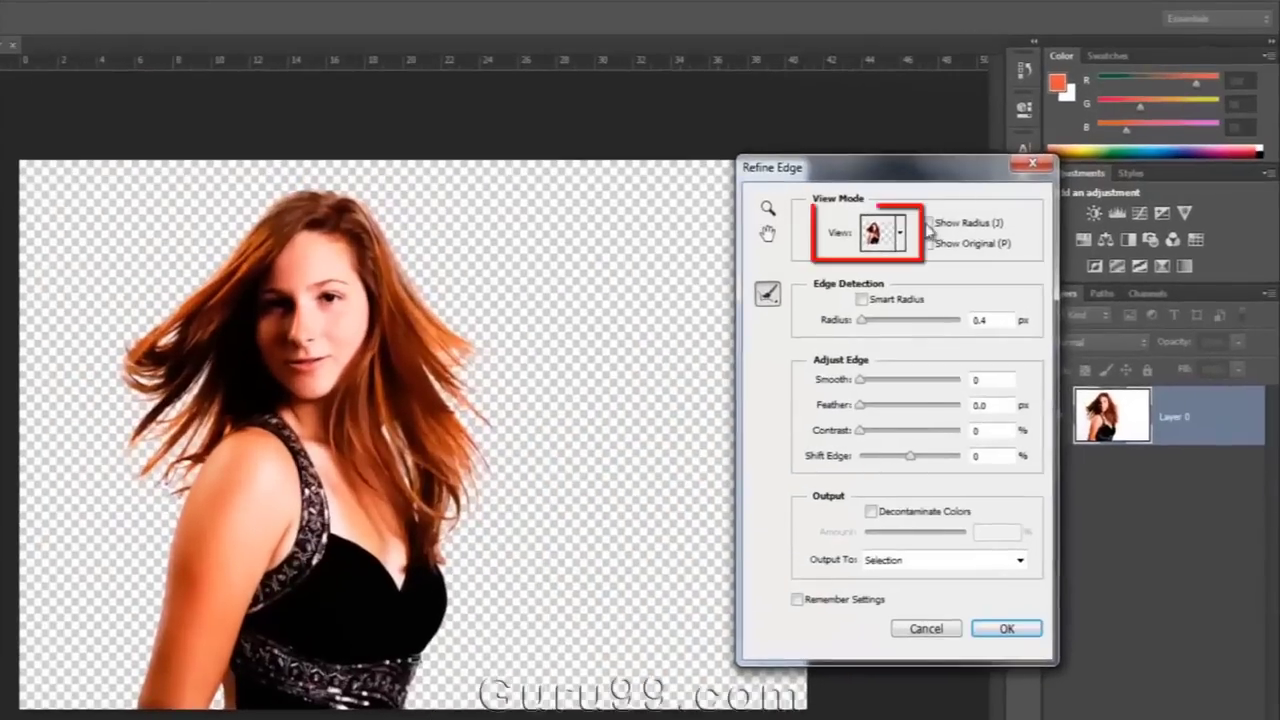
# - Check the selection in Black & White view, return to On Layers, and output it as New Layer with Layer Mask
pyautogui.click(900, 232)
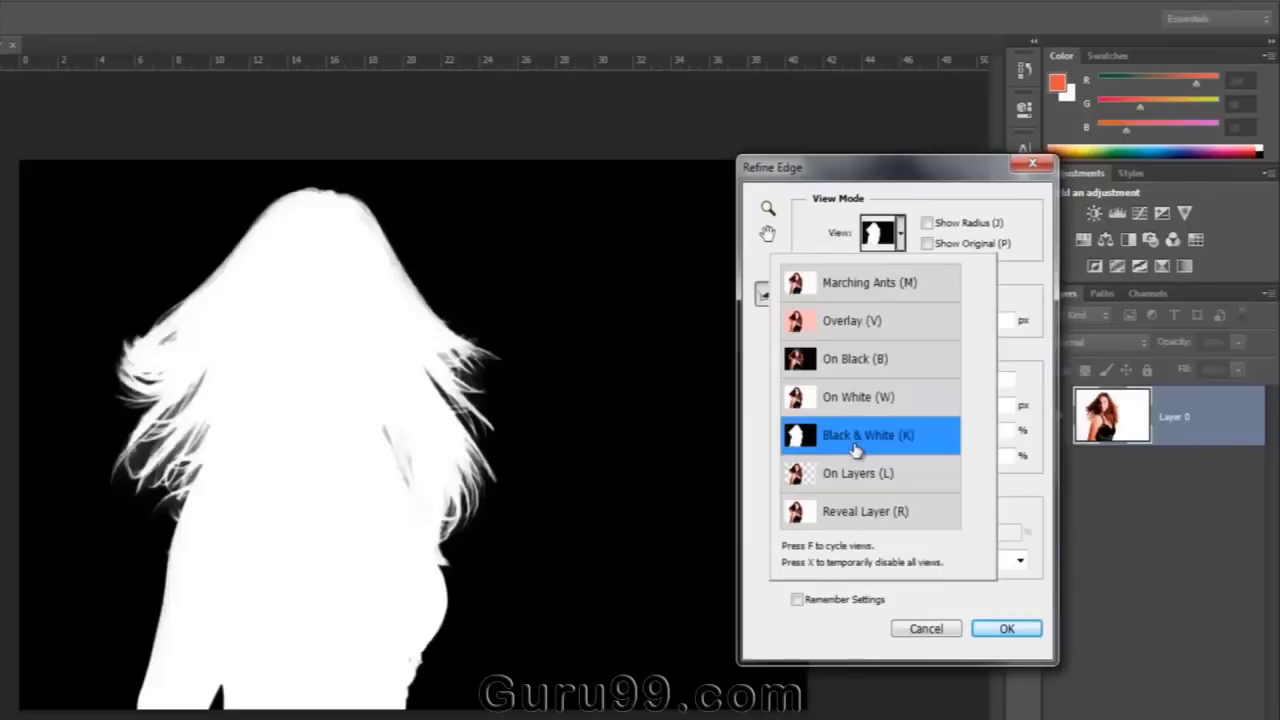
pyautogui.click(855, 478)
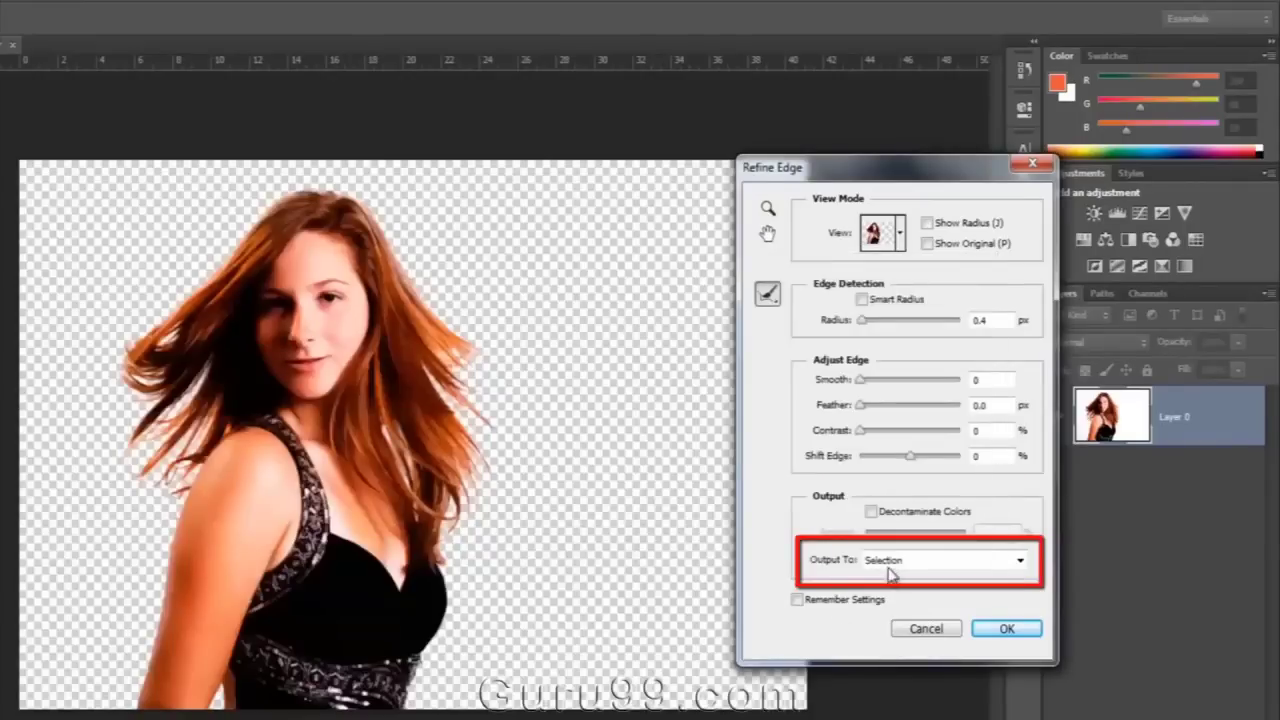
pyautogui.click(900, 566)
pyautogui.click(910, 627)
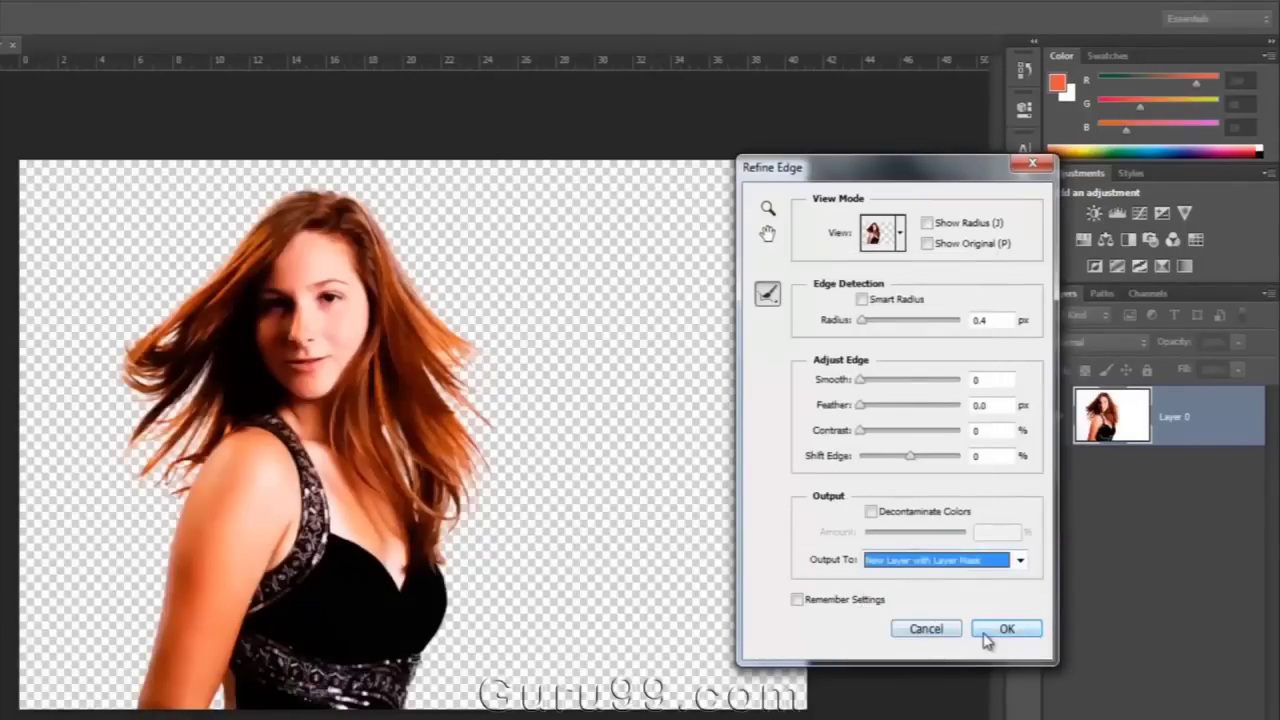
pyautogui.click(990, 635)
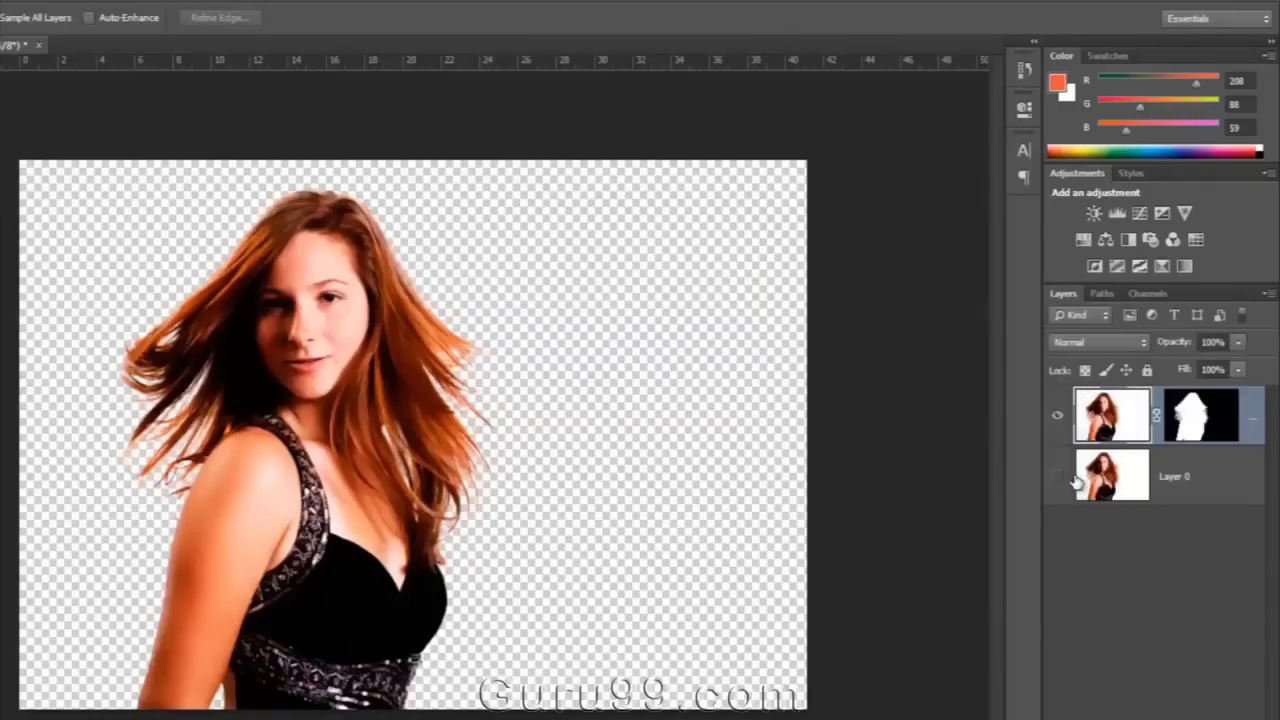
# - Compare the cut-out with the original Layer 0 by toggling its visibility, and inspect the hair edges up close
pyautogui.click(1058, 478)
pyautogui.click(1058, 480)
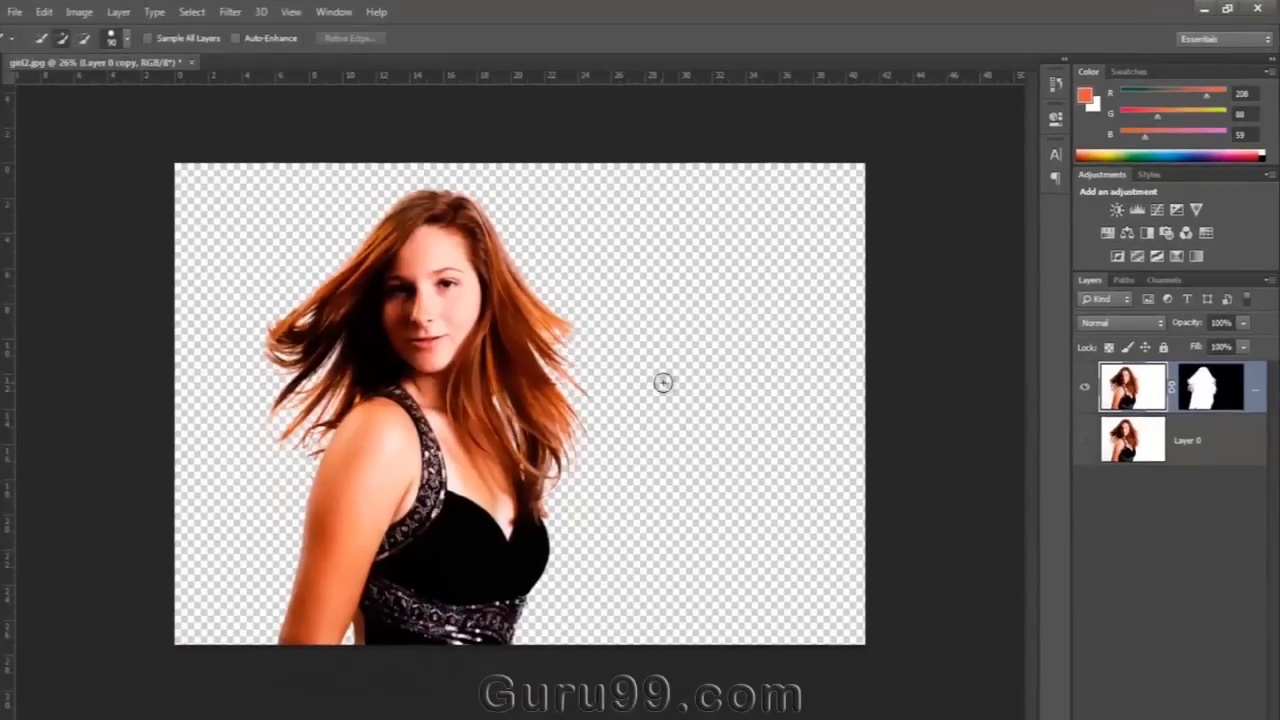
pyautogui.scroll(4, 630, 380)
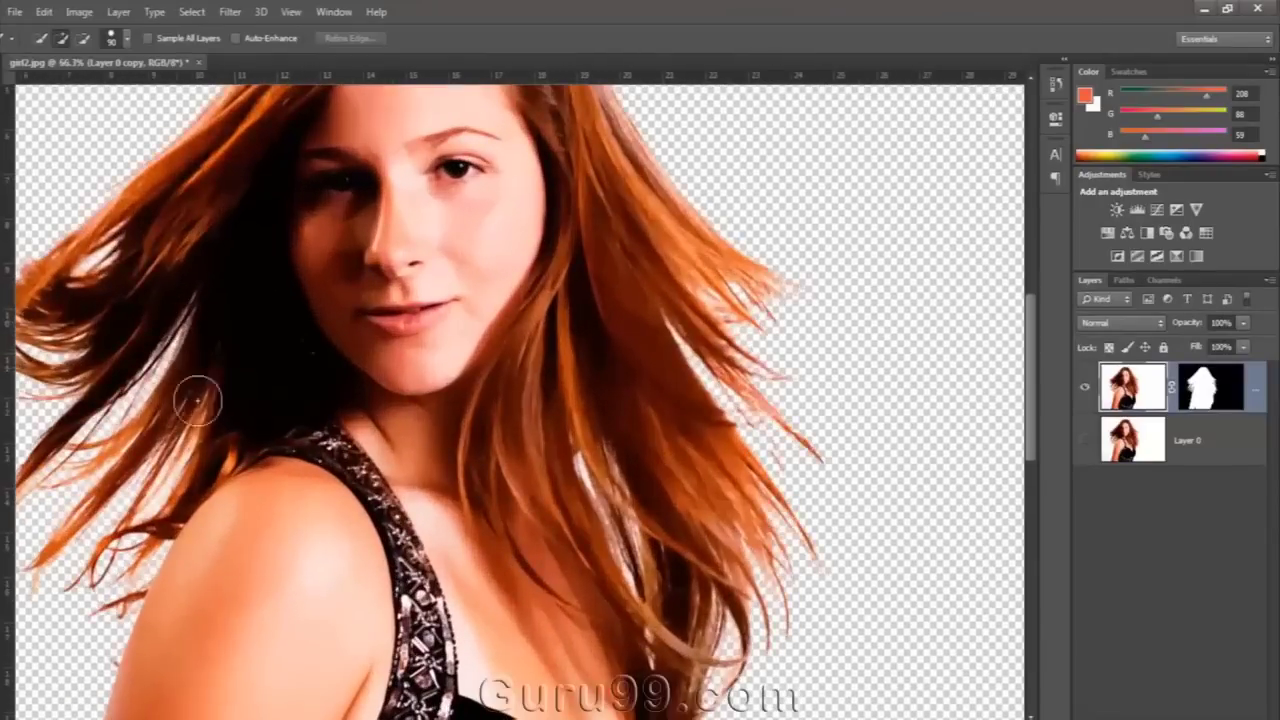
pyautogui.moveTo(396, 304)
pyautogui.mouseDown()
pyautogui.moveTo(460, 437)
pyautogui.moveTo(436, 393)
pyautogui.moveTo(457, 340)
pyautogui.mouseUp()
pyautogui.scroll(-1, 436, 393)
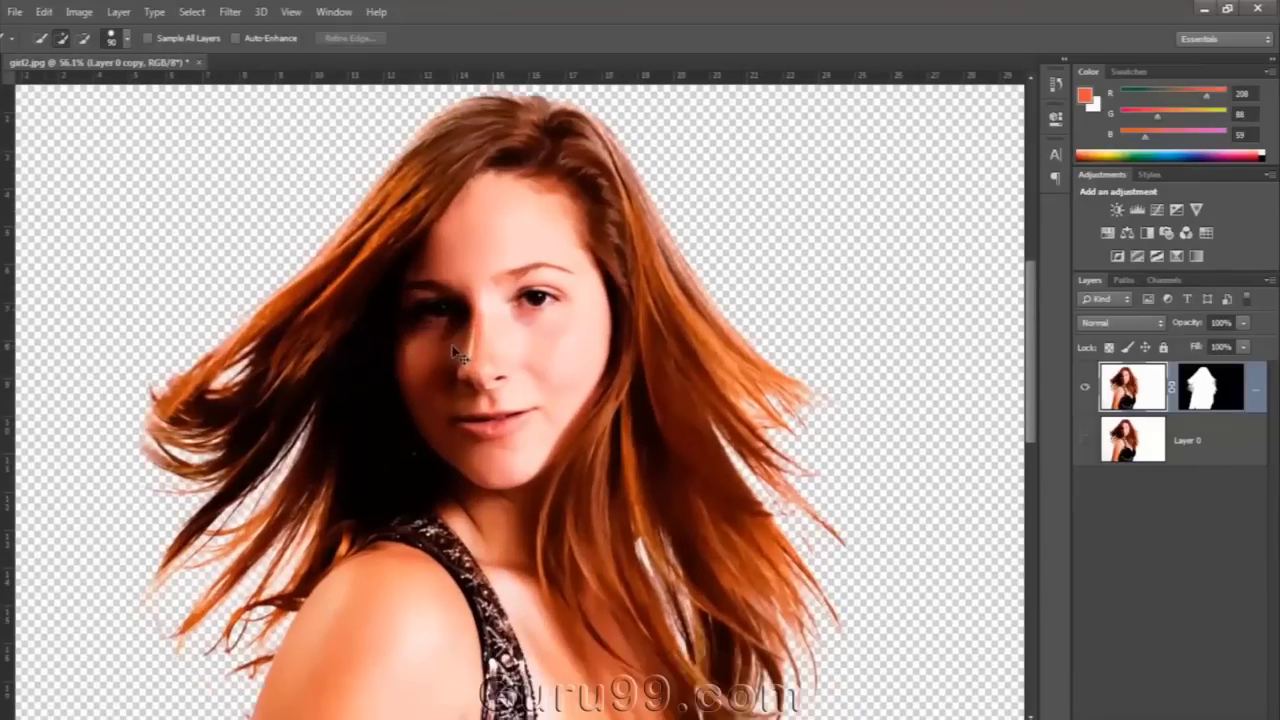
# - Duplicate the masked woman layer to strengthen the hair strands, undoing and repeating it to compare the hair edges
pyautogui.hotkey('ctrl', 'j')
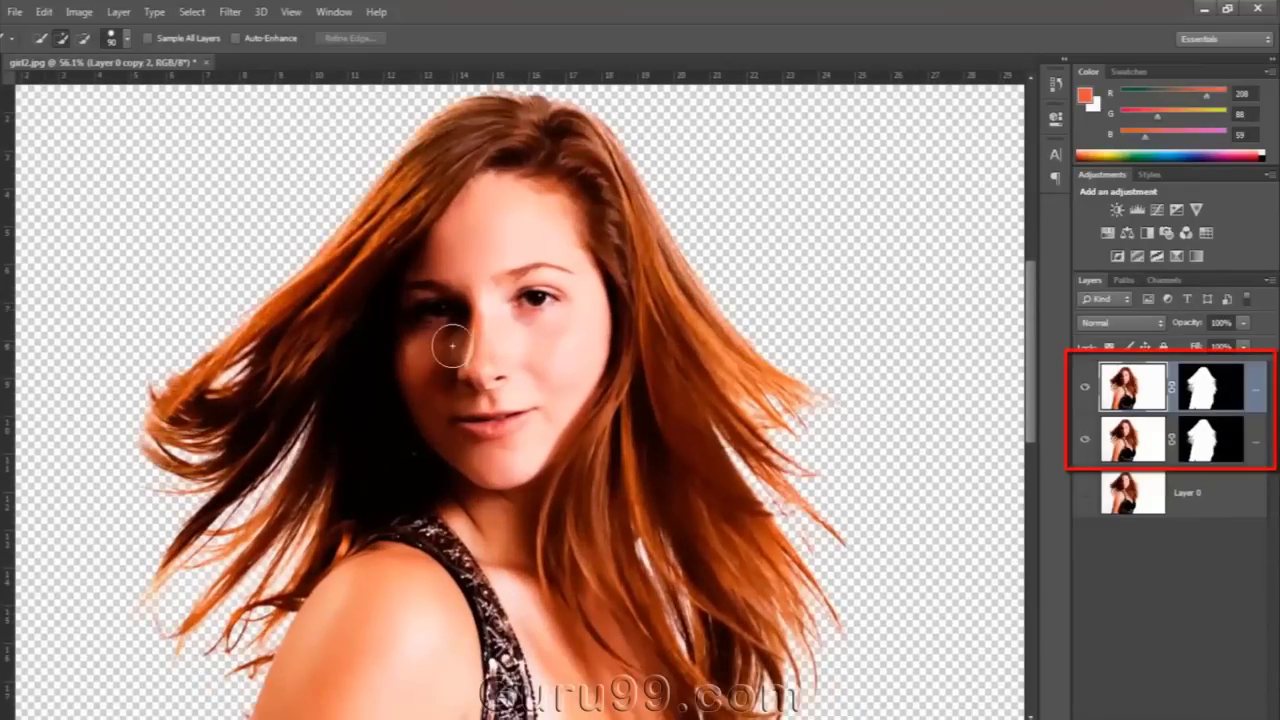
pyautogui.hotkey('ctrl', 'z')
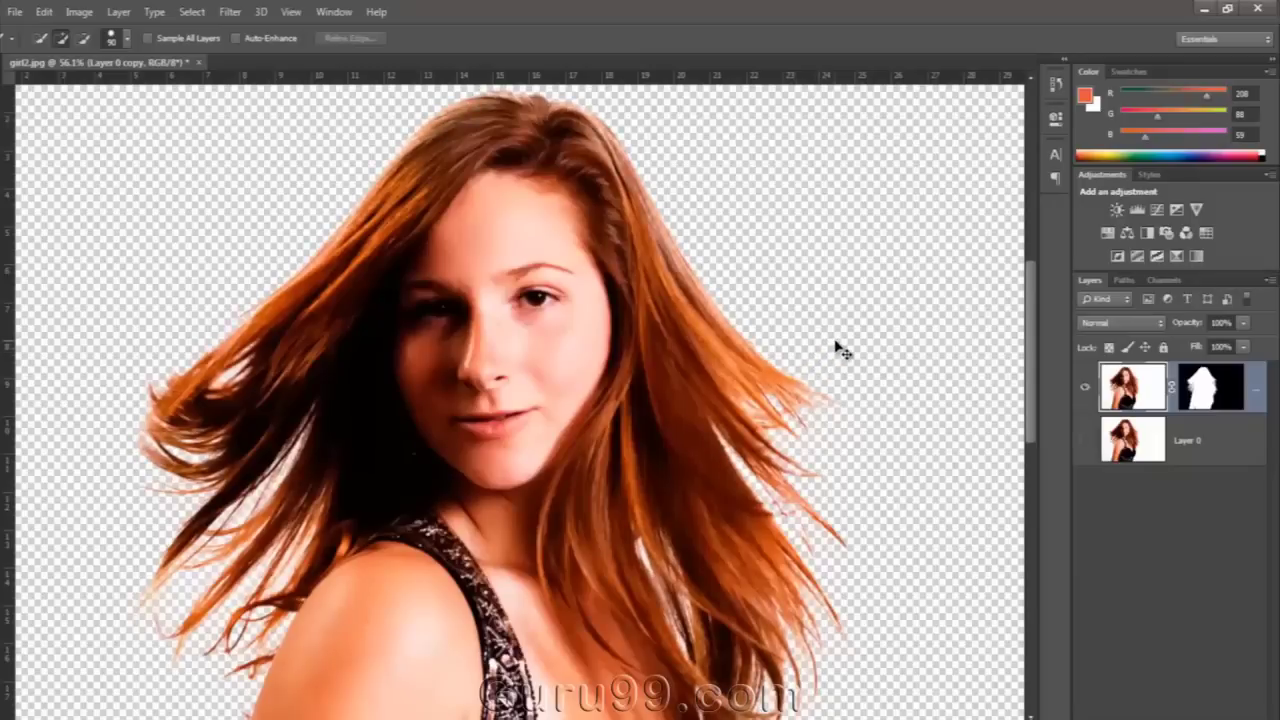
pyautogui.hotkey('ctrl', 'j')
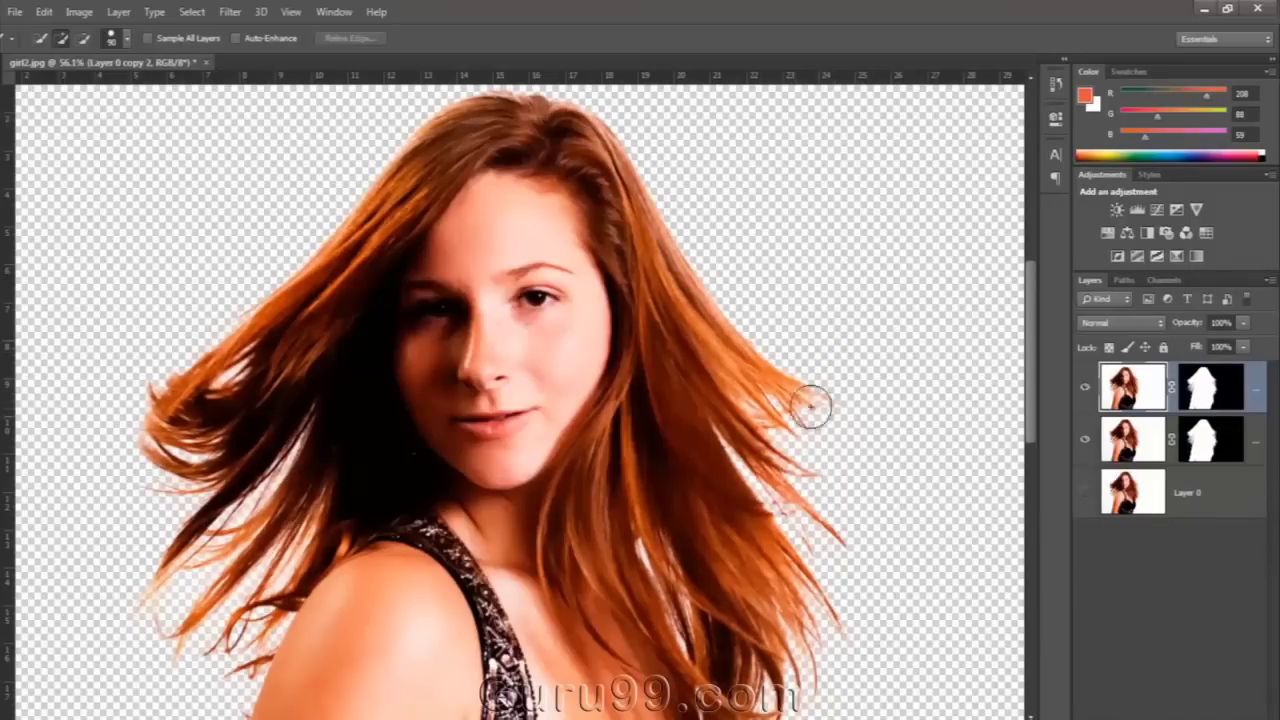
pyautogui.scroll(-1, 352, 319)
pyautogui.scroll(-5, 352, 319)
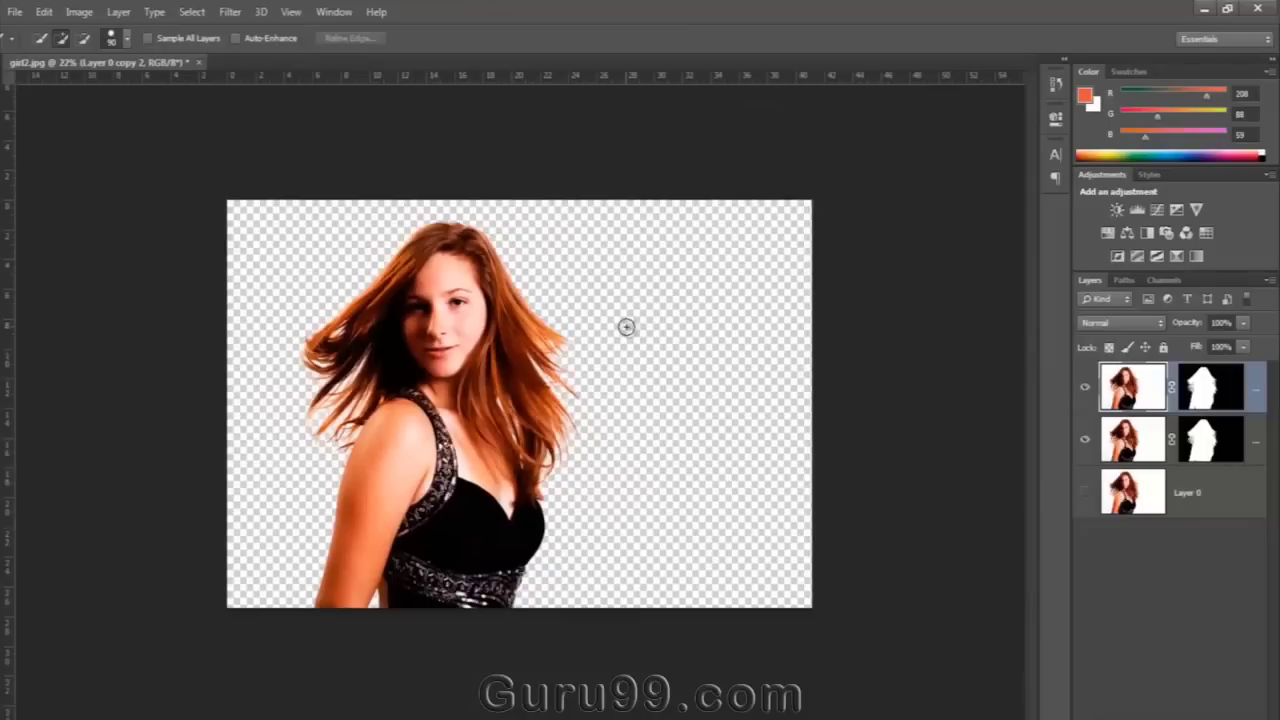
pyautogui.scroll(1, 606, 329)
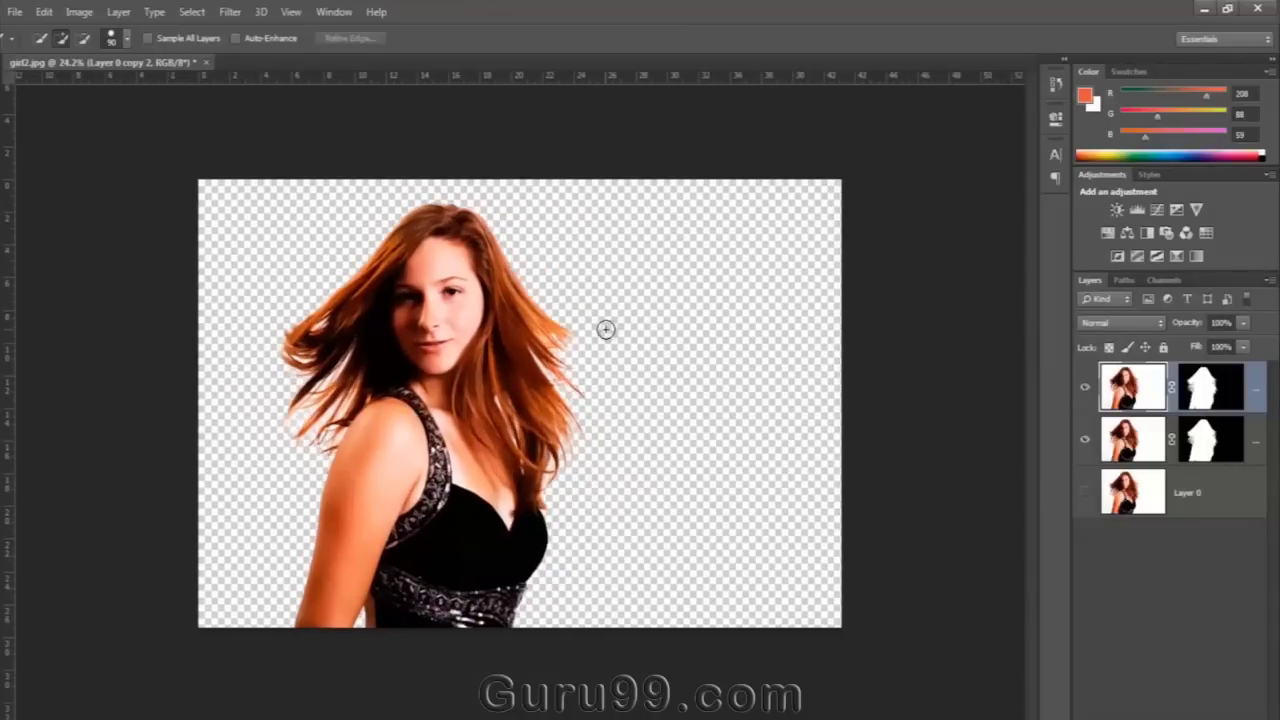
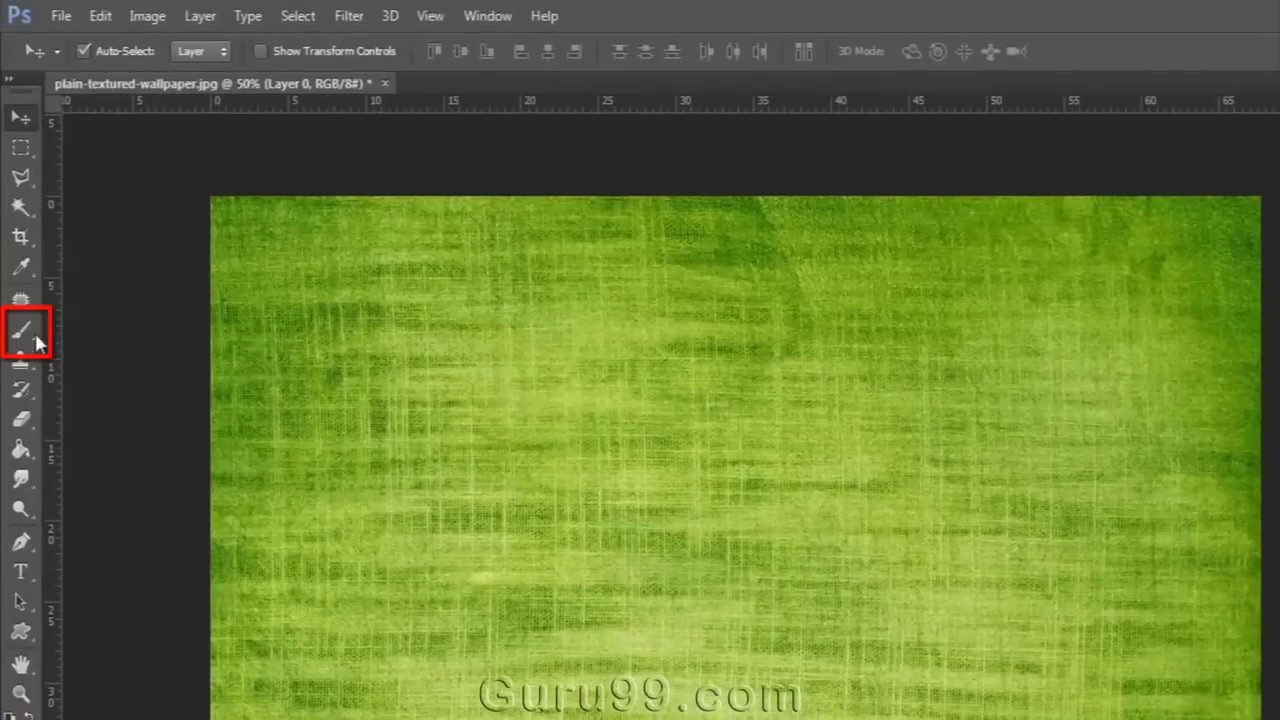
# - Activate the Brush tool, append the Square Brushes set to the brush presets, and browse to the added brushes
pyautogui.click(28, 338)
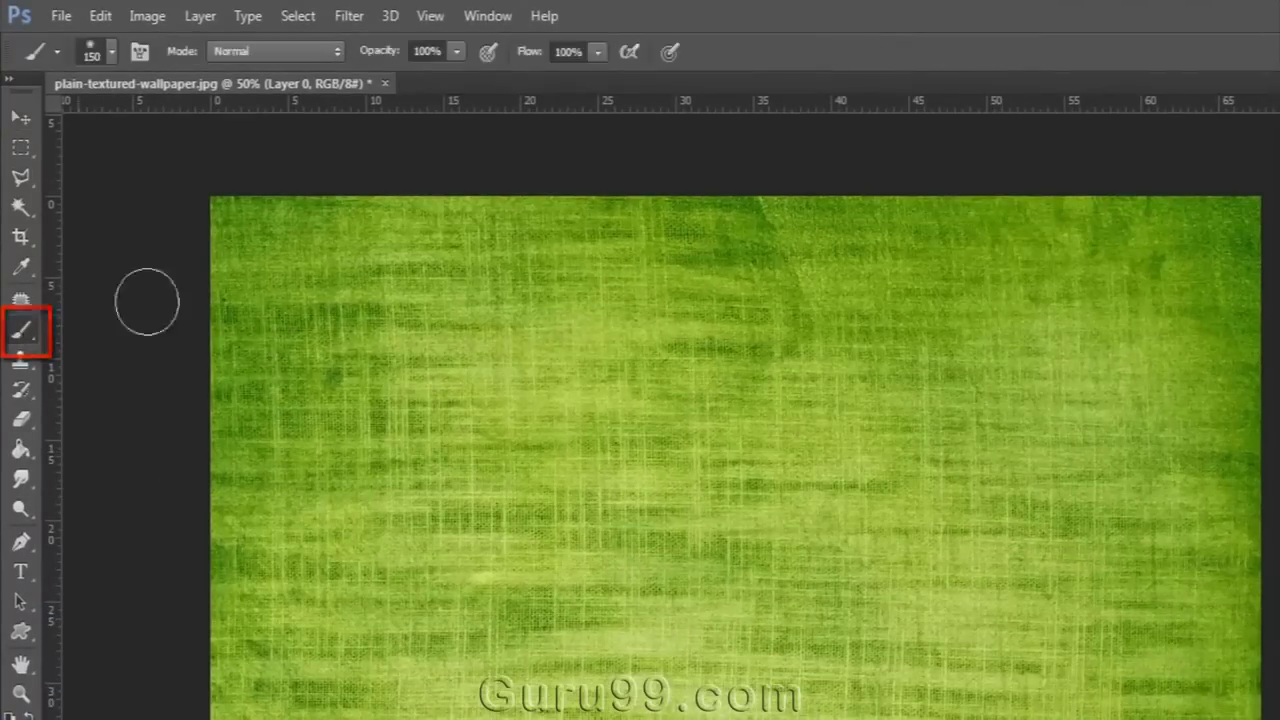
pyautogui.click(112, 52)
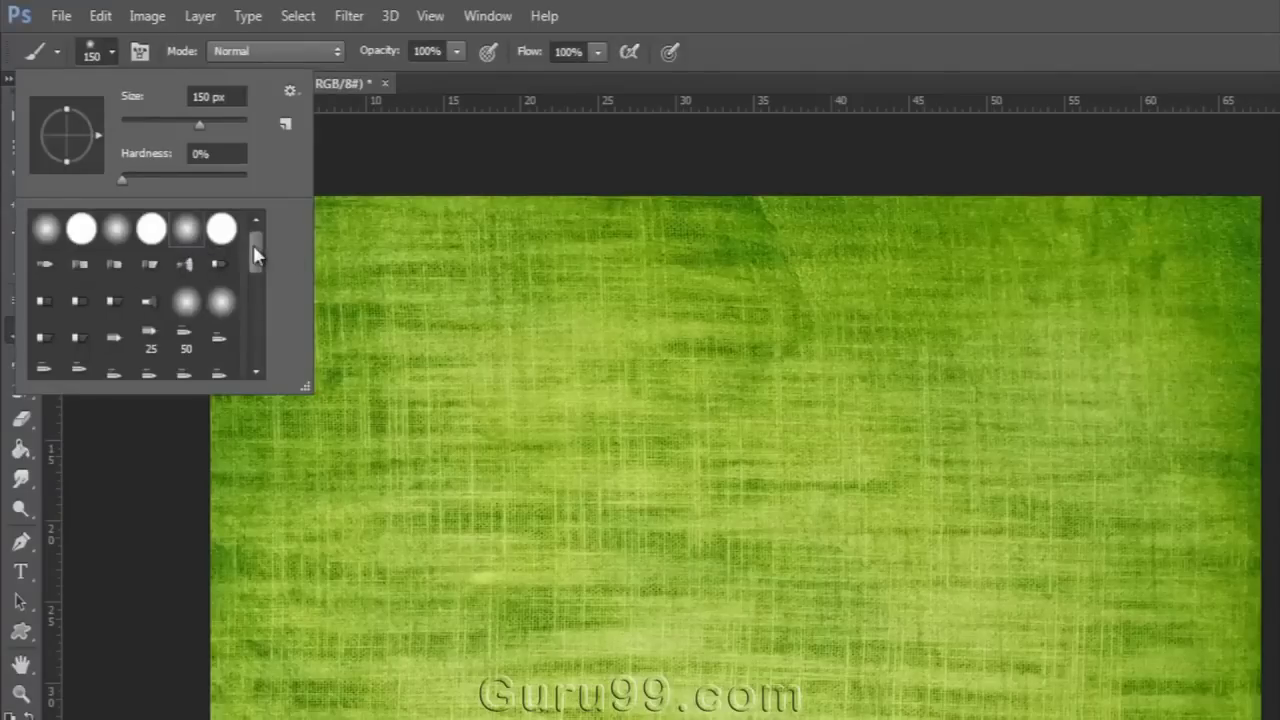
pyautogui.moveTo(254, 256)
pyautogui.mouseDown()
pyautogui.moveTo(253, 353)
pyautogui.moveTo(266, 236)
pyautogui.mouseUp()
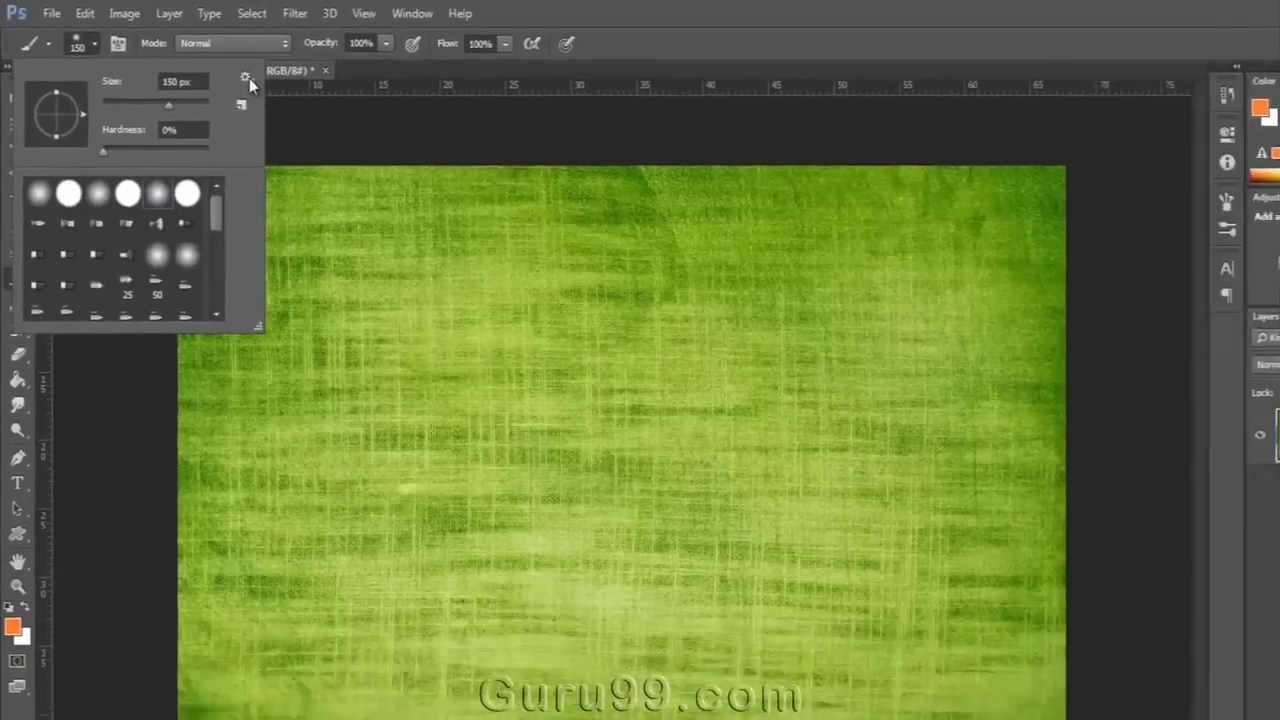
pyautogui.click(291, 92)
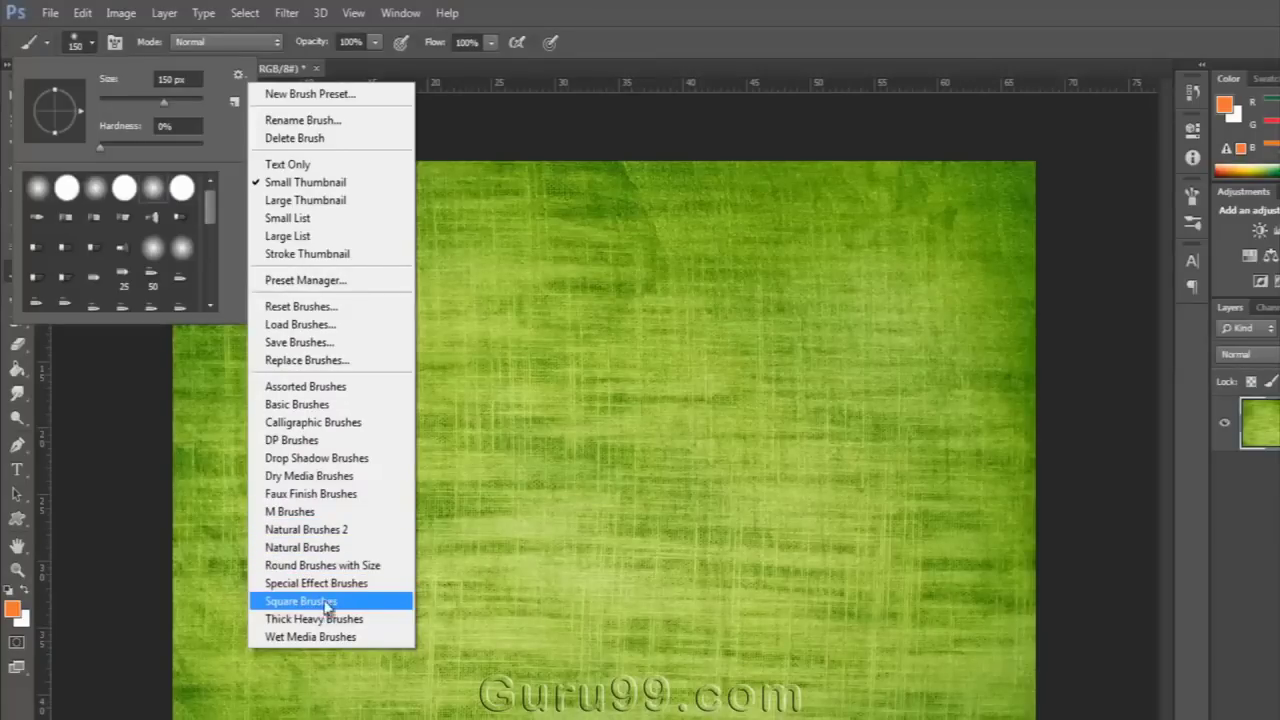
pyautogui.click(358, 603)
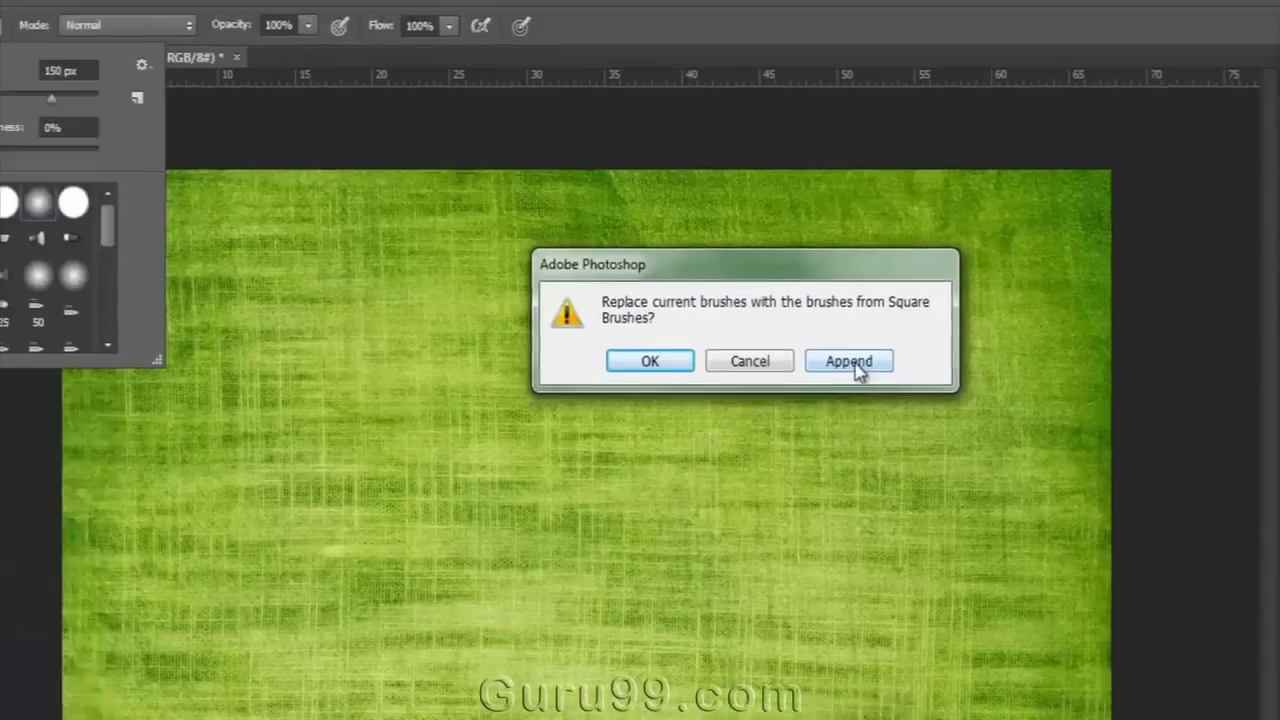
pyautogui.click(748, 350)
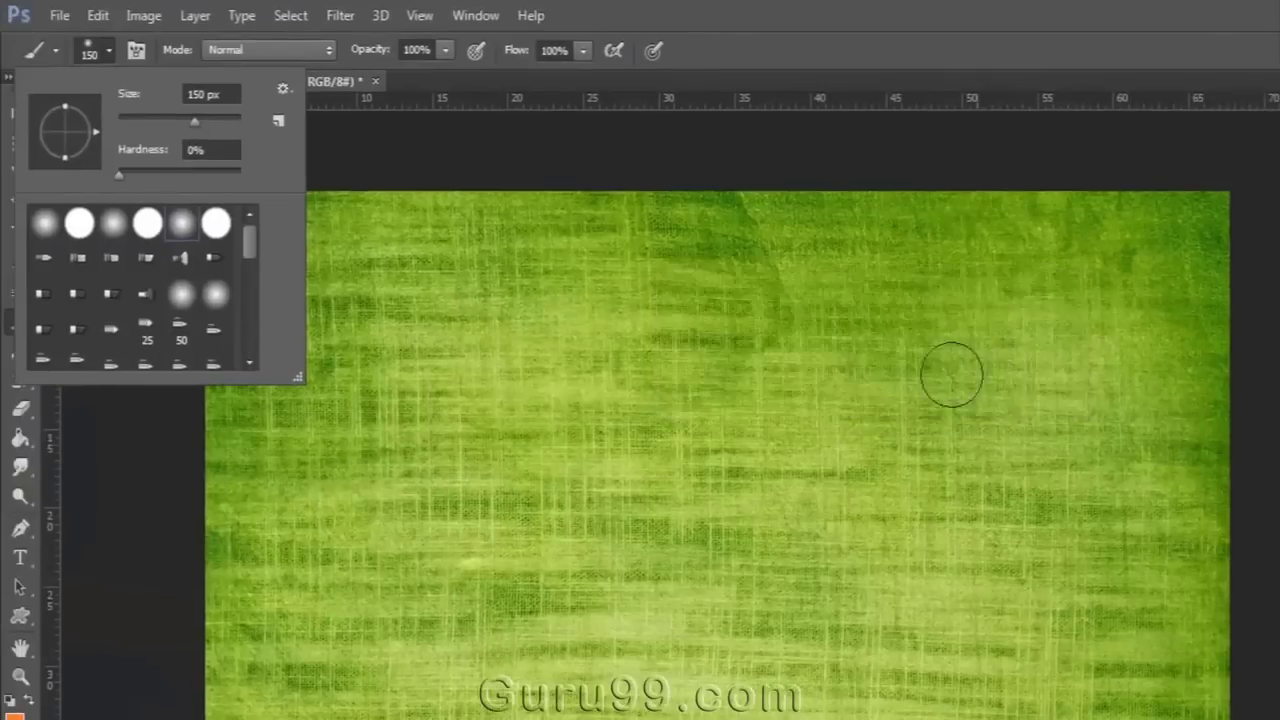
pyautogui.moveTo(250, 240); pyautogui.dragTo(267, 338)
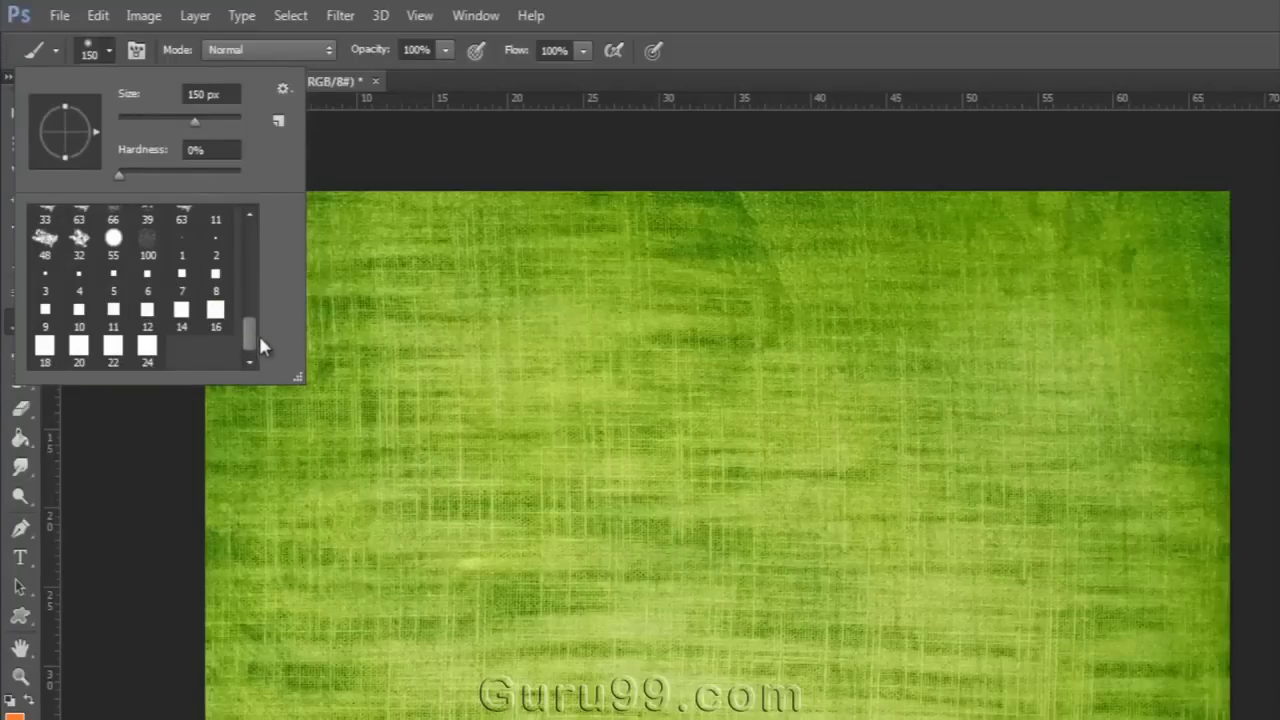
pyautogui.click(284, 91)
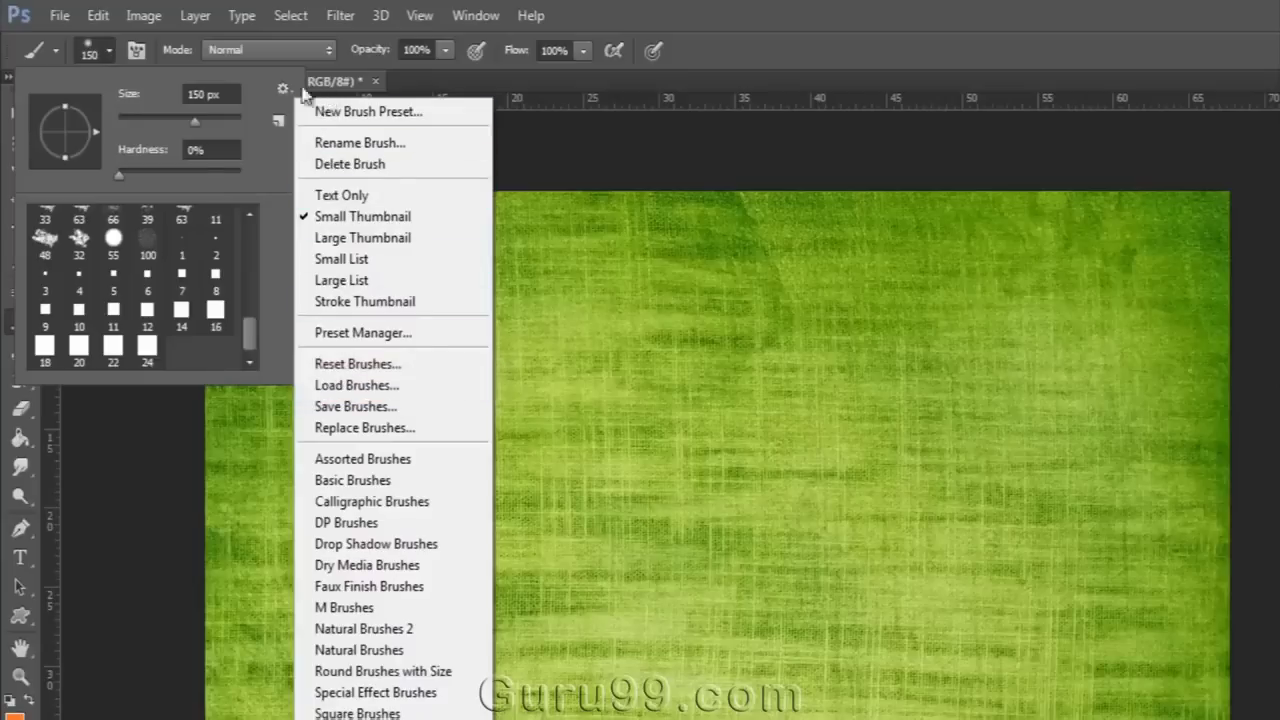
pyautogui.click(275, 117)
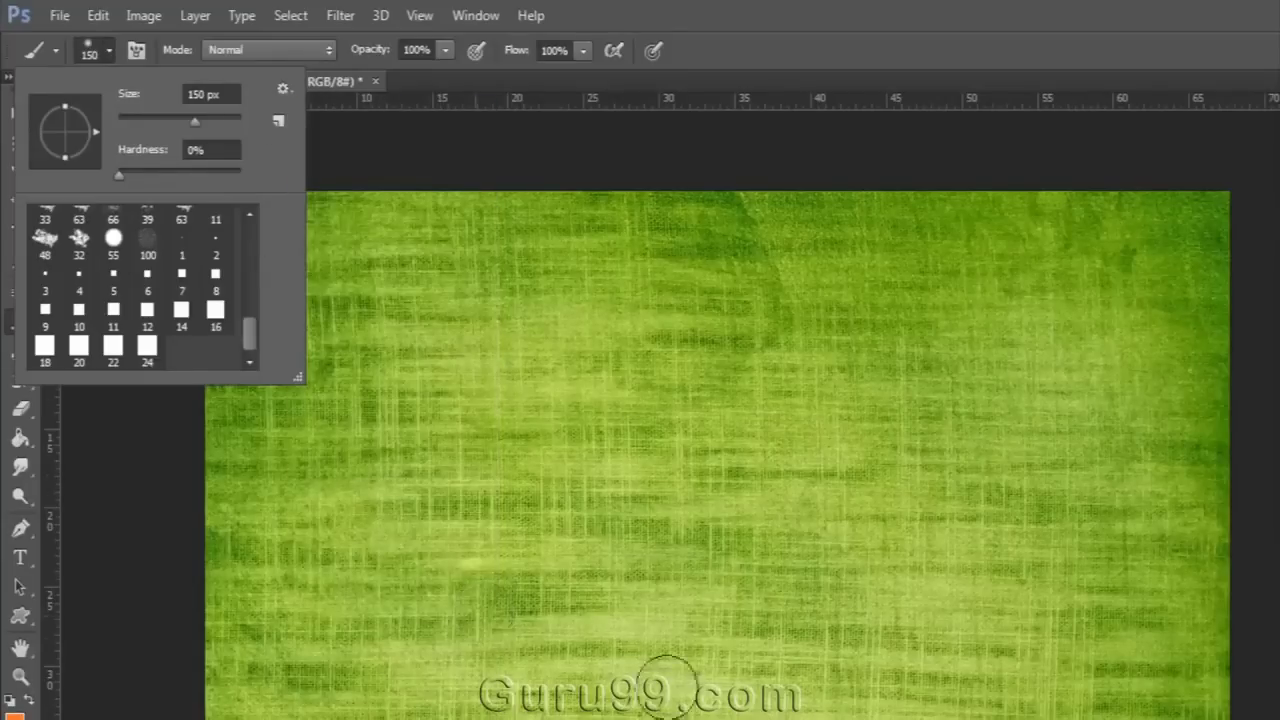
pyautogui.press('Escape')
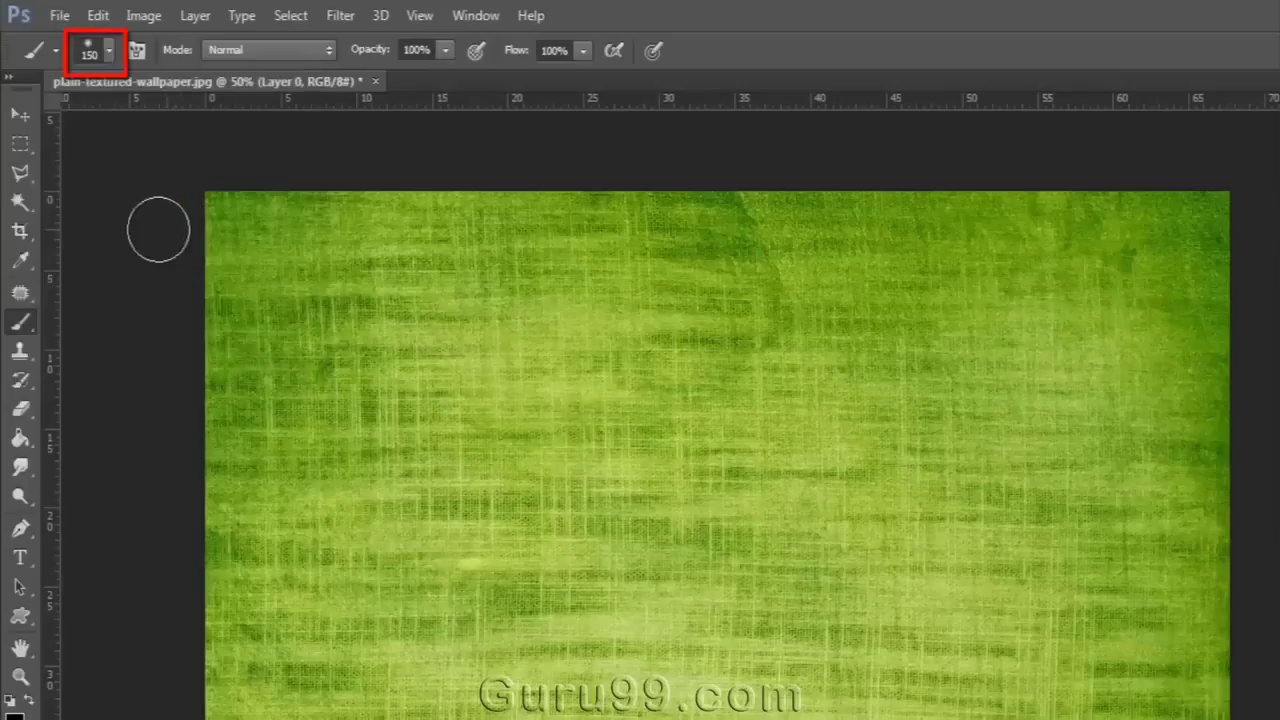
# - Set the brush to 160 px with 0% hardness and paint soft black zigzag strokes across the green texture
pyautogui.click(106, 54)
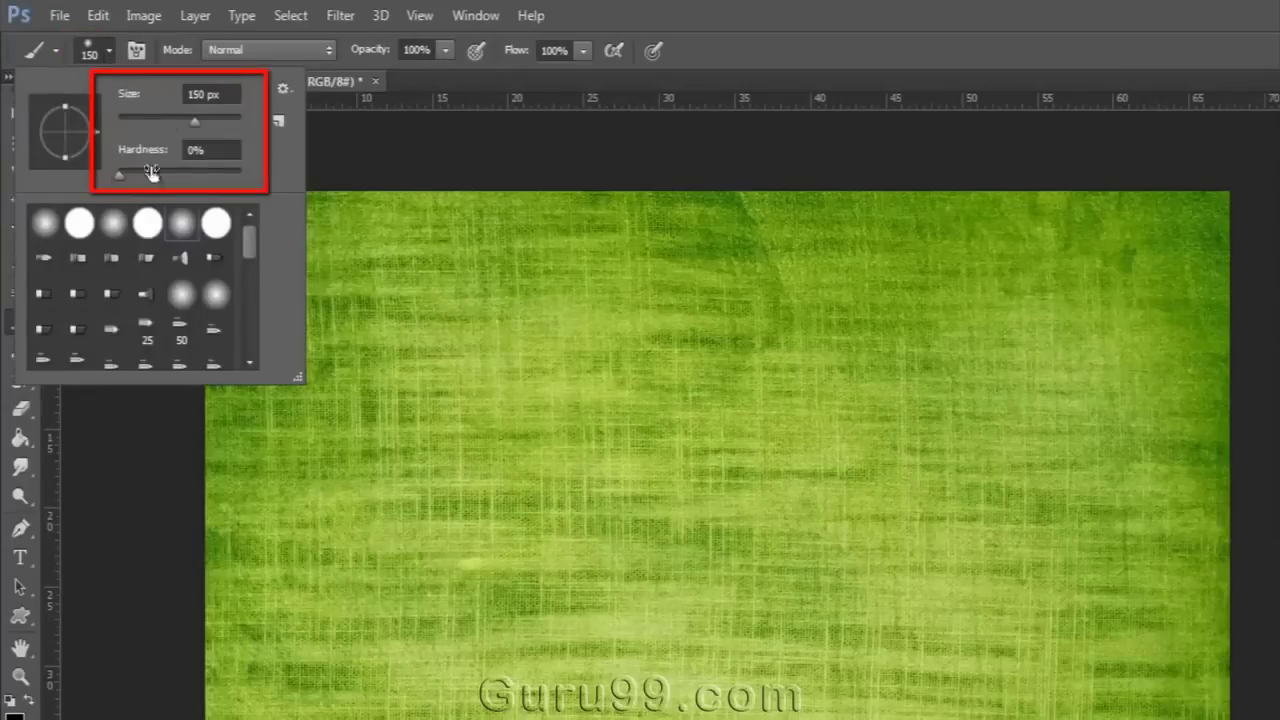
pyautogui.moveTo(194, 119); pyautogui.dragTo(193, 138)
pyautogui.moveTo(120, 172); pyautogui.dragTo(140, 177)
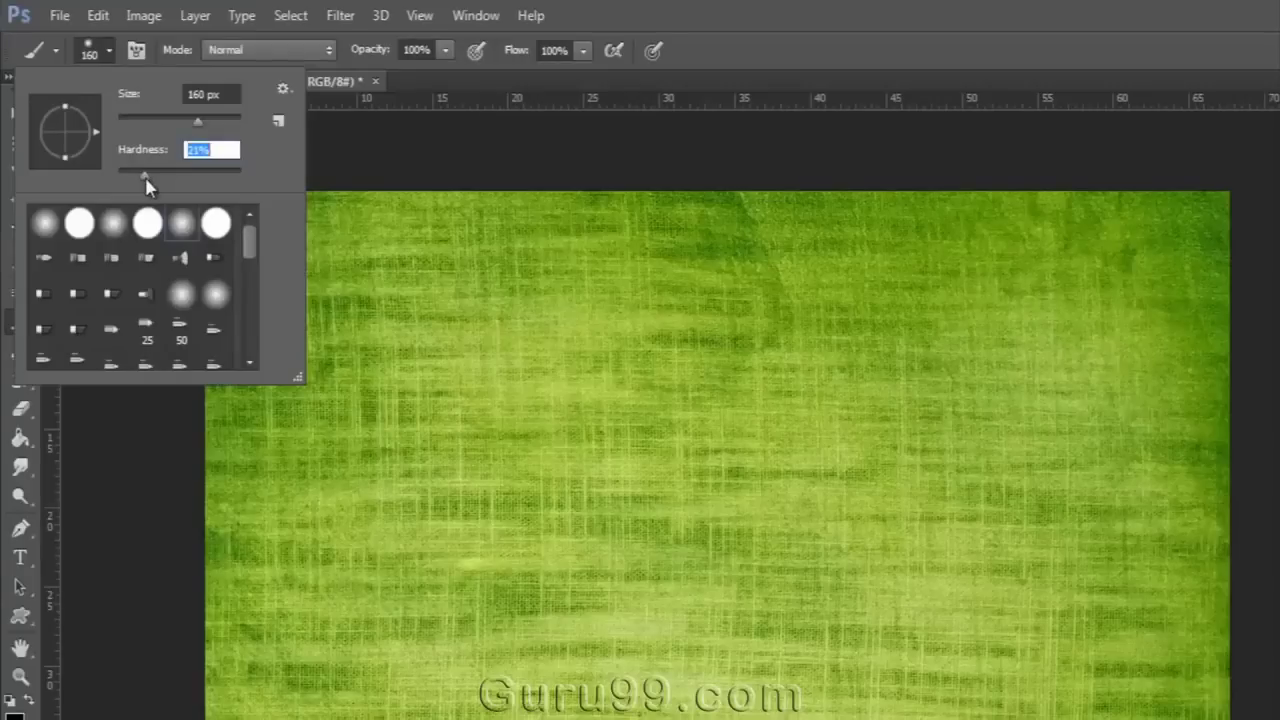
pyautogui.moveTo(145, 177); pyautogui.dragTo(101, 175)
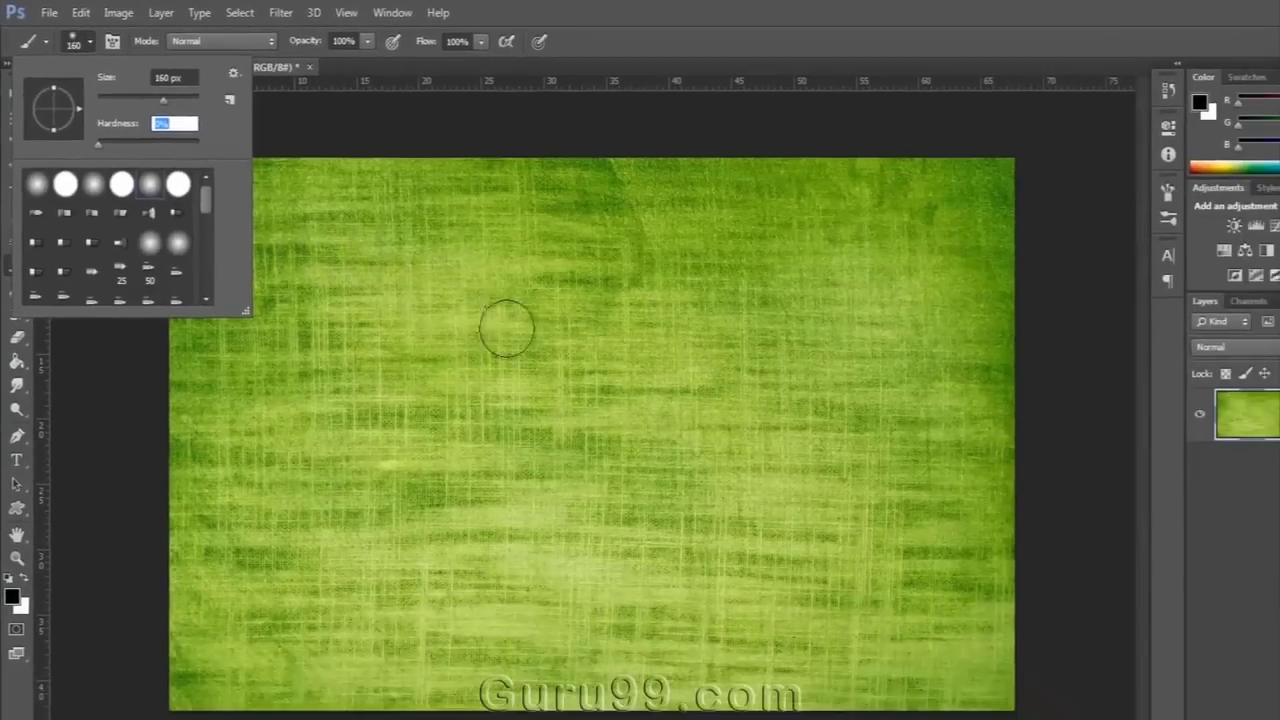
pyautogui.moveTo(534, 337); pyautogui.dragTo(442, 448)
pyautogui.moveTo(557, 357)
pyautogui.mouseDown()
pyautogui.moveTo(597, 415)
pyautogui.moveTo(742, 437)
pyautogui.mouseUp()
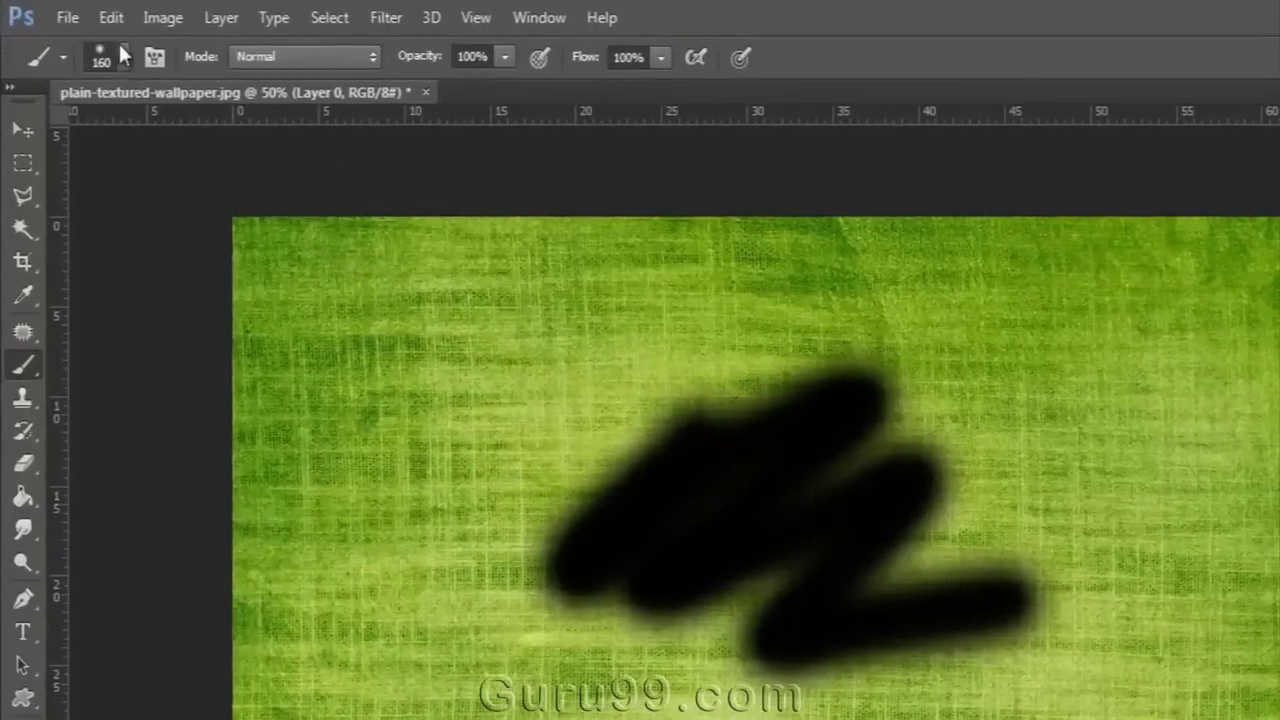
# - Set the brush hardness to 100% and paint hard-edged black strokes on the green texture
pyautogui.click(89, 42)
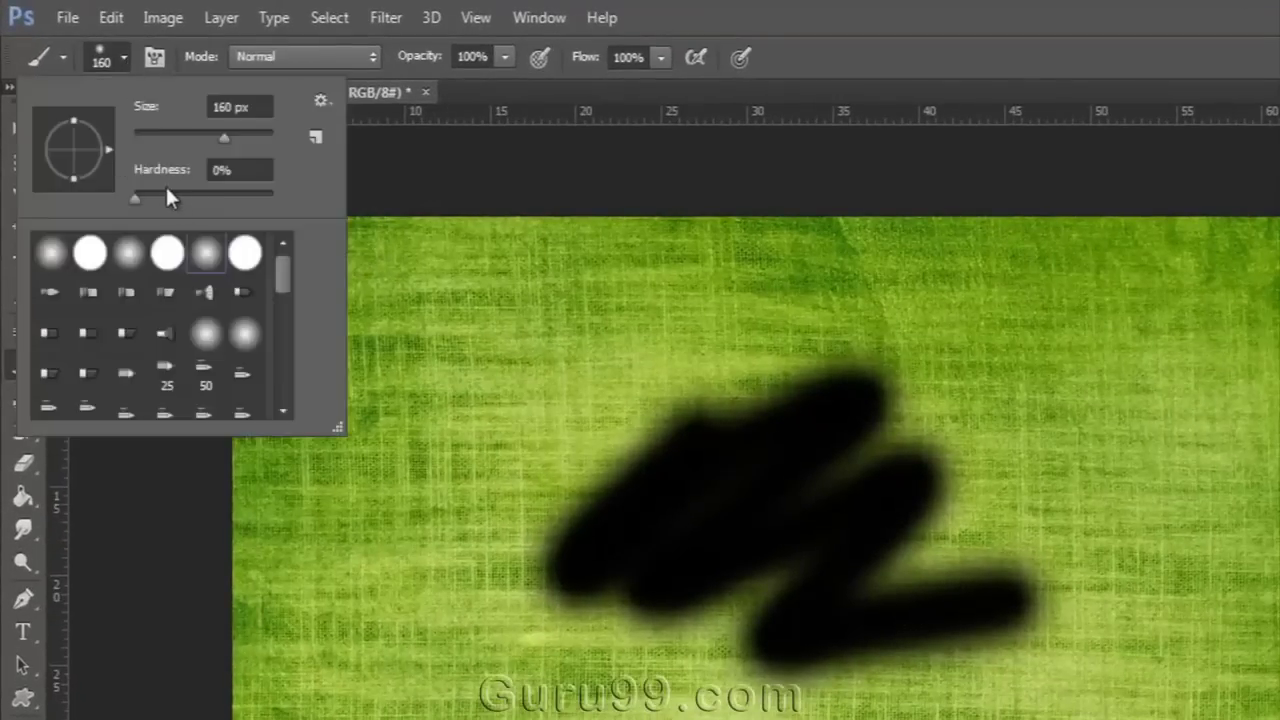
pyautogui.moveTo(134, 194); pyautogui.dragTo(274, 195)
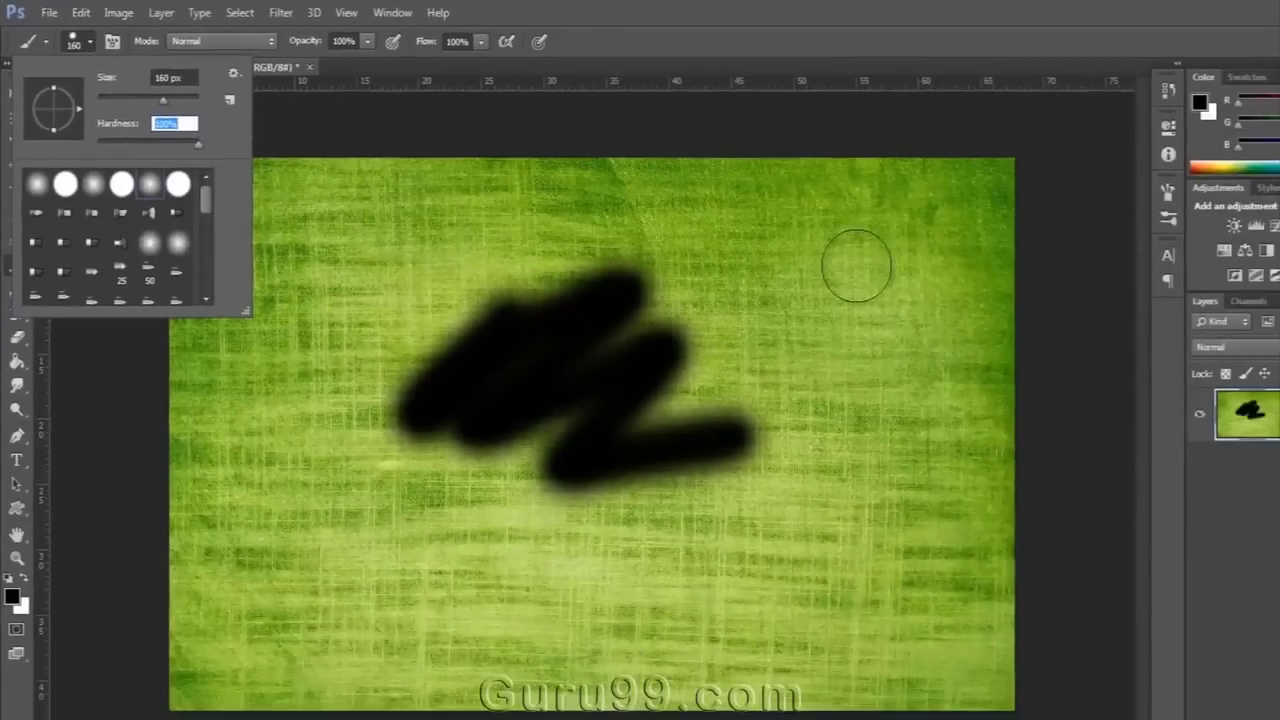
pyautogui.moveTo(1176, 364); pyautogui.dragTo(1176, 618)
pyautogui.moveTo(857, 556)
pyautogui.mouseDown()
pyautogui.moveTo(796, 587)
pyautogui.moveTo(580, 627)
pyautogui.moveTo(463, 606)
pyautogui.mouseUp()
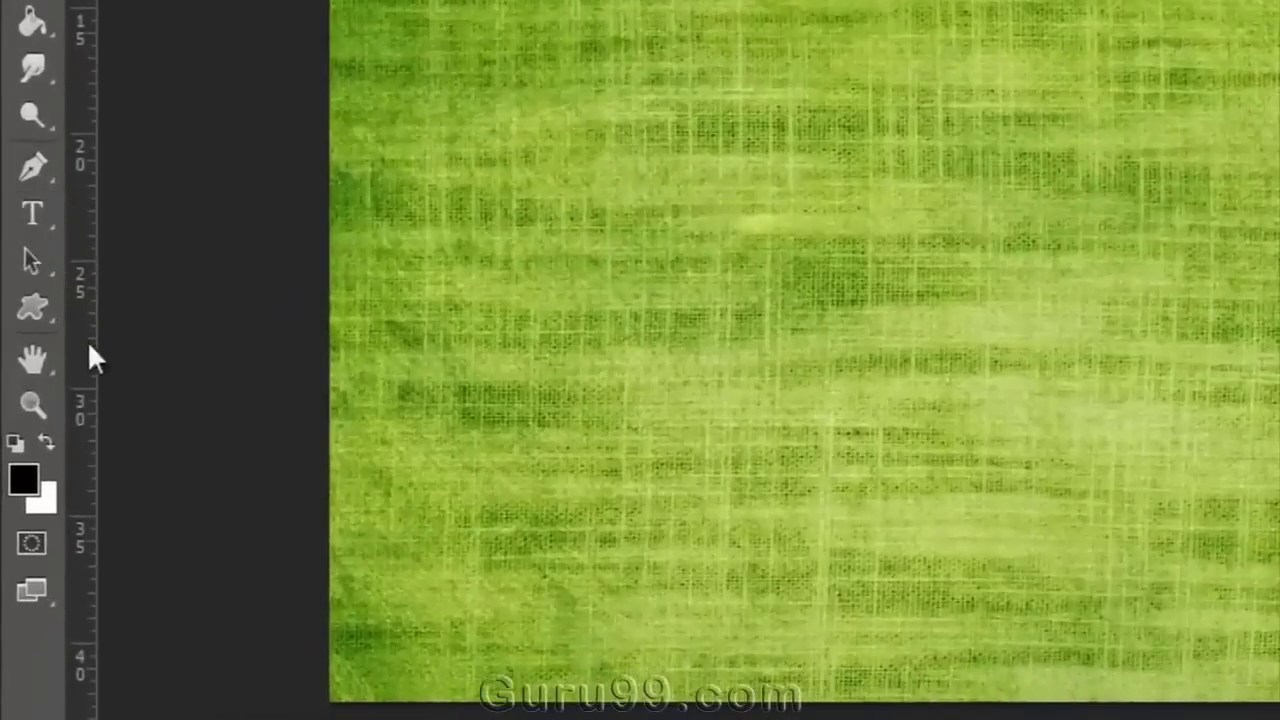
# - Change the foreground color to the bright red f60000
pyautogui.click(24, 482)
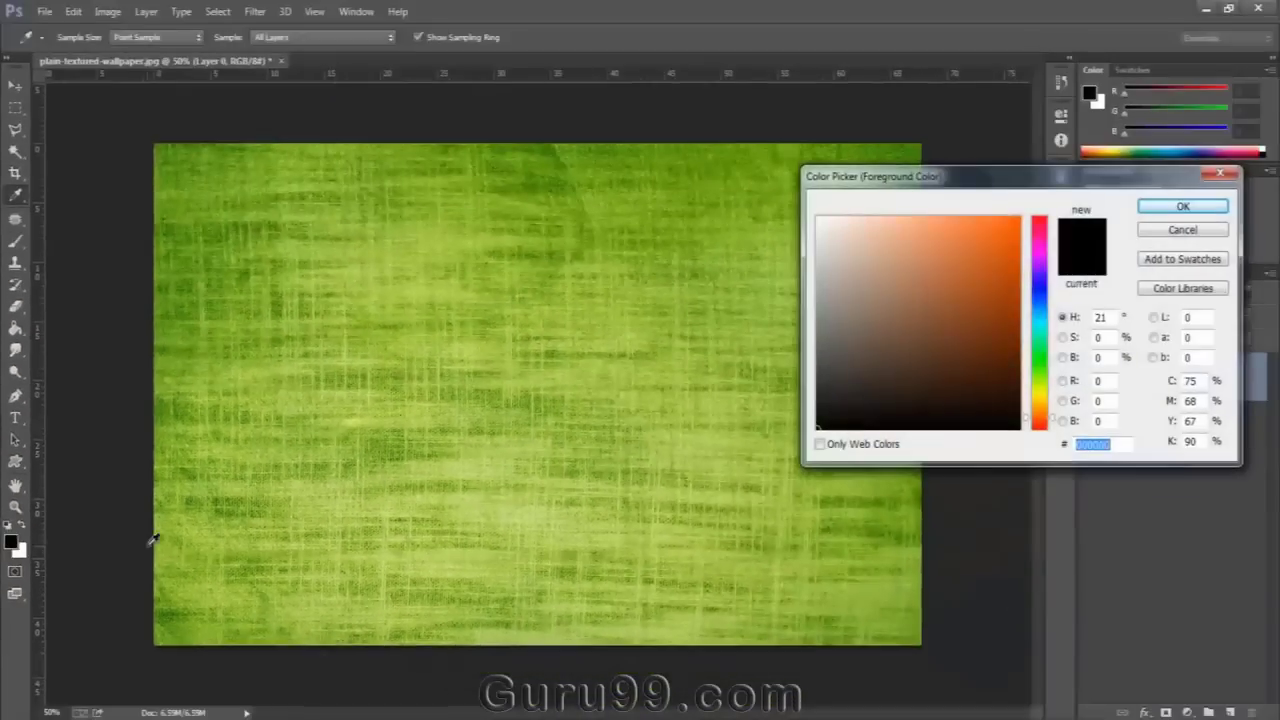
pyautogui.click(1044, 426)
pyautogui.write('f60000')
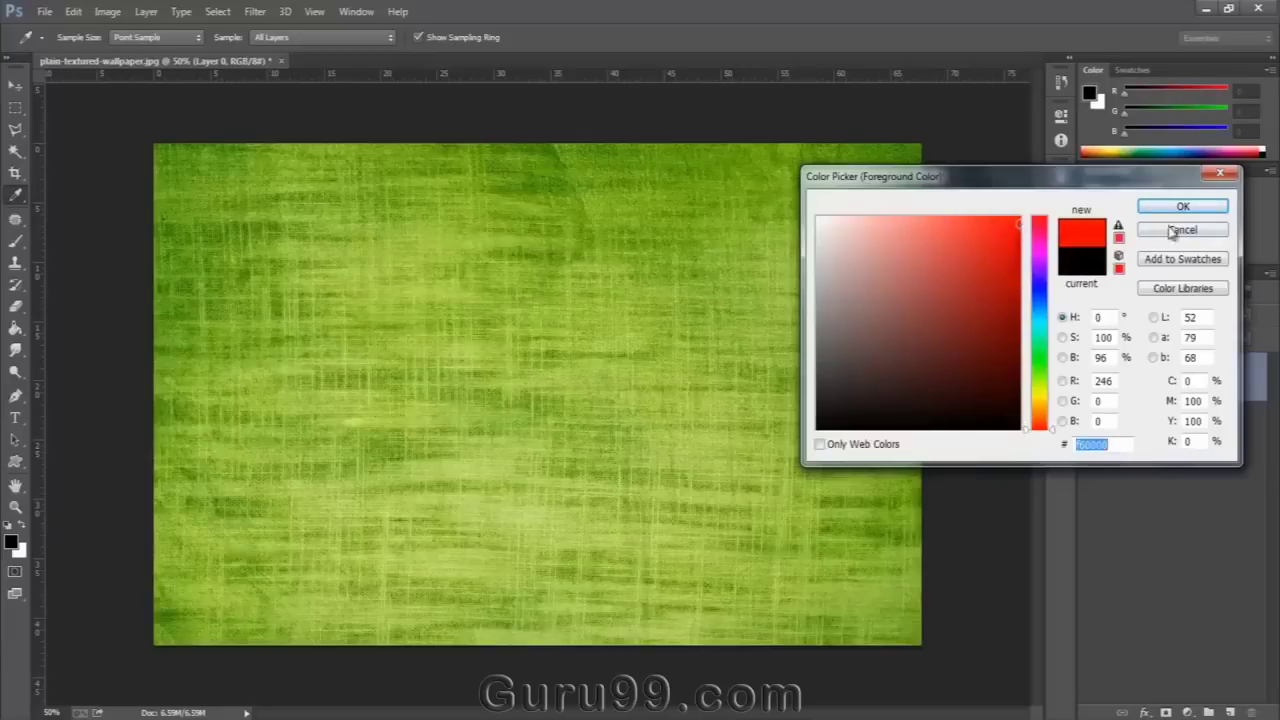
pyautogui.click(1183, 206)
# - Paint a red zigzag stroke across the middle of the green texture with the Brush tool, and undo it
pyautogui.press('b')
pyautogui.click(390, 372)
pyautogui.moveTo(345, 392)
pyautogui.mouseDown()
pyautogui.moveTo(553, 379)
pyautogui.moveTo(606, 422)
pyautogui.moveTo(562, 513)
pyautogui.moveTo(822, 461)
pyautogui.mouseUp()
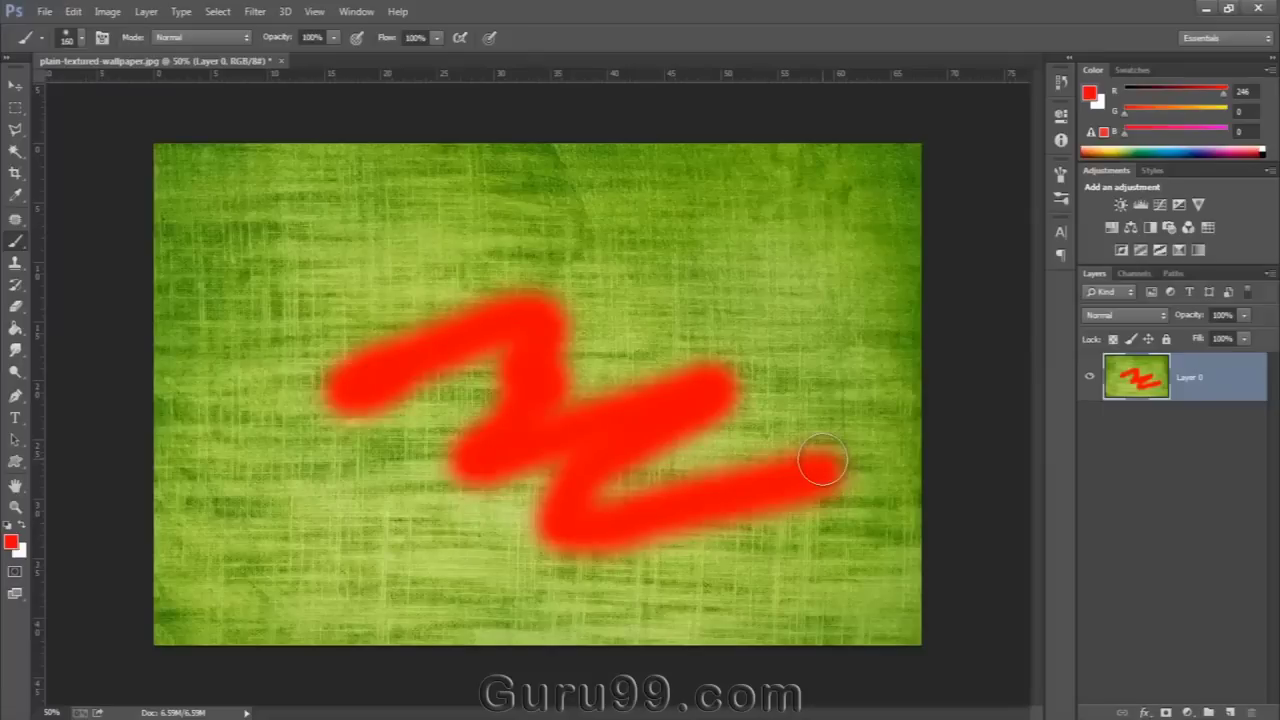
pyautogui.hotkey('ctrl', 'z')
# - Enlarge the brush to 300 px and set its blending mode to Overlay
pyautogui.press(']')
pyautogui.press(']')
pyautogui.press(']')
pyautogui.press(']')
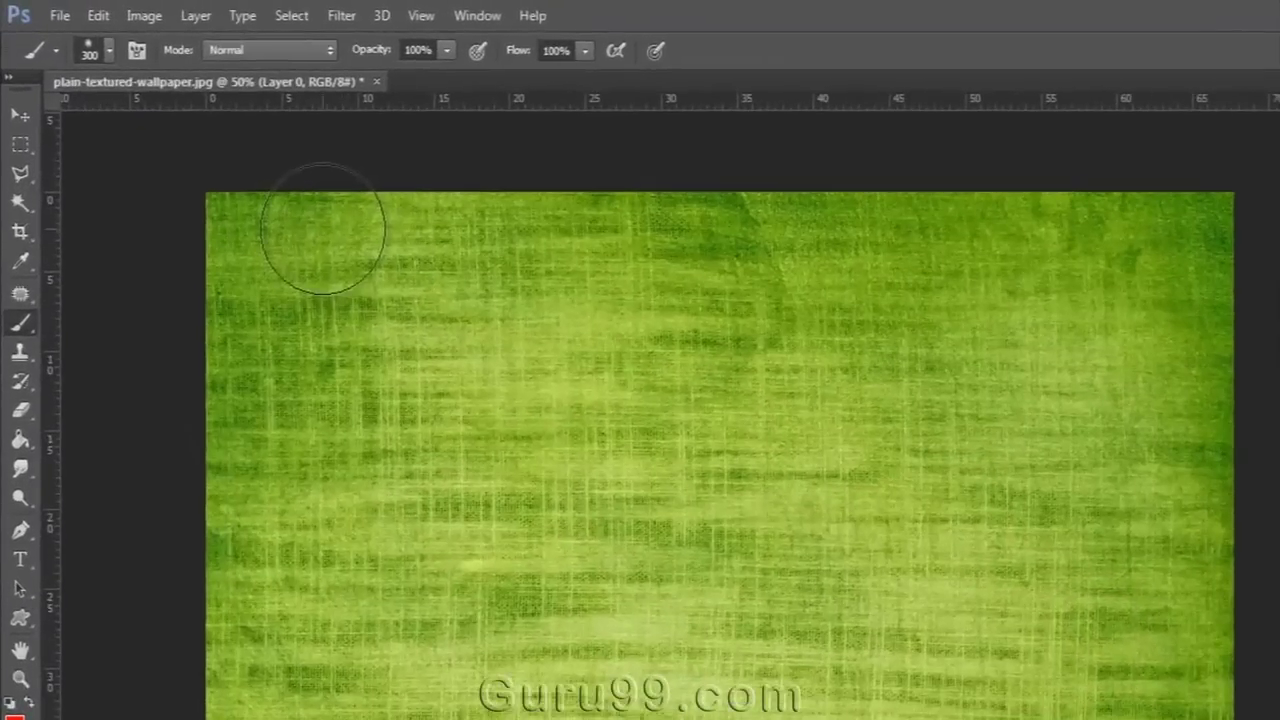
pyautogui.click(264, 55)
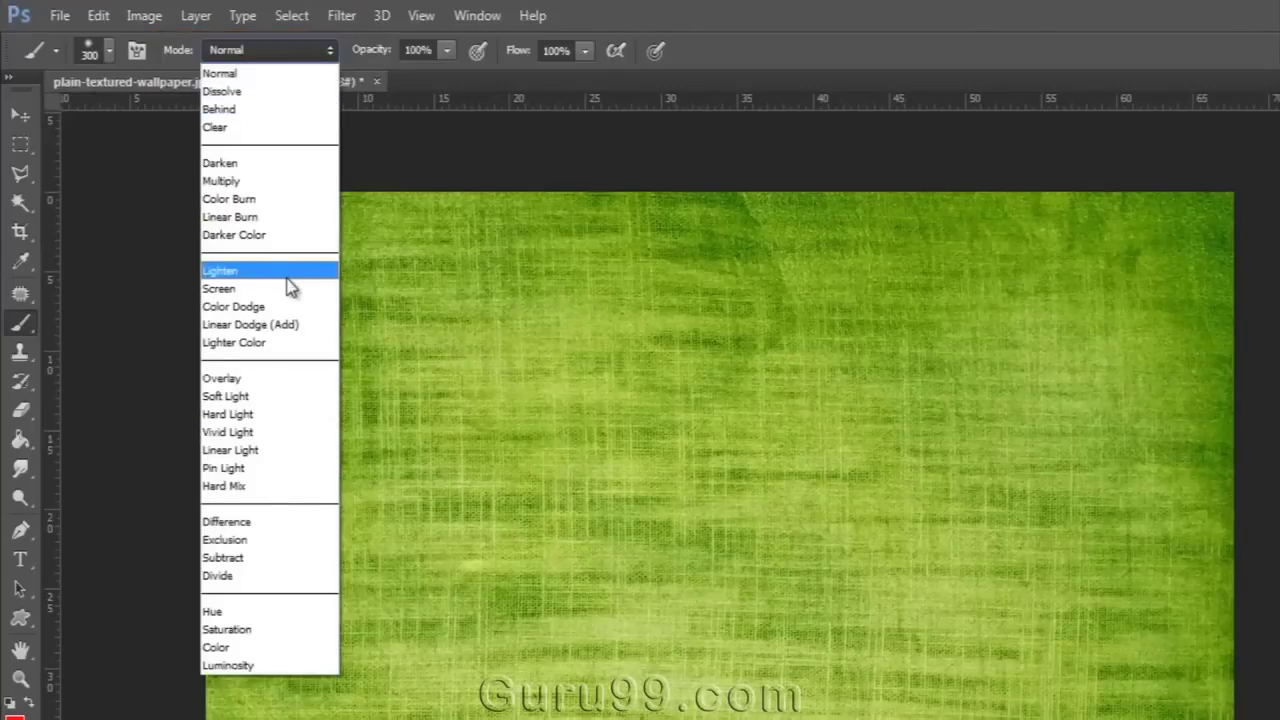
pyautogui.click(245, 380)
# - Paint broad red Overlay strokes across the green texture, and undo them all
pyautogui.moveTo(250, 257); pyautogui.dragTo(347, 251)
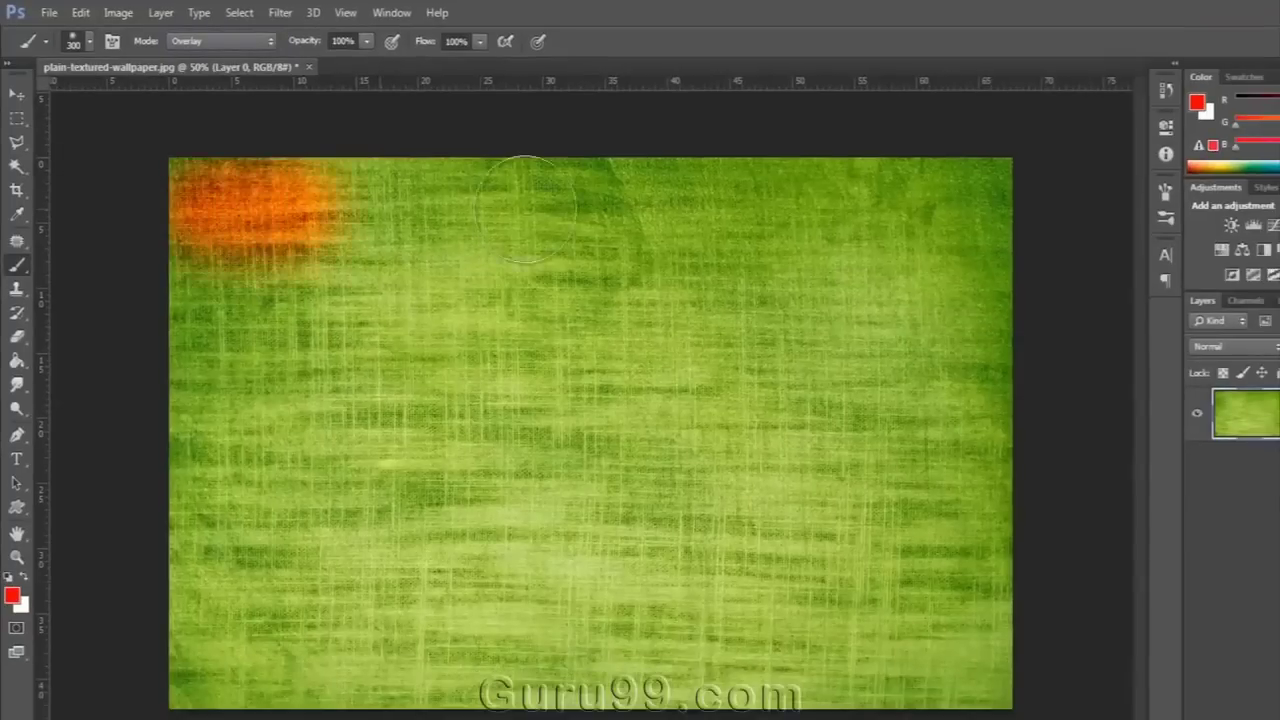
pyautogui.moveTo(525, 210)
pyautogui.mouseDown()
pyautogui.moveTo(660, 215)
pyautogui.moveTo(430, 310)
pyautogui.moveTo(800, 350)
pyautogui.moveTo(485, 600)
pyautogui.mouseUp()
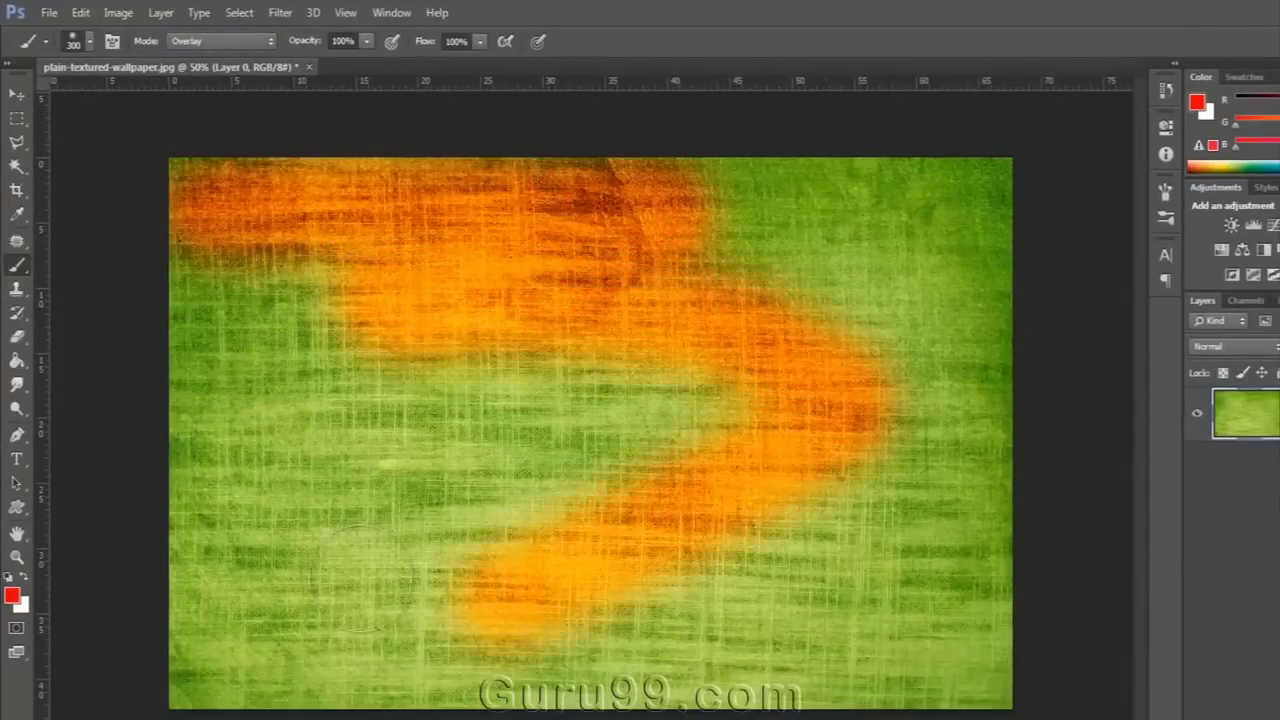
pyautogui.moveTo(365, 580)
pyautogui.mouseDown()
pyautogui.moveTo(295, 490)
pyautogui.moveTo(640, 545)
pyautogui.moveTo(626, 470)
pyautogui.moveTo(353, 359)
pyautogui.moveTo(260, 375)
pyautogui.mouseUp()
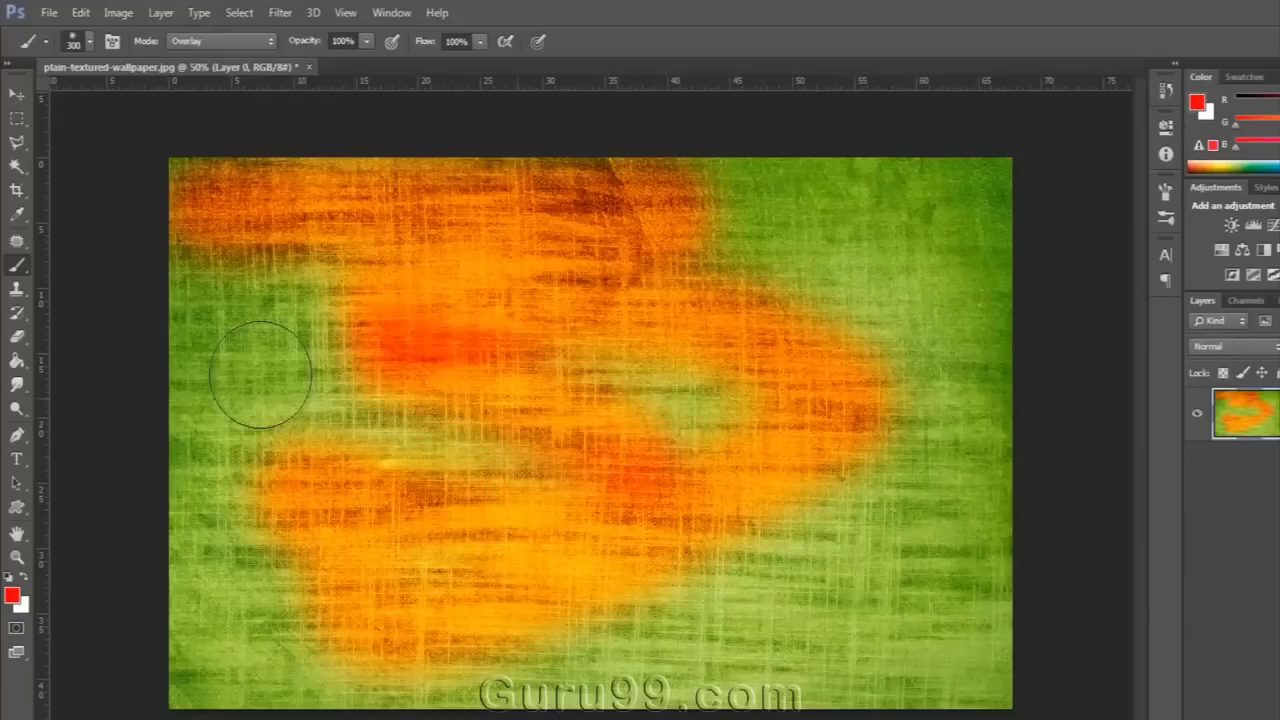
pyautogui.hotkey('ctrl', 'z')
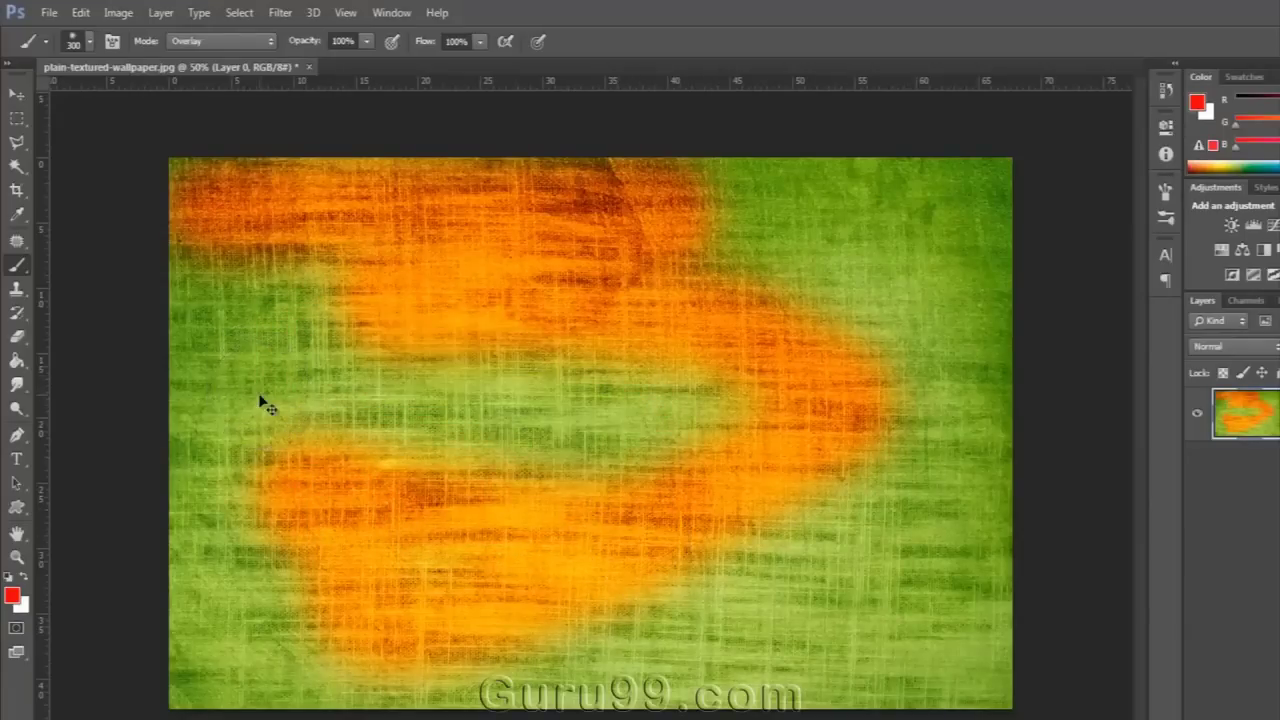
pyautogui.hotkey('ctrl', 'alt', 'z')
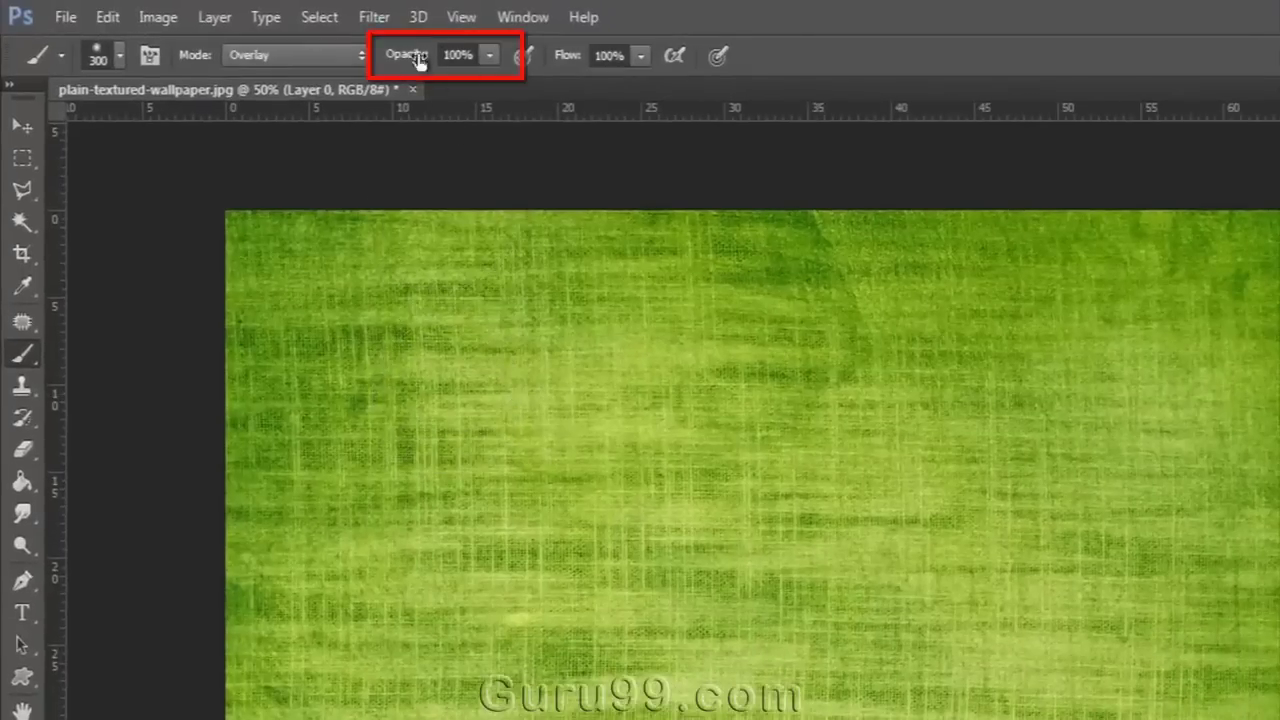
# - Try a lower brush opacity and a 39% flow, and restore both to 100%
pyautogui.click(489, 55)
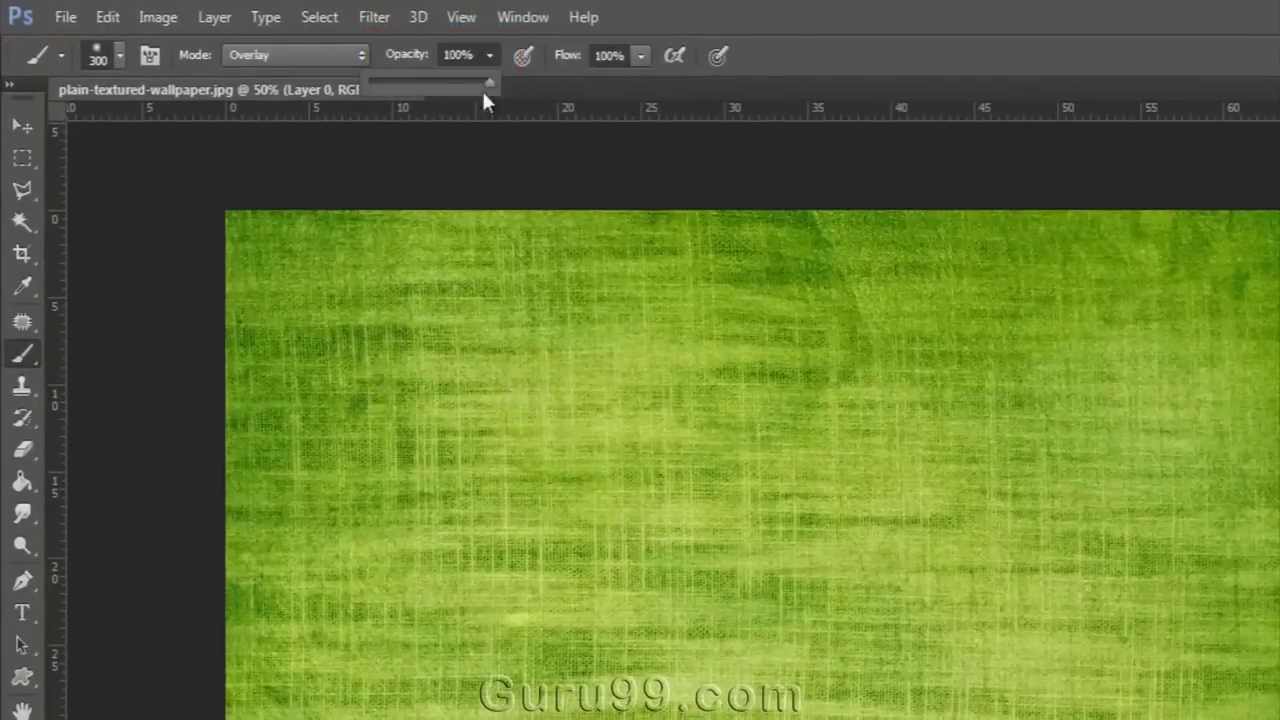
pyautogui.moveTo(446, 81); pyautogui.dragTo(504, 93)
pyautogui.click(488, 57)
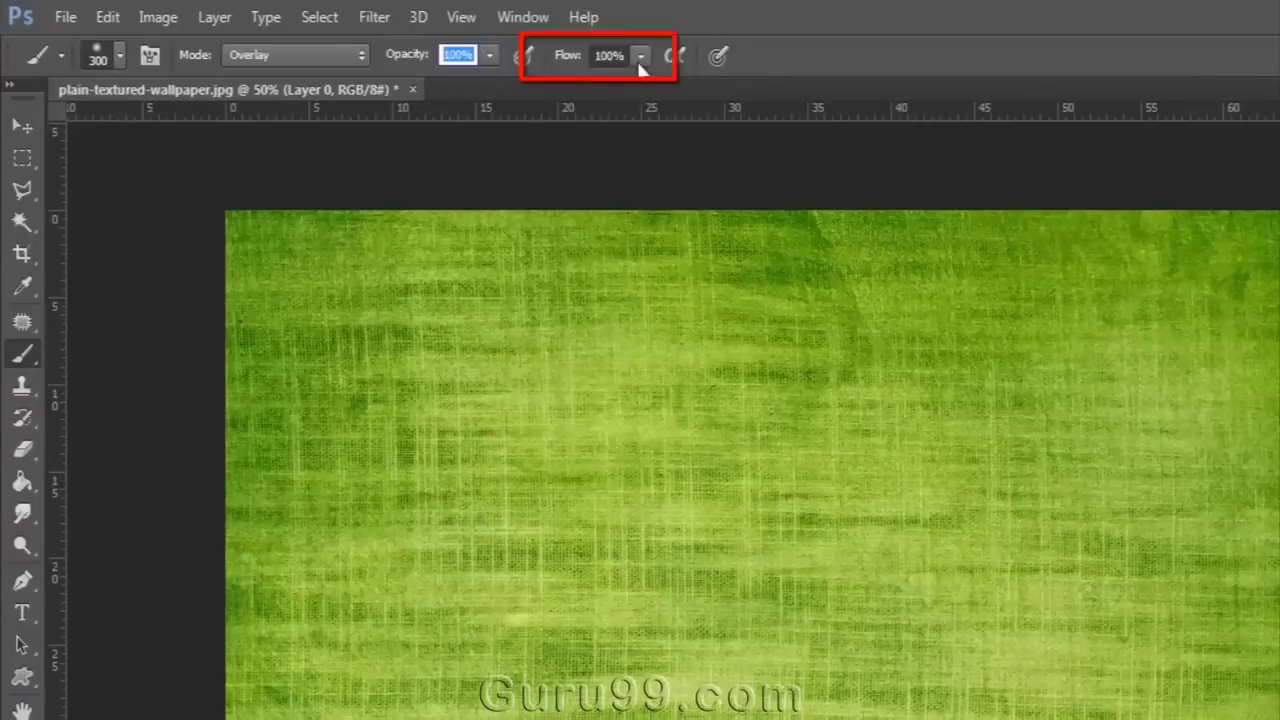
pyautogui.click(561, 77)
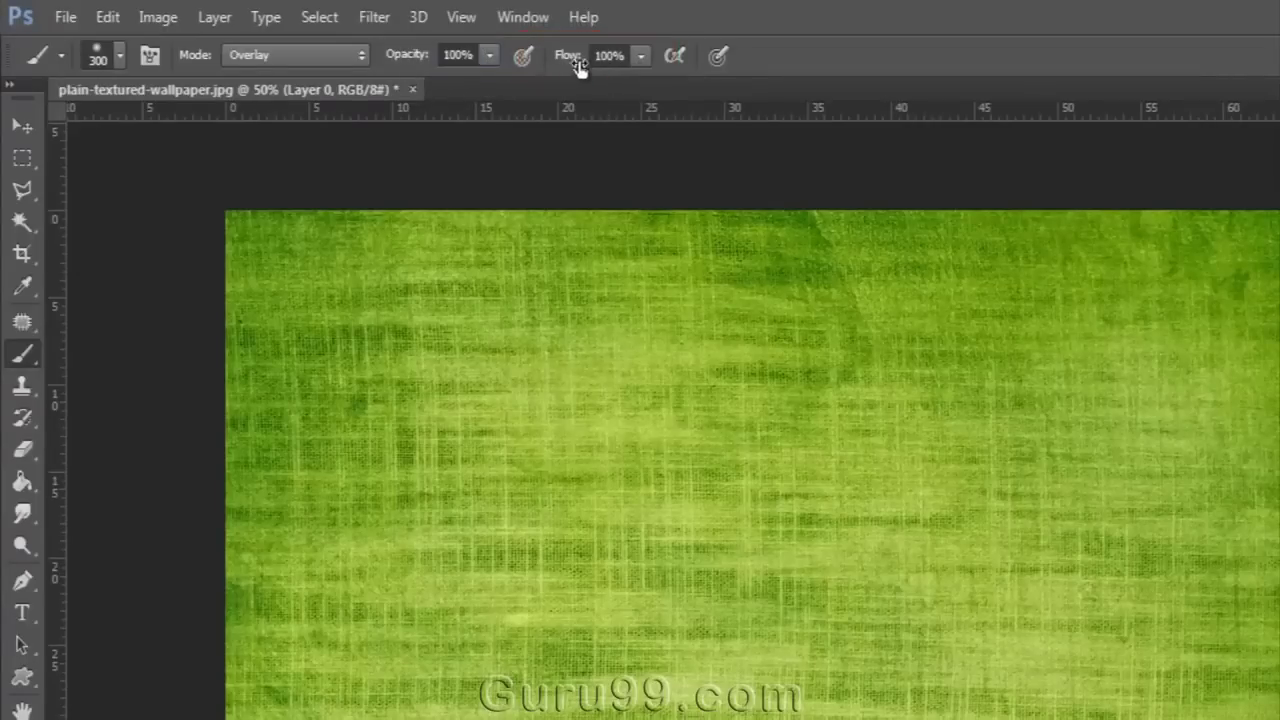
pyautogui.click(636, 57)
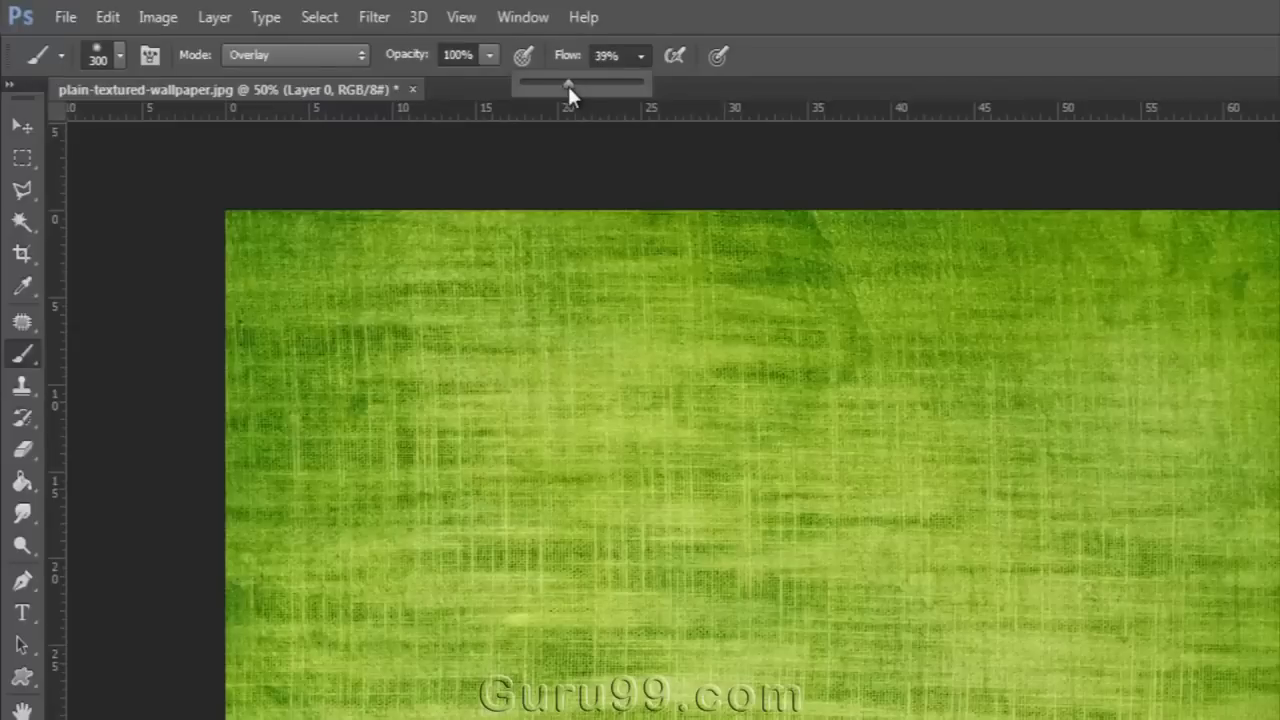
pyautogui.click(673, 88)
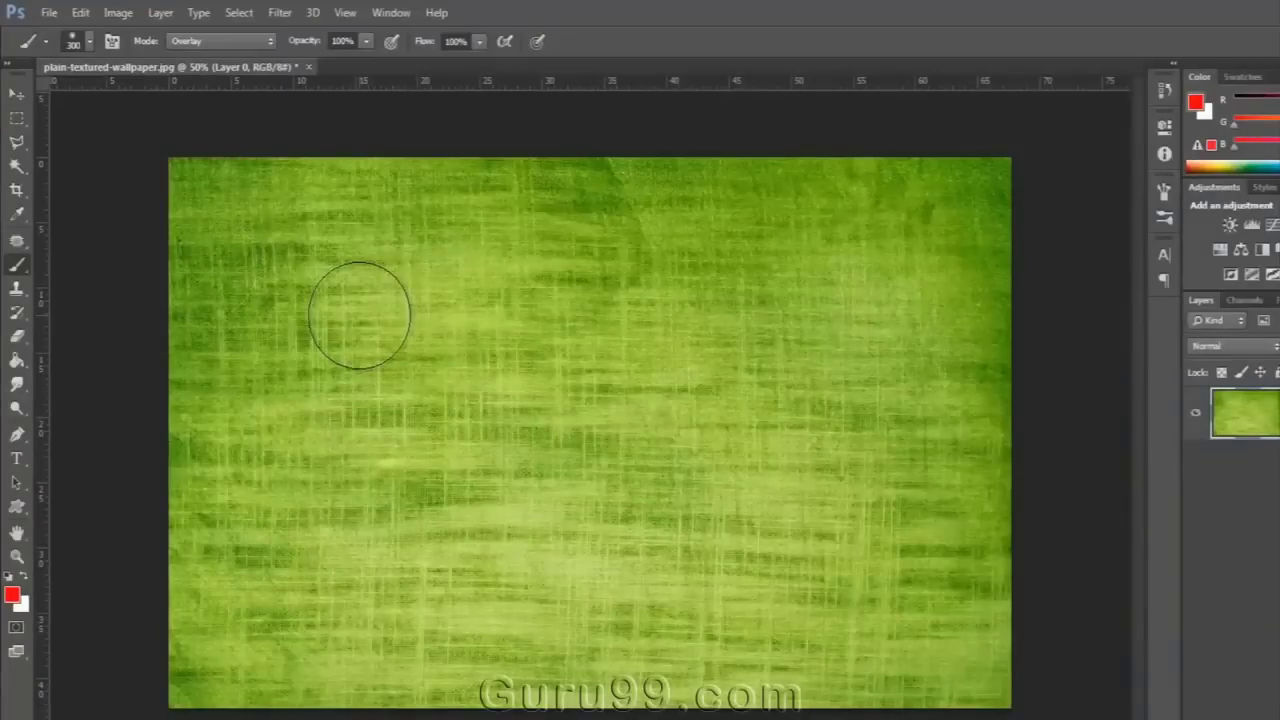
# - Paint a single red dab at 300 px near the texture's upper-left corner and a narrow vertical stroke near its center with a smaller brush
pyautogui.click(338, 247)
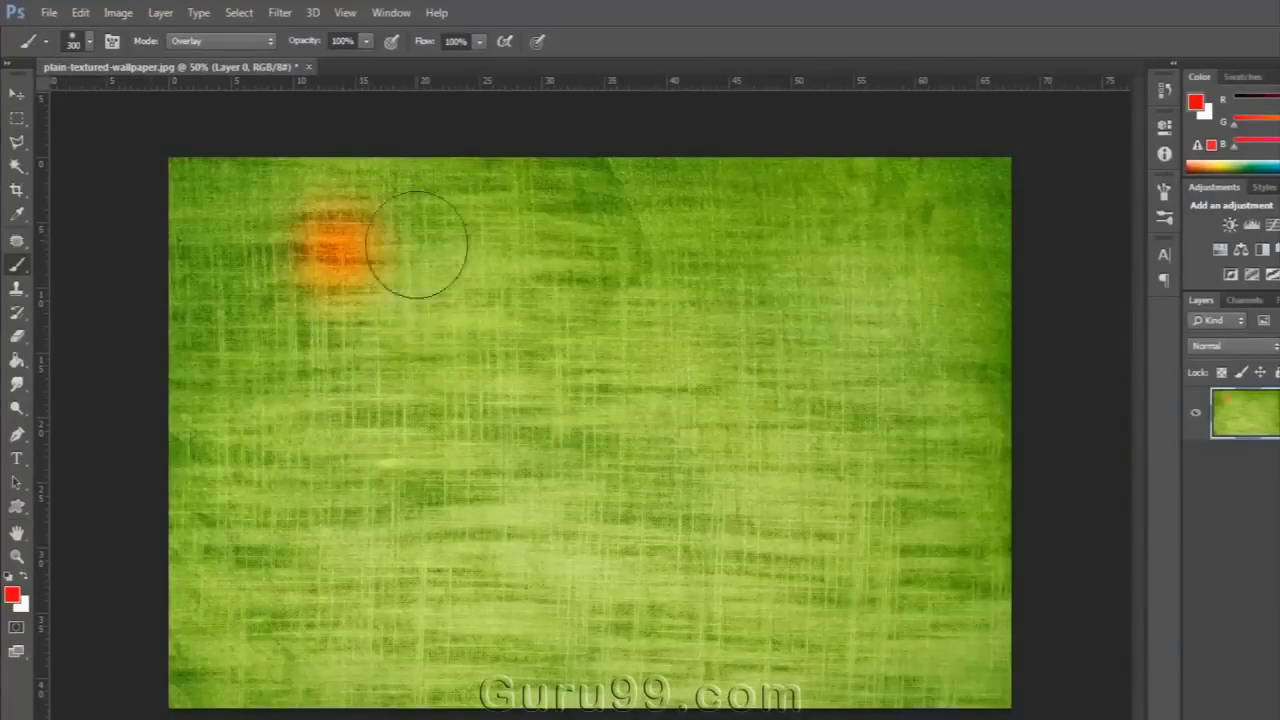
pyautogui.press('[')
pyautogui.press('[')
pyautogui.press('[')
pyautogui.press('[')
pyautogui.press('[')
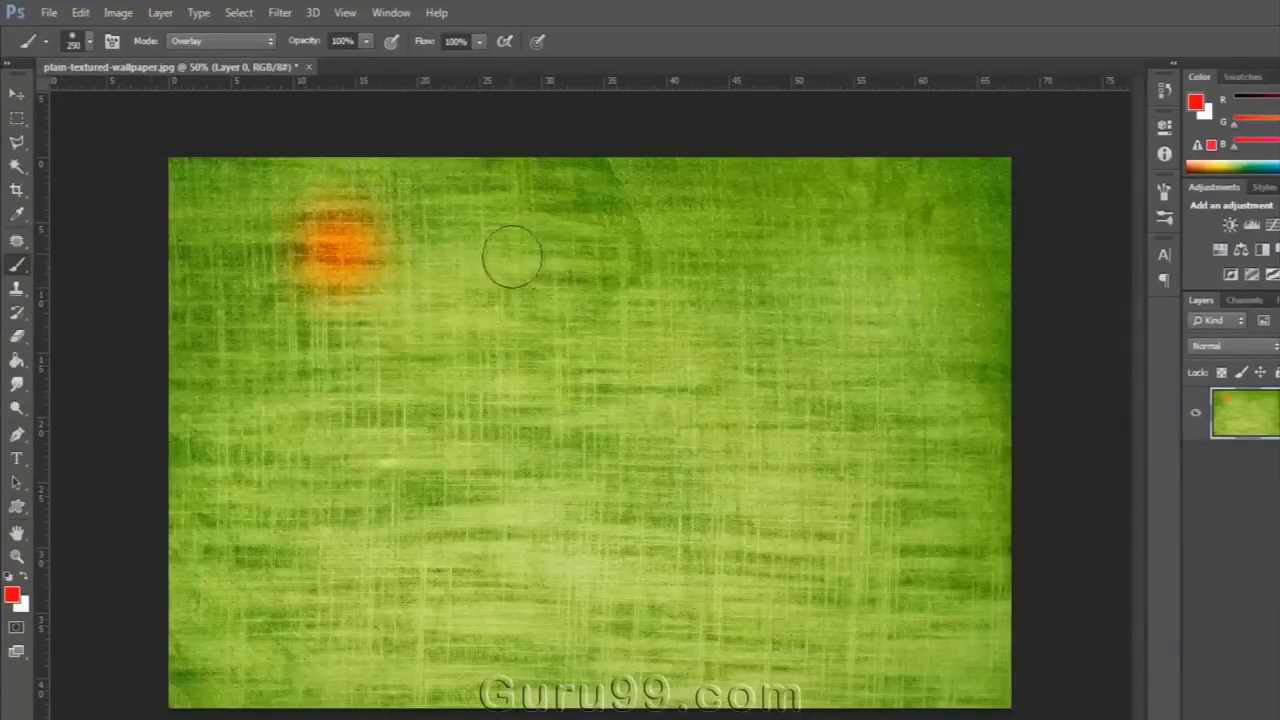
pyautogui.press('[')
pyautogui.press('[')
pyautogui.press('[')
pyautogui.moveTo(557, 320); pyautogui.dragTo(565, 551)
# - Enlarge the brush, paint a wide vertical stroke on the right half of the texture, and revert the image
pyautogui.press(']')
pyautogui.press(']')
pyautogui.press(']')
pyautogui.press(']')
pyautogui.press(']')
pyautogui.press(']')
pyautogui.press(']')
pyautogui.press(']')
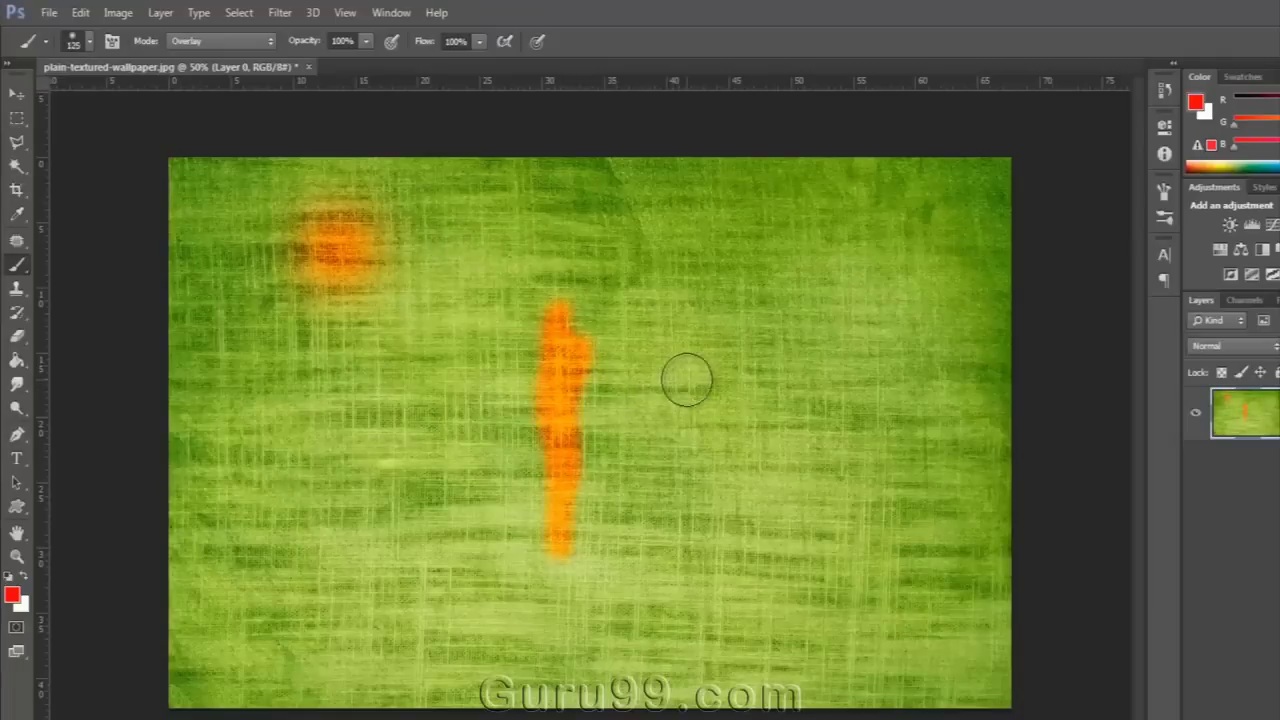
pyautogui.press(']')
pyautogui.press(']')
pyautogui.moveTo(786, 288); pyautogui.dragTo(800, 620)
pyautogui.press('[')
pyautogui.press('F12')
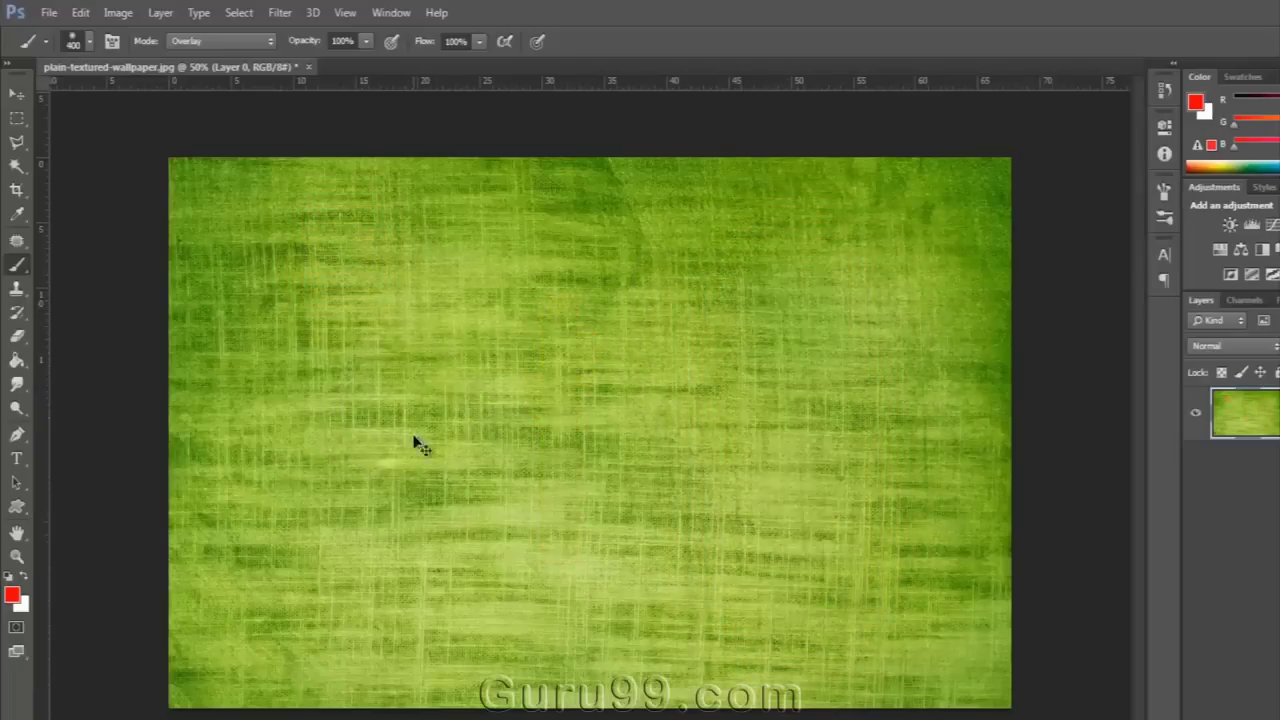
# - Reduce the brush size to 175 px and open the detailed brush settings
pyautogui.press('[')
pyautogui.press('[')
pyautogui.press('[')
pyautogui.press('[')
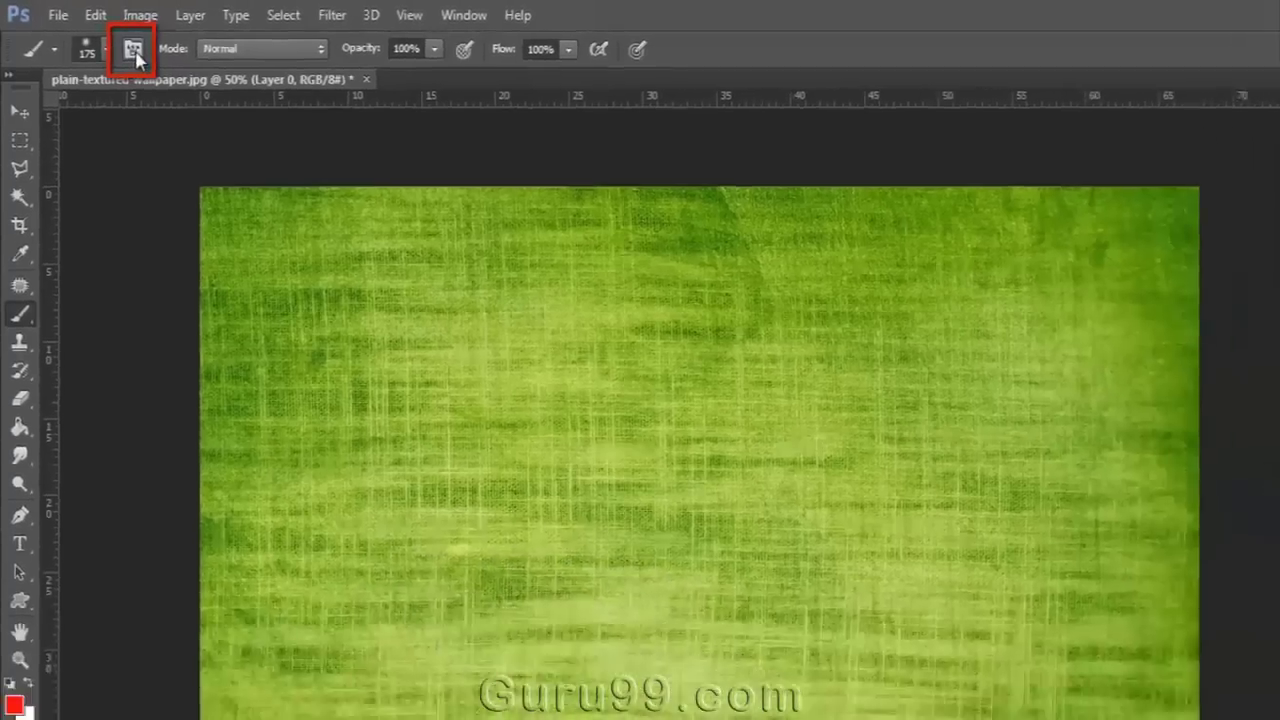
pyautogui.click(166, 66)
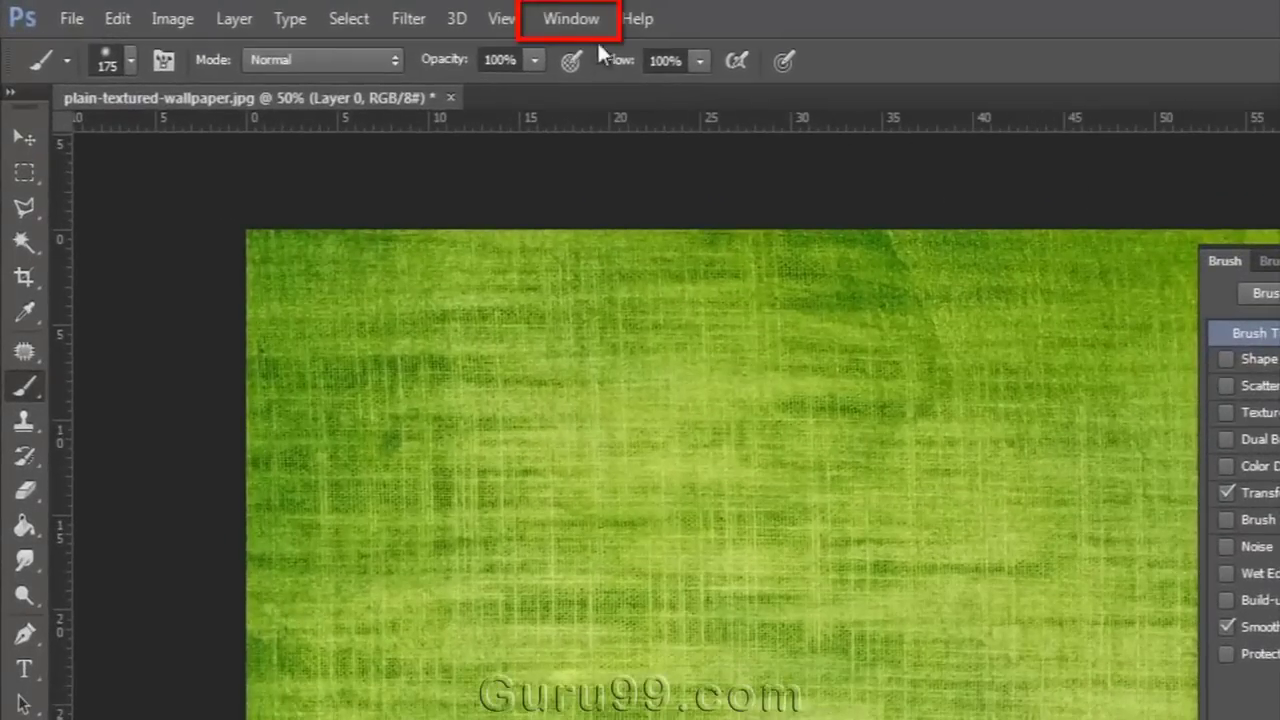
pyautogui.click(573, 19)
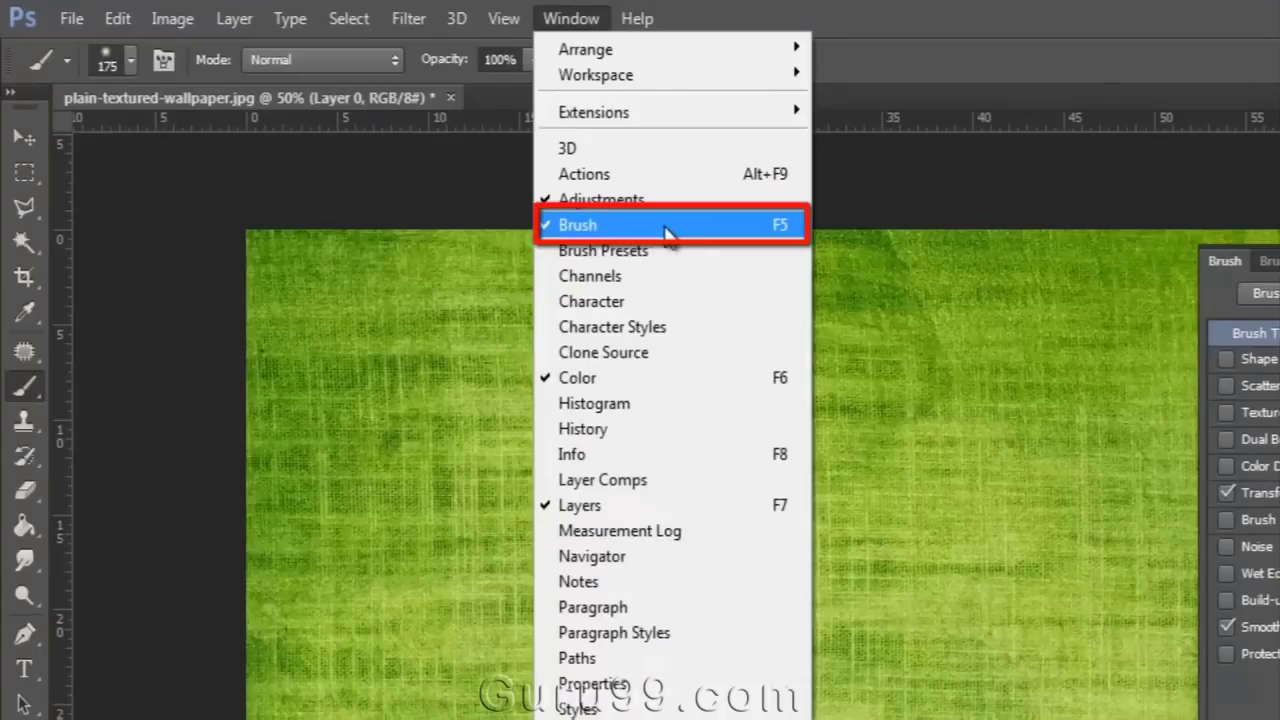
pyautogui.click(573, 19)
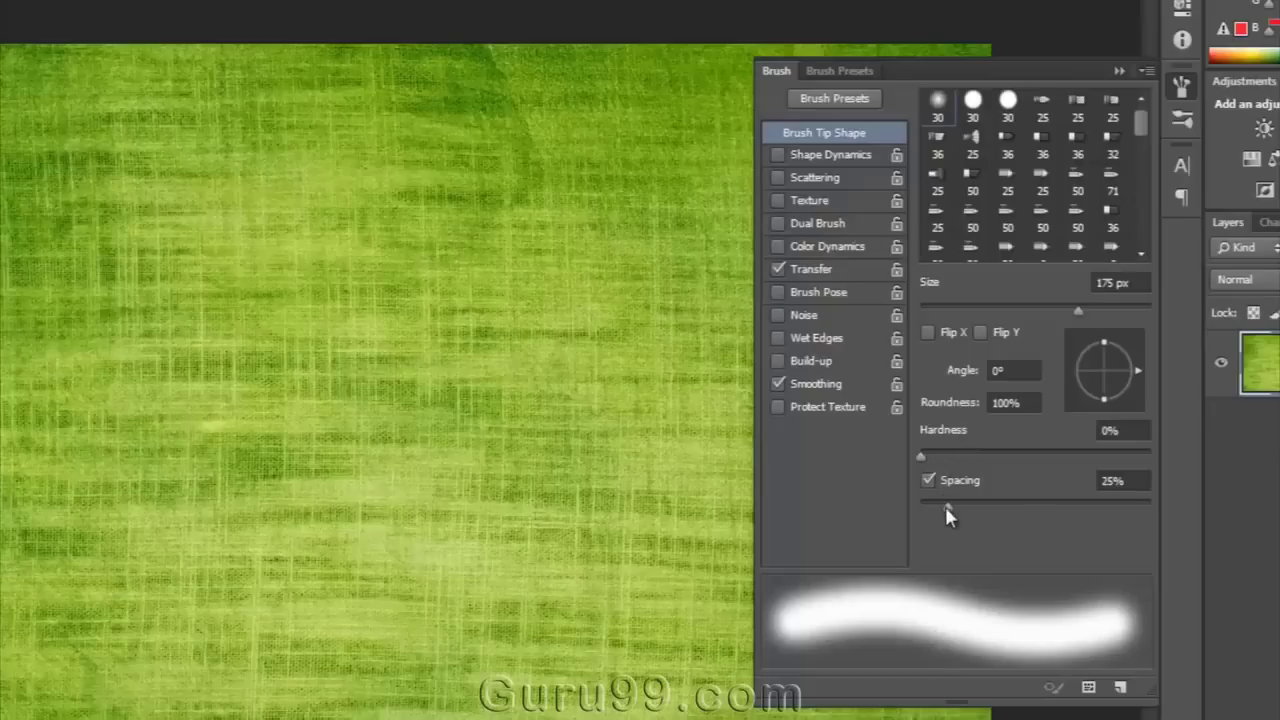
# - Enable Shape Dynamics for the soft round brush with Size Jitter at 100%, and view the size control options
pyautogui.click(816, 158)
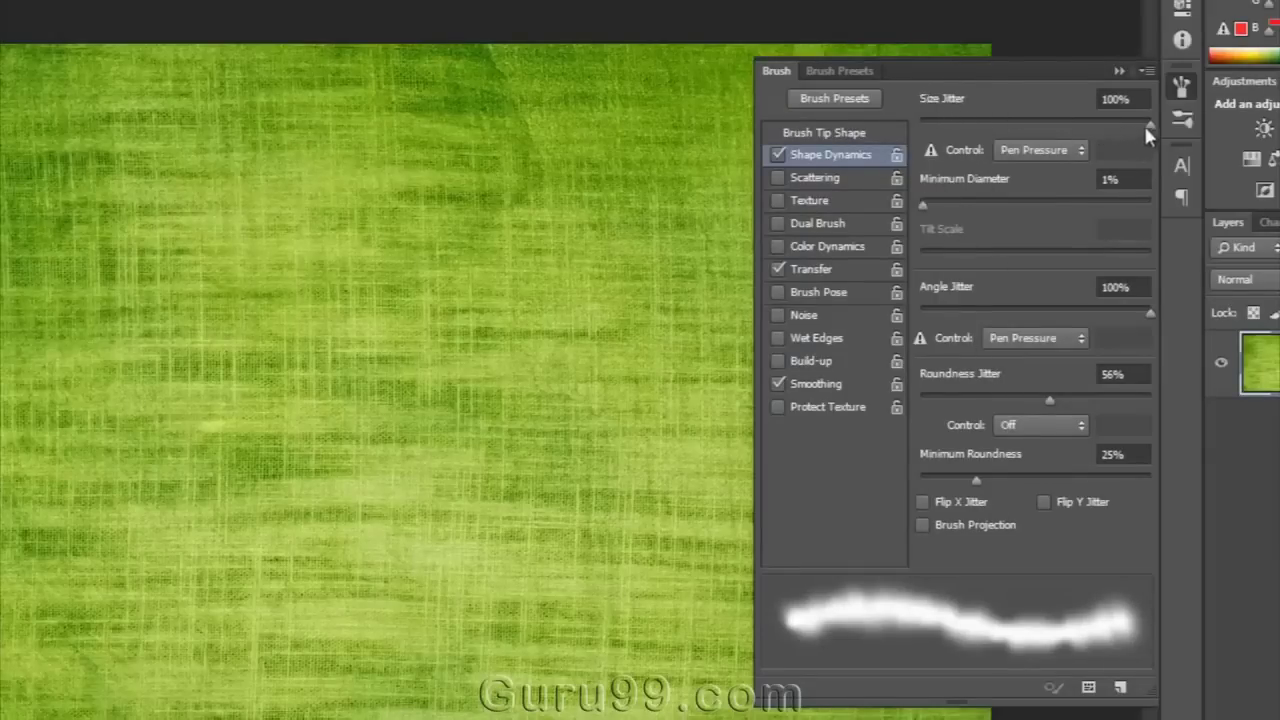
pyautogui.moveTo(1122, 134)
pyautogui.mouseDown()
pyautogui.moveTo(1074, 126)
pyautogui.moveTo(1150, 128)
pyautogui.mouseUp()
pyautogui.click(1075, 154)
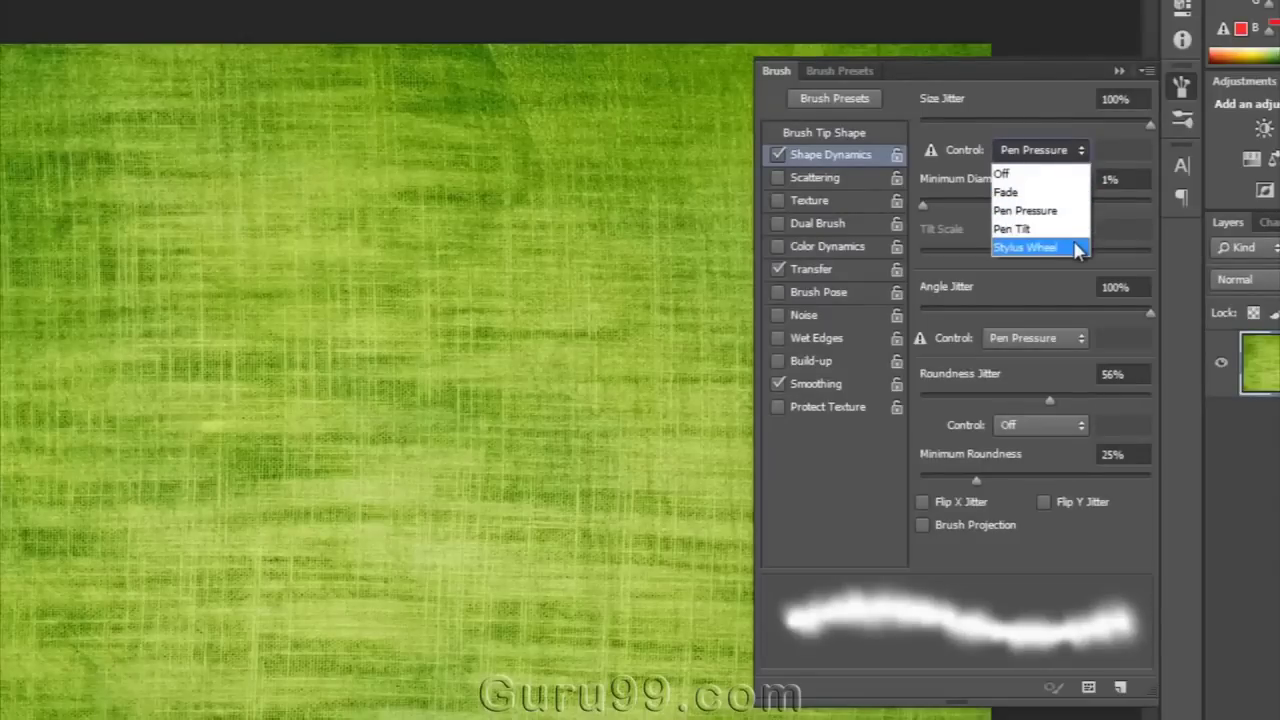
pyautogui.click(1059, 286)
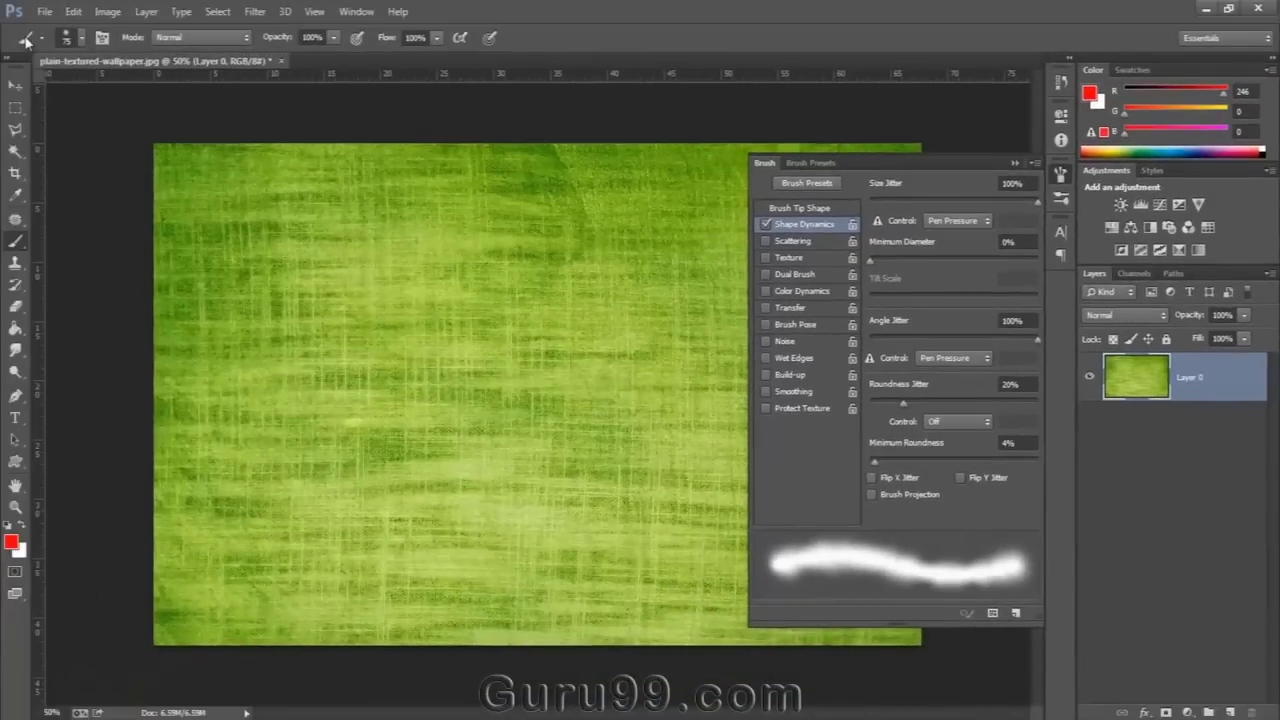
# - Choose the 74 px maple leaf brush preset
pyautogui.click(80, 40)
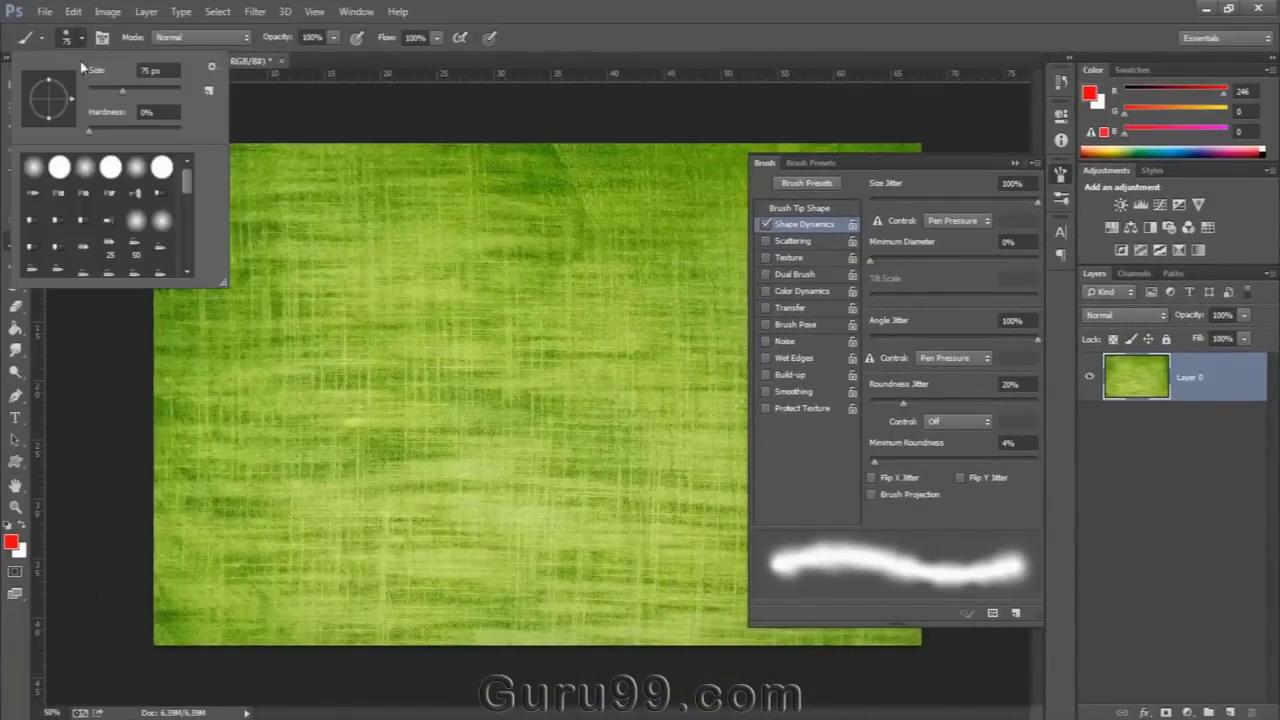
pyautogui.scroll(-5, 72, 197)
pyautogui.scroll(-3, 33, 231)
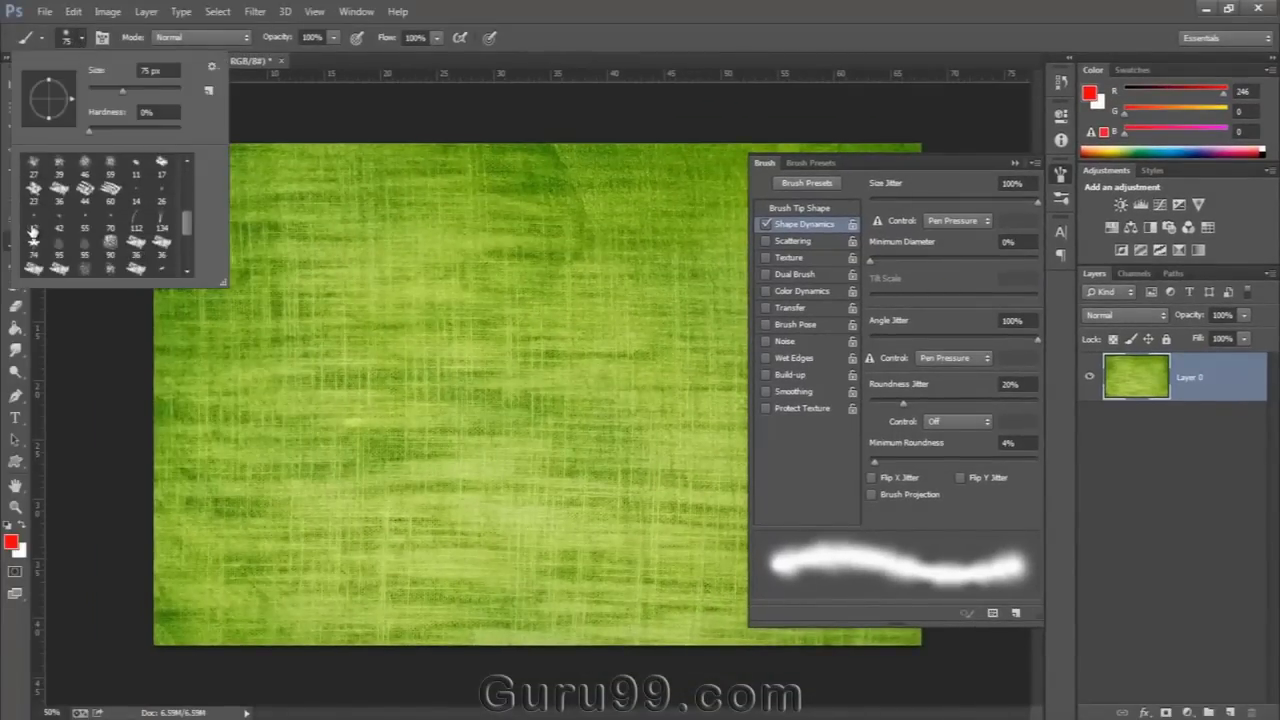
pyautogui.click(33, 244)
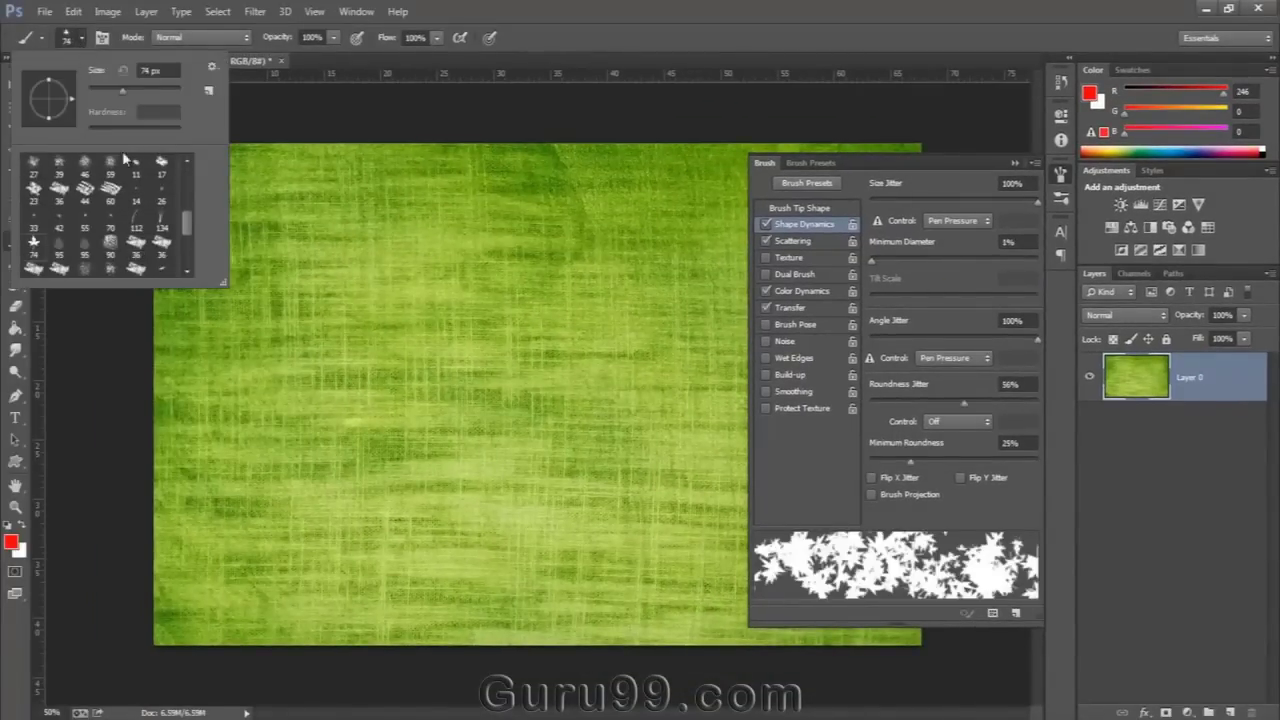
pyautogui.click(80, 42)
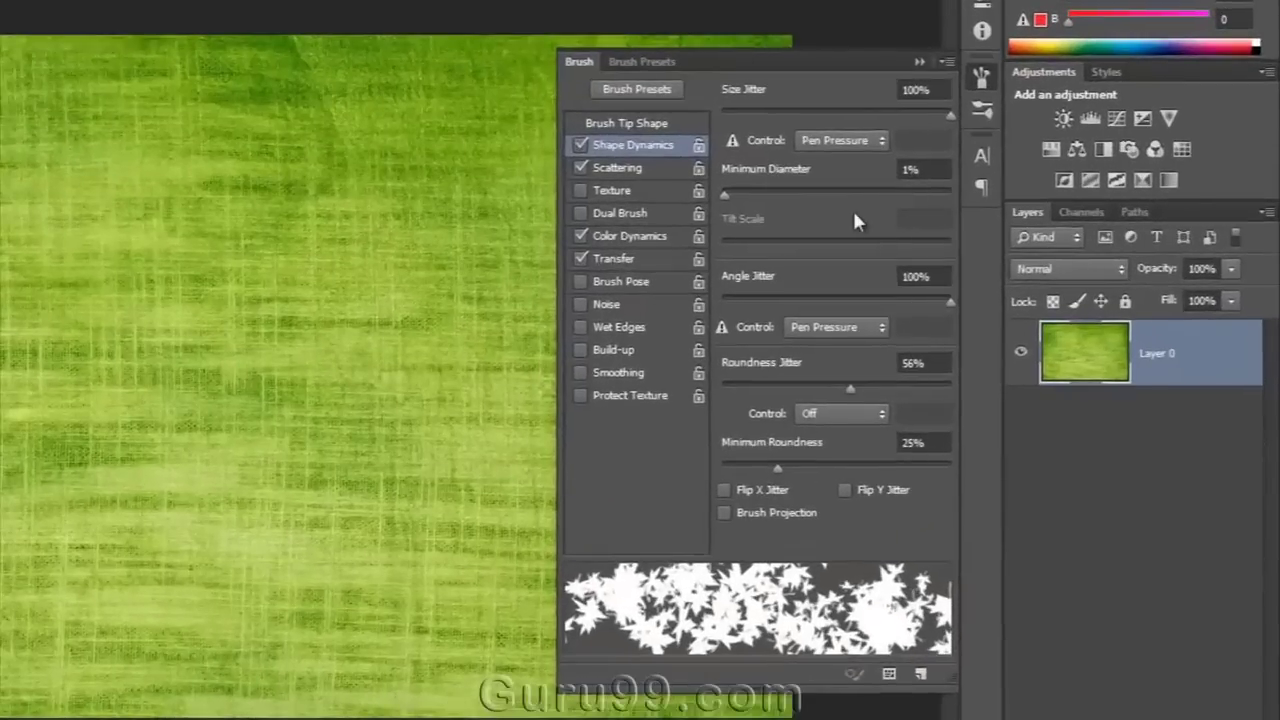
# - Set the leaf brush's Minimum Diameter to 0%, Angle Jitter to 100%, Roundness Jitter to 92% and Minimum Roundness to 9%
pyautogui.moveTo(725, 198)
pyautogui.mouseDown()
pyautogui.moveTo(889, 221)
pyautogui.moveTo(640, 217)
pyautogui.mouseUp()
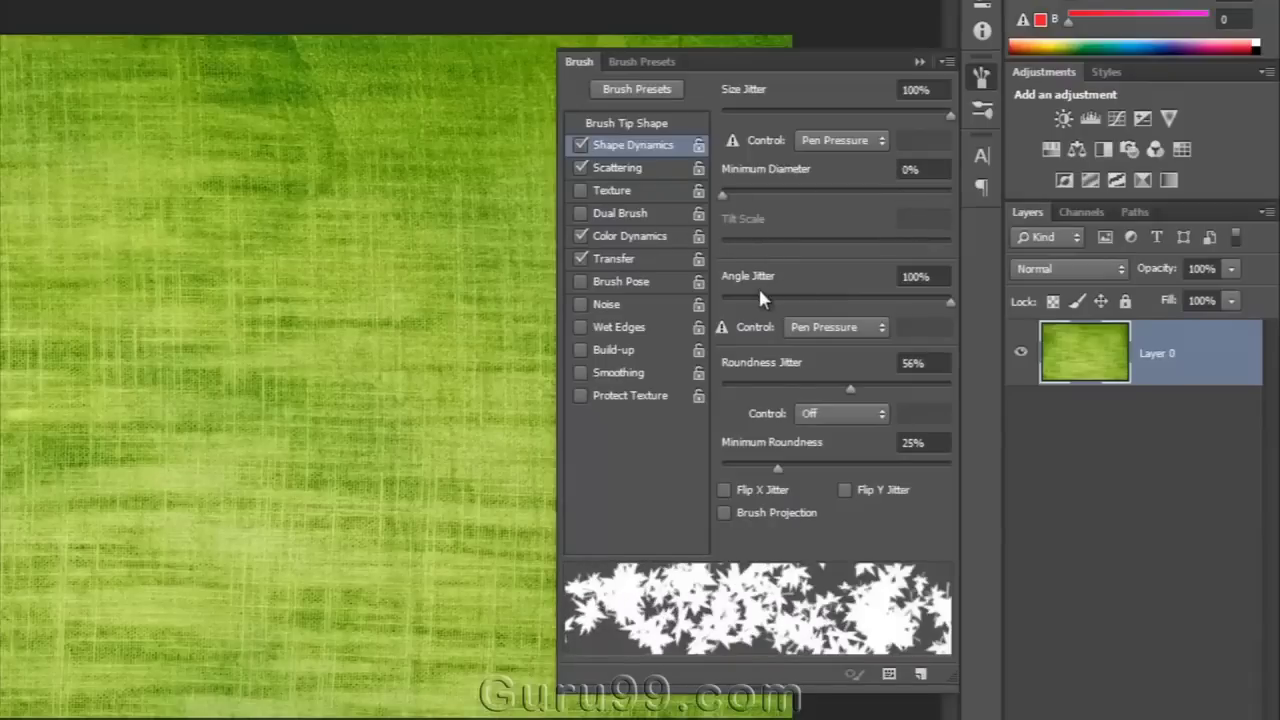
pyautogui.moveTo(812, 302)
pyautogui.mouseDown()
pyautogui.moveTo(751, 306)
pyautogui.moveTo(979, 318)
pyautogui.mouseUp()
pyautogui.moveTo(857, 387)
pyautogui.mouseDown()
pyautogui.moveTo(932, 390)
pyautogui.moveTo(917, 393)
pyautogui.mouseUp()
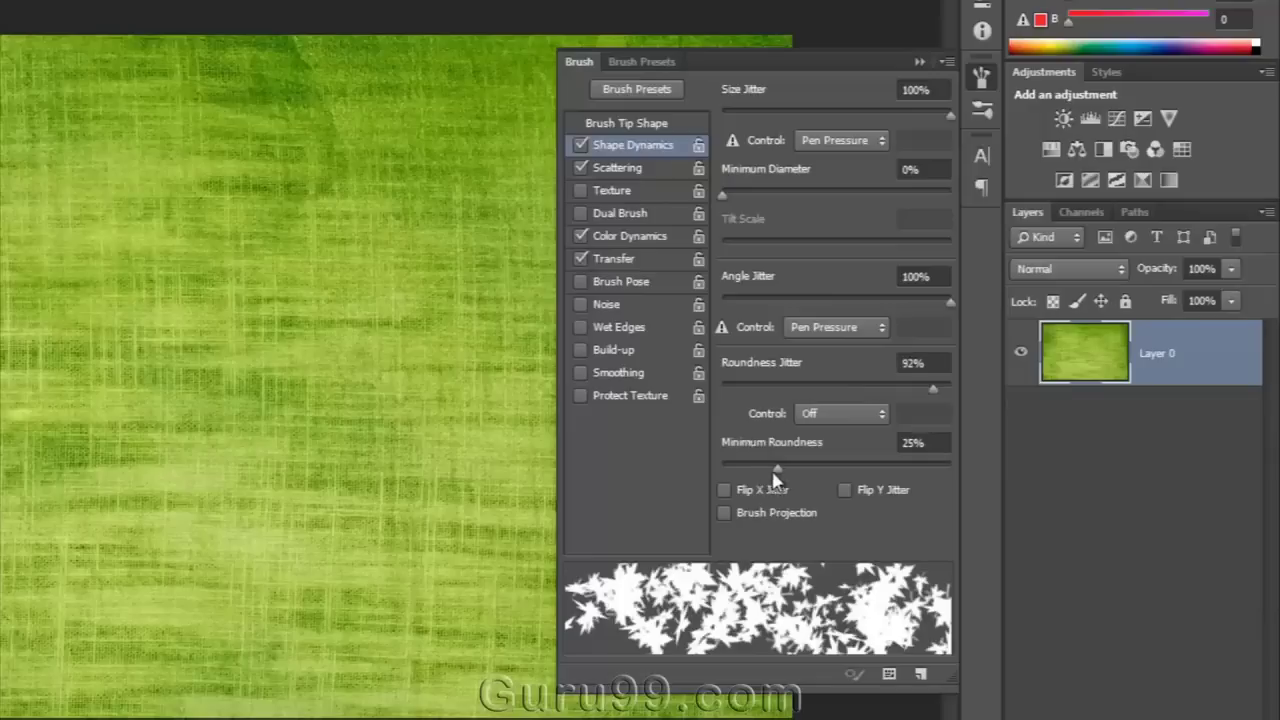
pyautogui.moveTo(777, 468); pyautogui.dragTo(765, 468)
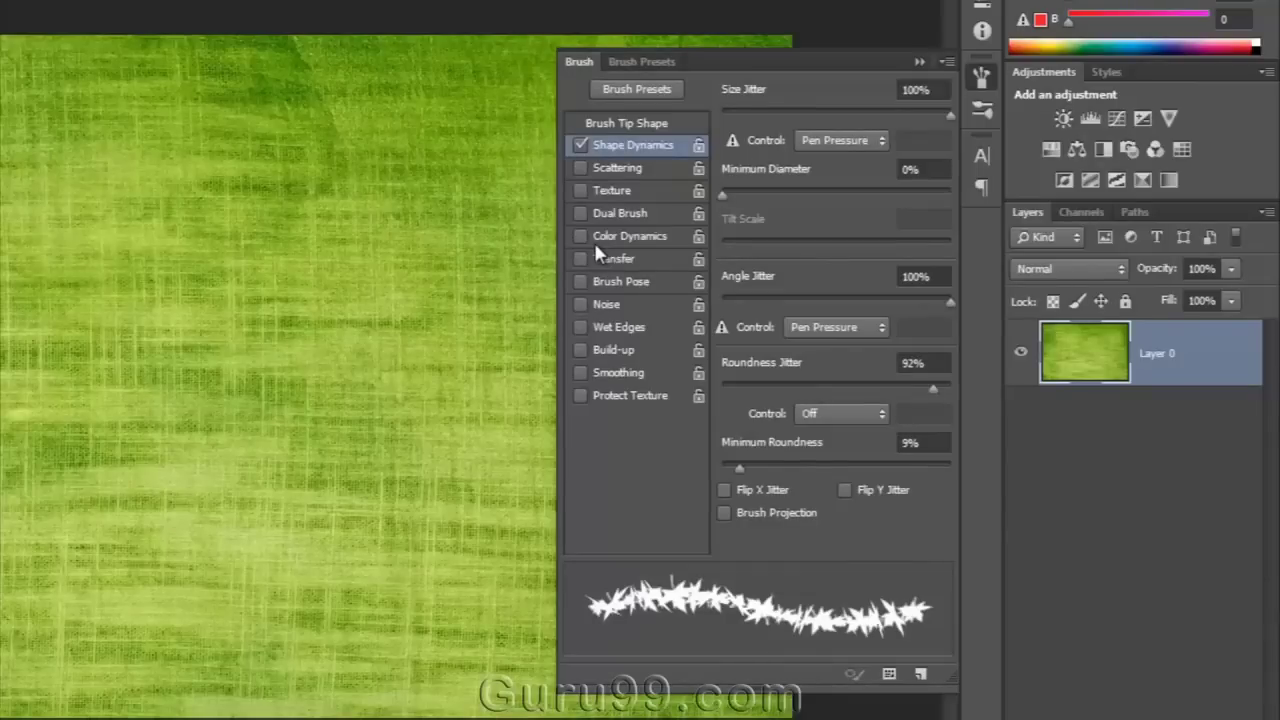
# - Enable Scattering for the leaf brush with Scatter at 962%, Count at 4 and Count Jitter at 100%
pyautogui.click(603, 172)
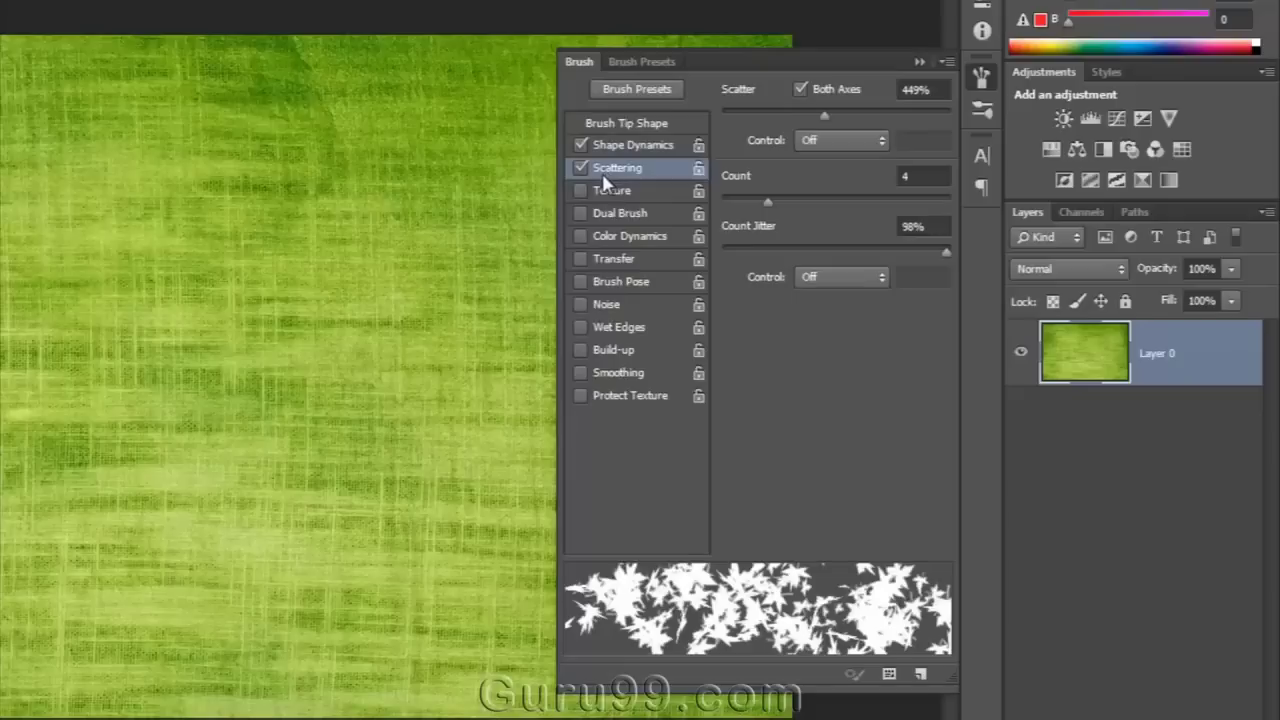
pyautogui.moveTo(826, 116)
pyautogui.mouseDown()
pyautogui.moveTo(916, 139)
pyautogui.moveTo(884, 152)
pyautogui.moveTo(943, 120)
pyautogui.mouseUp()
pyautogui.moveTo(771, 200)
pyautogui.mouseDown()
pyautogui.moveTo(886, 220)
pyautogui.moveTo(776, 222)
pyautogui.mouseUp()
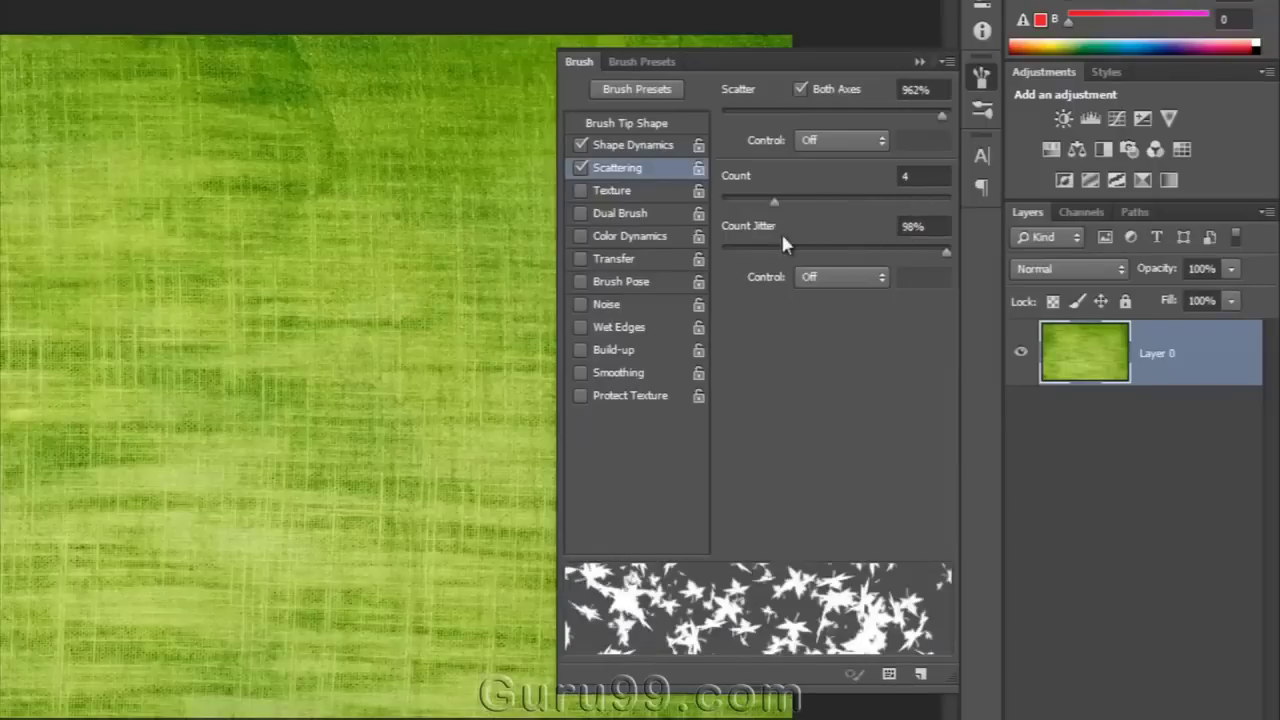
pyautogui.moveTo(946, 254); pyautogui.dragTo(955, 300)
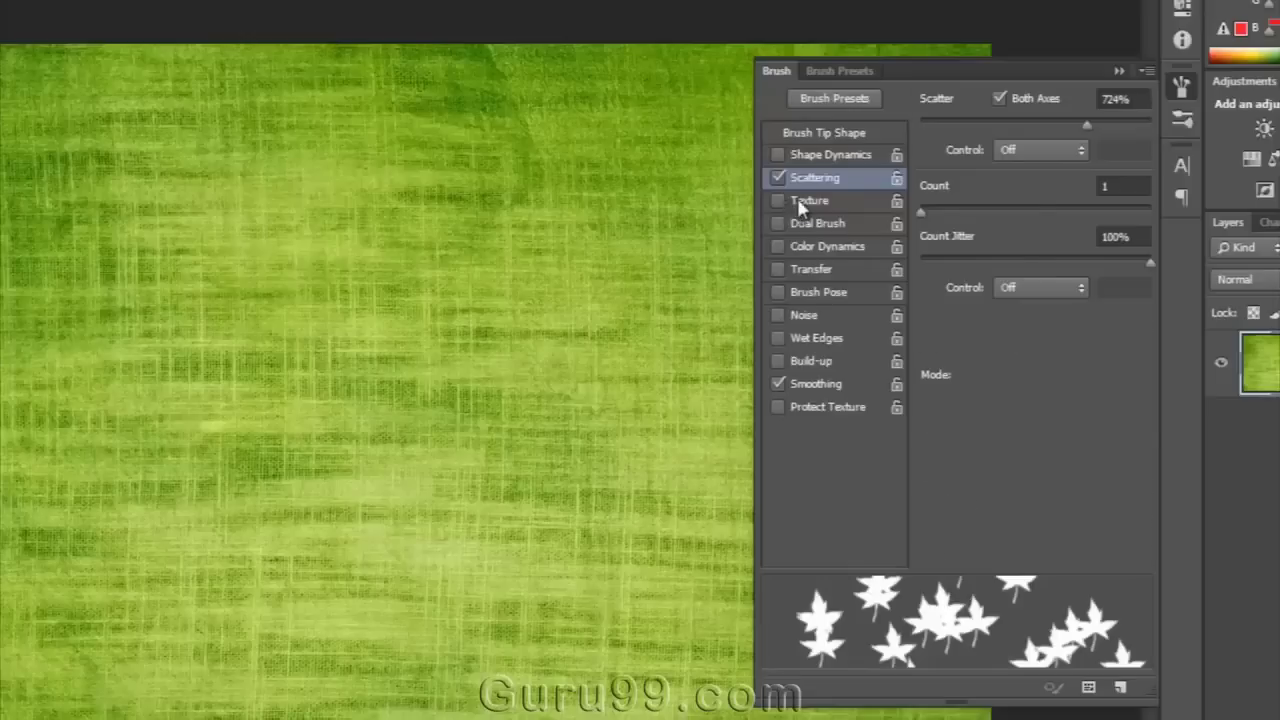
# - Enable Texture for the leaf brush, turn off Scattering, and show the Texture settings
pyautogui.click(605, 191)
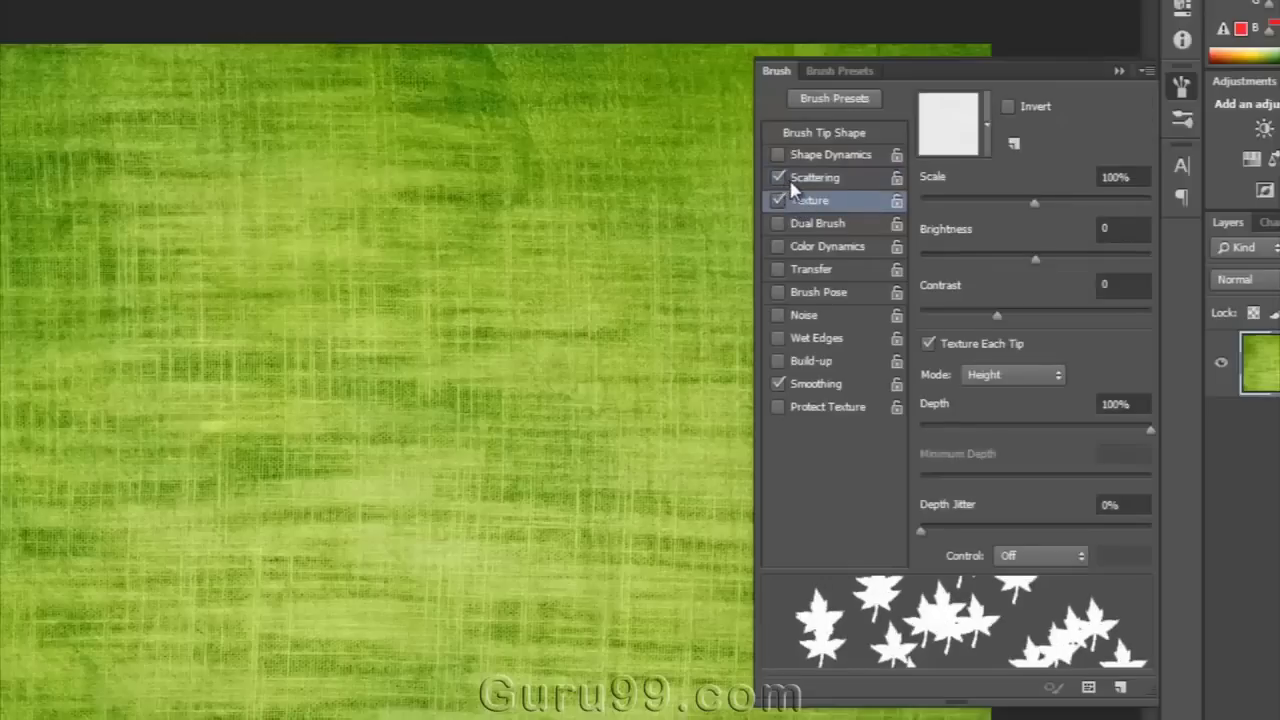
pyautogui.click(796, 180)
pyautogui.click(778, 178)
pyautogui.click(805, 200)
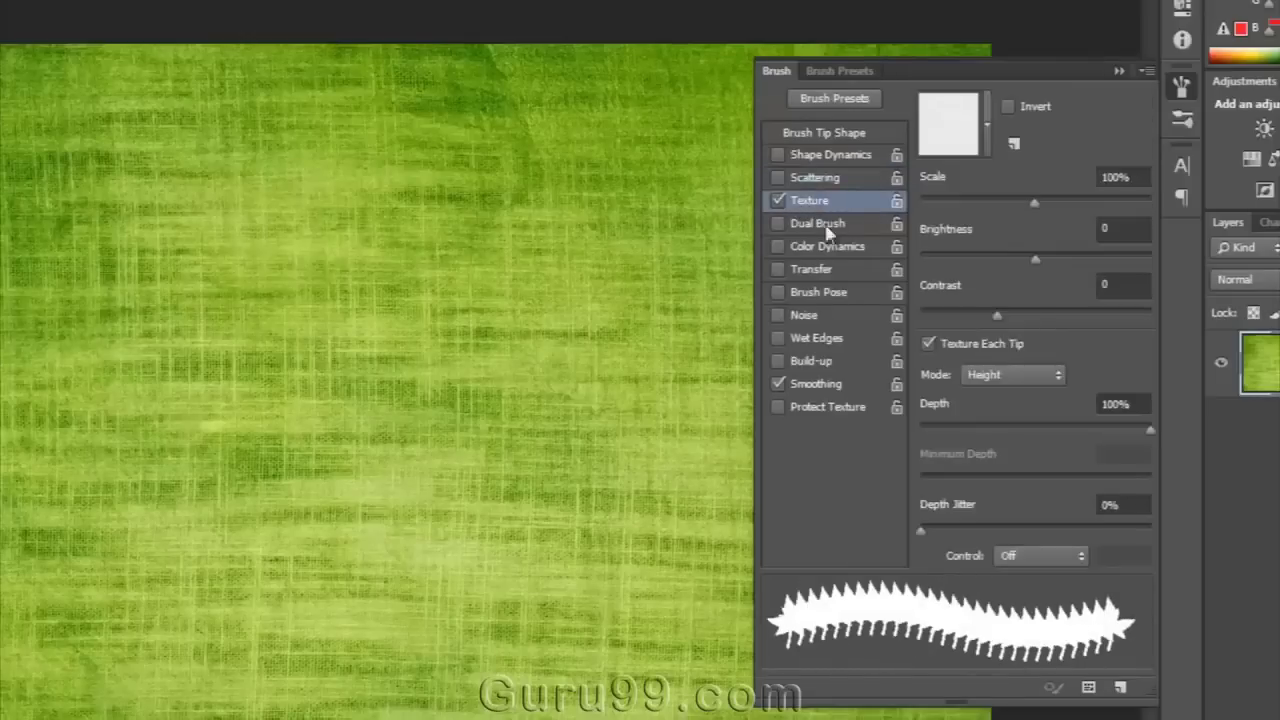
# - Browse the texture patterns available for the leaf brush and keep the current pattern
pyautogui.click(987, 124)
pyautogui.scroll(3, 905, 250)
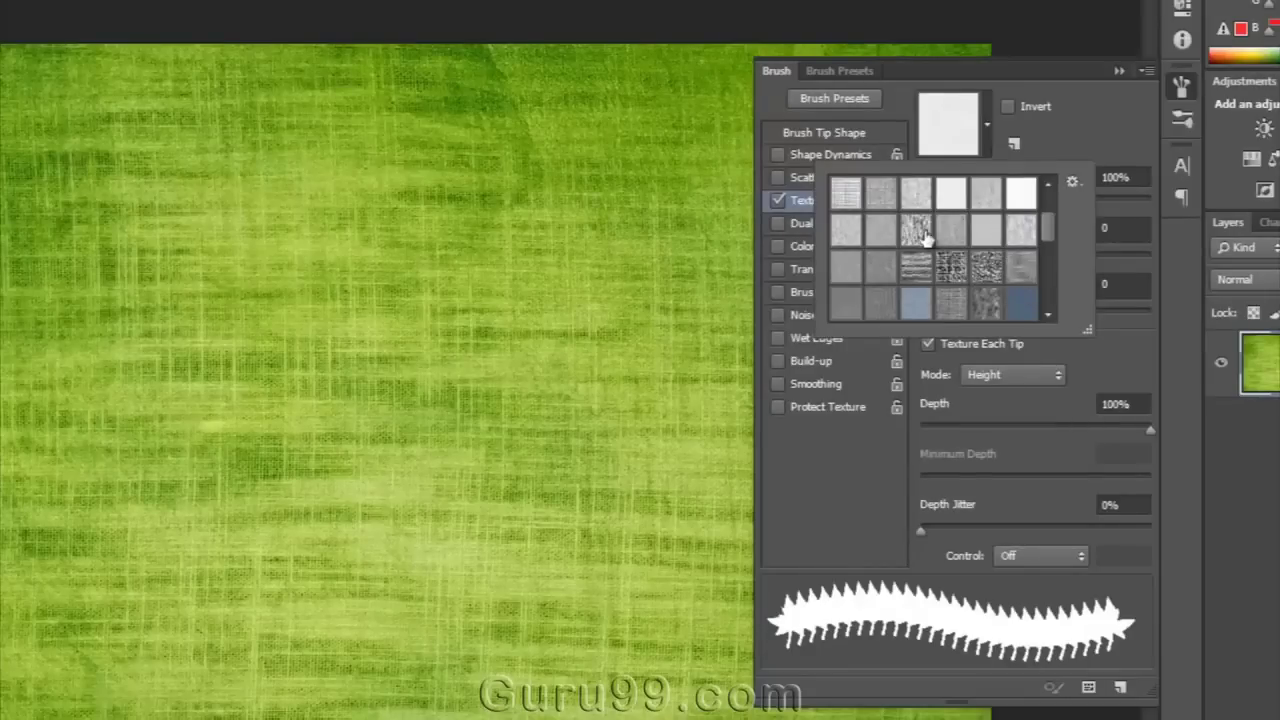
pyautogui.click(984, 142)
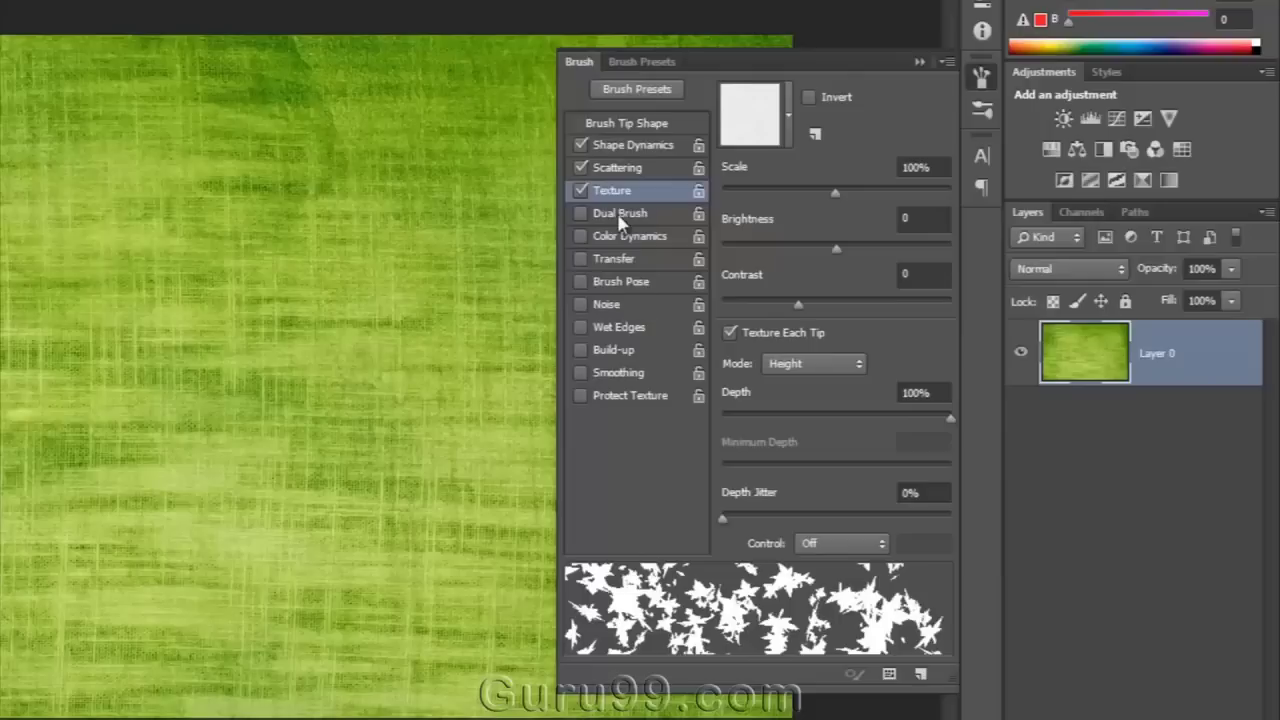
# - Enable Dual Brush for the leaf brush and look through the available second brush tips
pyautogui.click(816, 223)
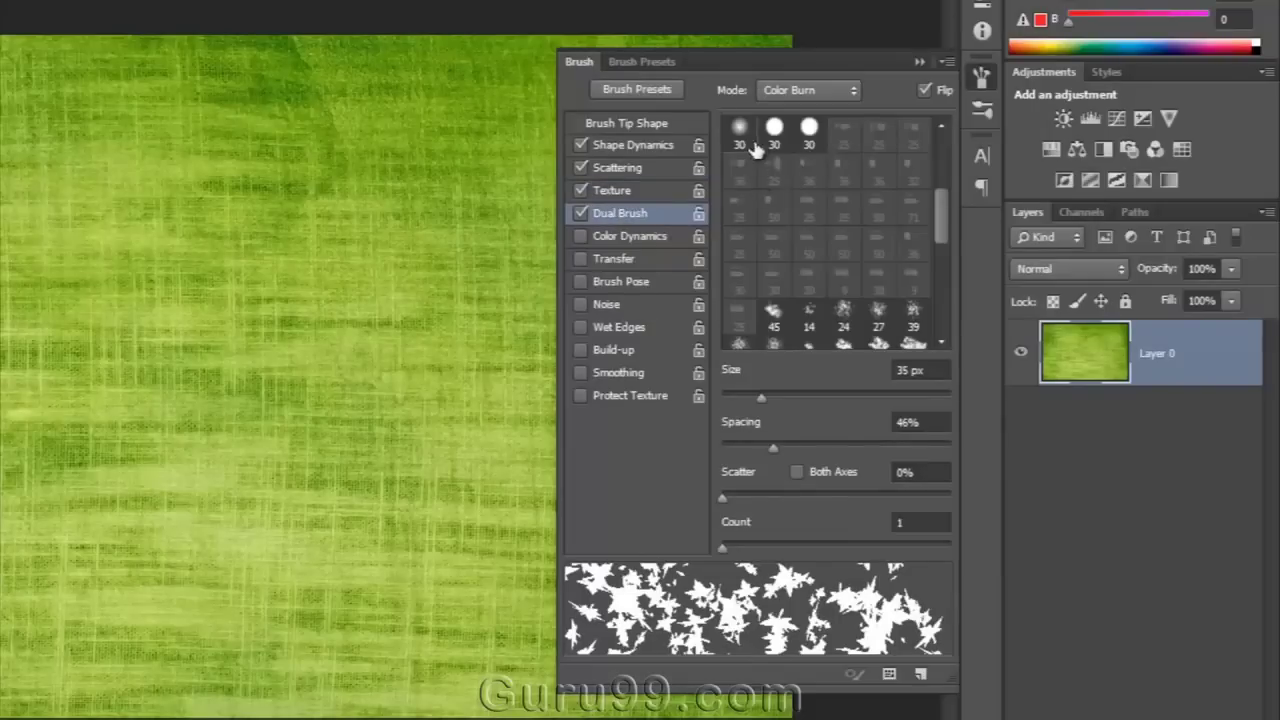
pyautogui.scroll(-6, 838, 337)
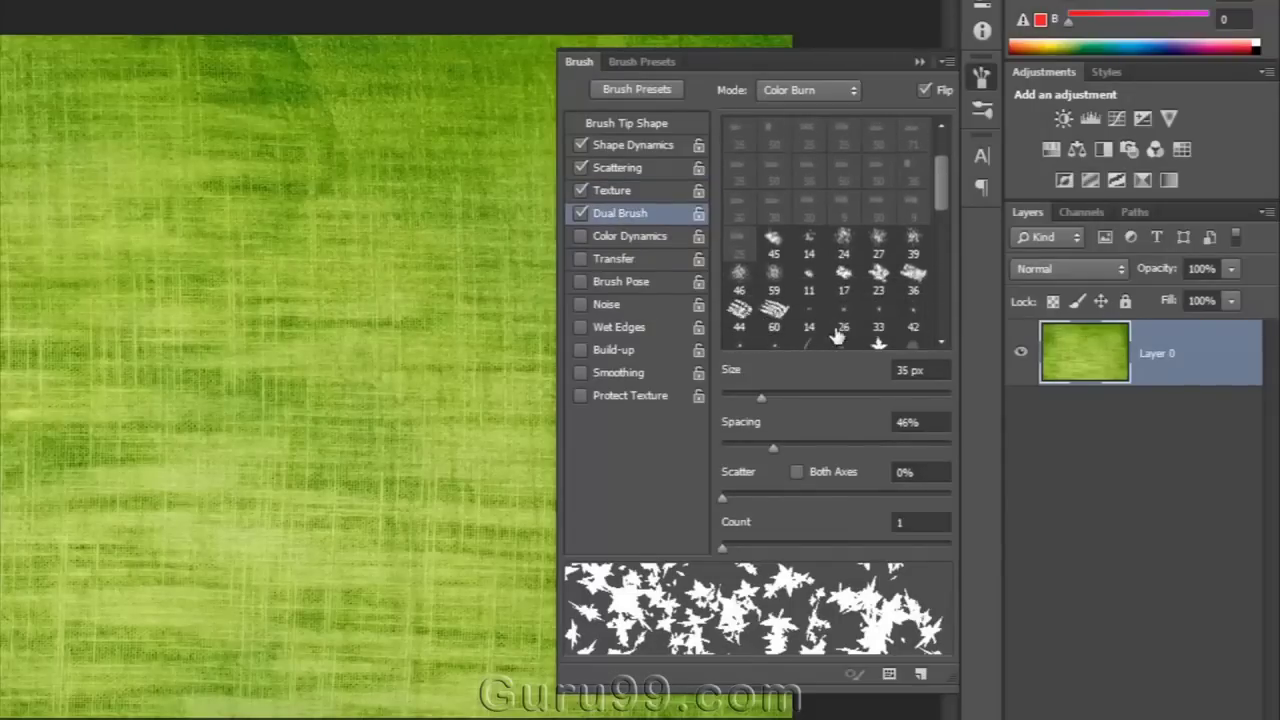
pyautogui.scroll(-8, 825, 290)
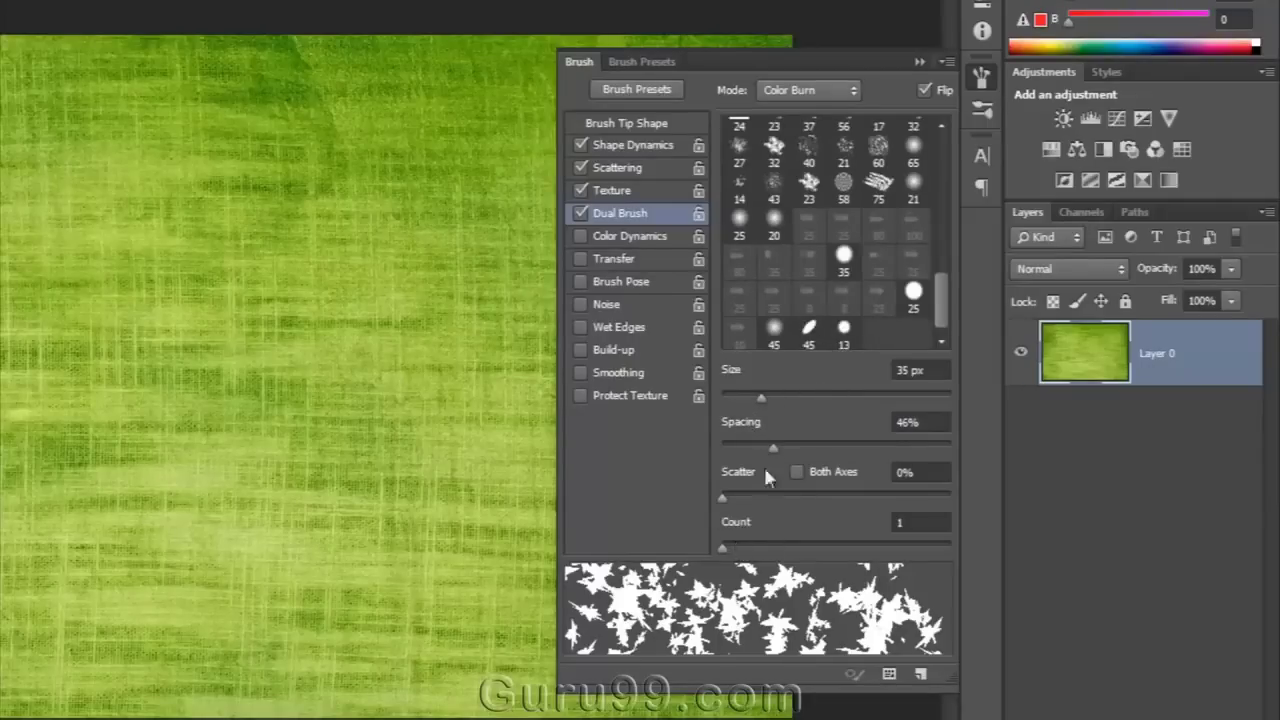
# - Enable Color Dynamics and Transfer for the leaf brush, showing the settings of each
pyautogui.click(630, 236)
pyautogui.click(581, 236)
pyautogui.click(628, 238)
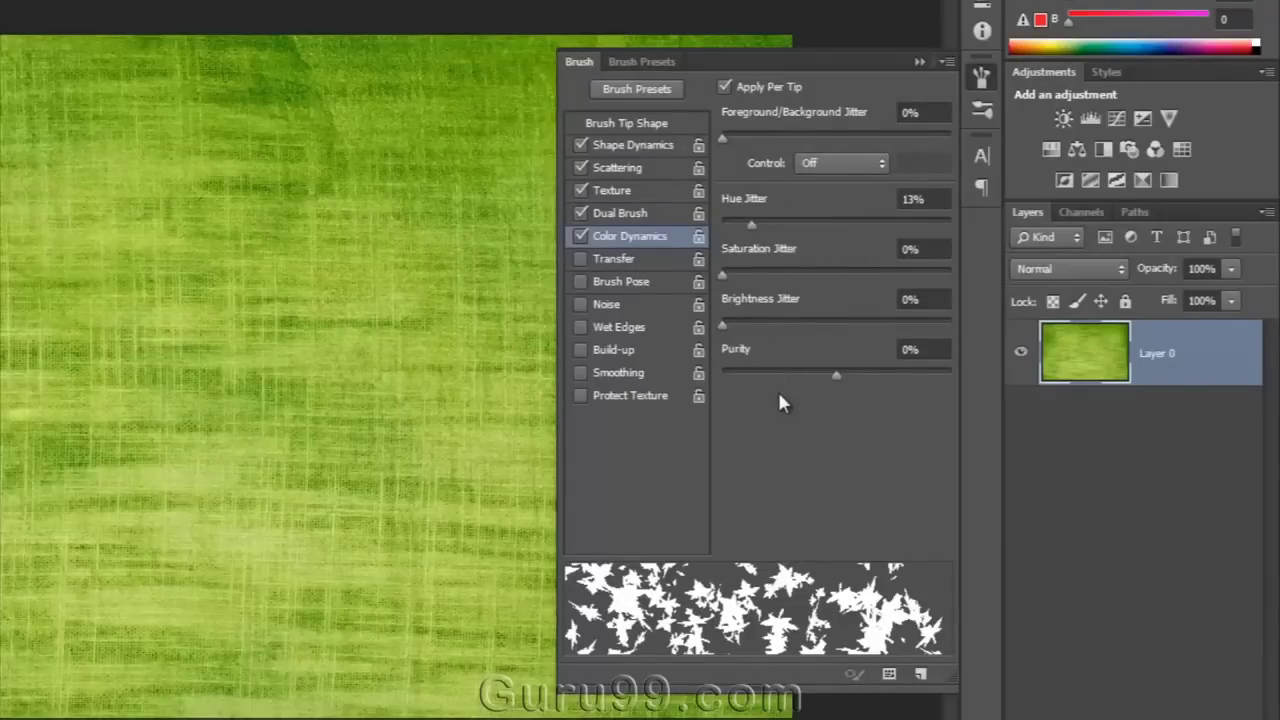
pyautogui.click(580, 257)
pyautogui.click(613, 259)
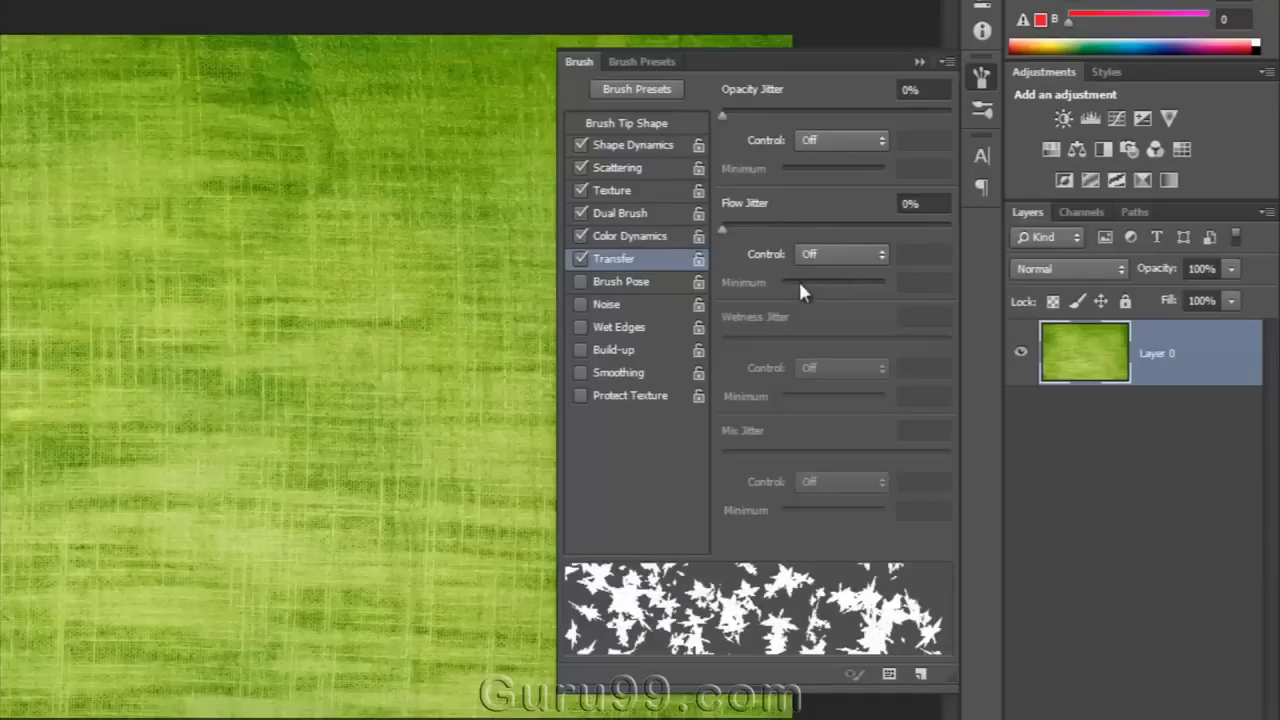
# - Enable Brush Pose, Noise, Wet Edges, Build-up, Smoothing and Protect Texture for the leaf brush
pyautogui.click(600, 283)
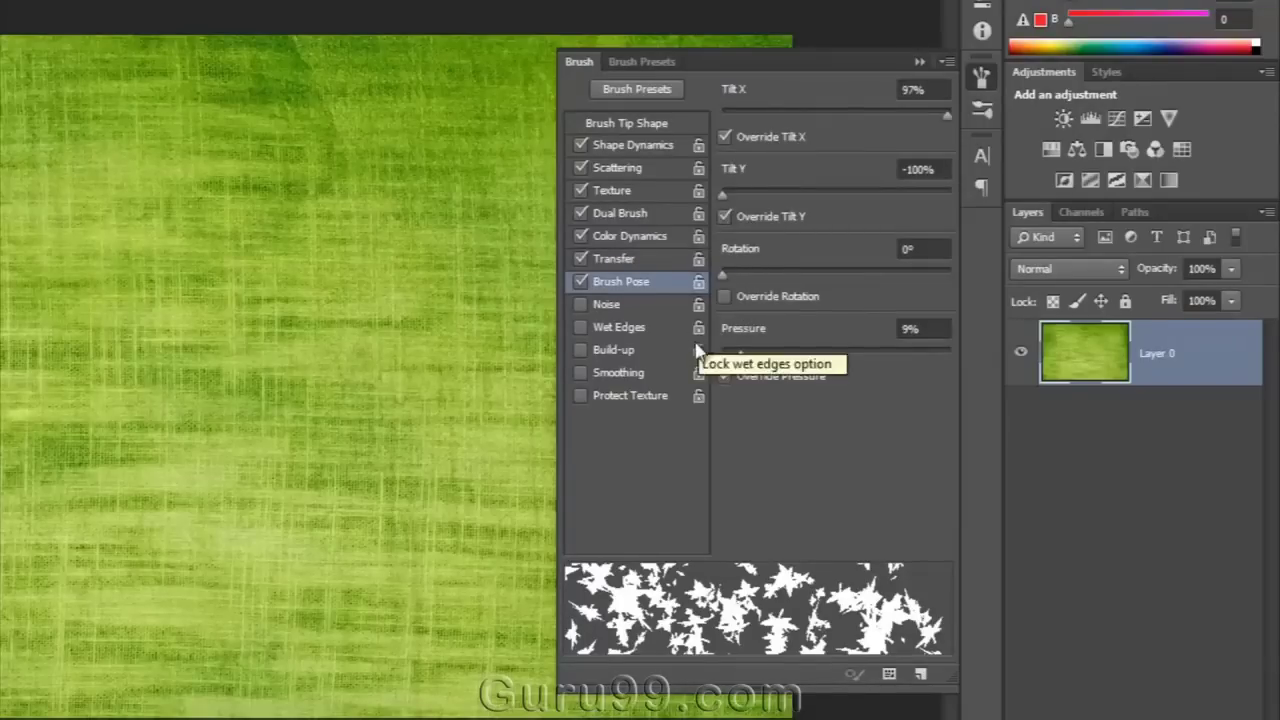
pyautogui.click(607, 308)
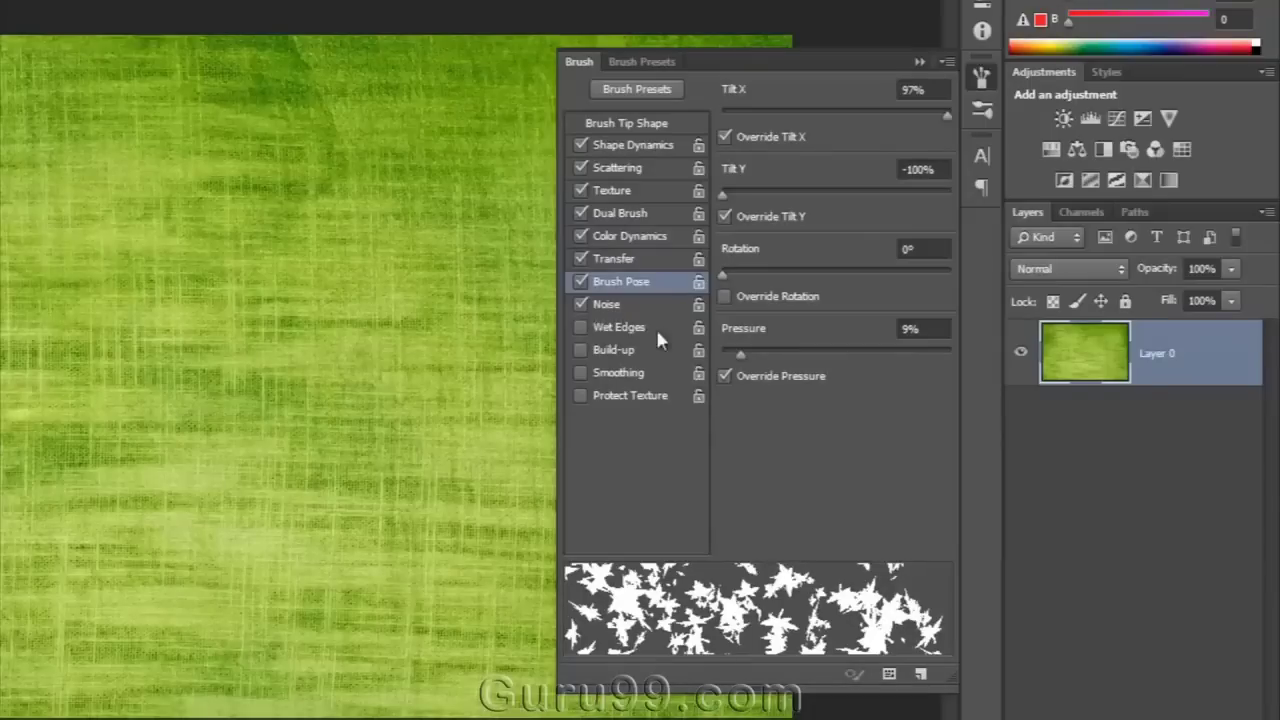
pyautogui.click(606, 328)
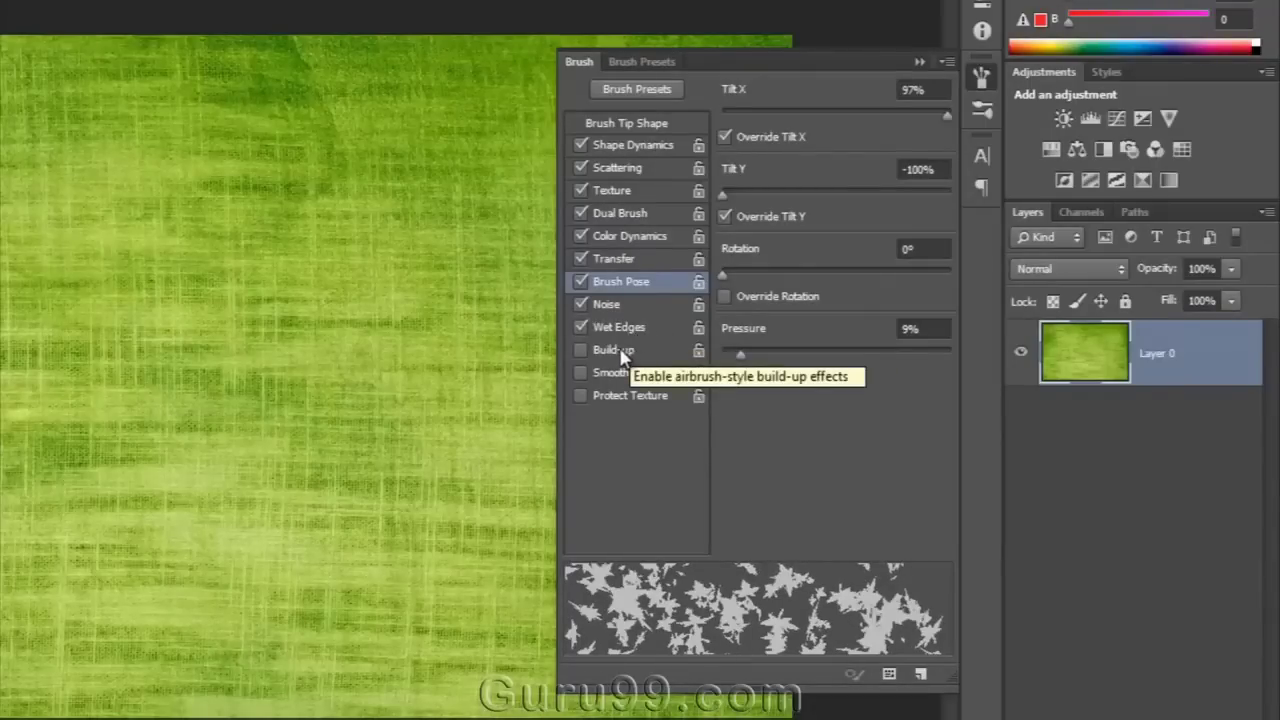
pyautogui.click(622, 357)
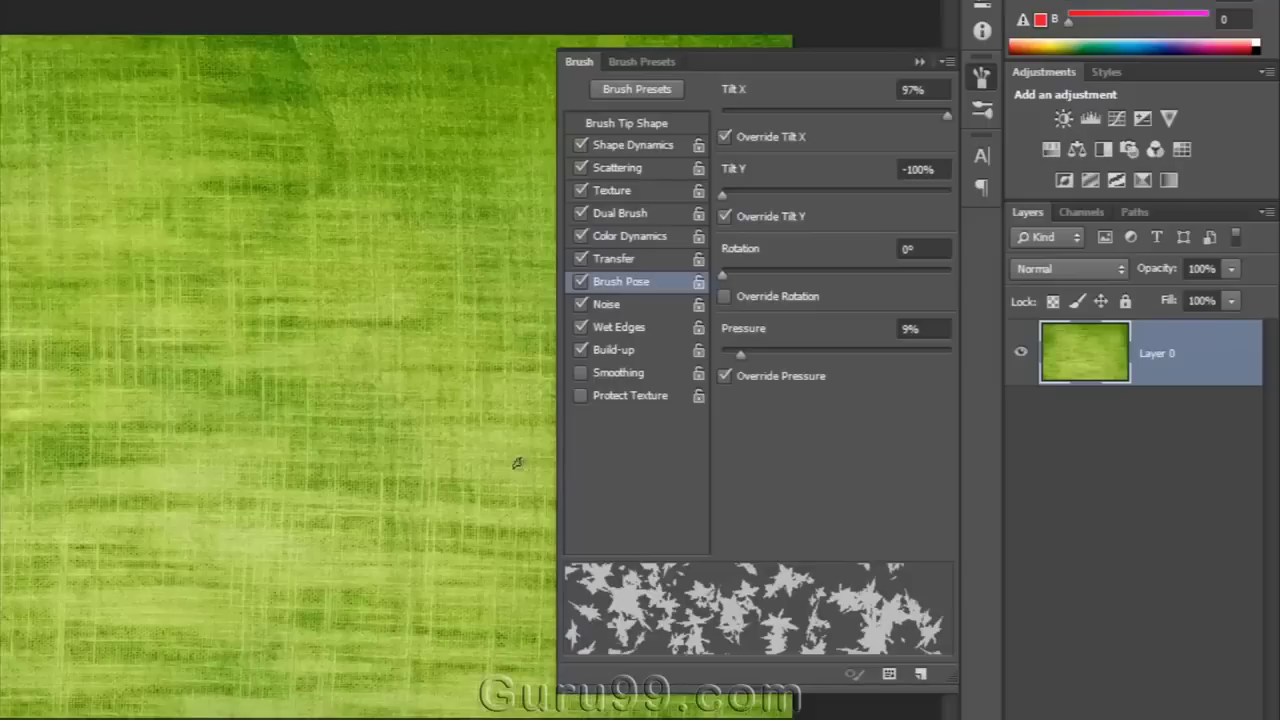
pyautogui.click(581, 373)
pyautogui.click(613, 397)
# - Paint red leaf strokes on the green texture, raising Shape Dynamics' Minimum Diameter to 64% between strokes
pyautogui.moveTo(289, 320)
pyautogui.mouseDown()
pyautogui.moveTo(120, 317)
pyautogui.moveTo(205, 176)
pyautogui.mouseUp()
pyautogui.click(629, 150)
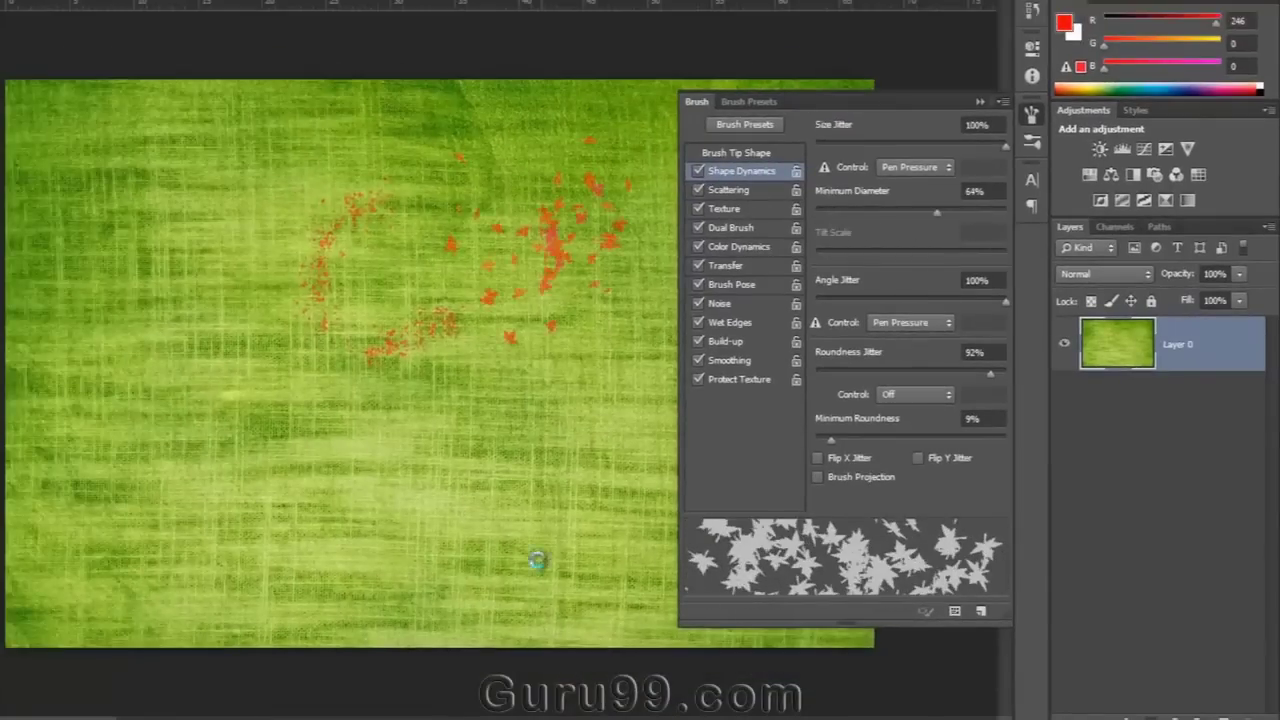
pyautogui.moveTo(537, 561)
pyautogui.mouseDown()
pyautogui.moveTo(183, 307)
pyautogui.moveTo(281, 241)
pyautogui.moveTo(191, 203)
pyautogui.moveTo(350, 525)
pyautogui.moveTo(488, 546)
pyautogui.moveTo(431, 617)
pyautogui.moveTo(465, 632)
pyautogui.moveTo(482, 548)
pyautogui.moveTo(447, 358)
pyautogui.moveTo(331, 308)
pyautogui.moveTo(368, 358)
pyautogui.moveTo(373, 426)
pyautogui.mouseUp()
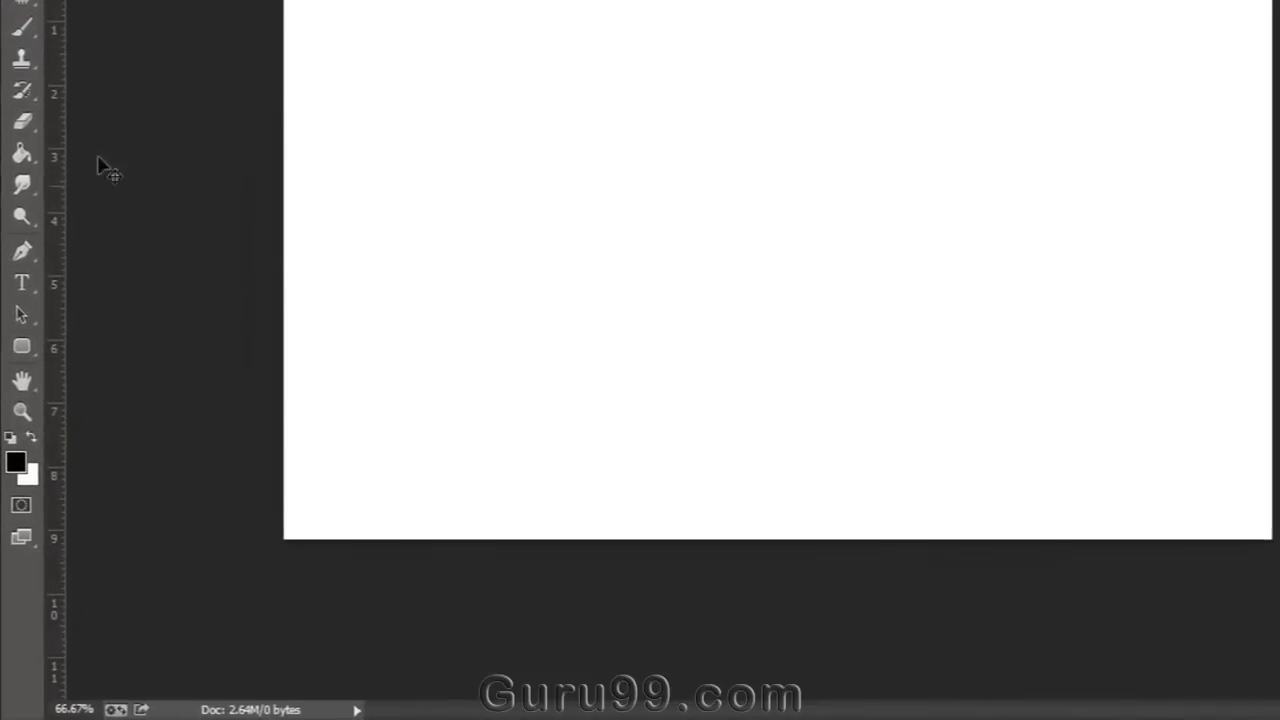
# - Add horizontal point text reading "Guru99.com" near the left edge of the blank white canvas using the Horizontal Type Tool
pyautogui.click(38, 288)
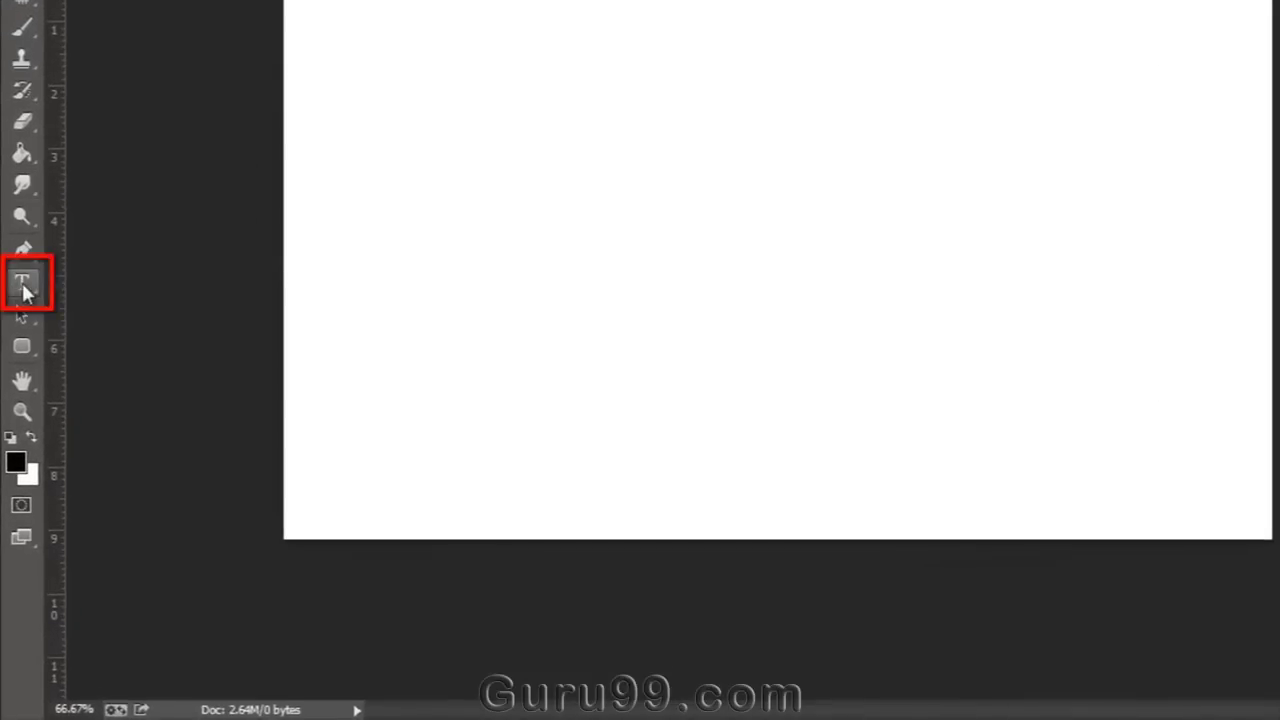
pyautogui.rightClick(26, 291)
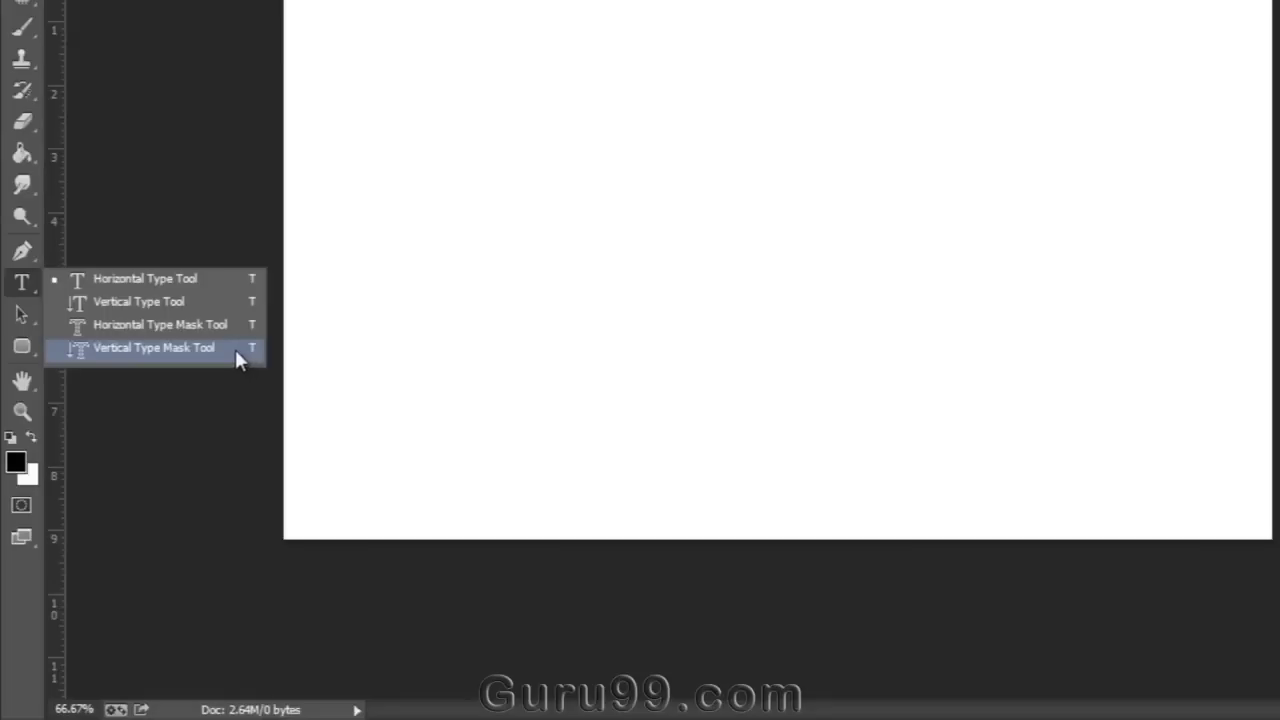
pyautogui.click(183, 283)
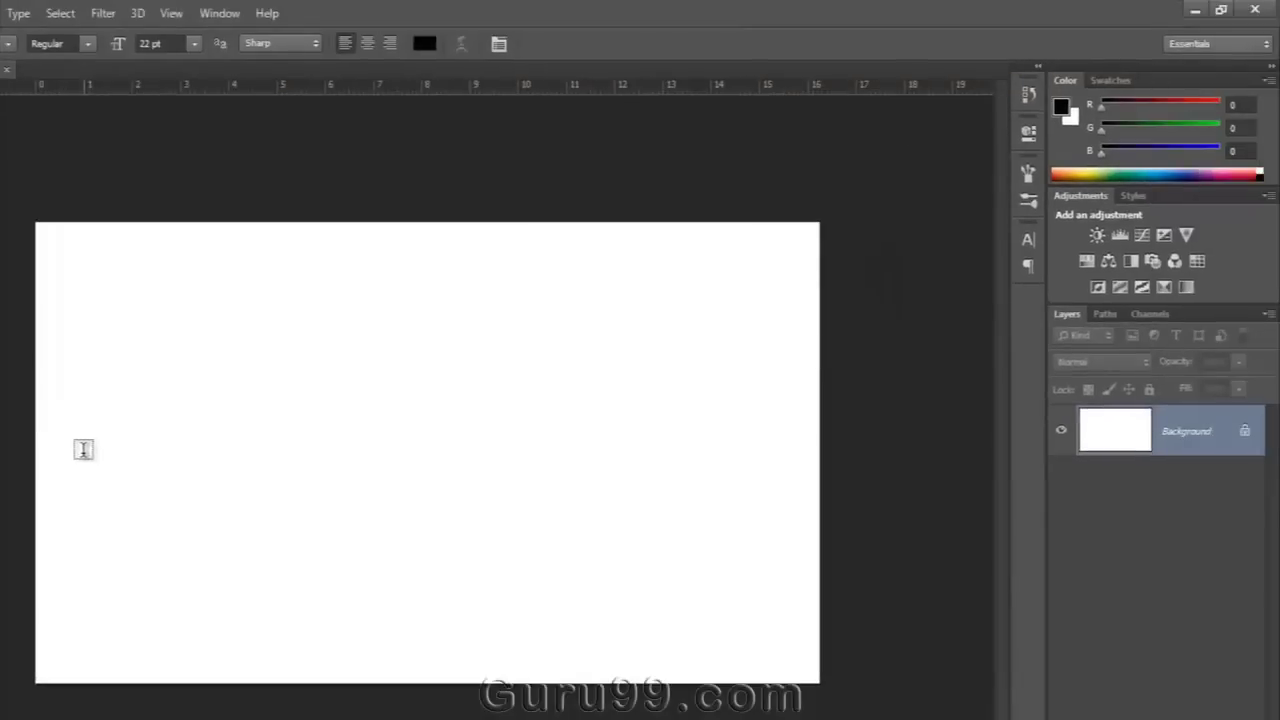
pyautogui.click(85, 448)
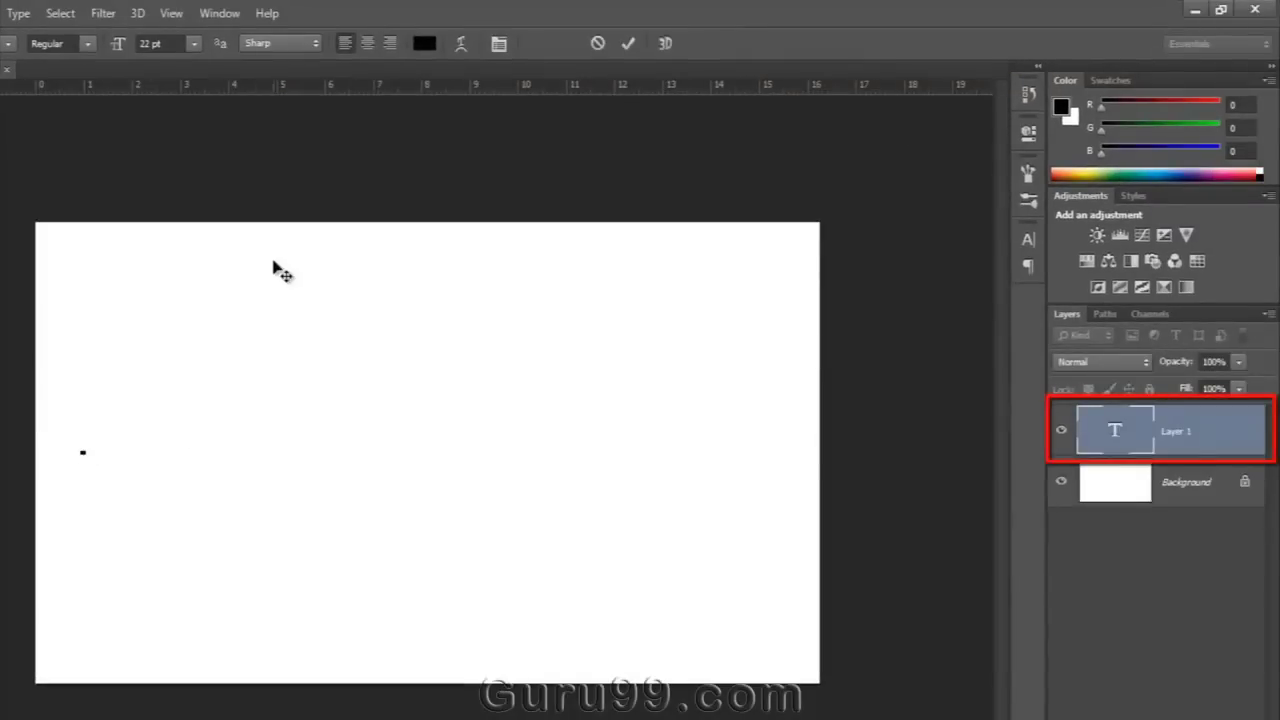
pyautogui.write('G')
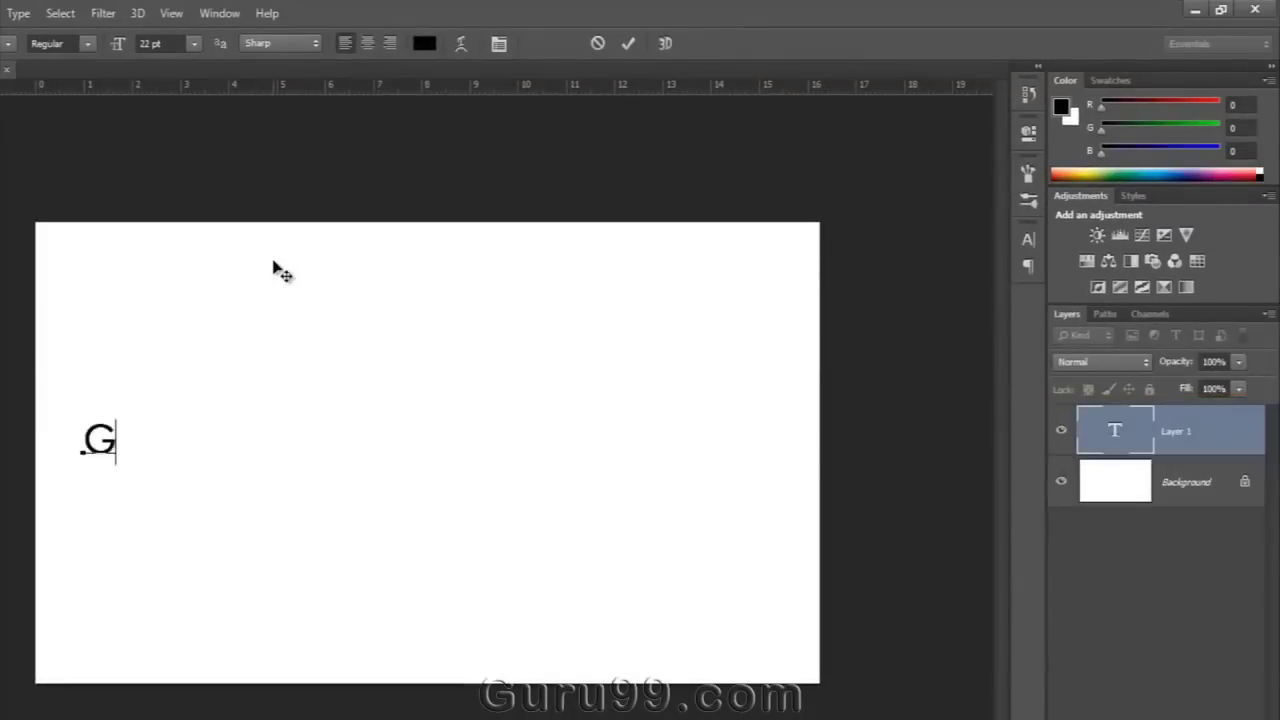
pyautogui.write('uru99.com ')
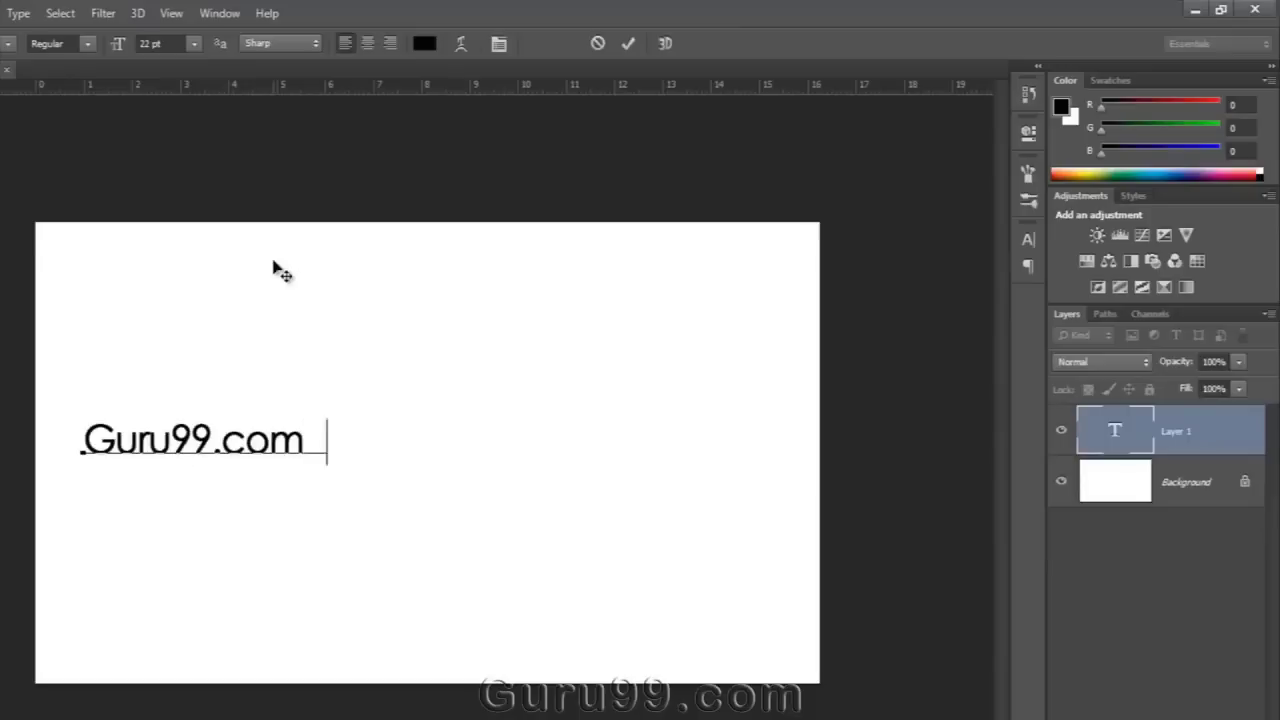
# - Extend the text line with "(Free online education)", correcting the spacing between words, and commit it
pyautogui.write('(Free online')
pyautogui.press('Left')
pyautogui.press('Left')
pyautogui.press('Left')
pyautogui.press('Left')
pyautogui.press('Left')
pyautogui.press('Left')
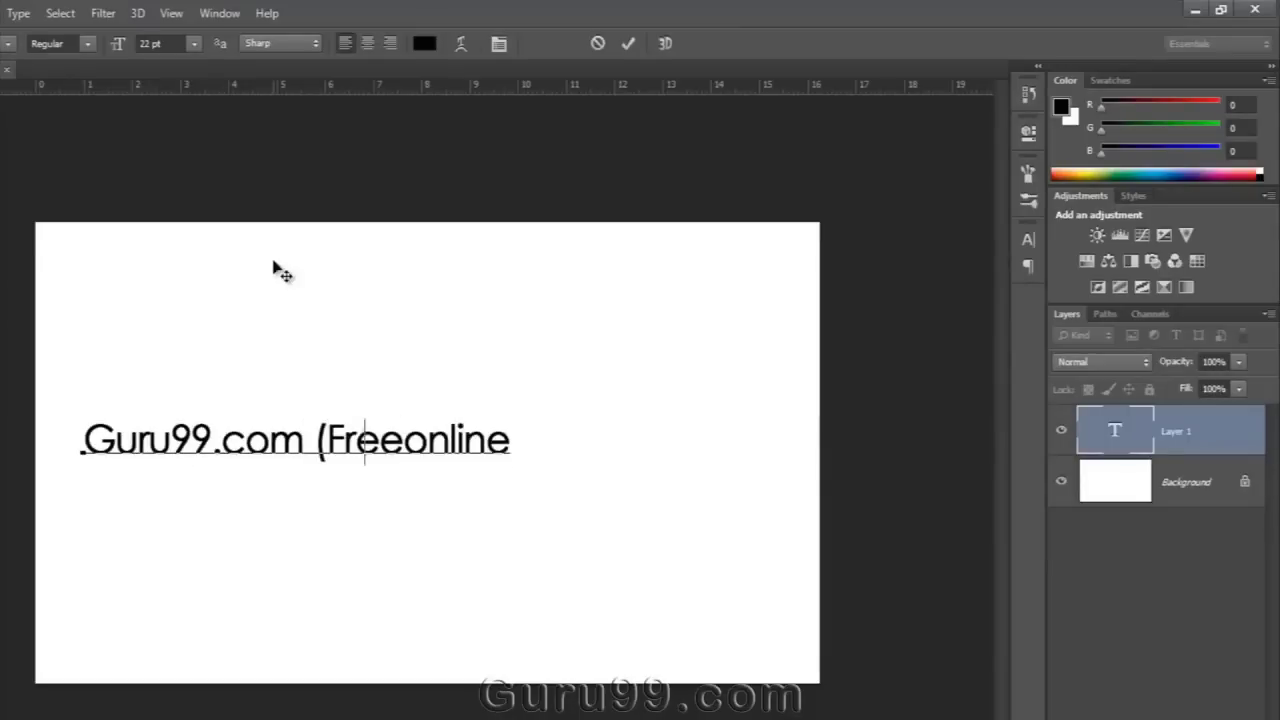
pyautogui.press('End')
pyautogui.write('education)')
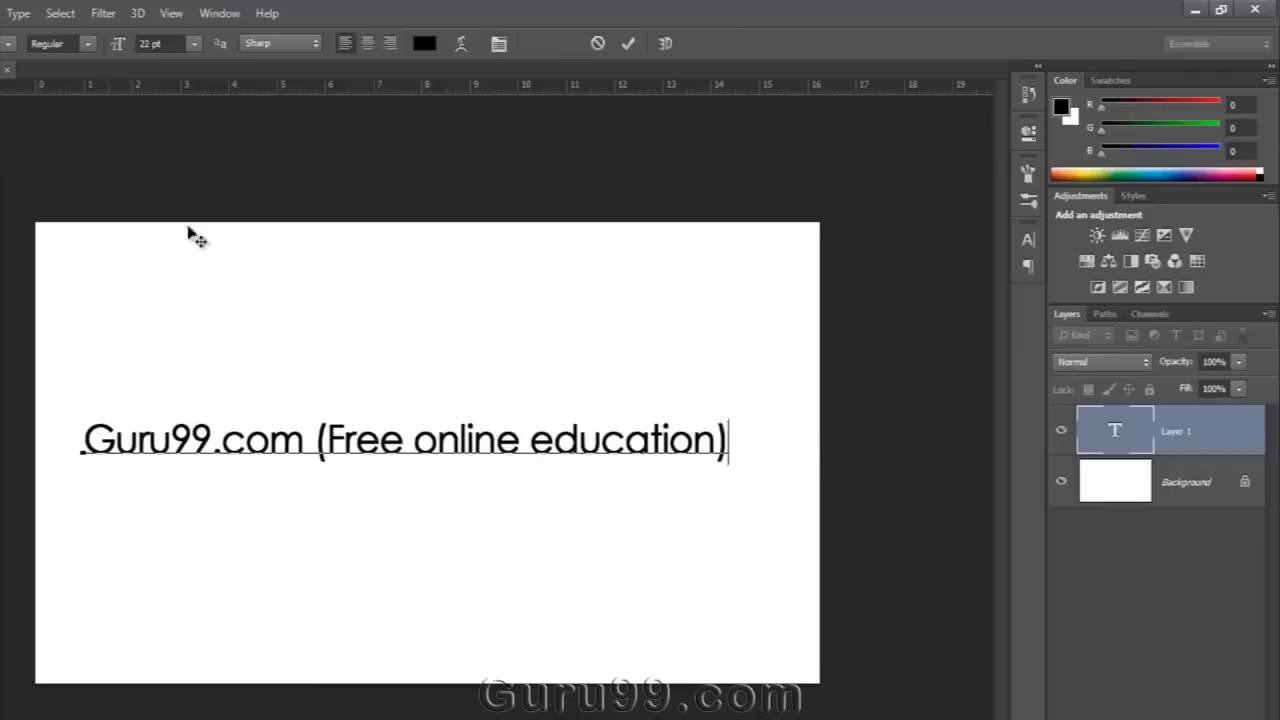
pyautogui.hotkey('ctrl', 'Return')
# - Move the text line slightly right and down on the canvas and select all its characters for editing
pyautogui.press('v')
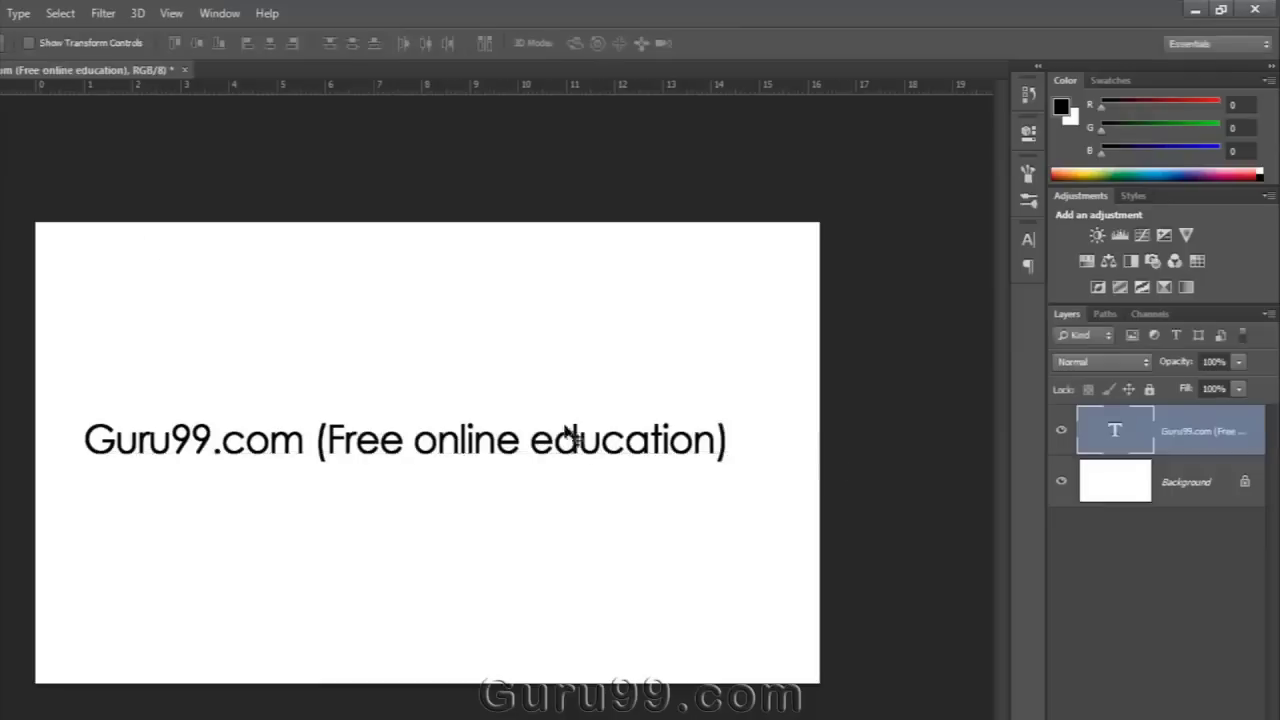
pyautogui.moveTo(578, 452); pyautogui.dragTo(632, 455)
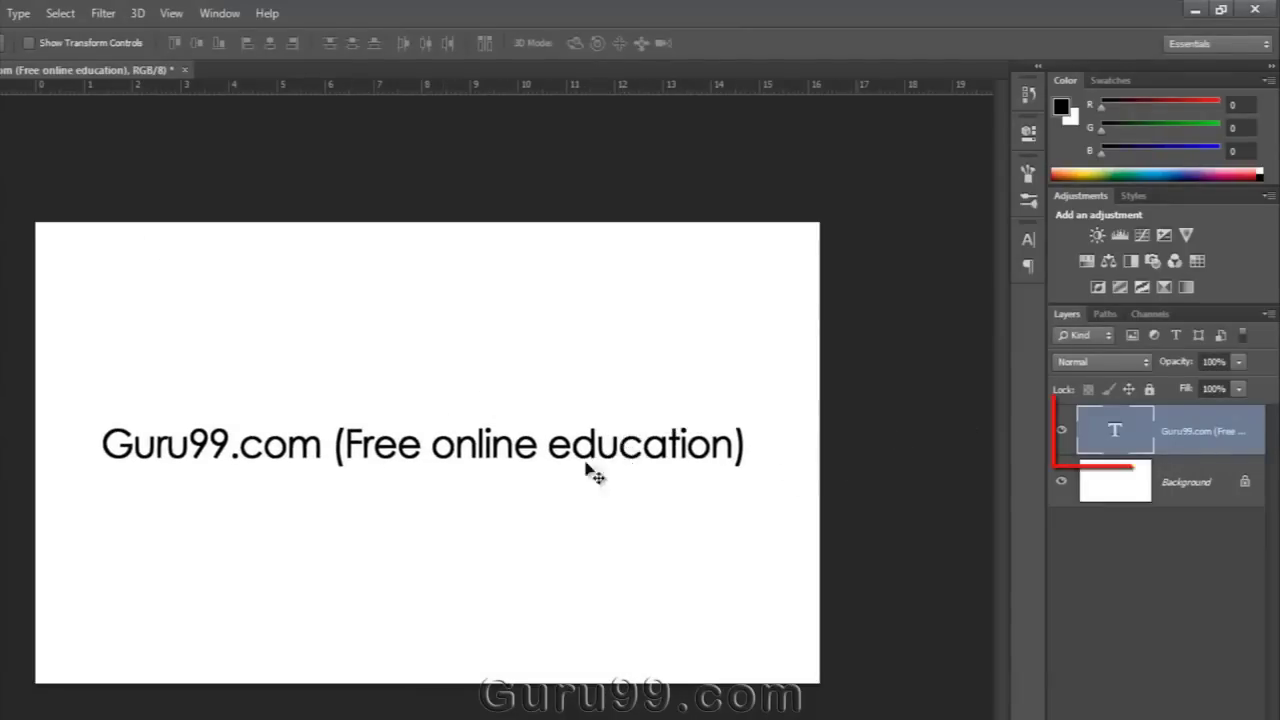
pyautogui.doubleClick(1082, 438)
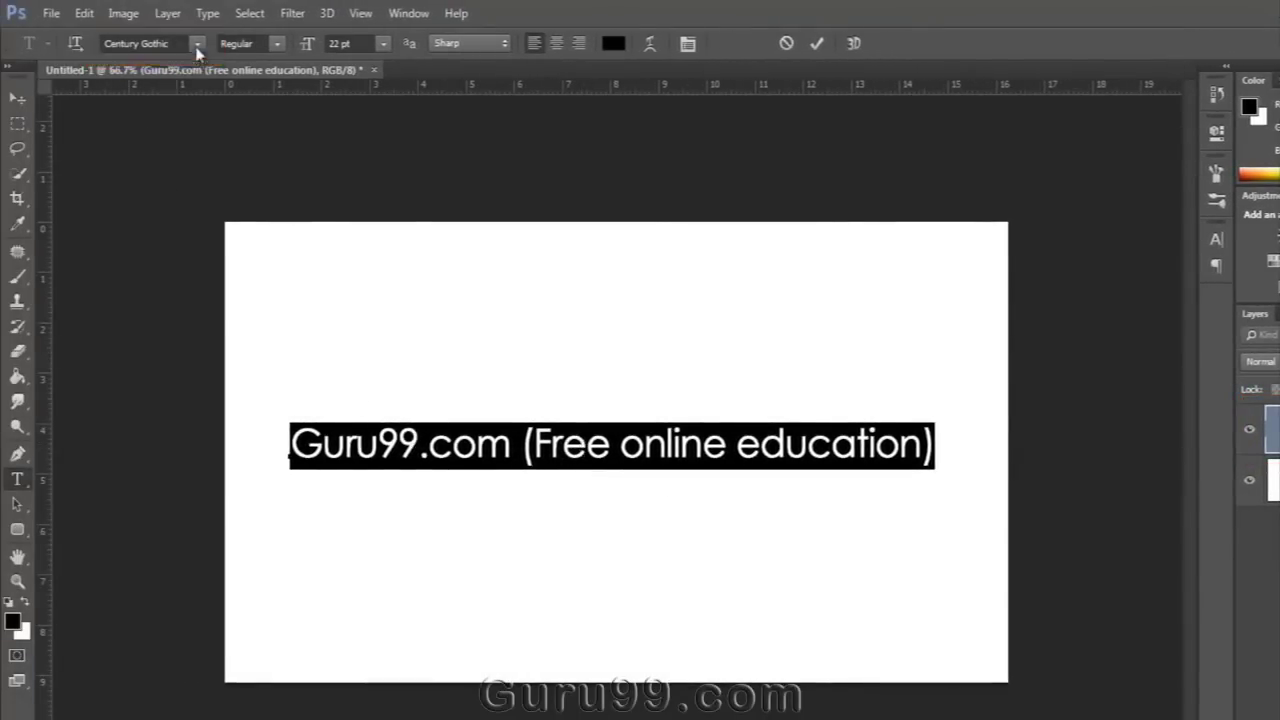
# - Try the Colleged and Constantia fonts on the selected text and set it back to Century Gothic
pyautogui.click(197, 45)
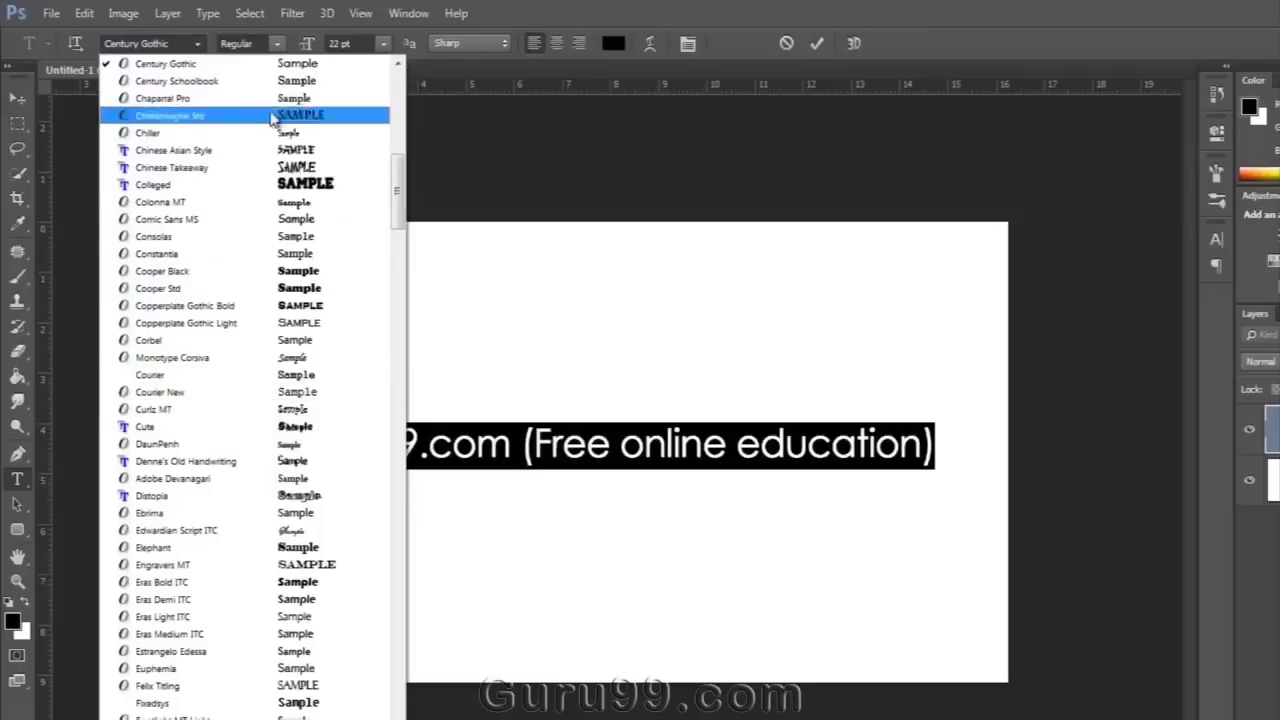
pyautogui.click(292, 185)
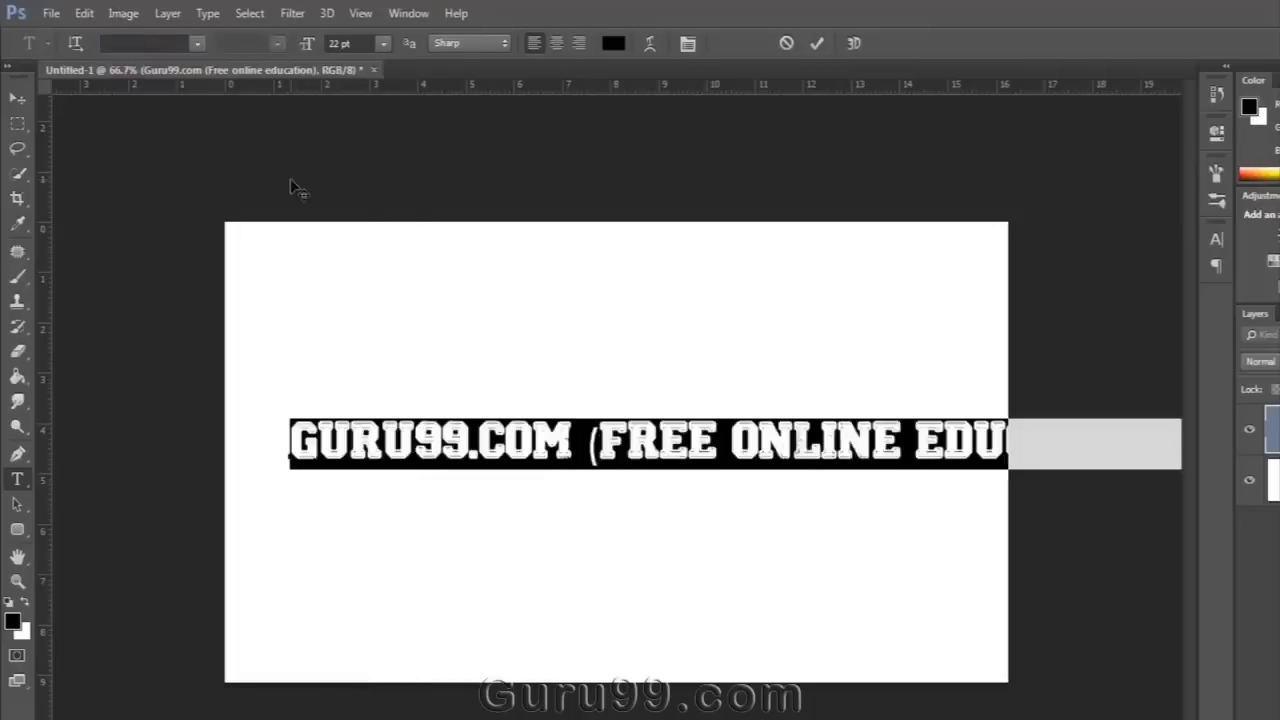
pyautogui.click(197, 45)
pyautogui.scroll(3, 200, 100)
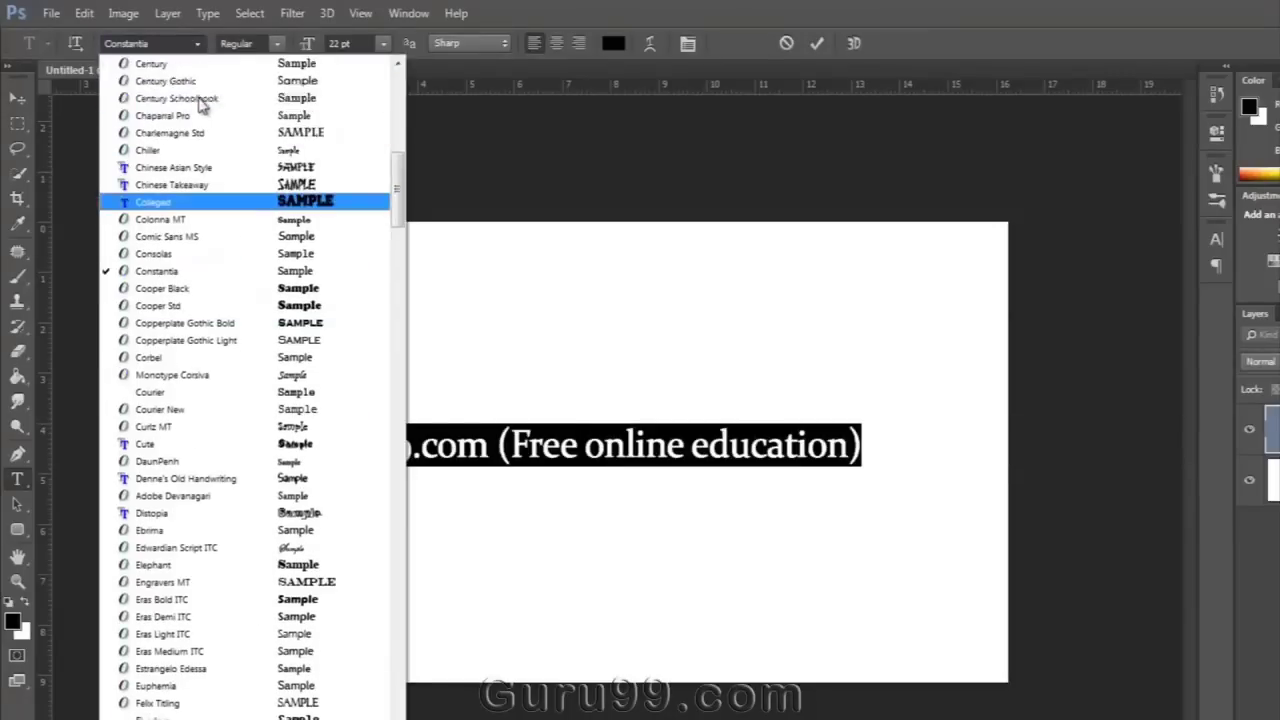
pyautogui.click(170, 78)
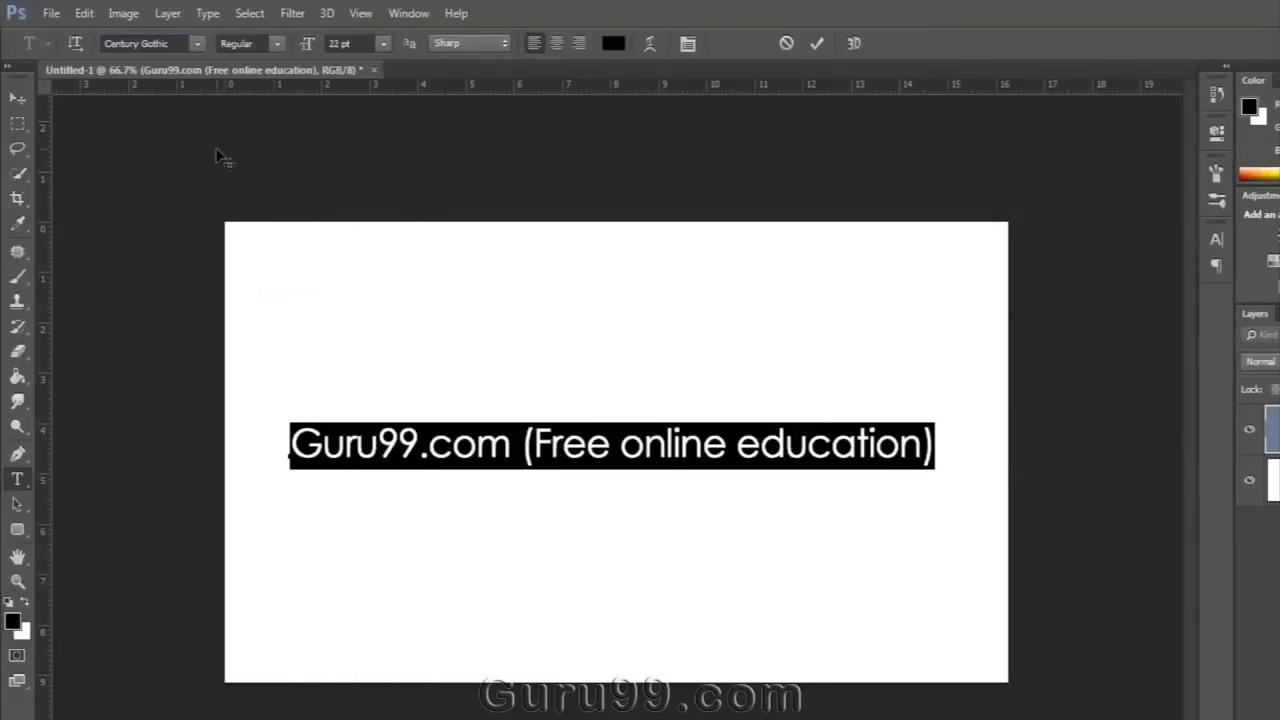
# - Try the Italic and Bold styles on the selected text and set it back to Regular
pyautogui.click(276, 43)
pyautogui.click(268, 90)
pyautogui.click(284, 43)
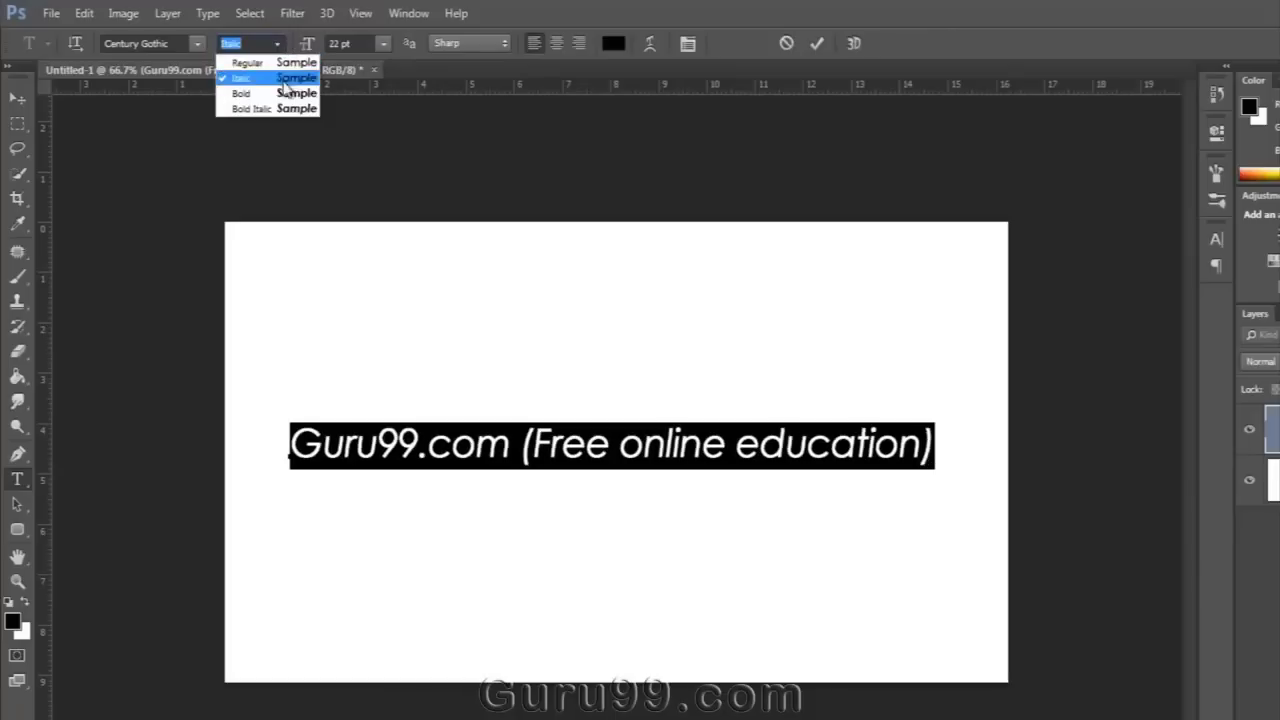
pyautogui.click(292, 90)
pyautogui.click(276, 43)
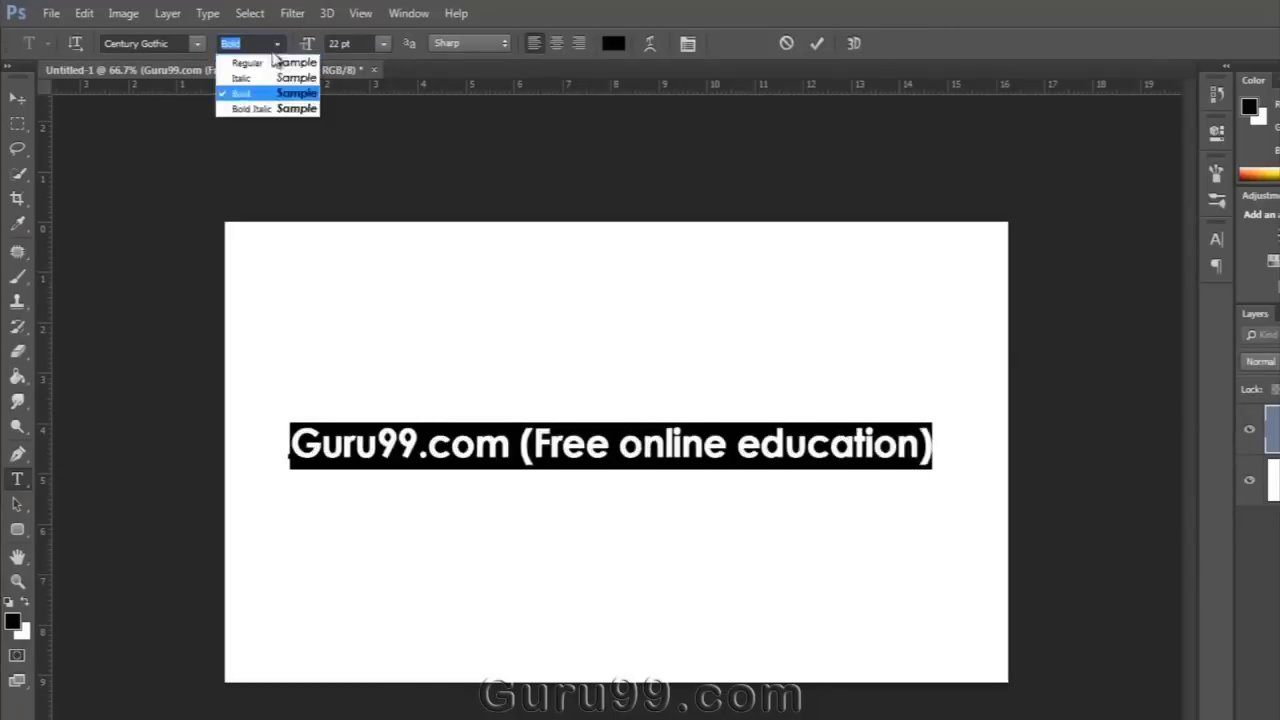
pyautogui.click(260, 68)
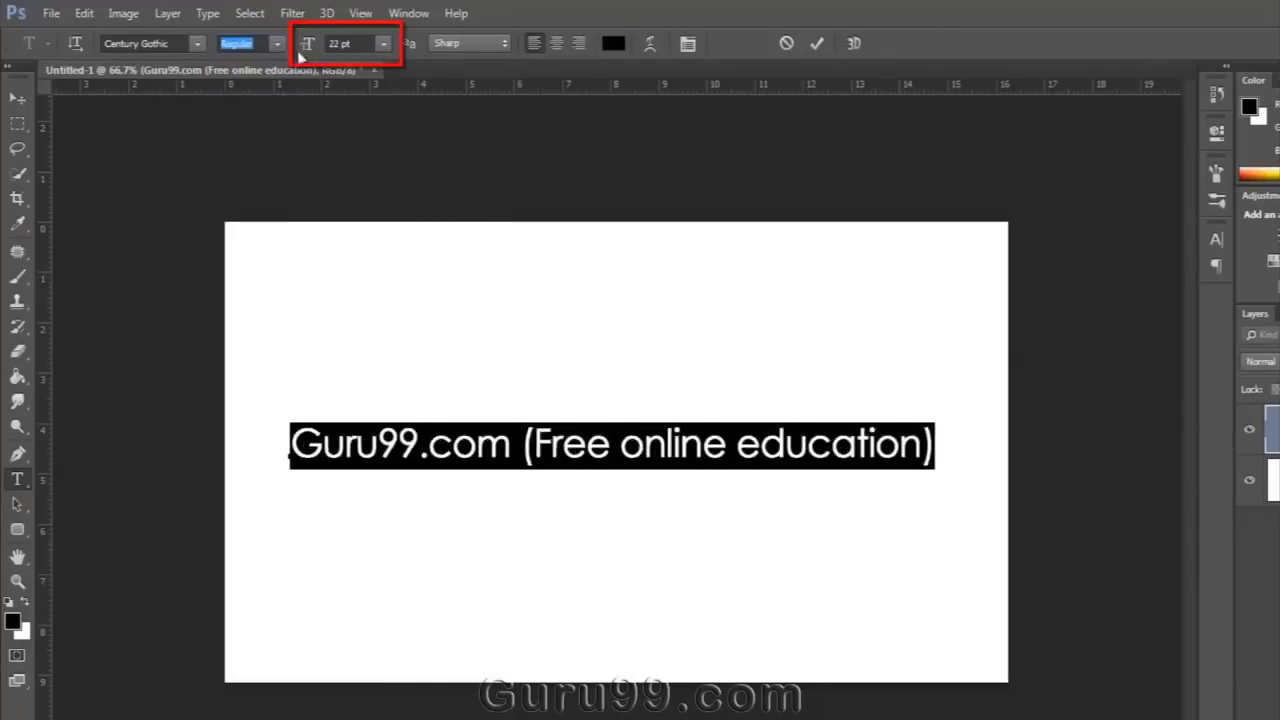
# - Try a font size of 32 pt on the selected text and undo the size change
pyautogui.click(383, 45)
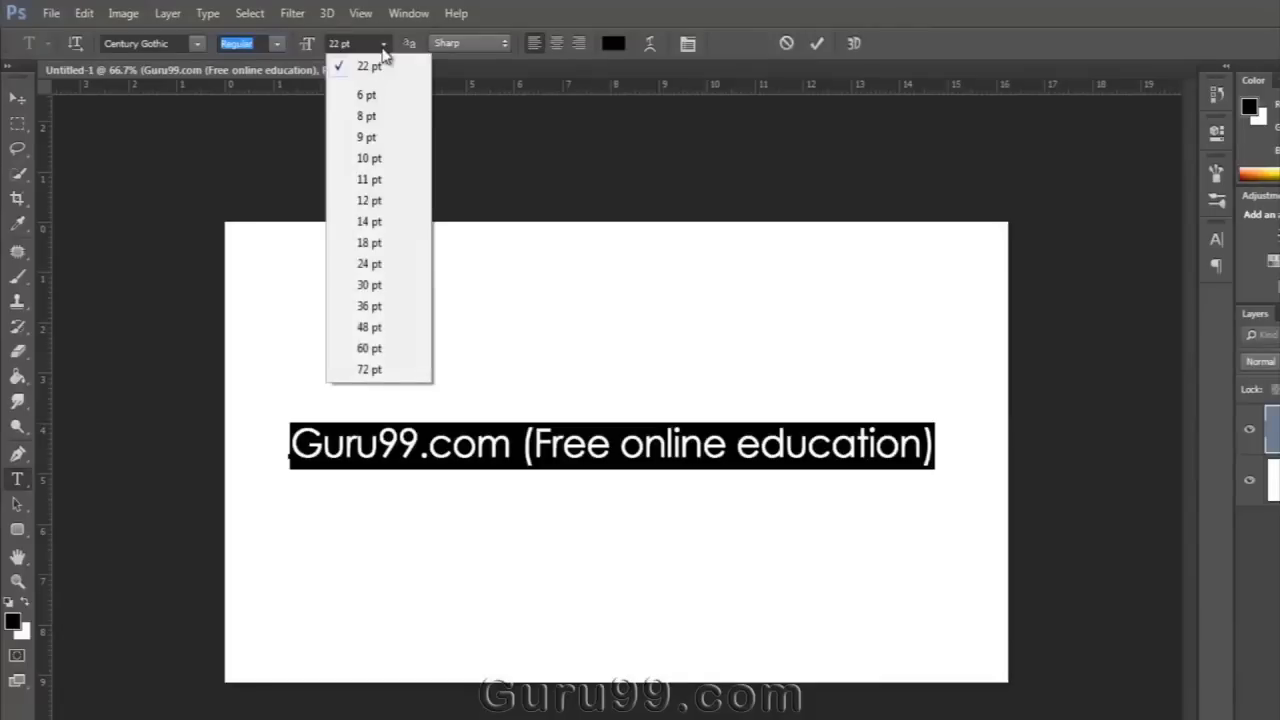
pyautogui.click(305, 50)
pyautogui.moveTo(305, 50); pyautogui.dragTo(313, 50)
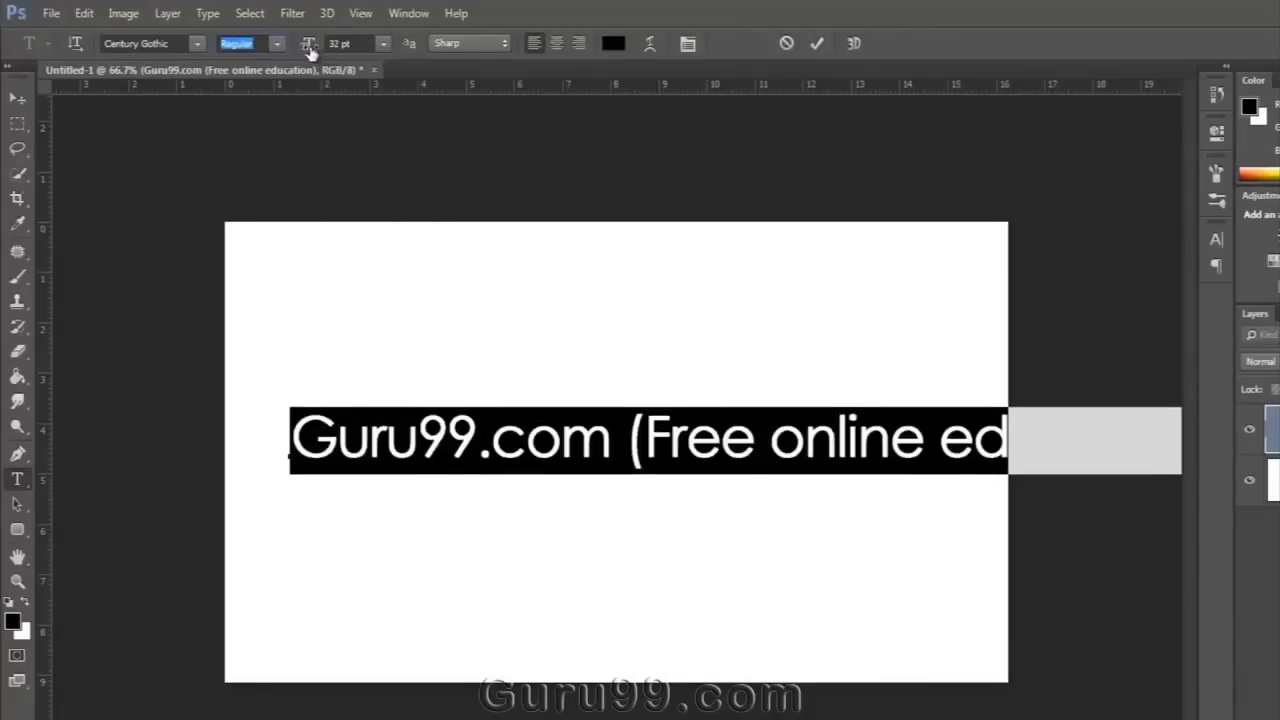
pyautogui.hotkey('ctrl', 'z')
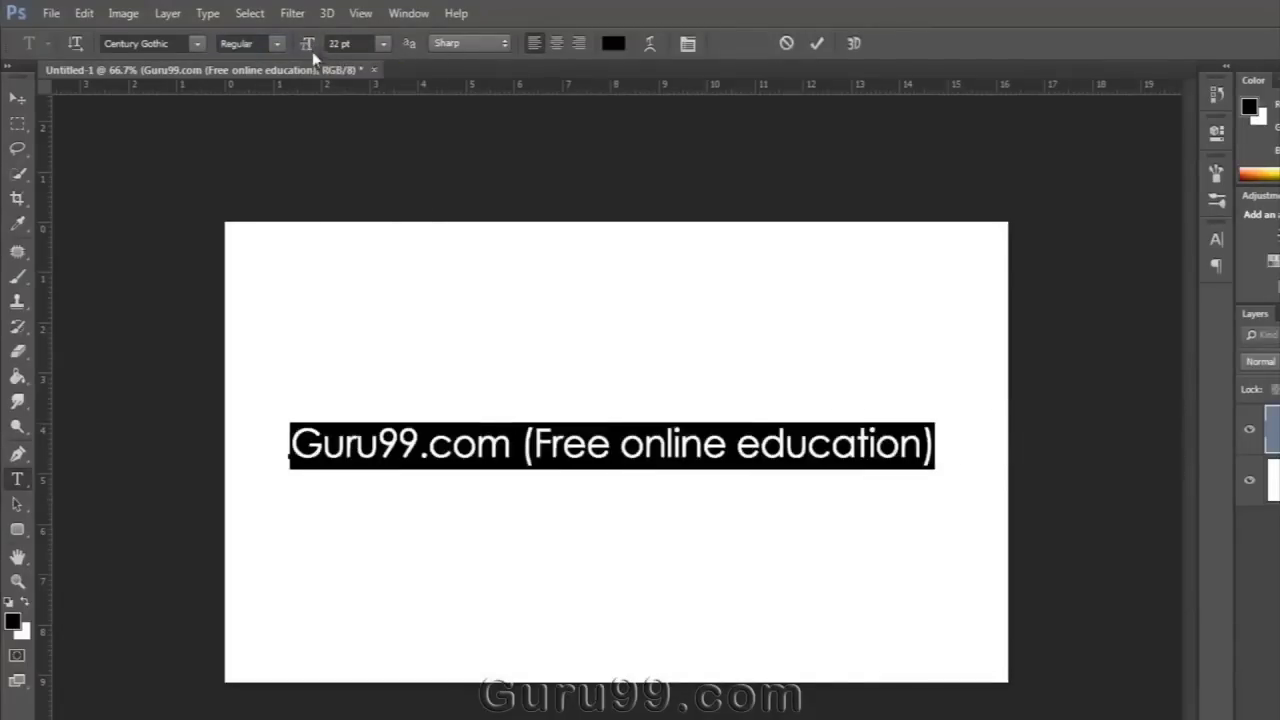
# - Center-align the selected text around its anchor point
pyautogui.click(558, 45)
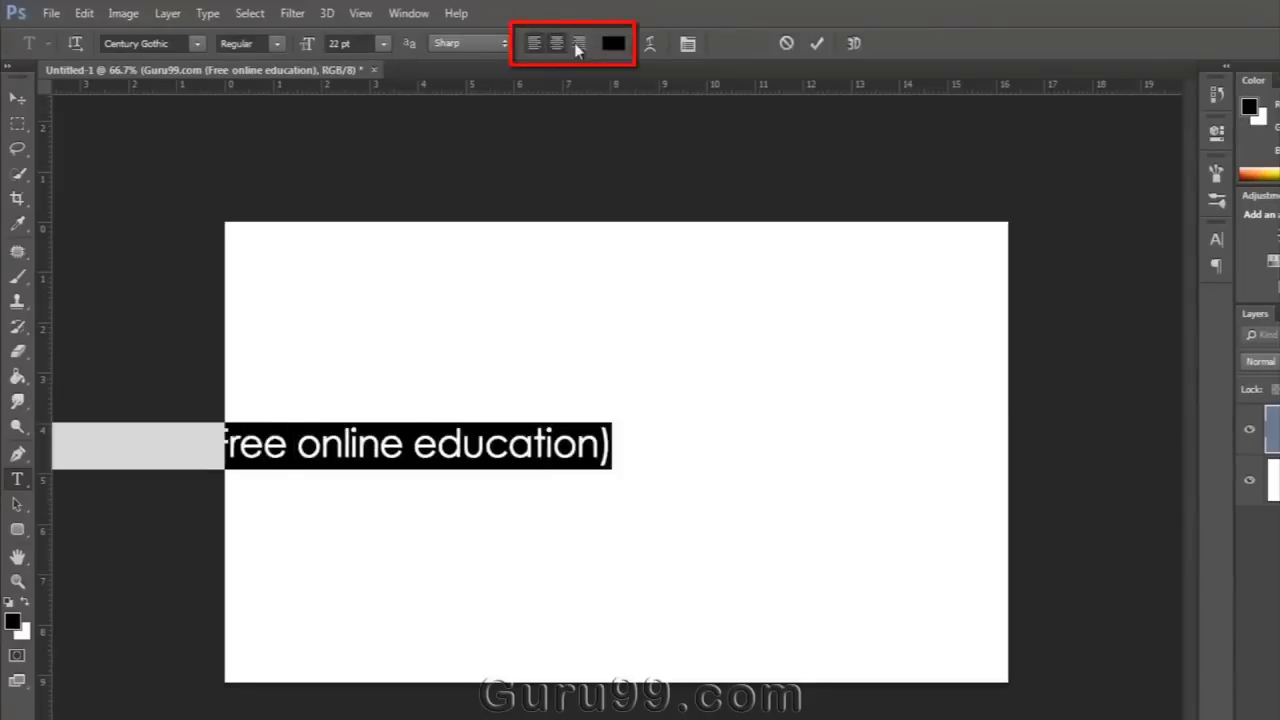
# - Undo the last alignment change on the text and bring up the Character settings
pyautogui.hotkey('ctrl', 'z')
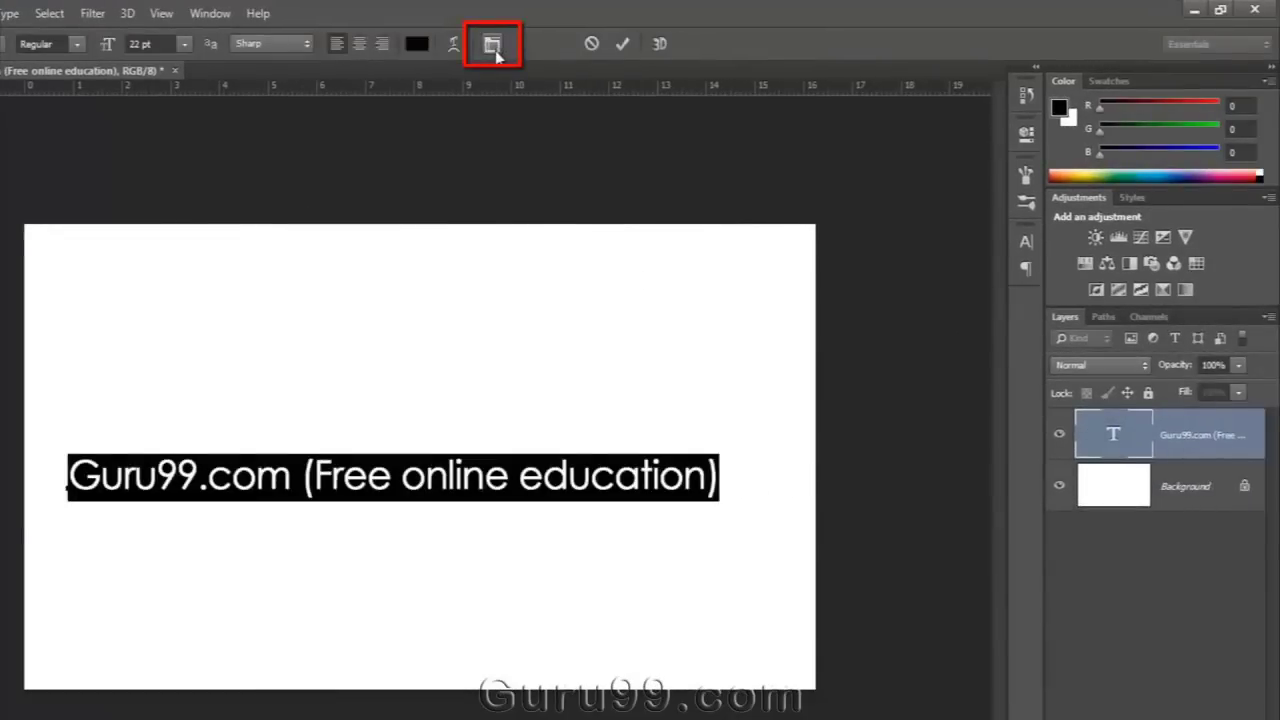
pyautogui.click(493, 46)
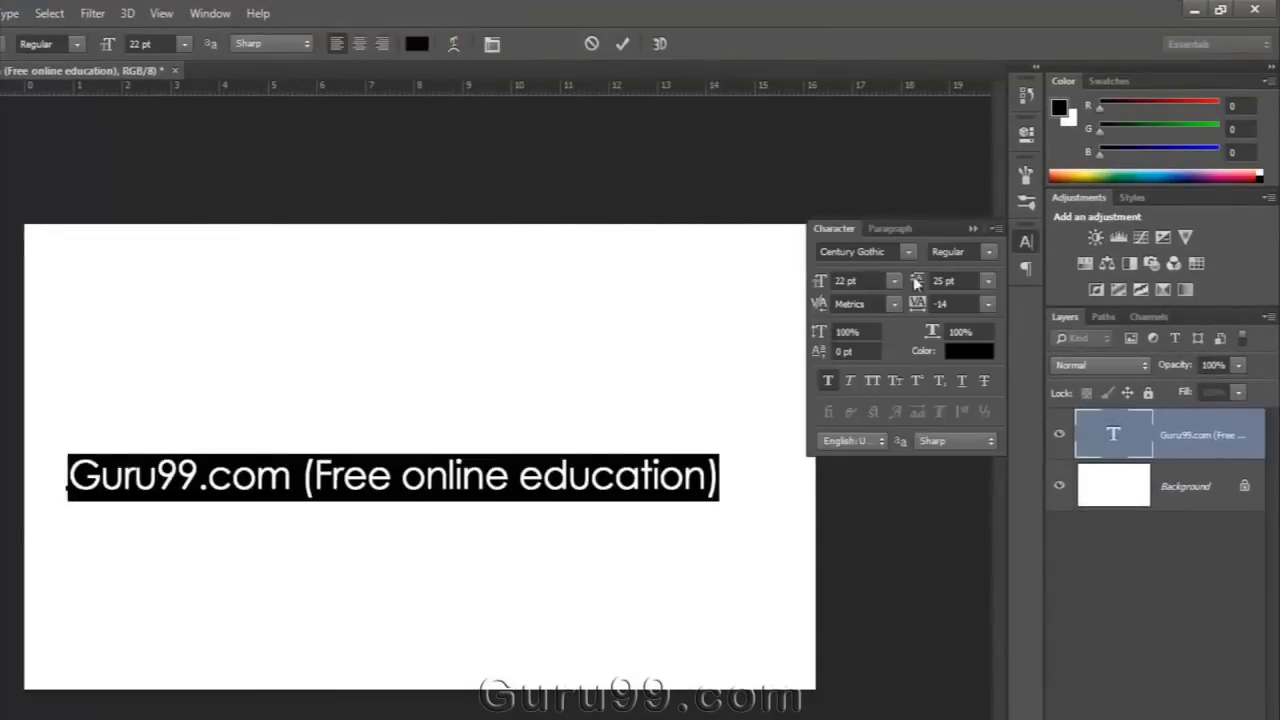
pyautogui.click(972, 230)
pyautogui.click(205, 14)
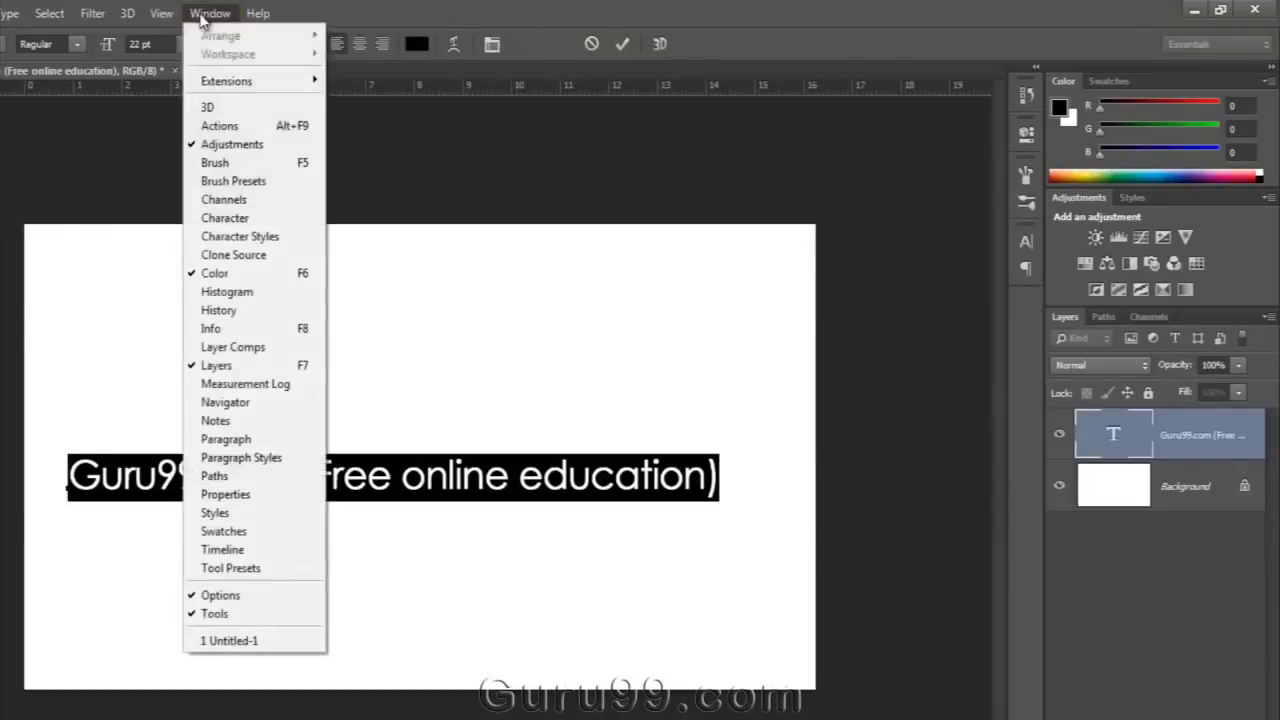
pyautogui.click(224, 218)
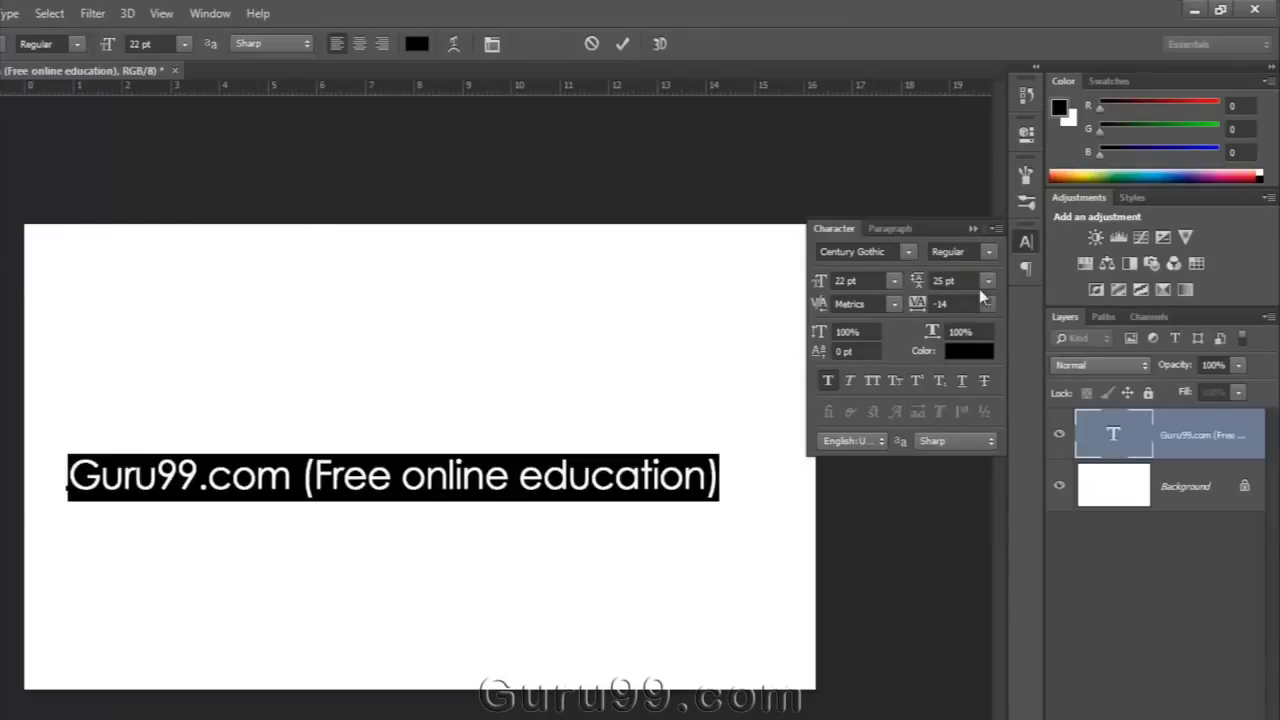
pyautogui.click(974, 230)
pyautogui.click(1026, 241)
# - Commit the text edit and scale the text up to about 121% with Free Transform
pyautogui.click(841, 277)
pyautogui.hotkey('ctrl', 'Return')
pyautogui.hotkey('ctrl', 't')
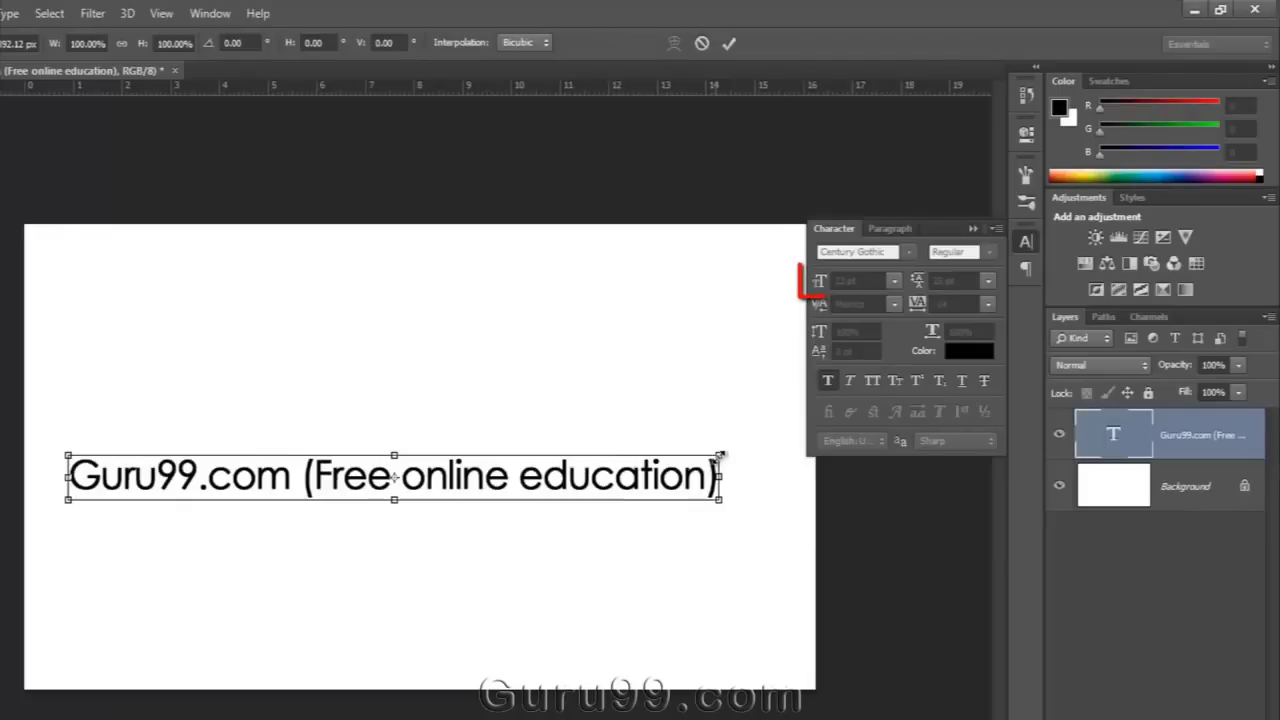
pyautogui.moveTo(720, 455); pyautogui.dragTo(805, 350)
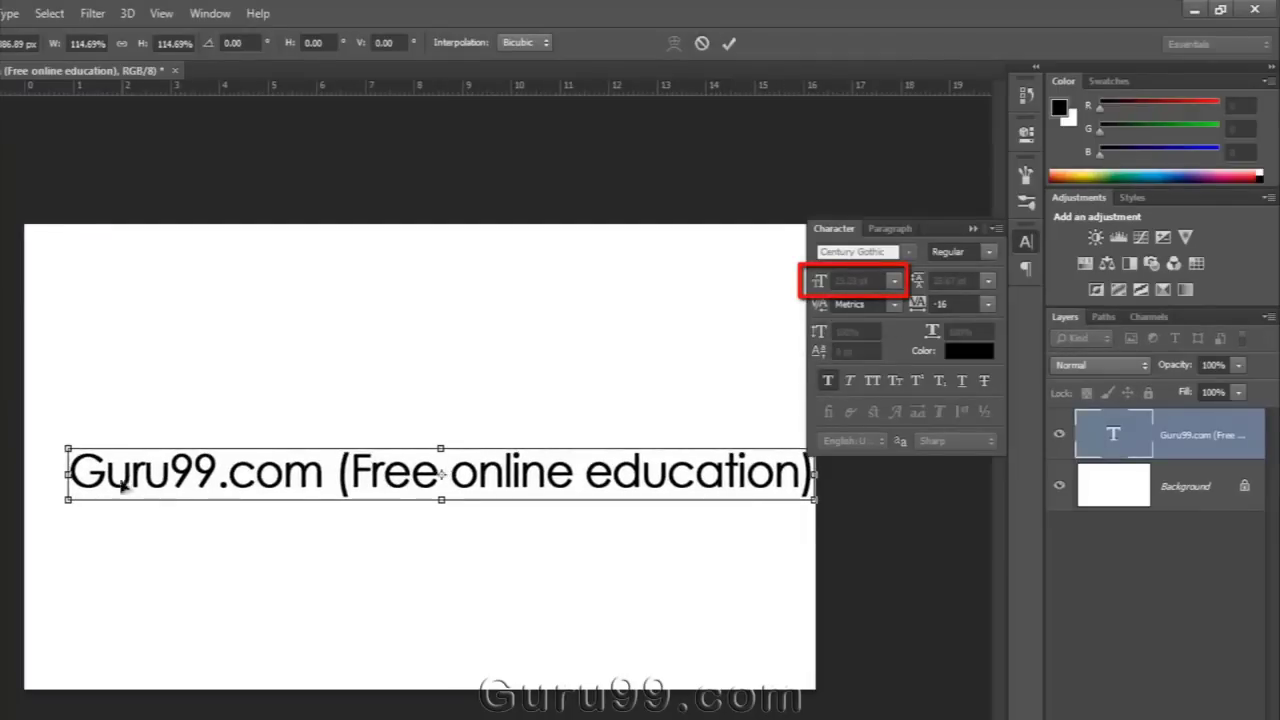
pyautogui.moveTo(70, 492); pyautogui.dragTo(32, 515)
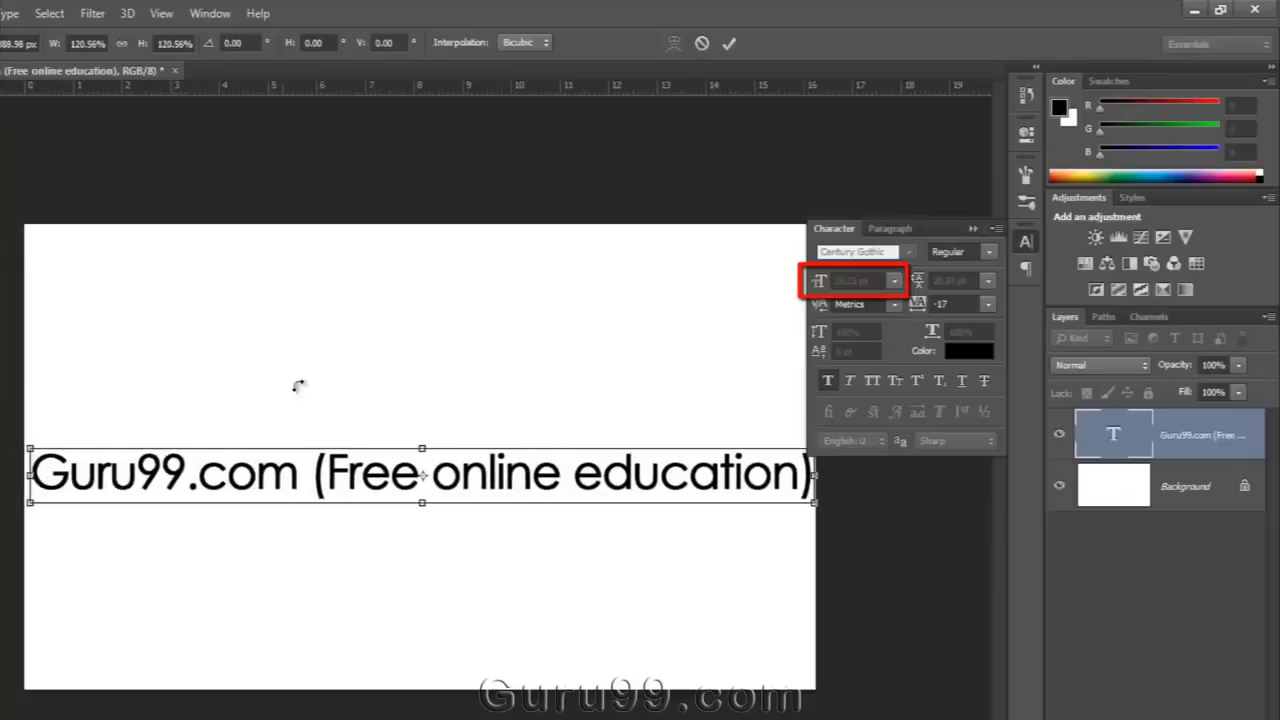
pyautogui.press('Return')
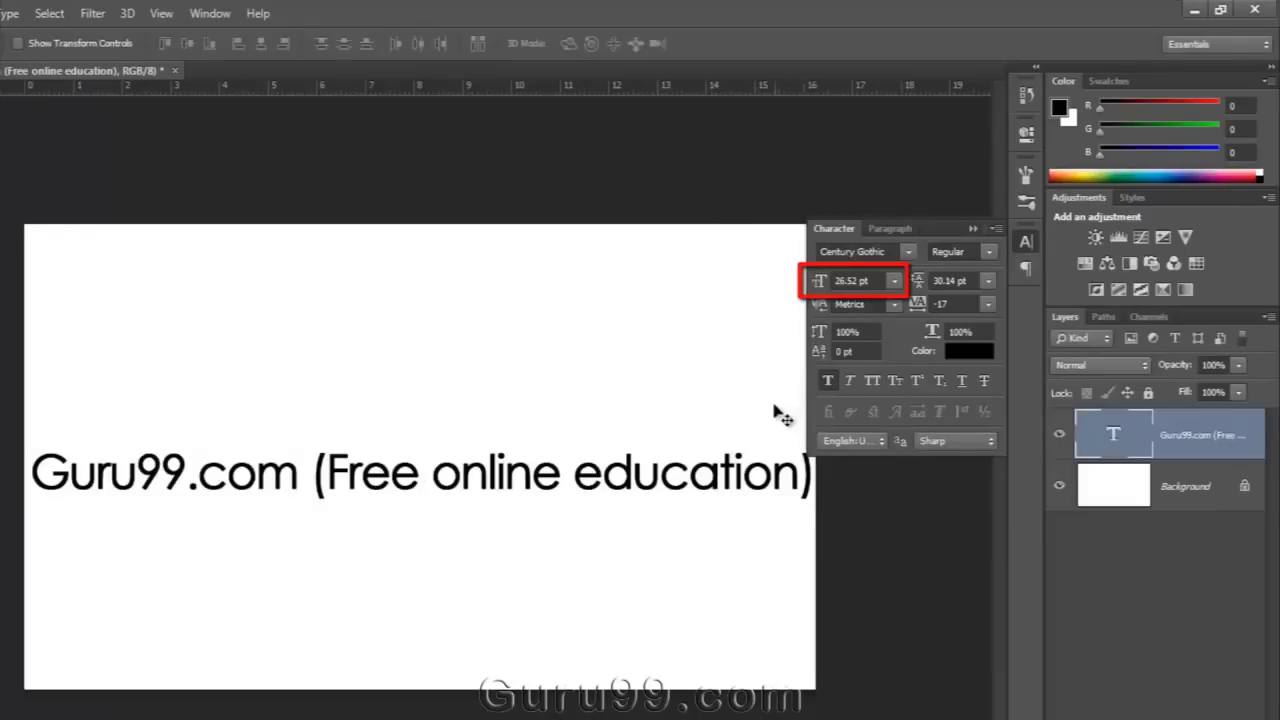
# - Scale the text down to about 63% around its center with Free Transform and undo the scaling
pyautogui.hotkey('ctrl', 't')
pyautogui.moveTo(46, 450); pyautogui.dragTo(174, 461)
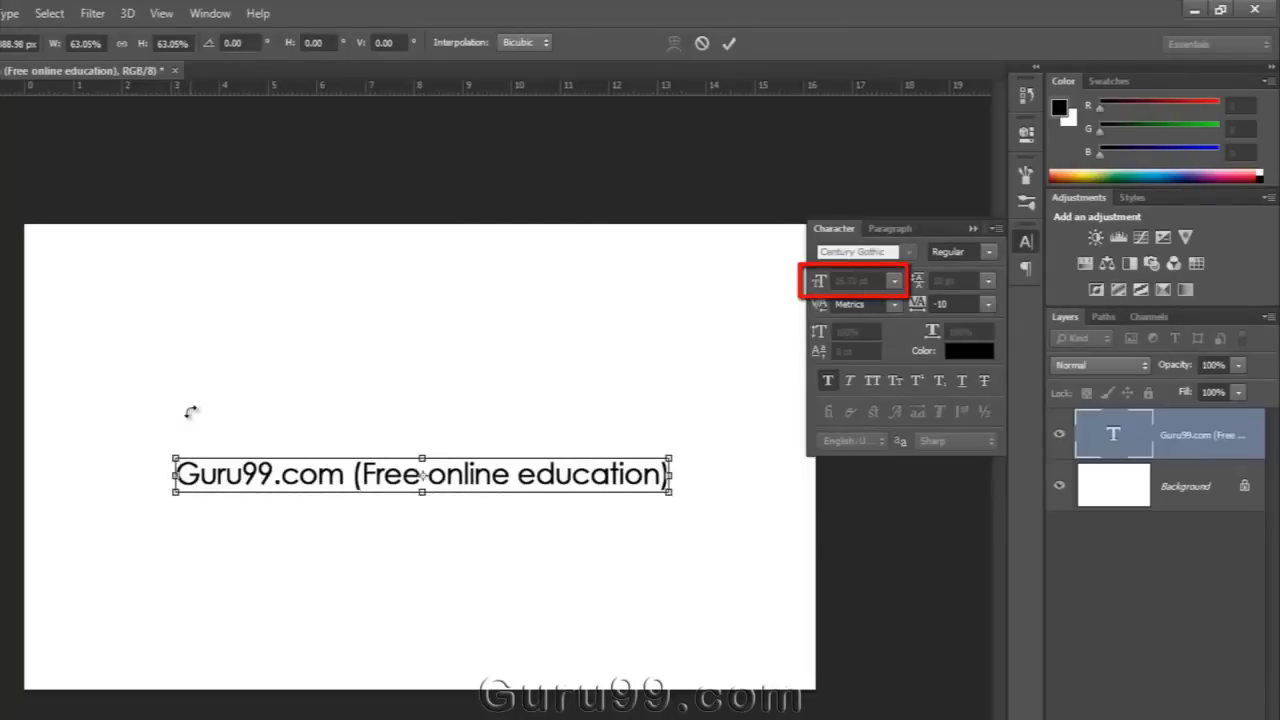
pyautogui.press('Return')
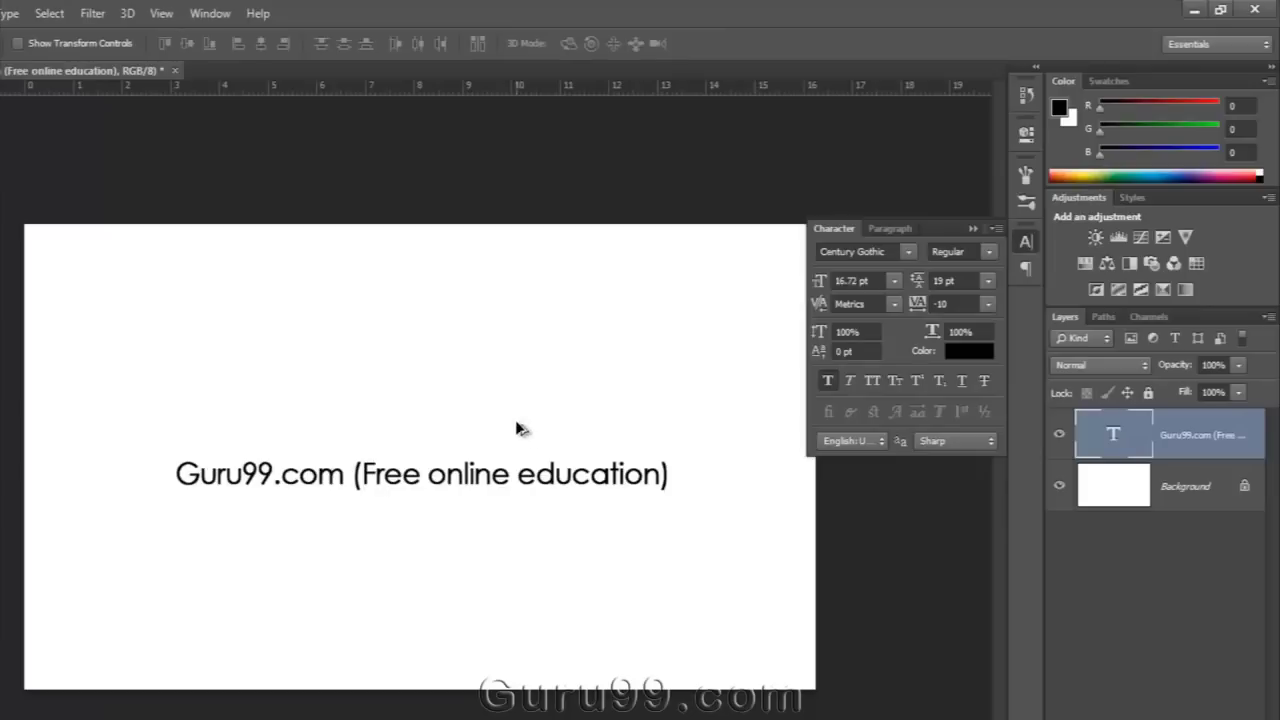
pyautogui.hotkey('ctrl', 'z')
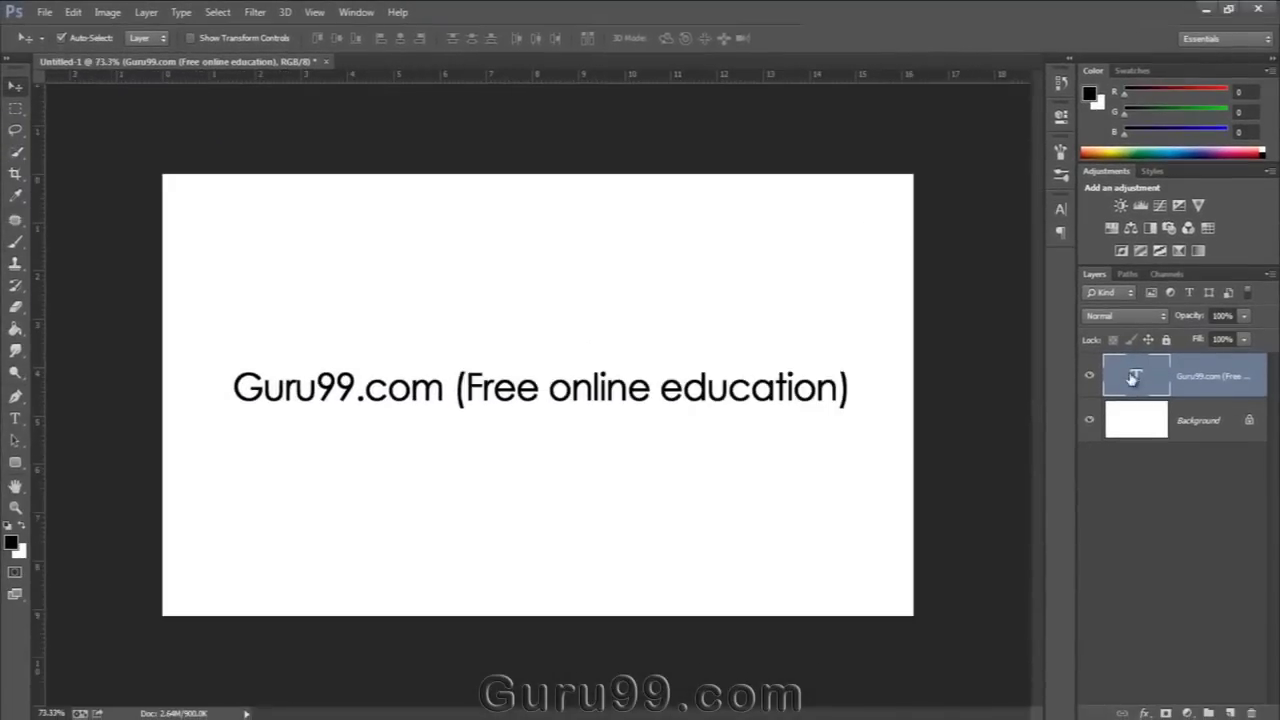
# - Select all the text on the type layer and try the A CAPPELLA font on it
pyautogui.doubleClick(1133, 376)
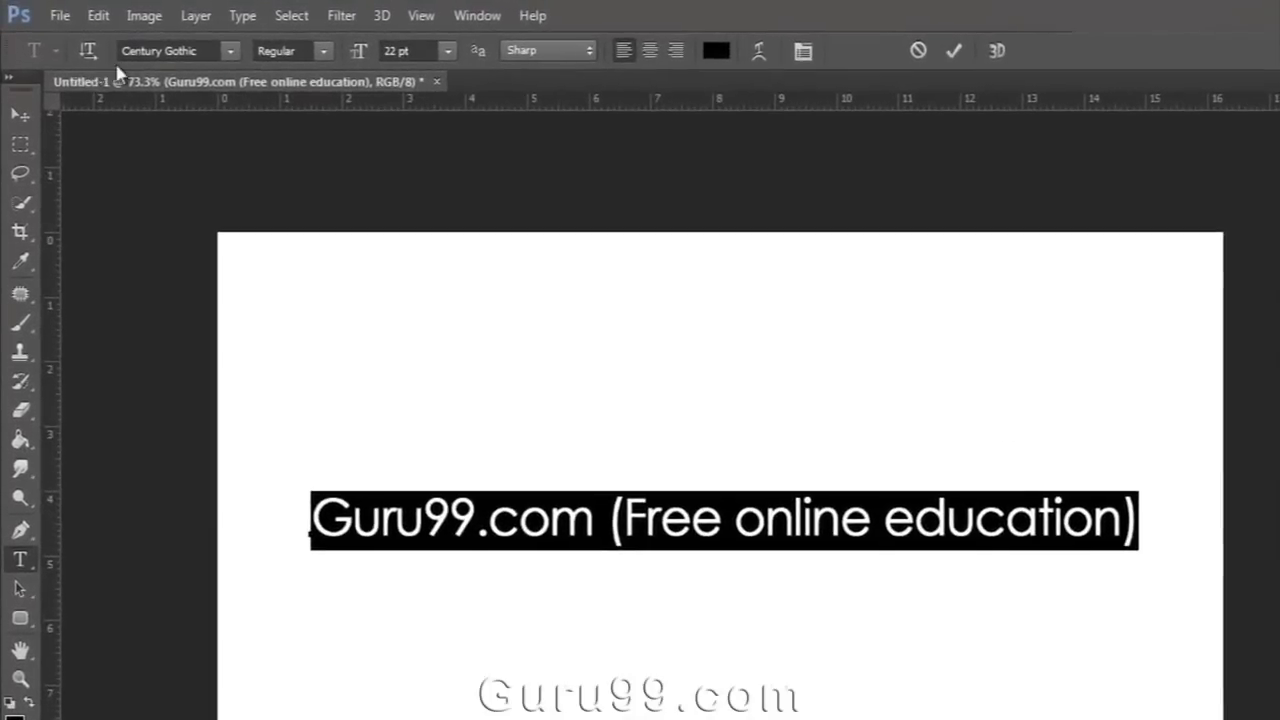
pyautogui.click(230, 50)
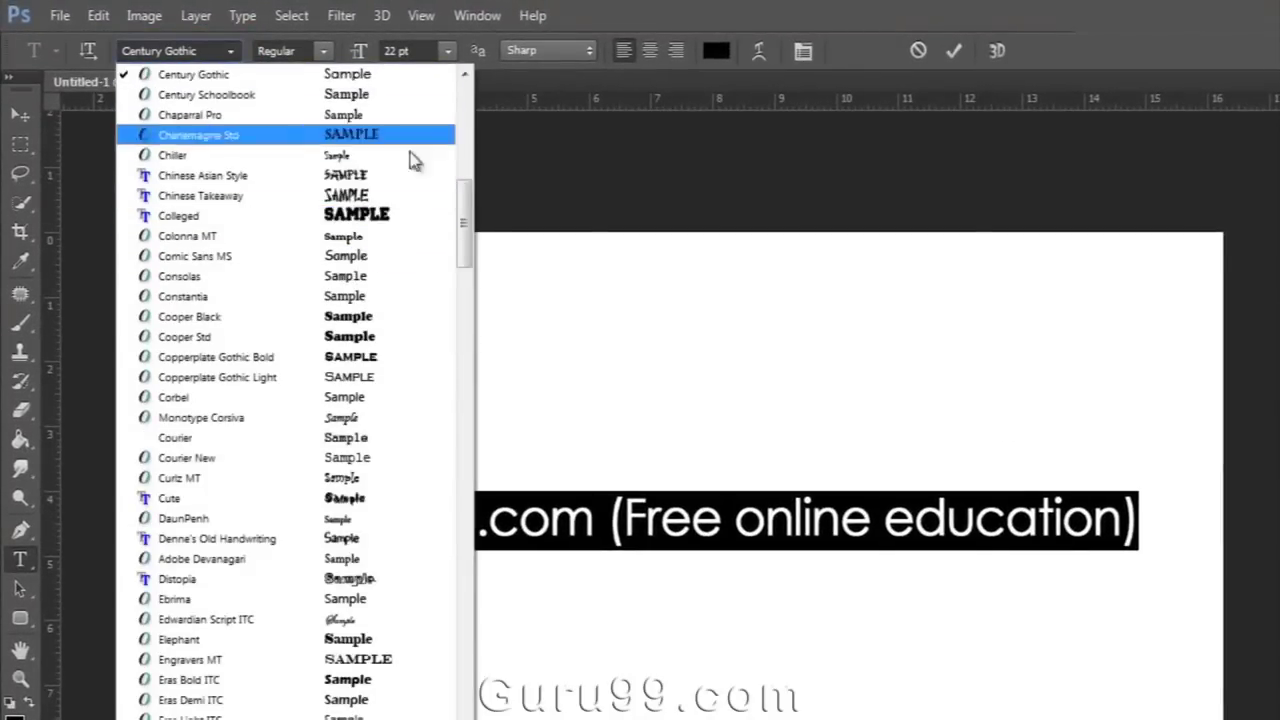
pyautogui.moveTo(466, 206); pyautogui.dragTo(457, 86)
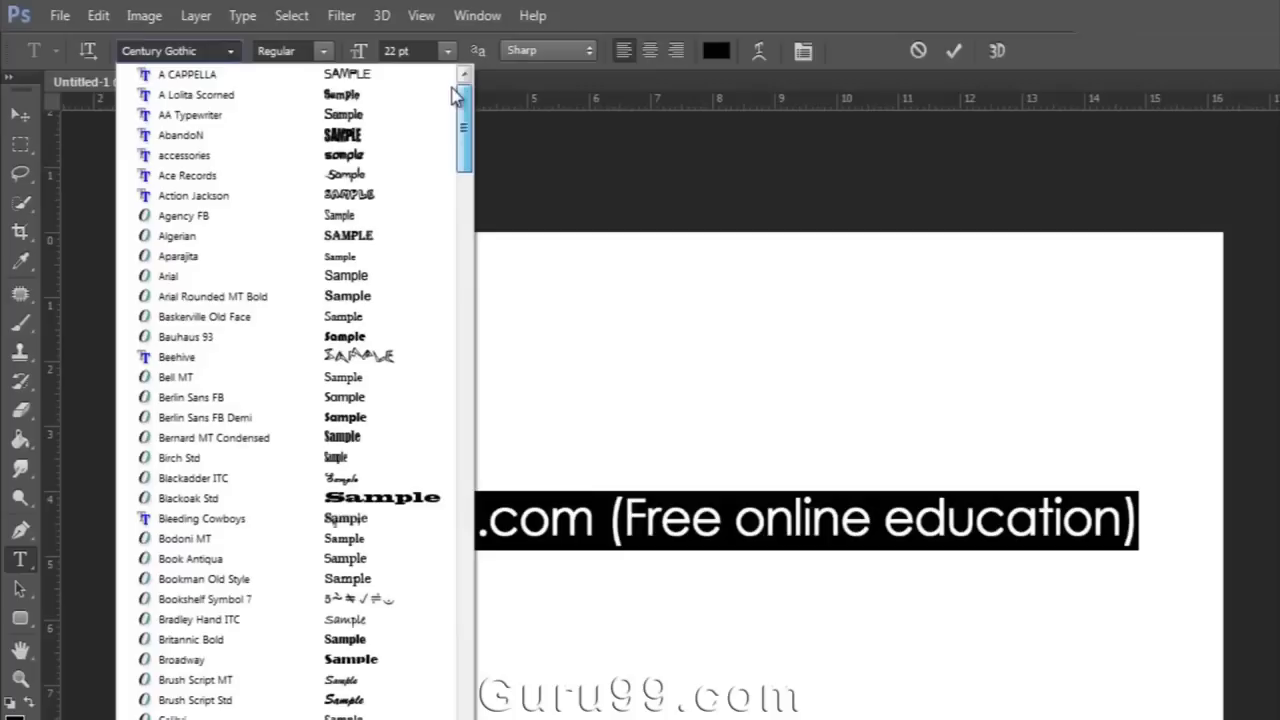
pyautogui.click(360, 76)
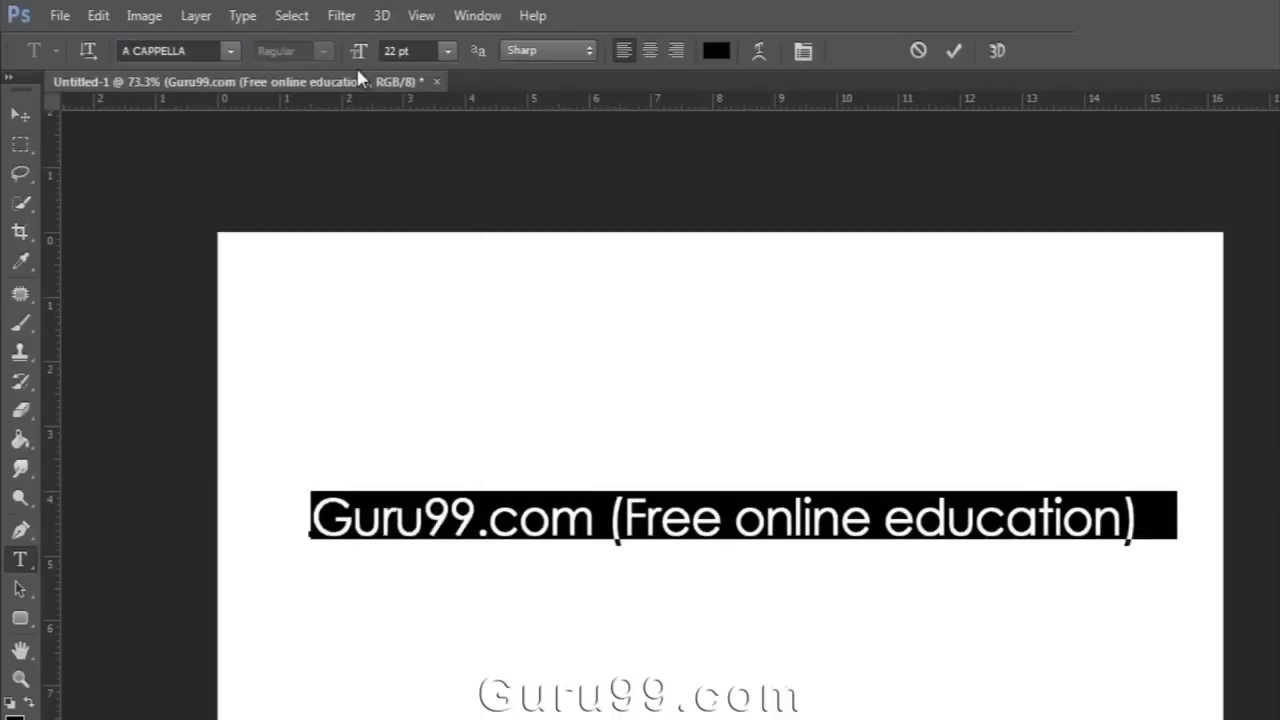
# - Step through the following fonts one by one on the selected text, from A Lolita Scorned past Blackadder ITC
pyautogui.click(184, 48)
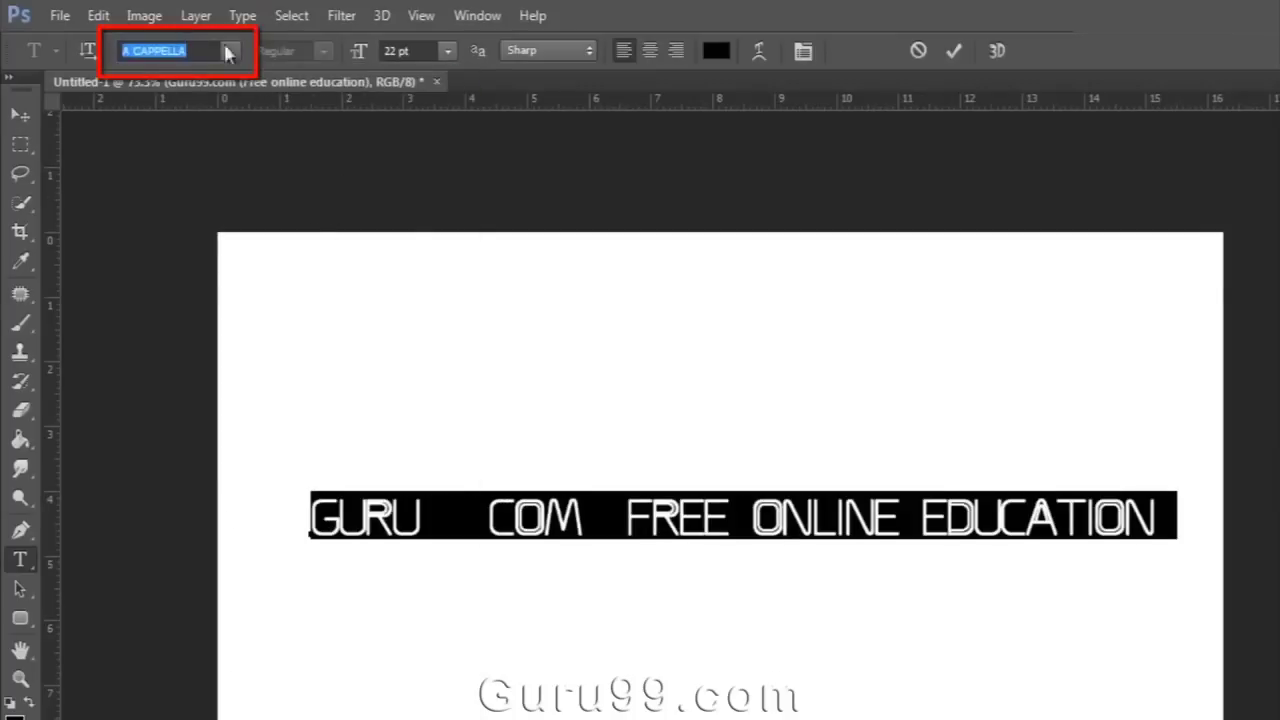
pyautogui.press('Down')
pyautogui.press('Down')
pyautogui.press('Down')
pyautogui.press('Down')
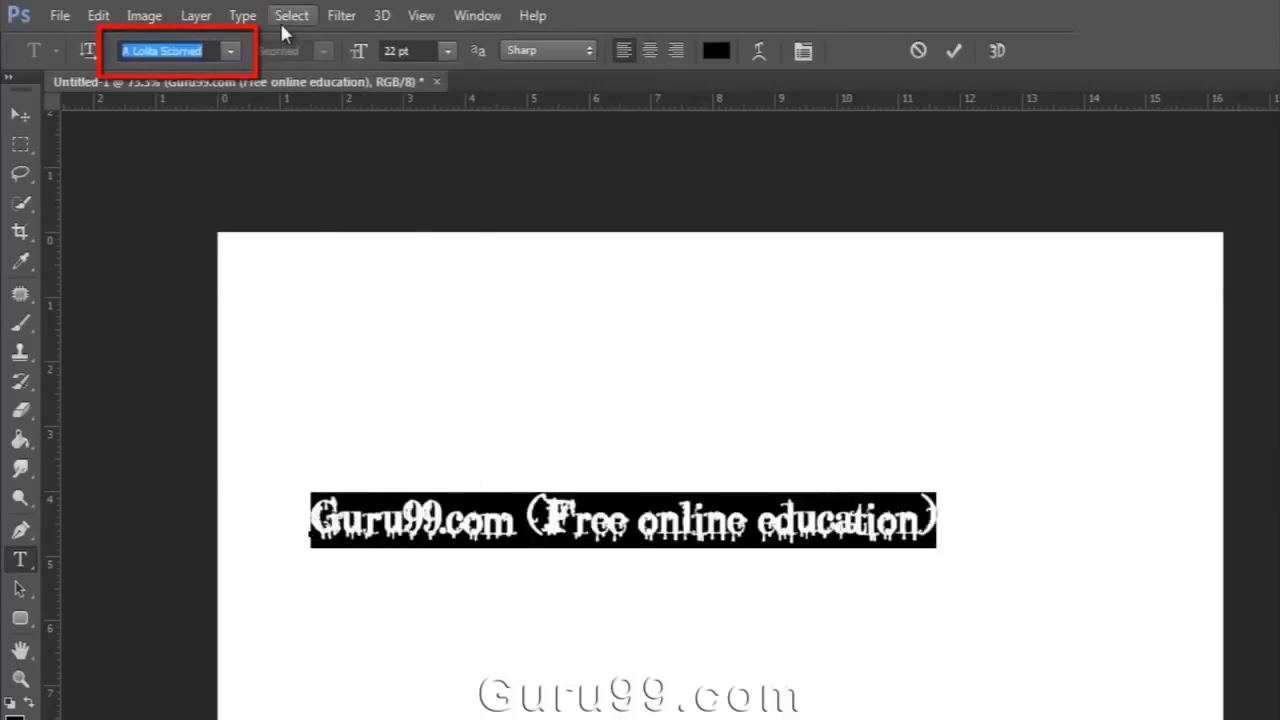
pyautogui.press('Down')
pyautogui.press('Down')
pyautogui.press('Down')
pyautogui.press('Down')
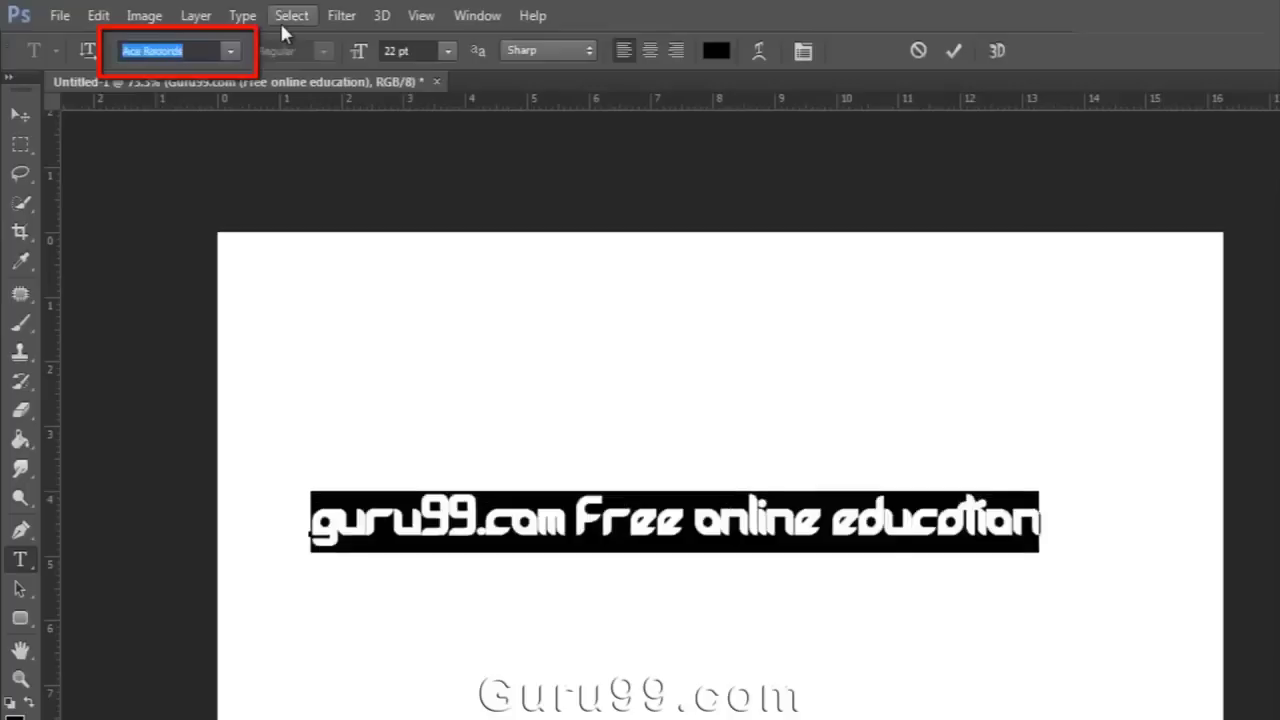
pyautogui.press('Down')
pyautogui.press('Down')
pyautogui.press('Down')
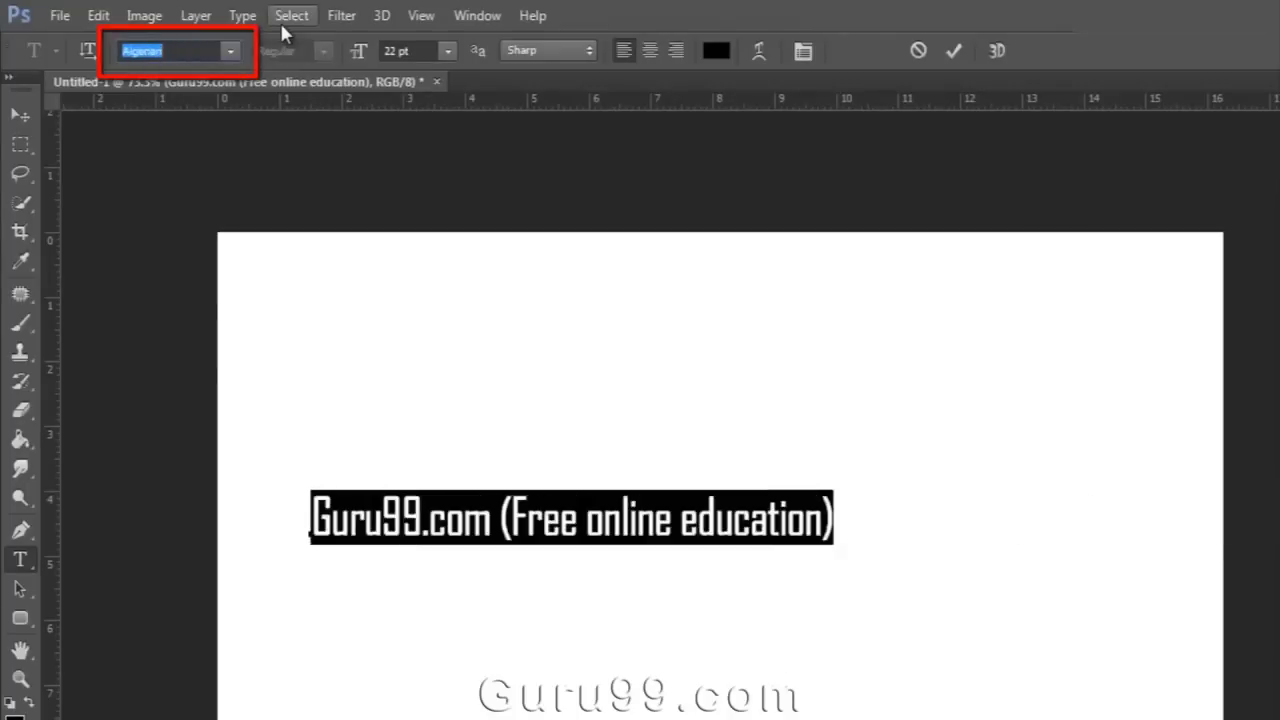
pyautogui.press('Down')
pyautogui.press('Down')
pyautogui.press('Down')
pyautogui.press('Down')
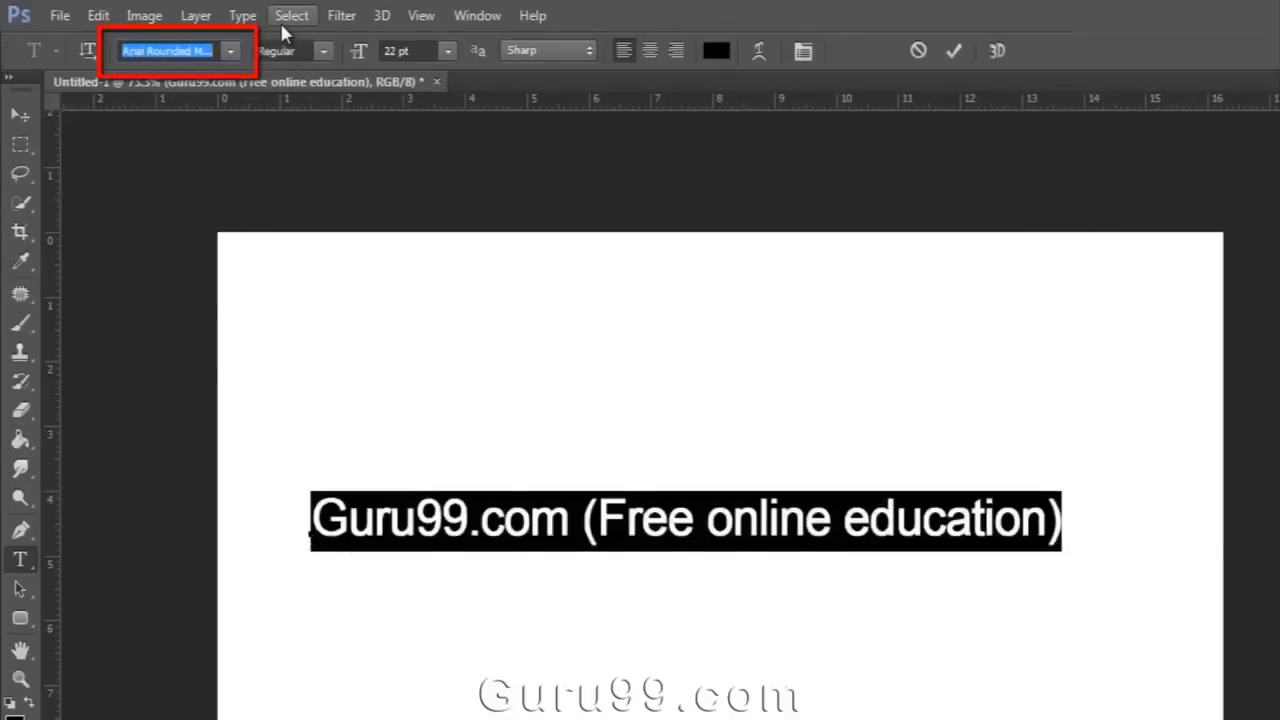
pyautogui.press('Down')
pyautogui.press('Down')
pyautogui.press('Down')
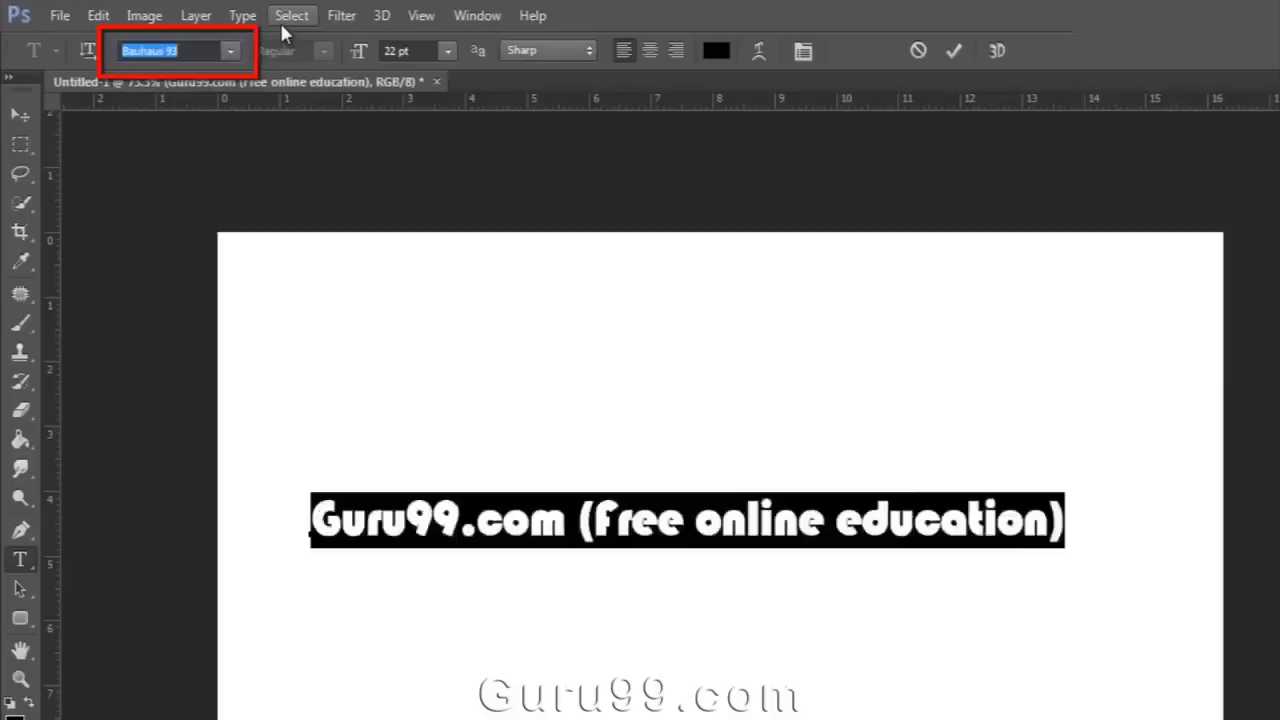
pyautogui.press('Down')
pyautogui.press('Down')
pyautogui.press('Down')
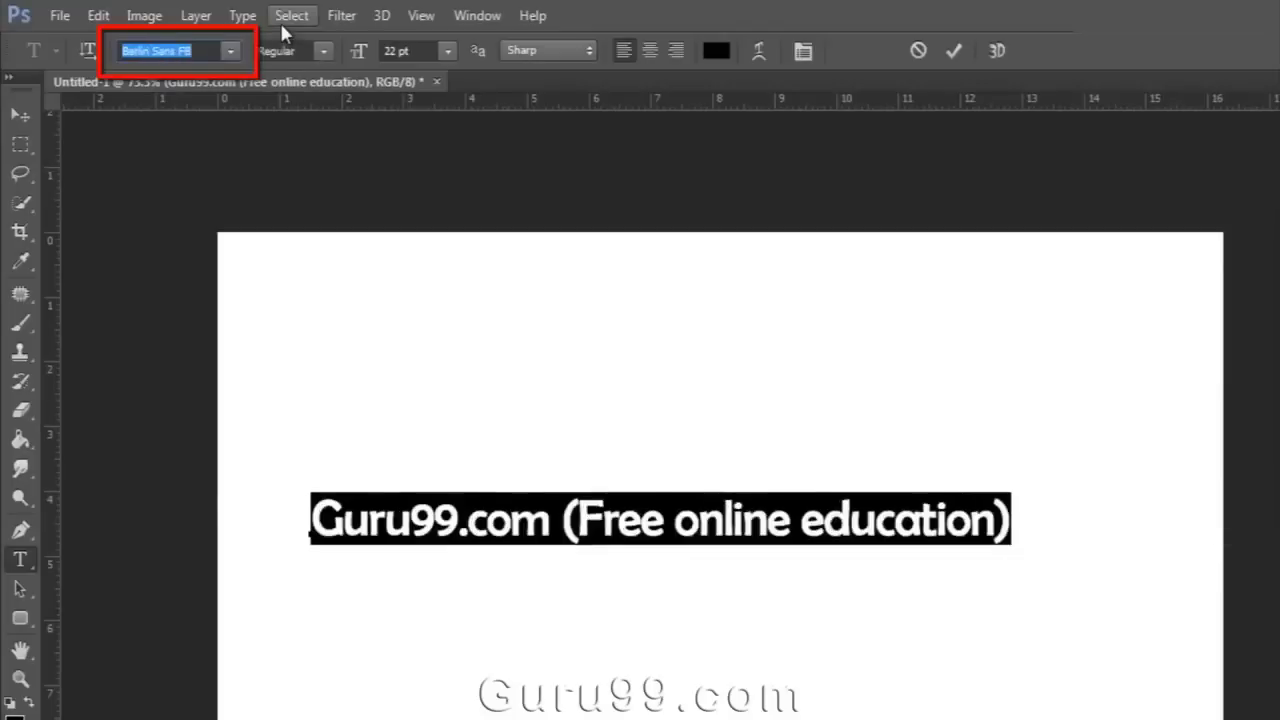
pyautogui.press('Down')
pyautogui.press('Down')
pyautogui.press('Down')
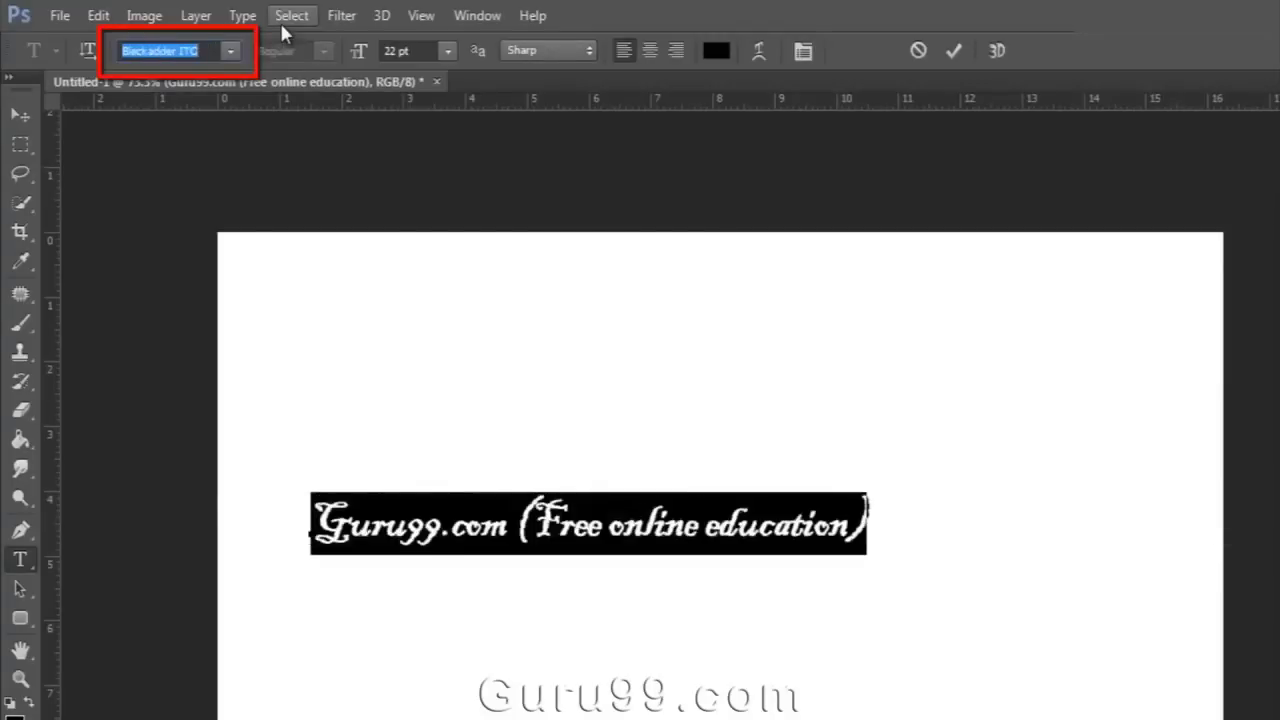
pyautogui.press('Down')
pyautogui.press('Down')
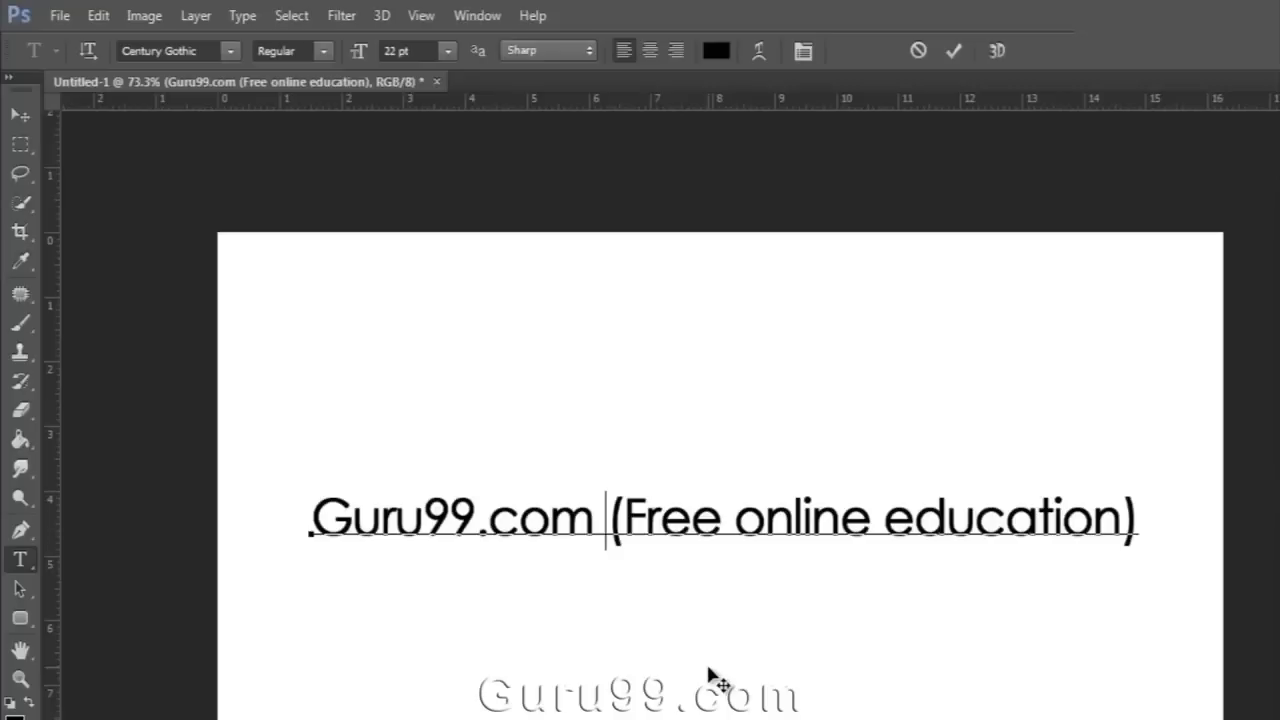
# - Change the text color of the words "Guru99.com" to orange
pyautogui.moveTo(594, 522); pyautogui.dragTo(308, 524)
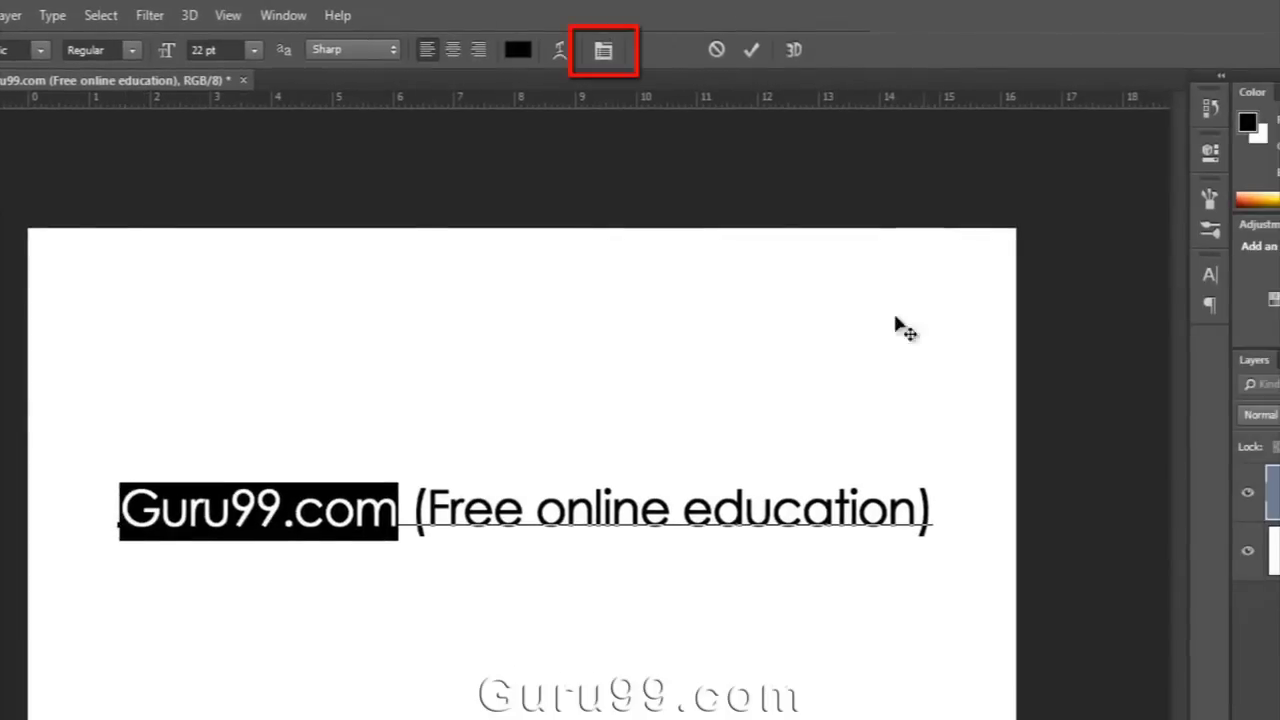
pyautogui.hotkey('ctrl', 't')
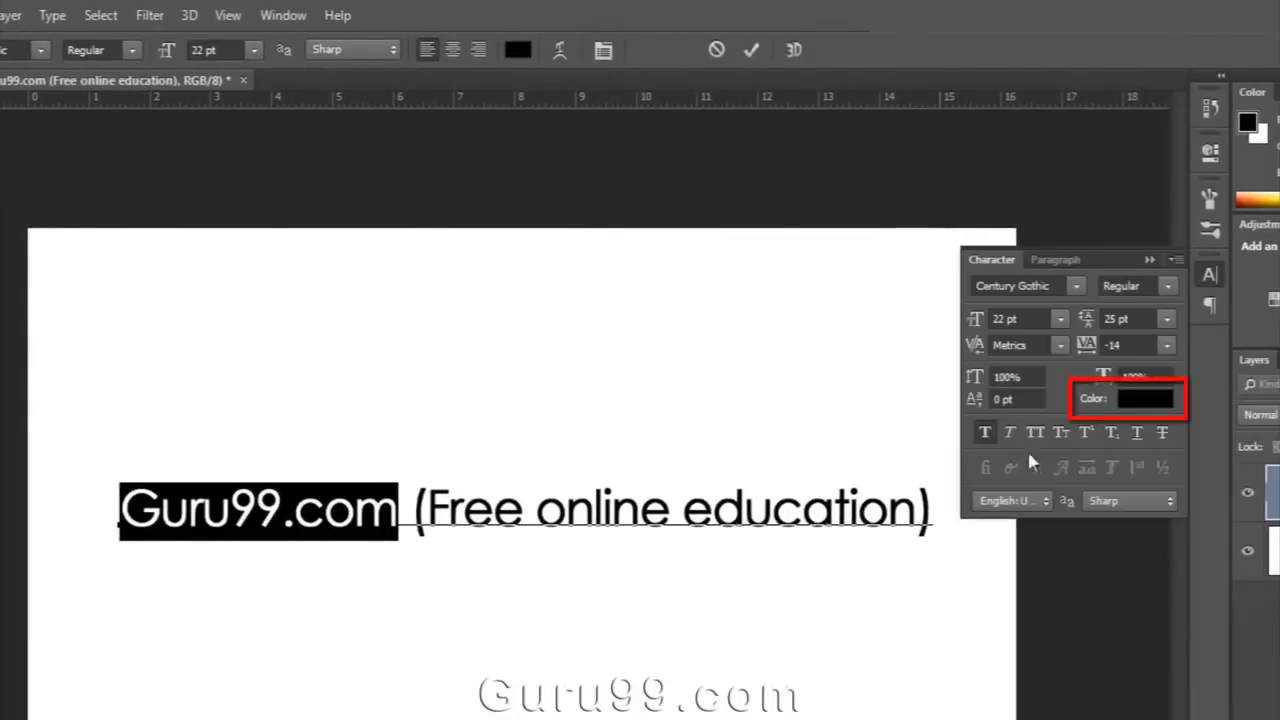
pyautogui.click(1129, 404)
pyautogui.write('ff0000')
pyautogui.moveTo(1177, 551); pyautogui.dragTo(1188, 557)
pyautogui.press('Return')
pyautogui.press('End')
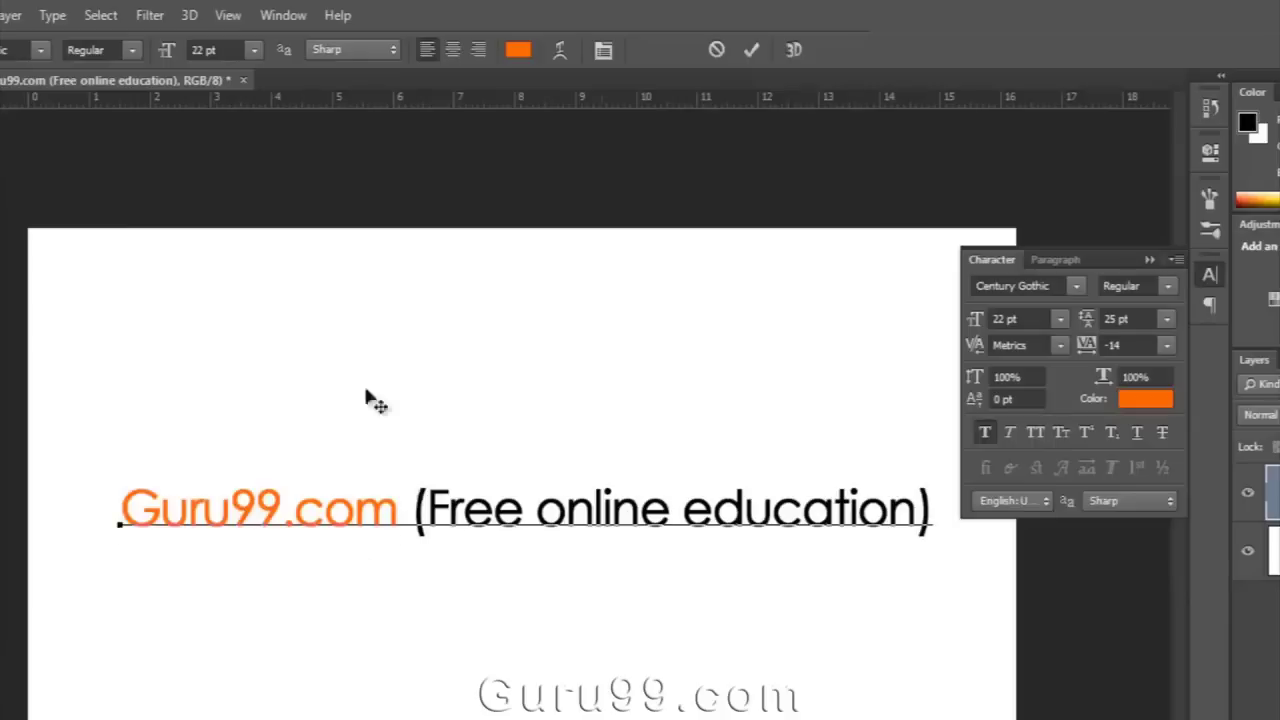
# - Select the whole text line and widen its tracking slightly
pyautogui.hotkey('ctrl', 'a')
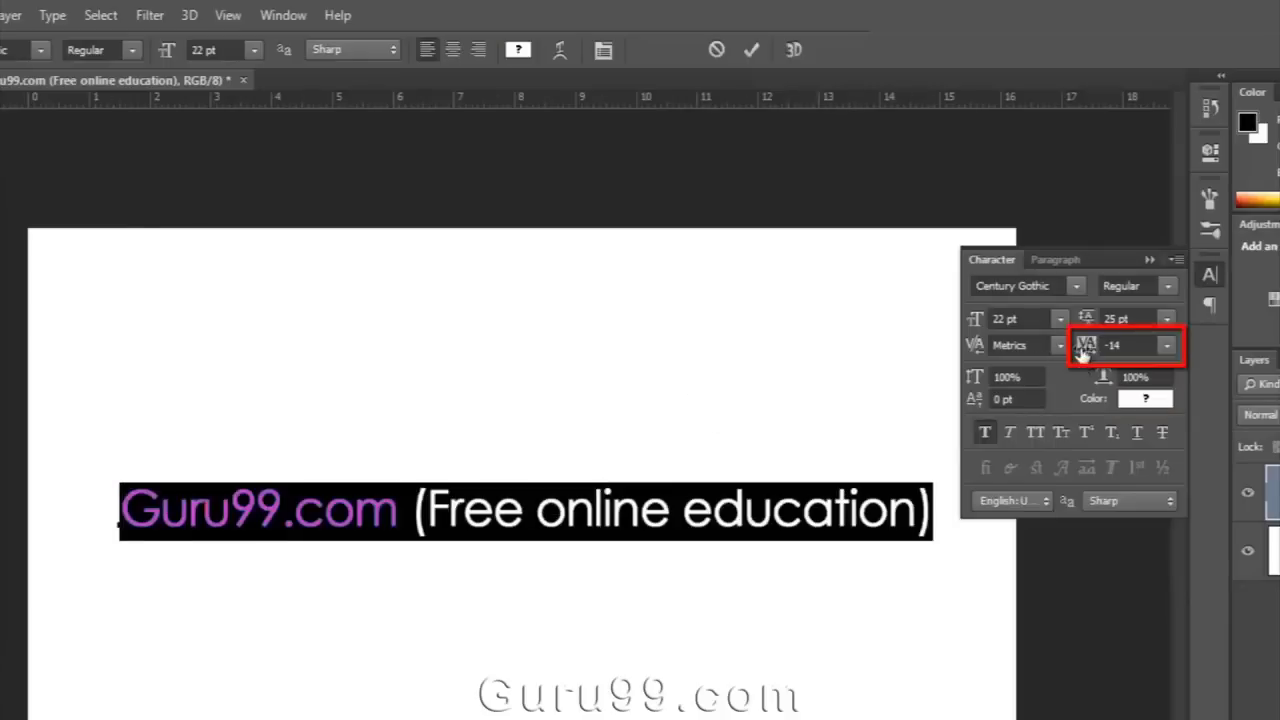
pyautogui.moveTo(1086, 350); pyautogui.dragTo(1097, 348)
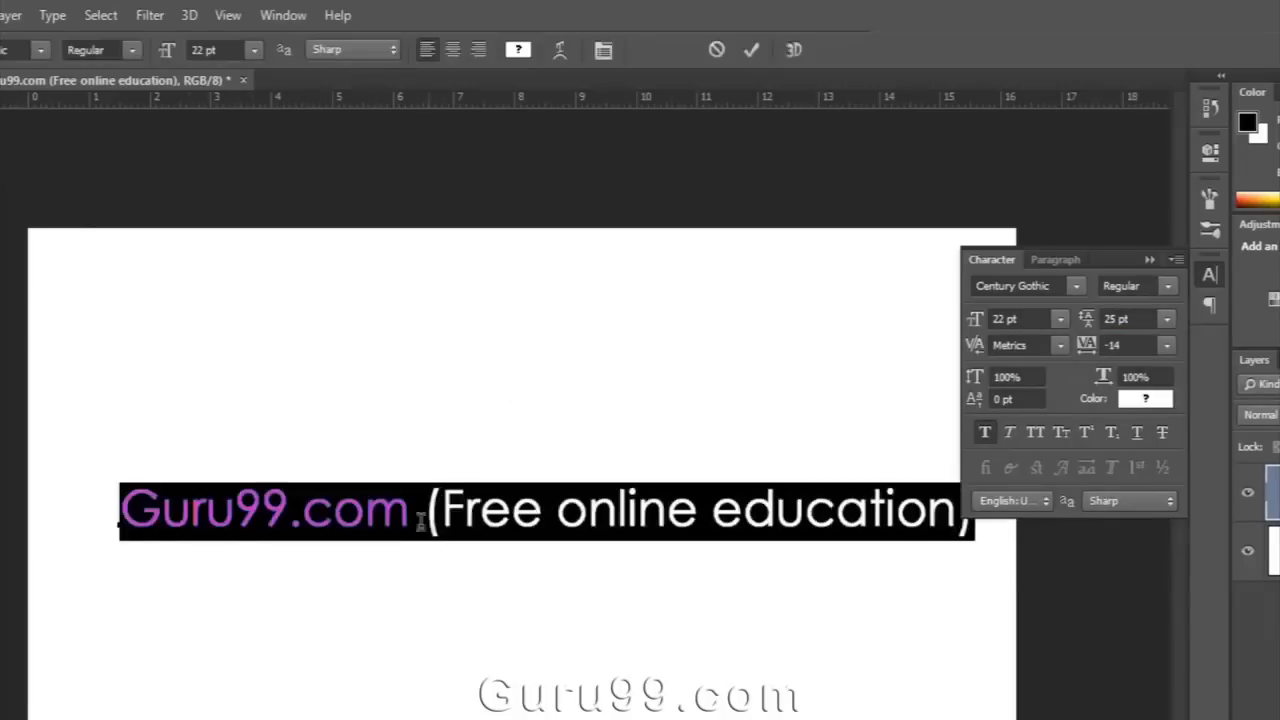
# - Tighten the kerning between "Guru99.com" and the opening bracket to -260
pyautogui.click(421, 518)
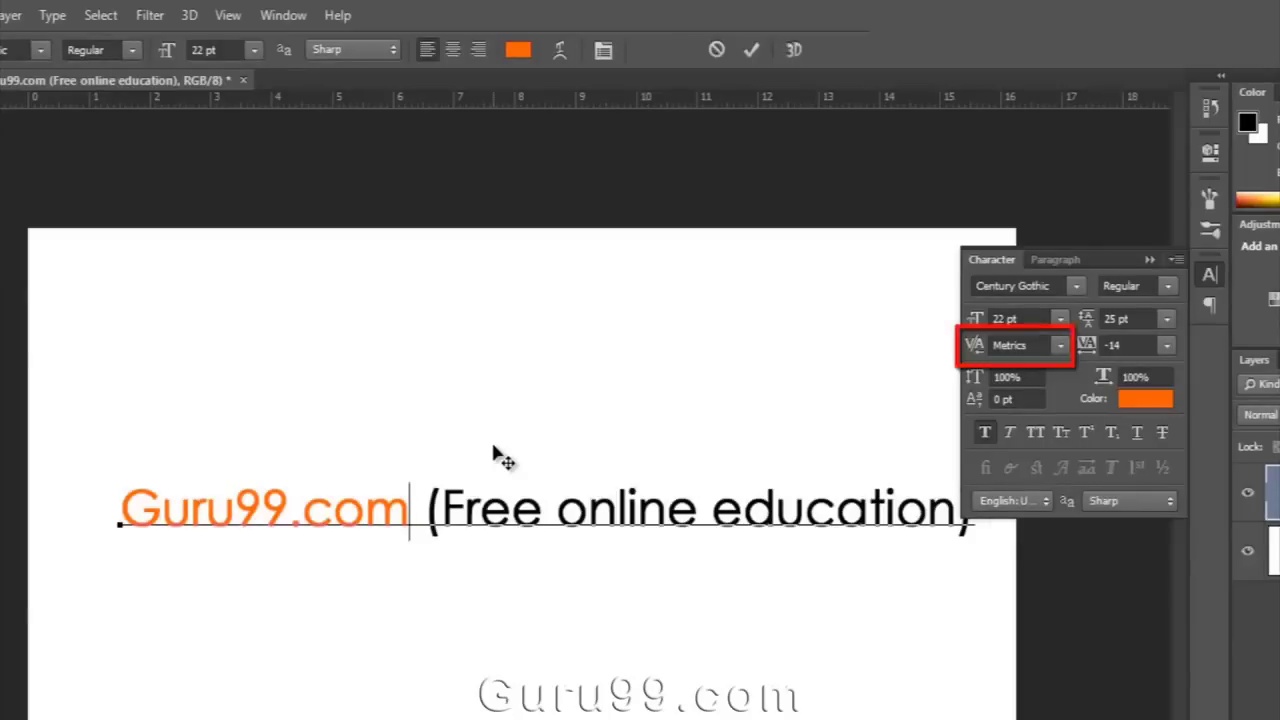
pyautogui.hotkey('alt', 'Left')
pyautogui.hotkey('alt', 'Left')
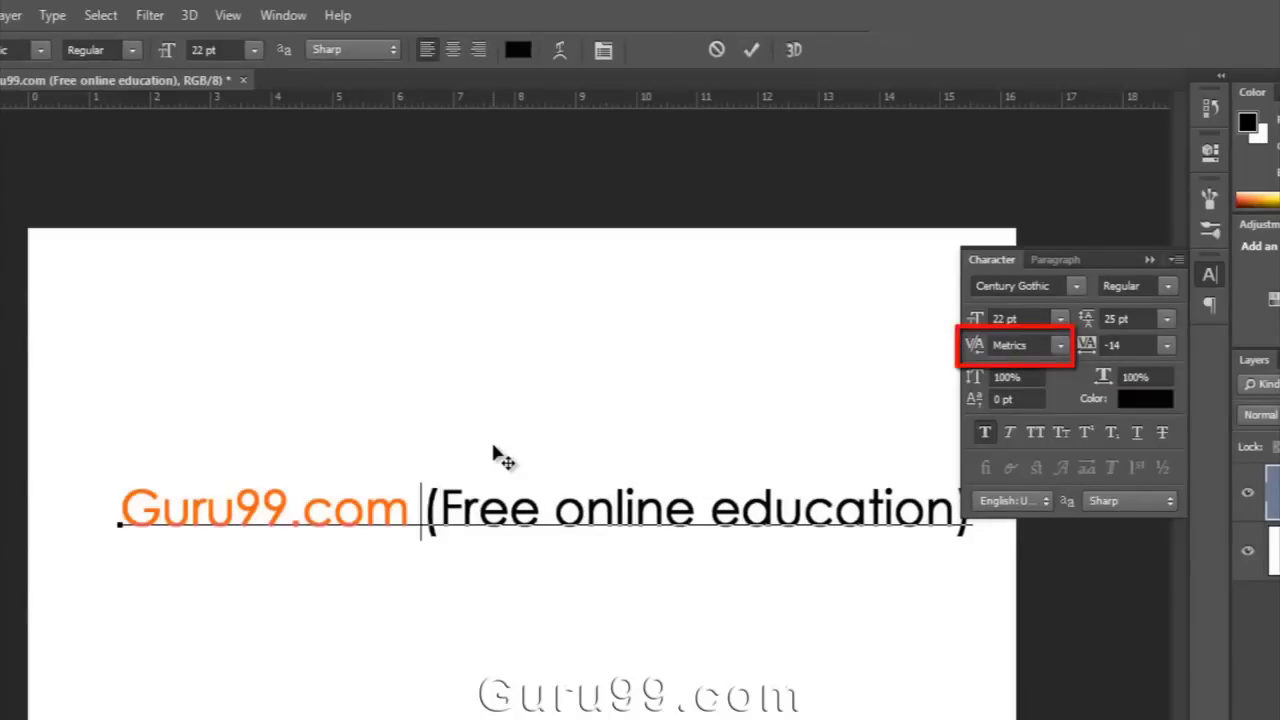
pyautogui.hotkey('alt', 'Left')
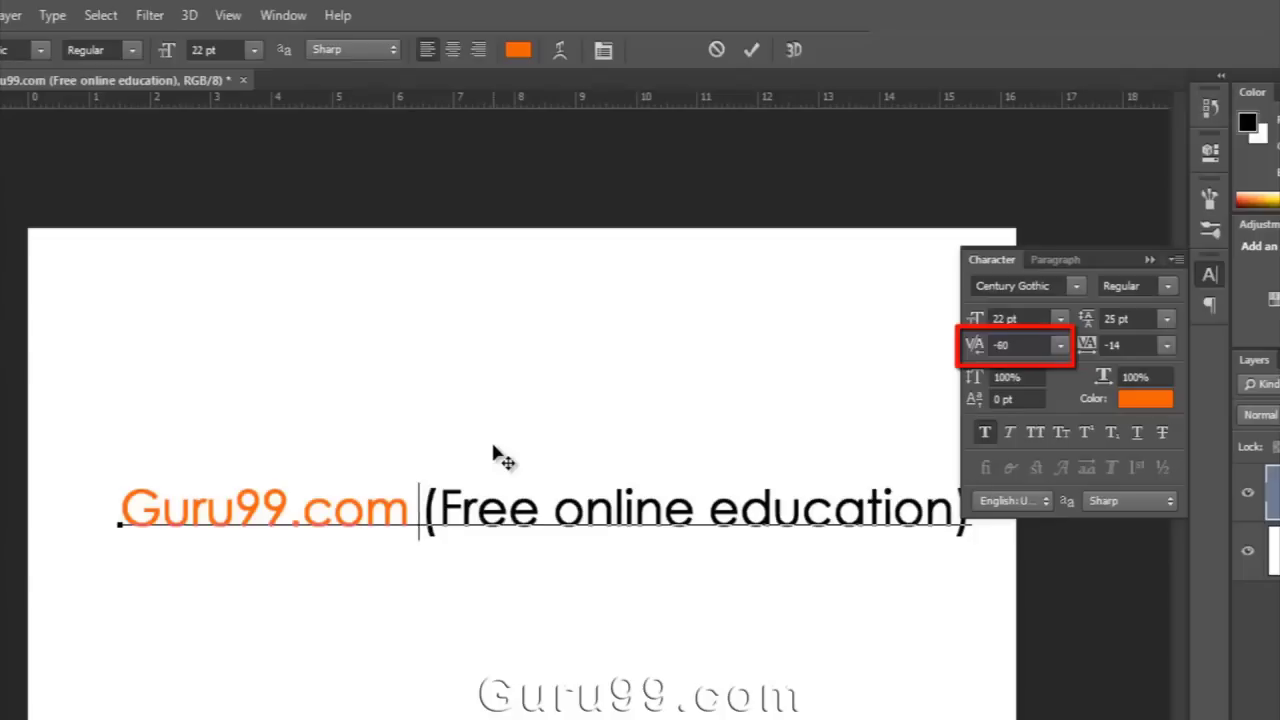
pyautogui.hotkey('alt', 'Left')
pyautogui.hotkey('alt', 'Right')
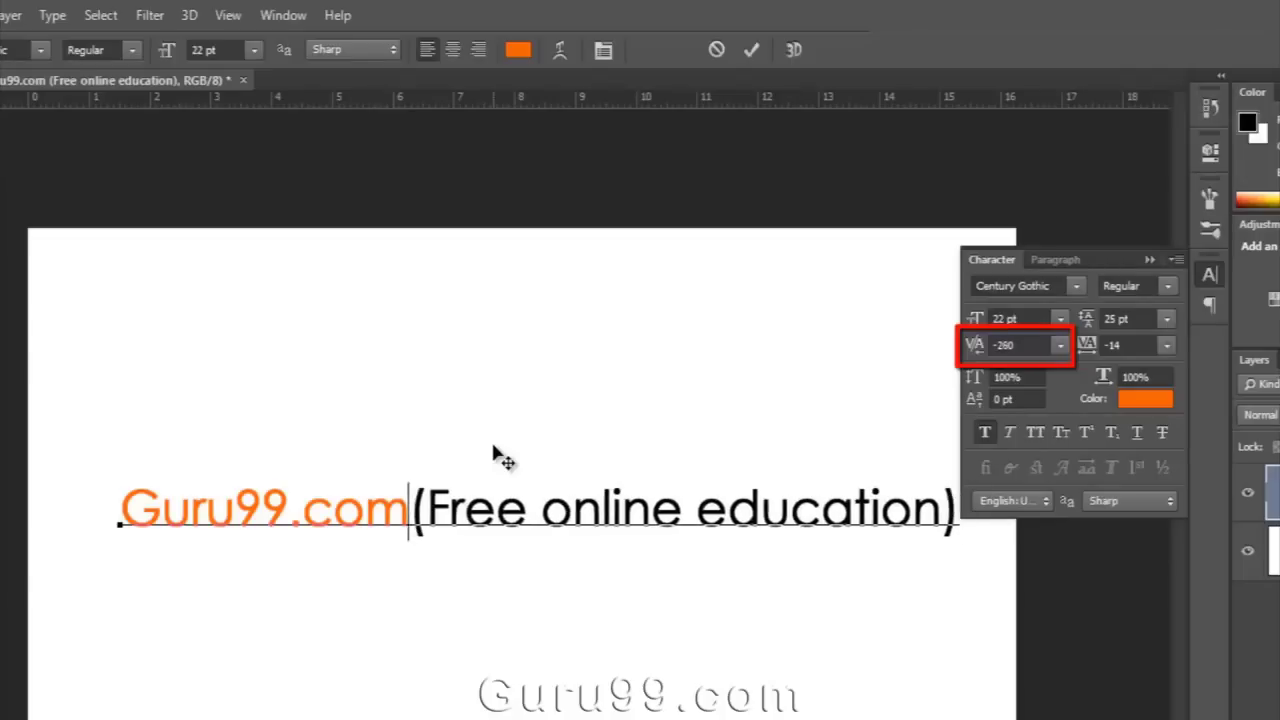
# - Widen the kerning between "Guru99.com" and the opening bracket to 220
pyautogui.hotkey('alt', 'Right')
pyautogui.hotkey('alt', 'Right')
pyautogui.hotkey('alt', 'Right')
pyautogui.hotkey('alt', 'Right')
pyautogui.hotkey('alt', 'Right')
pyautogui.hotkey('alt', 'Right')
pyautogui.hotkey('alt', 'Right')
pyautogui.hotkey('alt', 'Right')
pyautogui.hotkey('alt', 'Right')
pyautogui.hotkey('alt', 'Right')
pyautogui.hotkey('alt', 'Right')
pyautogui.hotkey('alt', 'Right')
pyautogui.hotkey('alt', 'Right')
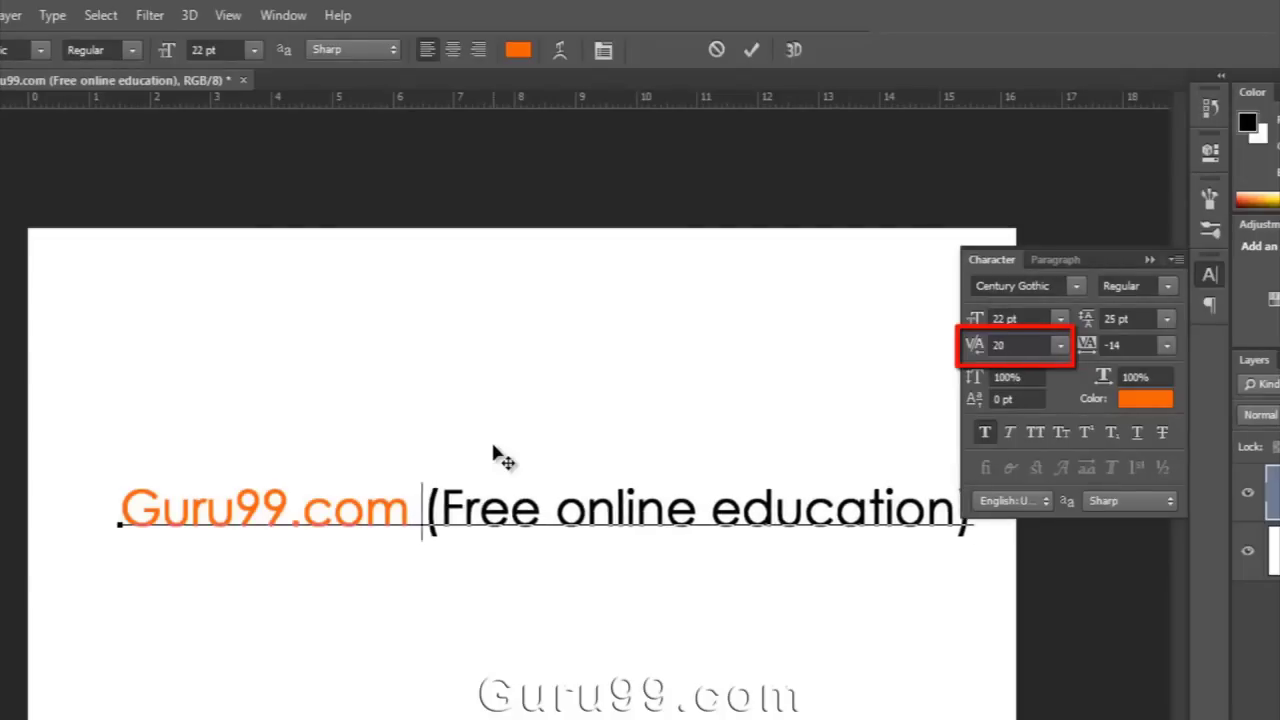
pyautogui.hotkey('alt', 'Right')
pyautogui.hotkey('ctrl', 'a')
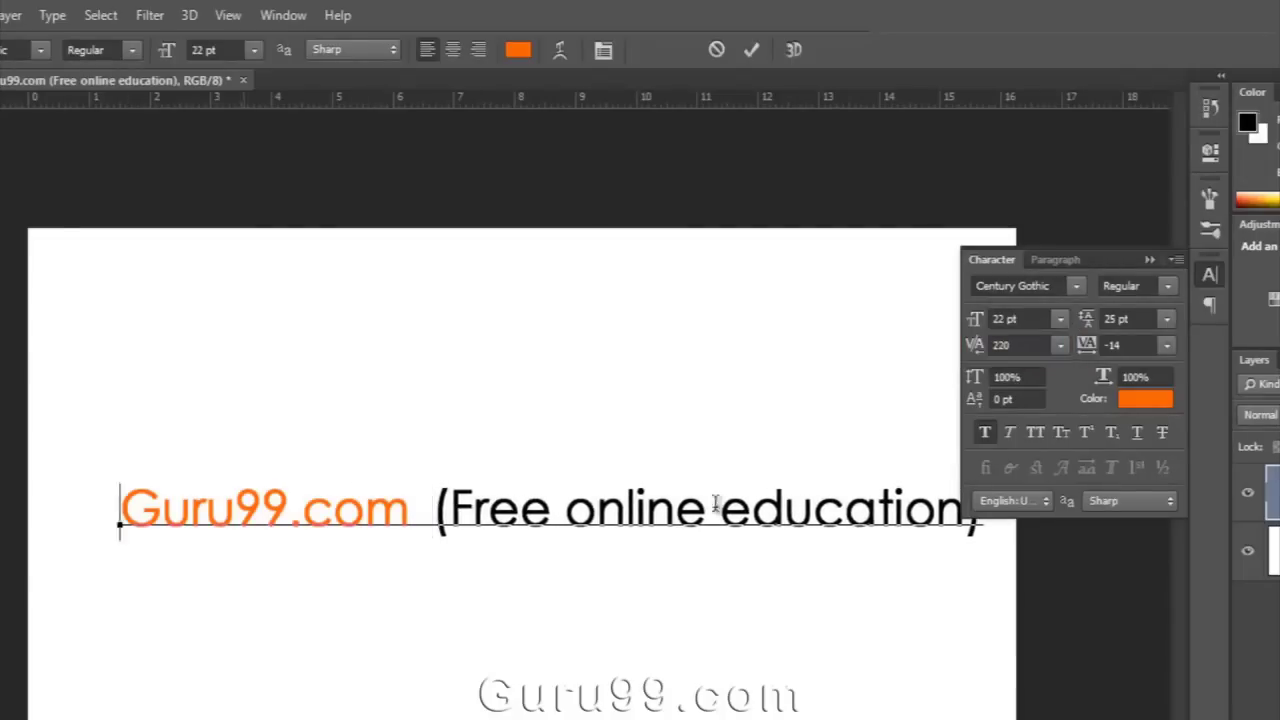
# - Select the whole text line and widen its tracking to 59
pyautogui.hotkey('alt', 'Right')
pyautogui.hotkey('alt', 'Right')
pyautogui.hotkey('alt', 'Right')
pyautogui.hotkey('alt', 'Right')
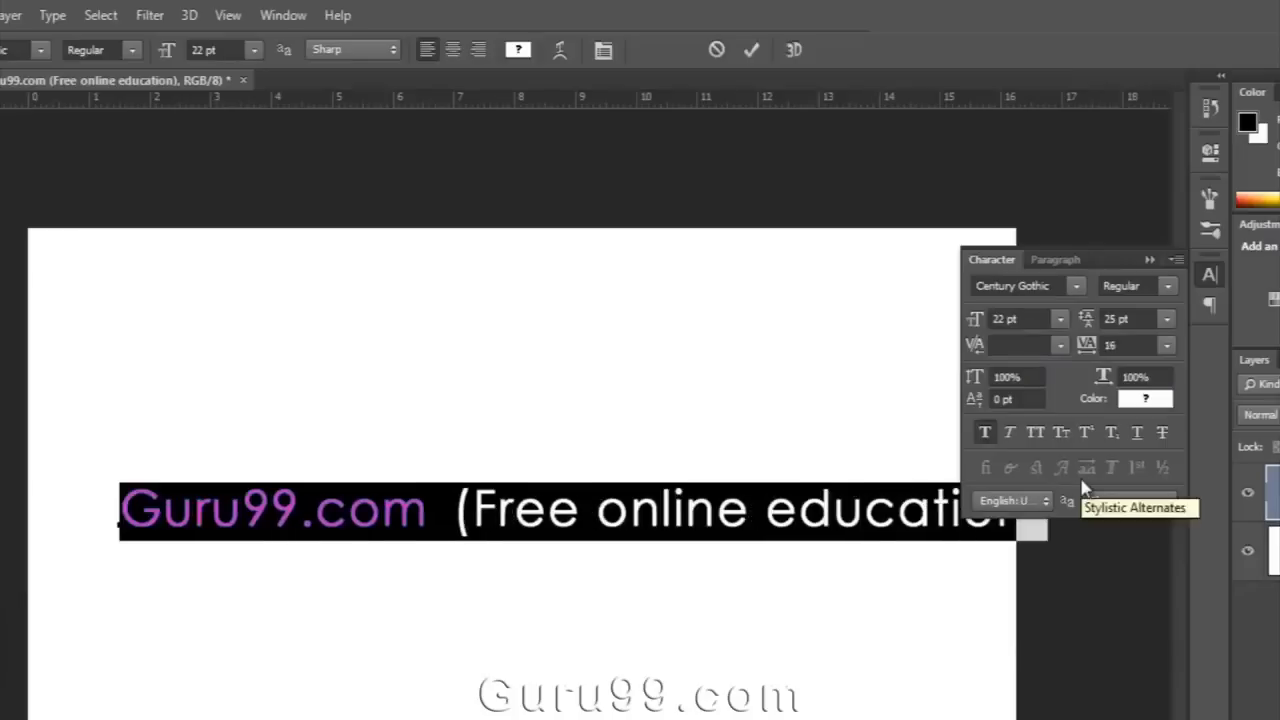
pyautogui.hotkey('alt', 'Right')
pyautogui.hotkey('alt', 'Right')
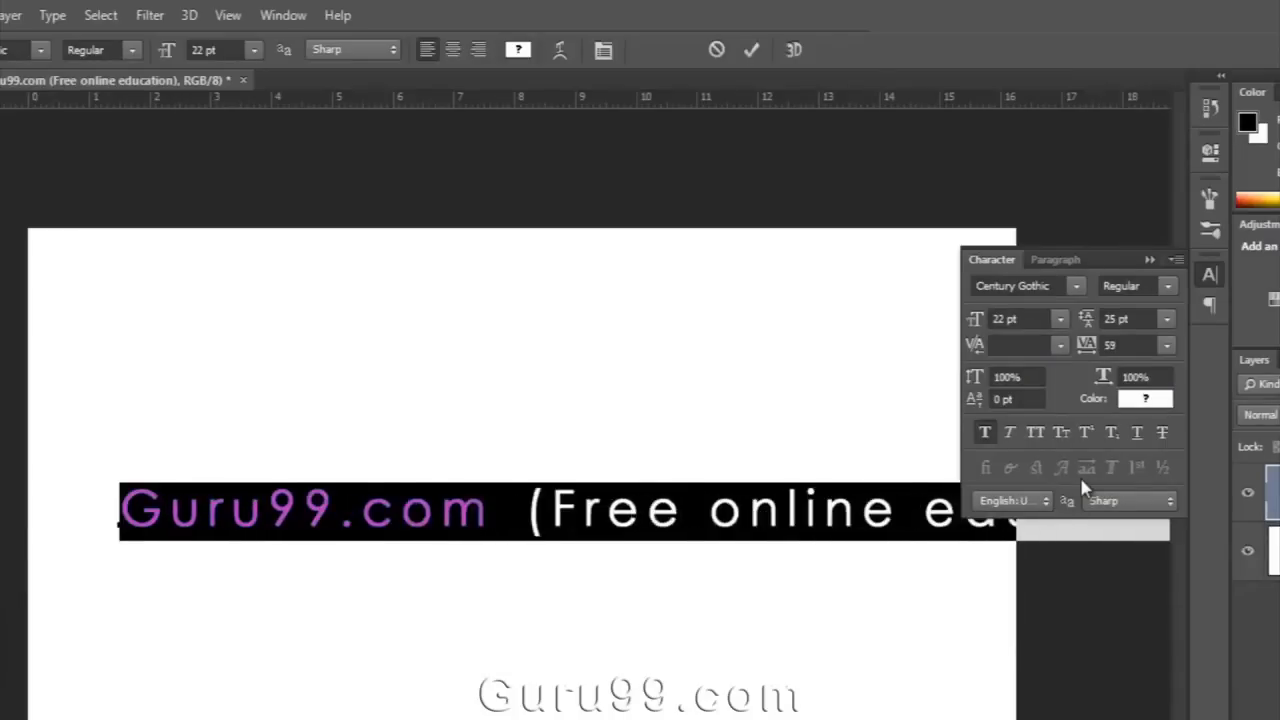
# - Tighten the tracking of the whole text line to -12
pyautogui.hotkey('alt', 'Left')
pyautogui.hotkey('alt', 'Left')
pyautogui.hotkey('alt', 'Left')
pyautogui.hotkey('alt', 'Left')
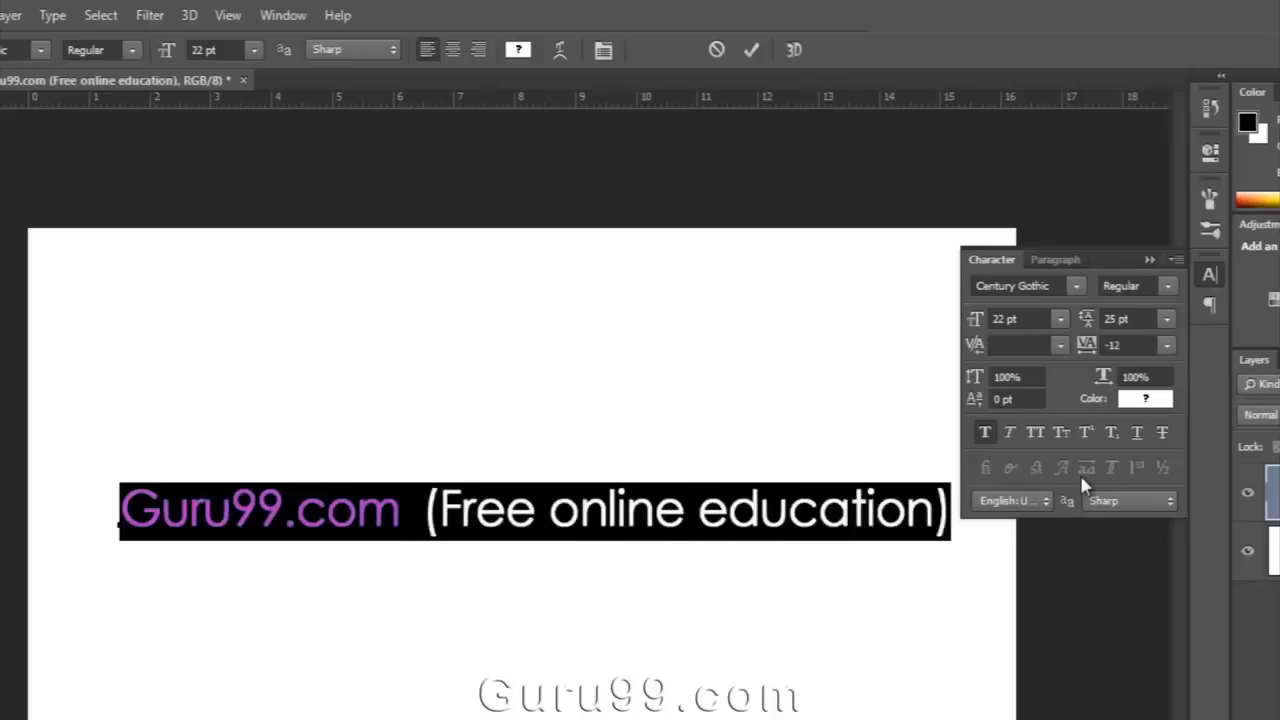
pyautogui.hotkey('alt', 'Right')
# - Stretch the selected text to a vertical scale of 170%, and set it back to 100%
pyautogui.moveTo(976, 377); pyautogui.dragTo(1052, 386)
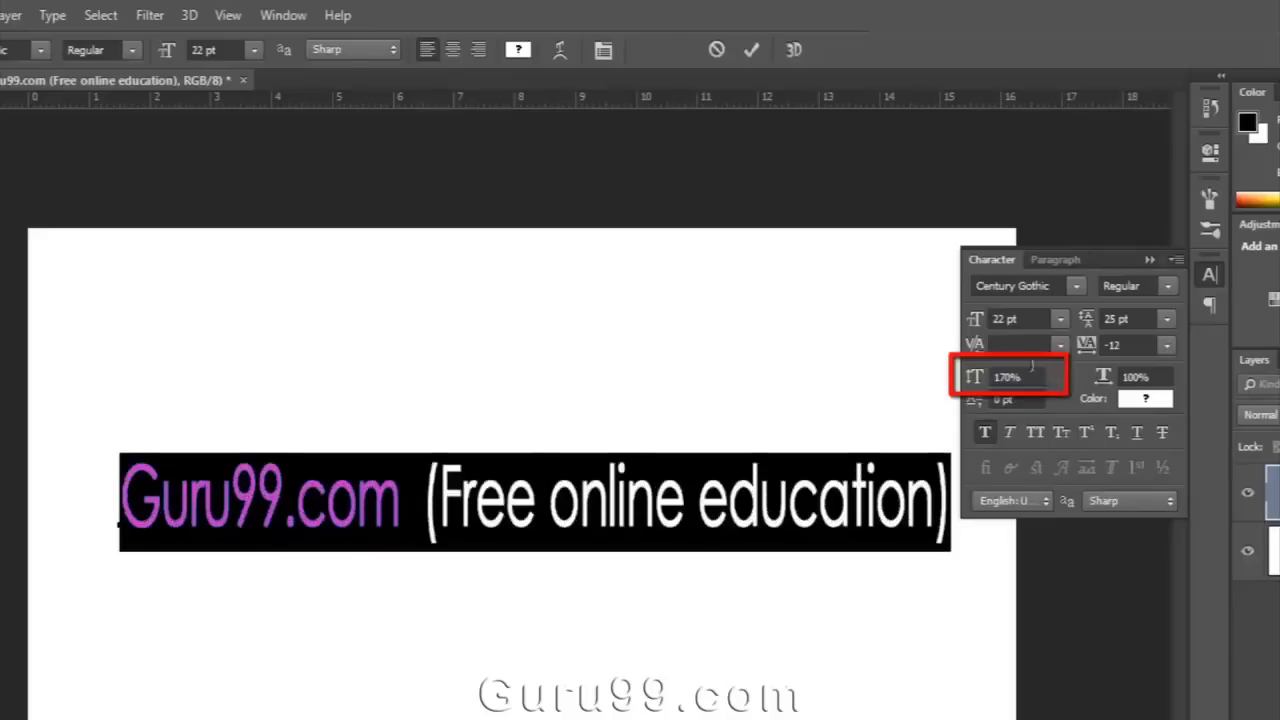
pyautogui.write('100')
pyautogui.press('Return')
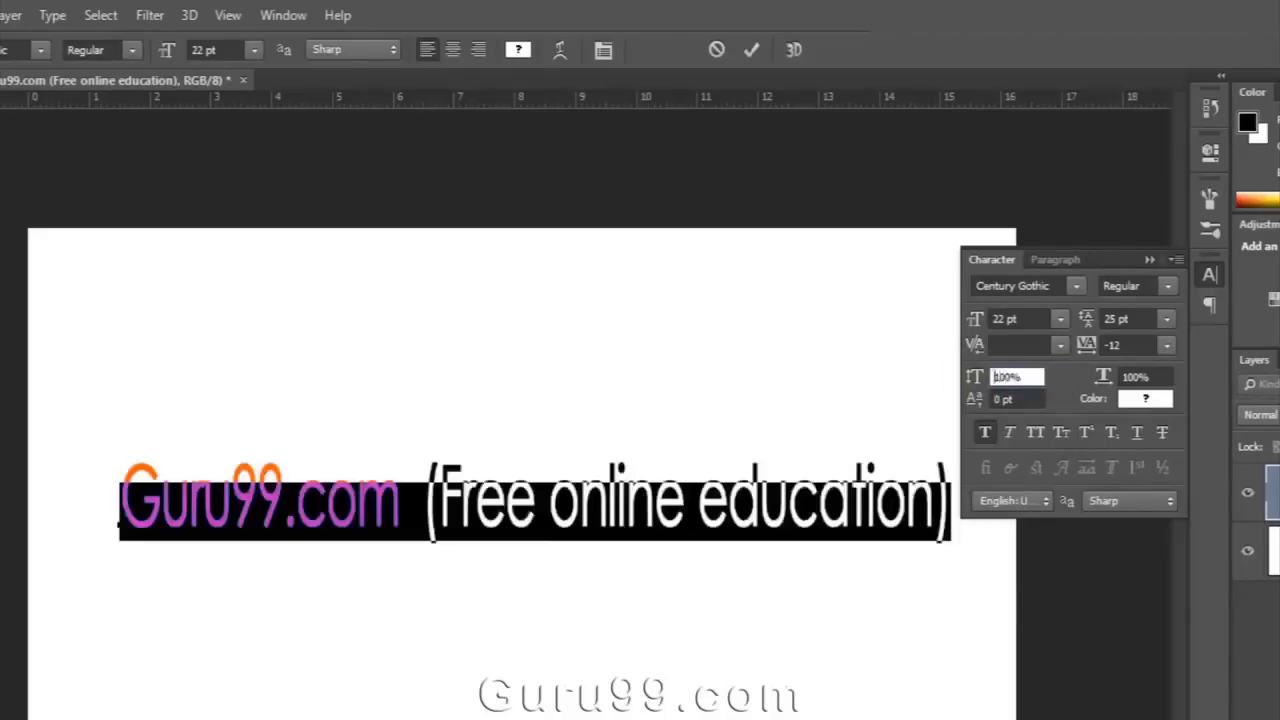
# - Stretch the selected text to a horizontal scale of 208%, and undo the change
pyautogui.moveTo(1103, 377); pyautogui.dragTo(1160, 378)
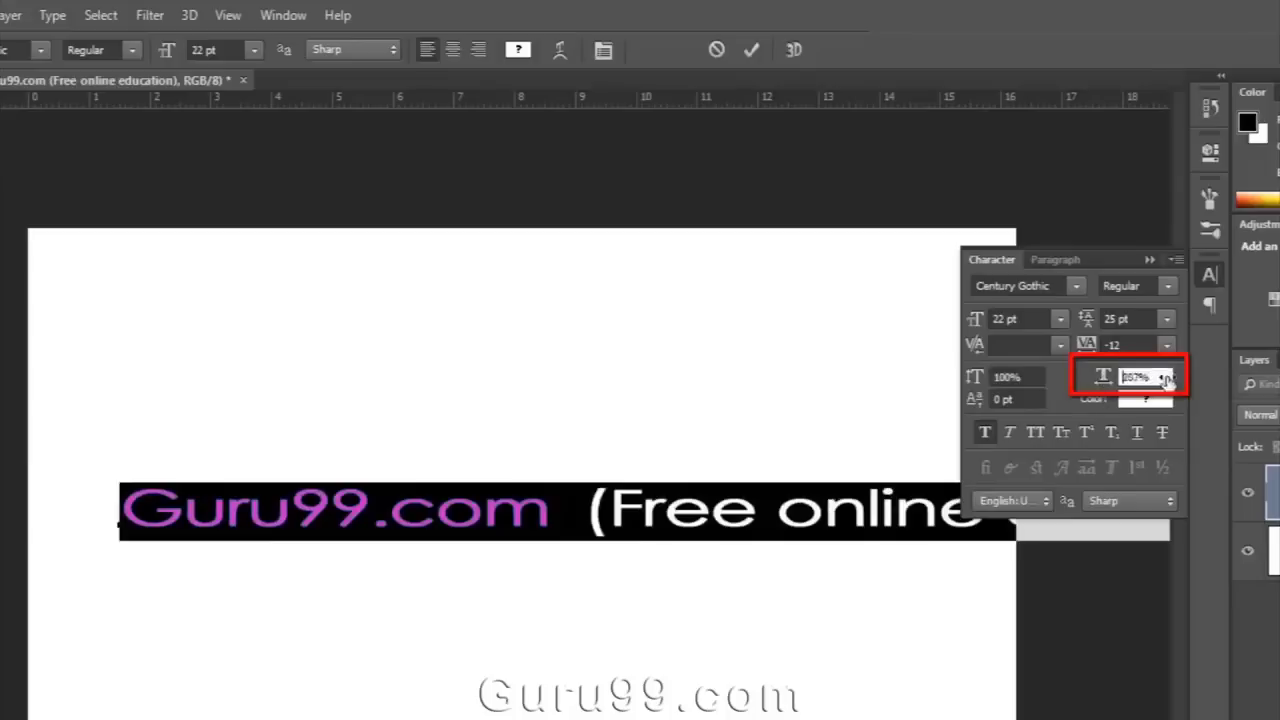
pyautogui.write('400')
pyautogui.press('Return')
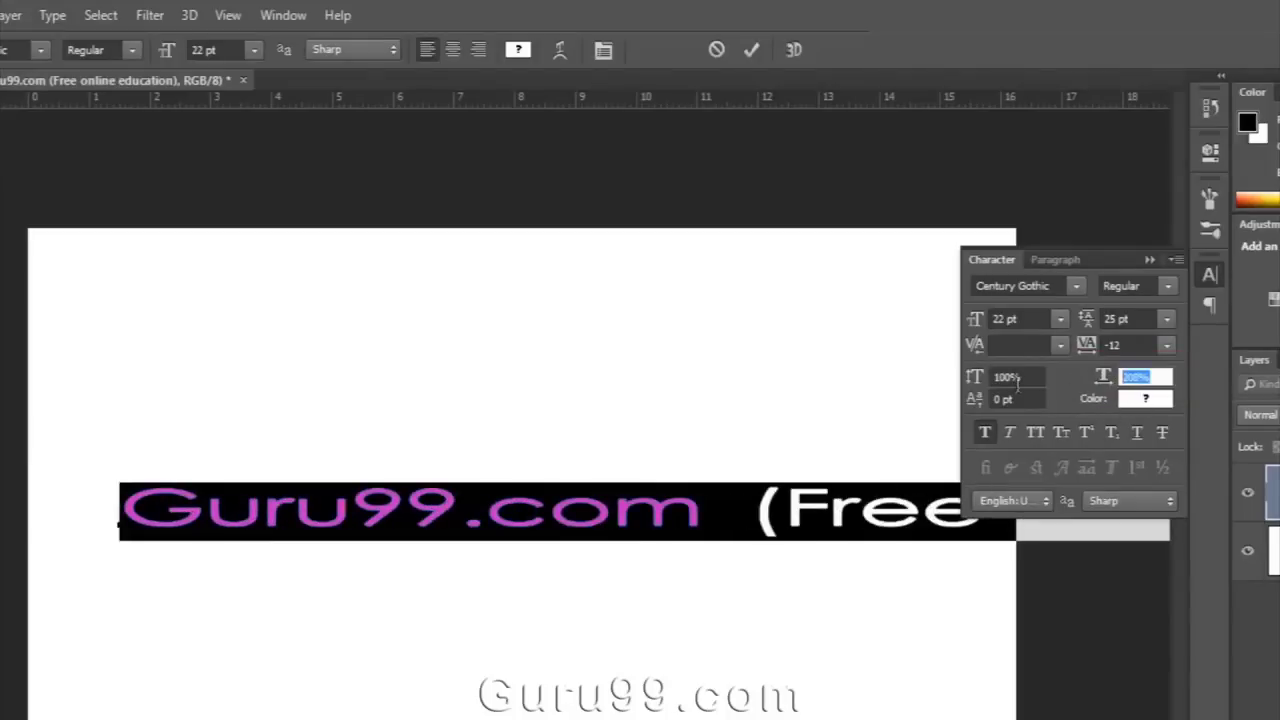
pyautogui.hotkey('ctrl', 'z')
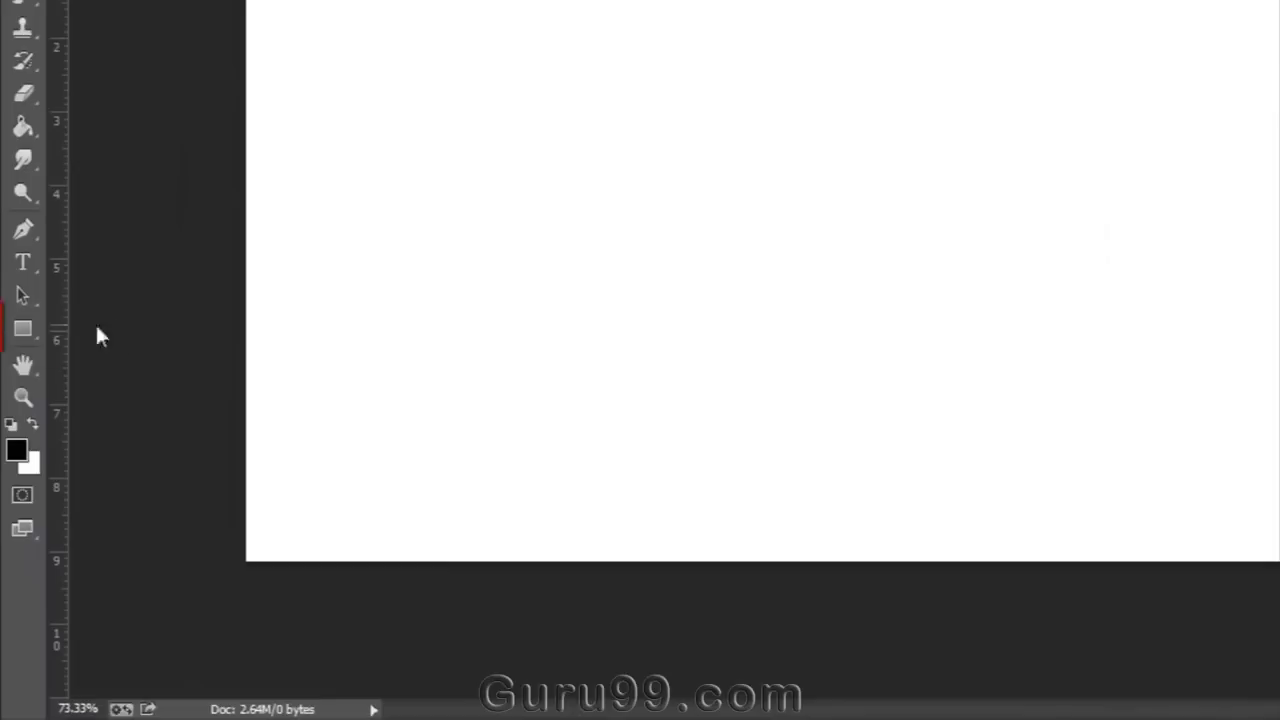
# - Draw an eight-sided polygon near the middle of the blank canvas with the Polygon tool in Path mode
pyautogui.rightClick(17, 460)
pyautogui.click(131, 396)
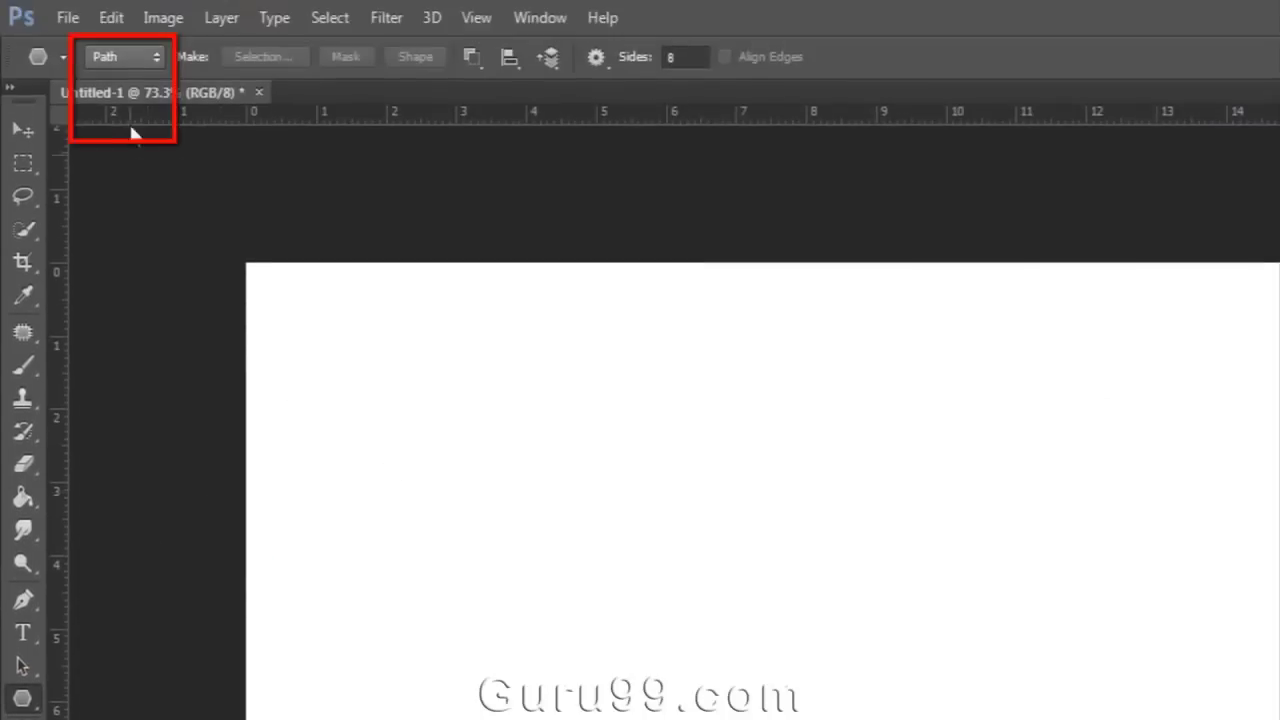
pyautogui.click(123, 56)
pyautogui.click(135, 104)
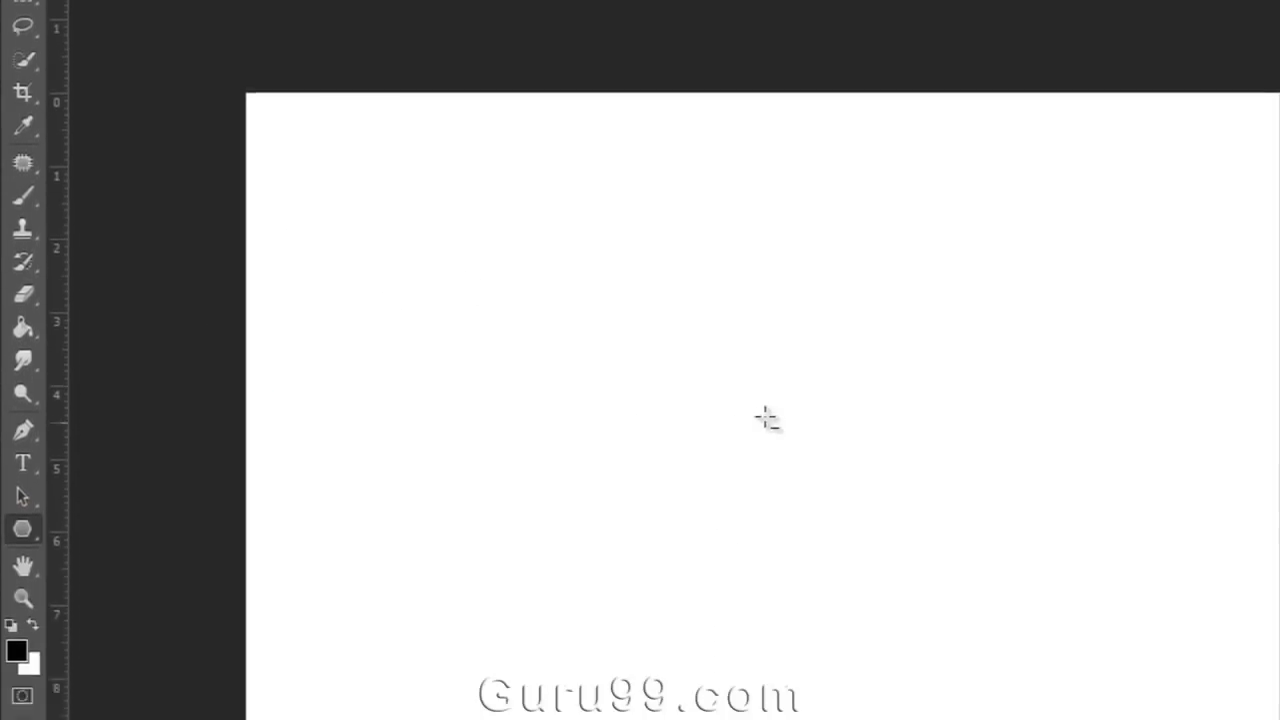
pyautogui.moveTo(771, 581); pyautogui.dragTo(884, 674)
pyautogui.moveTo(884, 452); pyautogui.dragTo(903, 449)
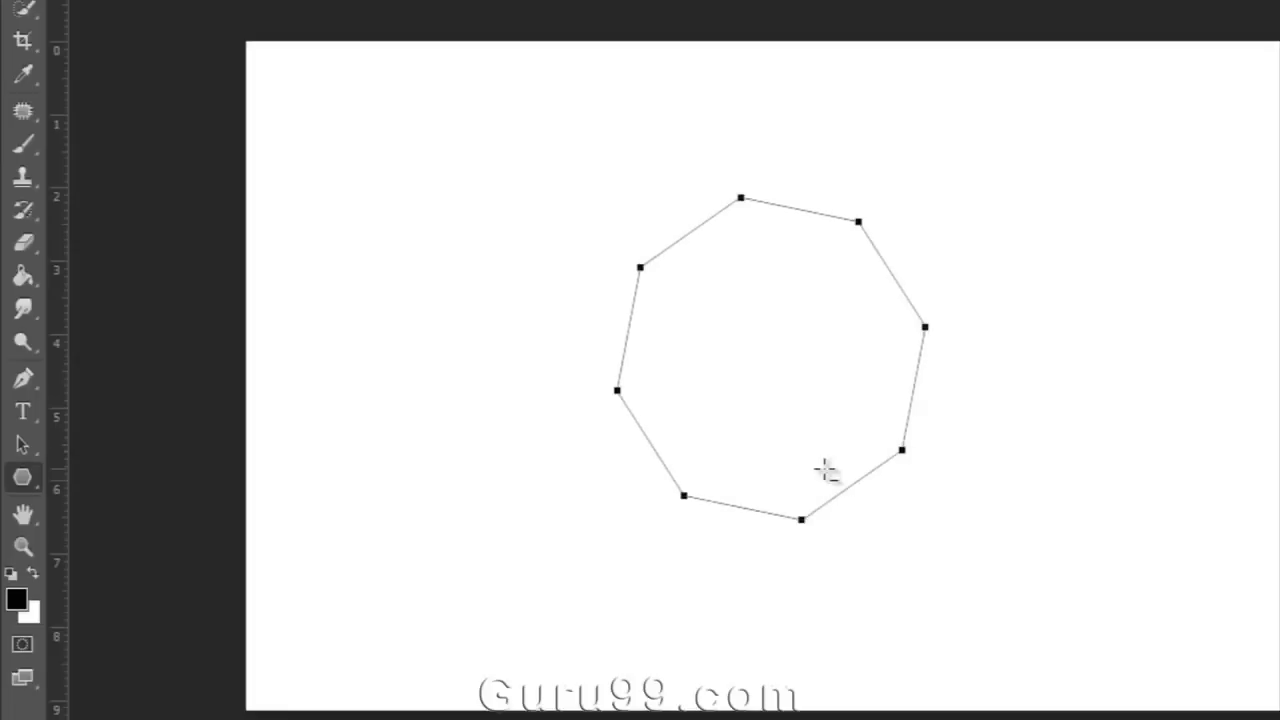
# - Add the text "Guru99 .com" along the polygon path, starting on its upper-left edge
pyautogui.click(14, 416)
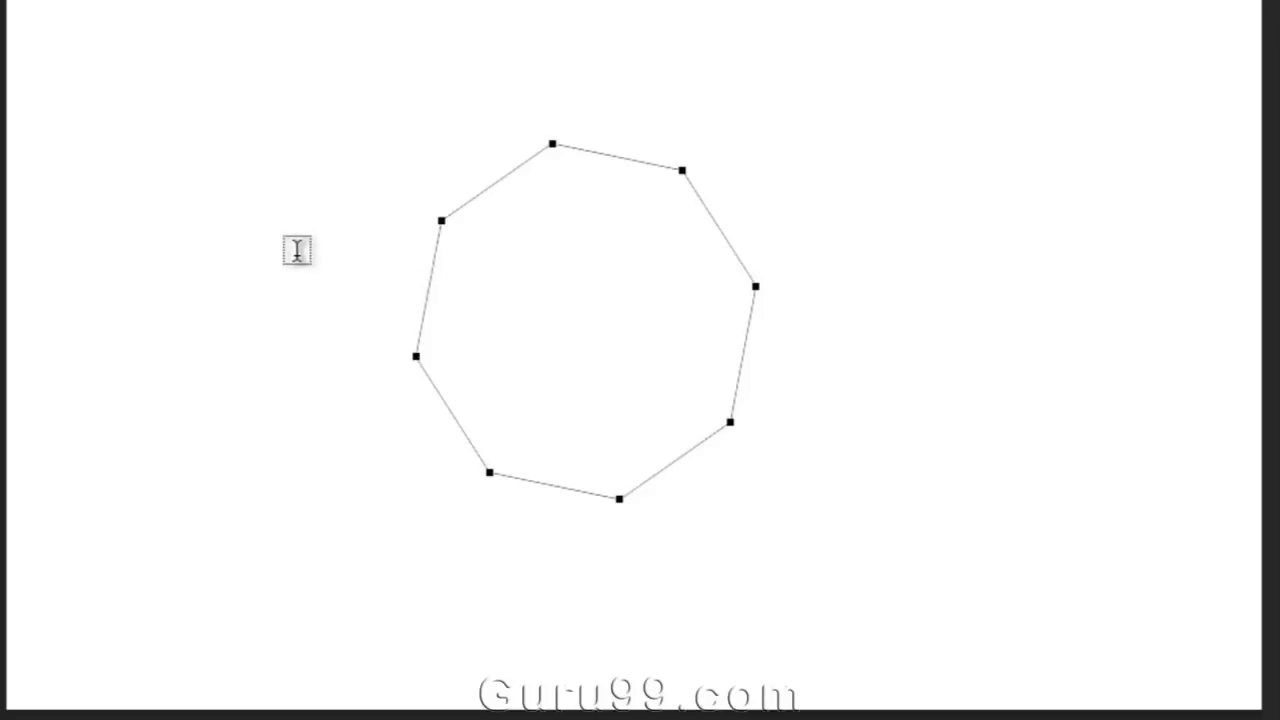
pyautogui.click(426, 286)
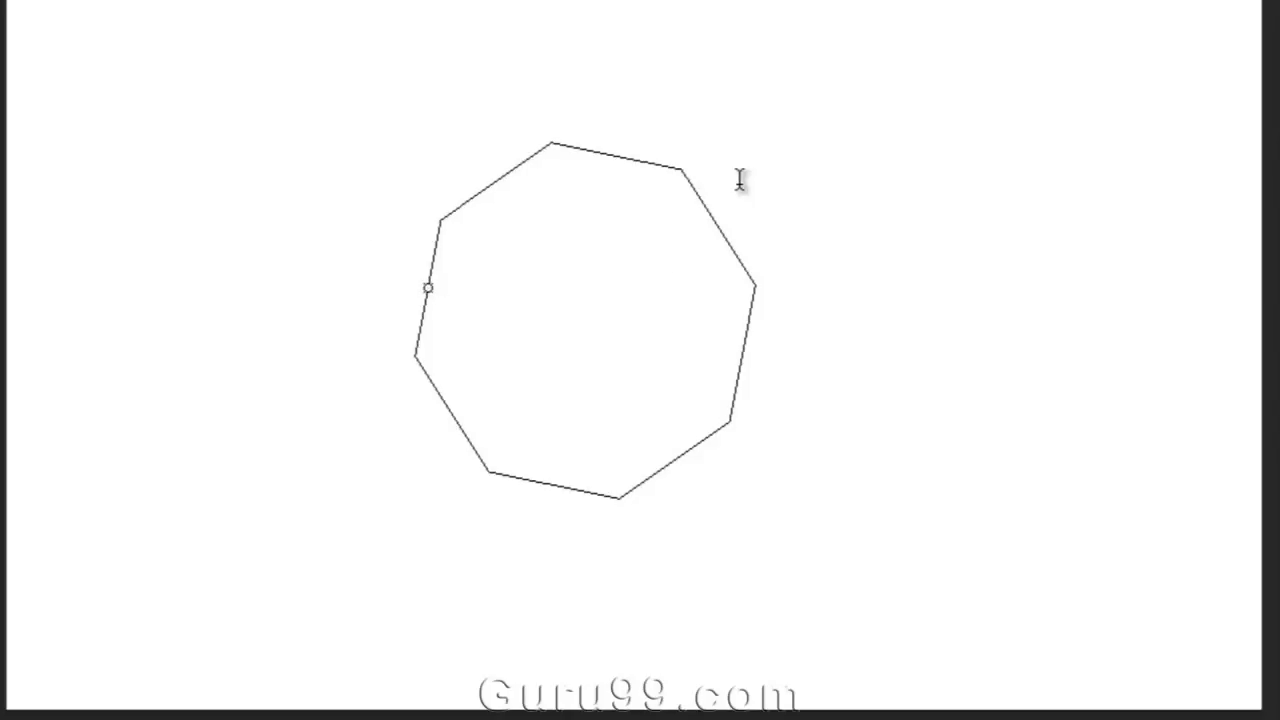
pyautogui.write('Guru')
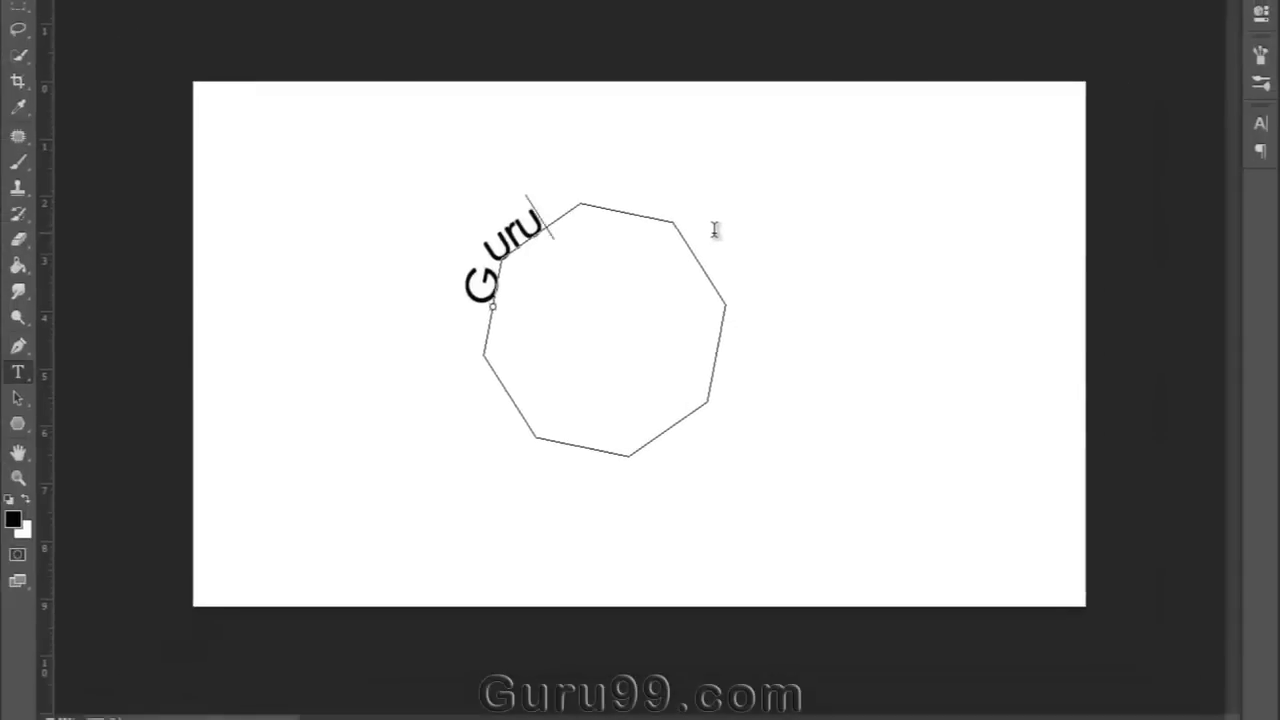
pyautogui.write('99')
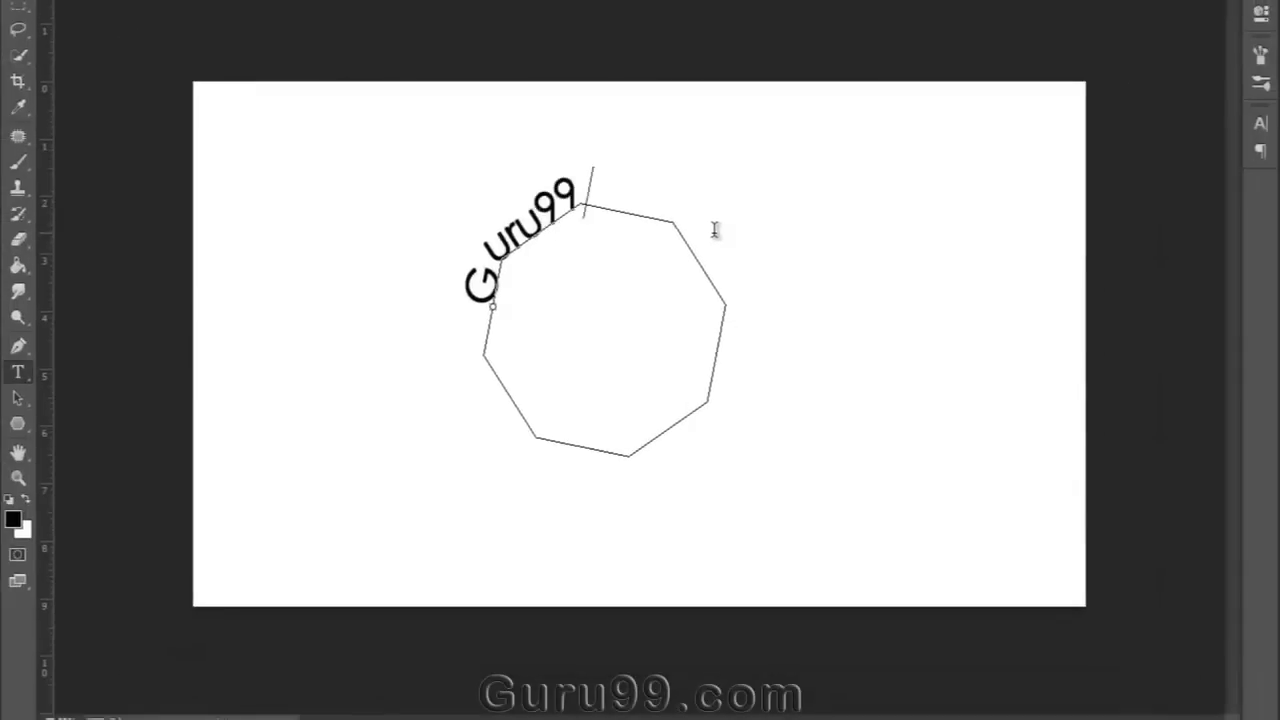
pyautogui.write(' .com')
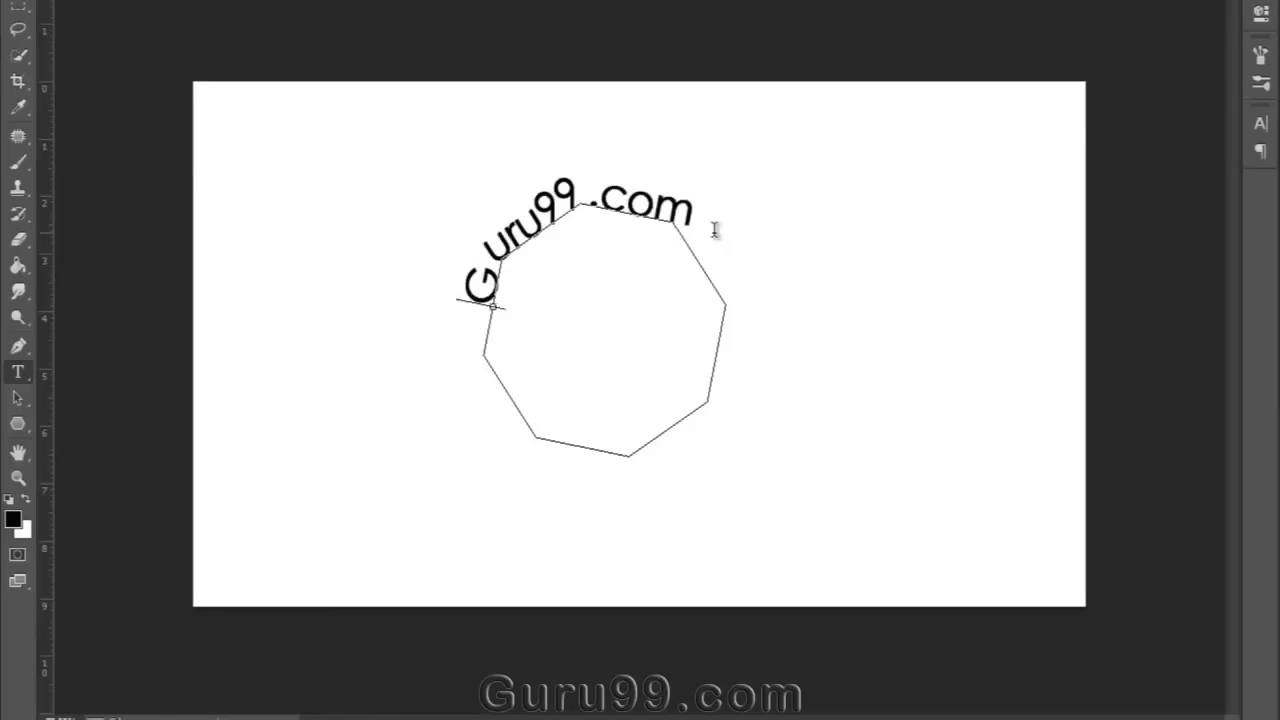
pyautogui.write('www.')
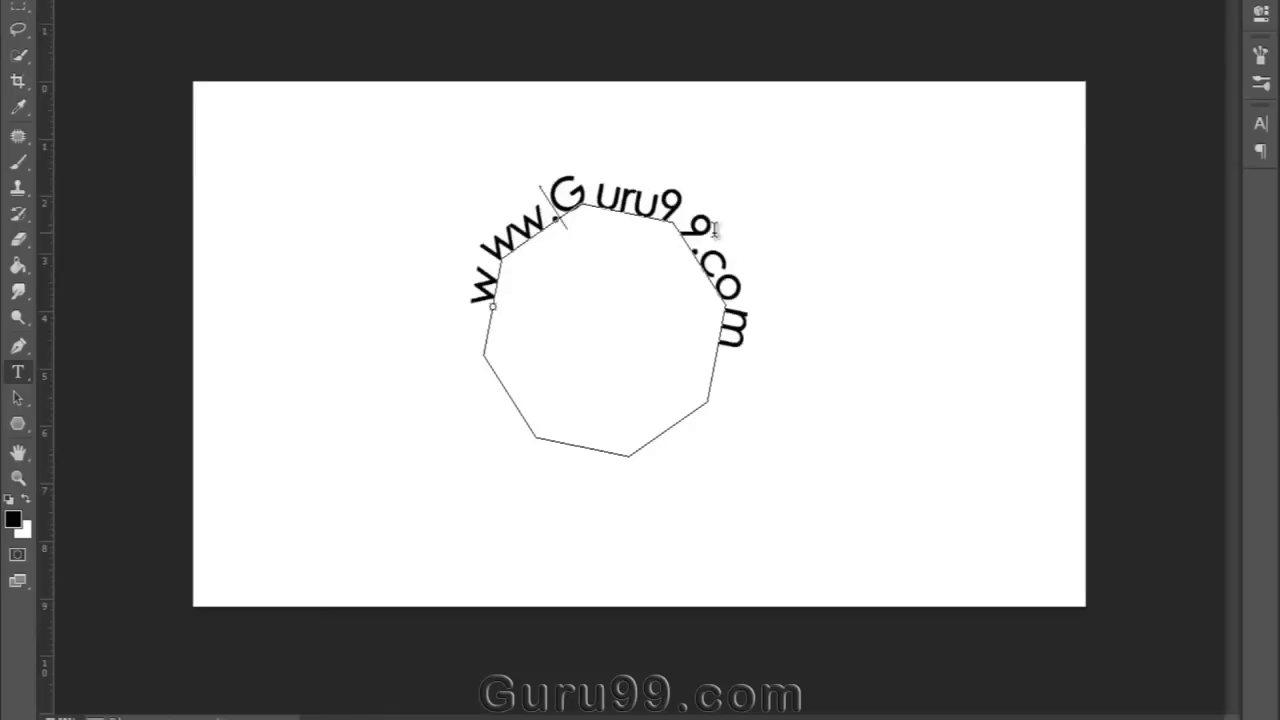
pyautogui.click(600, 204)
pyautogui.press('BackSpace')
pyautogui.write('g')
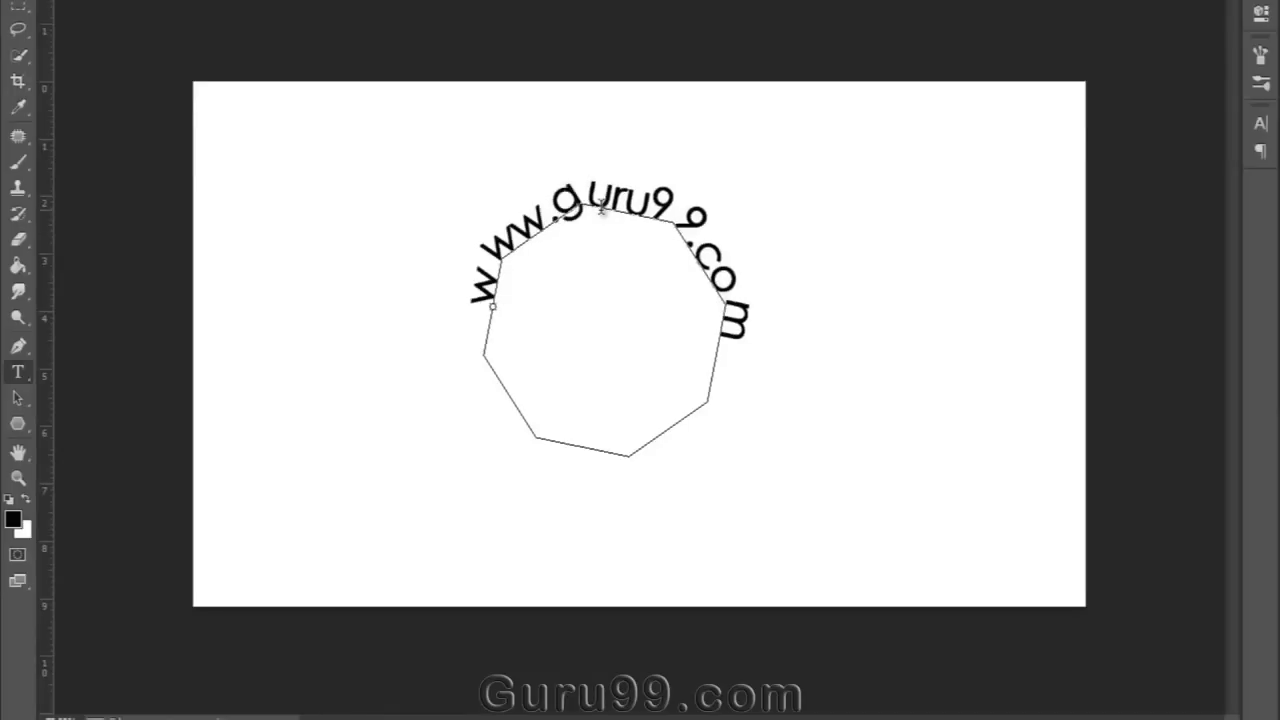
pyautogui.click(18, 8)
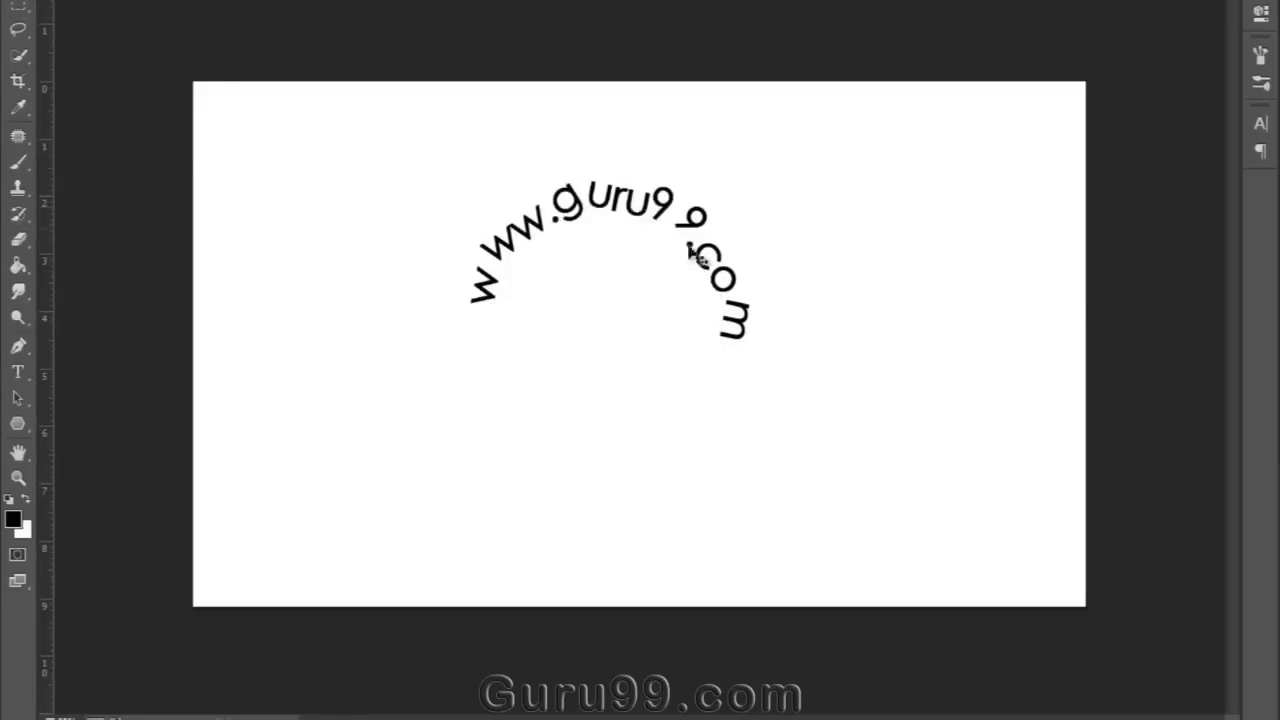
# - Reopen the path text for editing and shorten its span by moving its start and end points along the polygon
pyautogui.doubleClick(699, 256)
pyautogui.hotkey('ctrl', 'a')
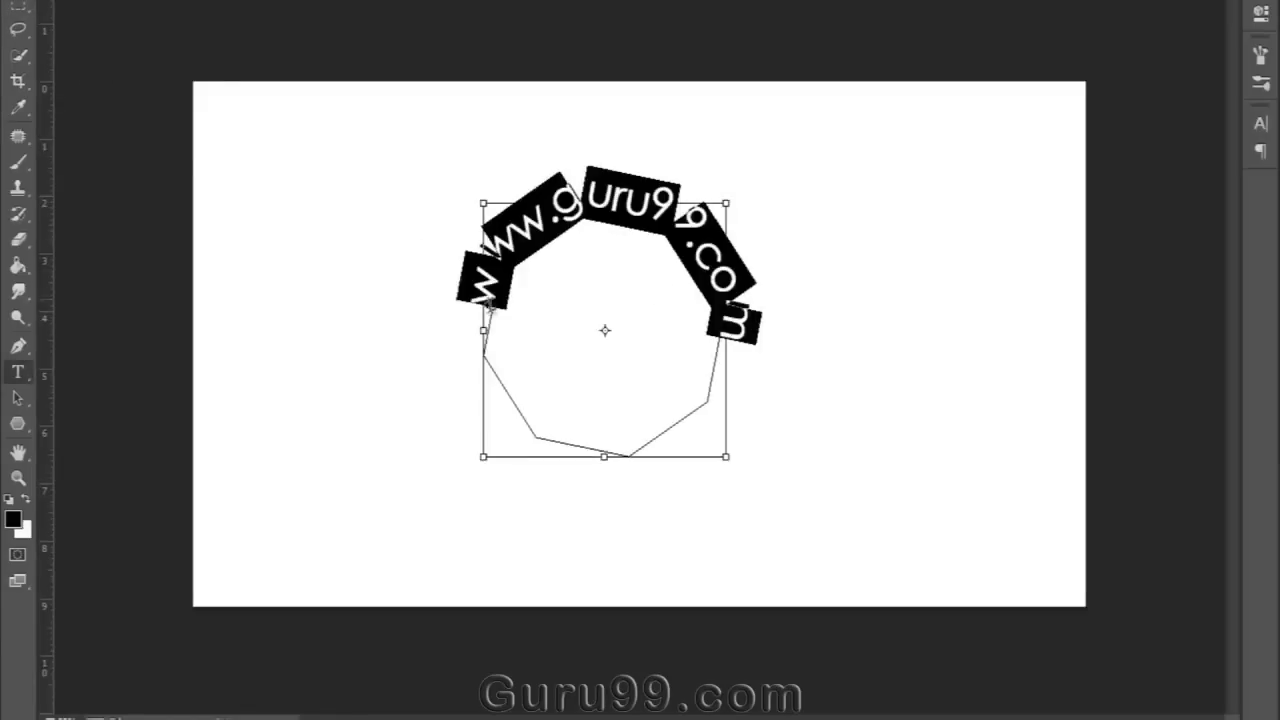
pyautogui.press('Return')
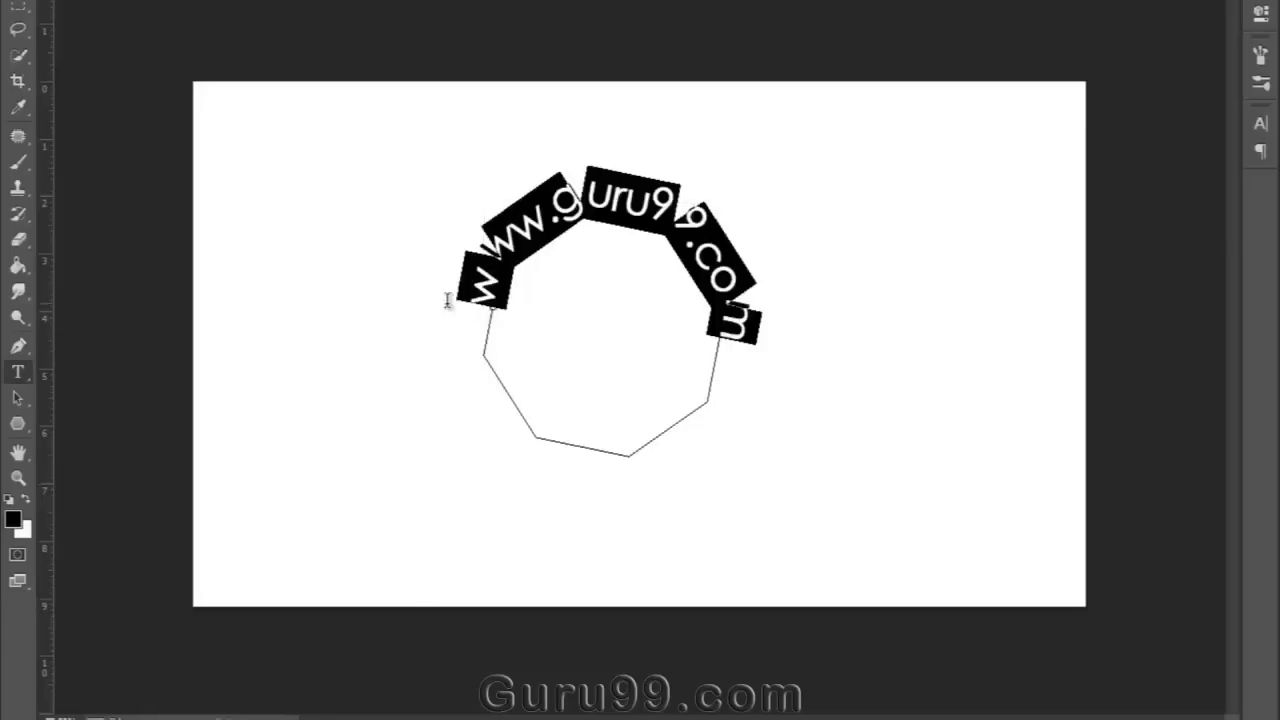
pyautogui.hotkey('ctrl', 't')
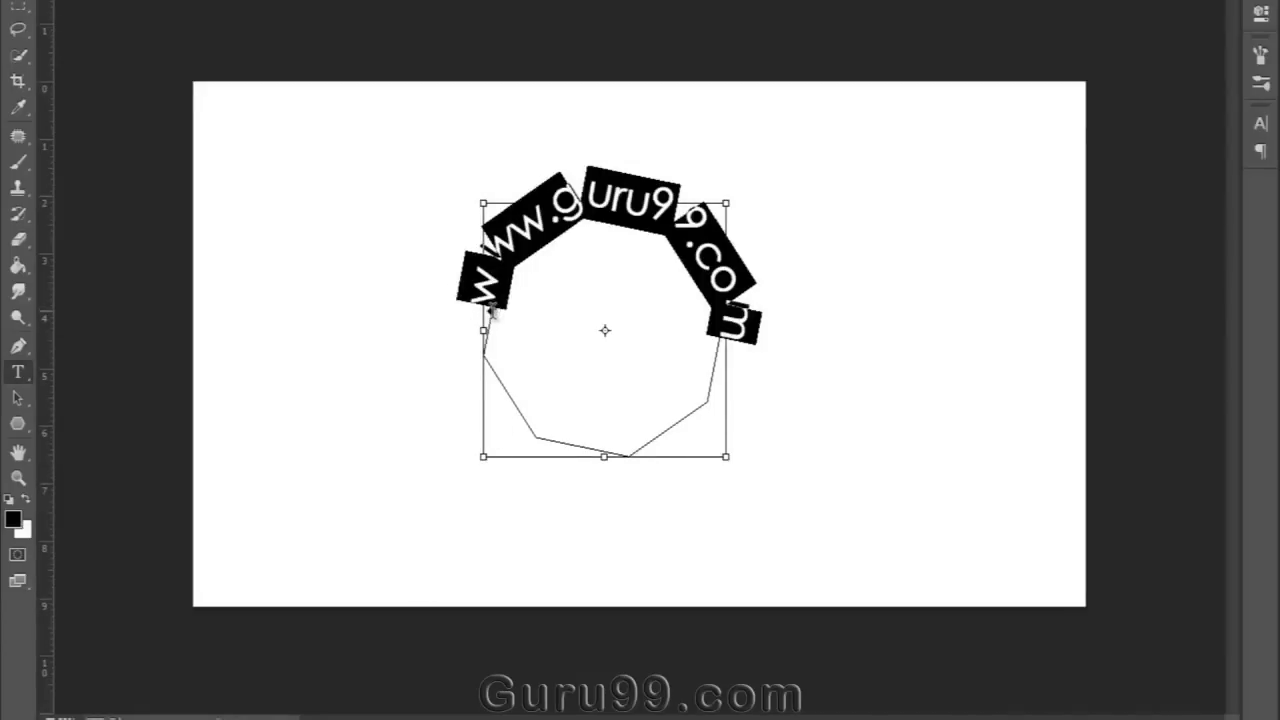
pyautogui.press('Return')
pyautogui.moveTo(490, 295)
pyautogui.mouseDown()
pyautogui.moveTo(524, 242)
pyautogui.moveTo(614, 229)
pyautogui.moveTo(676, 241)
pyautogui.moveTo(740, 197)
pyautogui.moveTo(795, 191)
pyautogui.mouseUp()
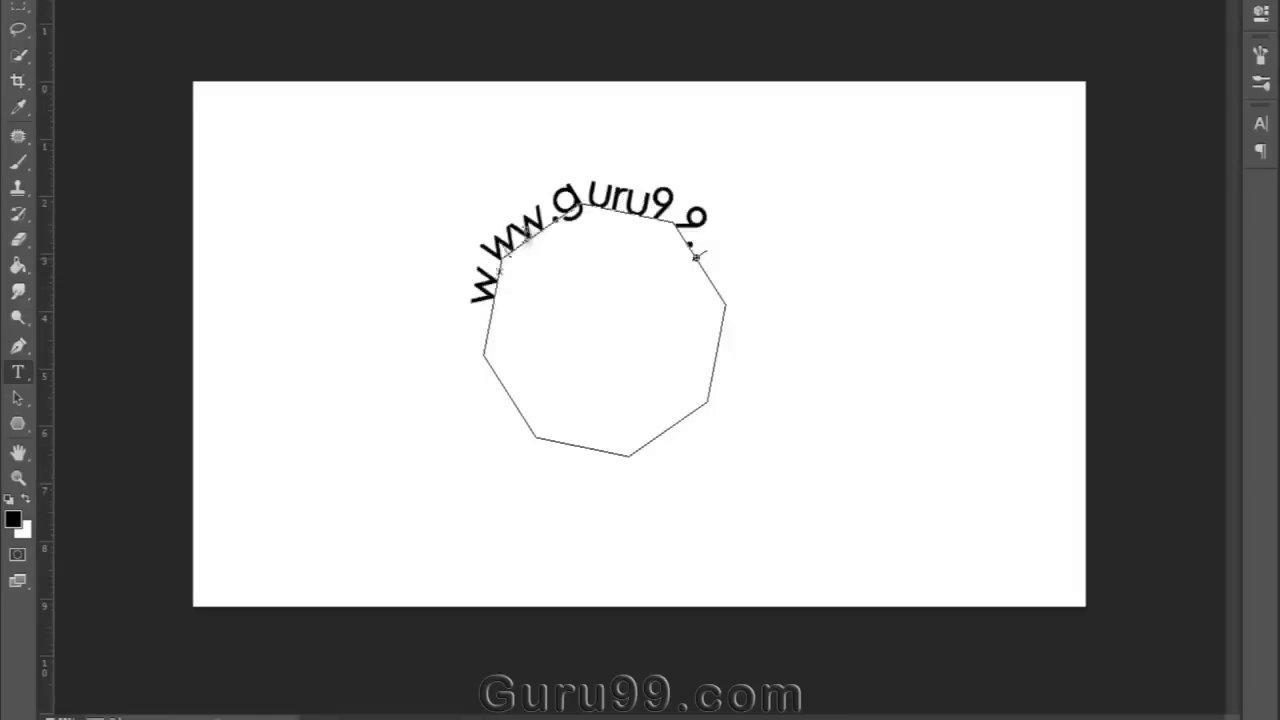
pyautogui.moveTo(493, 303)
pyautogui.mouseDown()
pyautogui.moveTo(537, 225)
pyautogui.moveTo(612, 205)
pyautogui.mouseUp()
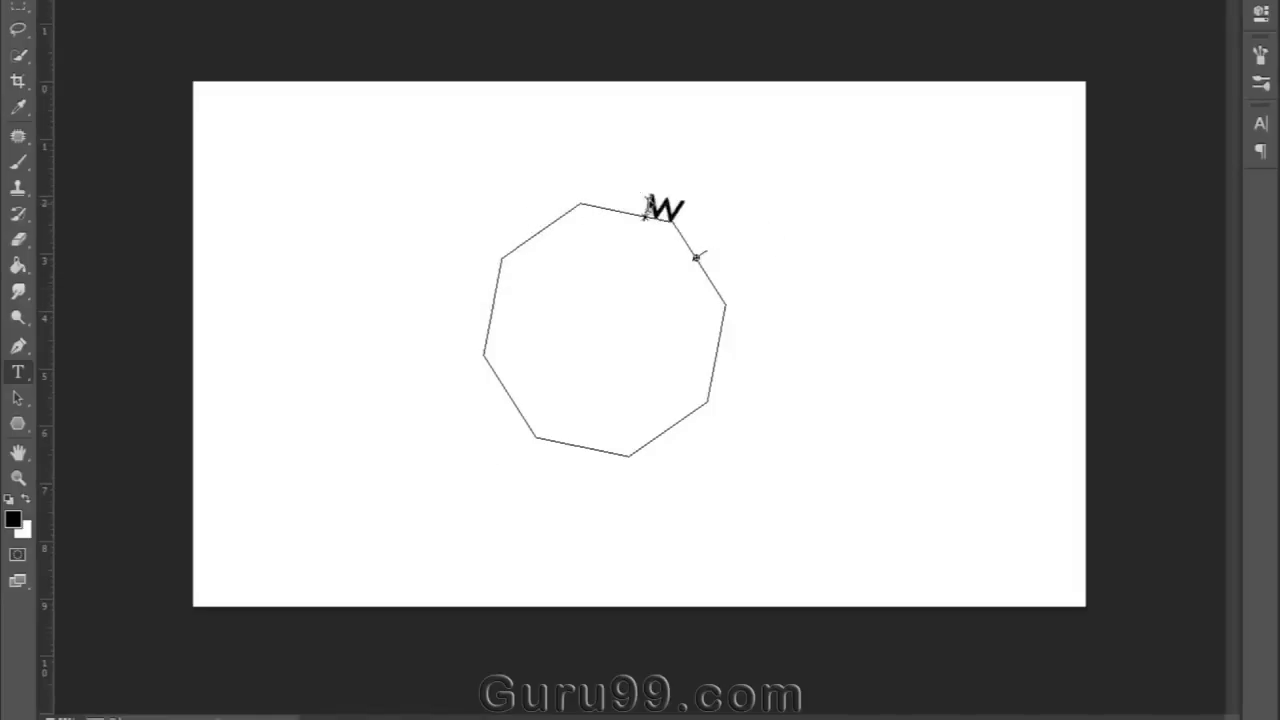
# - Move the path text's start point back to the polygon's left edge and its end point down to the right edge
pyautogui.moveTo(502, 229); pyautogui.dragTo(466, 314)
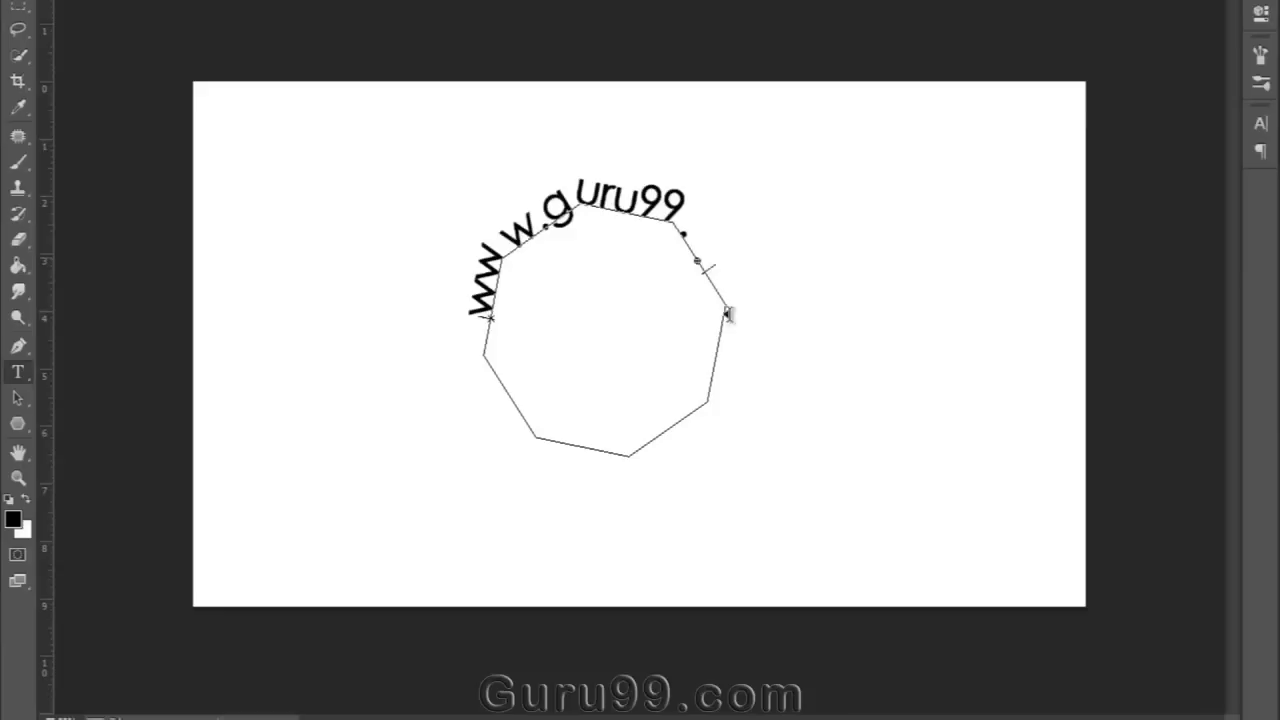
pyautogui.moveTo(727, 352)
pyautogui.mouseDown()
pyautogui.moveTo(738, 314)
pyautogui.moveTo(704, 241)
pyautogui.moveTo(651, 213)
pyautogui.mouseUp()
pyautogui.moveTo(563, 220)
pyautogui.mouseDown()
pyautogui.moveTo(531, 189)
pyautogui.moveTo(714, 209)
pyautogui.moveTo(798, 358)
pyautogui.mouseUp()
pyautogui.hotkey('ctrl', 'a')
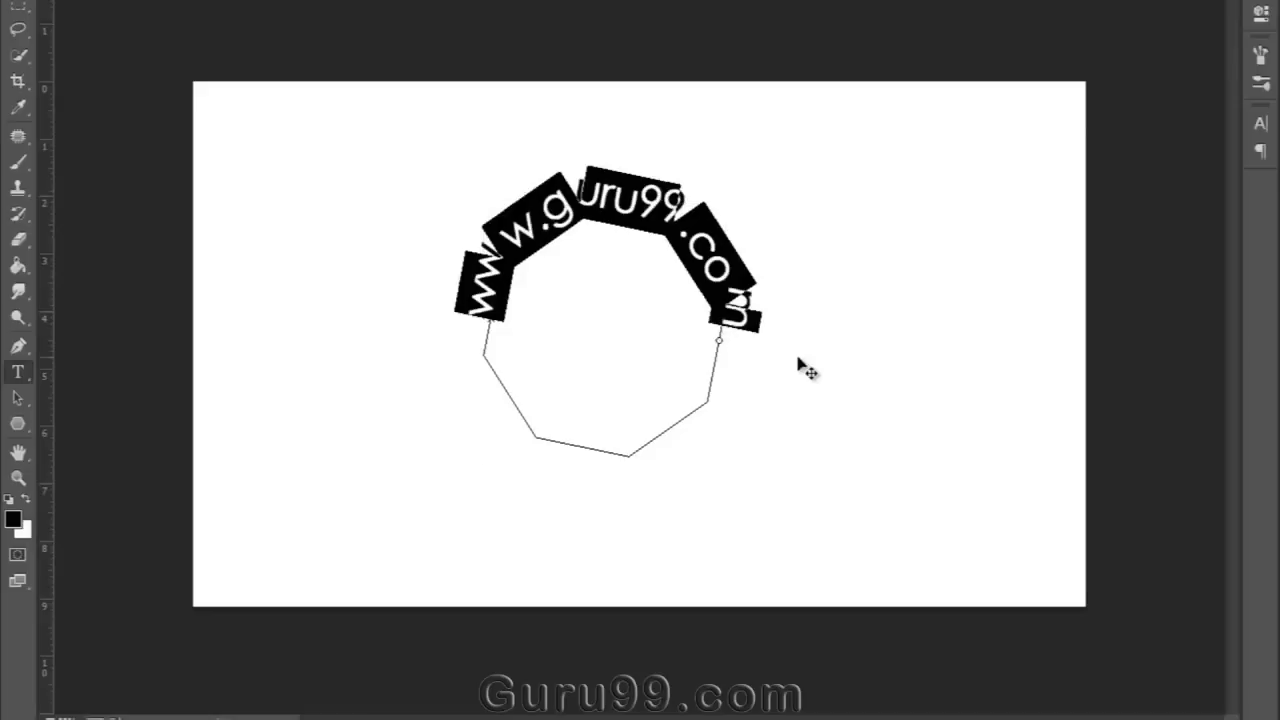
pyautogui.hotkey('ctrl', 'Return')
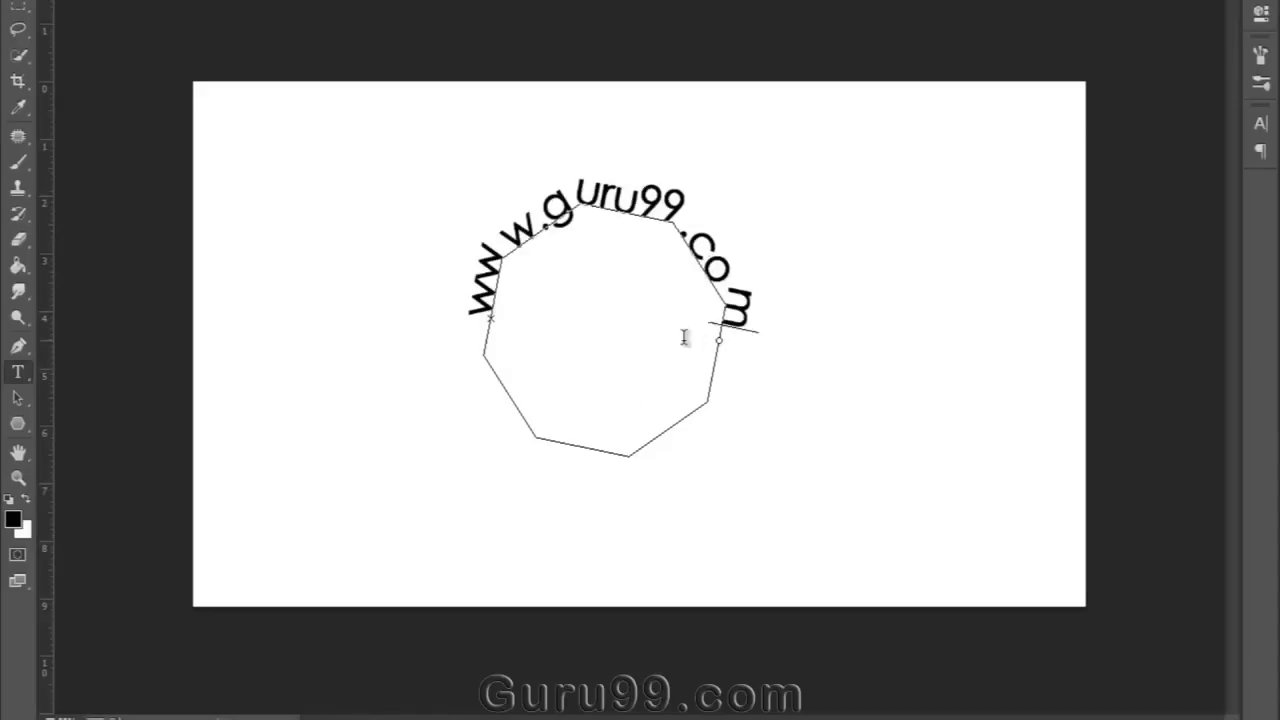
# - Try larger and smaller sizes on the whole path text, settle on slightly smaller lettering, and commit the edit
pyautogui.hotkey('ctrl', 'a')
pyautogui.hotkey('ctrl', 't')
pyautogui.hotkey('ctrl', 'shift', '.')
pyautogui.hotkey('ctrl', 'shift', '.')
pyautogui.hotkey('ctrl', 'shift', '.')
pyautogui.hotkey('ctrl', 'shift', '.')
pyautogui.hotkey('ctrl', 'shift', '.')
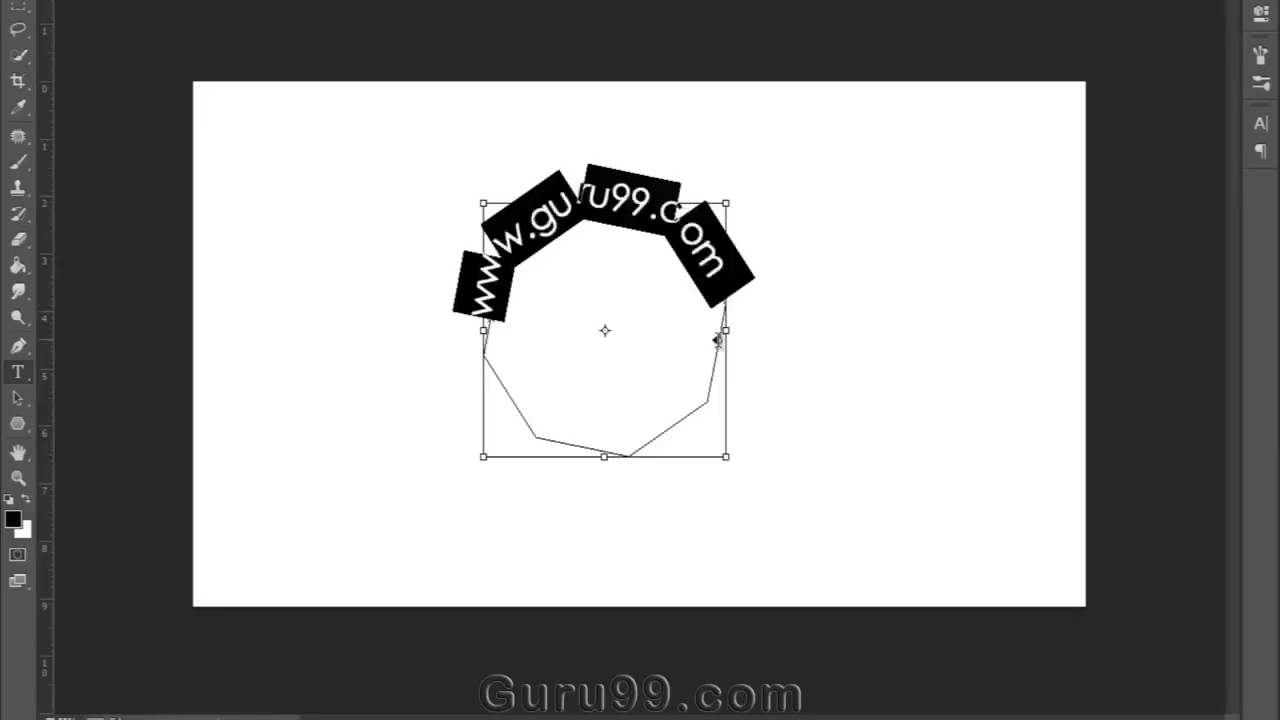
pyautogui.hotkey('ctrl', 'shift', ',')
pyautogui.hotkey('ctrl', 'shift', ',')
pyautogui.hotkey('ctrl', 'shift', ',')
pyautogui.hotkey('ctrl', 'shift', ',')
pyautogui.hotkey('ctrl', 'shift', ',')
pyautogui.hotkey('ctrl', 'shift', ',')
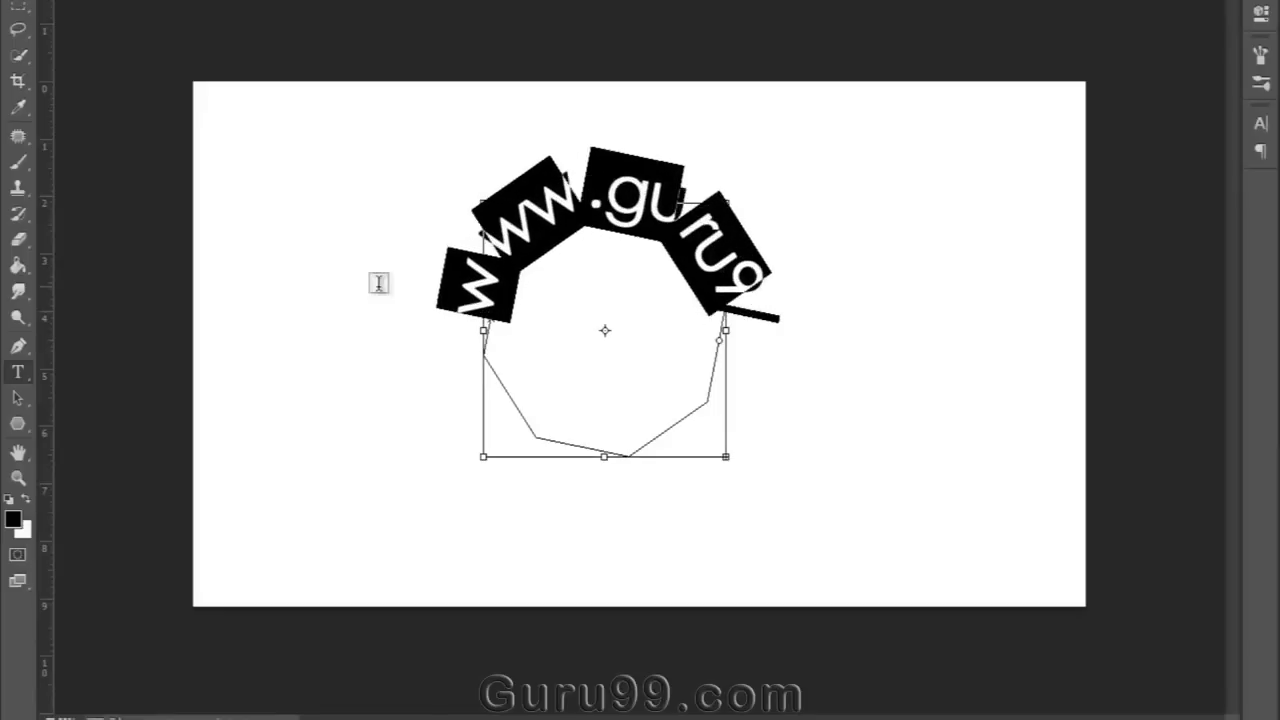
pyautogui.hotkey('ctrl', 'Return')
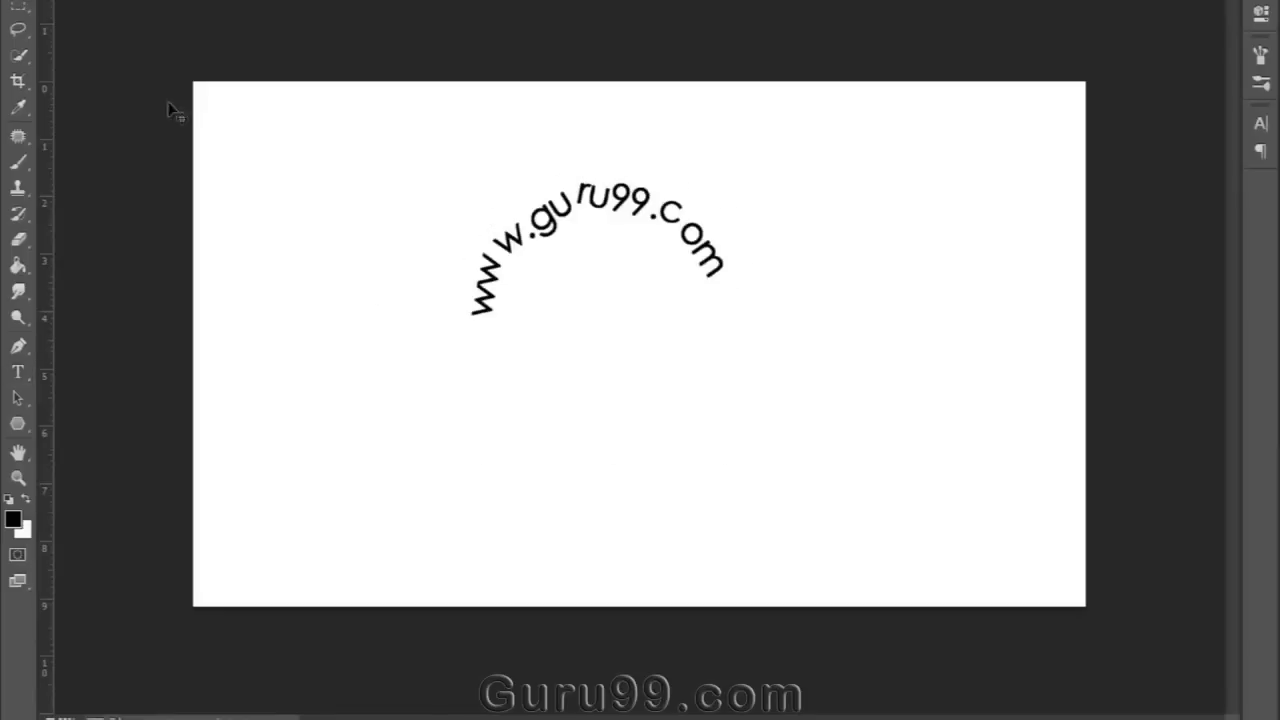
# - Try to move the path text's end point from the polygon's right edge toward its inside
pyautogui.hotkey('ctrl', 't')
pyautogui.moveTo(715, 341)
pyautogui.mouseDown()
pyautogui.moveTo(657, 337)
pyautogui.moveTo(810, 374)
pyautogui.moveTo(679, 341)
pyautogui.moveTo(666, 371)
pyautogui.moveTo(606, 400)
pyautogui.moveTo(481, 364)
pyautogui.moveTo(697, 360)
pyautogui.moveTo(597, 346)
pyautogui.moveTo(571, 334)
pyautogui.moveTo(571, 303)
pyautogui.moveTo(567, 342)
pyautogui.moveTo(552, 337)
pyautogui.mouseUp()
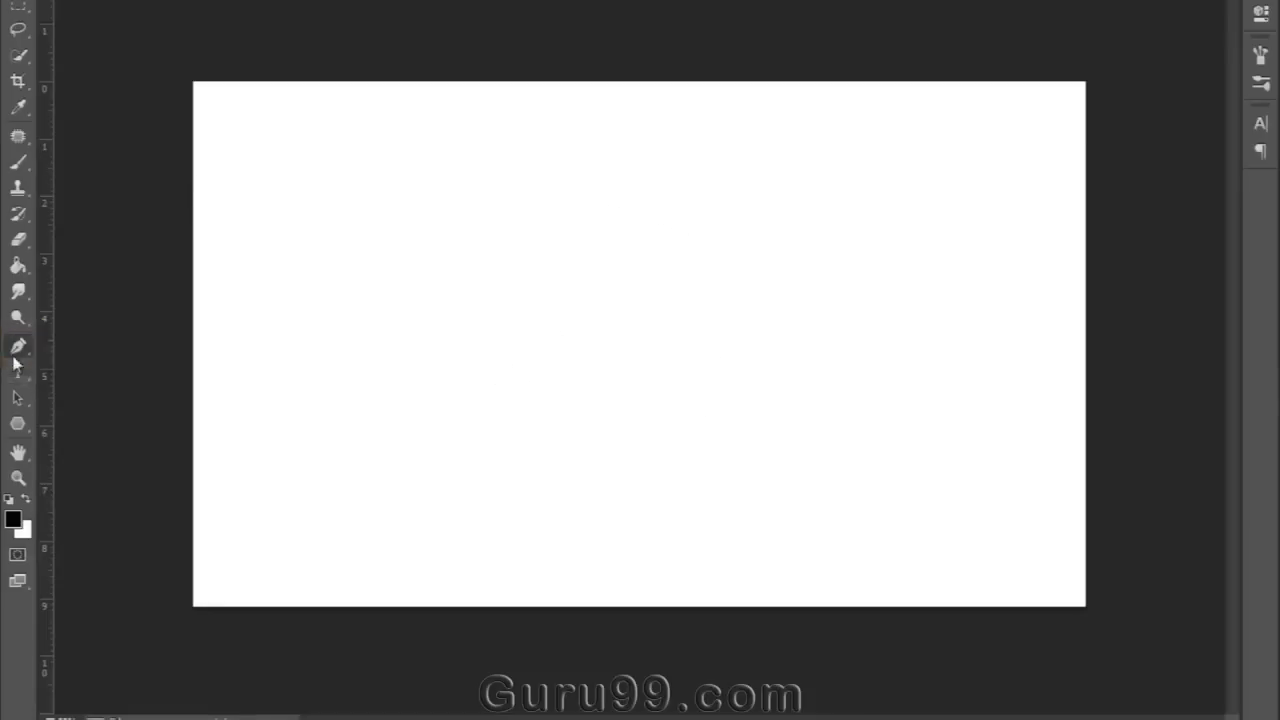
# - Draw an S-shaped path across the blank canvas with the Pen tool, arching up first and dipping down toward its end
pyautogui.click(15, 355)
pyautogui.click(222, 459)
pyautogui.moveTo(620, 440); pyautogui.dragTo(838, 616)
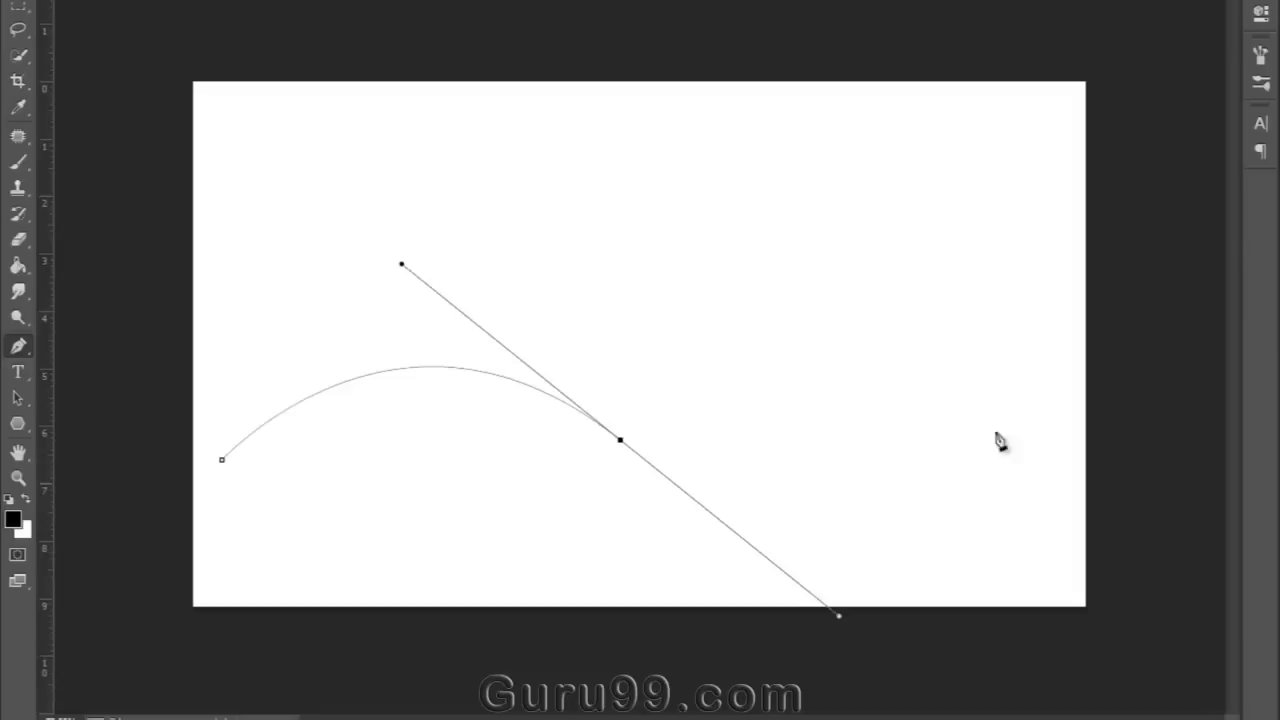
pyautogui.moveTo(1022, 370); pyautogui.dragTo(1038, 328)
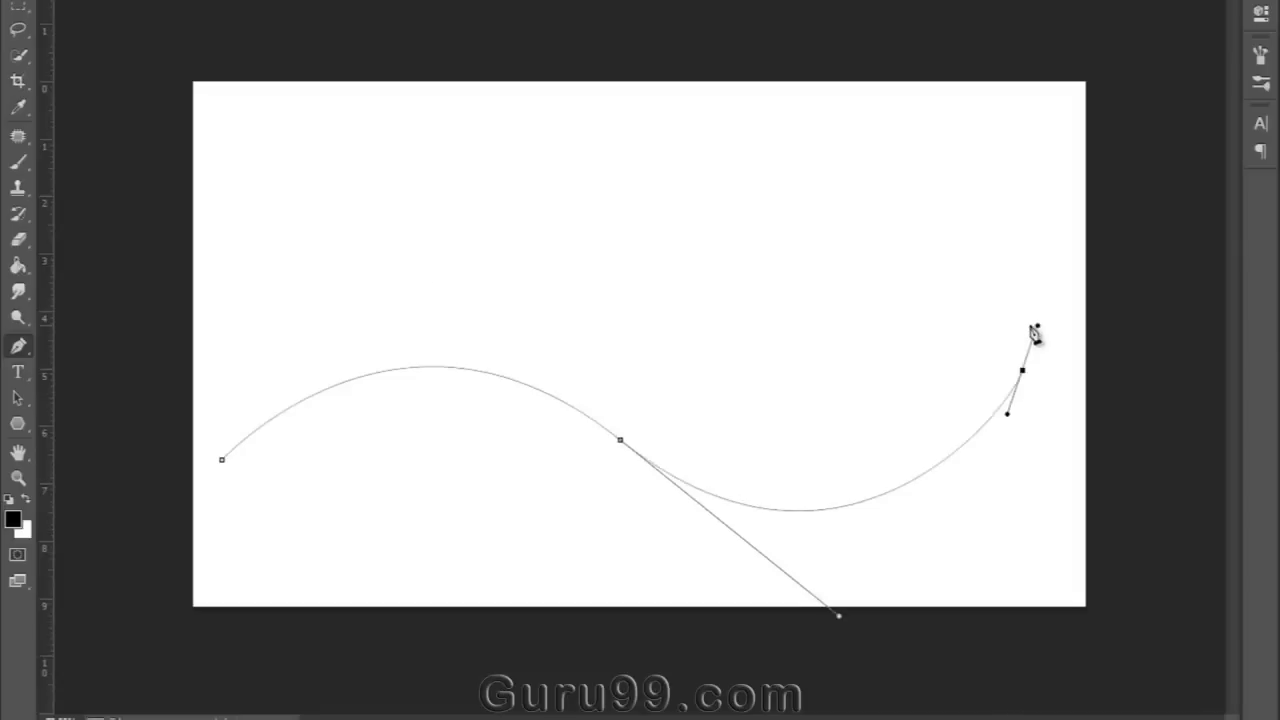
pyautogui.click(18, 371)
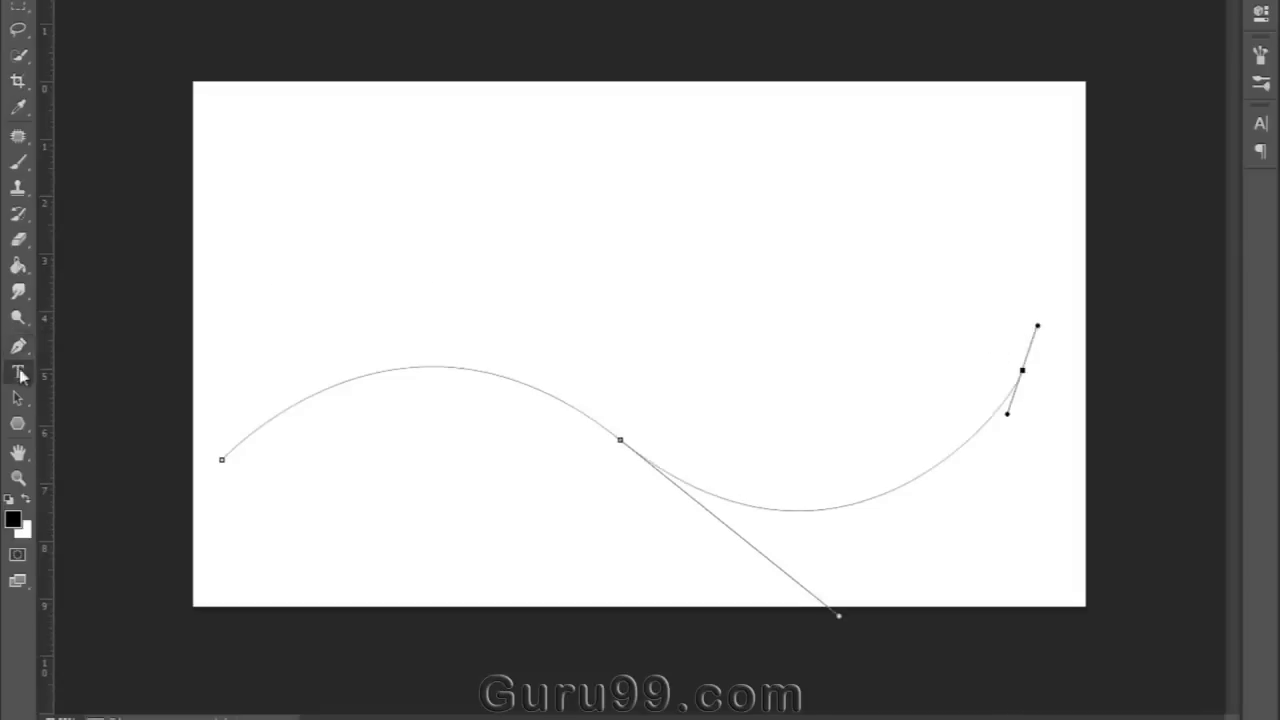
pyautogui.click(239, 445)
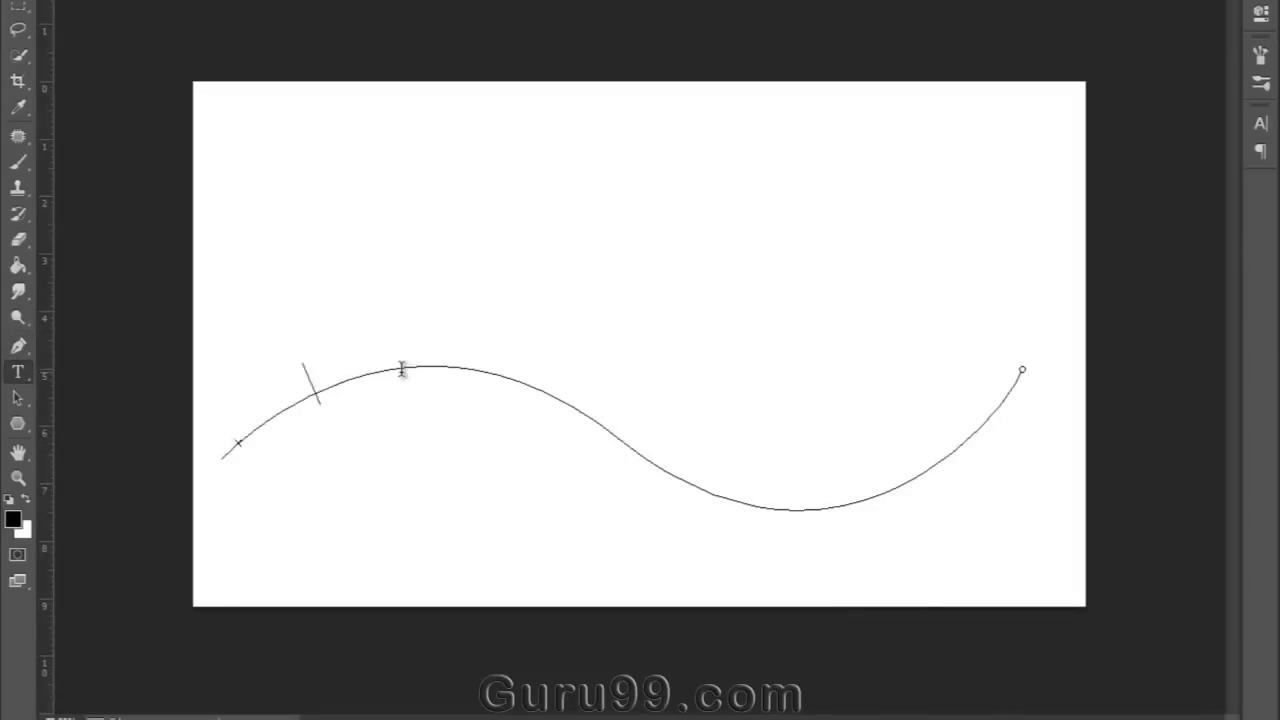
pyautogui.write('www.guru99.com')
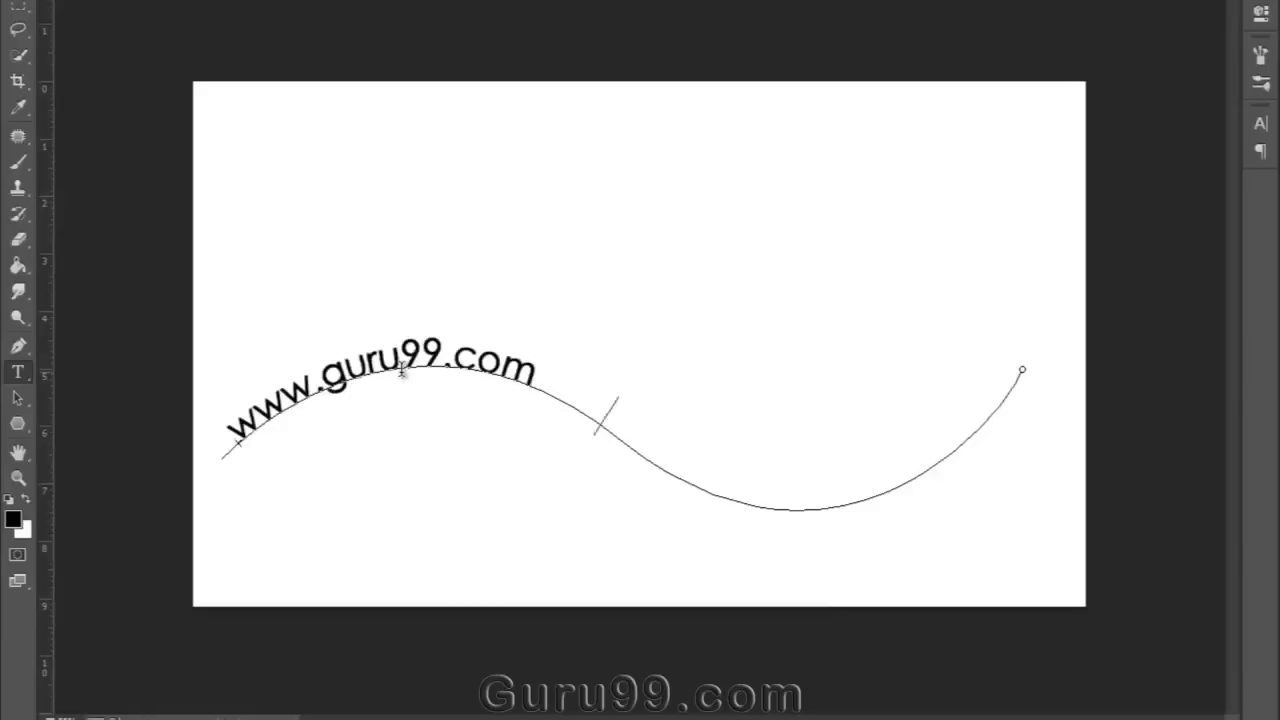
pyautogui.write(' free c')
pyautogui.write('nline education')
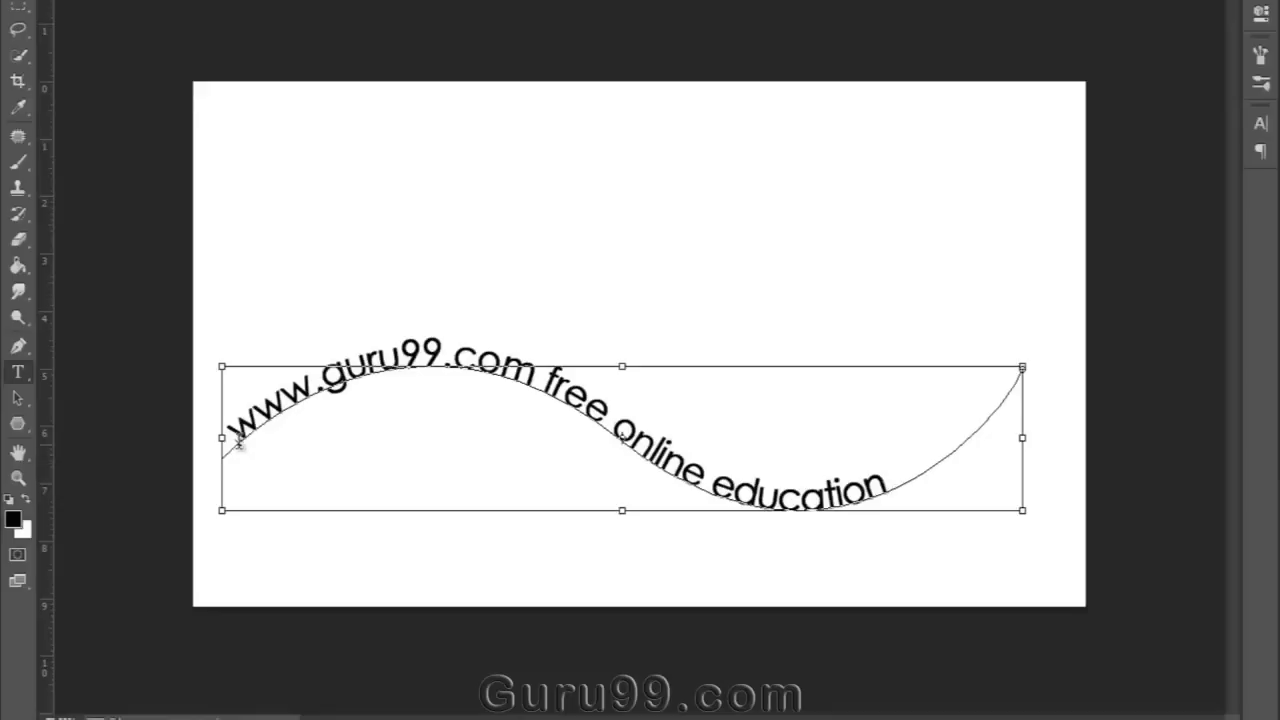
# - Adjust the path text's start and end points, trying the start at the curve's crest before moving it back toward the path's beginning
pyautogui.moveTo(371, 401); pyautogui.dragTo(438, 367)
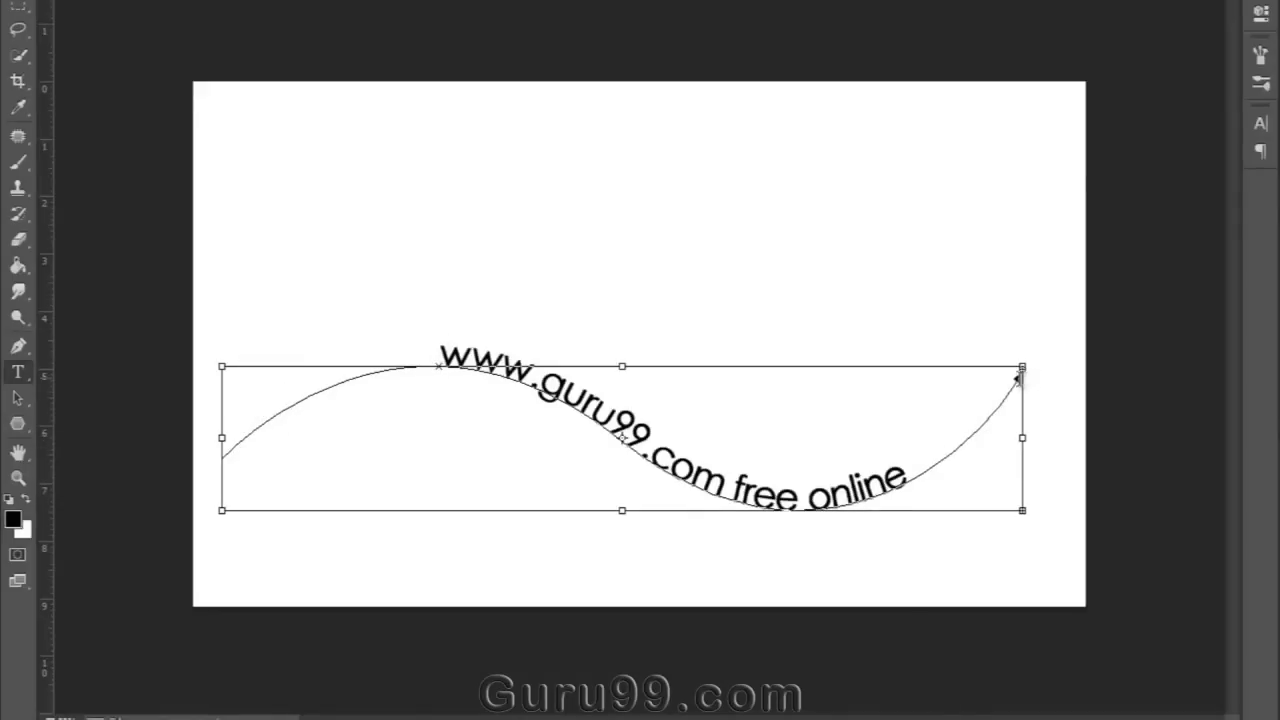
pyautogui.moveTo(1018, 378); pyautogui.dragTo(991, 410)
pyautogui.moveTo(443, 371); pyautogui.dragTo(300, 323)
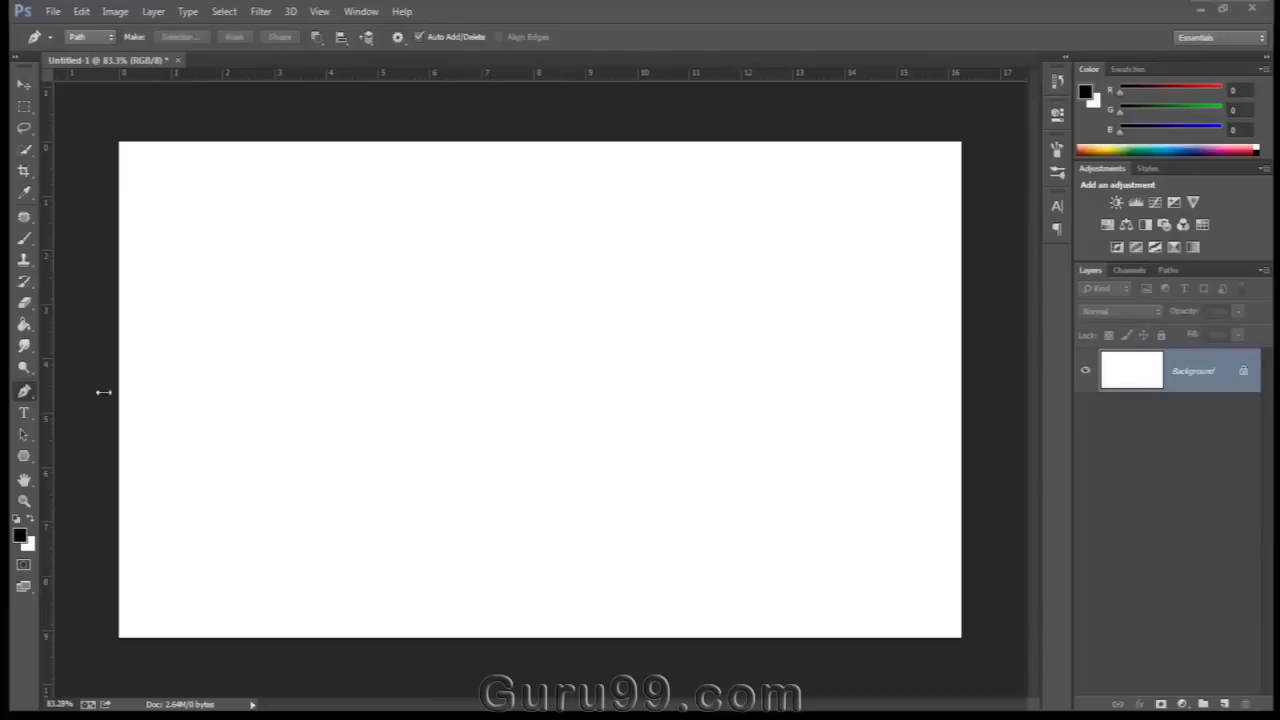
# - Add the text GURU99 in the middle of the blank canvas in 66 pt Copperplate Gothic and commit it
pyautogui.click(24, 414)
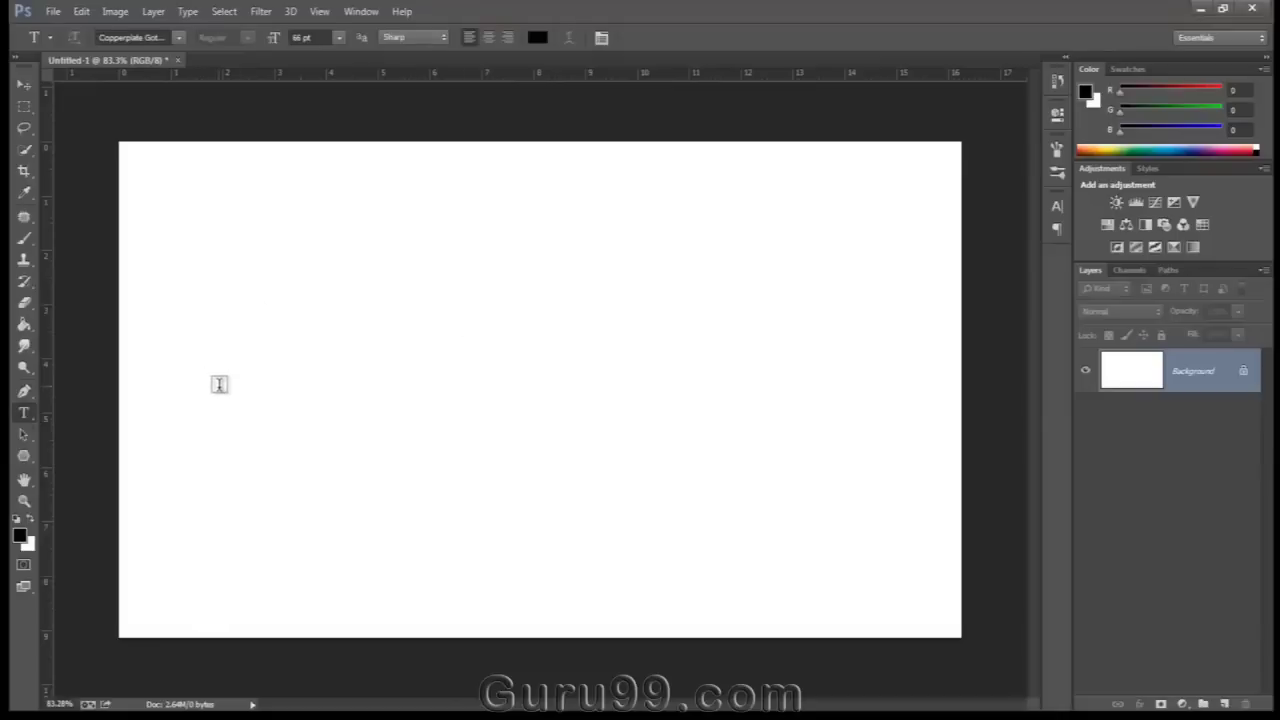
pyautogui.click(270, 383)
pyautogui.write('GURU99')
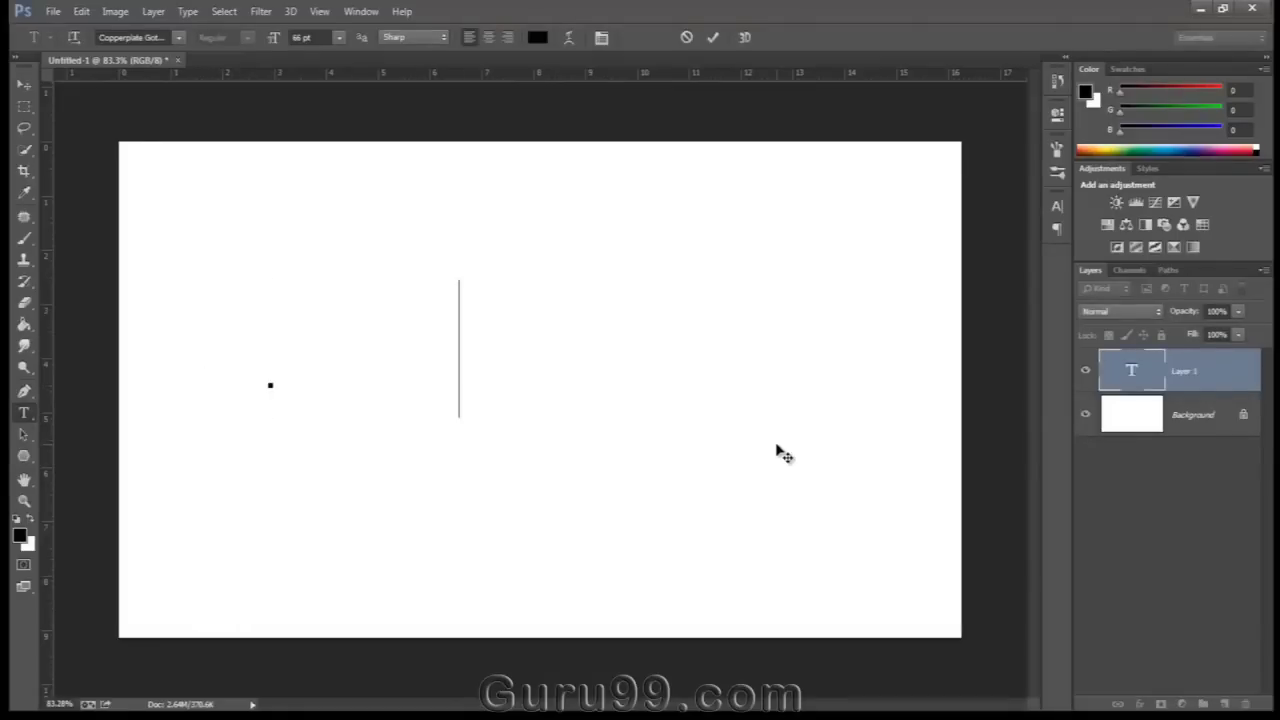
pyautogui.click(24, 84)
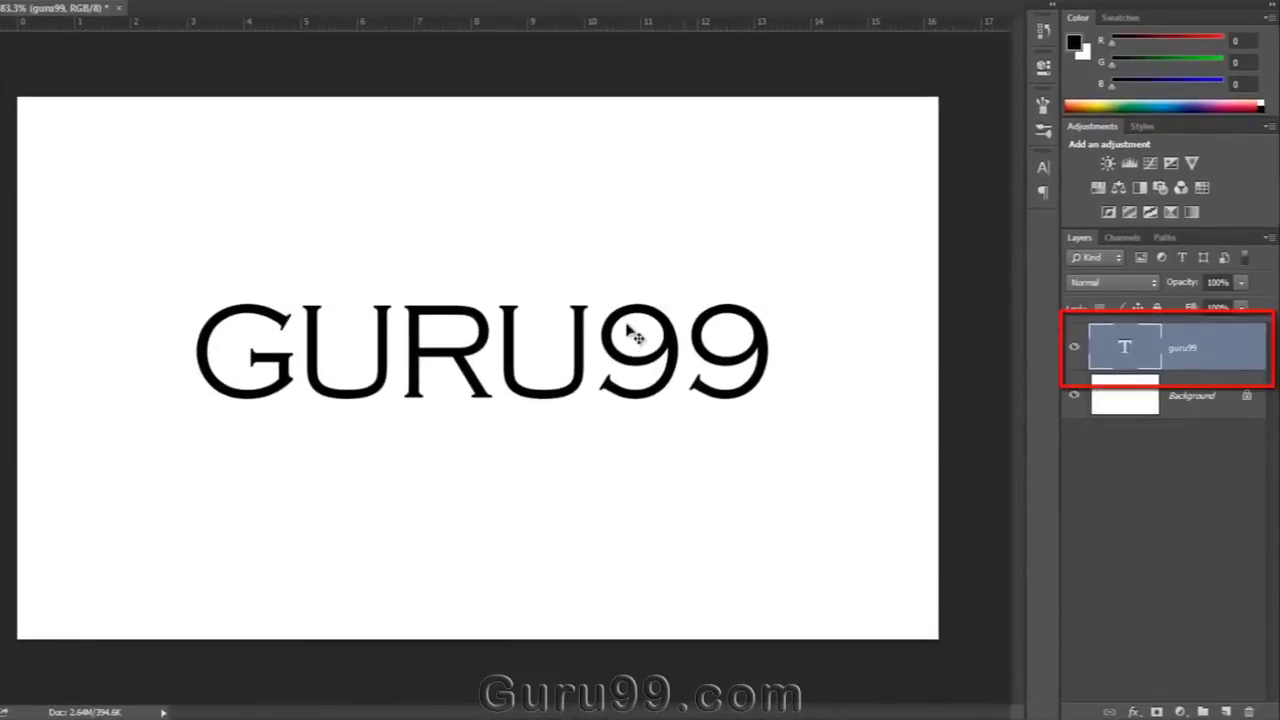
# - Create a work path from the guru99 text layer, hide that layer, and deselect the path's anchor points
pyautogui.rightClick(1210, 362)
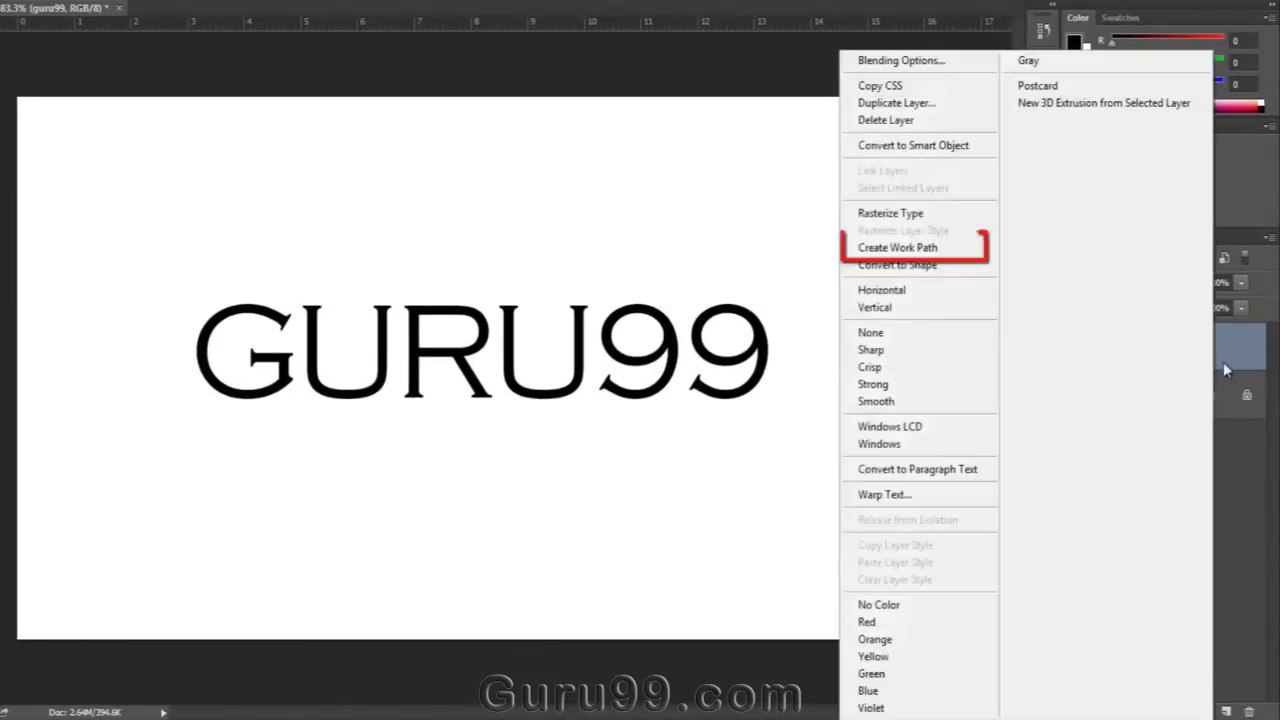
pyautogui.click(973, 250)
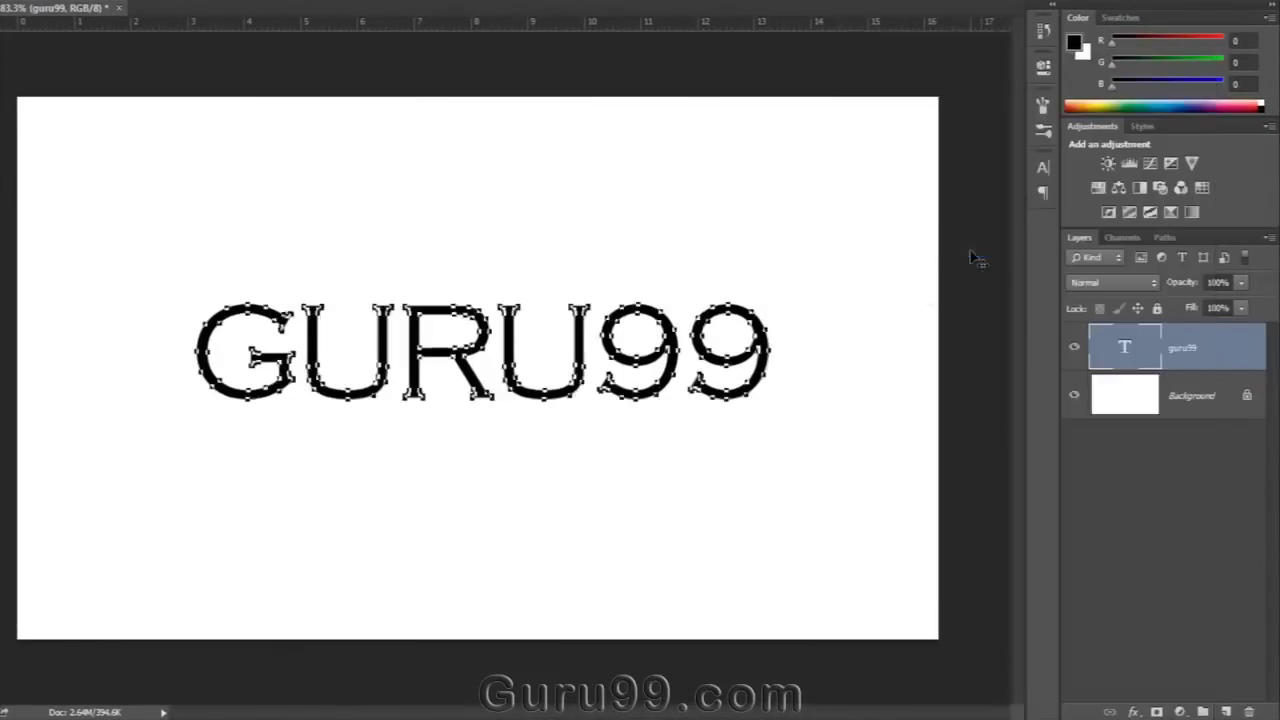
pyautogui.click(1074, 345)
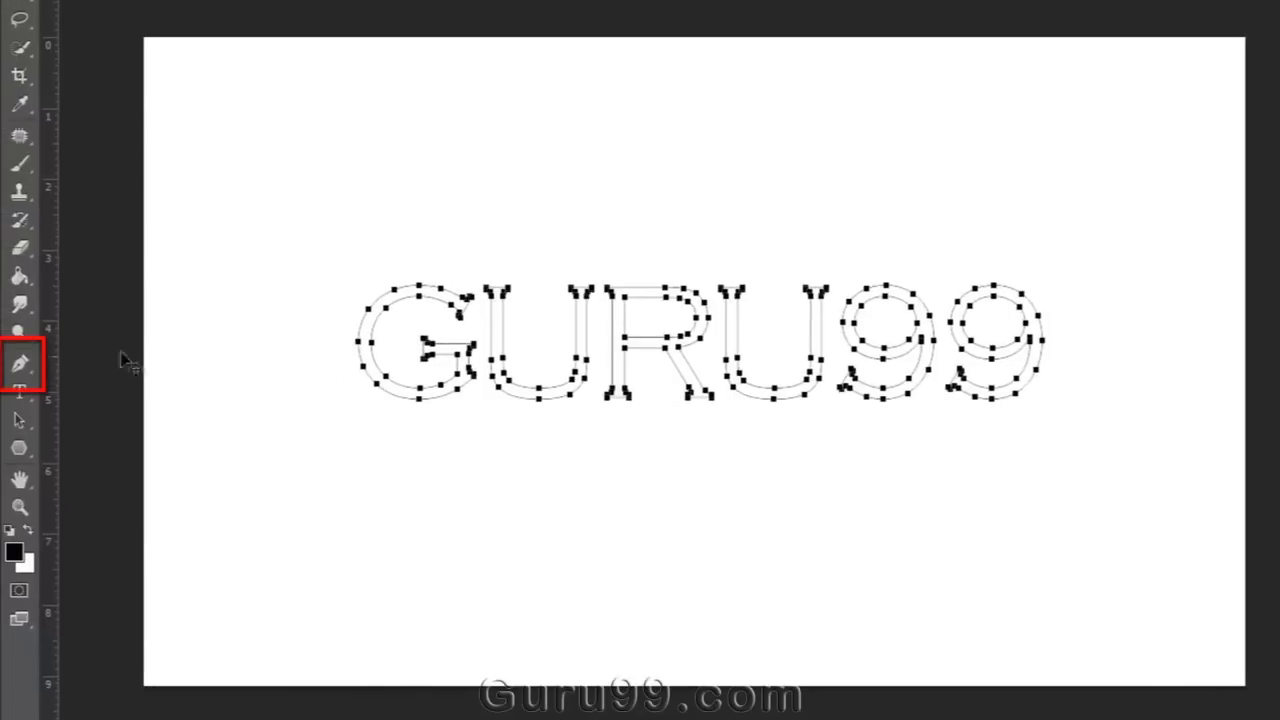
pyautogui.press('Escape')
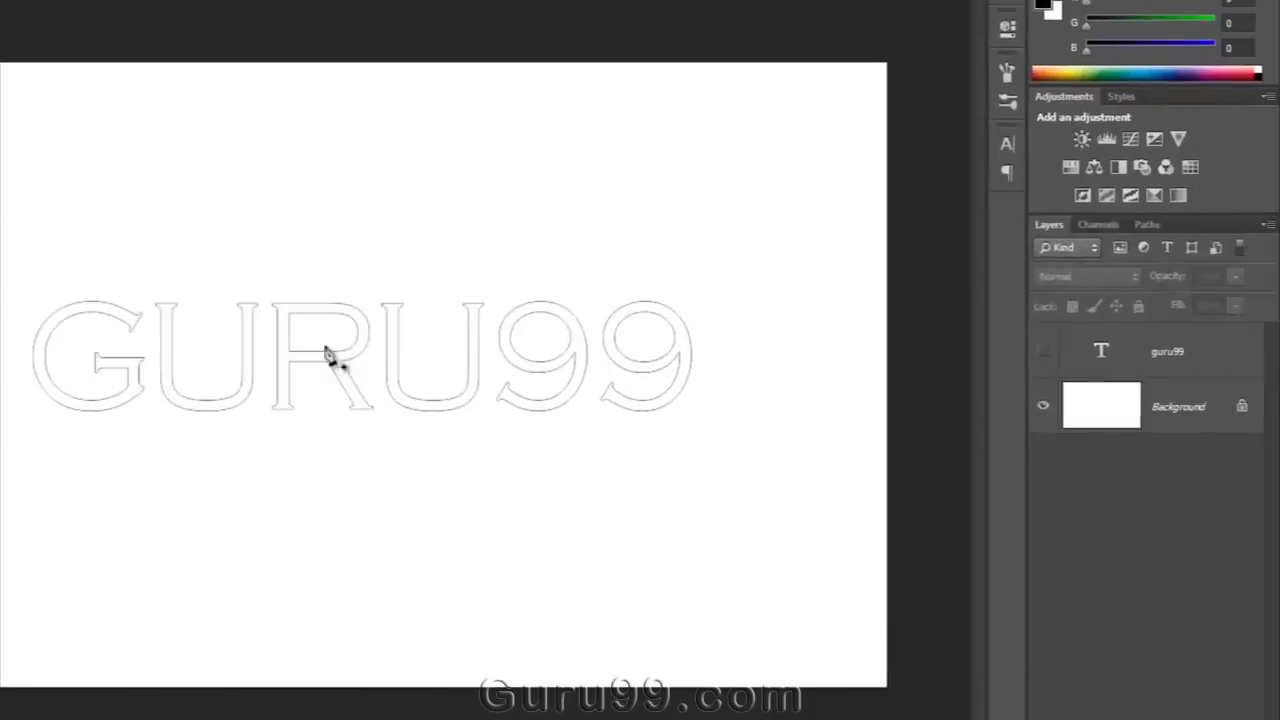
# - Save the work path as Path 1 and reselect it to show the letter outlines
pyautogui.click(1143, 223)
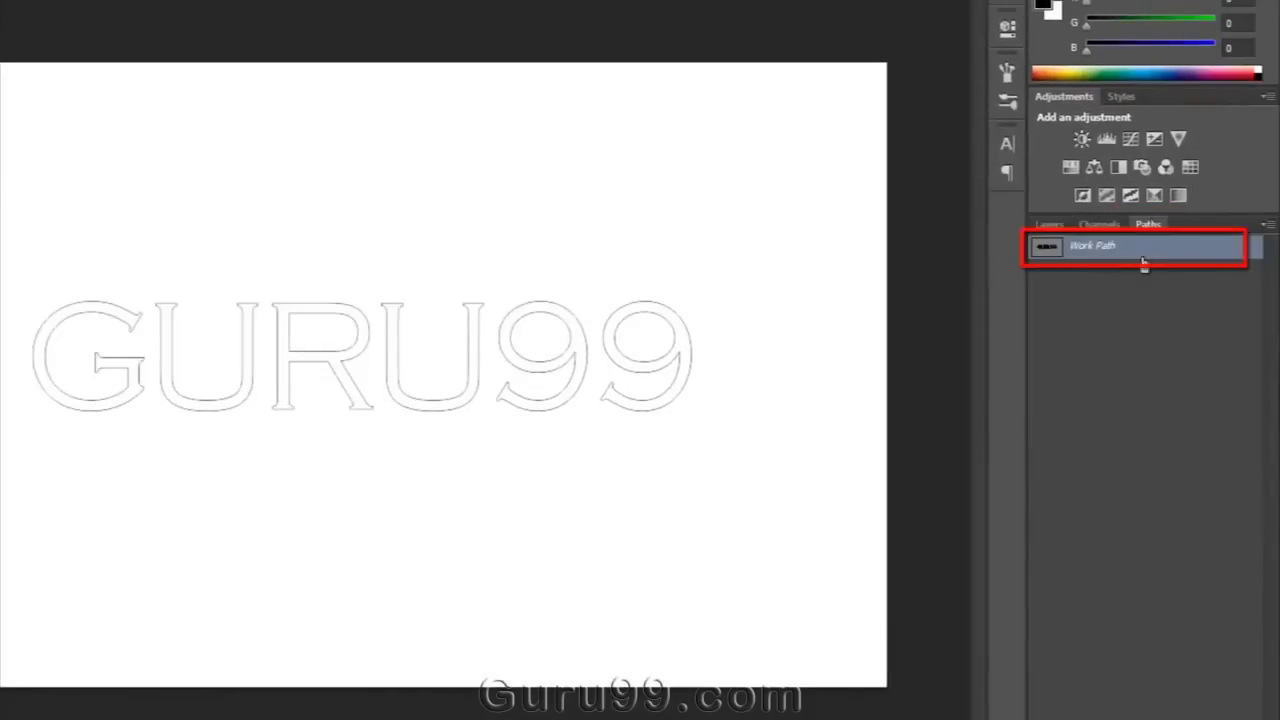
pyautogui.doubleClick(1156, 265)
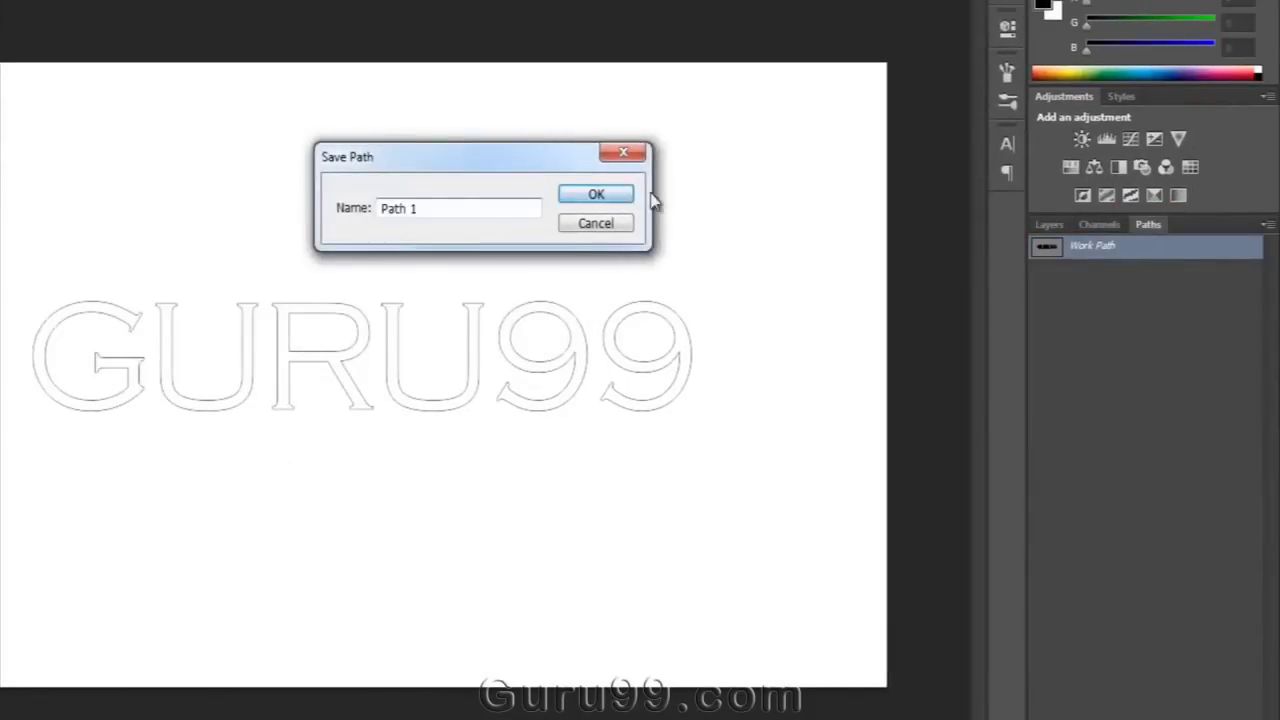
pyautogui.click(598, 195)
pyautogui.click(1118, 285)
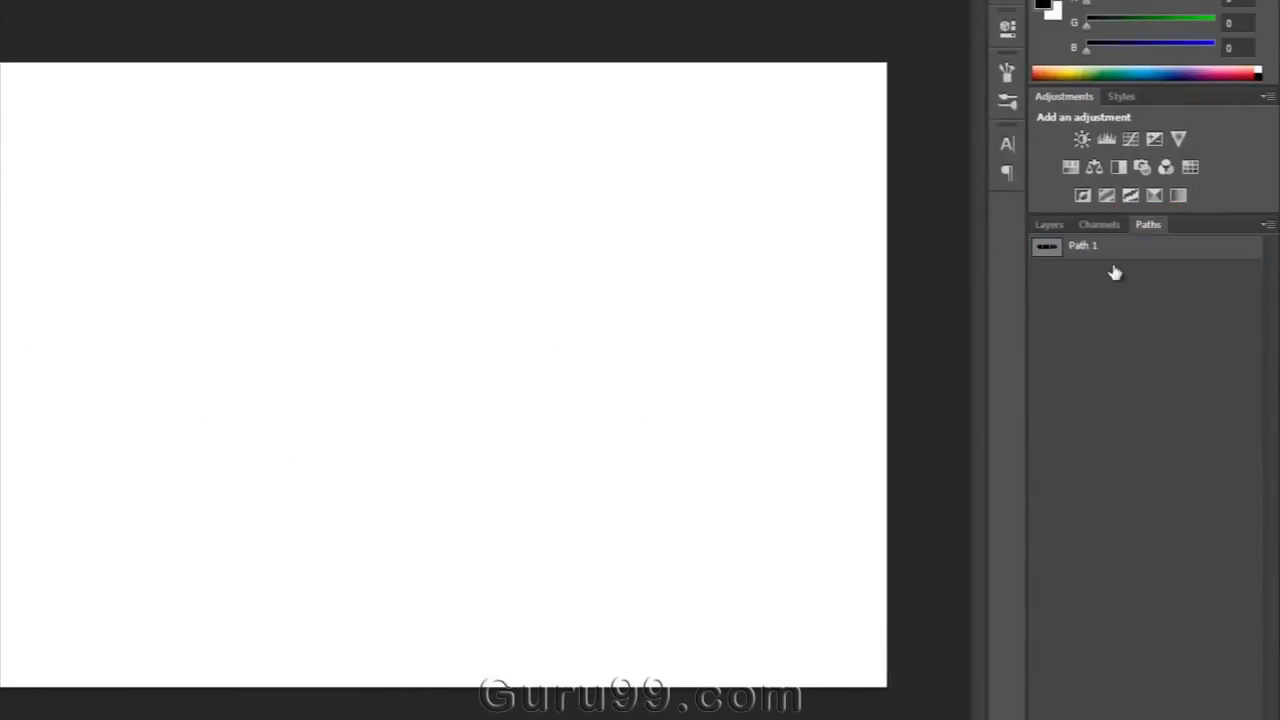
pyautogui.click(1116, 252)
# - Raise the tops of the two U stems next to the R above the other letters
pyautogui.hotkey('ctrl', '0')
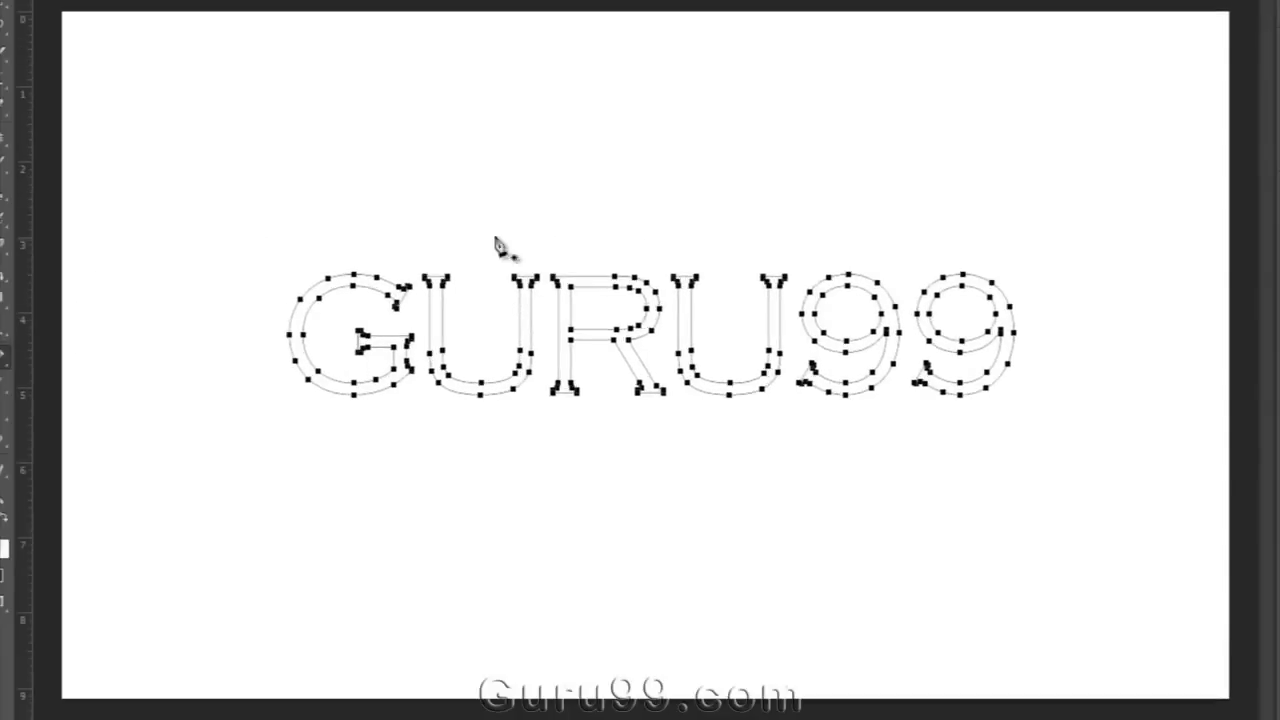
pyautogui.click(520, 272)
pyautogui.keyDown('shift'); pyautogui.click(682, 268); pyautogui.keyUp('shift')
pyautogui.hotkey('shift', 'Up')
pyautogui.hotkey('shift', 'Up')
pyautogui.hotkey('shift', 'Up')
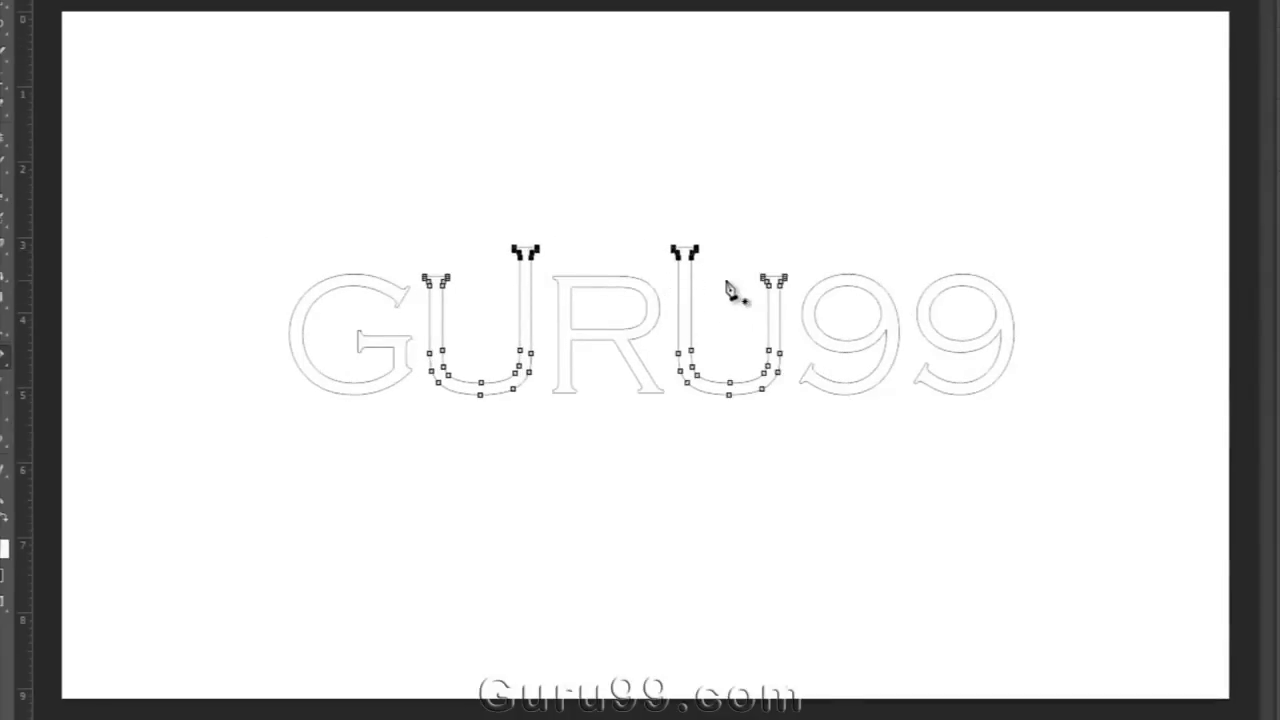
# - Extend the raised serifs of both U letters toward each other until they overlap above the R
pyautogui.moveTo(572, 207); pyautogui.dragTo(540, 280)
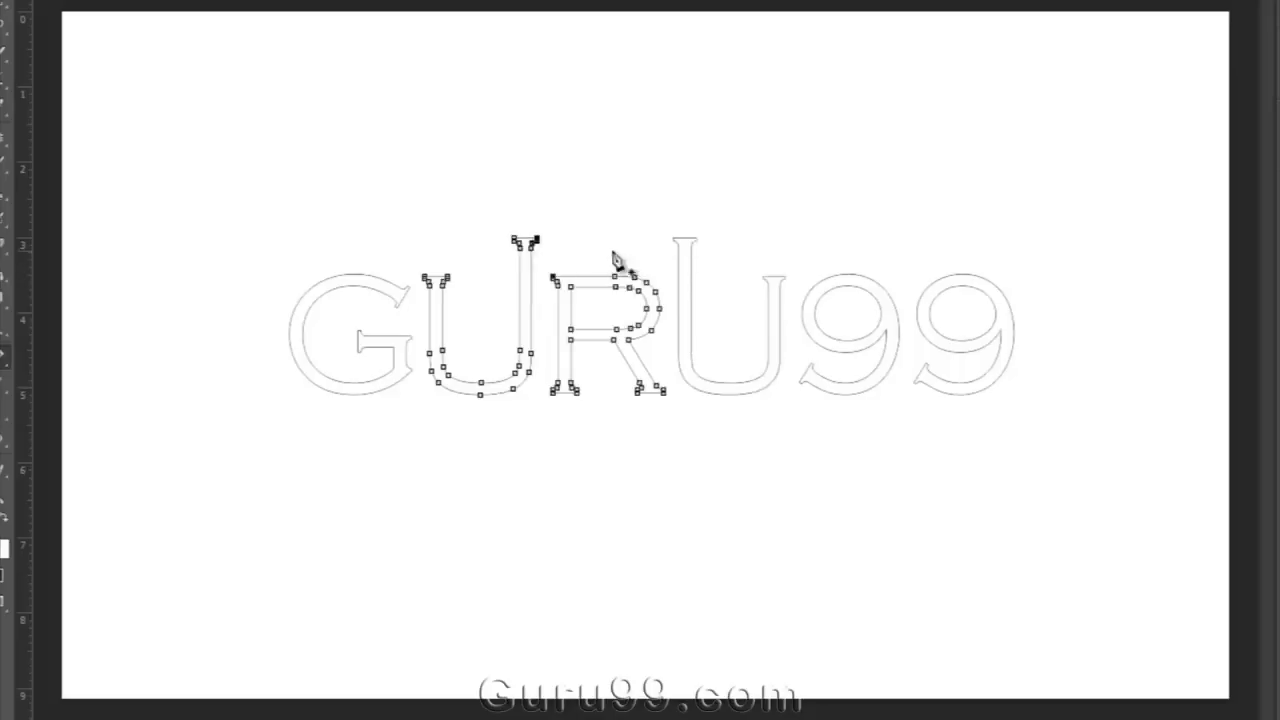
pyautogui.click(600, 200)
pyautogui.moveTo(583, 200); pyautogui.dragTo(530, 275)
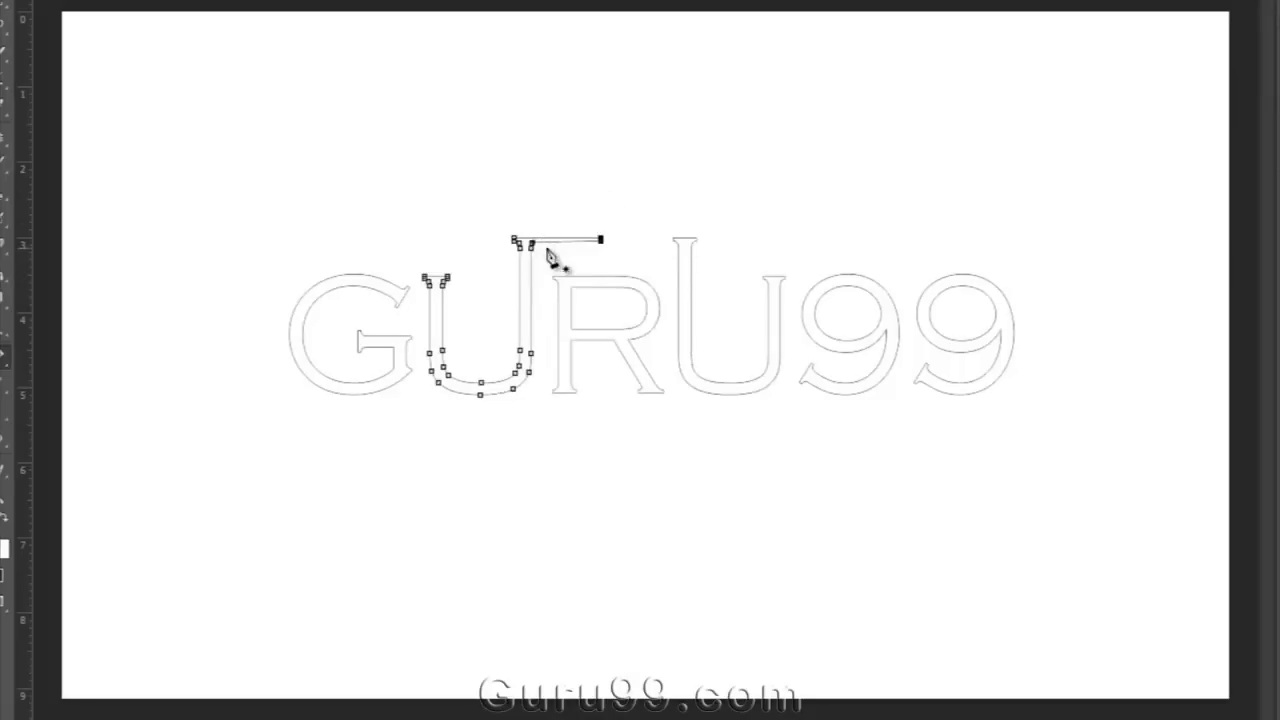
pyautogui.moveTo(658, 218); pyautogui.dragTo(690, 272)
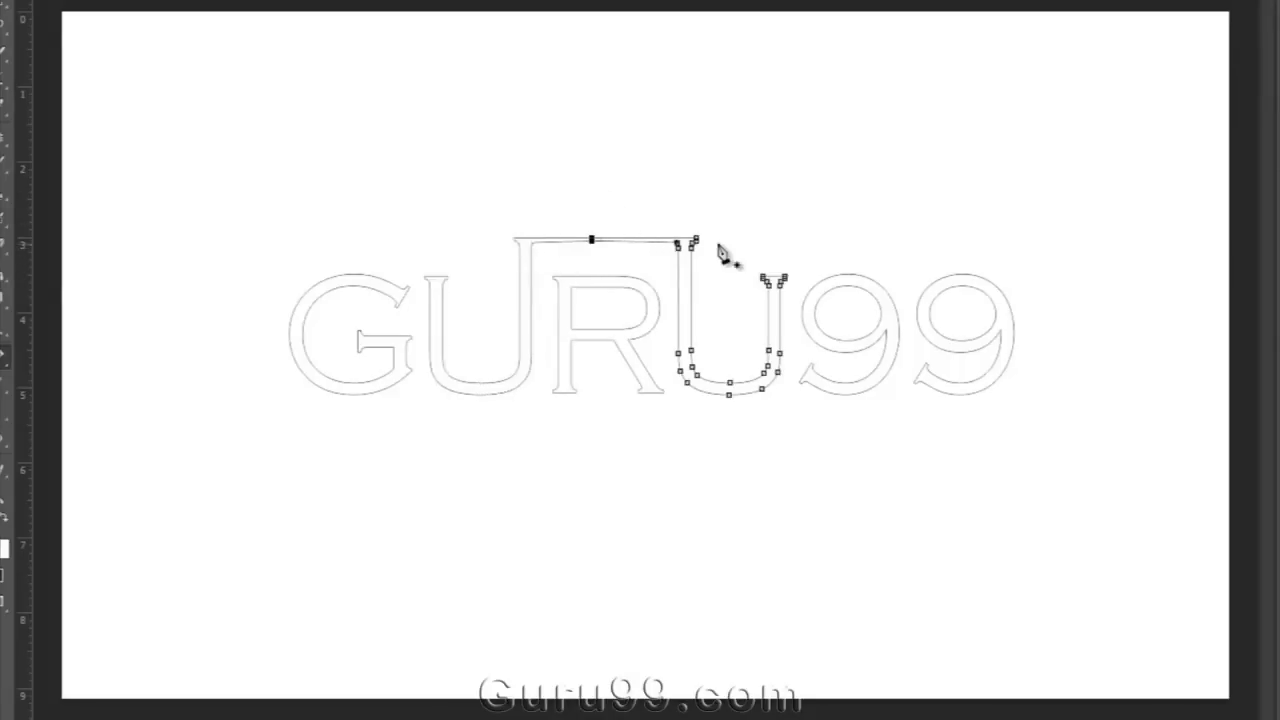
# - Enlarge the R outline so it fills the space under the joined U serifs
pyautogui.click(601, 386)
pyautogui.hotkey('ctrl', 't')
pyautogui.moveTo(686, 252); pyautogui.dragTo(608, 246)
pyautogui.press('Return')
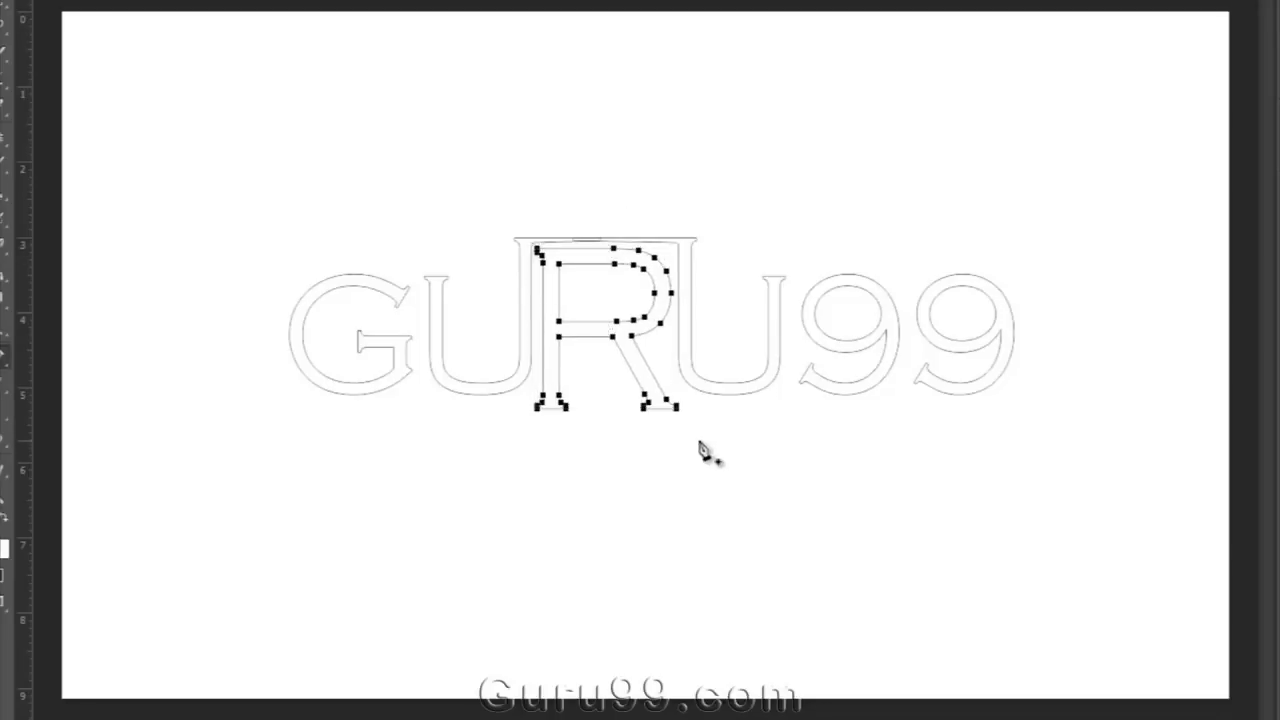
# - Raise the feet of the R slightly and pull the right foot's outer corners out beneath the second U
pyautogui.moveTo(710, 499); pyautogui.dragTo(536, 400)
pyautogui.moveTo(686, 449); pyautogui.dragTo(614, 394)
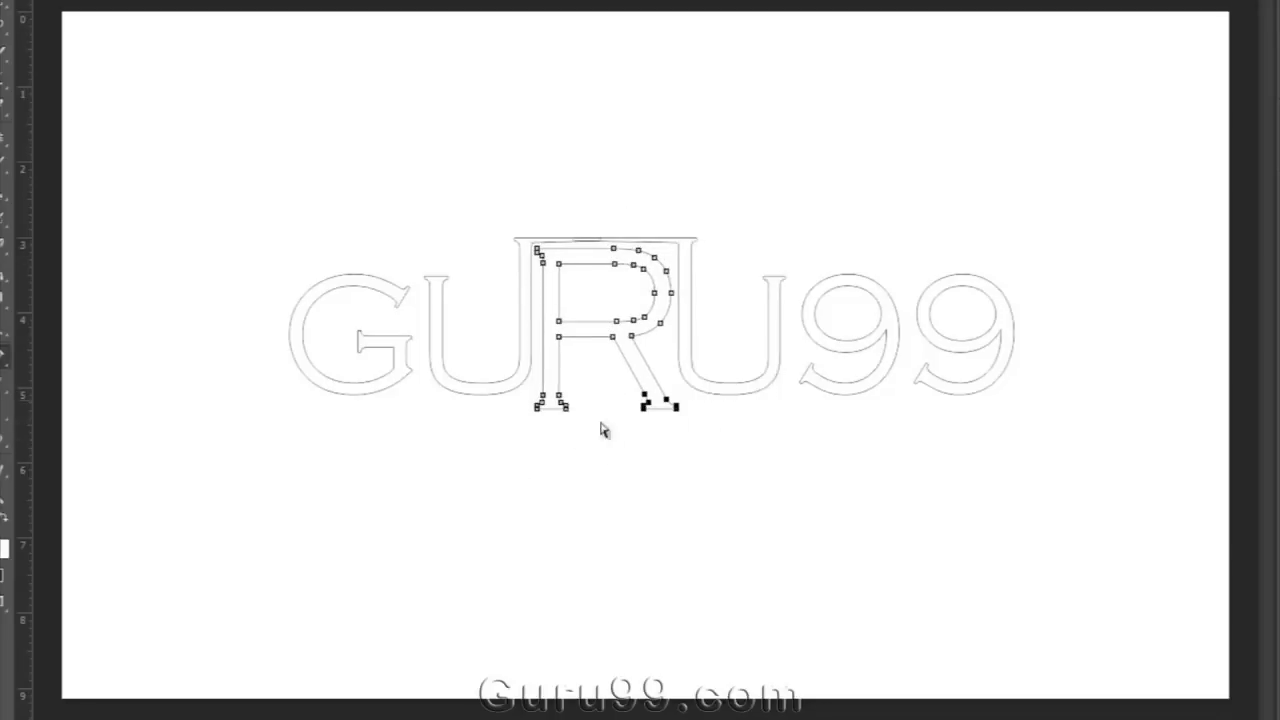
pyautogui.press('Delete')
pyautogui.press('p')
pyautogui.click(668, 394)
pyautogui.click(712, 400)
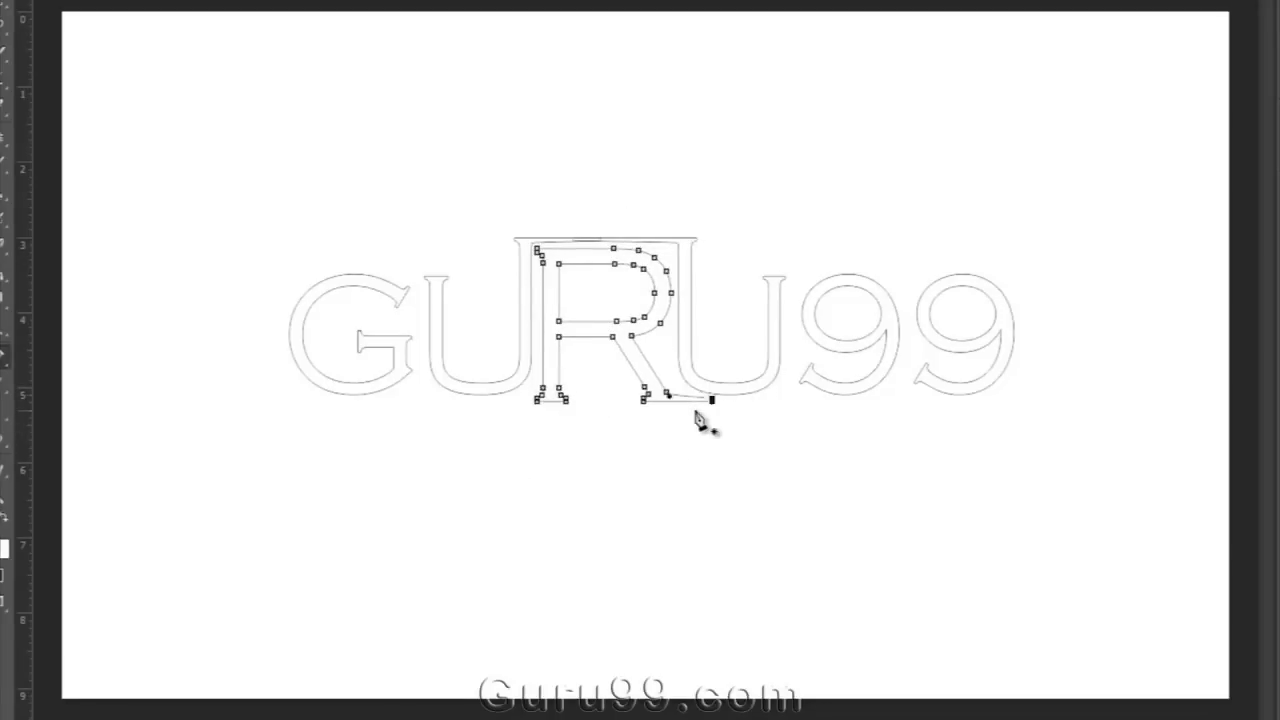
# - Extend the R's right foot horizontally into an underline reaching just past the last 9
pyautogui.hotkey('shift', 'Right')
pyautogui.hotkey('shift', 'Right')
pyautogui.hotkey('shift', 'Right')
pyautogui.hotkey('shift', 'Right')
pyautogui.hotkey('shift', 'Right')
pyautogui.hotkey('shift', 'Right')
pyautogui.hotkey('shift', 'Right')
pyautogui.hotkey('shift', 'Right')
pyautogui.hotkey('shift', 'Right')
pyautogui.hotkey('shift', 'Right')
pyautogui.hotkey('shift', 'Right')
pyautogui.hotkey('shift', 'Right')
pyautogui.hotkey('shift', 'Right')
pyautogui.hotkey('shift', 'Right')
pyautogui.hotkey('shift', 'Right')
pyautogui.hotkey('shift', 'Right')
pyautogui.hotkey('shift', 'Right')
pyautogui.hotkey('shift', 'Right')
pyautogui.hotkey('shift', 'Right')
pyautogui.hotkey('shift', 'Right')
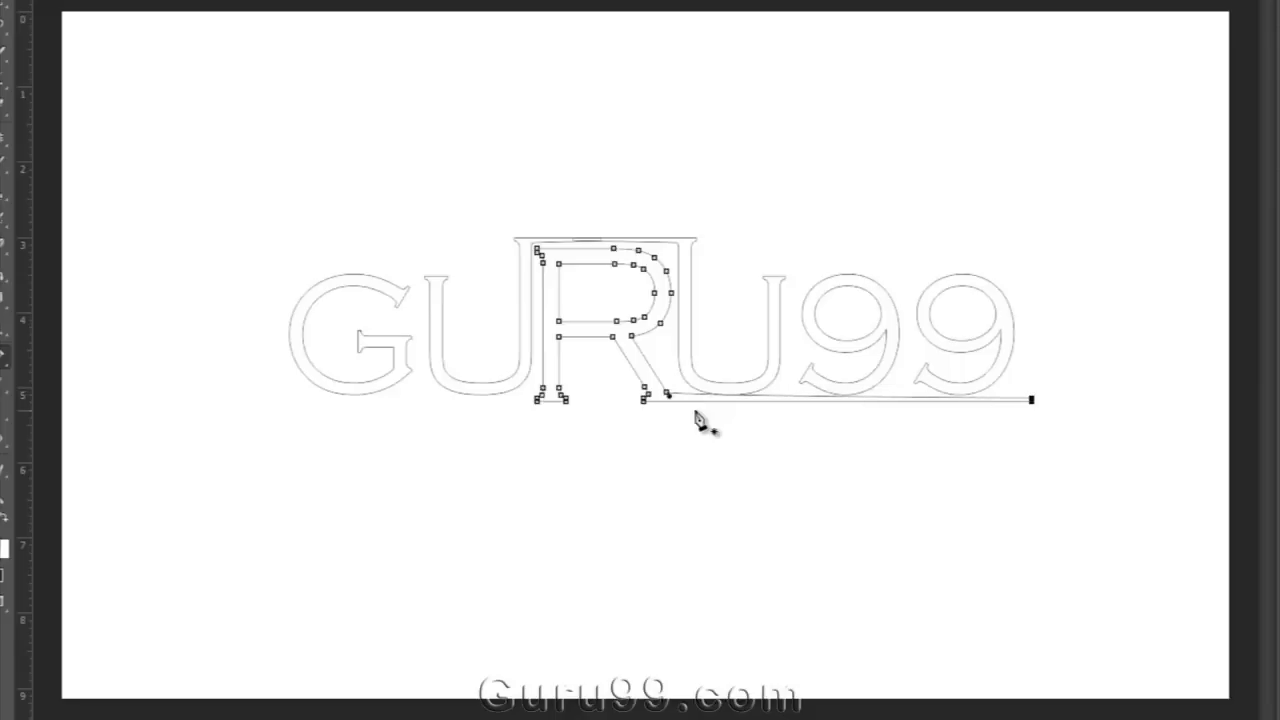
# - Extend the R's left foot horizontally into an underline reaching just past the G, and deselect the path
pyautogui.click(537, 400)
pyautogui.hotkey('shift', 'Left')
pyautogui.hotkey('shift', 'Left')
pyautogui.hotkey('shift', 'Left')
pyautogui.hotkey('shift', 'Left')
pyautogui.hotkey('shift', 'Left')
pyautogui.hotkey('shift', 'Left')
pyautogui.hotkey('shift', 'Left')
pyautogui.hotkey('shift', 'Left')
pyautogui.hotkey('shift', 'Left')
pyautogui.hotkey('shift', 'Left')
pyautogui.hotkey('shift', 'Left')
pyautogui.hotkey('shift', 'Left')
pyautogui.hotkey('shift', 'Left')
pyautogui.hotkey('shift', 'Left')
pyautogui.hotkey('shift', 'Left')
pyautogui.hotkey('shift', 'Left')
pyautogui.hotkey('shift', 'Left')
pyautogui.hotkey('shift', 'Left')
pyautogui.hotkey('shift', 'Left')
pyautogui.hotkey('shift', 'Left')
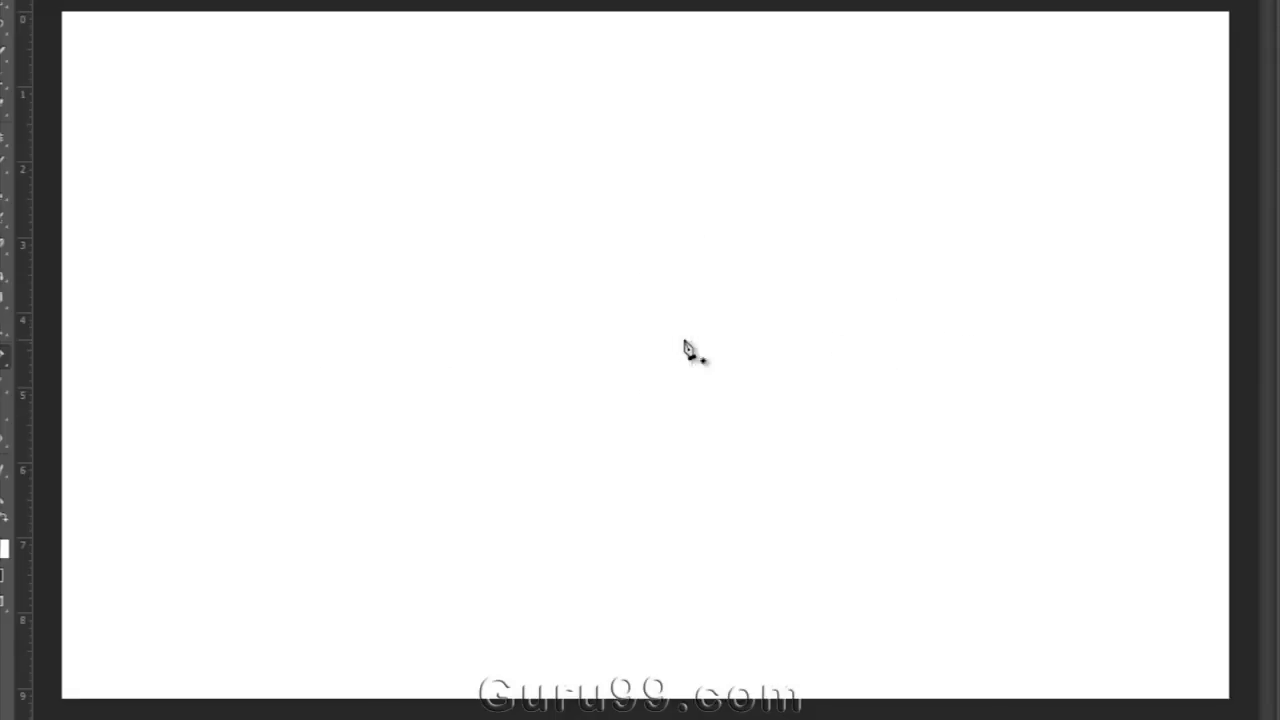
pyautogui.press('Return')
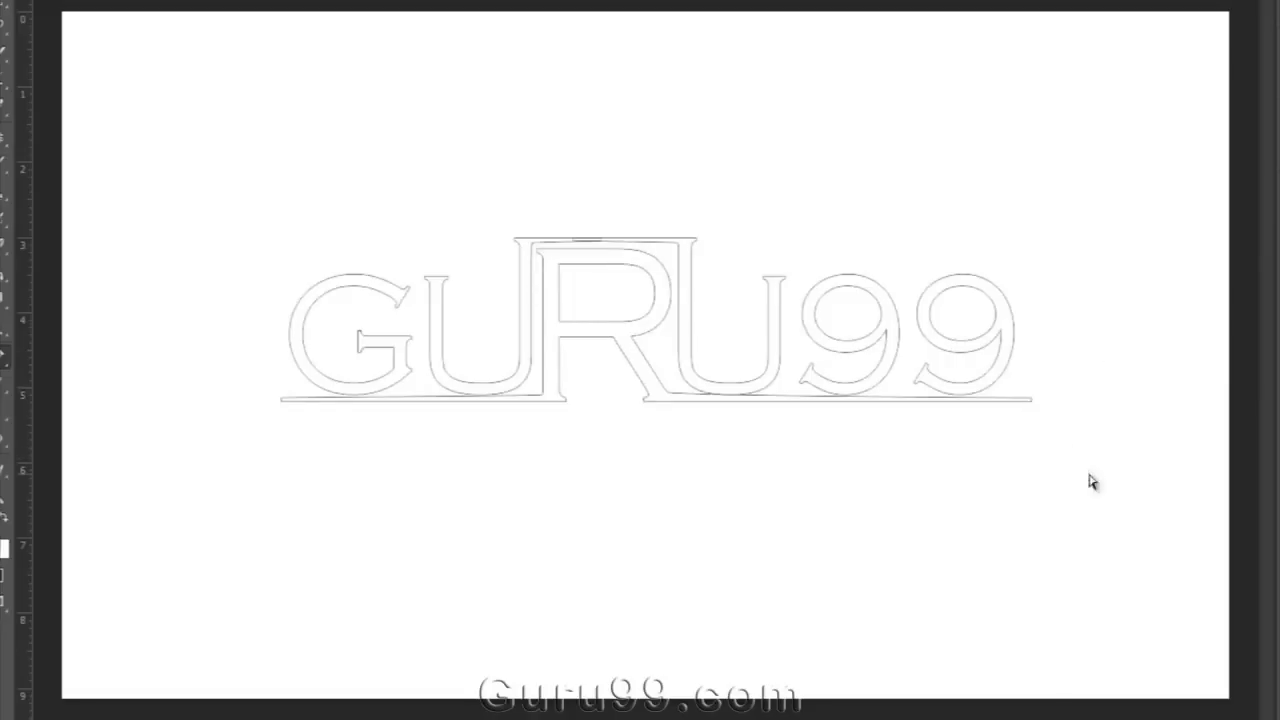
# - Select all the letter outlines and combine them into one outline with Merge Shape Components
pyautogui.moveTo(1089, 480); pyautogui.dragTo(314, 330)
pyautogui.click(244, 46)
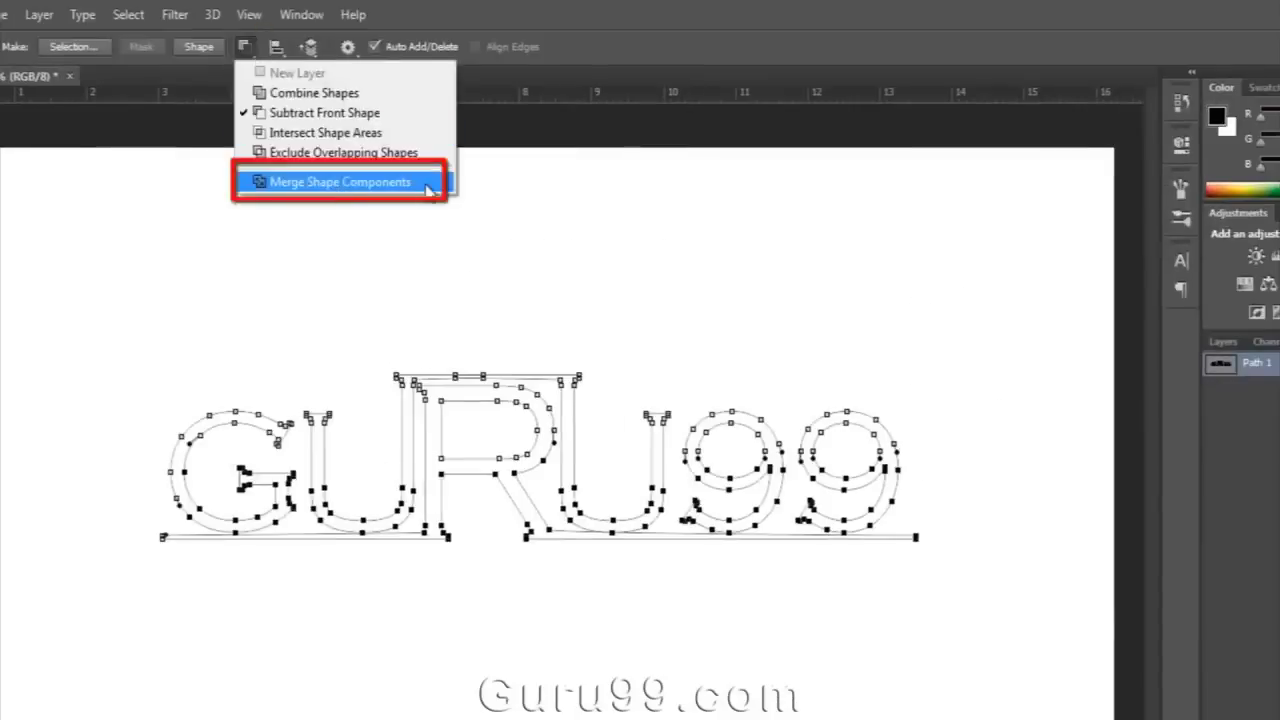
pyautogui.click(428, 184)
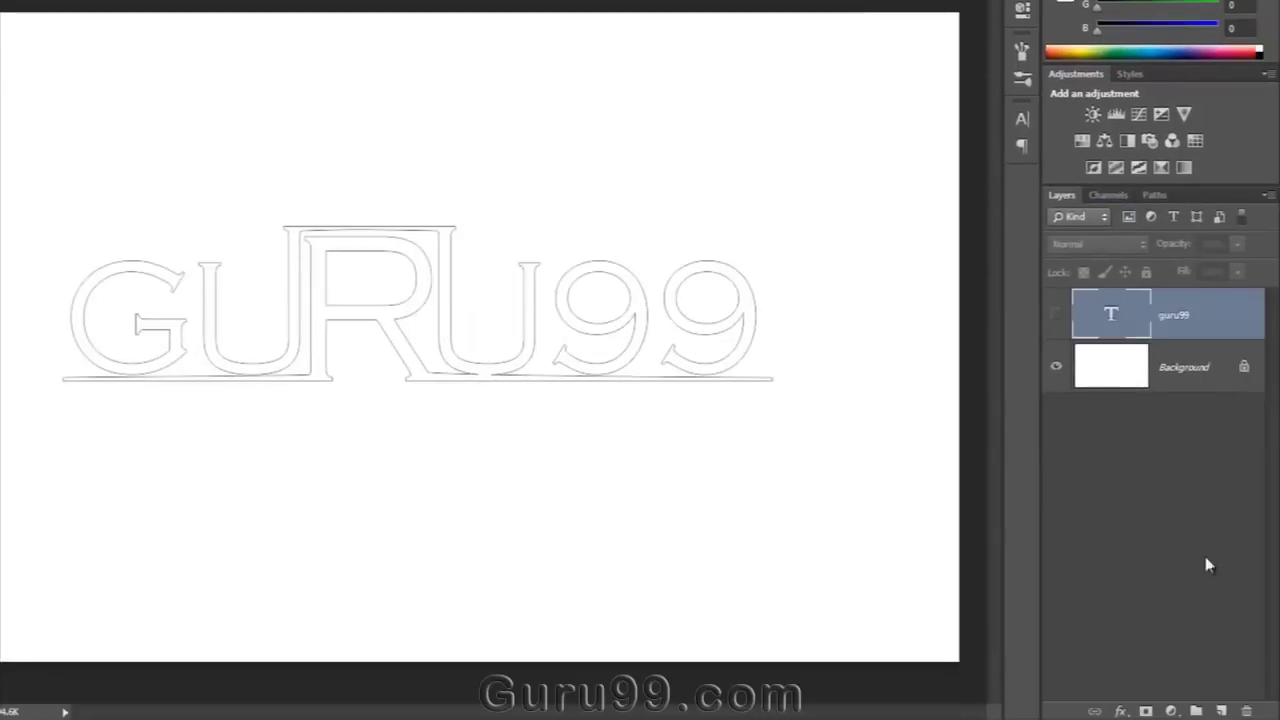
# - Create a new layer, fill Path 1 with black on it, and return to the layer list
pyautogui.click(1223, 710)
pyautogui.click(1155, 194)
pyautogui.rightClick(1134, 214)
pyautogui.click(1071, 306)
pyautogui.press('Return')
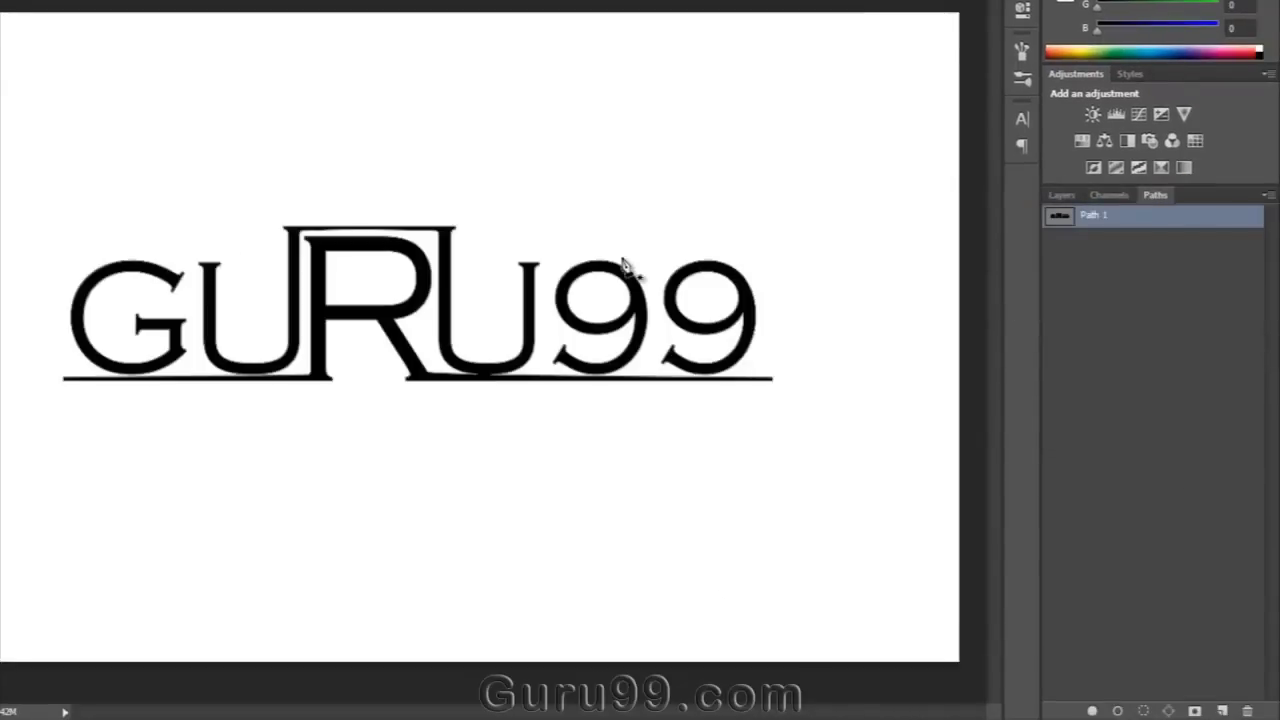
pyautogui.click(1061, 195)
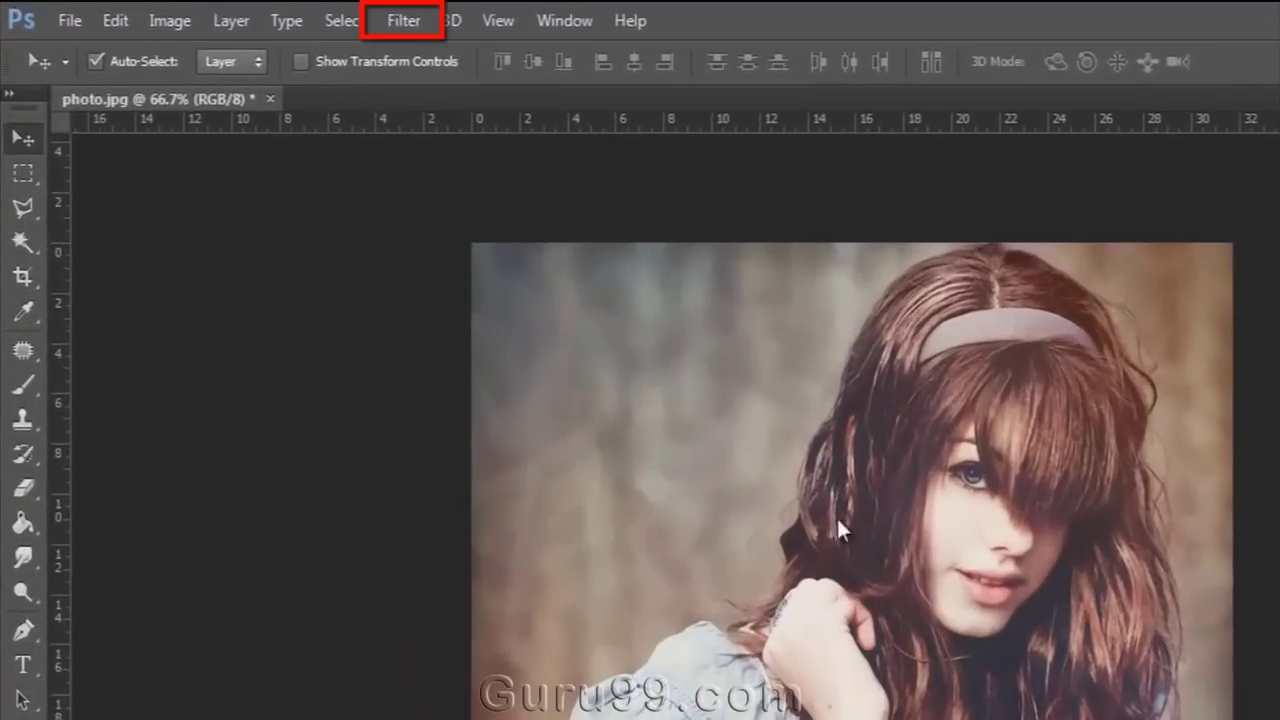
pyautogui.click(400, 18)
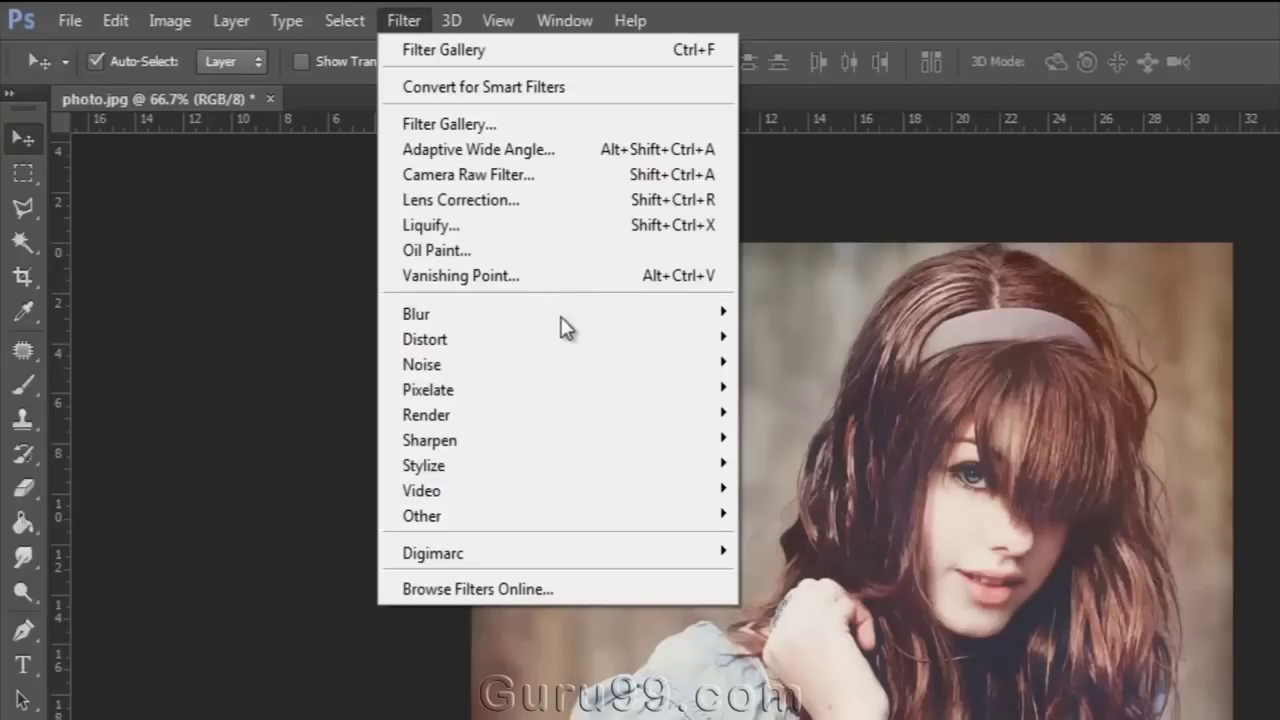
pyautogui.moveTo(572, 320)
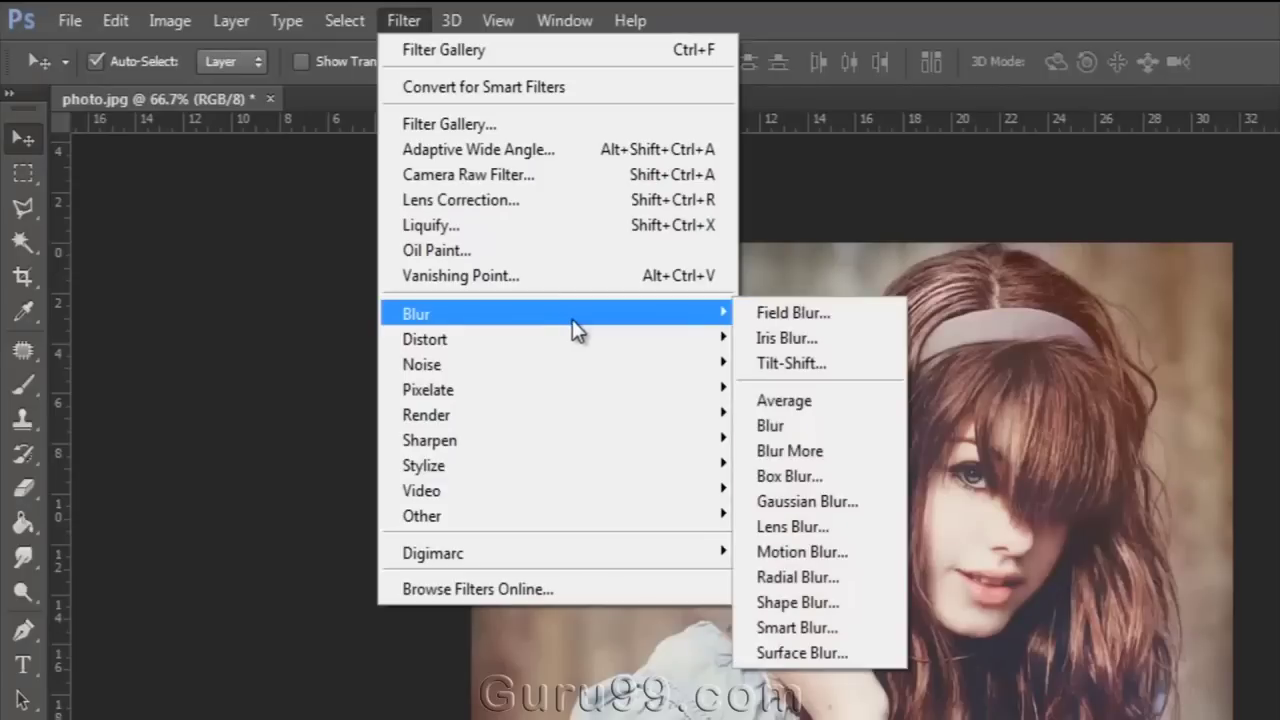
pyautogui.moveTo(588, 364)
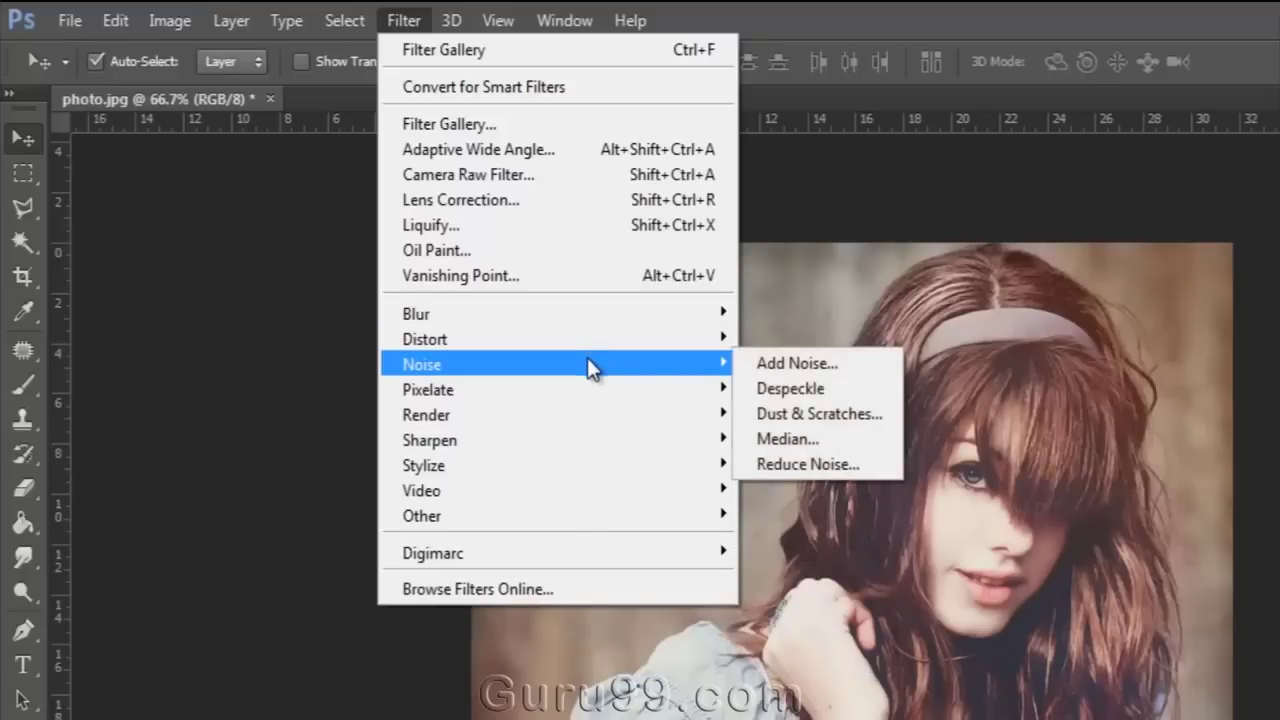
pyautogui.moveTo(571, 467)
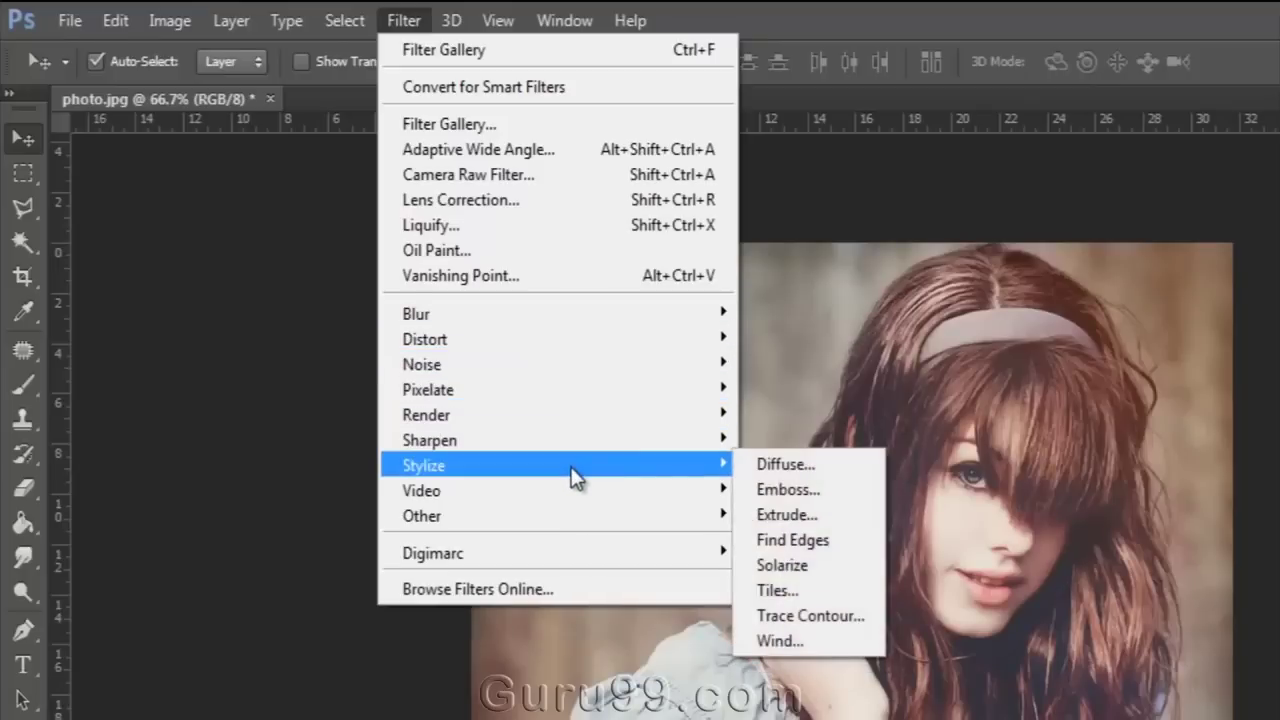
# - Open the Filter Gallery and look through its filter categories and the full list of available filters
pyautogui.moveTo(571, 389)
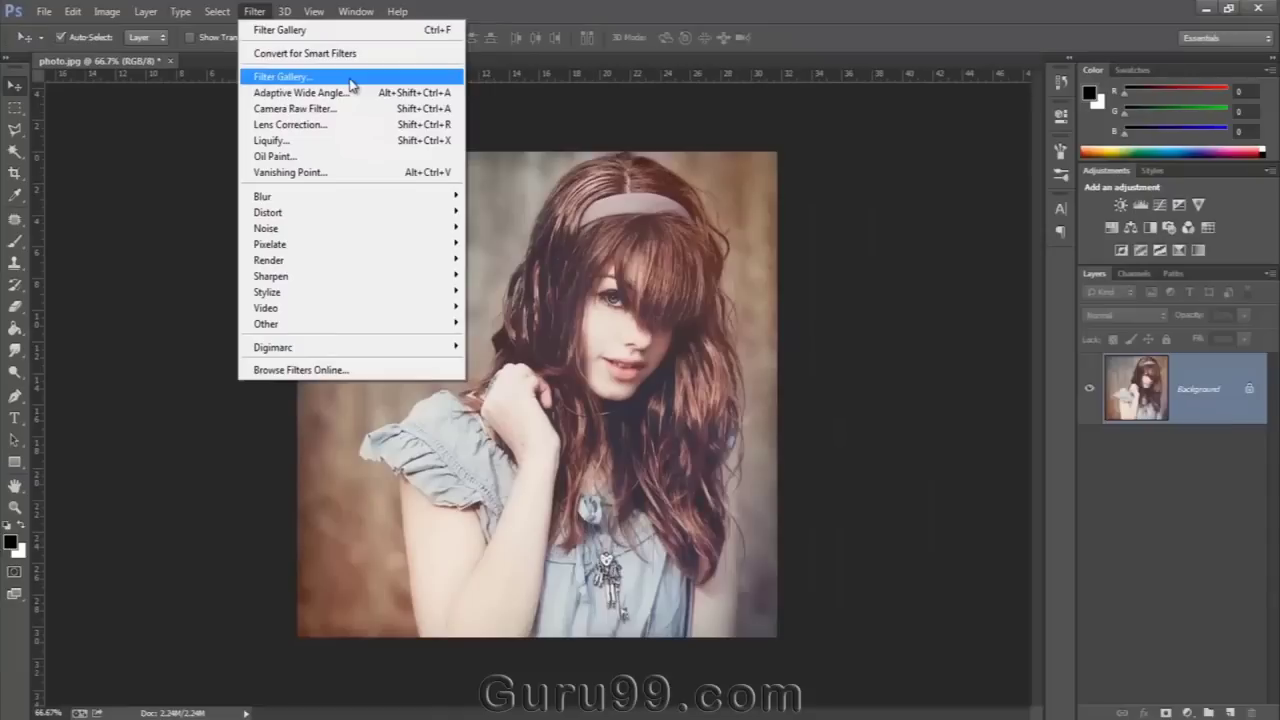
pyautogui.click(413, 94)
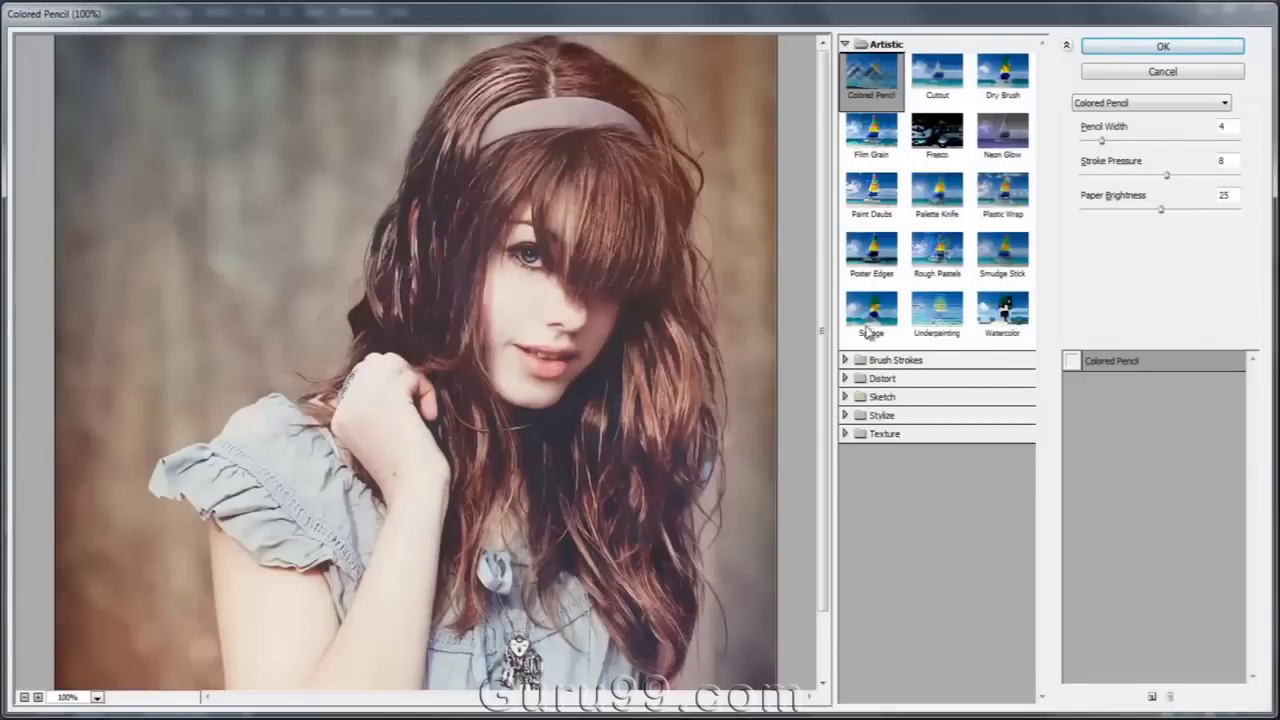
pyautogui.click(905, 45)
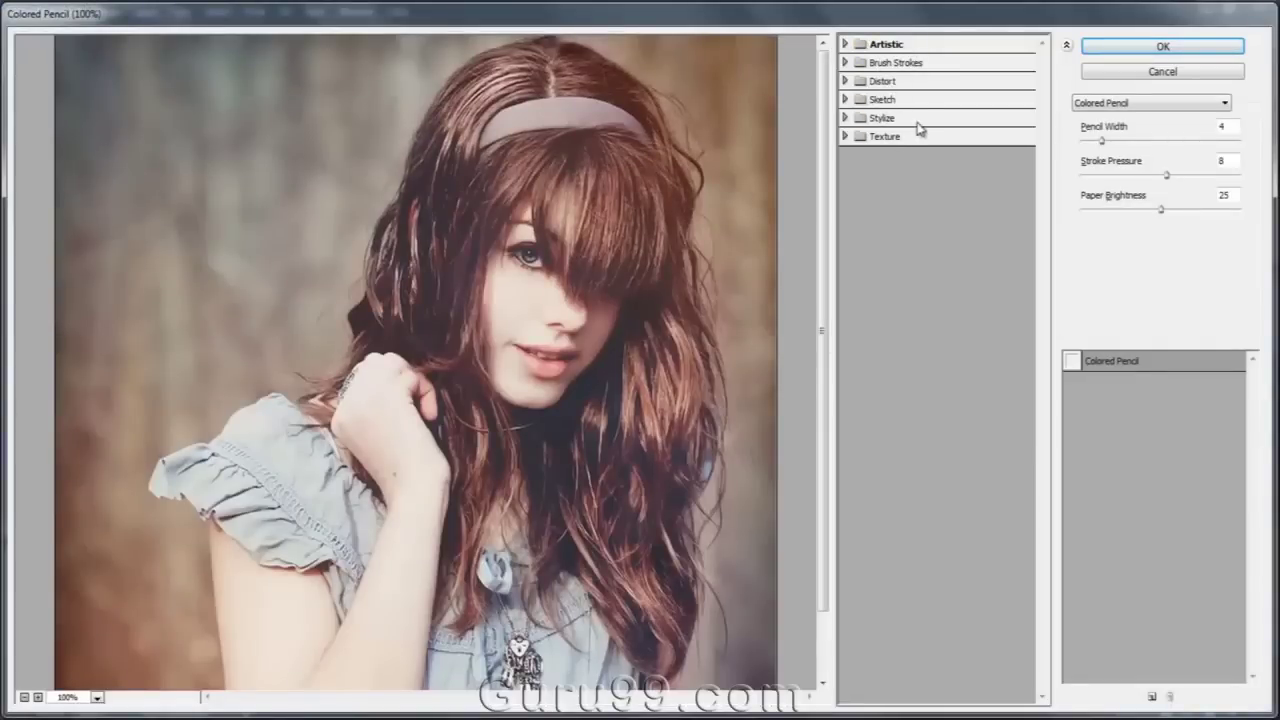
pyautogui.click(844, 45)
pyautogui.click(844, 45)
pyautogui.click(1100, 103)
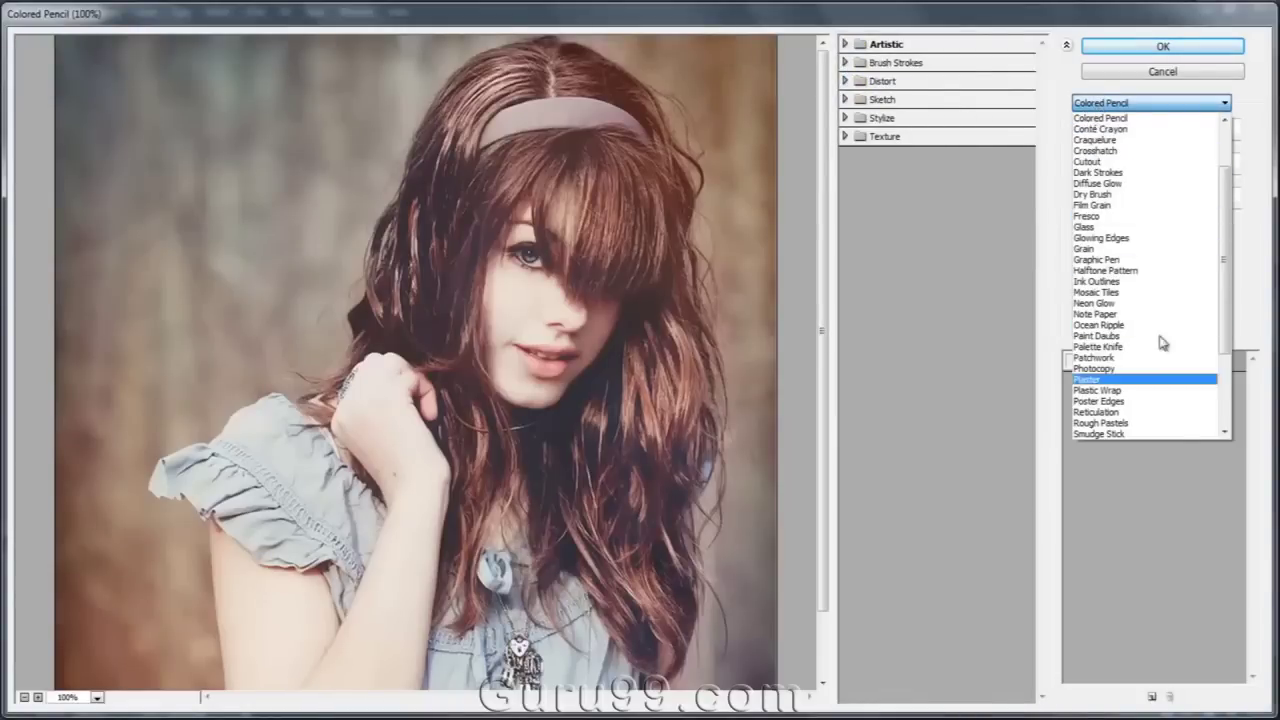
pyautogui.moveTo(1225, 195)
pyautogui.mouseDown()
pyautogui.moveTo(1226, 155)
pyautogui.moveTo(1229, 315)
pyautogui.moveTo(1226, 150)
pyautogui.mouseUp()
pyautogui.click(1200, 104)
# - Preview several Artistic filters on the photo: Cutout, Dry Brush, Paint Daubs, Rough Pastels and Plastic Wrap
pyautogui.click(845, 45)
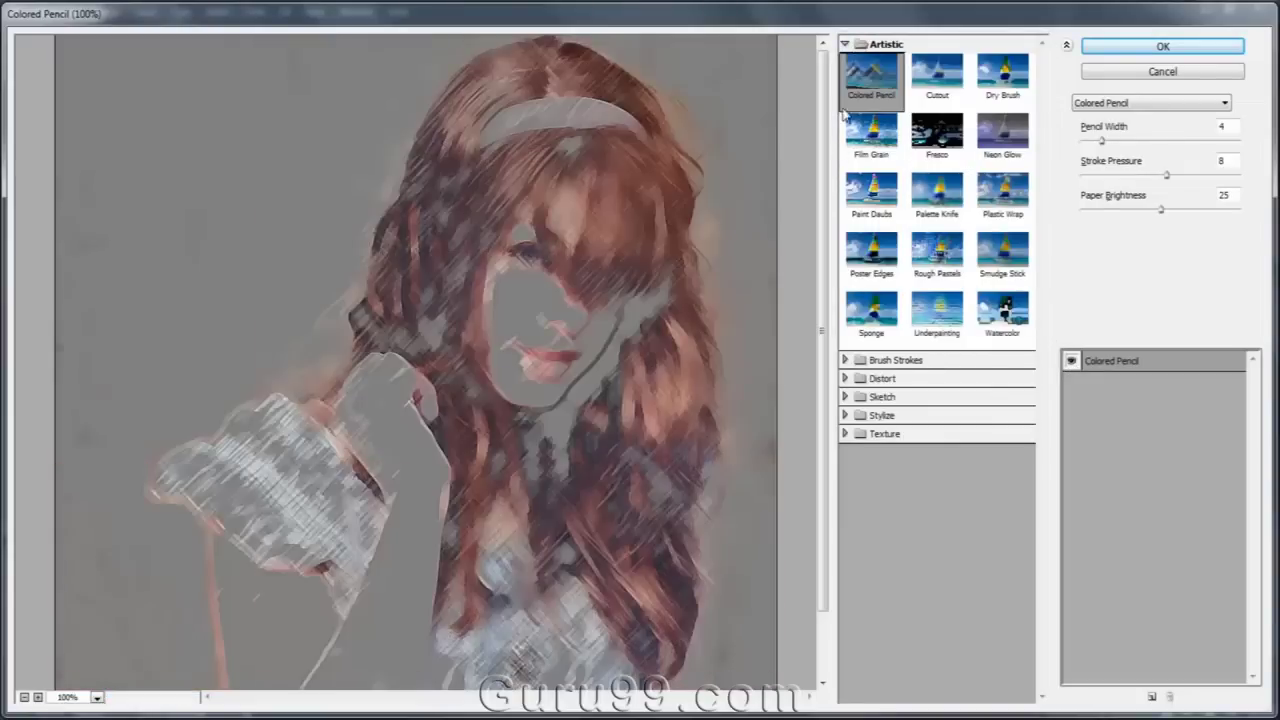
pyautogui.click(930, 80)
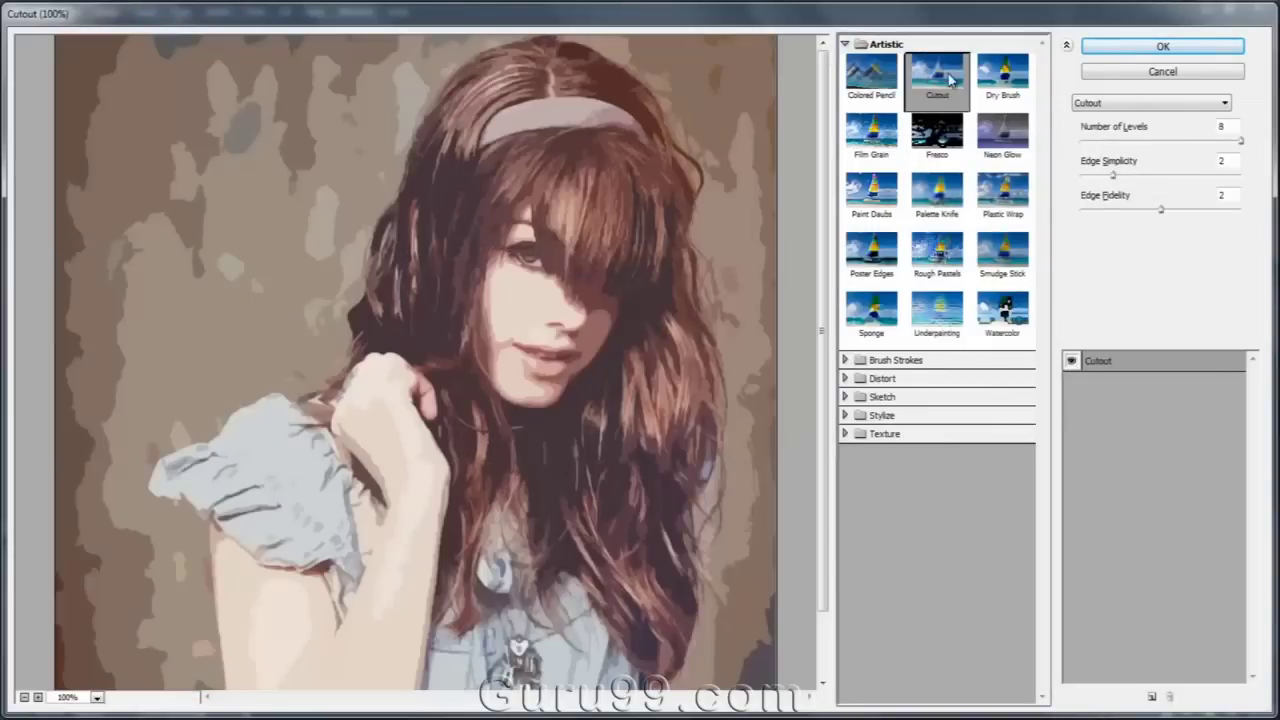
pyautogui.click(998, 86)
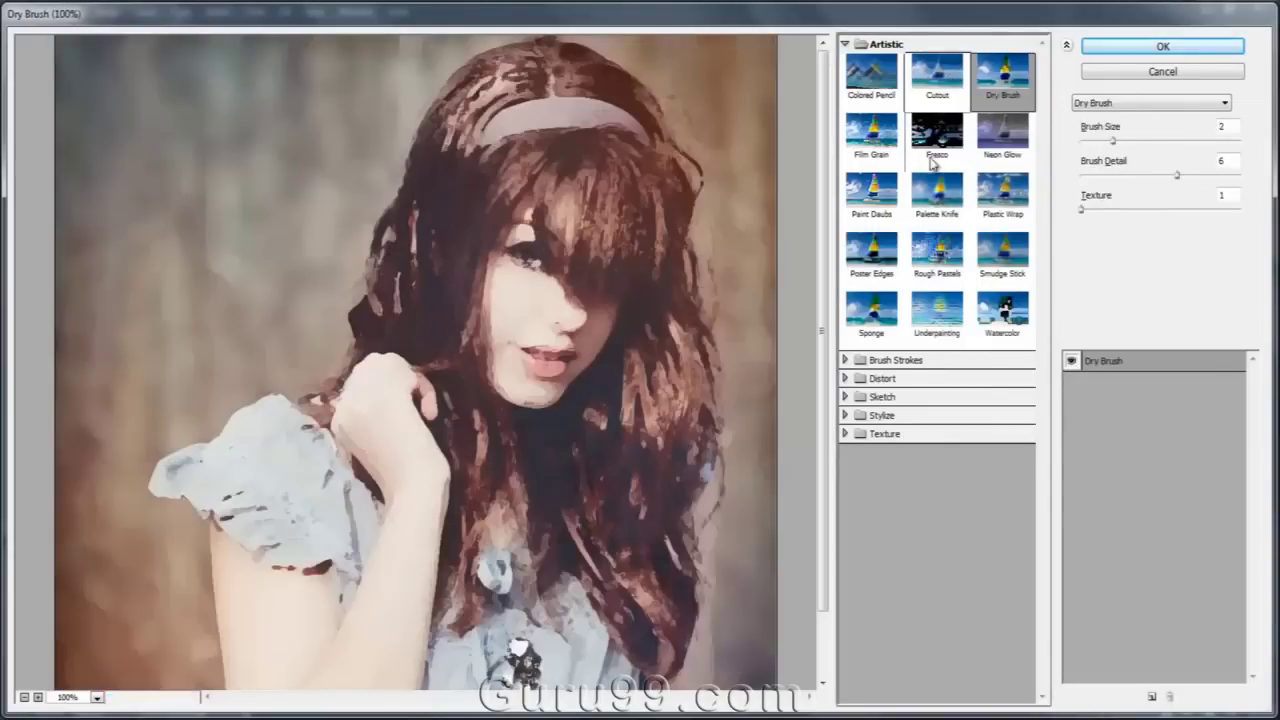
pyautogui.click(877, 205)
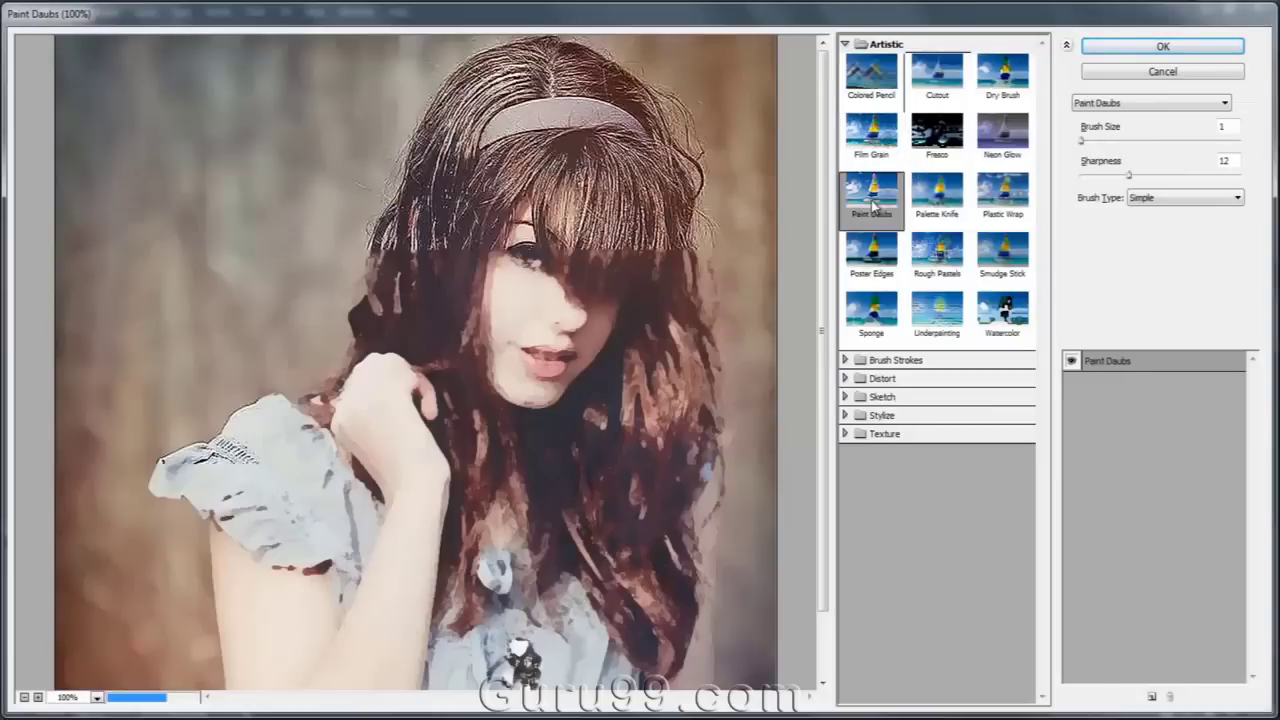
pyautogui.click(921, 258)
pyautogui.click(1015, 203)
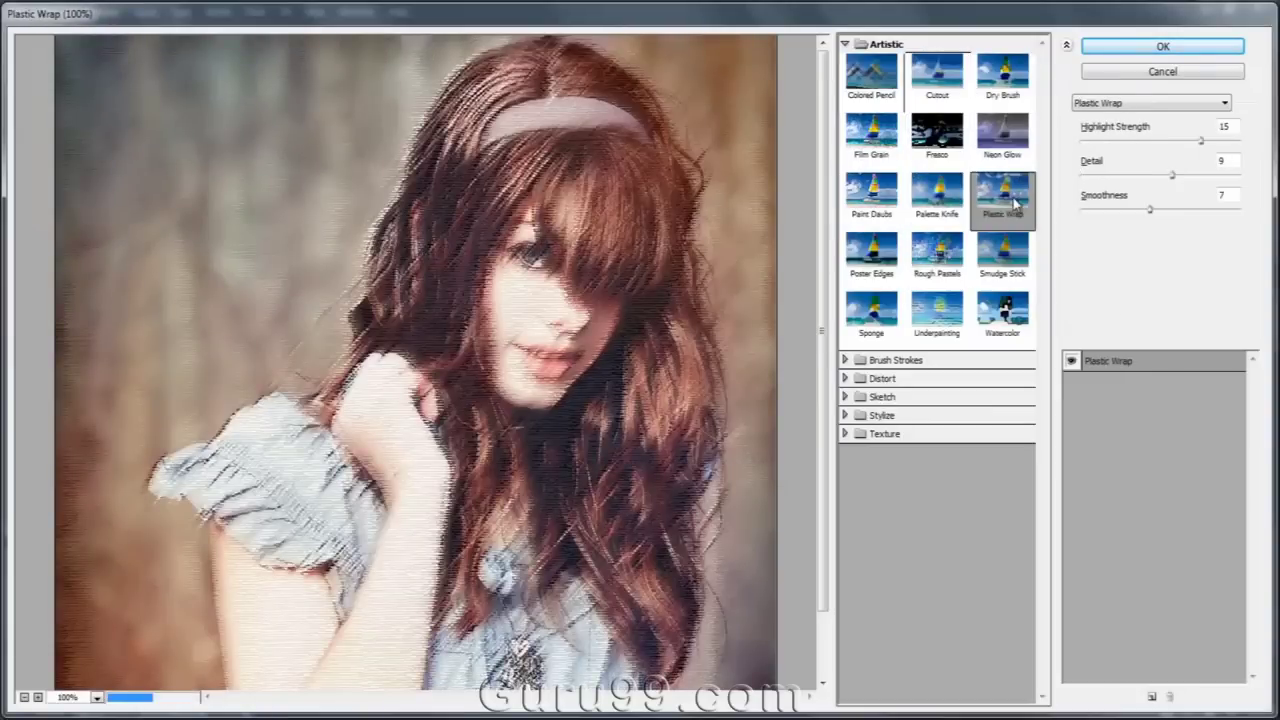
# - Preview the Brush Strokes filters Dark Strokes, Angled Strokes, Crosshatch, Spatter and Sumi-e on the photo
pyautogui.click(881, 377)
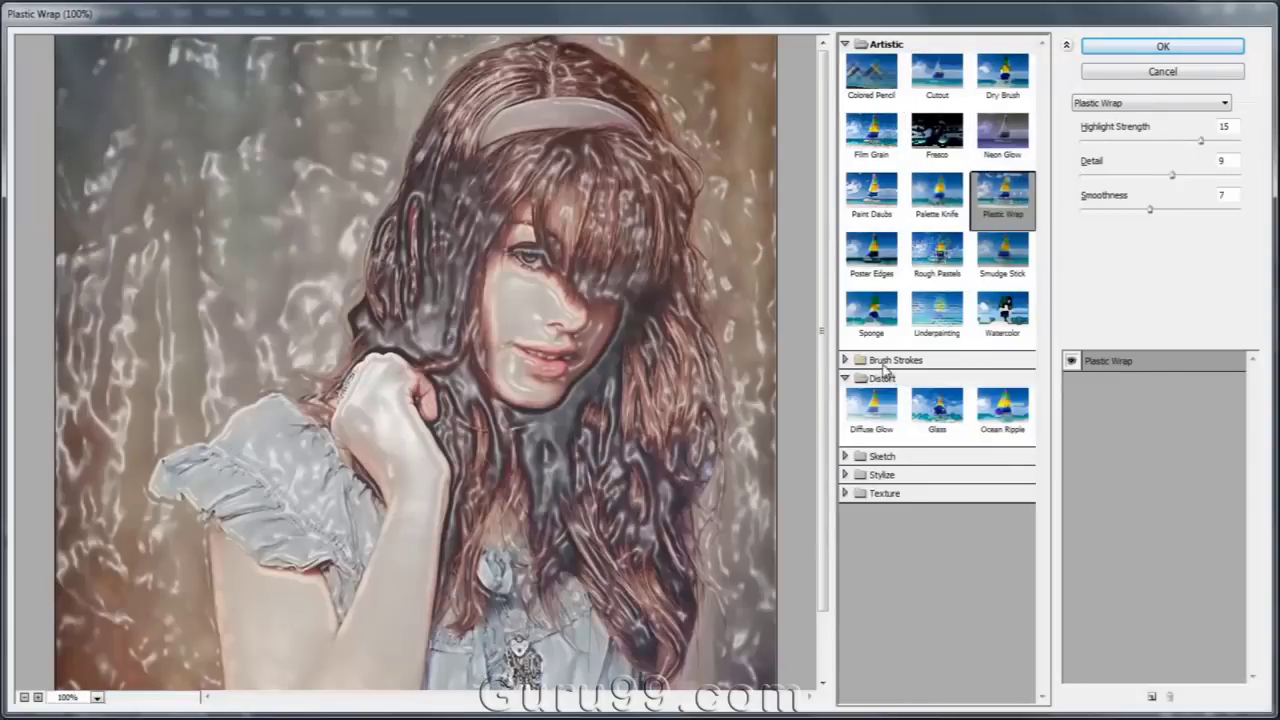
pyautogui.click(883, 362)
pyautogui.click(890, 452)
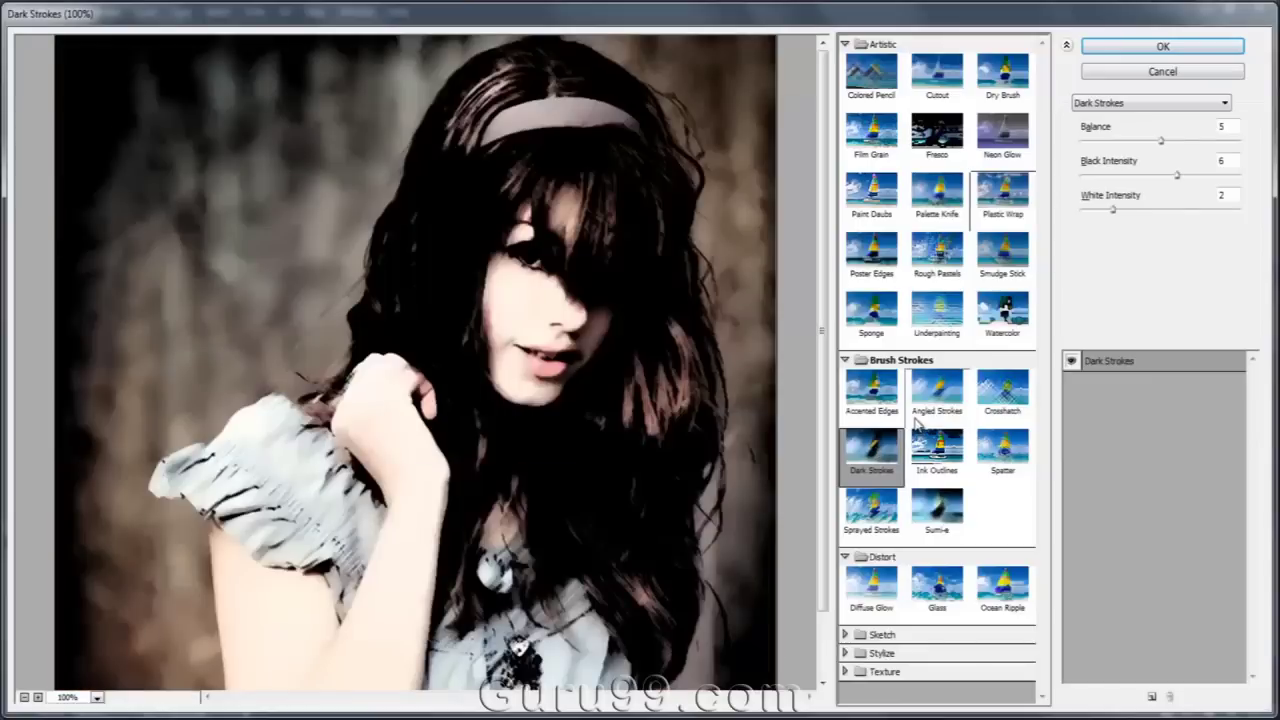
pyautogui.click(923, 405)
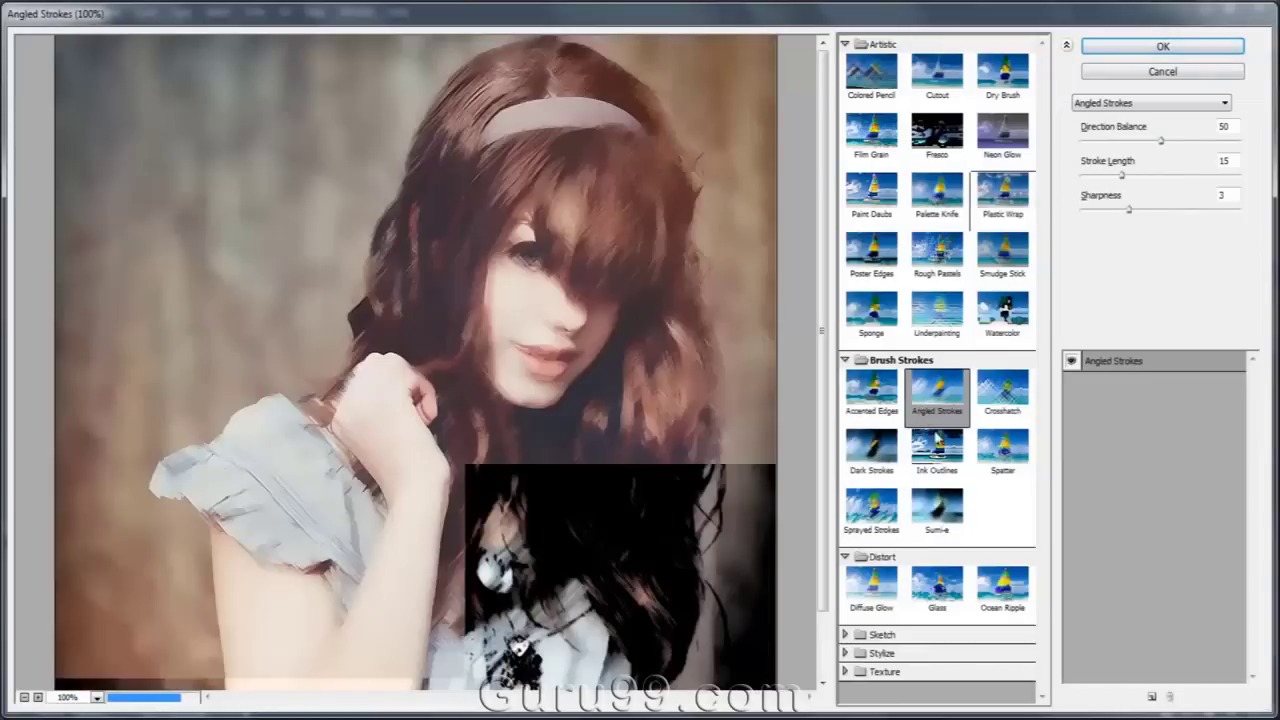
pyautogui.click(1002, 390)
pyautogui.click(1002, 452)
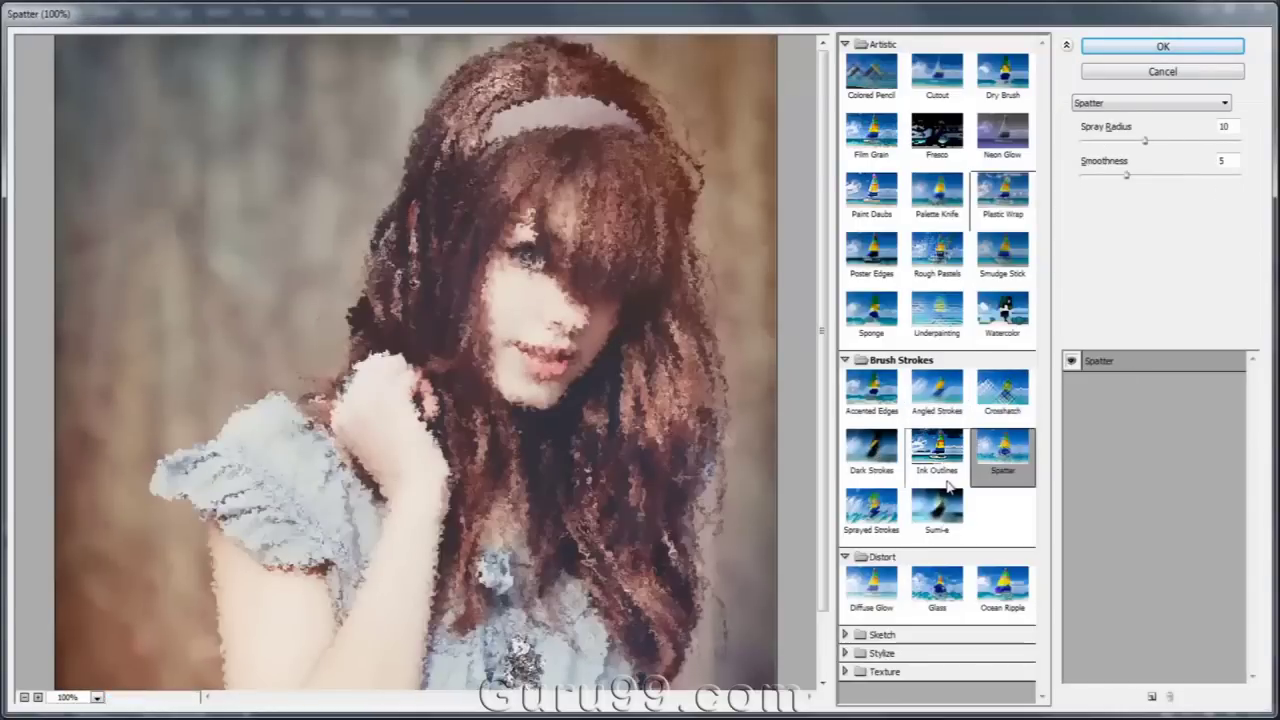
pyautogui.click(937, 507)
pyautogui.click(880, 360)
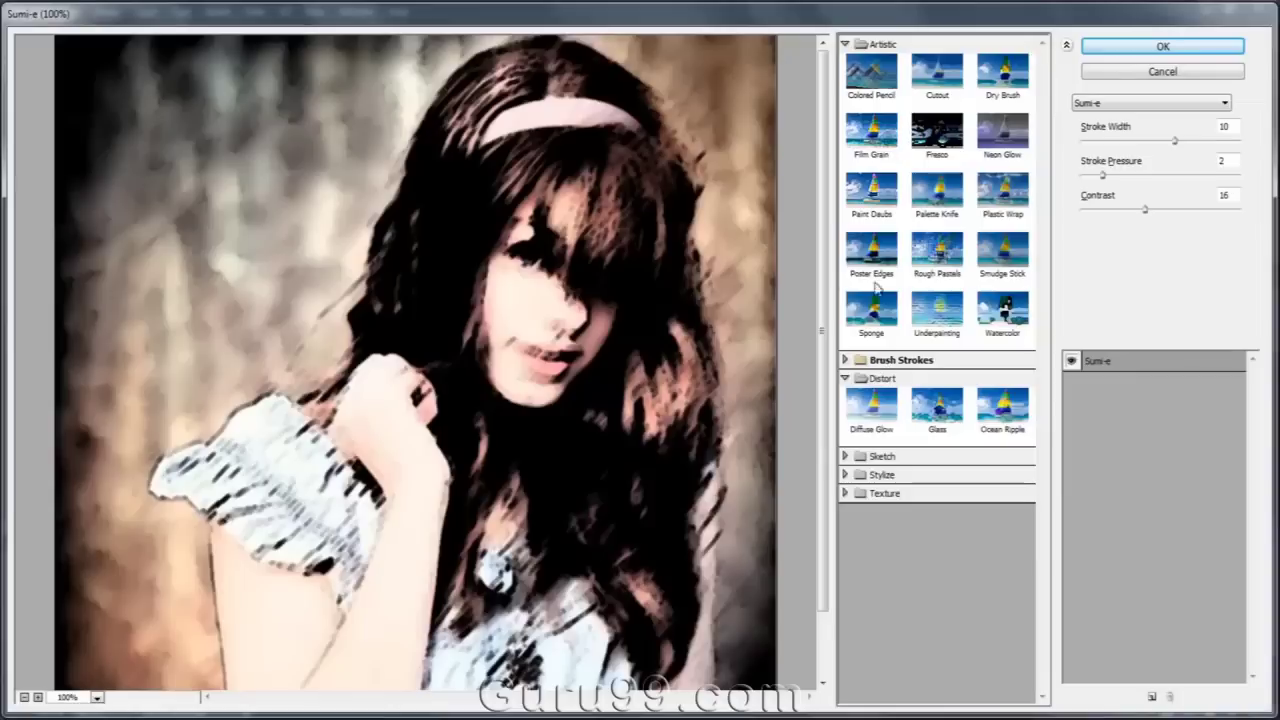
# - Apply the Poster Edges filter with a higher edge thickness, edge intensity 0 and posterization 4
pyautogui.click(878, 258)
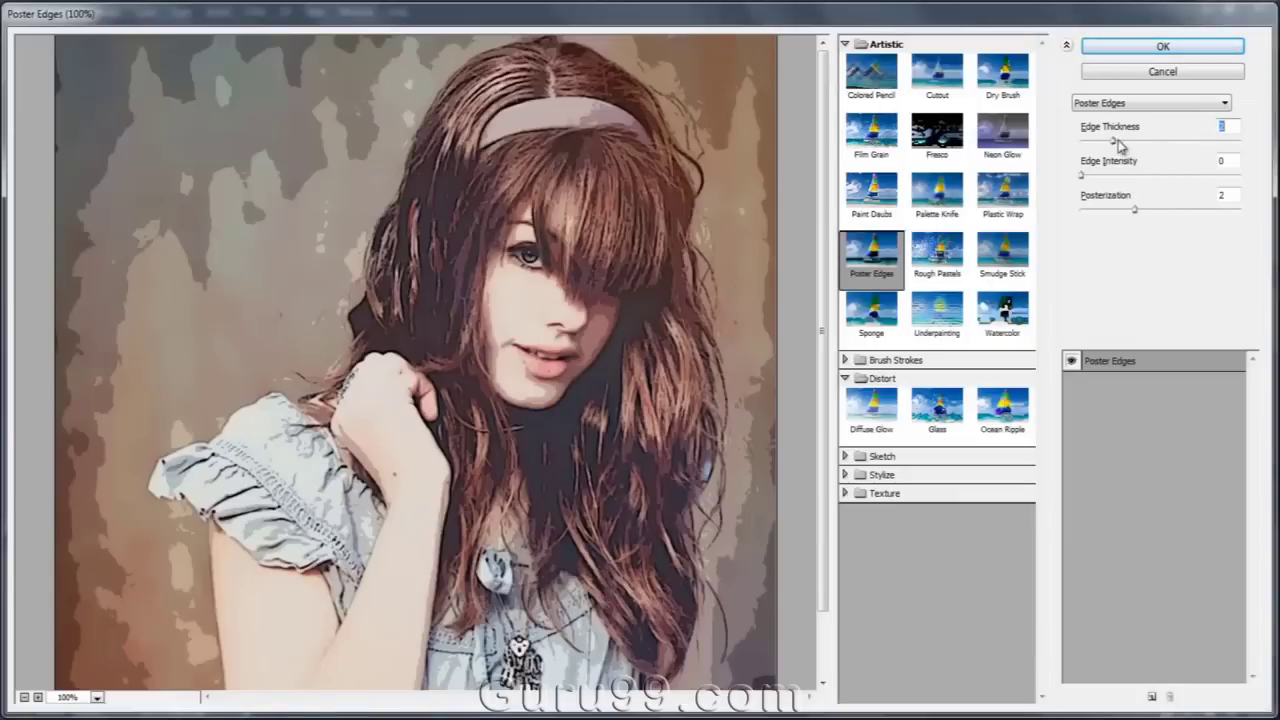
pyautogui.moveTo(1081, 176); pyautogui.dragTo(1187, 246)
pyautogui.click(1084, 176)
pyautogui.moveTo(1113, 141); pyautogui.dragTo(1133, 145)
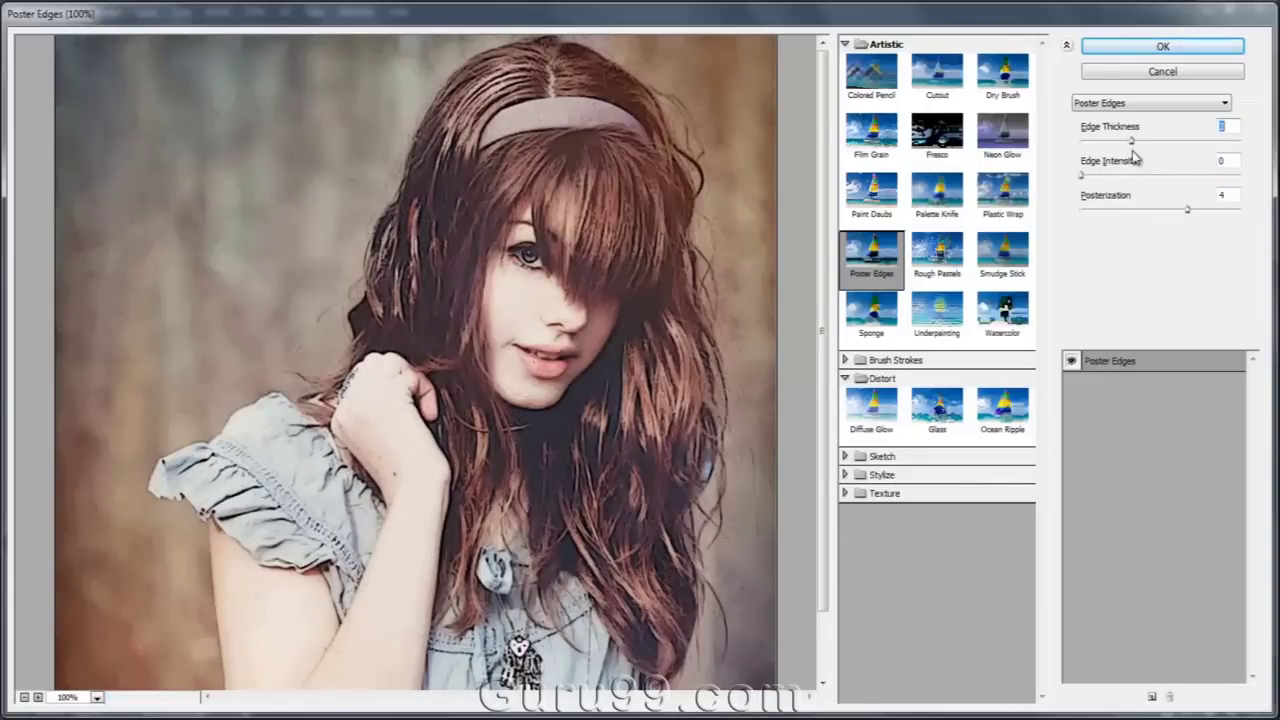
pyautogui.click(1160, 48)
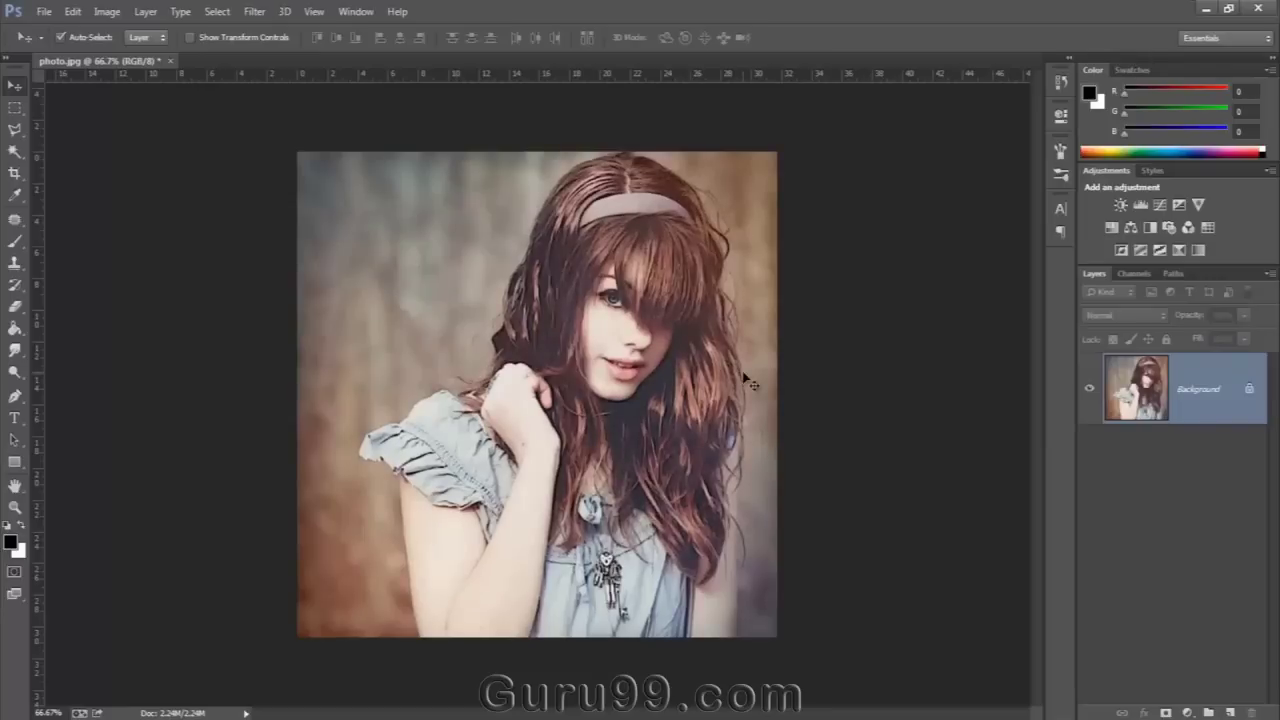
# - Undo and redo the Poster Edges filter to compare before and after, leaving the filter undone
pyautogui.scroll(2, 690, 378)
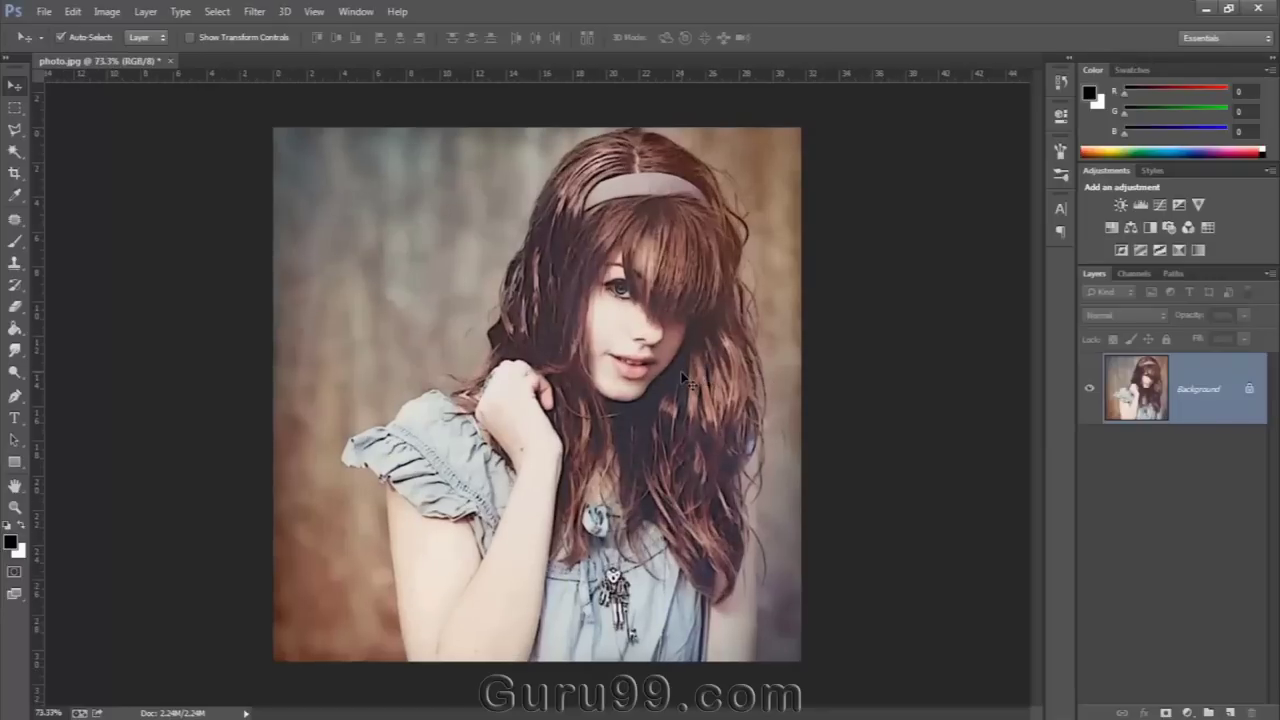
pyautogui.hotkey('ctrl', 'z')
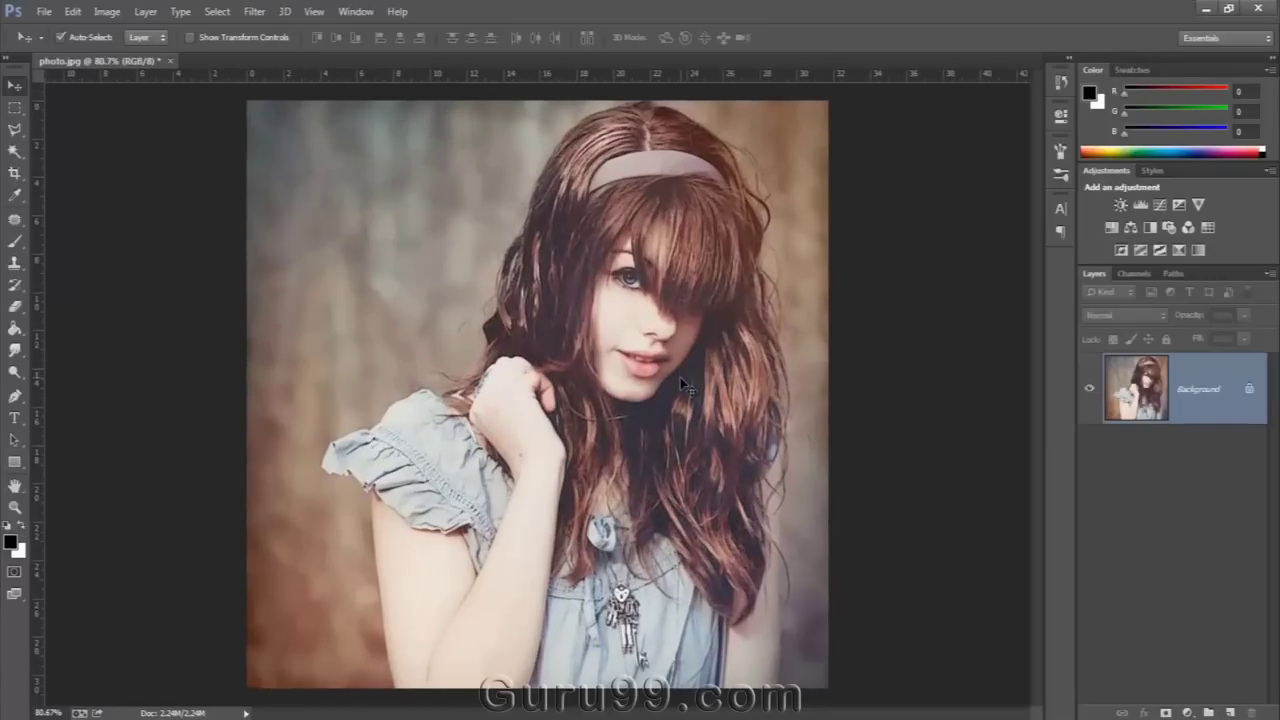
pyautogui.hotkey('ctrl', 'z')
pyautogui.hotkey('ctrl', 'z')
pyautogui.hotkey('ctrl', 'z')
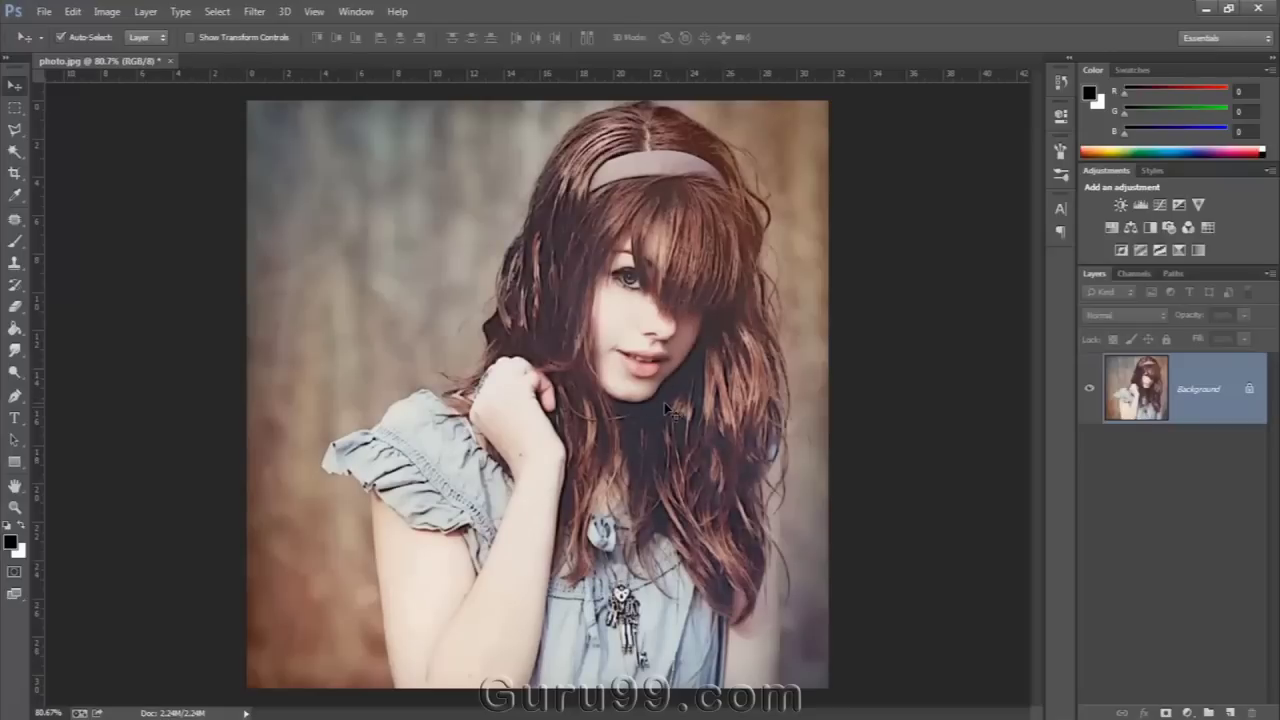
pyautogui.hotkey('ctrl', '-')
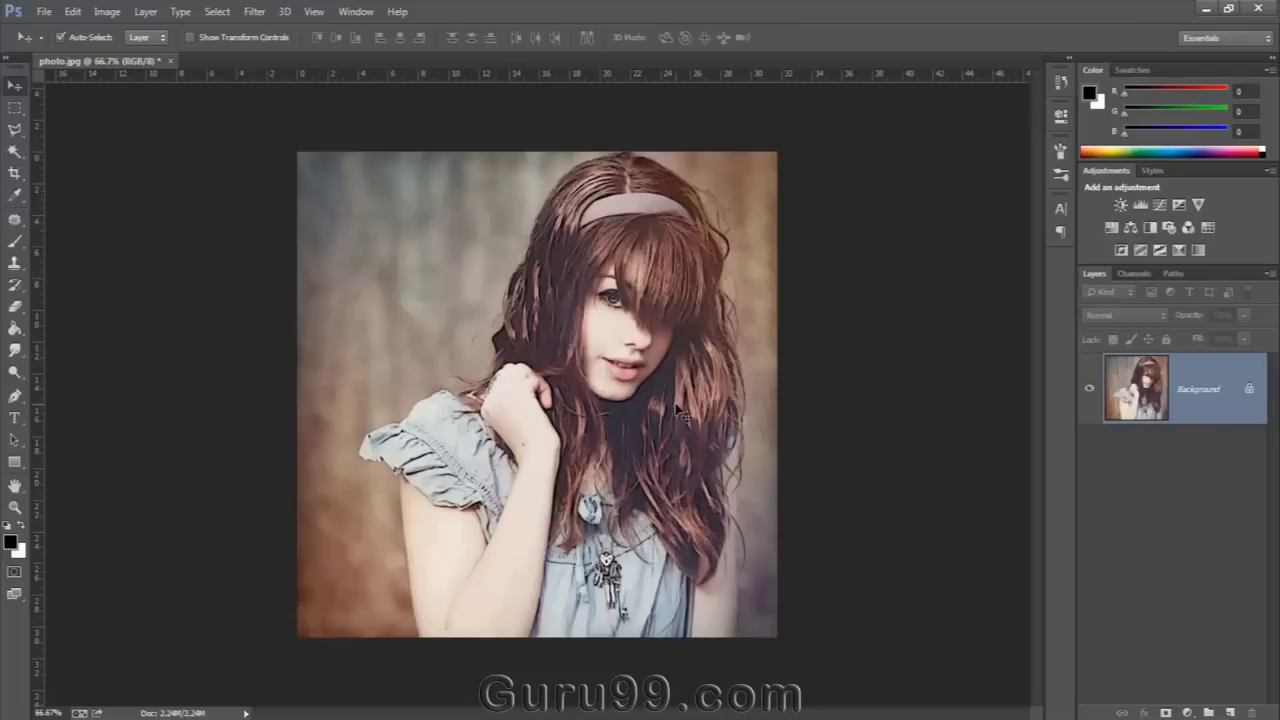
pyautogui.hotkey('ctrl', 'z')
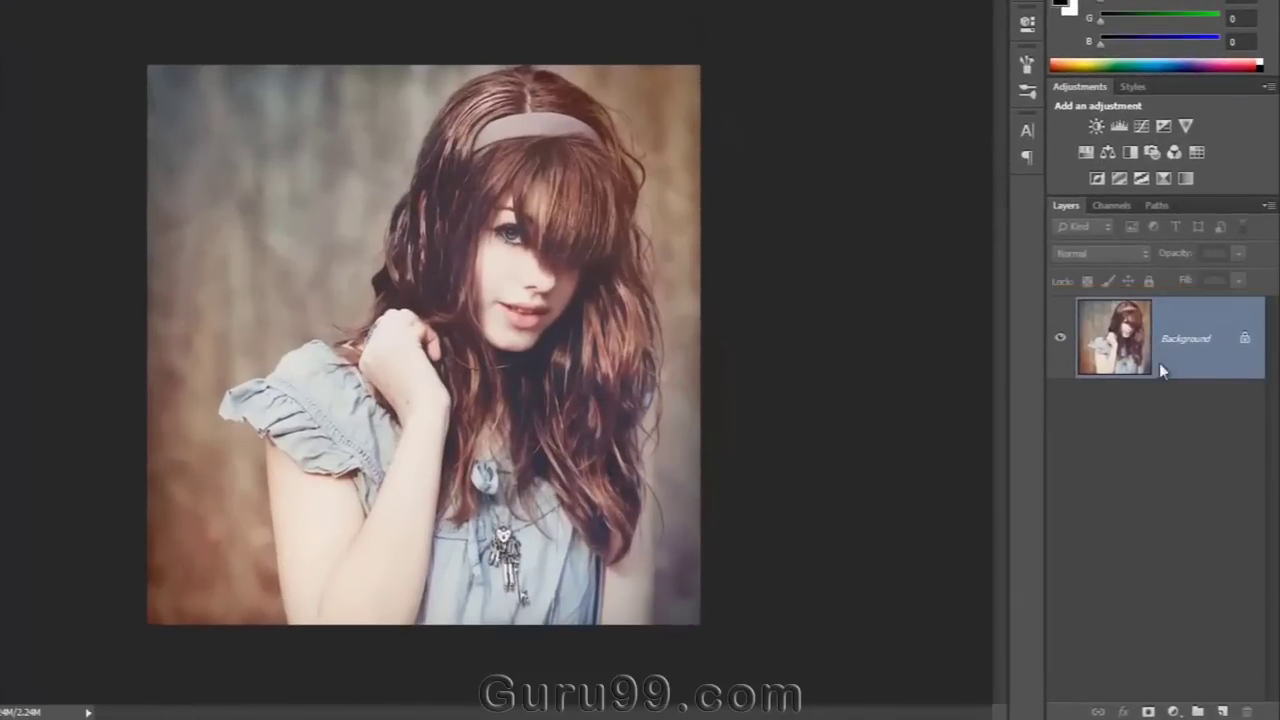
# - Duplicate the Background layer under the name Background copy
pyautogui.rightClick(1159, 363)
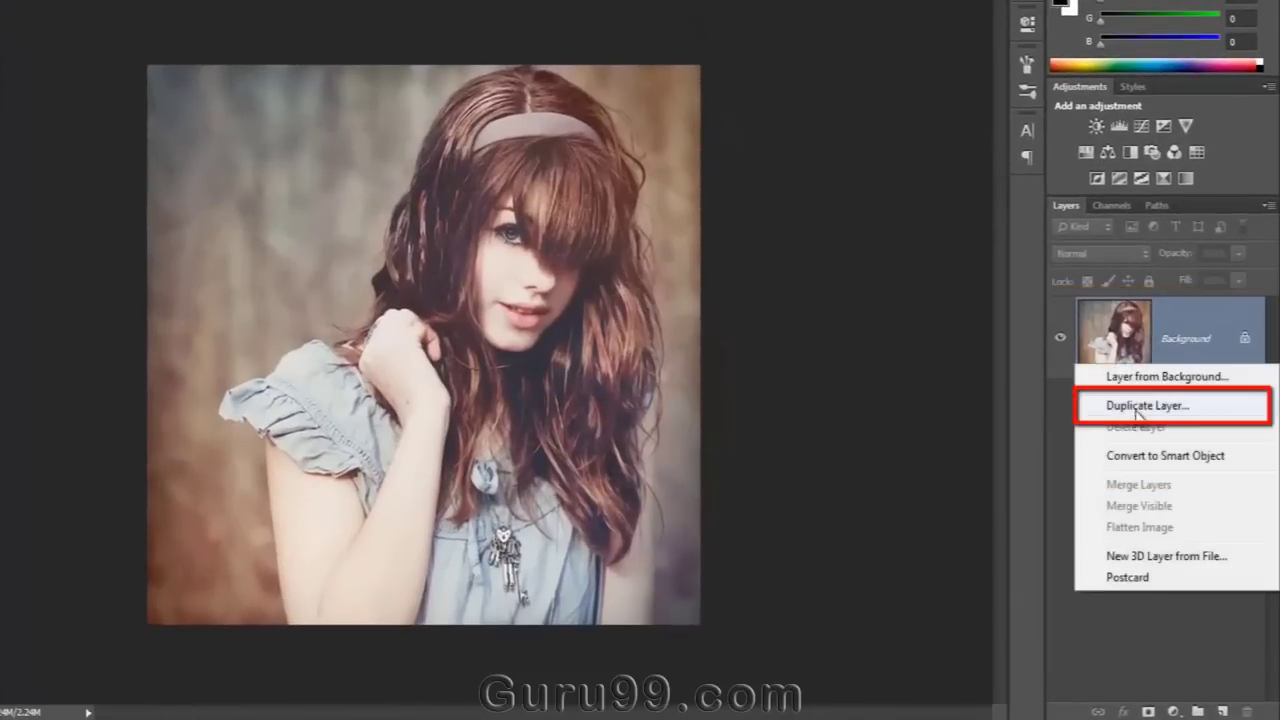
pyautogui.click(1112, 404)
pyautogui.click(700, 150)
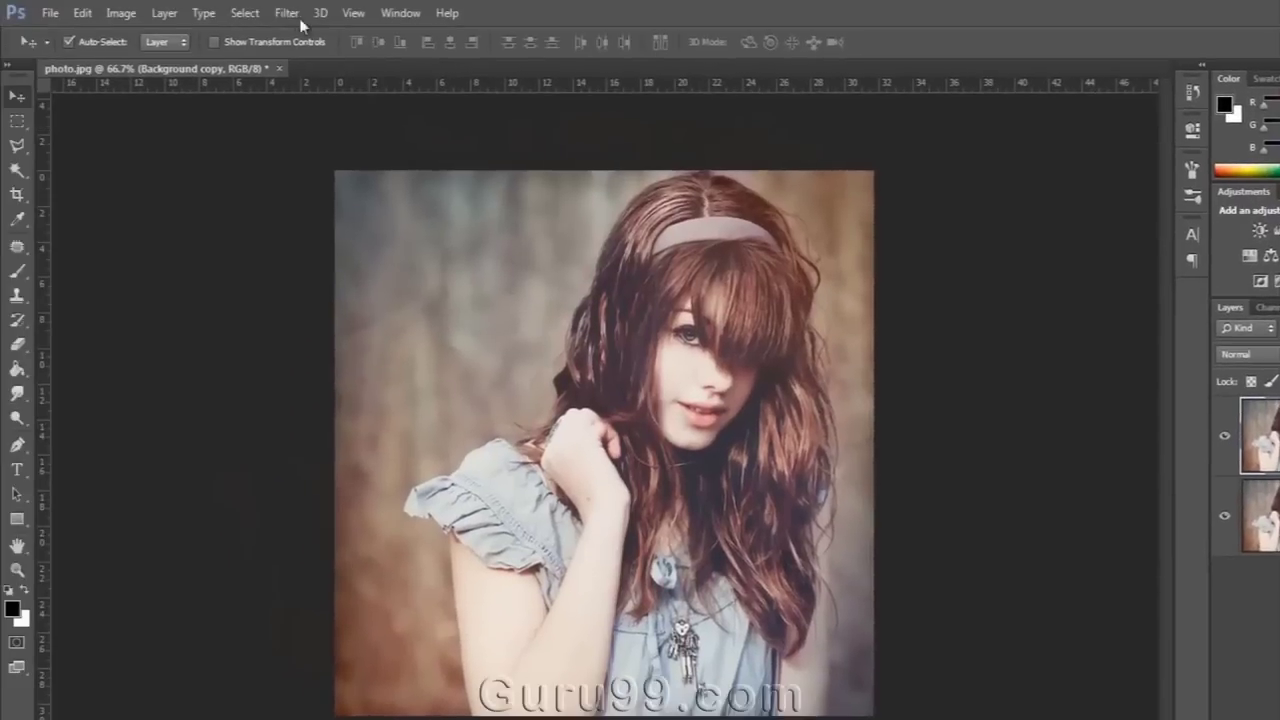
# - Apply a Gaussian Blur to the Background copy layer, using a radius small enough to keep the face recognizable
pyautogui.click(287, 13)
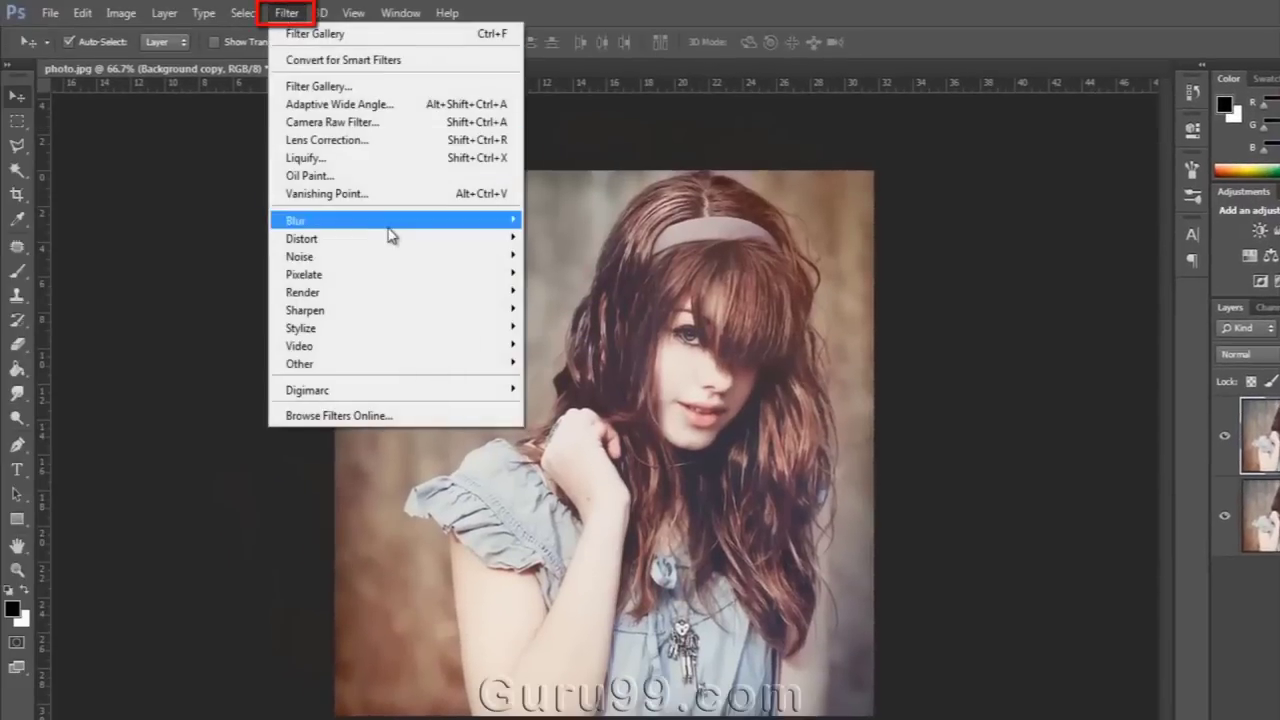
pyautogui.moveTo(445, 221)
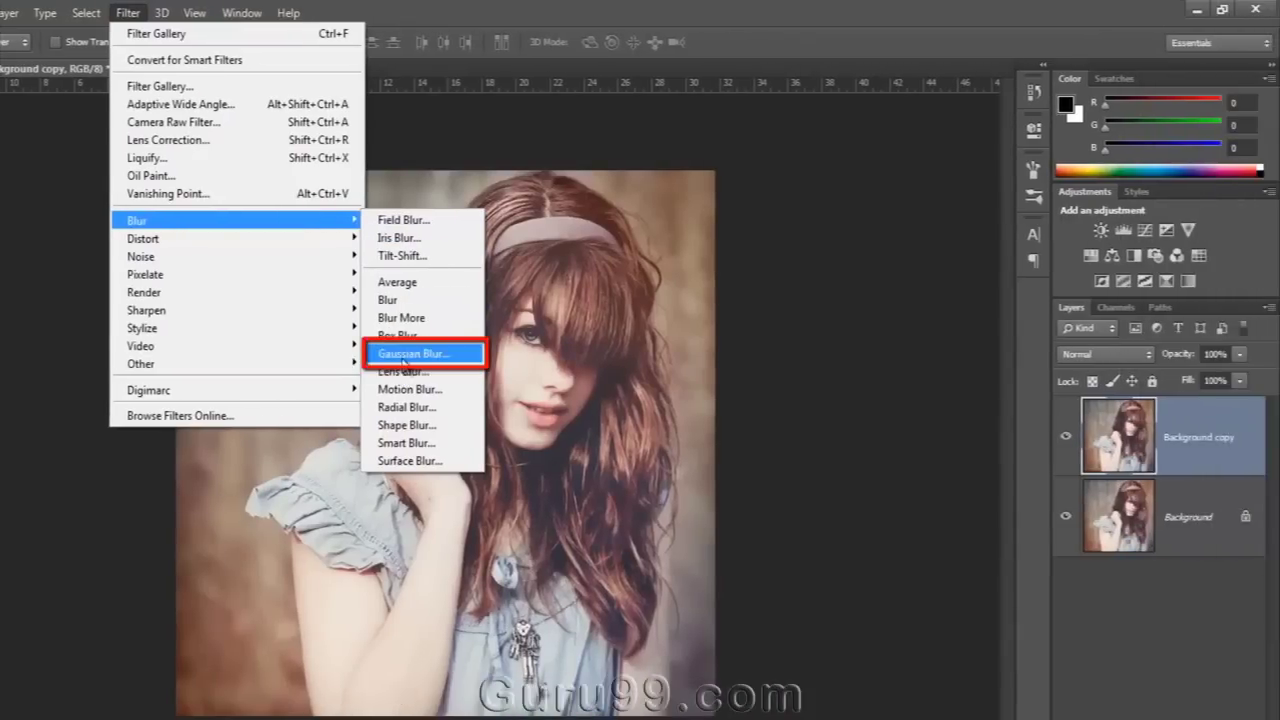
pyautogui.click(405, 355)
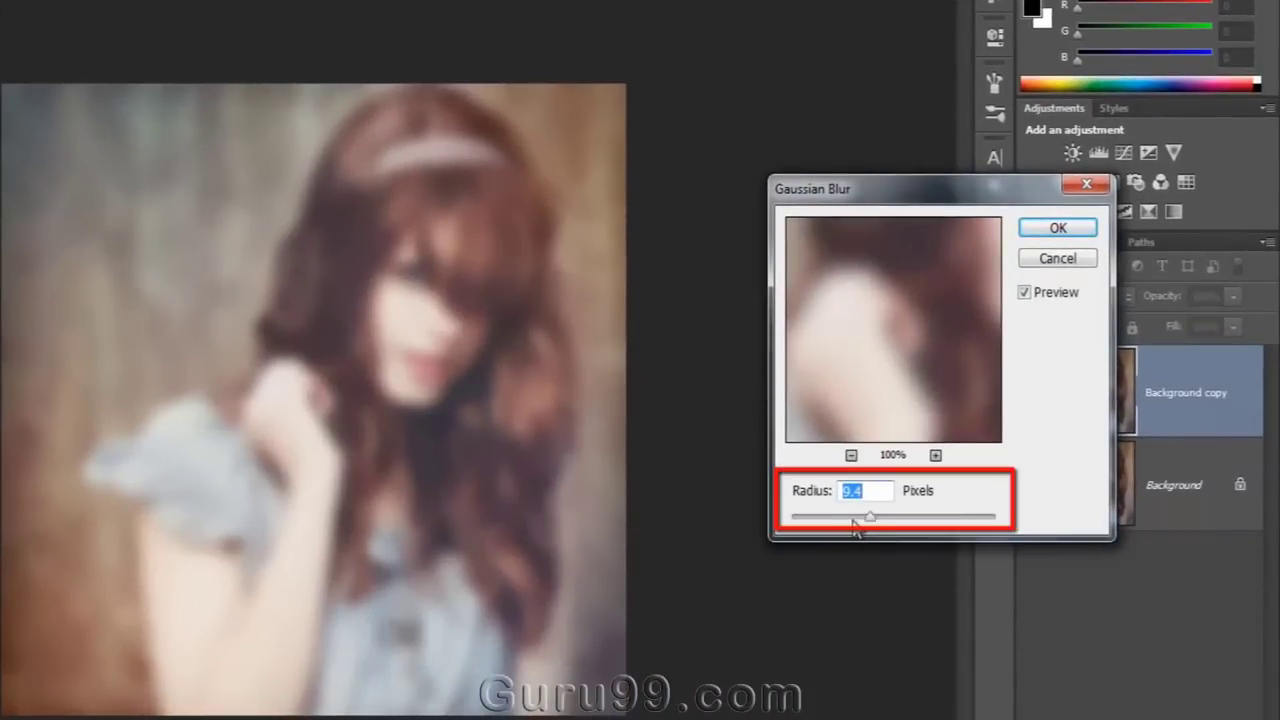
pyautogui.moveTo(872, 522); pyautogui.dragTo(845, 560)
pyautogui.click(1057, 228)
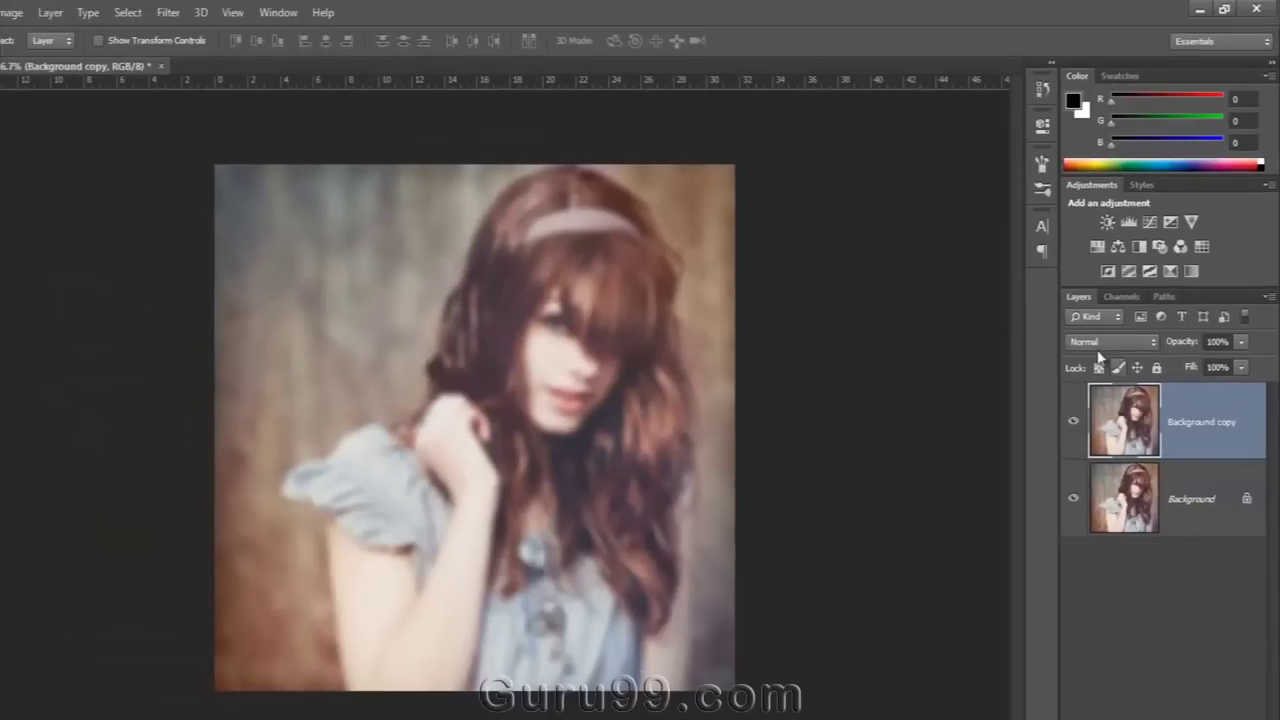
# - Set the blending mode of the Background copy layer to Overlay and deselect the layer
pyautogui.click(1107, 341)
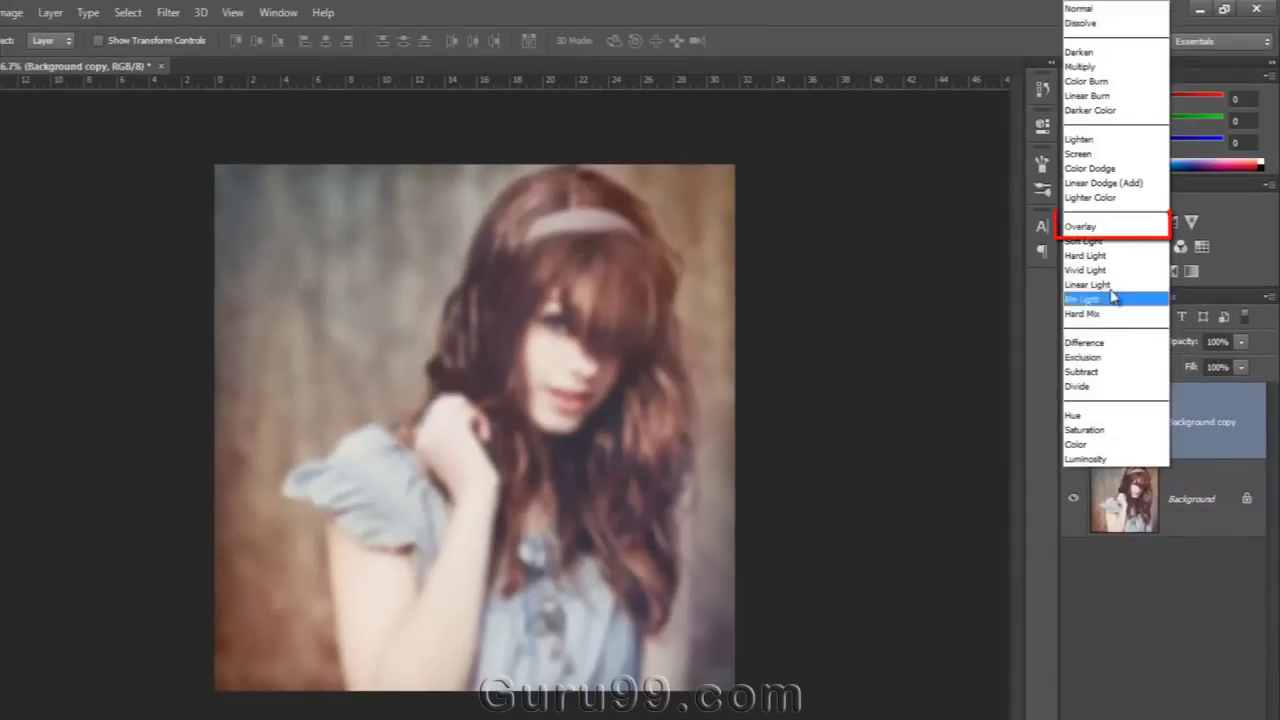
pyautogui.click(1106, 229)
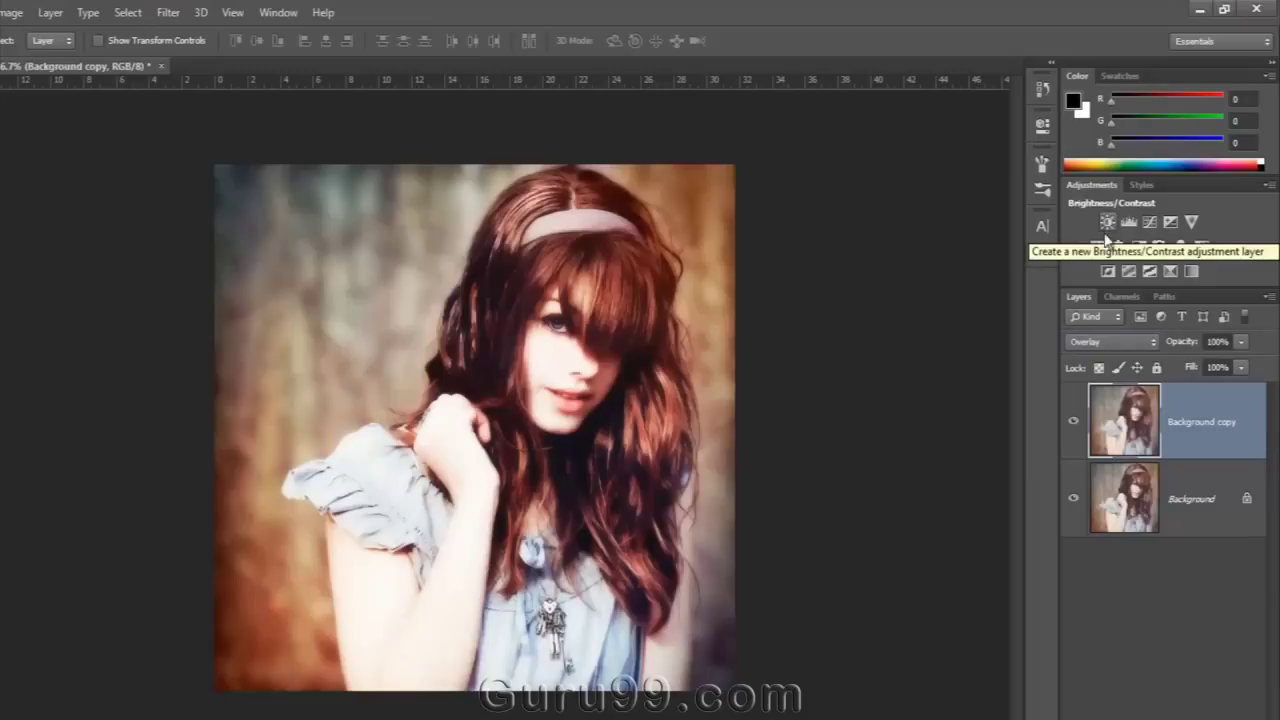
pyautogui.click(1184, 593)
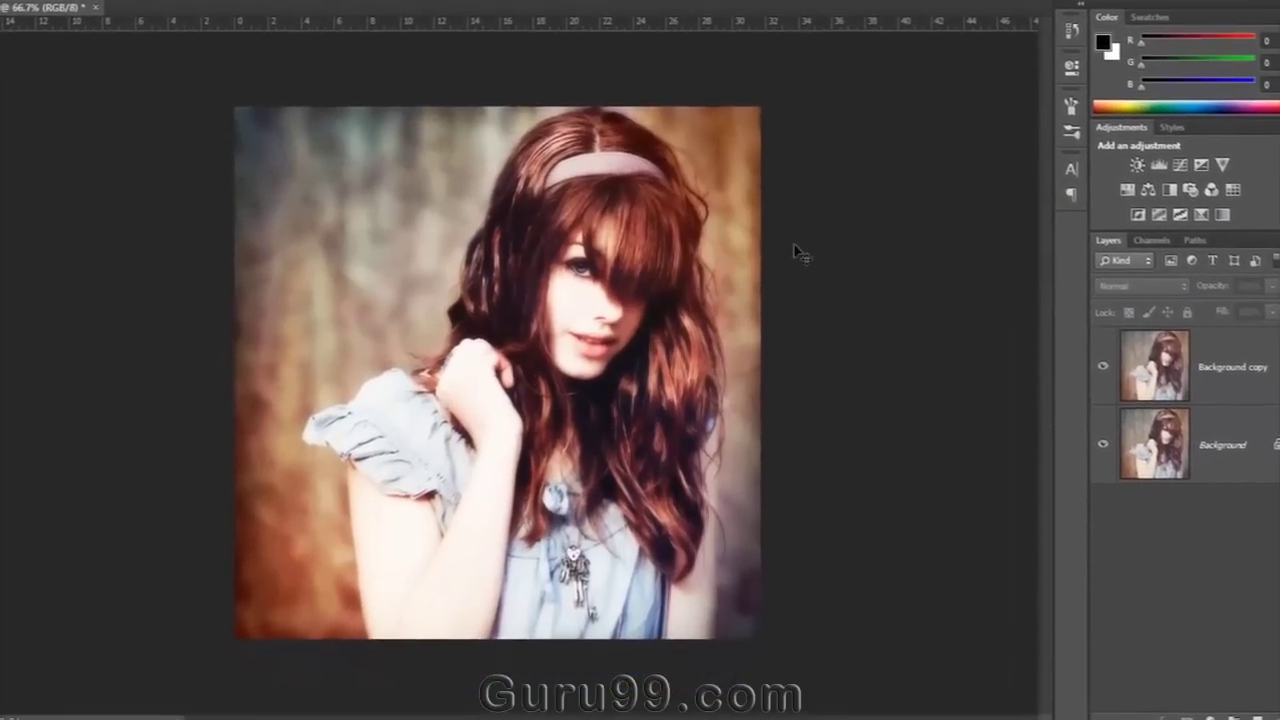
# - Hide and show the Background copy layer to compare the photo with and without the glow effect
pyautogui.scroll(1, 816, 236)
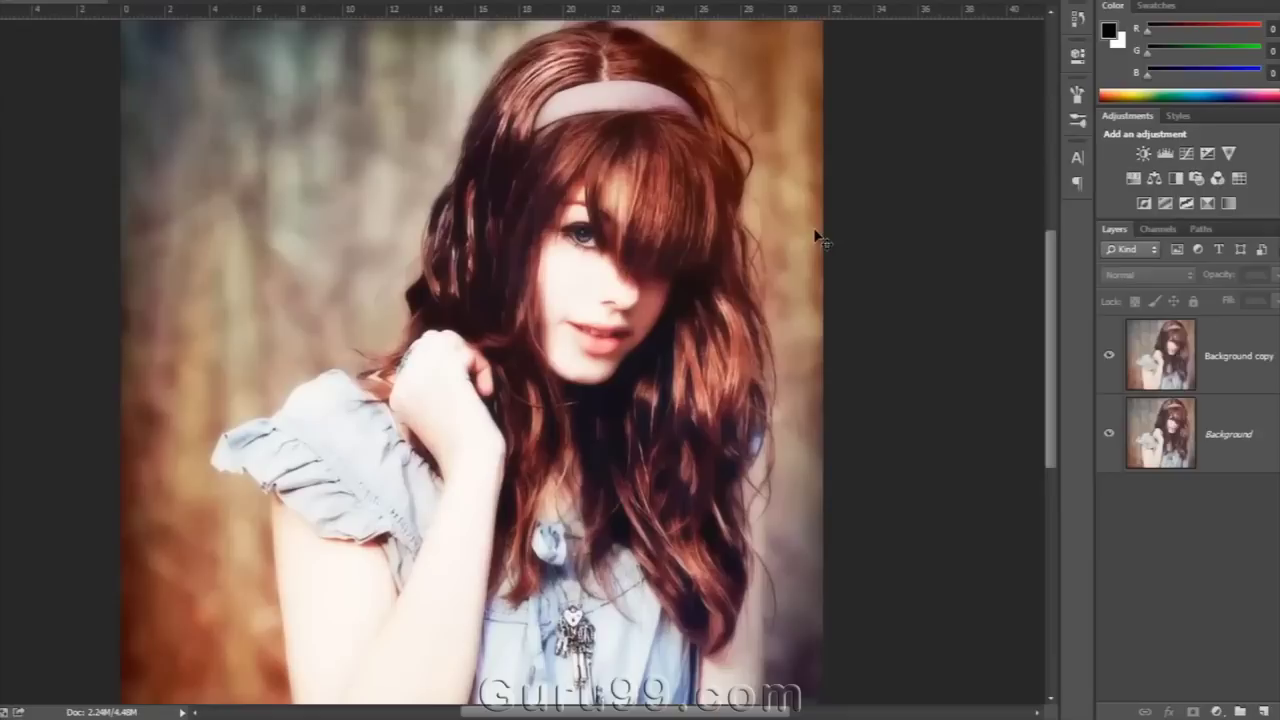
pyautogui.scroll(-1, 816, 236)
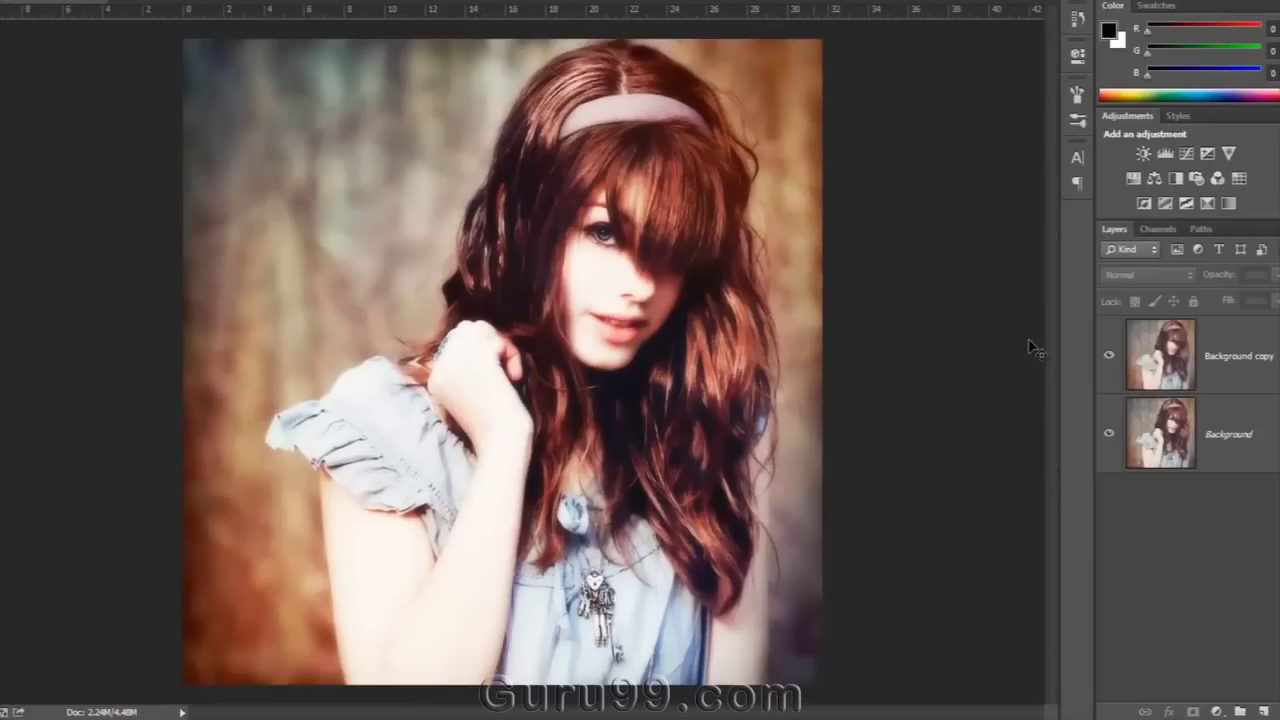
pyautogui.click(1108, 356)
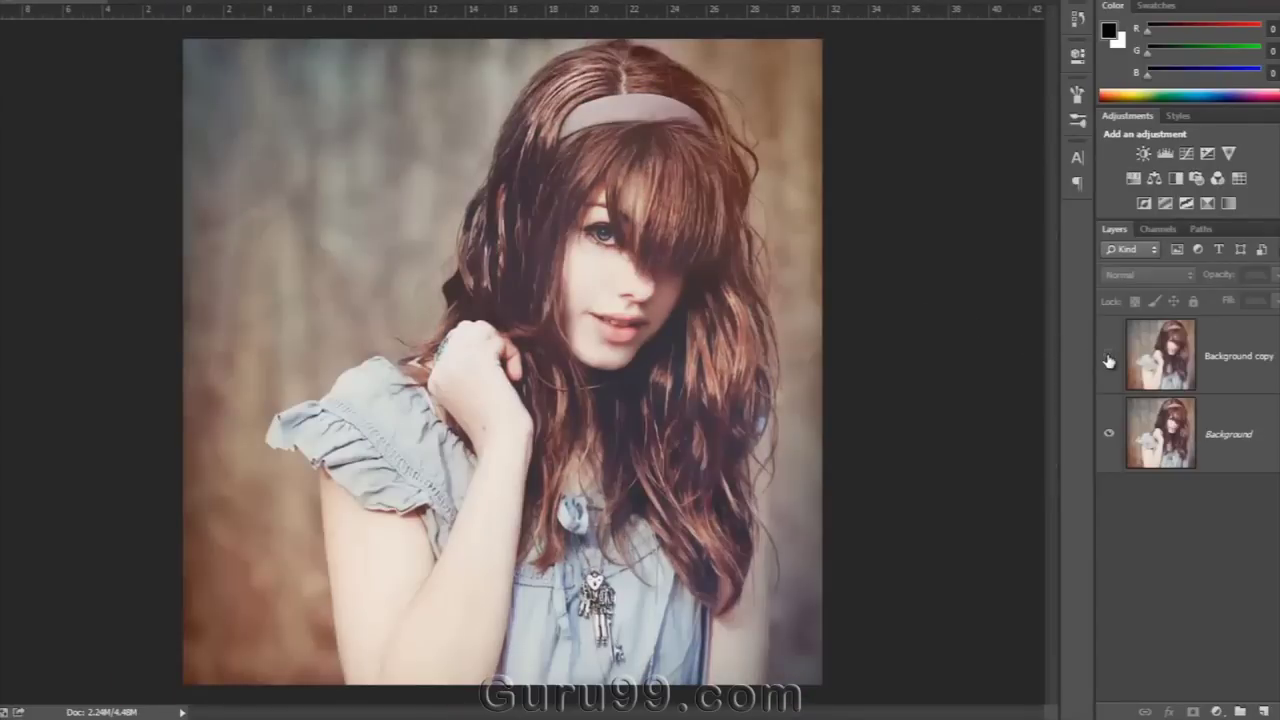
pyautogui.click(1108, 357)
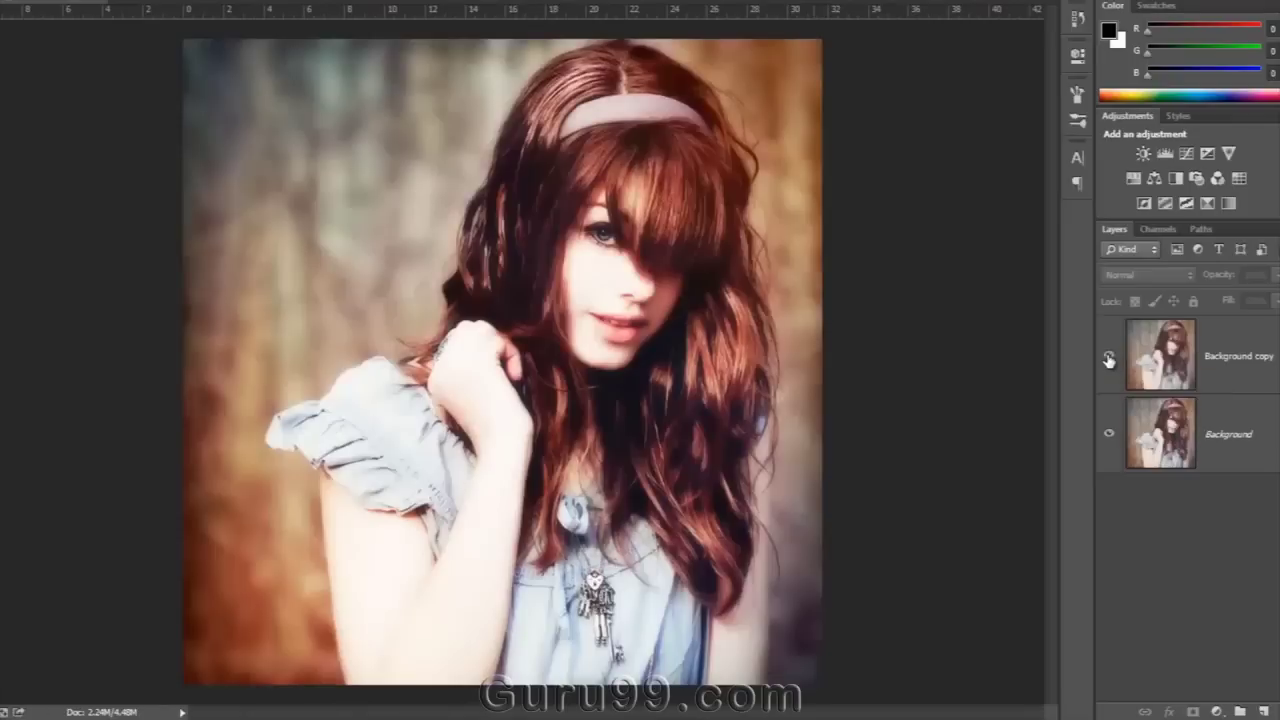